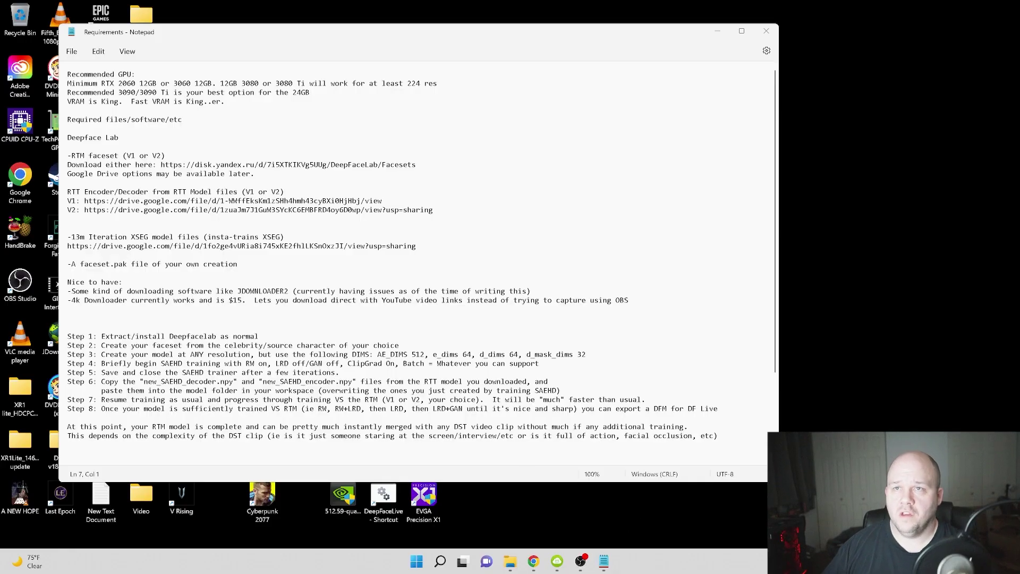
Step: Reposition the Requirements notes window on the desktop and look through the listed files, links and steps
left_click_drag(216, 42, 274, 52)
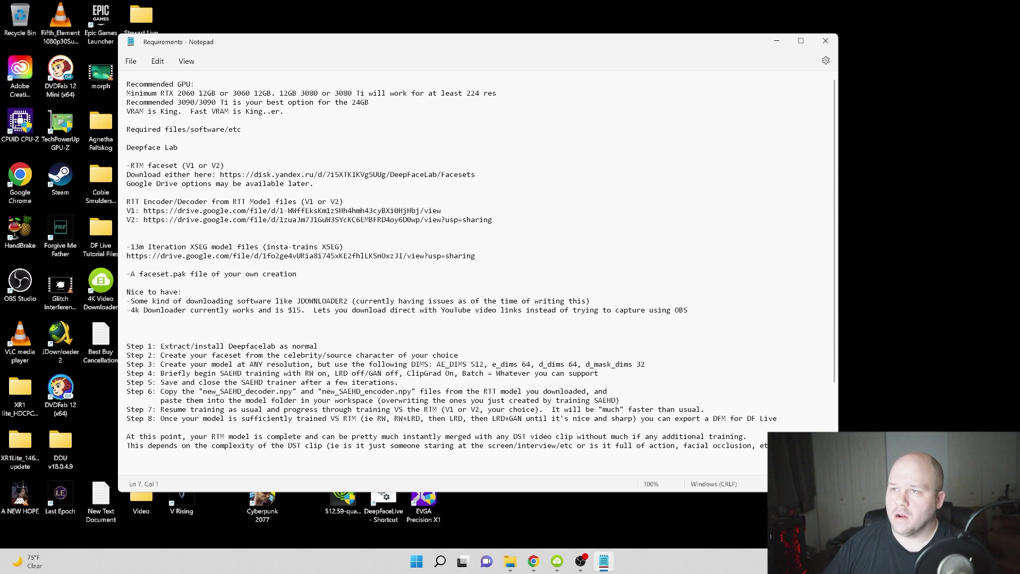
scroll(451, 265, "down", 3)
scroll(451, 266, "up", 3)
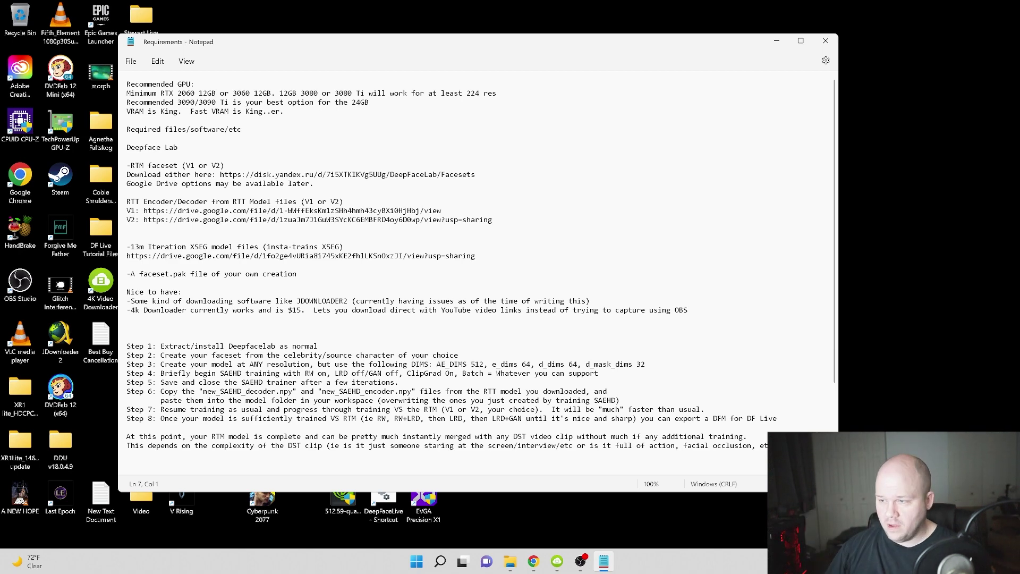
Step: Bring up 4K Video Downloader, switch to Chrome and look through the whole Anne Hathaway YouTube playlist for source footage
left_click(559, 561)
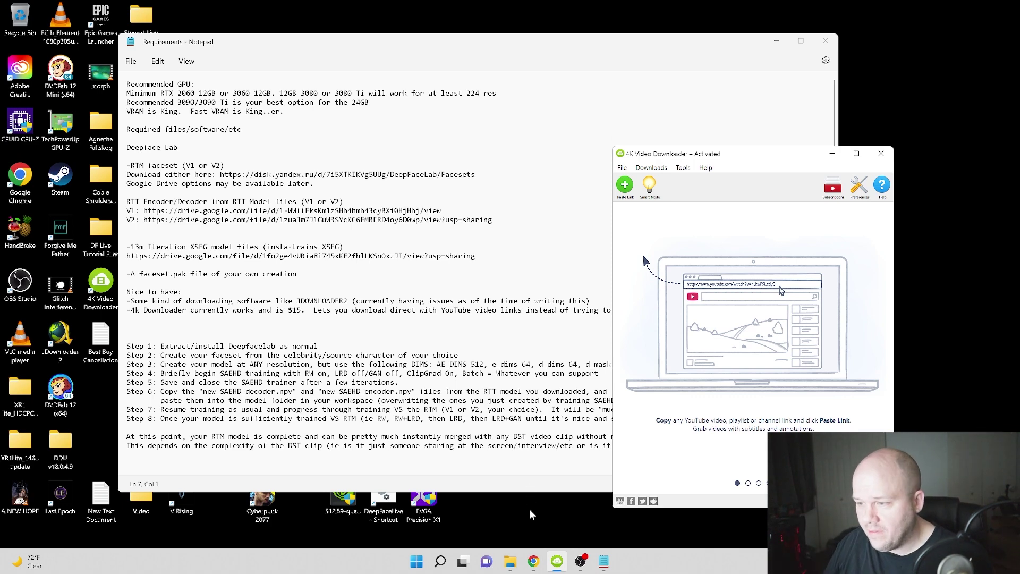
left_click(533, 558)
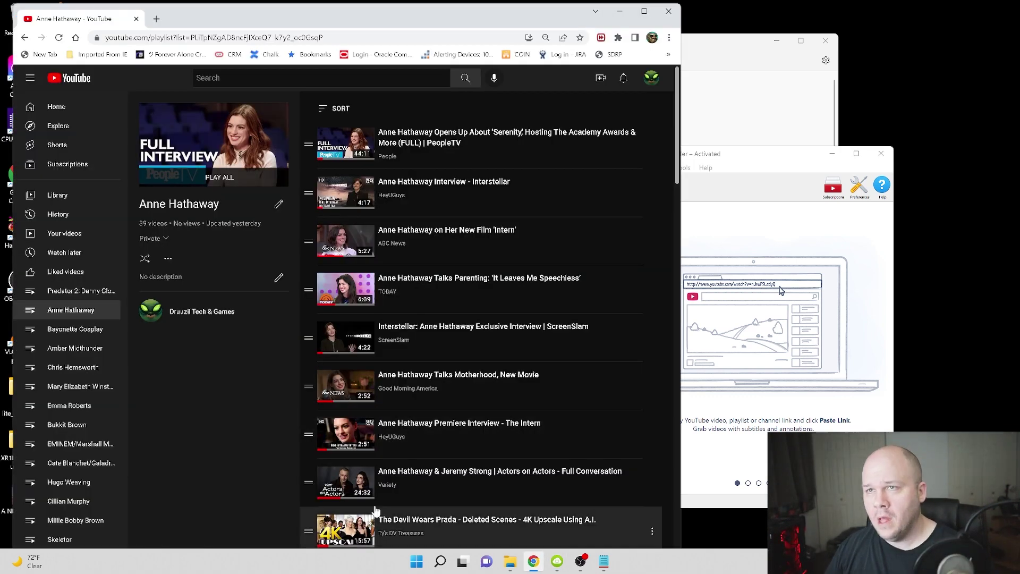
scroll(274, 441, "down", 2)
scroll(273, 440, "up", 2)
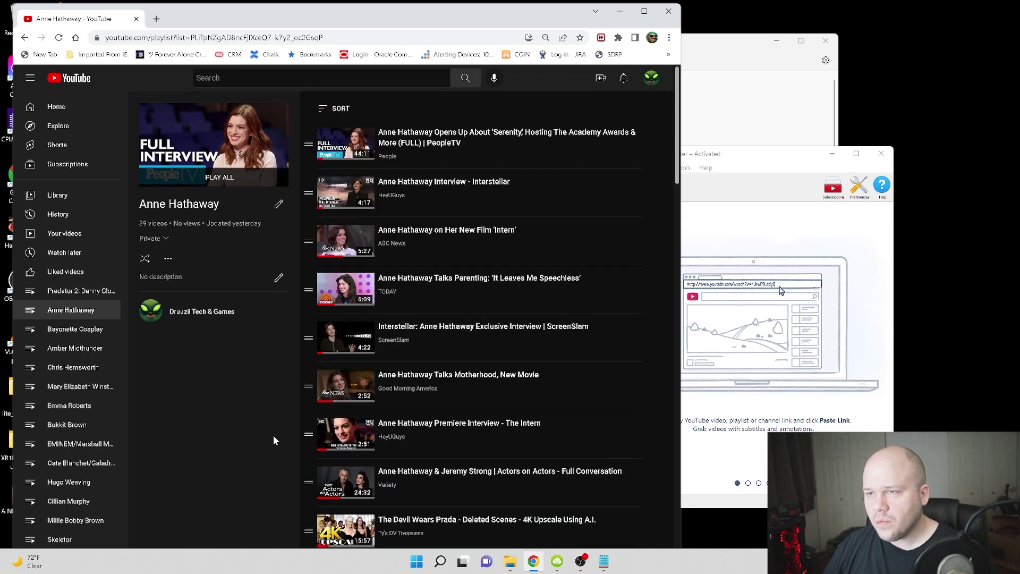
scroll(273, 440, "down", 2)
scroll(273, 435, "down", 5)
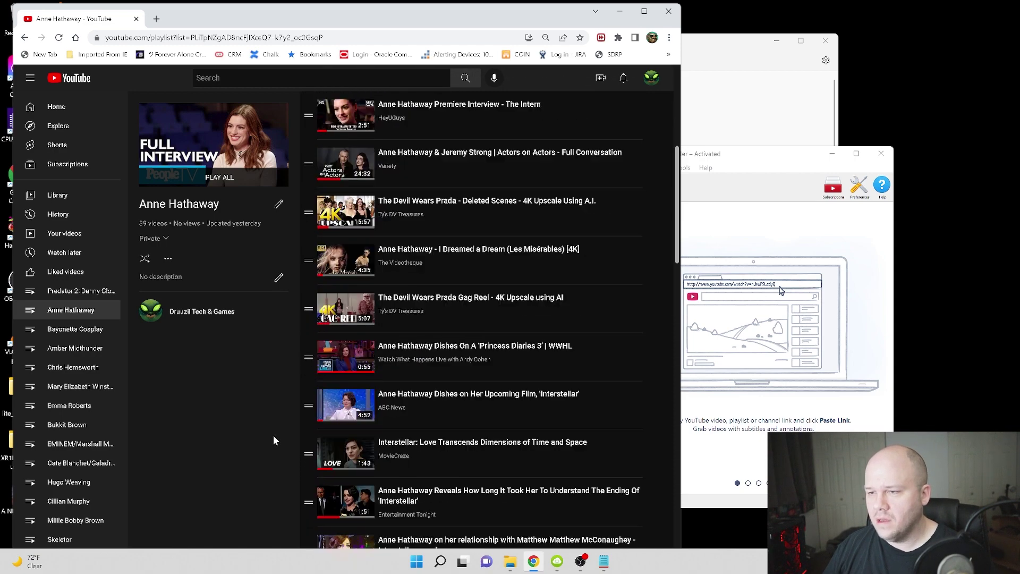
scroll(274, 430, "down", 1)
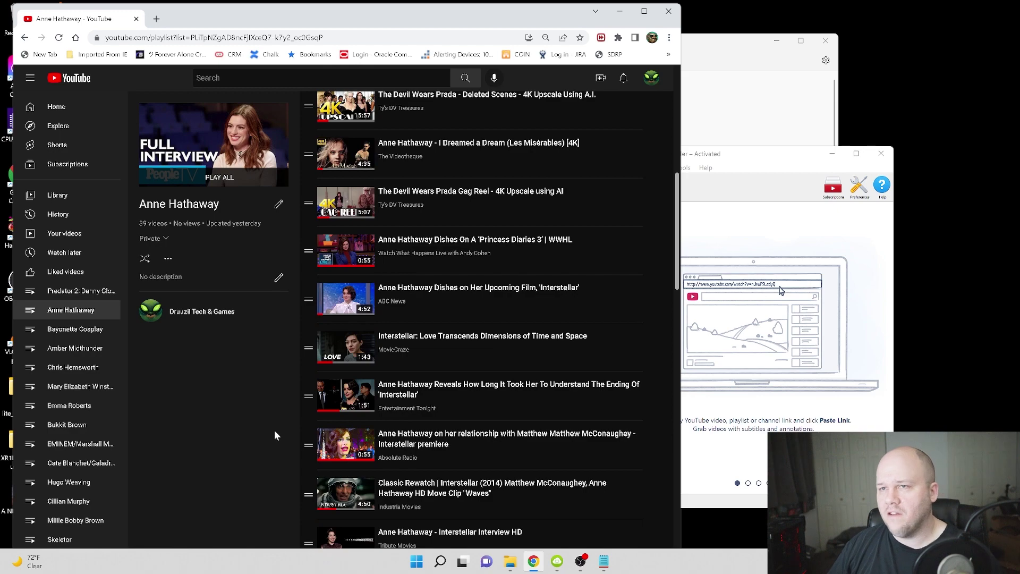
scroll(274, 431, "down", 2)
scroll(273, 437, "down", 5)
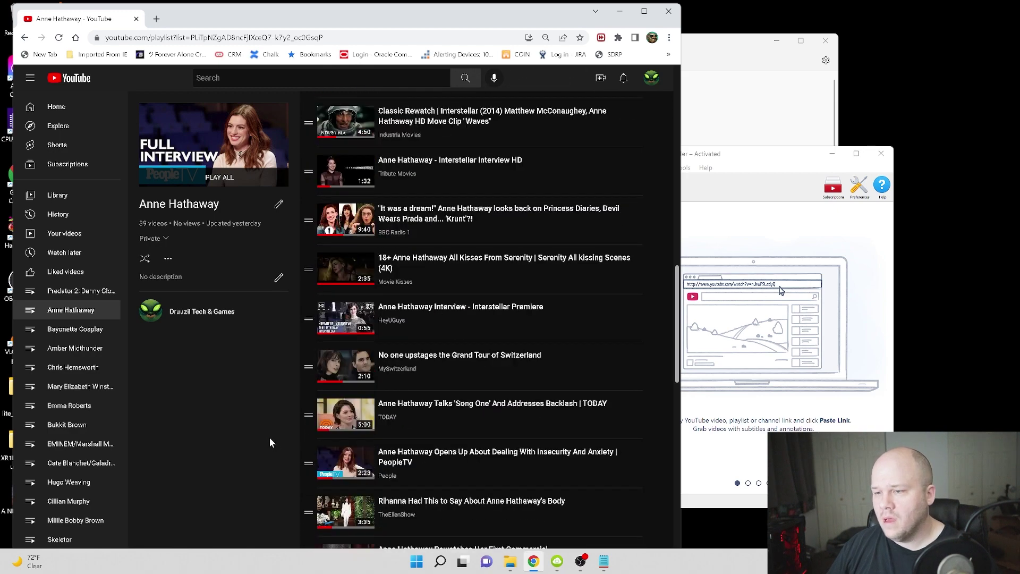
scroll(269, 438, "up", 2)
scroll(269, 439, "up", 1)
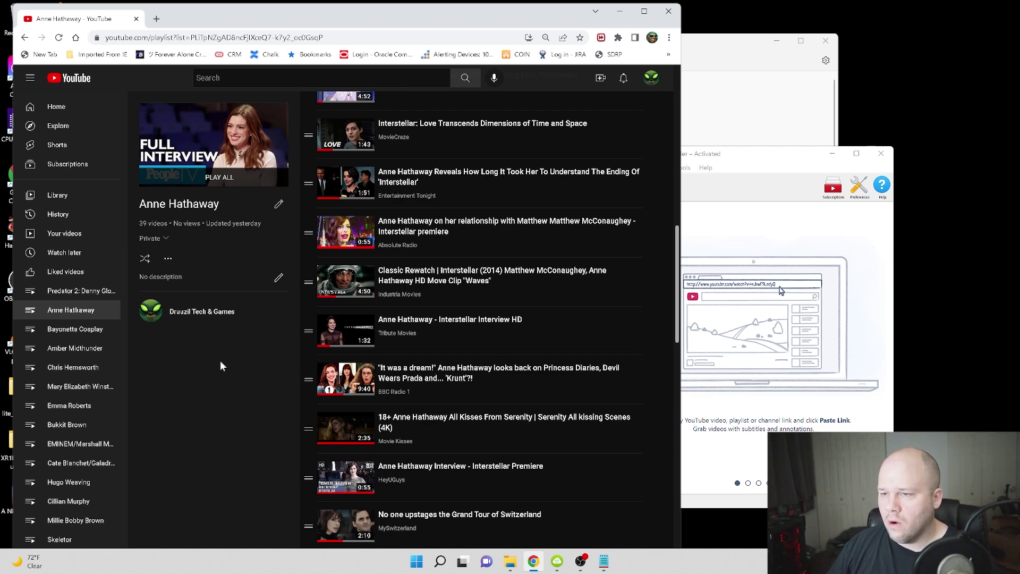
scroll(240, 374, "down", 3)
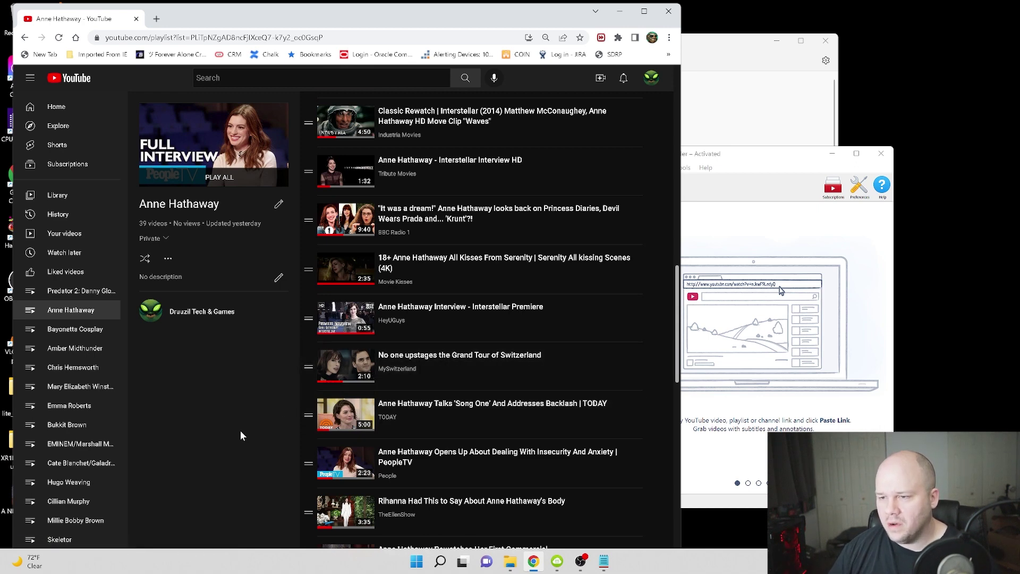
scroll(240, 431, "down", 2)
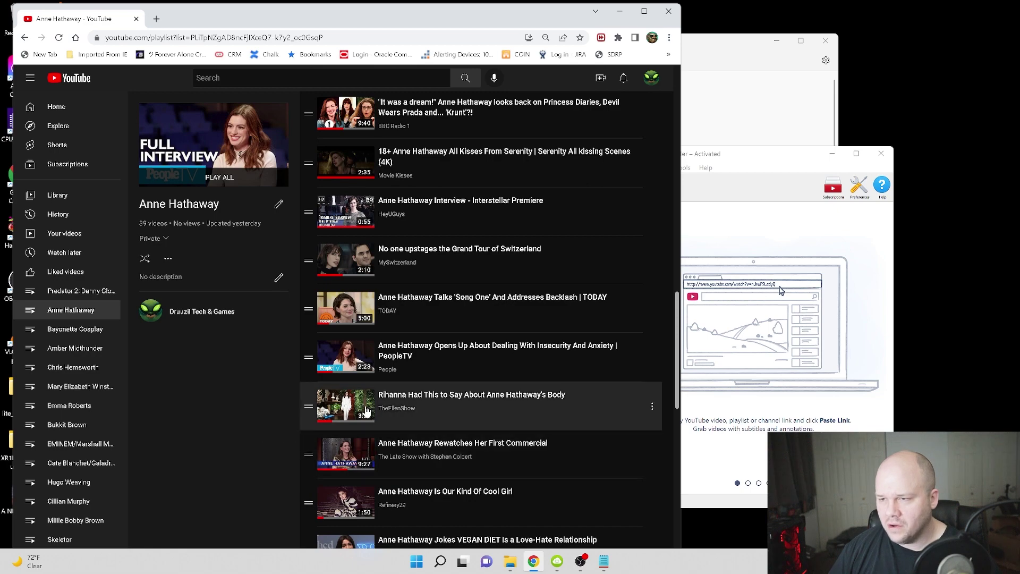
scroll(252, 412, "down", 1)
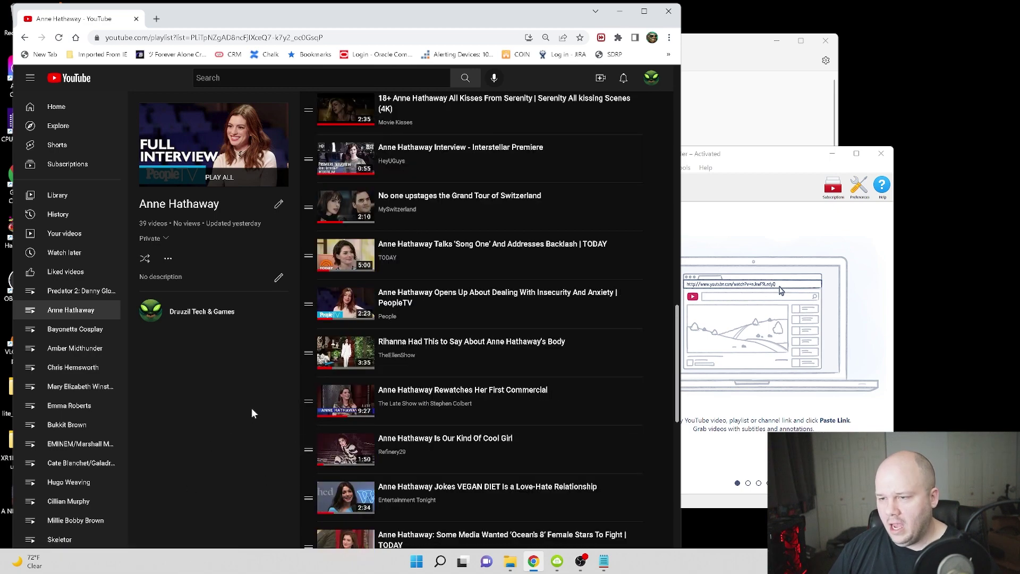
scroll(357, 392, "down", 7)
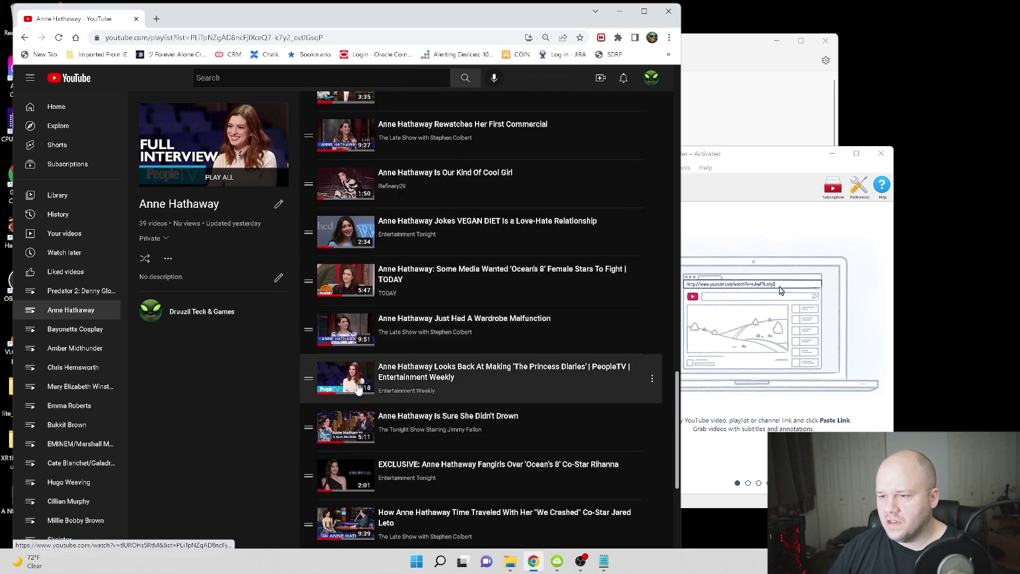
scroll(357, 392, "down", 3)
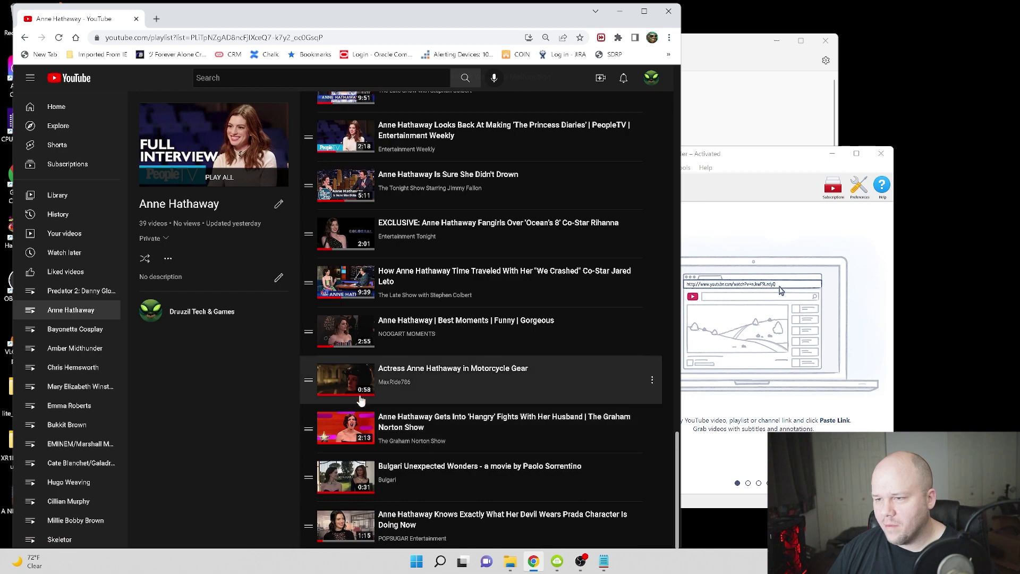
scroll(291, 446, "up", 10)
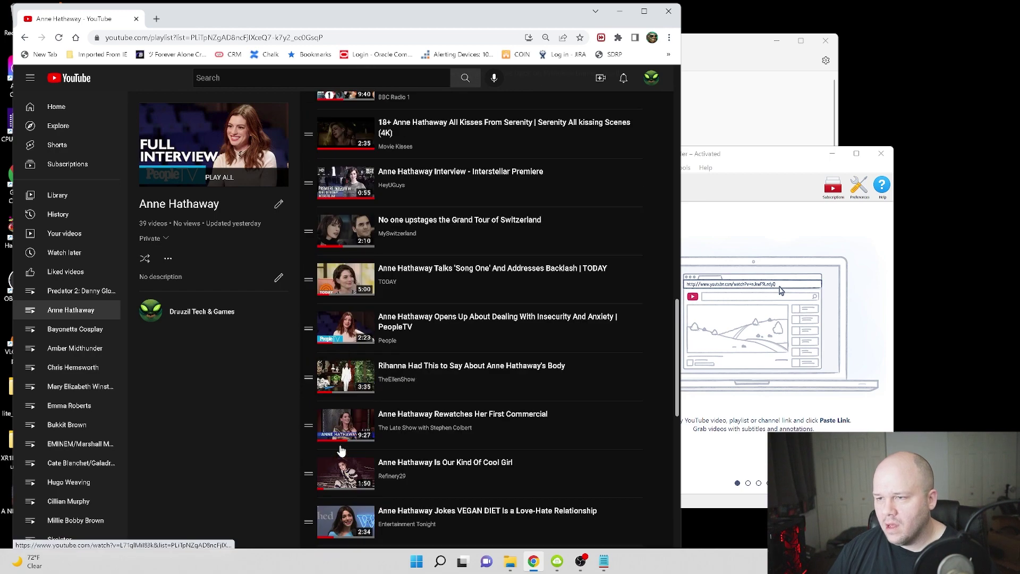
scroll(248, 435, "up", 15)
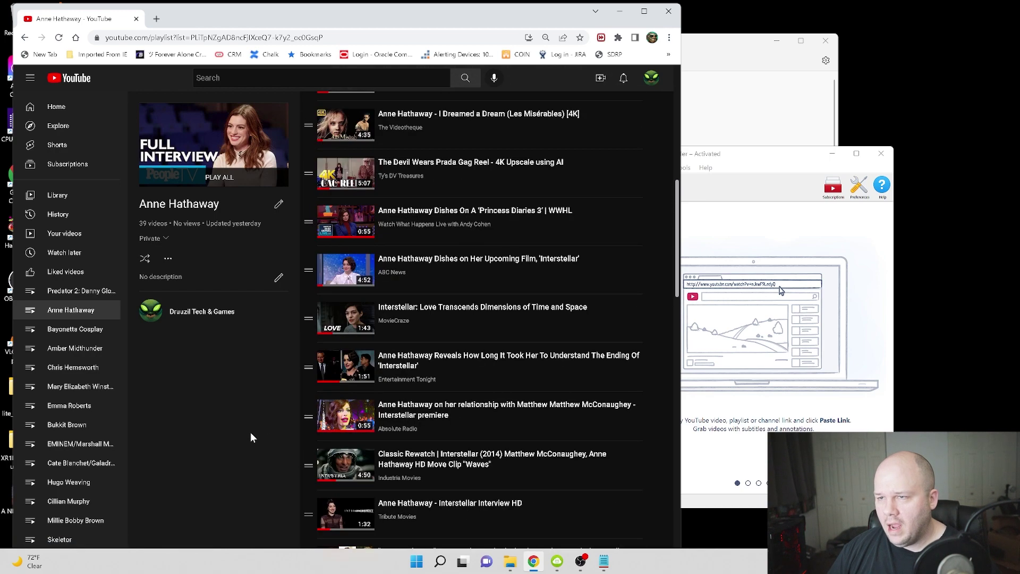
Step: Minimize Chrome and inspect the Smart Mode download settings in 4K Video Downloader, closing them without changes
left_click(620, 11)
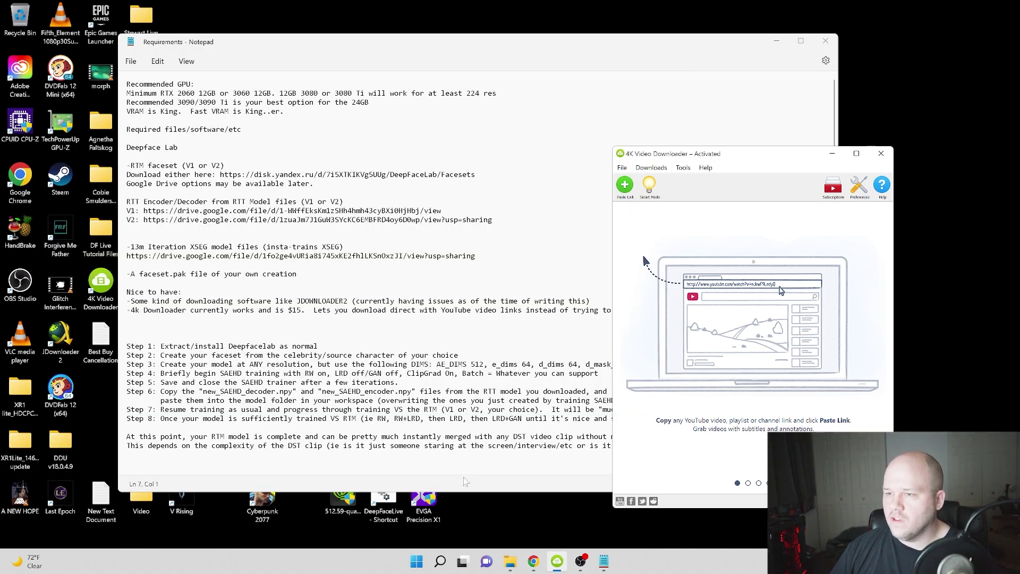
left_click(654, 198)
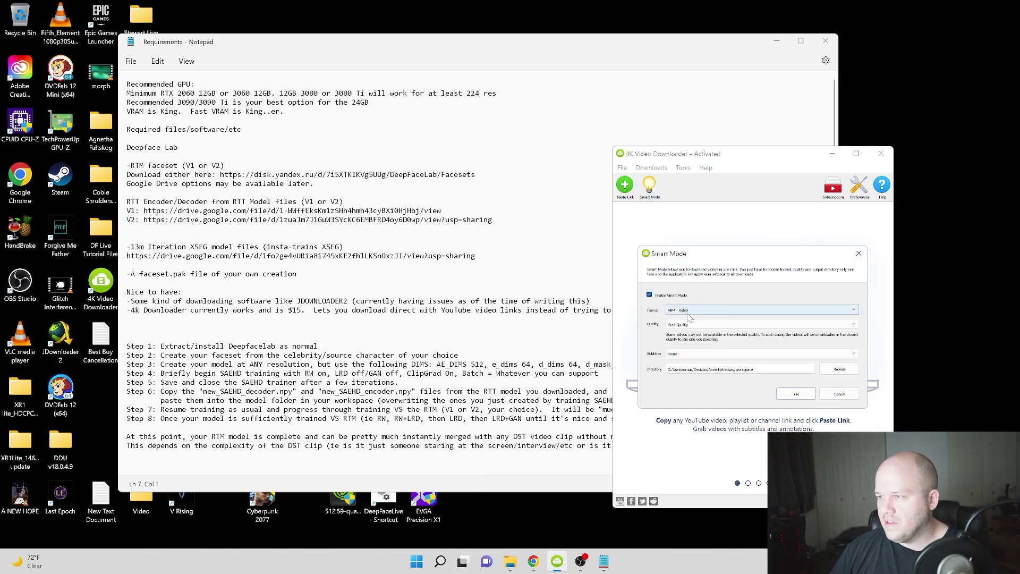
left_click(859, 252)
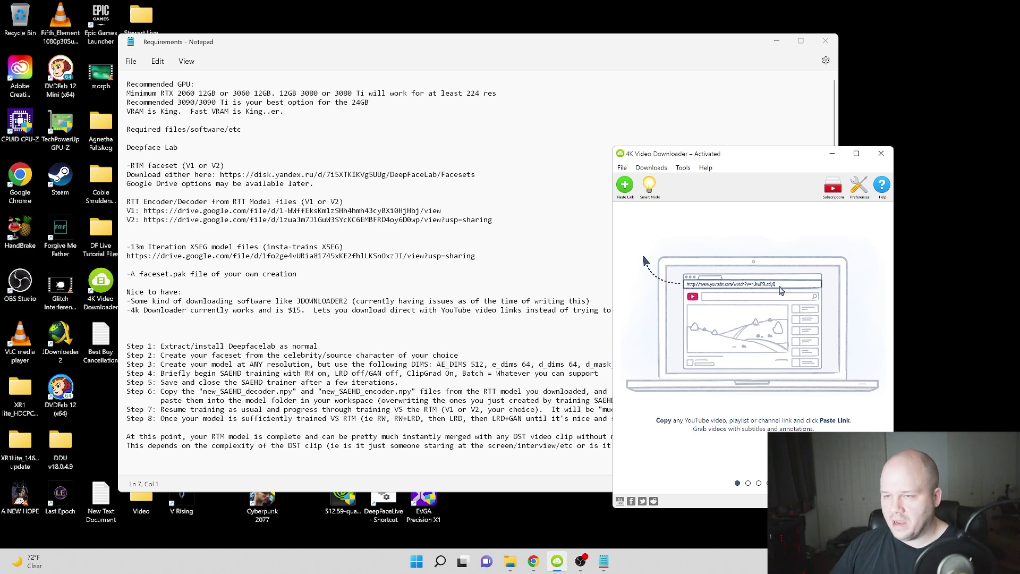
Step: Return to the Anne Hathaway playlist in Chrome, examine the first half of its videos and minimize the browser
left_click(534, 560)
scroll(477, 356, "up", 5)
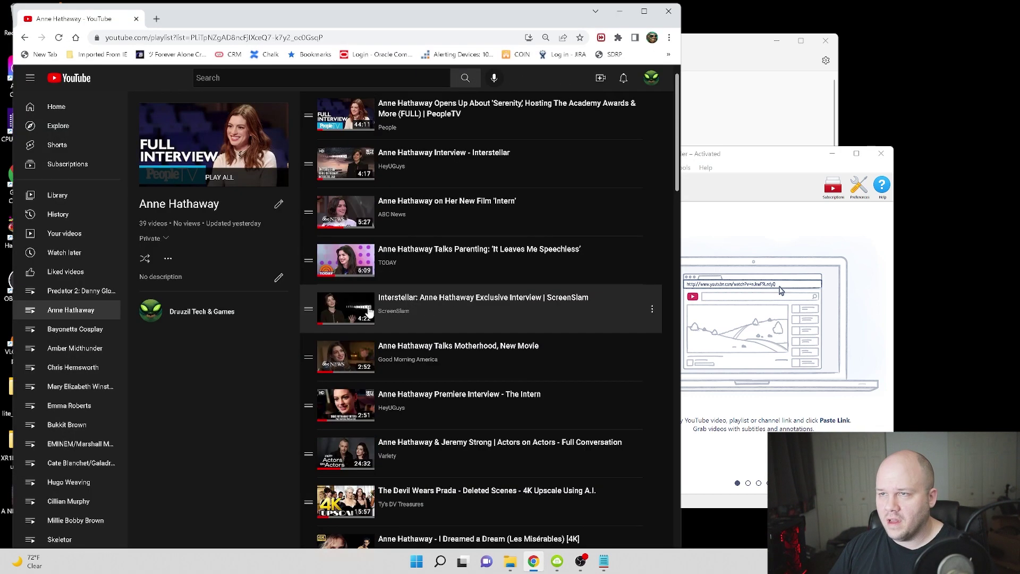
scroll(455, 304, "up", 2)
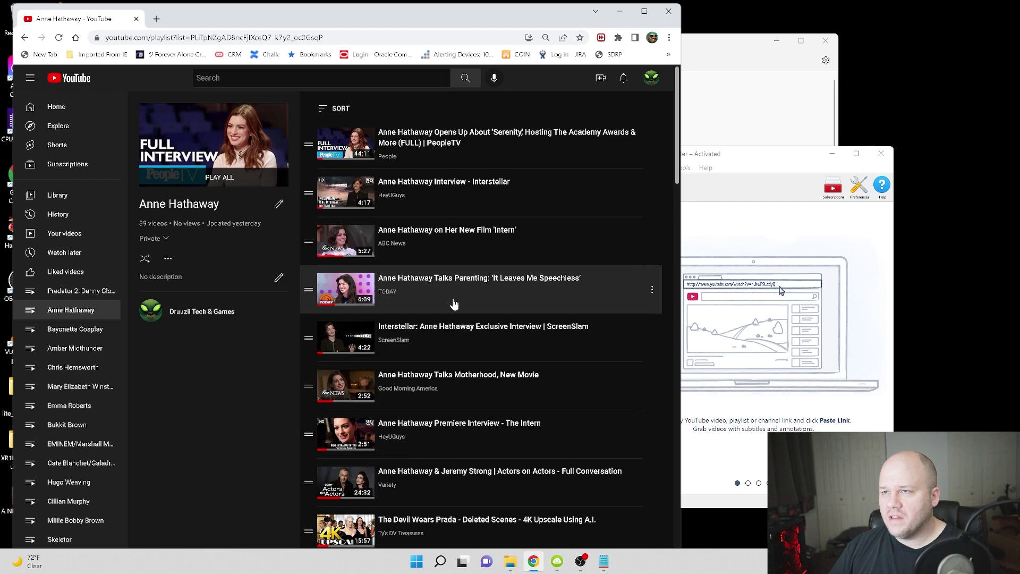
scroll(455, 304, "down", 2)
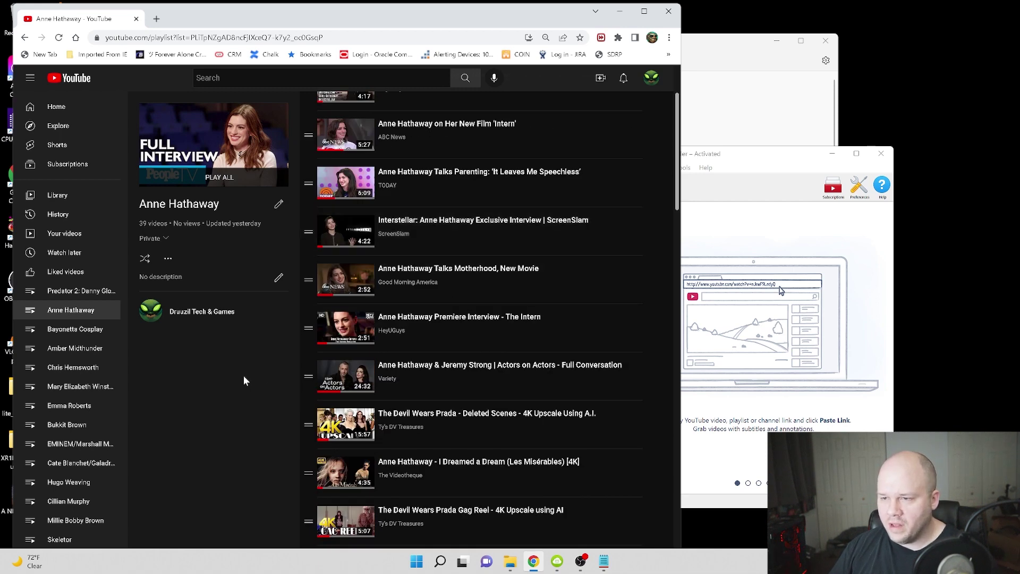
scroll(246, 378, "down", 2)
scroll(246, 379, "down", 2)
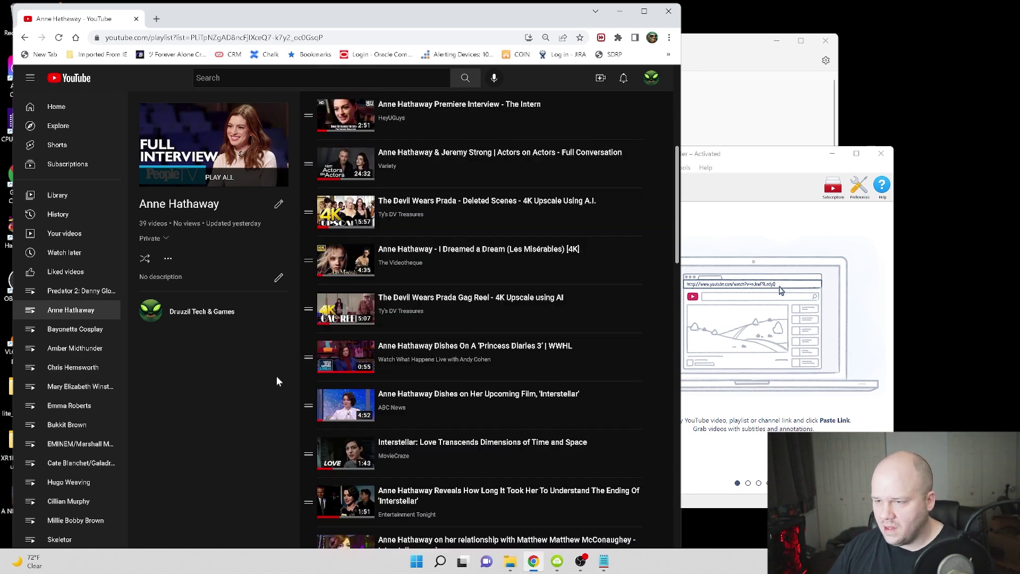
scroll(276, 376, "down", 1)
scroll(276, 376, "down", 3)
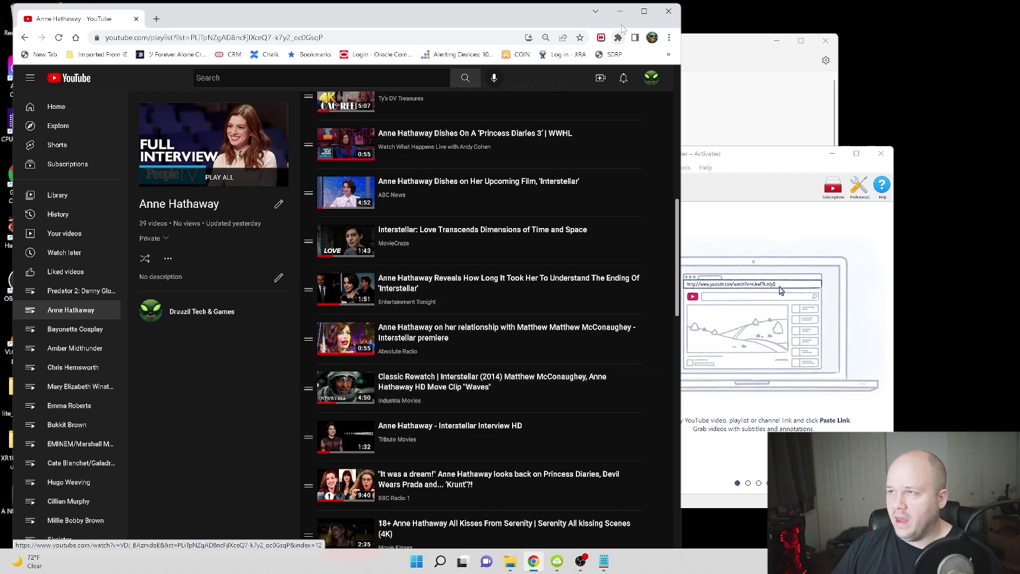
left_click(619, 10)
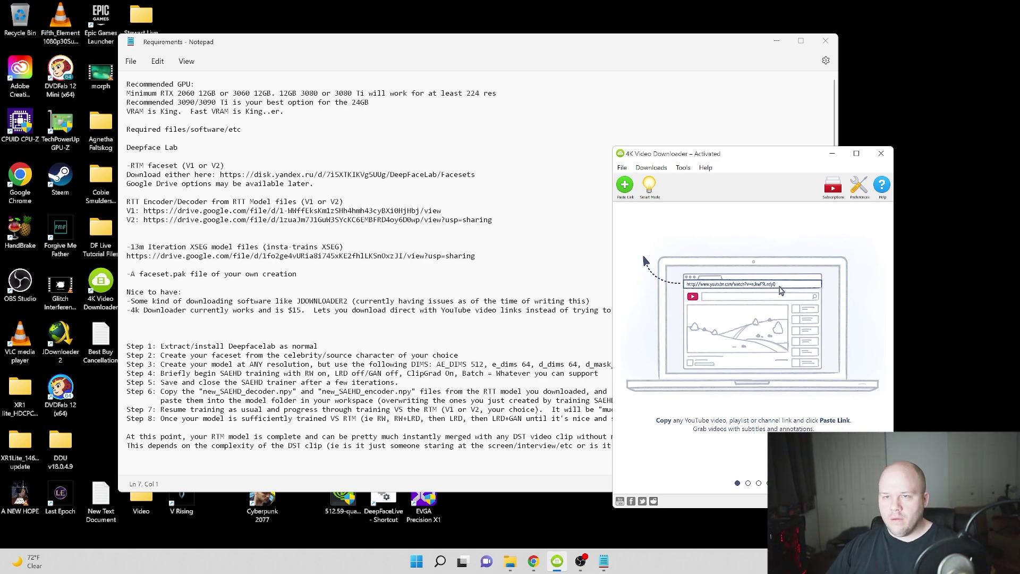
Step: Switch to the Requirements notes in Notepad, show the instructions for re-using an RTM trained model and reposition the window
left_click(298, 274)
scroll(478, 276, "down", 4)
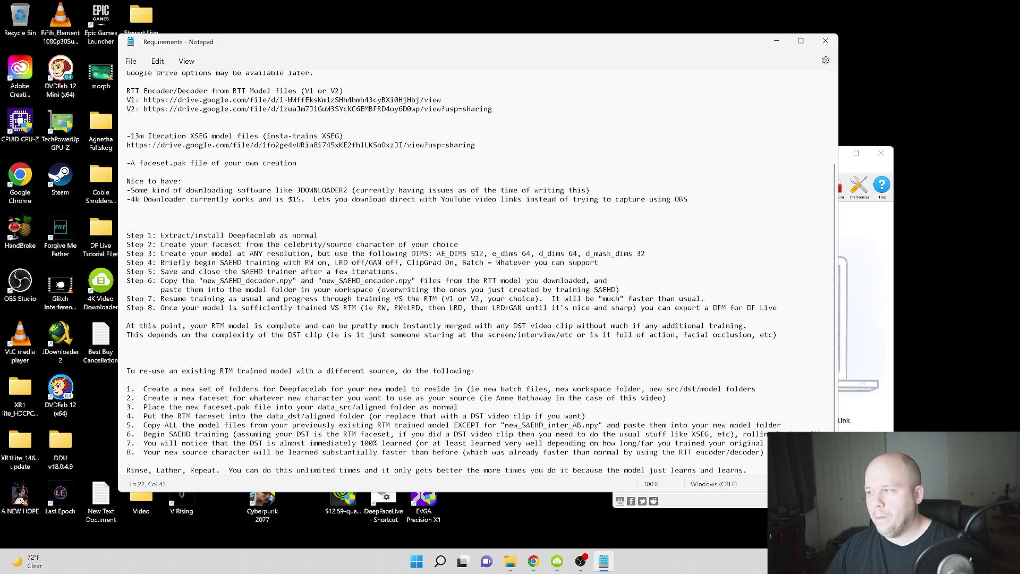
left_click_drag(752, 45, 691, 48)
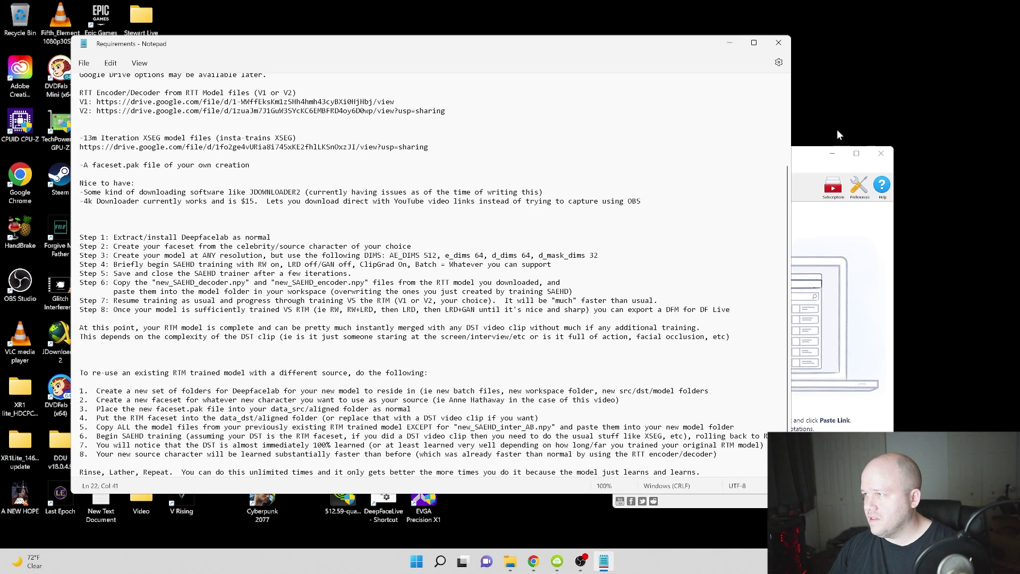
Step: Switch to the File Explorer window of the Jim Varney model folder and shrink it to uncover the notes
left_click(519, 552)
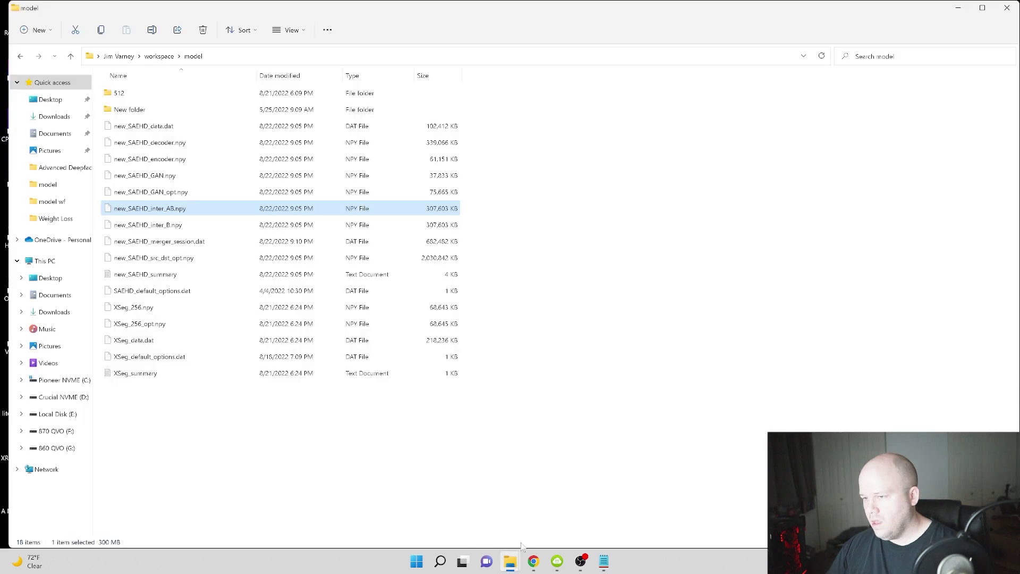
left_click(982, 7)
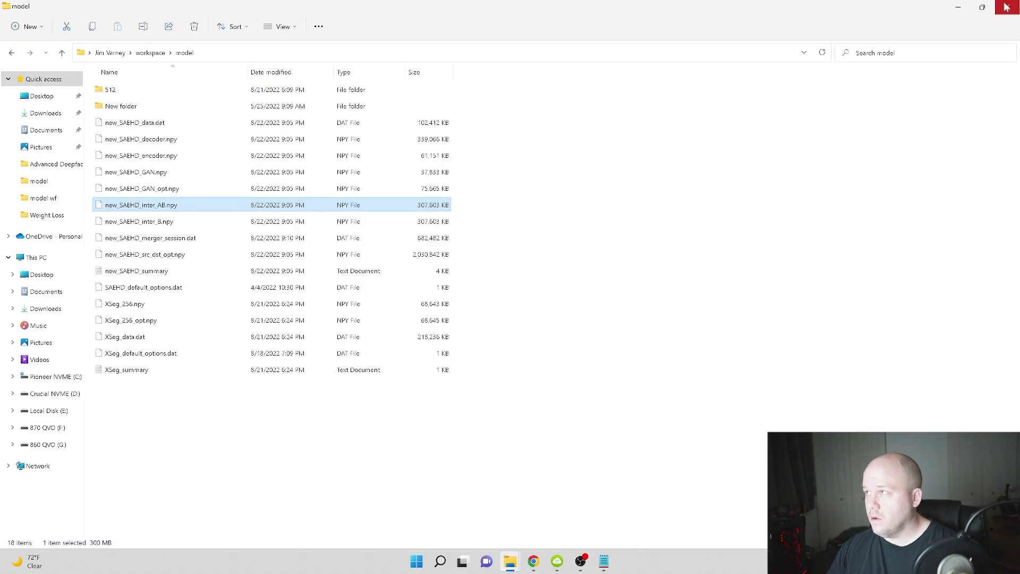
left_click(982, 8)
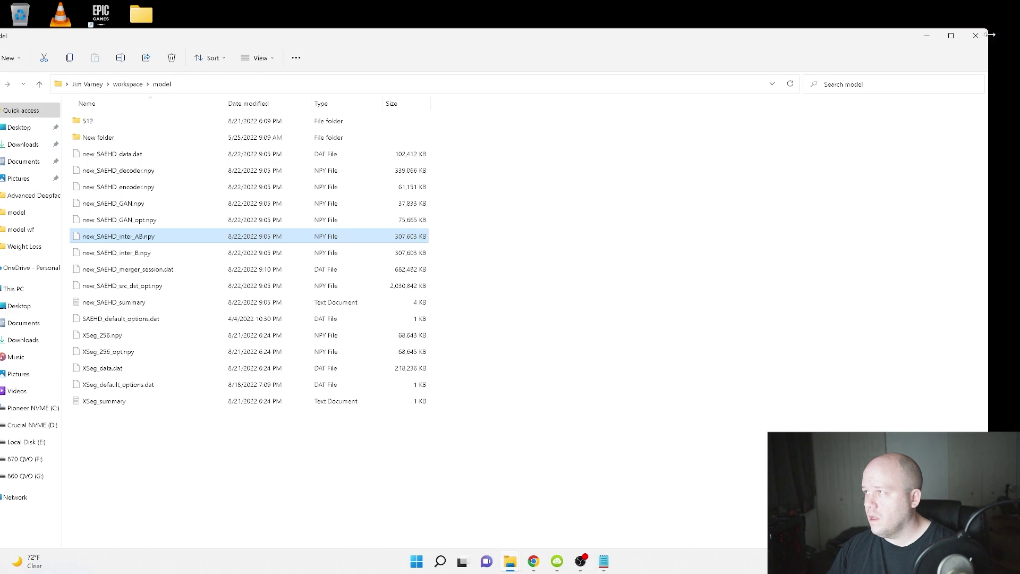
left_click_drag(990, 34, 516, 303)
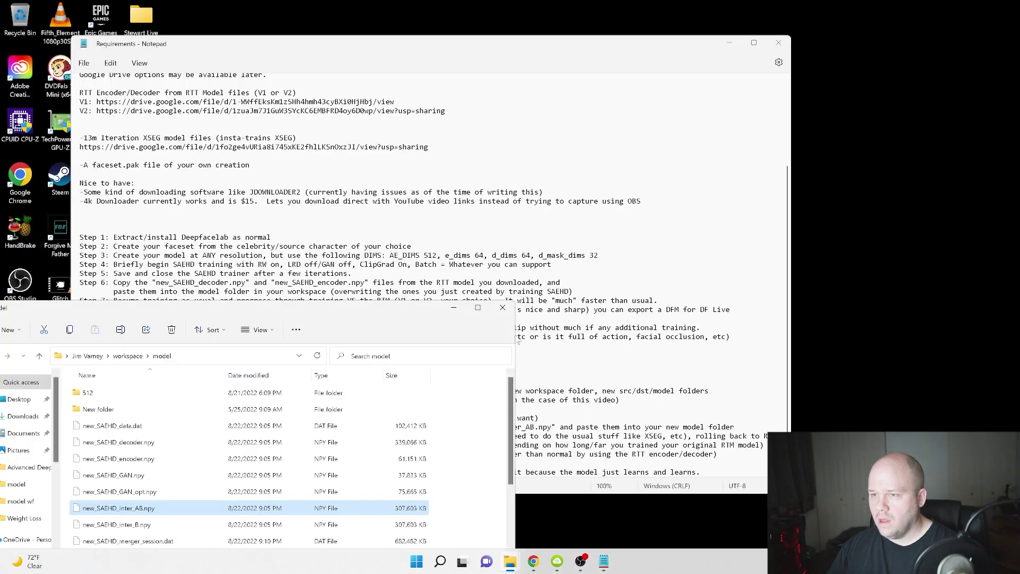
Step: Bring up the Anne Hathaway workspace folder window and arrange it beside the Jim Varney model folder window
mouse_move(510, 561)
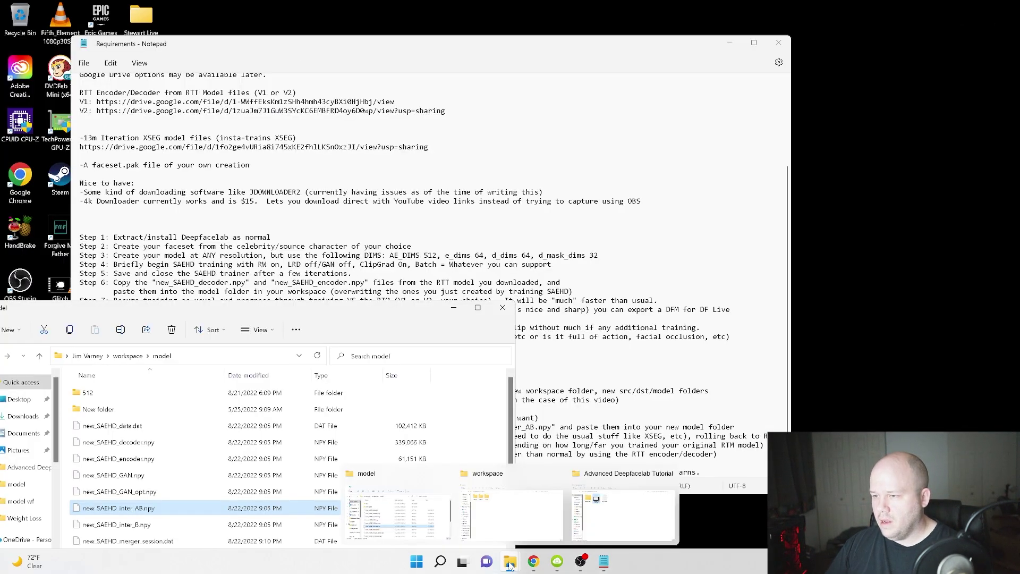
left_click(539, 536)
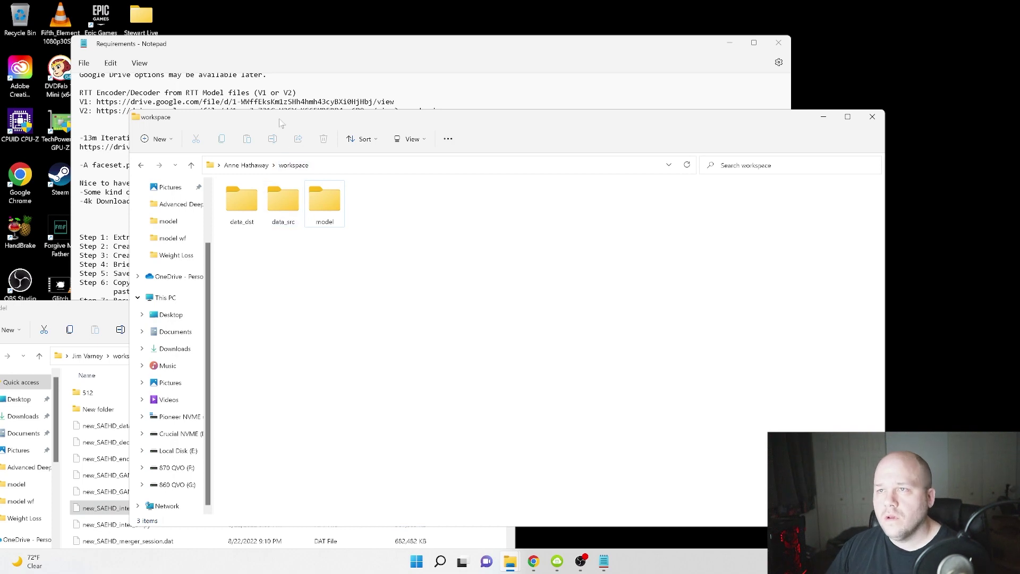
left_click_drag(281, 122, 541, 97)
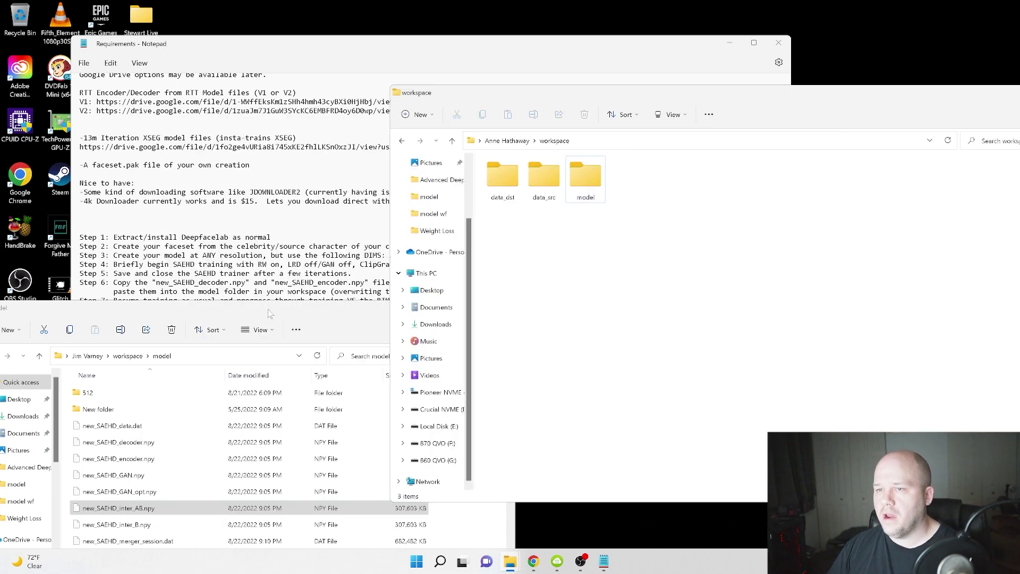
left_click_drag(270, 314, 301, 216)
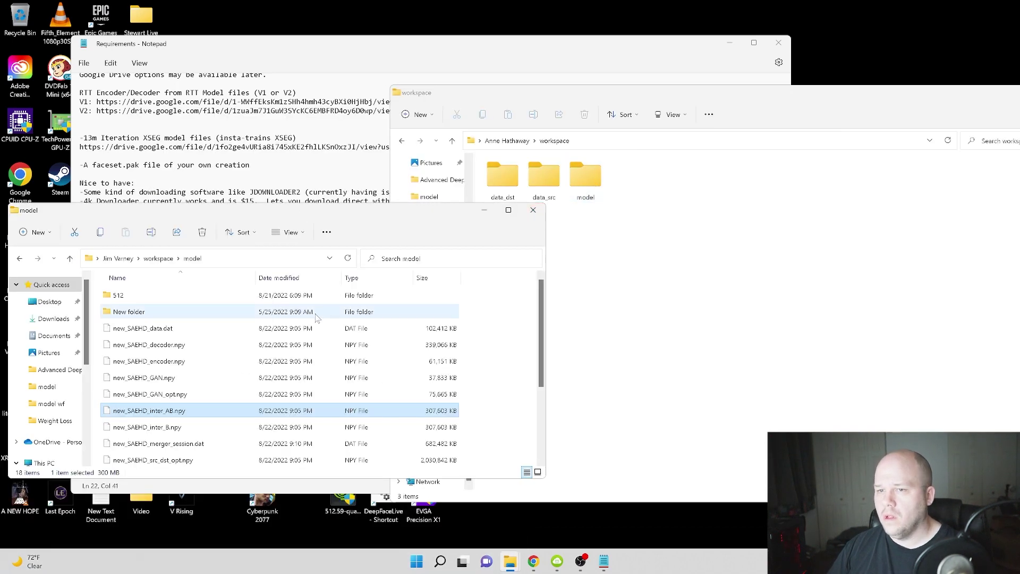
Step: Open the Anne Hathaway workspace's model folder and highlight all SAEHD and XSeg model files in the Jim Varney model folder, ending on new_SAEHD_encoder.npy
scroll(317, 317, "down", 1)
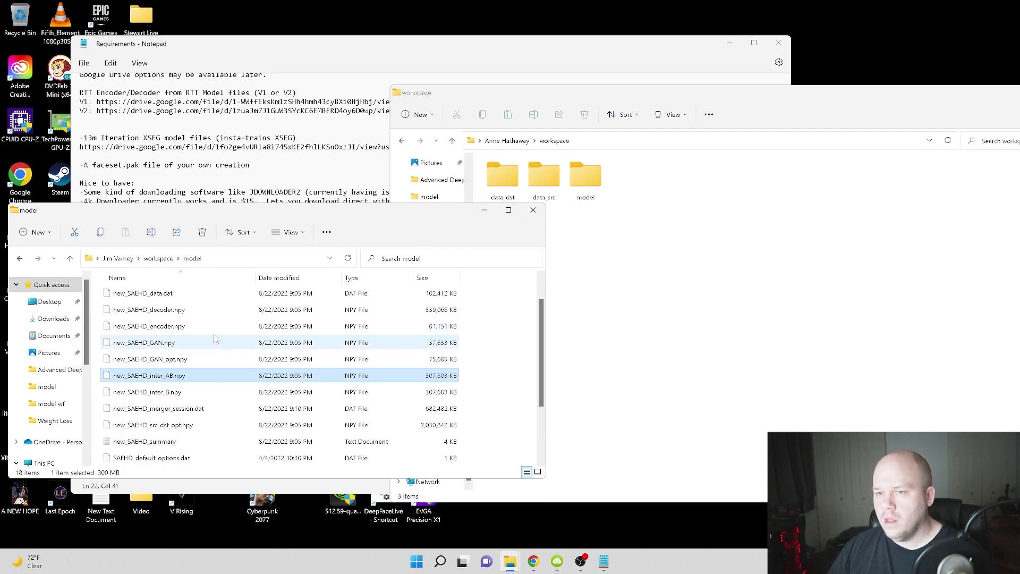
double_click(585, 176)
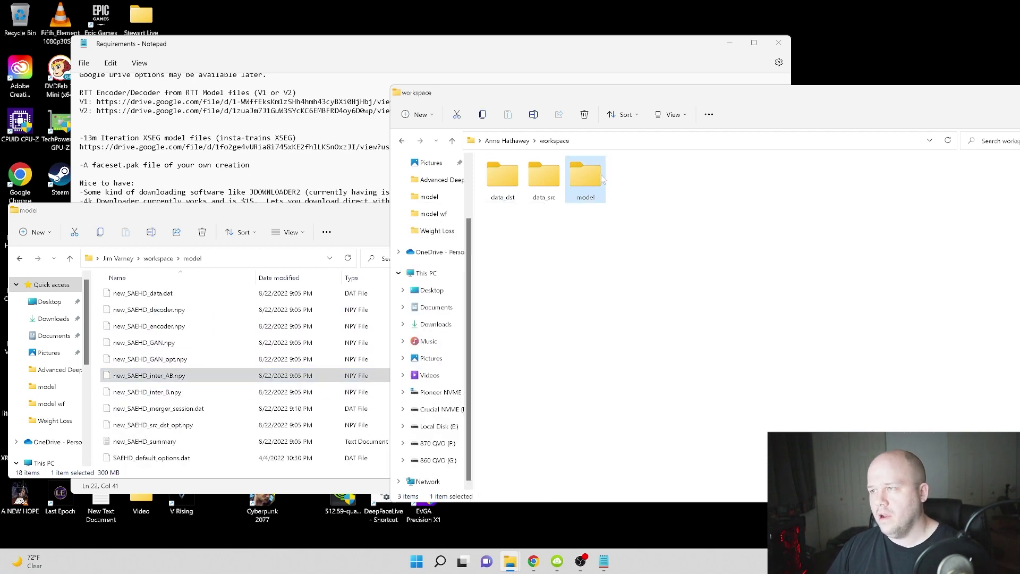
left_click(171, 300)
scroll(167, 340, "down", 1)
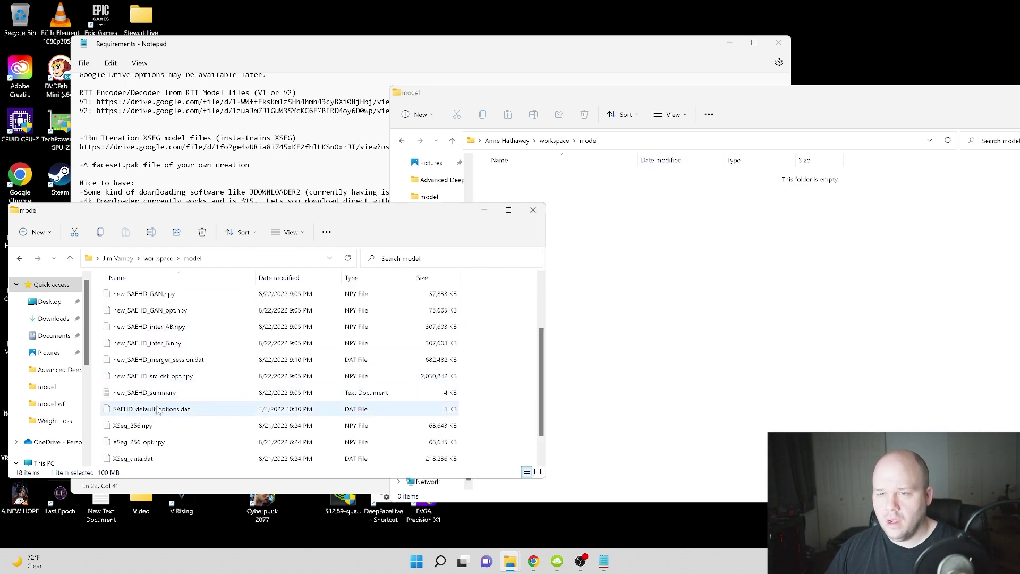
scroll(157, 410, "down", 1)
left_click(159, 457, "shift")
scroll(235, 394, "up", 3)
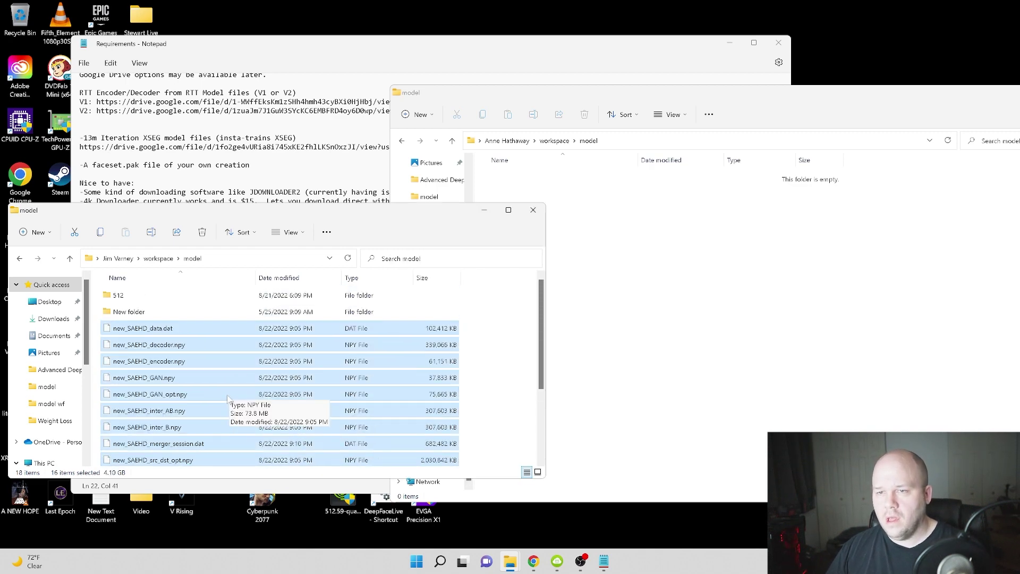
left_click(194, 361)
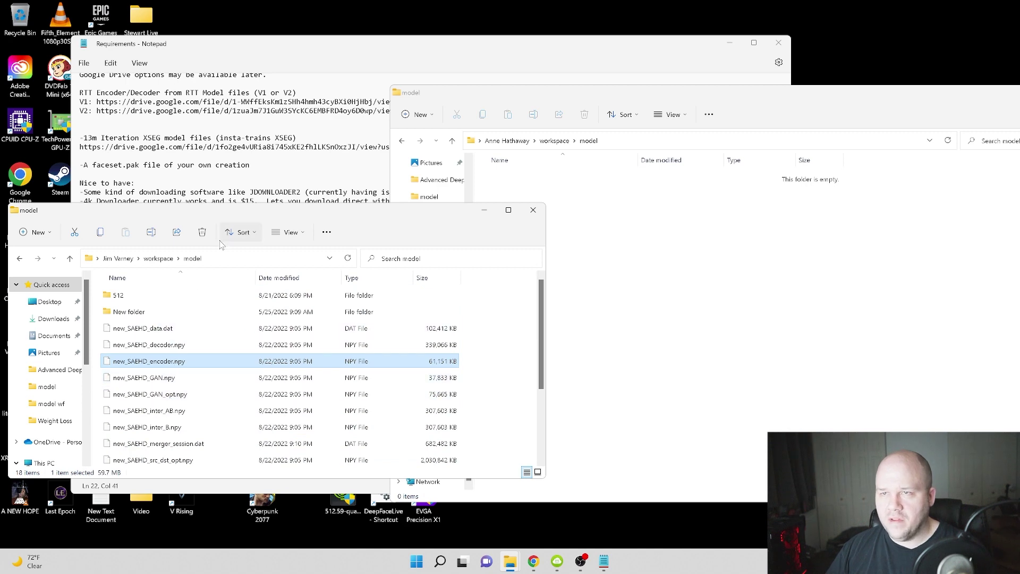
Step: Open the RTT Model Files folder inside Required Files of Advanced Deepfacelab Tutorial and place its window beside the Jim Varney model folder
left_click_drag(225, 211, 369, 211)
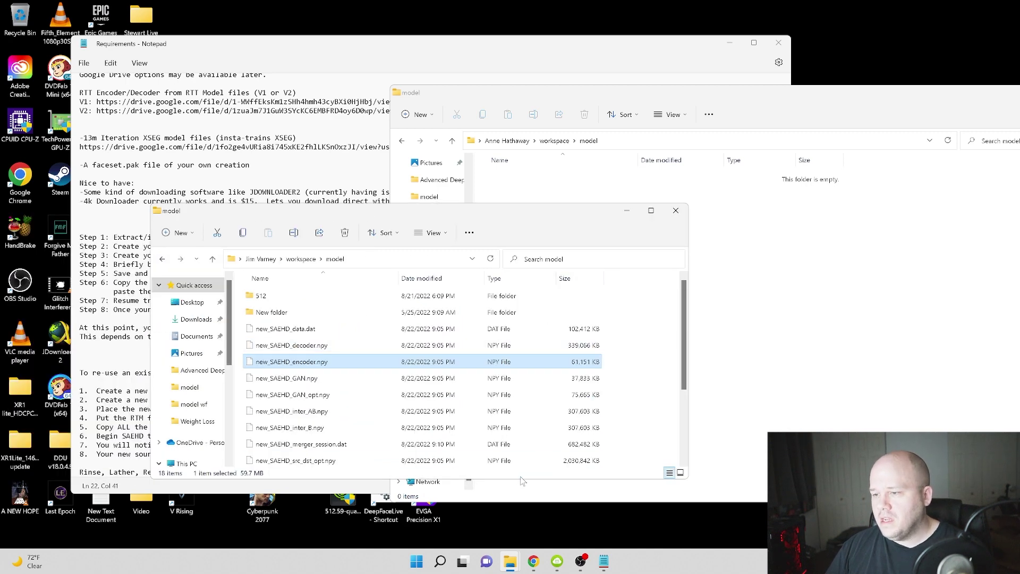
mouse_move(513, 562)
left_click(611, 512)
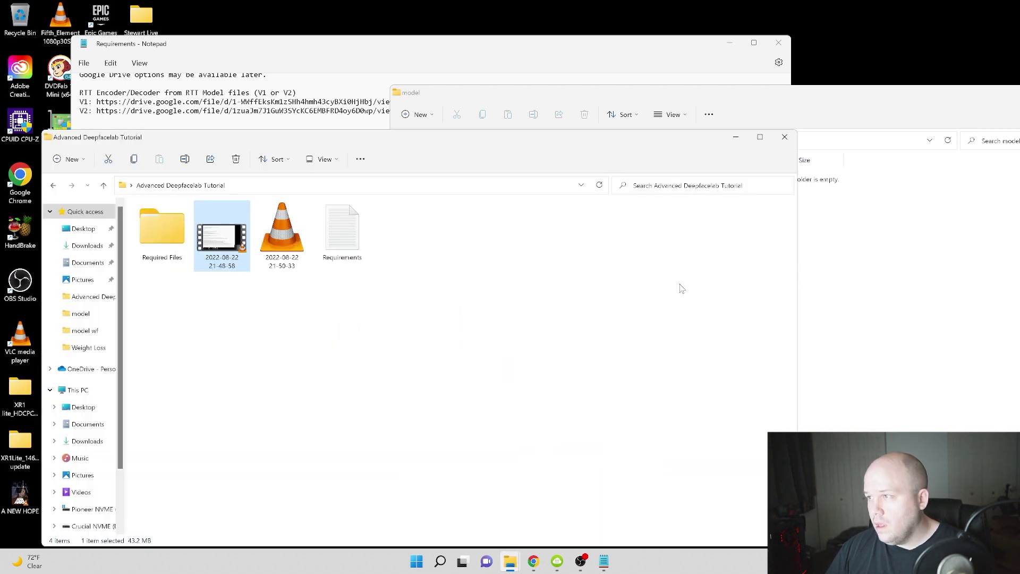
left_click(184, 224)
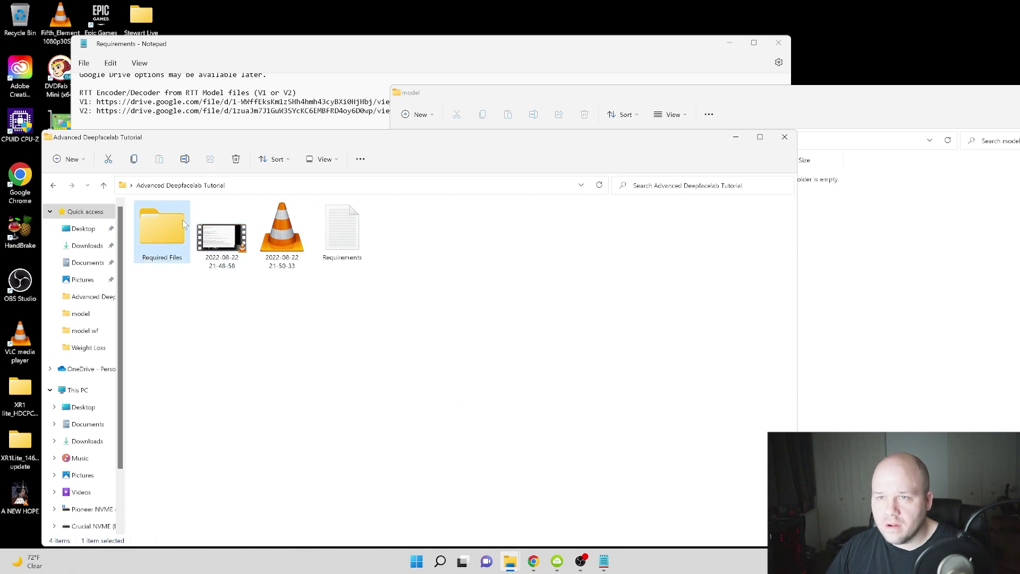
double_click(185, 223)
double_click(168, 238)
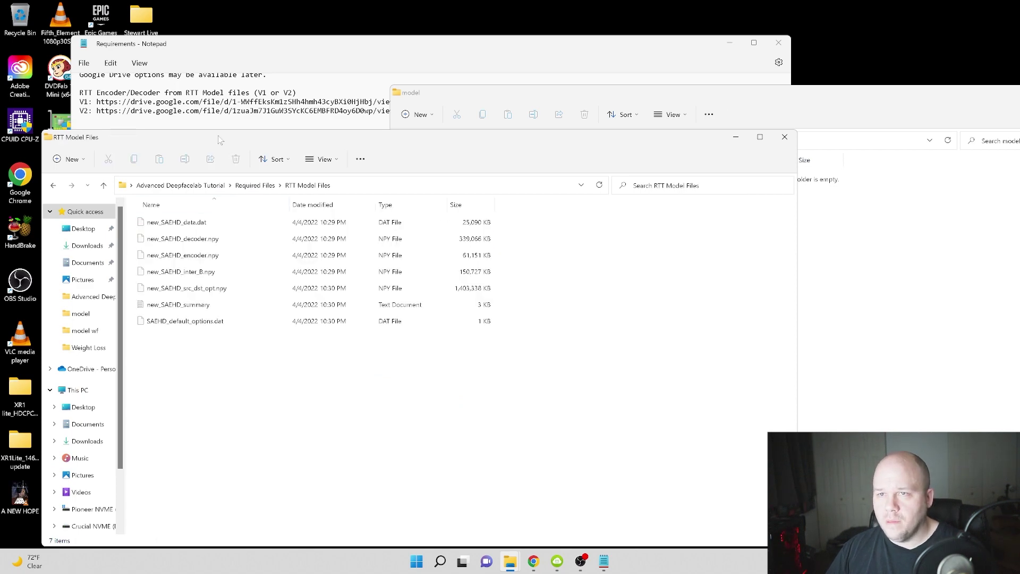
left_click_drag(221, 140, 840, 172)
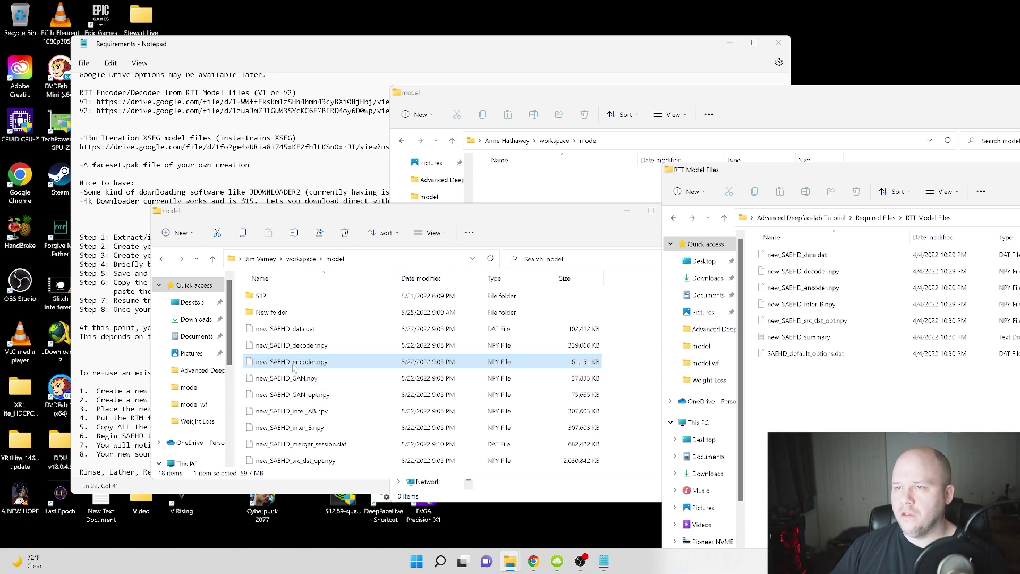
Step: Bring the Anne Hathaway model folder forward, then select new_SAEHD_data.dat through SAEHD_default_options.dat in the Jim Varney model folder
left_click(534, 196)
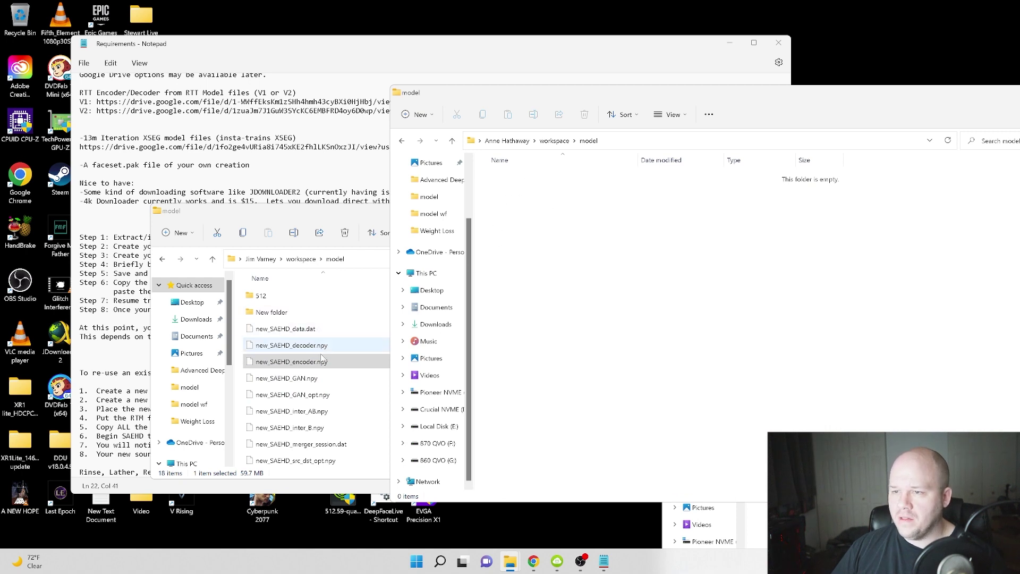
scroll(292, 457, "down", 1)
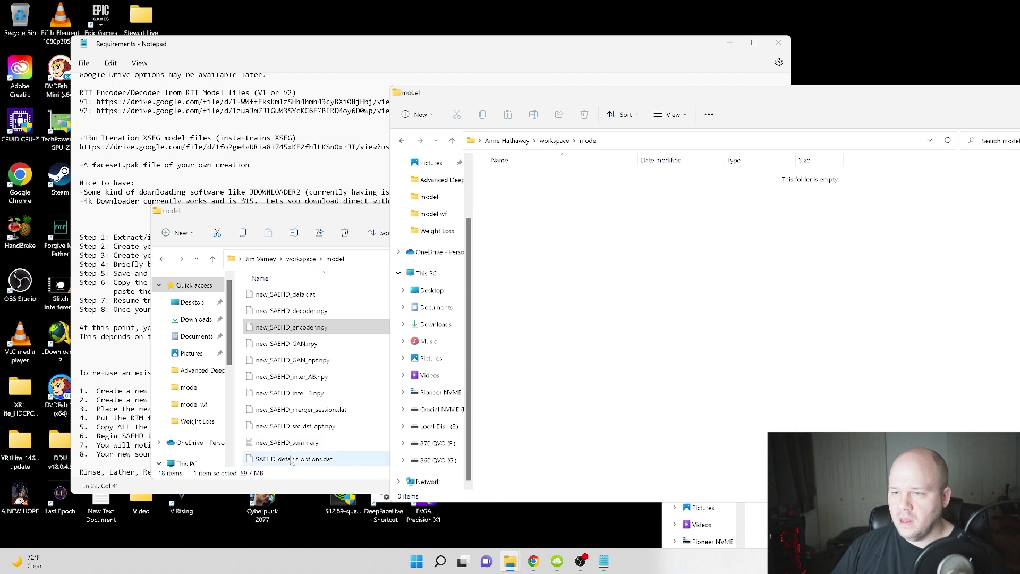
left_click(287, 294)
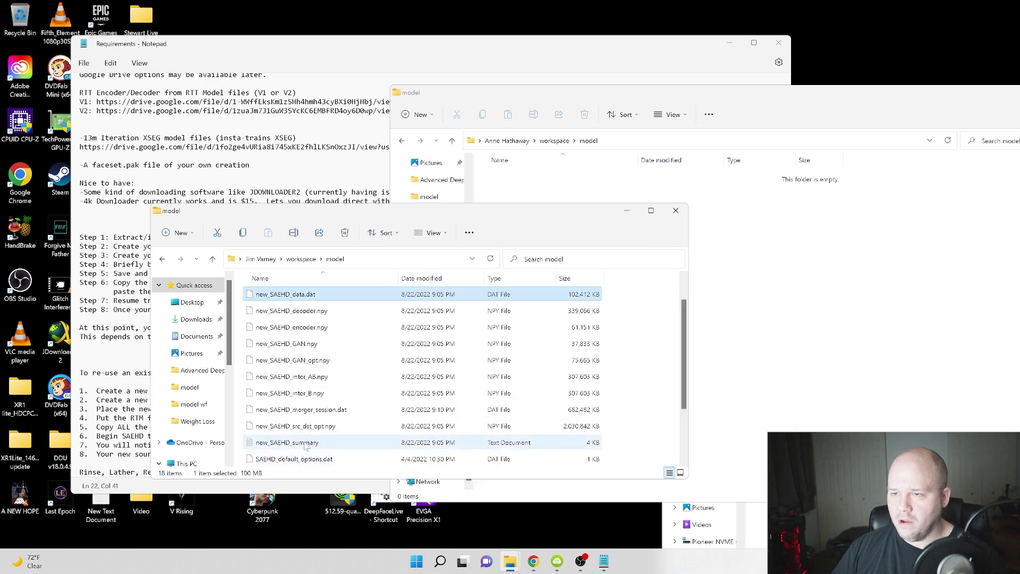
left_click(305, 458, "shift")
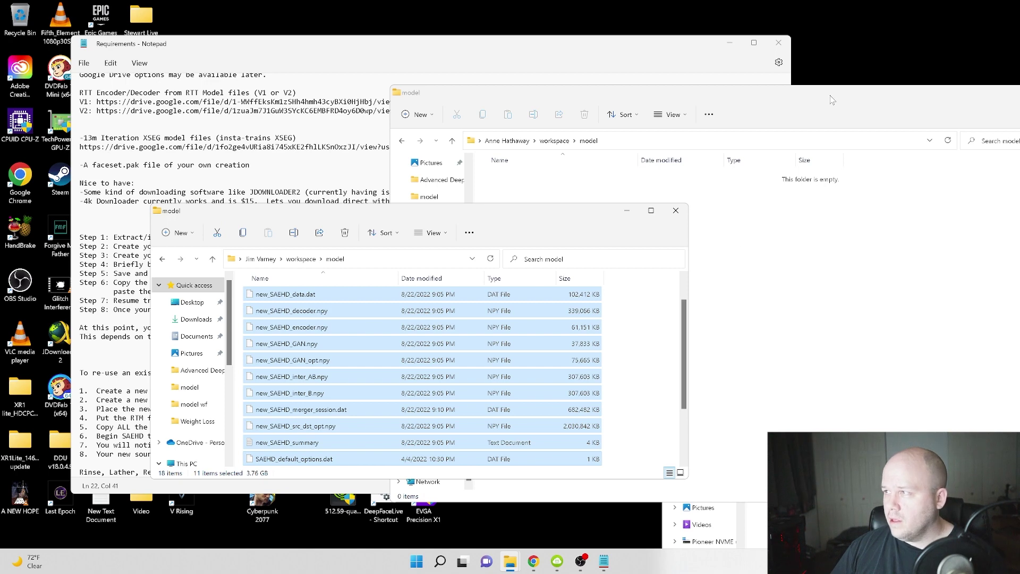
Step: Highlight new_SAEHD_decoder.npy and new_SAEHD_encoder.npy in the RTT Model Files folder and clear the two model folder windows off the notes
left_click_drag(832, 100, 558, 97)
left_click(942, 396)
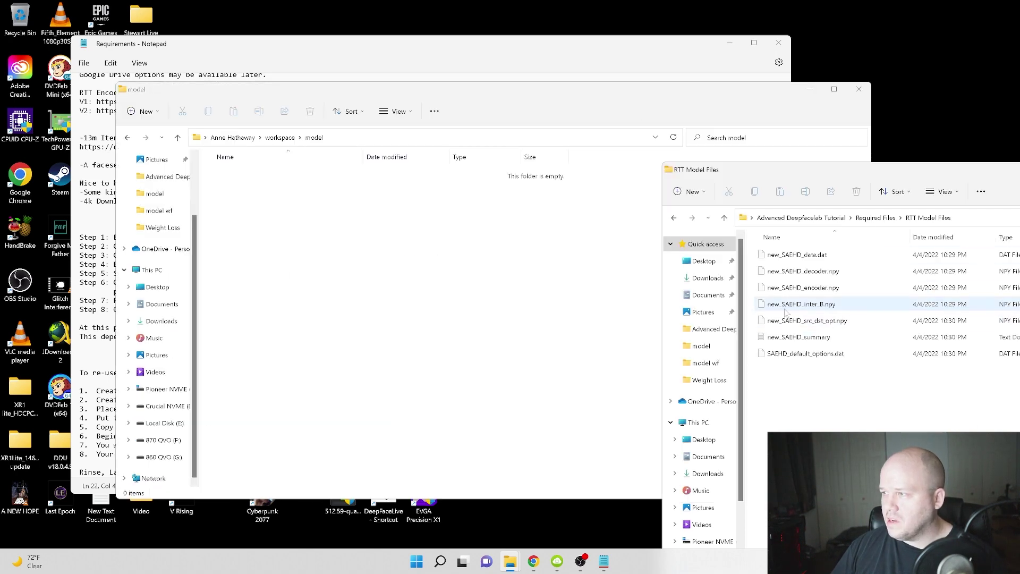
left_click(801, 272)
left_click(806, 288, "ctrl")
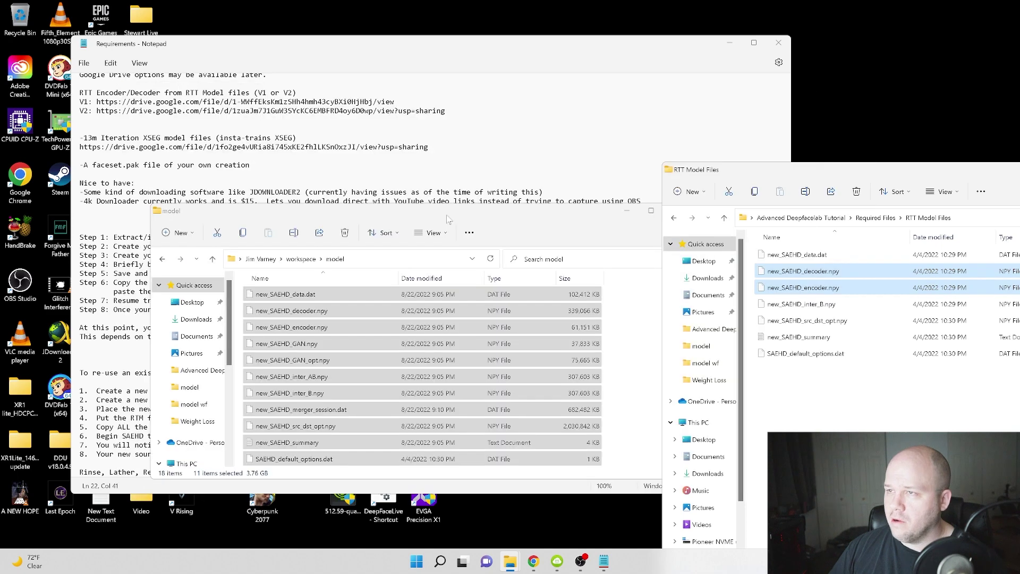
left_click(626, 211)
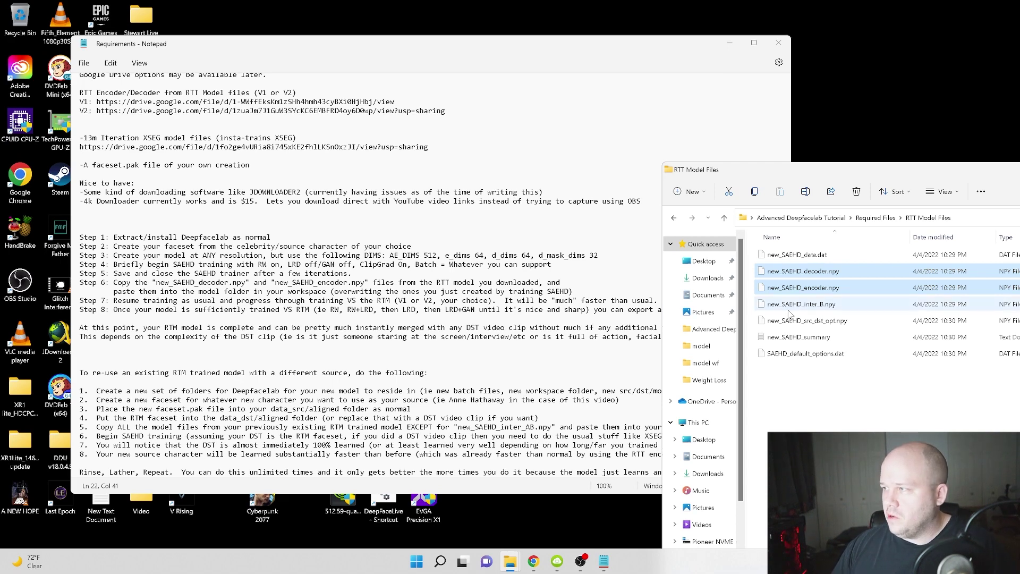
Step: Open the RTT model's new_SAEHD_summary file, examine its model options, close it and return to the Requirements notes
double_click(805, 338)
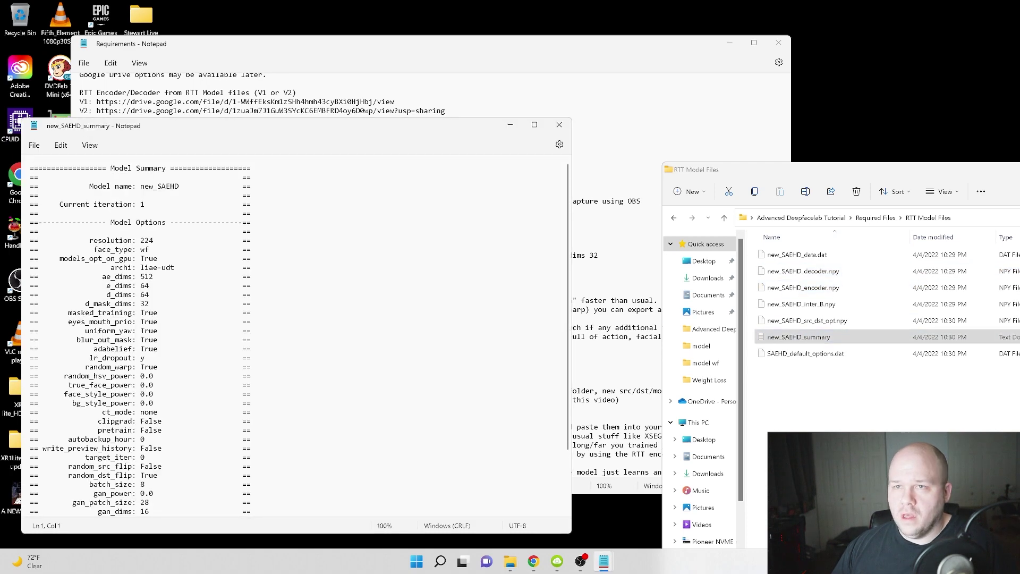
left_click(559, 124)
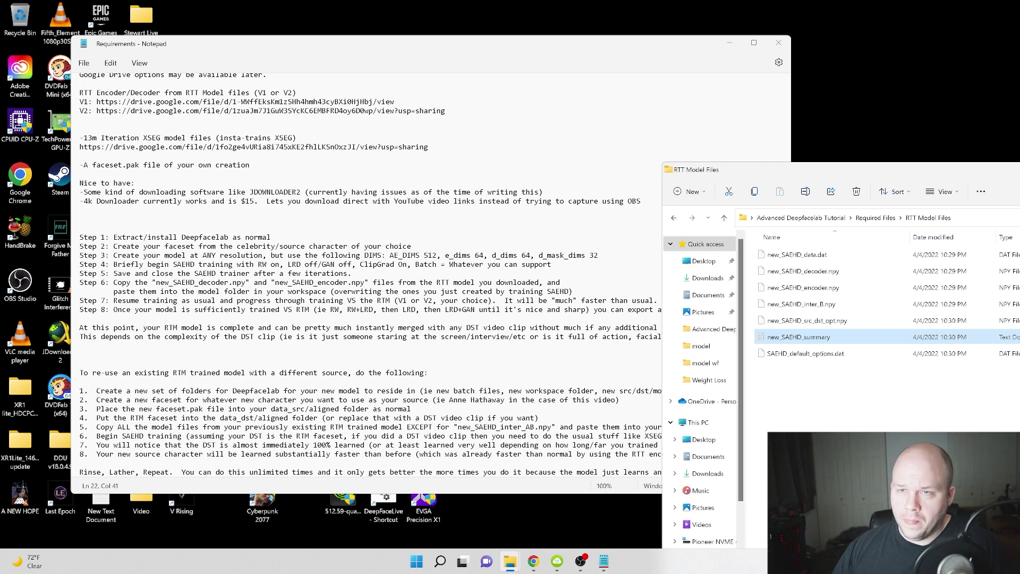
left_click(318, 354)
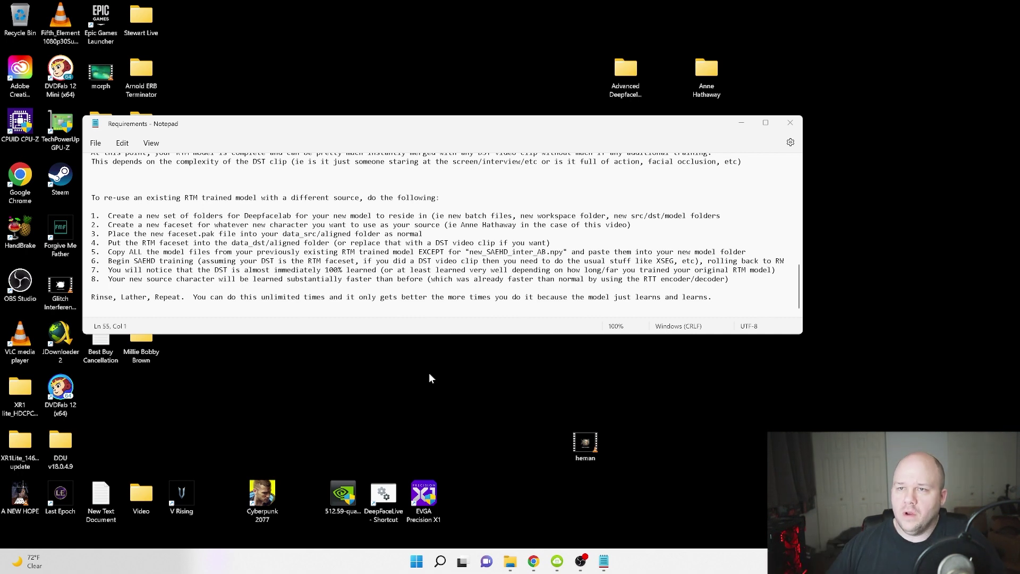
Step: Open the Anne Hathaway folder from the desktop, examine its batch files and workspace subfolders, and dismiss the window
double_click(706, 72)
scroll(452, 213, "down", 1)
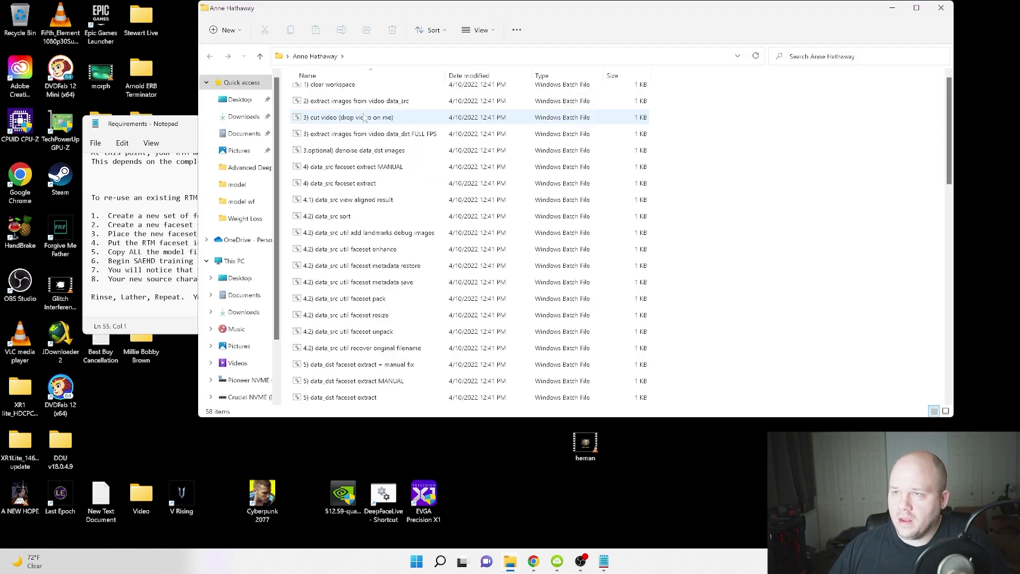
scroll(382, 212, "up", 1)
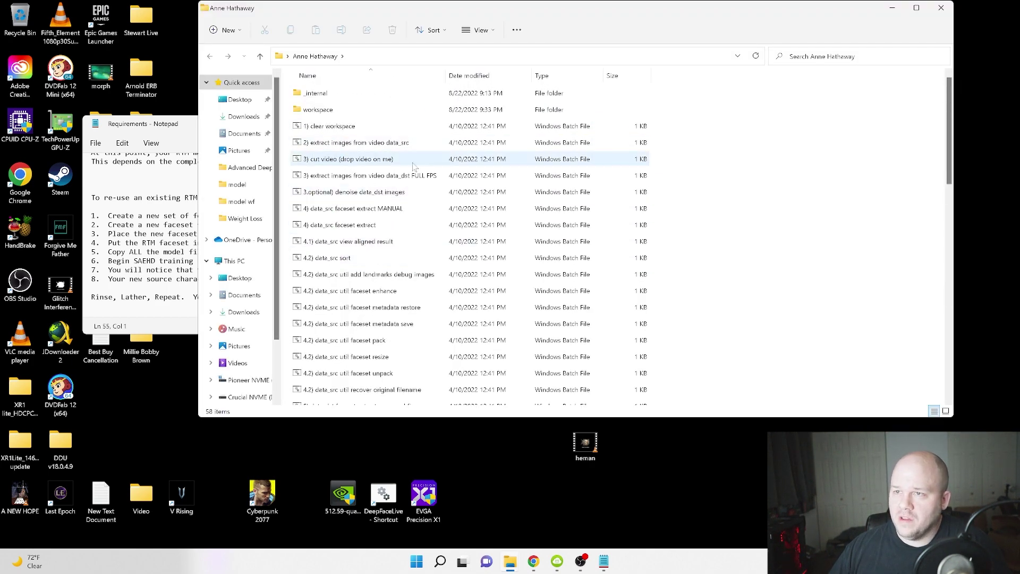
scroll(381, 348, "down", 12)
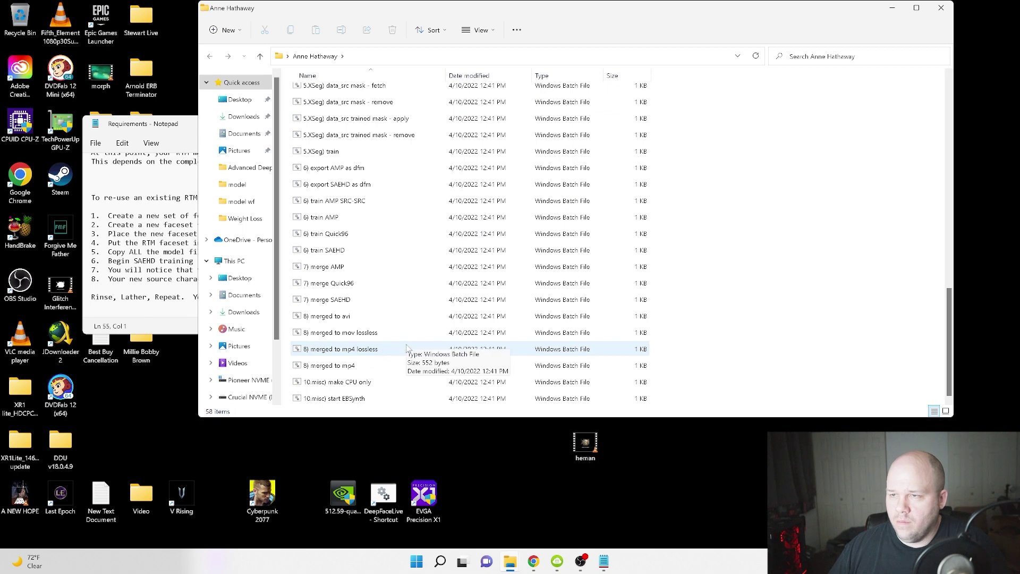
scroll(382, 244, "up", 12)
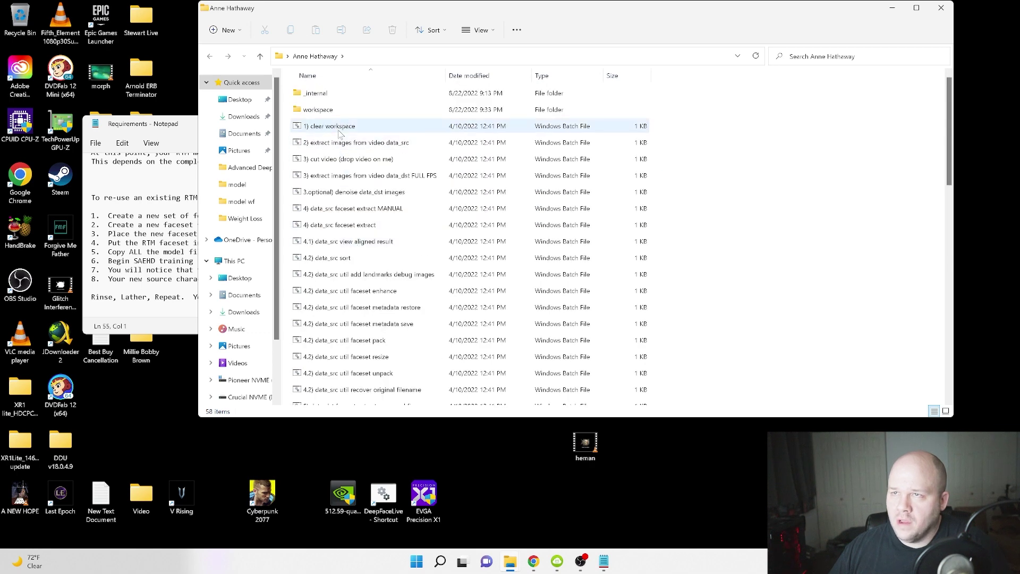
double_click(341, 111)
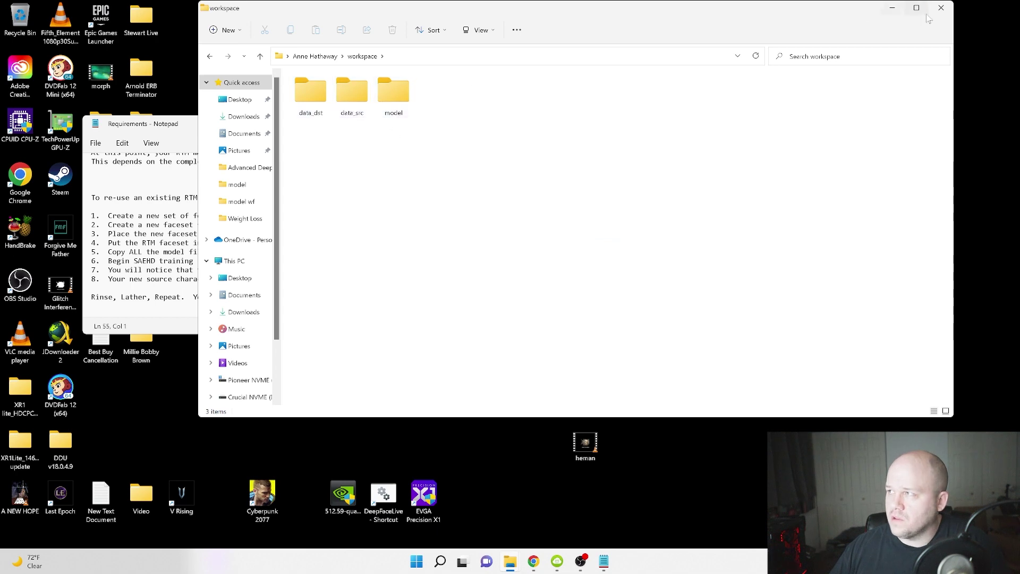
left_click(892, 7)
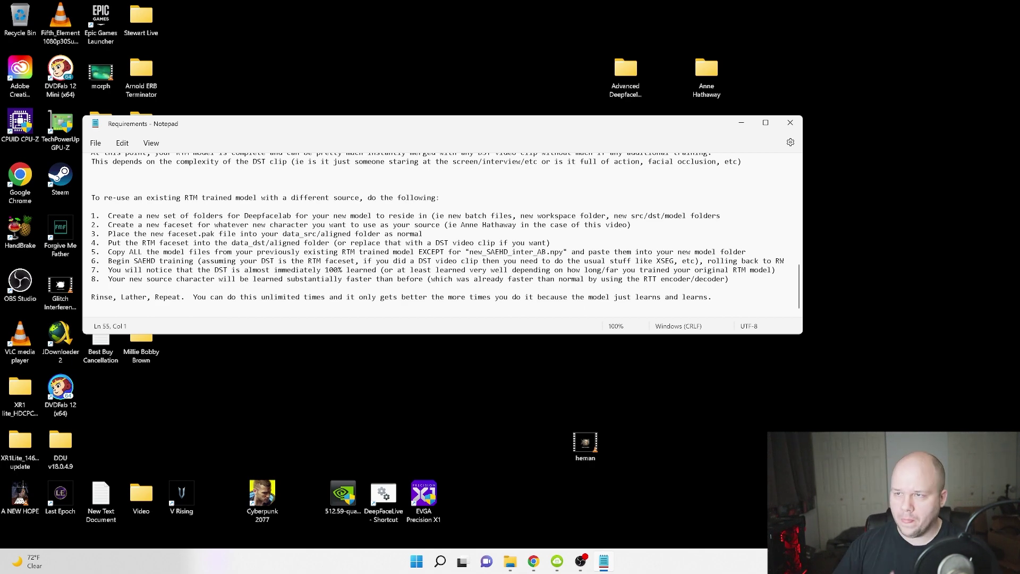
Step: Bring up the Jim Varney and Anne Hathaway model folder windows, arrange them side by side and extend the Jim Varney window upward
mouse_move(506, 567)
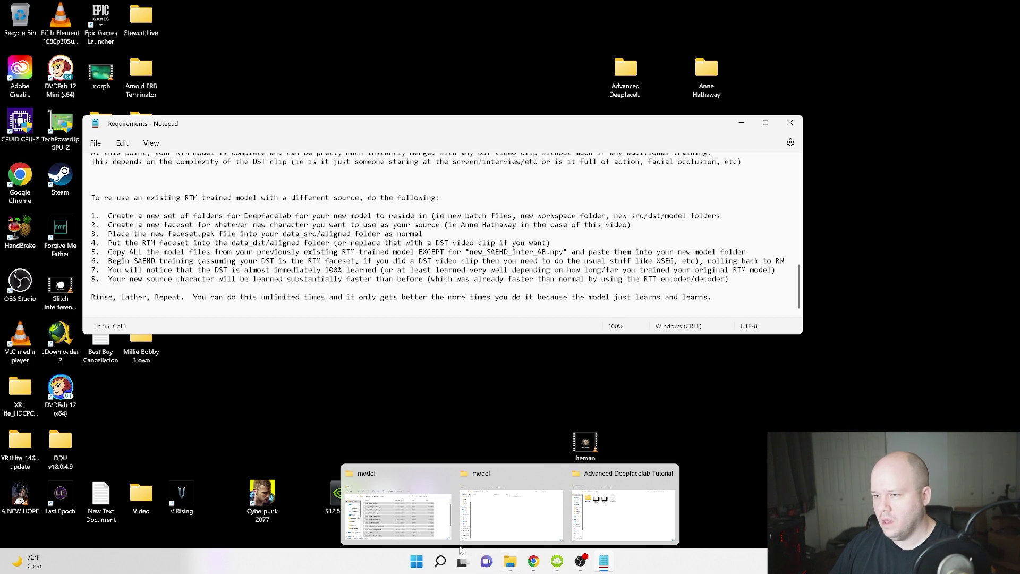
left_click(410, 522)
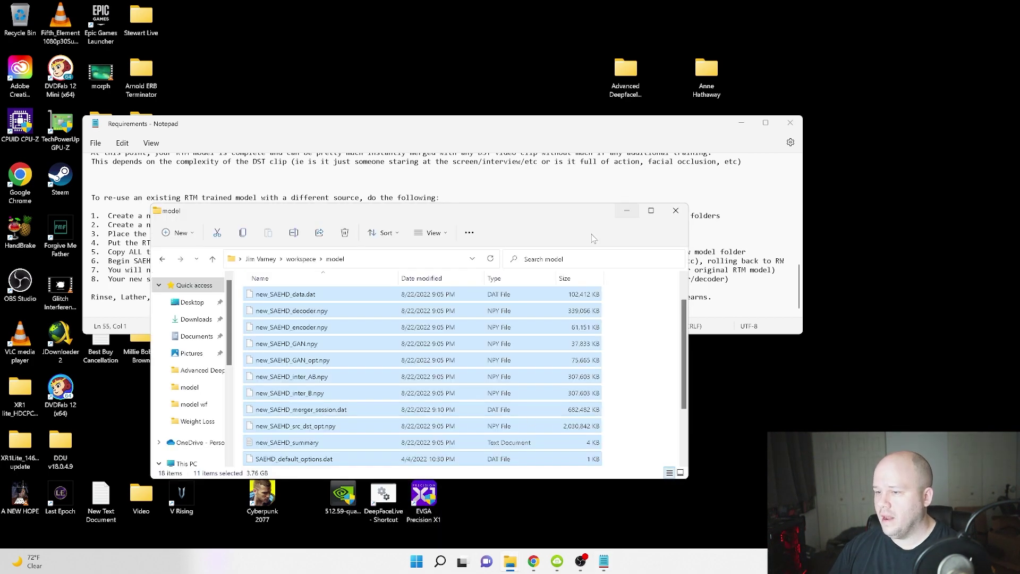
mouse_move(518, 569)
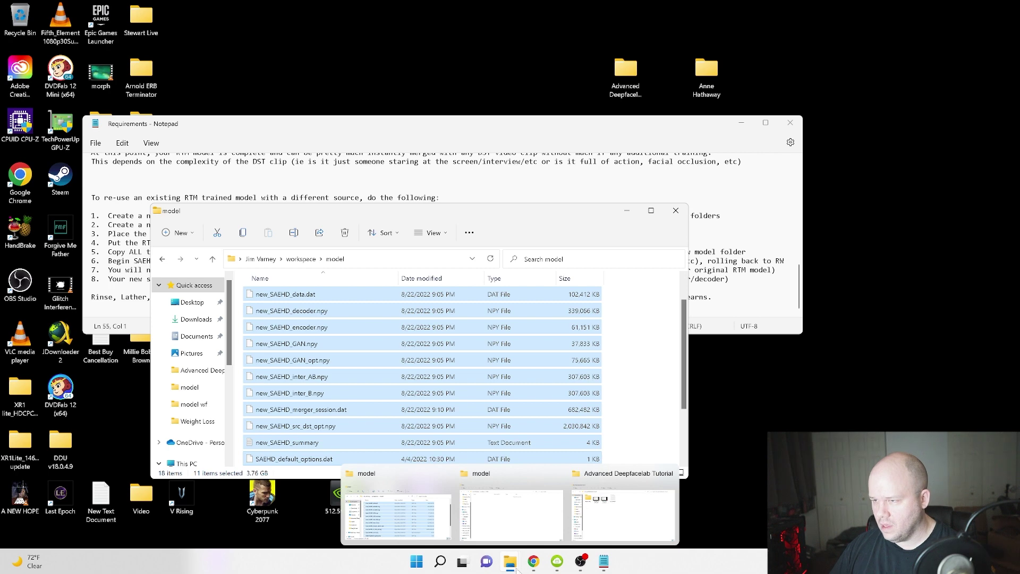
left_click(496, 519)
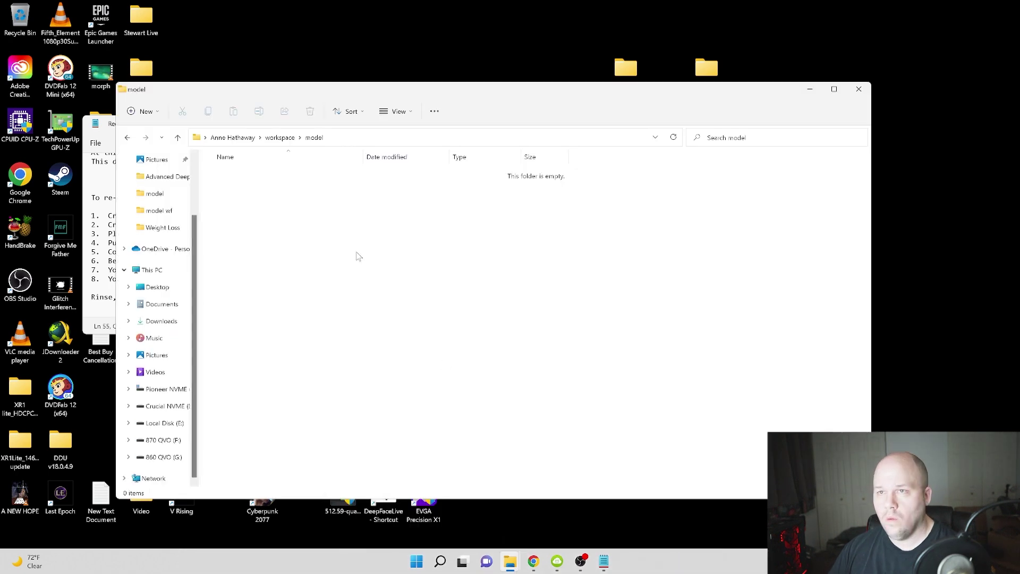
left_click_drag(364, 90, 698, 91)
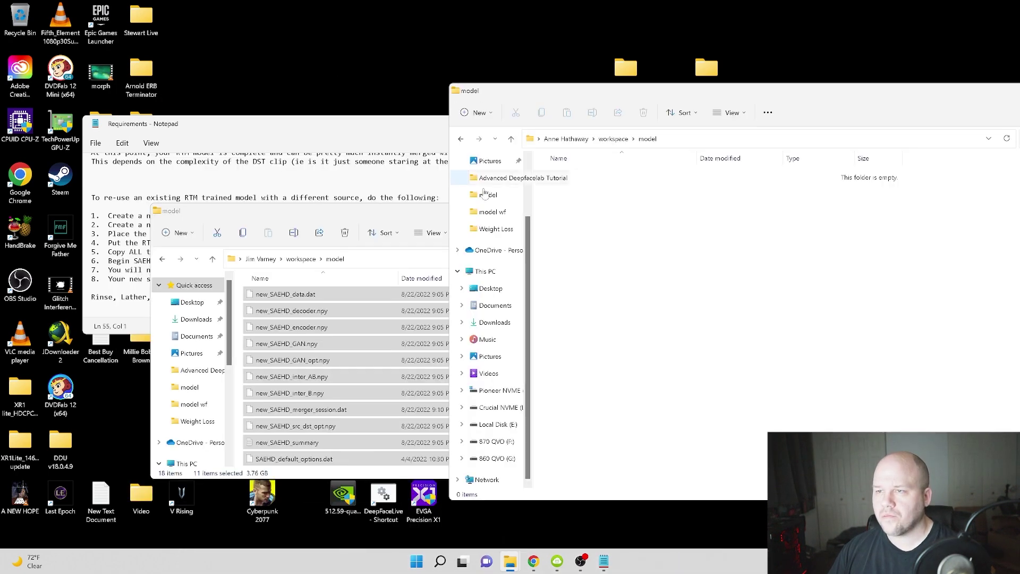
left_click(364, 238)
left_click_drag(365, 210, 208, 195)
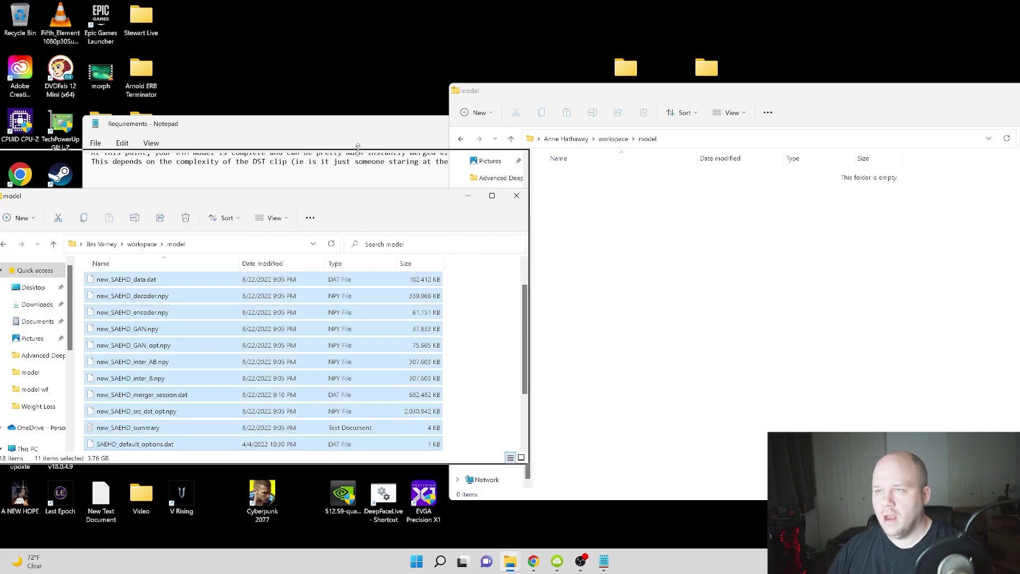
left_click_drag(355, 189, 349, 85)
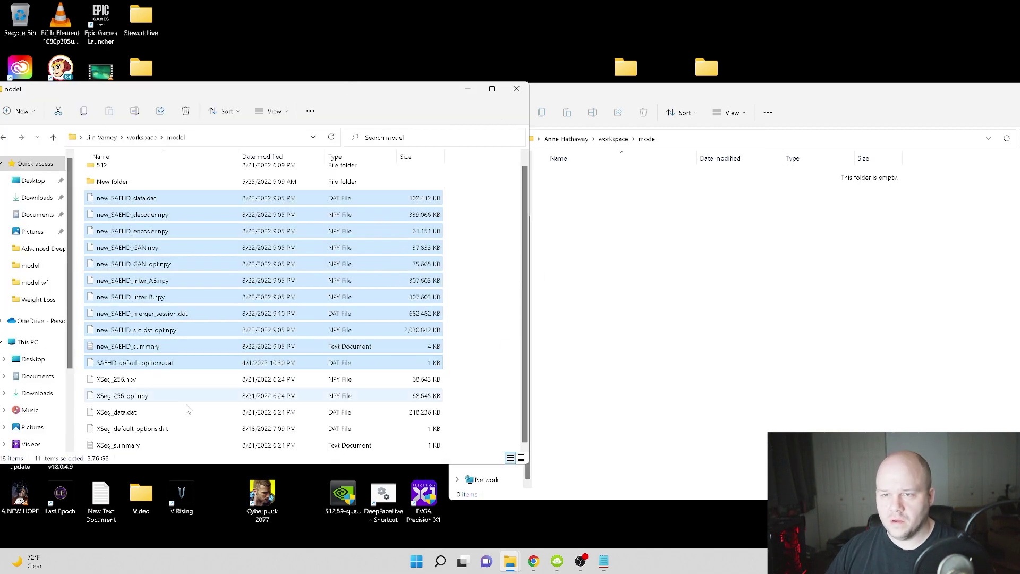
Step: Open the XSeg_summary file in the Jim Varney model folder, examine the model details and close it
double_click(134, 445)
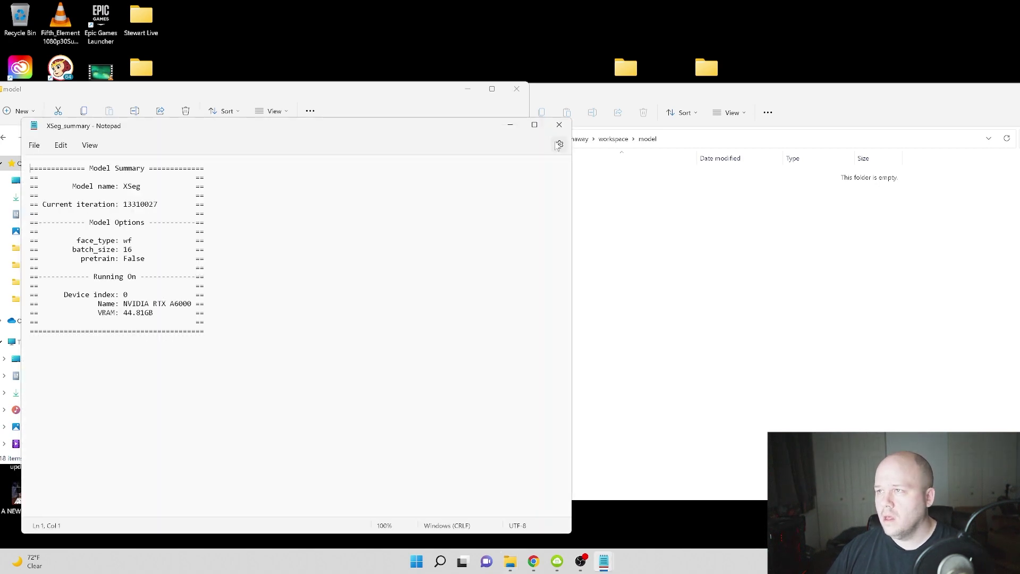
left_click(559, 124)
scroll(156, 291, "up", 1)
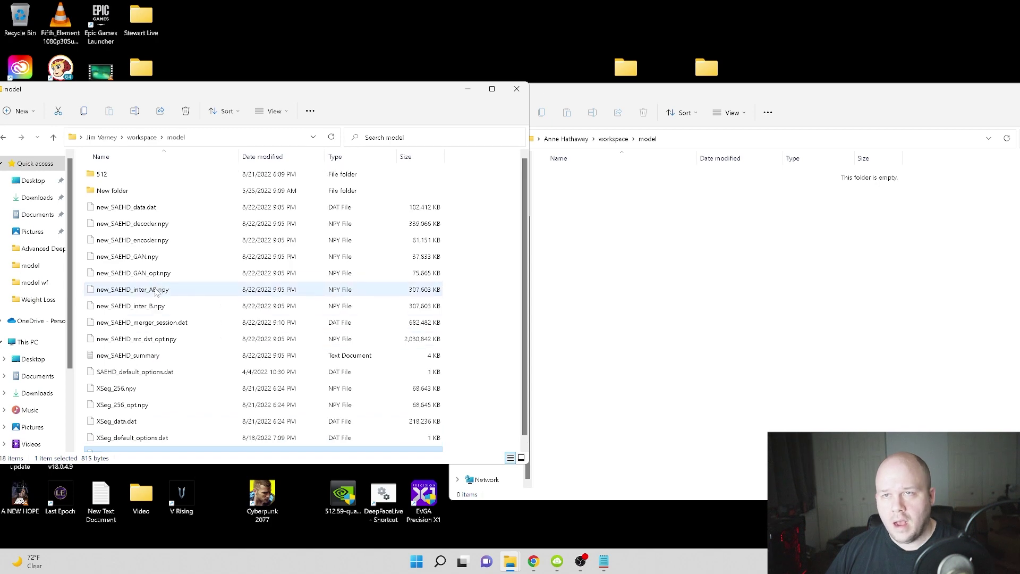
Step: Copy all model files except new_SAEHD_inter_AB.npy from the Jim Varney model folder into the Anne Hathaway model folder
left_click(139, 207)
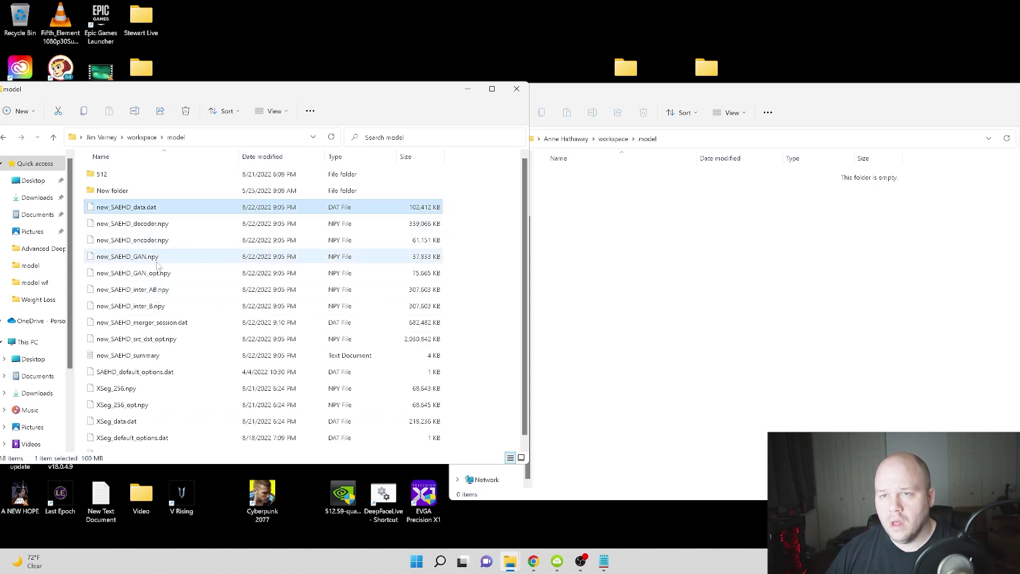
scroll(160, 269, "down", 1)
left_click(157, 444, "shift")
scroll(158, 324, "up", 1)
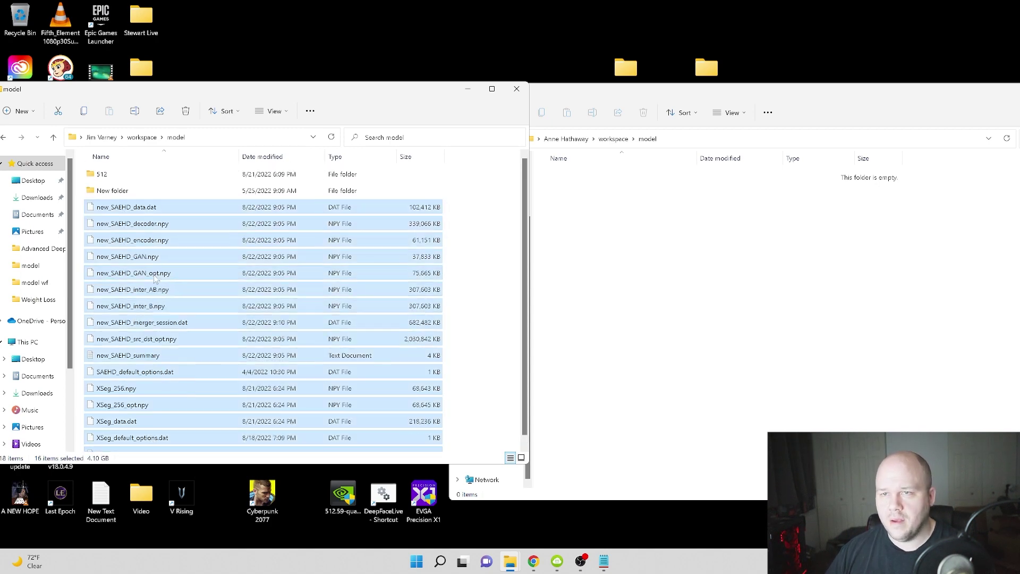
left_click(160, 293, "ctrl")
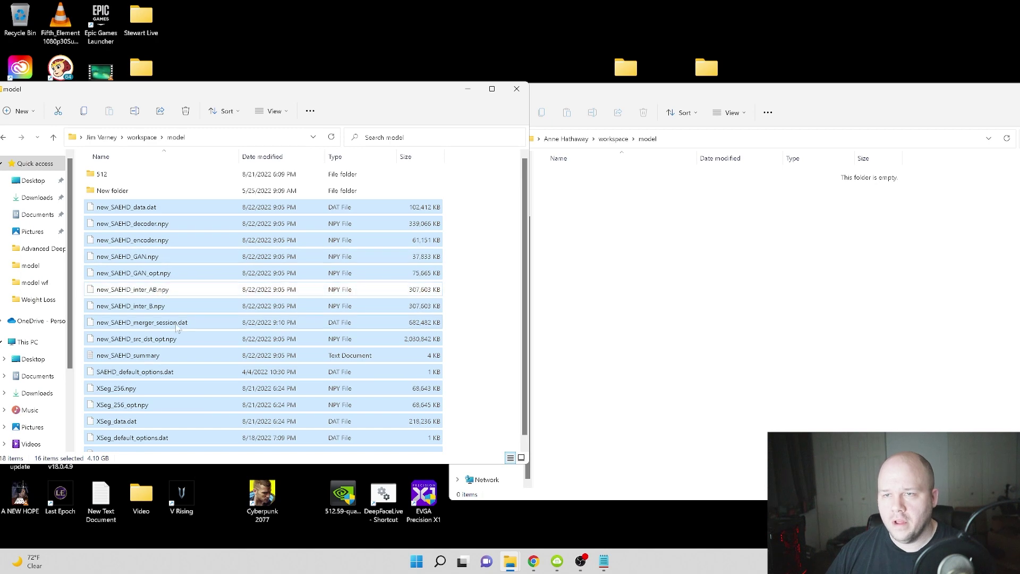
key("ctrl+c")
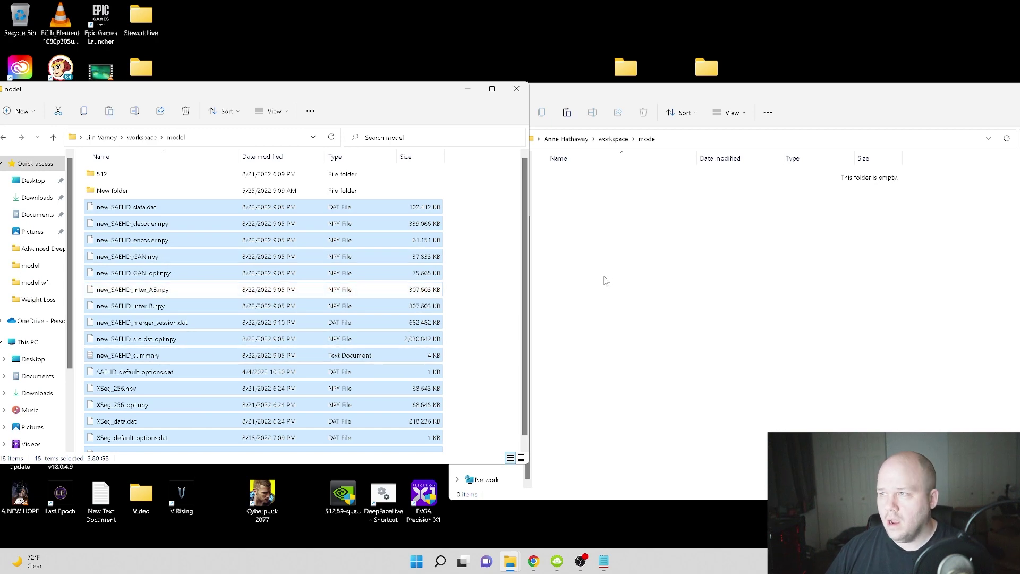
left_click(607, 281)
key("ctrl+v")
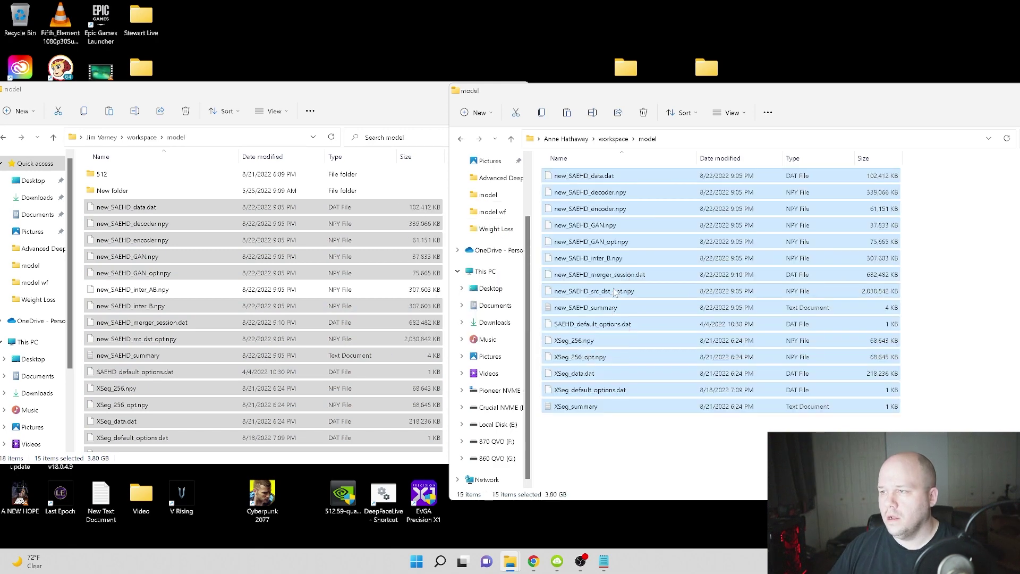
left_click(623, 446)
Step: Examine the new_SAEHD_inter_AB.npy and new_SAEHD_inter_B.npy files in the Jim Varney model folder
left_click(368, 120)
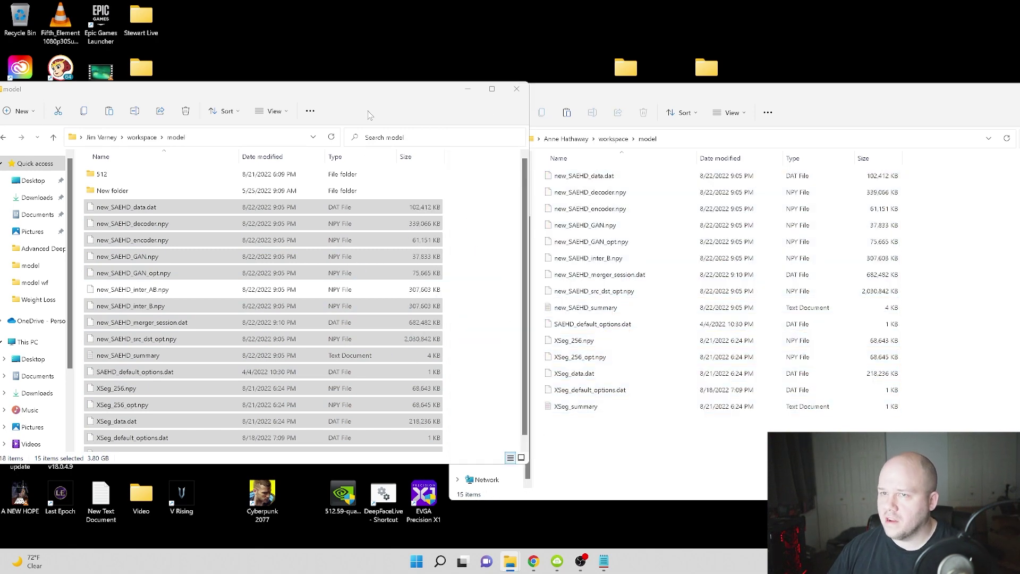
left_click(193, 346)
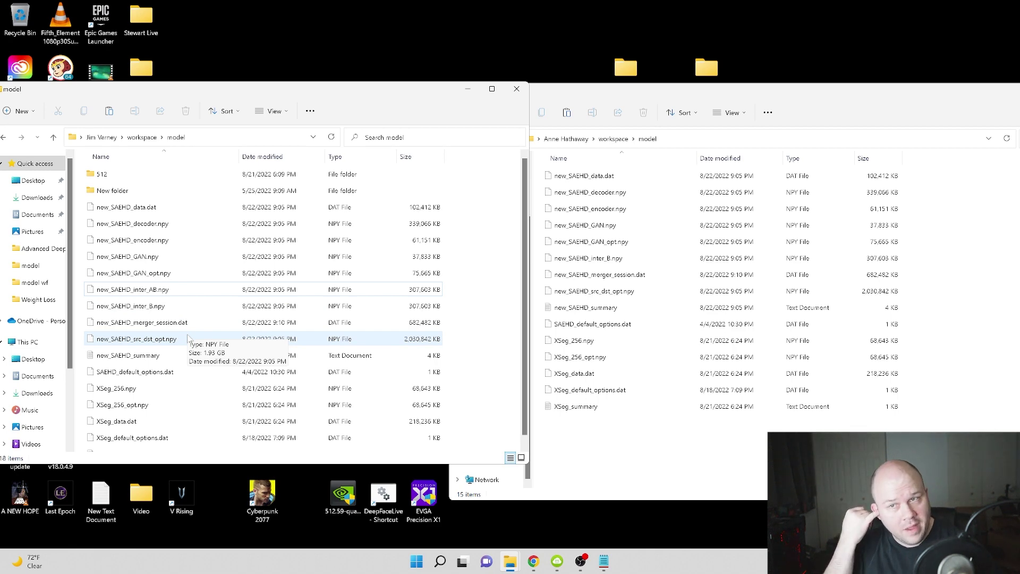
left_click(151, 293)
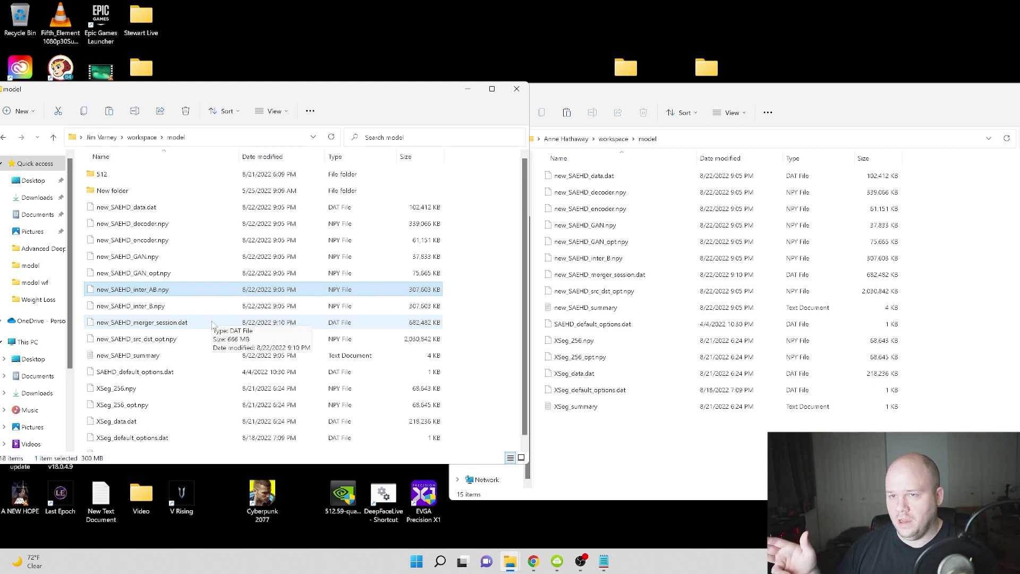
left_click(157, 307)
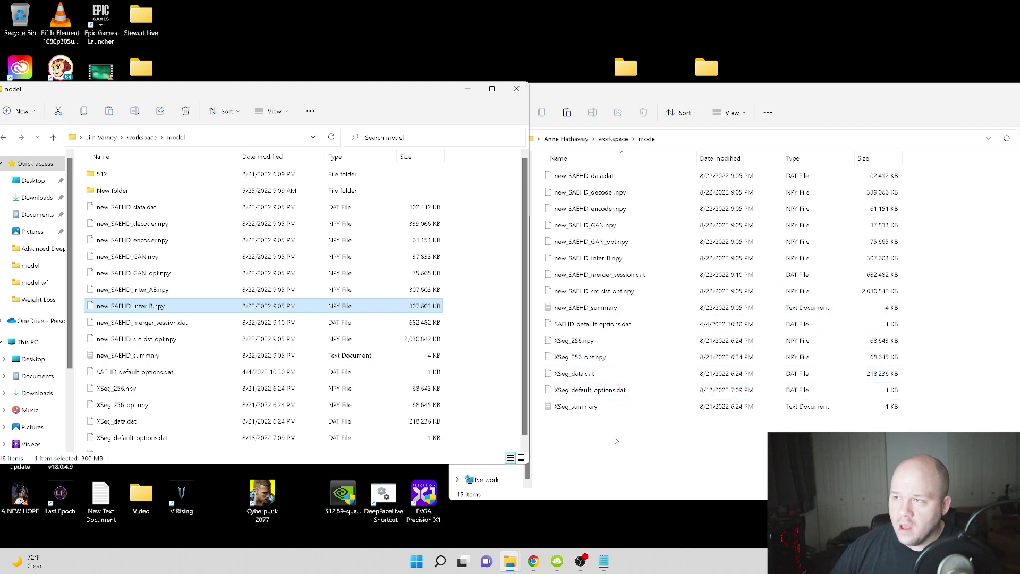
Step: Locate new_SAEHD_inter_B.npy in the Anne Hathaway model folder, and examine the model options in new_SAEHD_summary before closing it
left_click(611, 259)
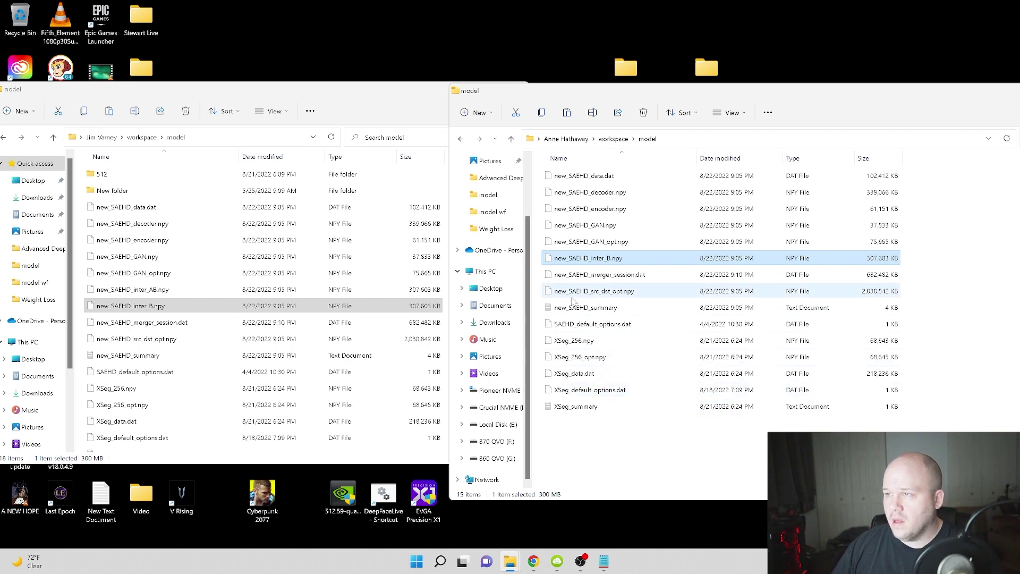
double_click(583, 308)
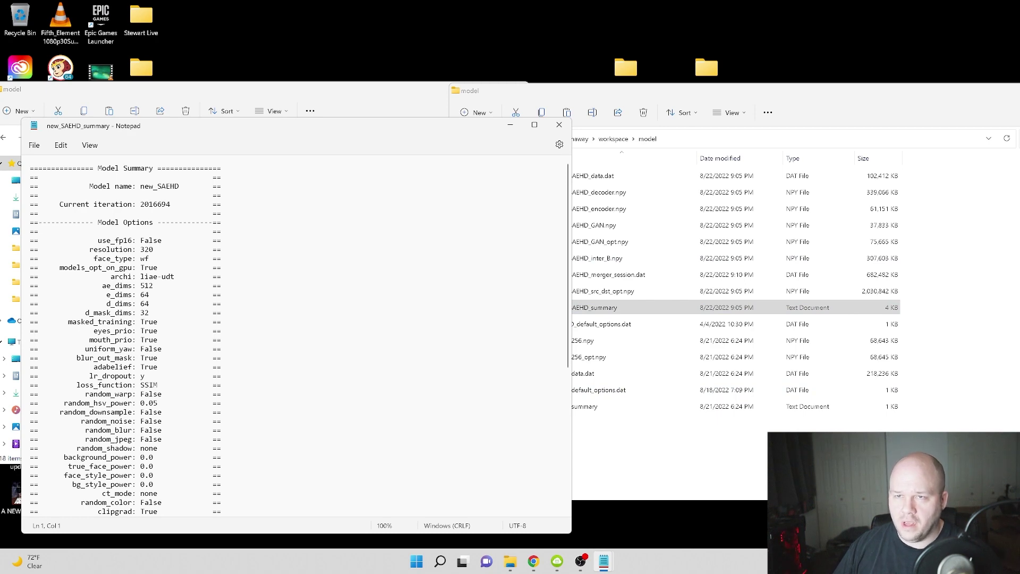
left_click(559, 125)
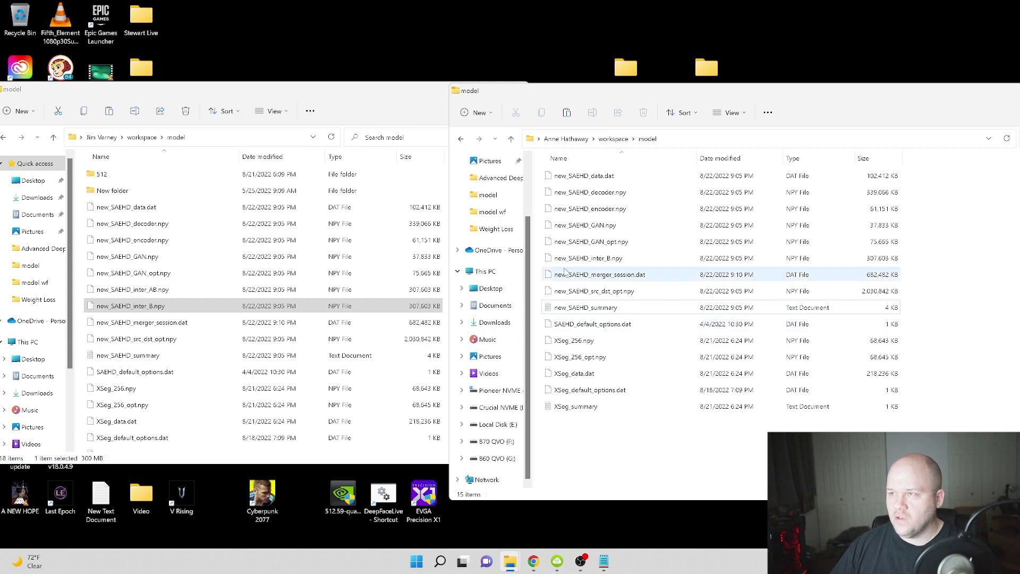
Step: Minimize the Jim Varney window, enlarge the Requirements notes, review their file requirements, training steps and re-use instructions, and close them
left_click(410, 94)
left_click(468, 91)
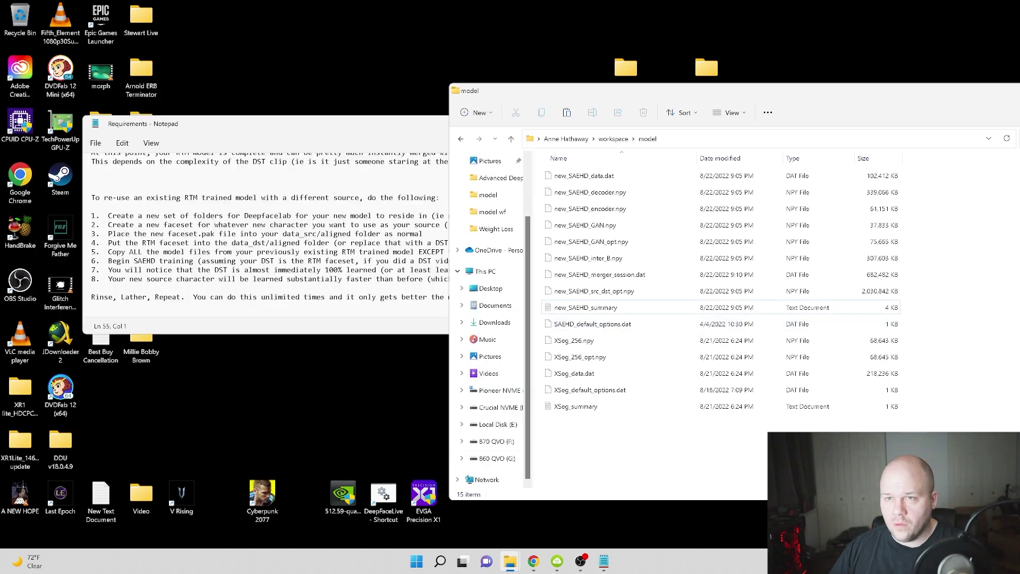
left_click(300, 243)
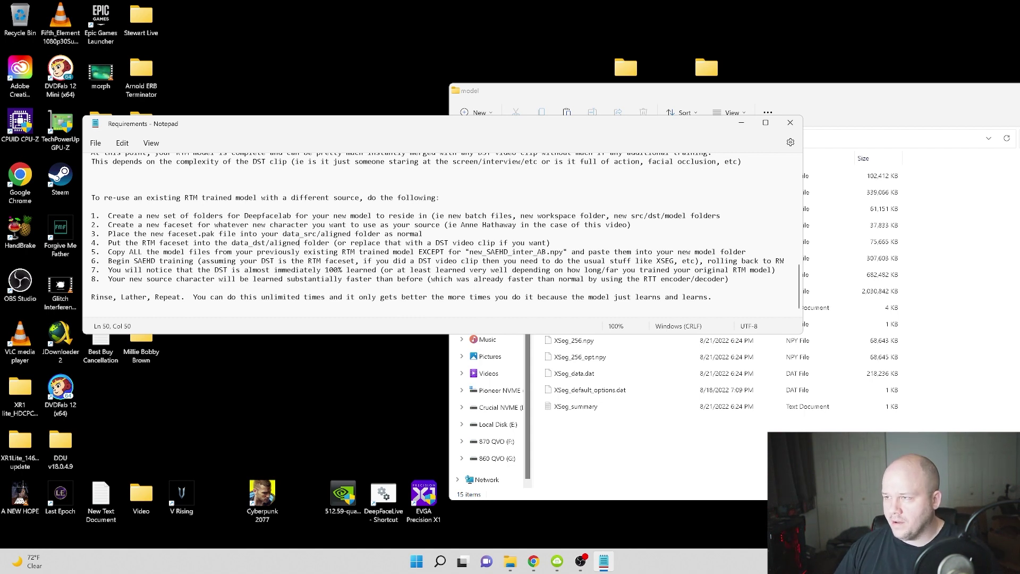
scroll(437, 235, "up", 1)
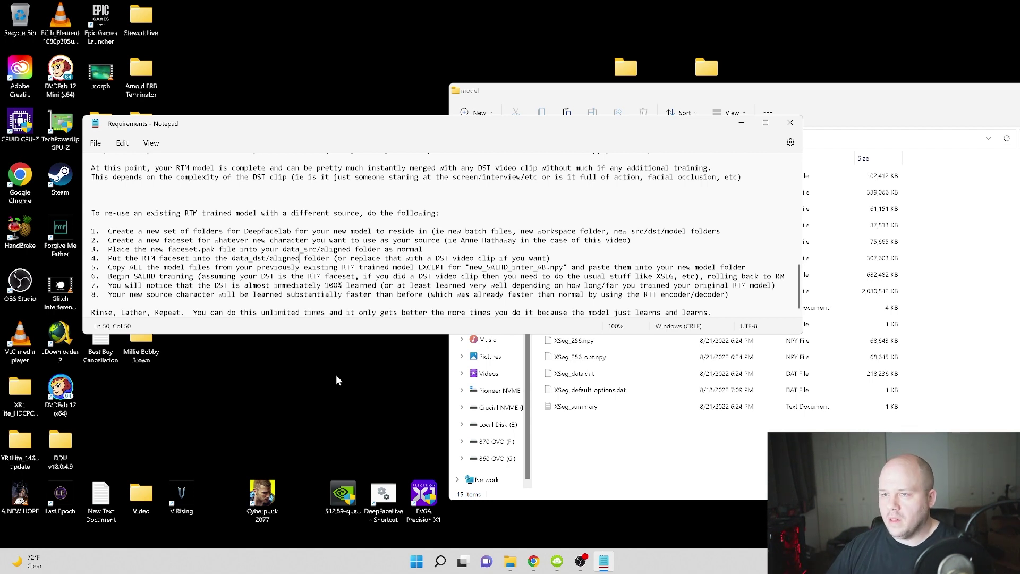
left_click_drag(380, 337, 381, 444)
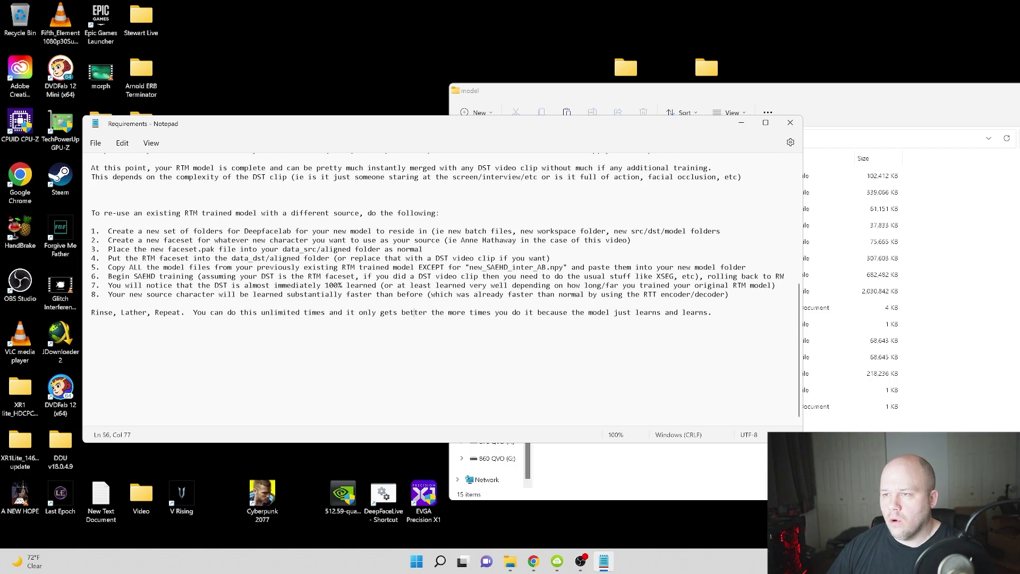
scroll(411, 298, "up", 6)
scroll(414, 421, "down", 2)
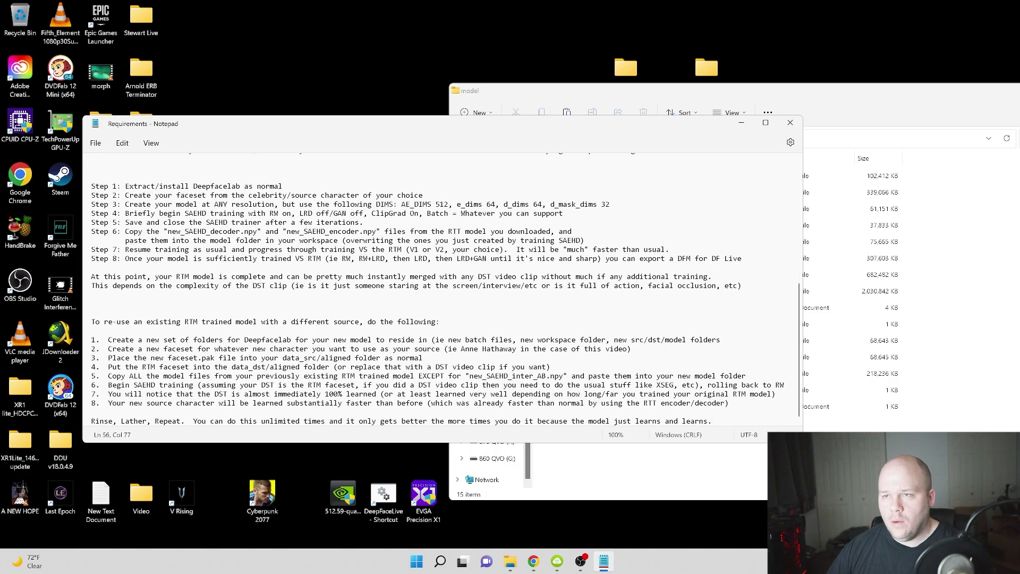
scroll(437, 293, "up", 9)
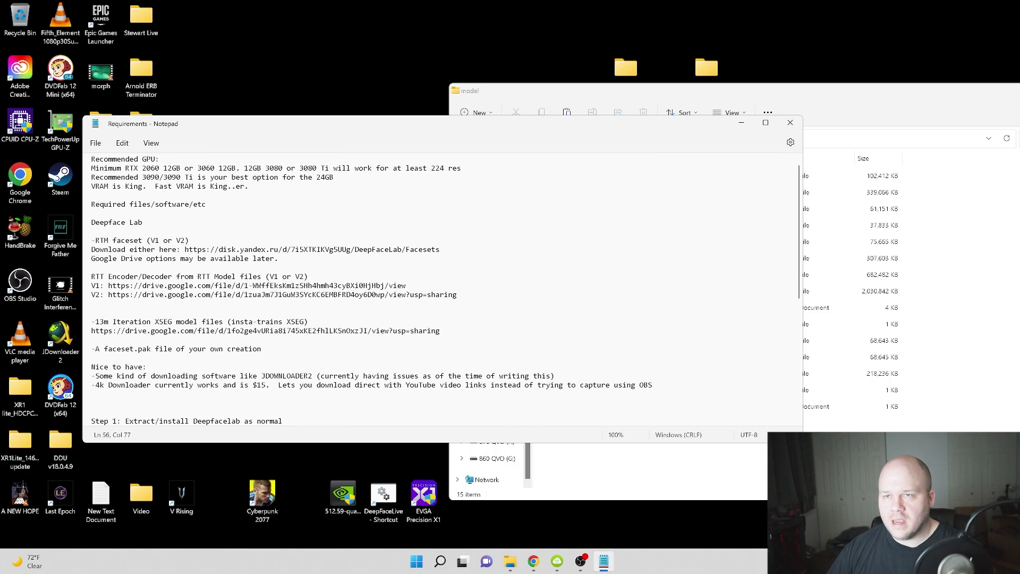
scroll(413, 421, "down", 9)
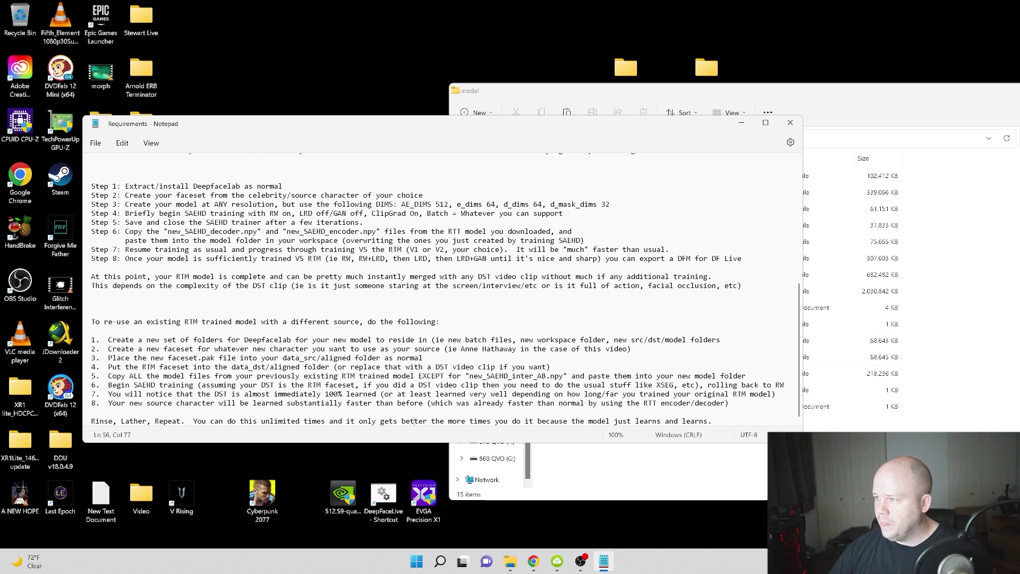
left_click(790, 123)
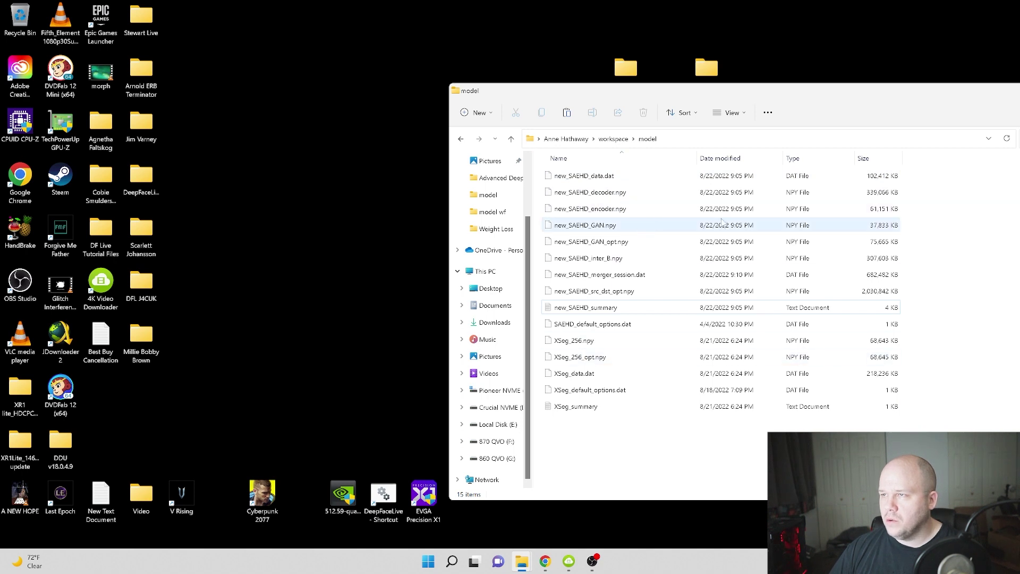
Step: Check the data_src folder in the Anne Hathaway workspace and open its data_dst folder
left_click(613, 139)
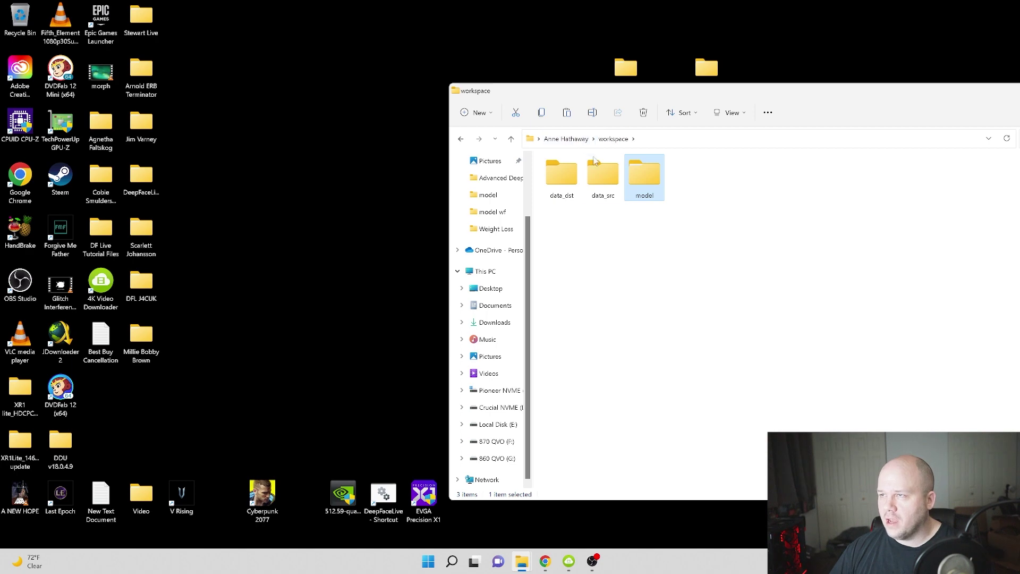
double_click(601, 175)
left_click(461, 139)
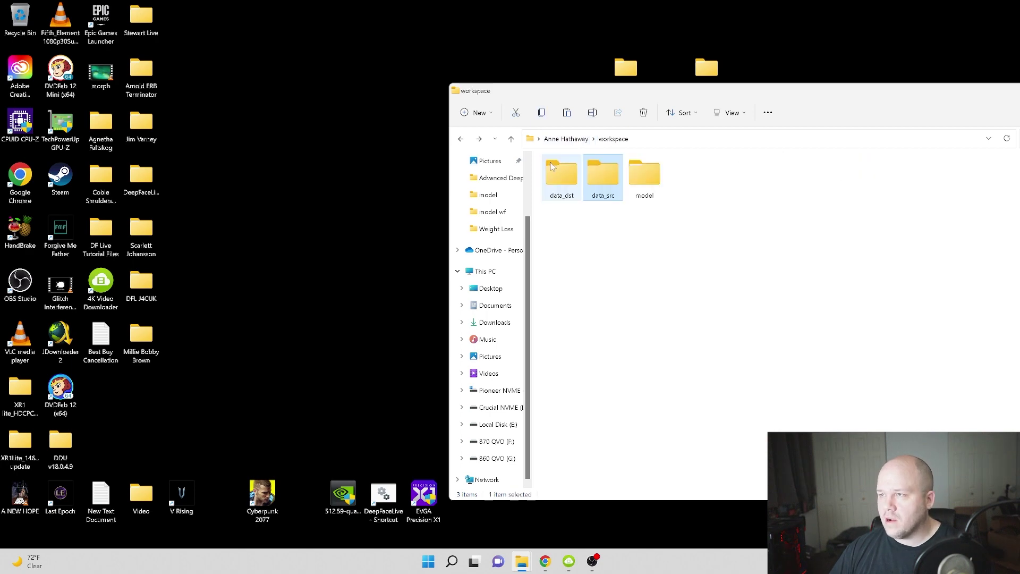
double_click(562, 175)
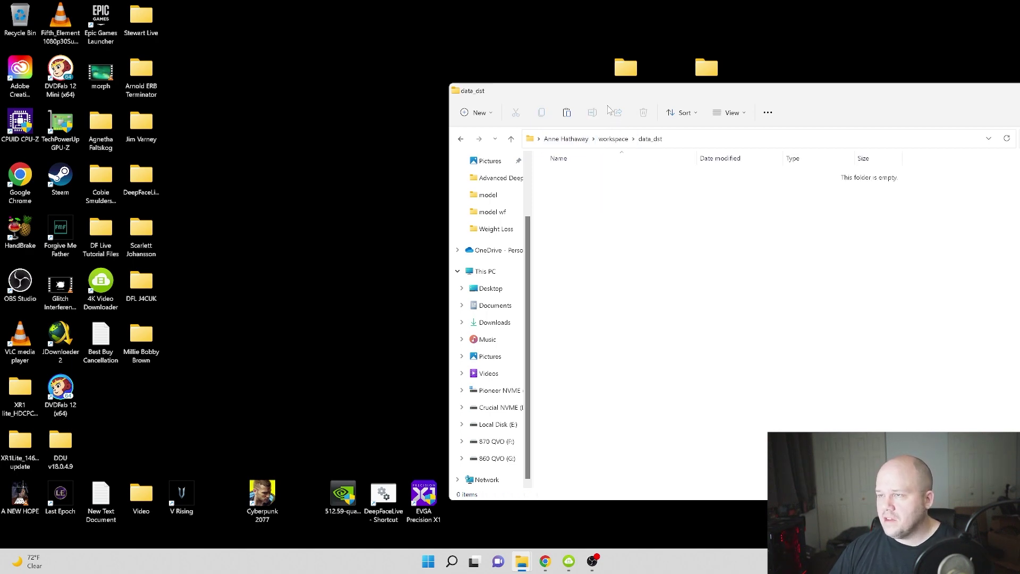
Step: Copy the aligned folder from RTM WF Faceset V2 in the tutorial's Required Files into the Anne Hathaway data_dst folder
mouse_move(521, 558)
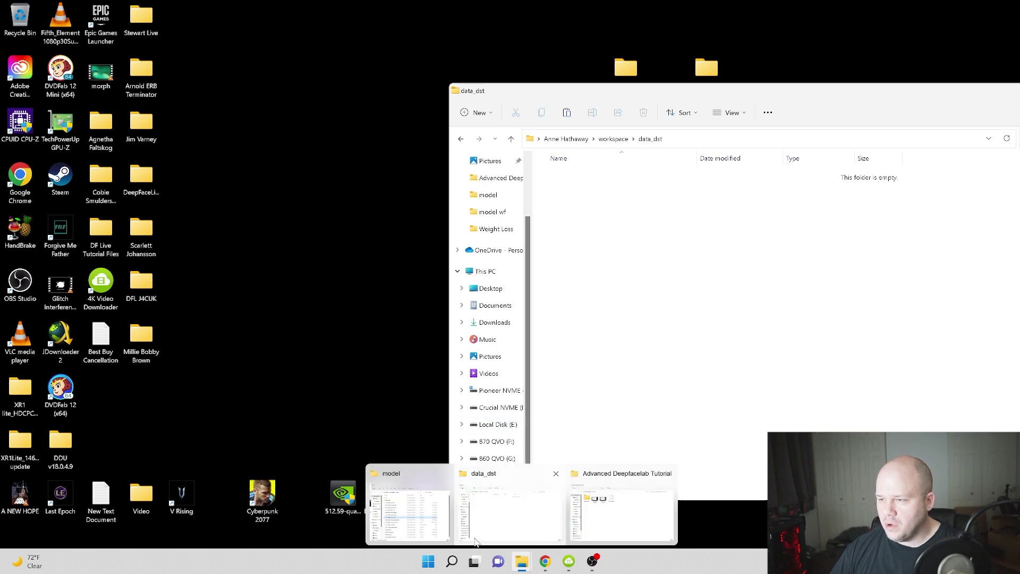
left_click(408, 507)
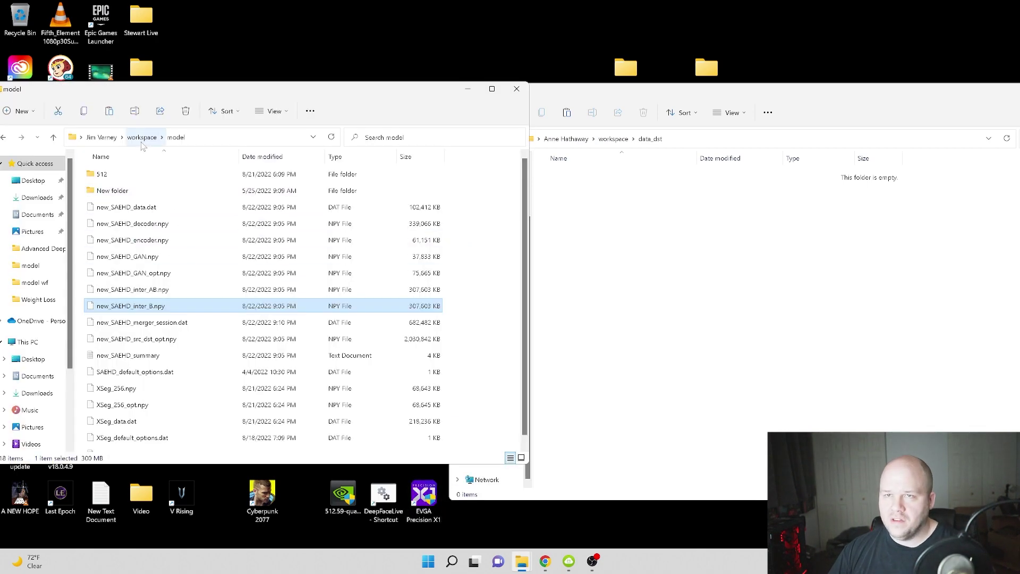
mouse_move(525, 564)
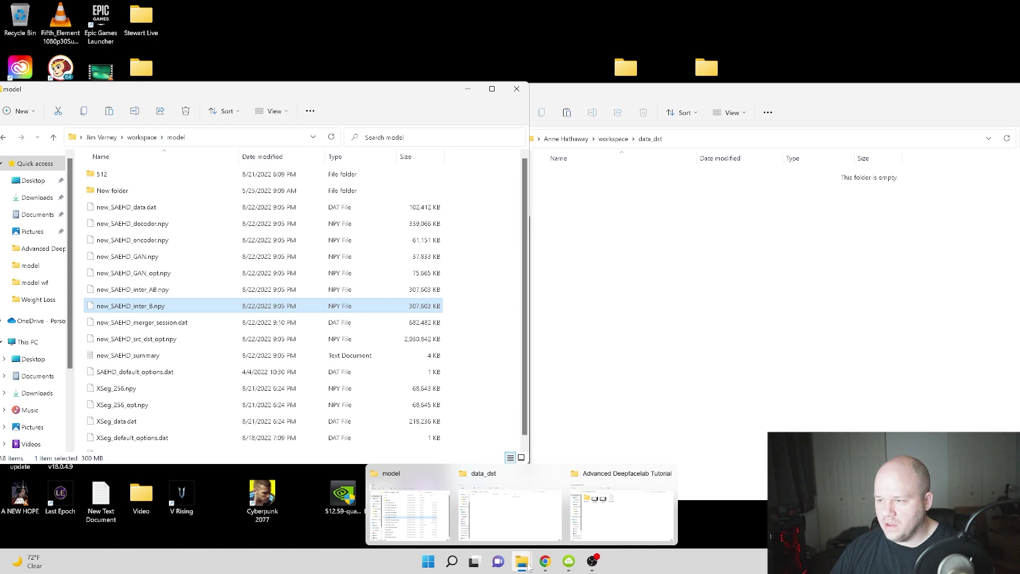
left_click(626, 517)
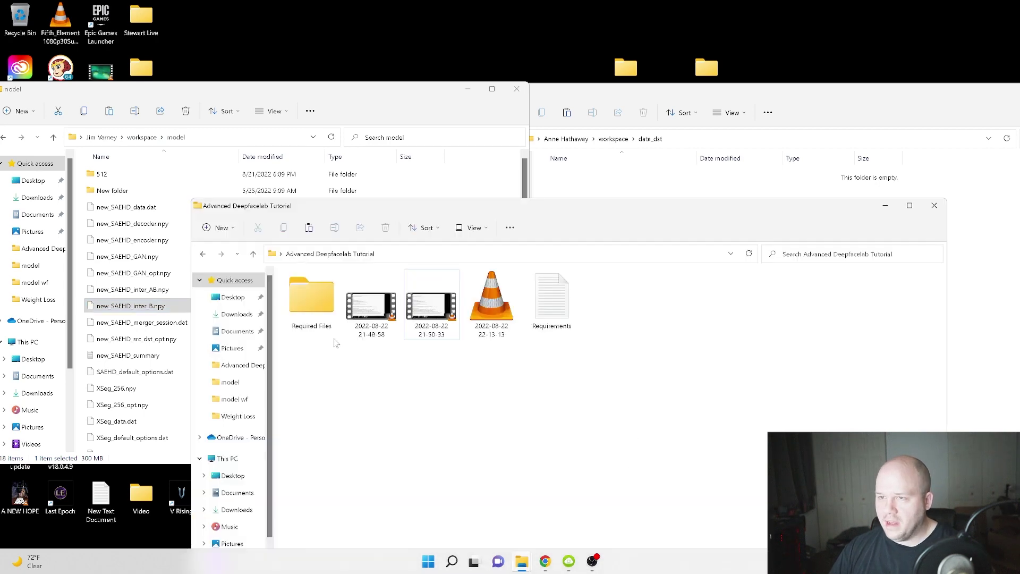
double_click(311, 308)
left_click(326, 295)
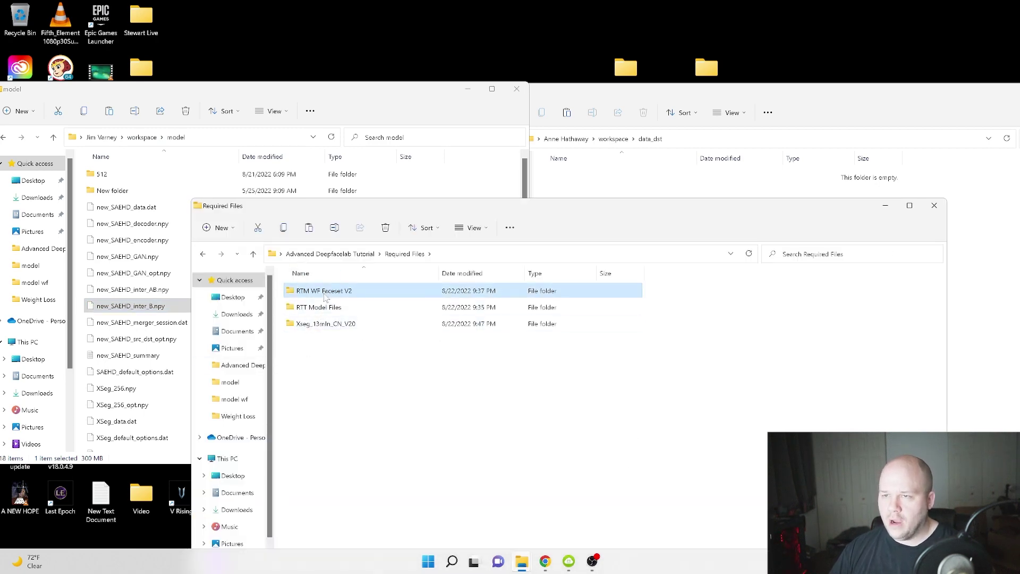
double_click(325, 293)
left_click(312, 293)
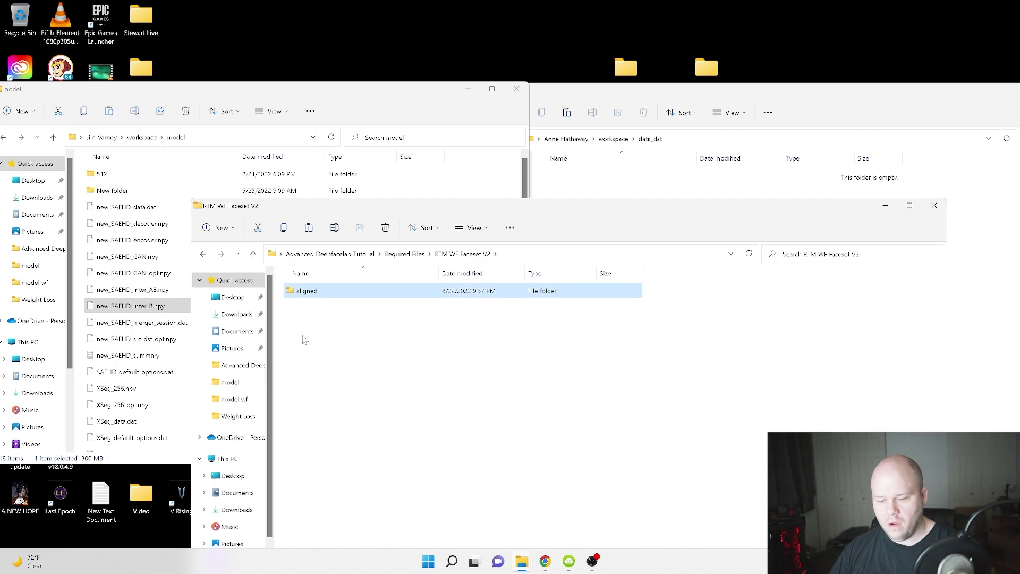
left_click(627, 196)
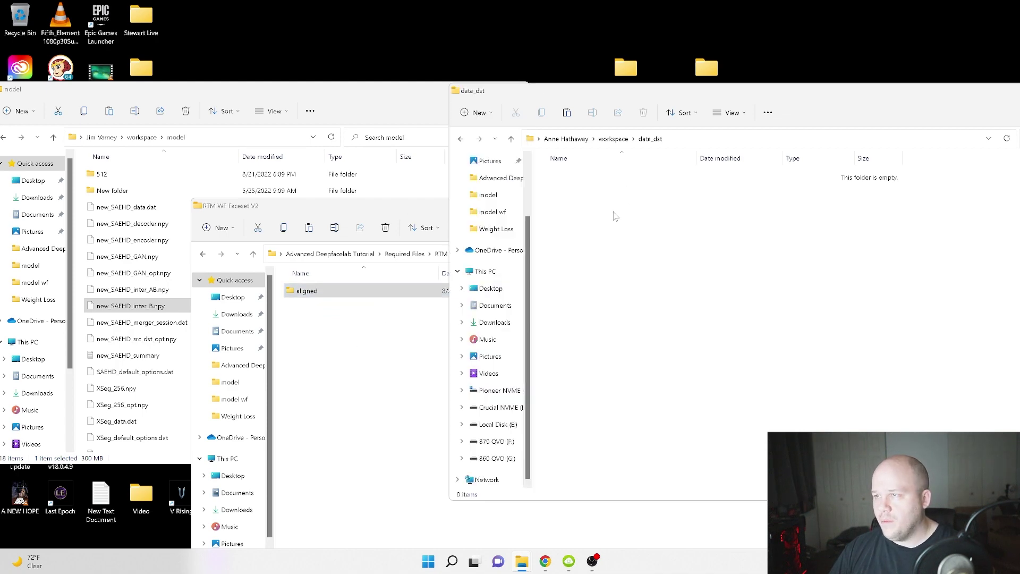
key("ctrl+v")
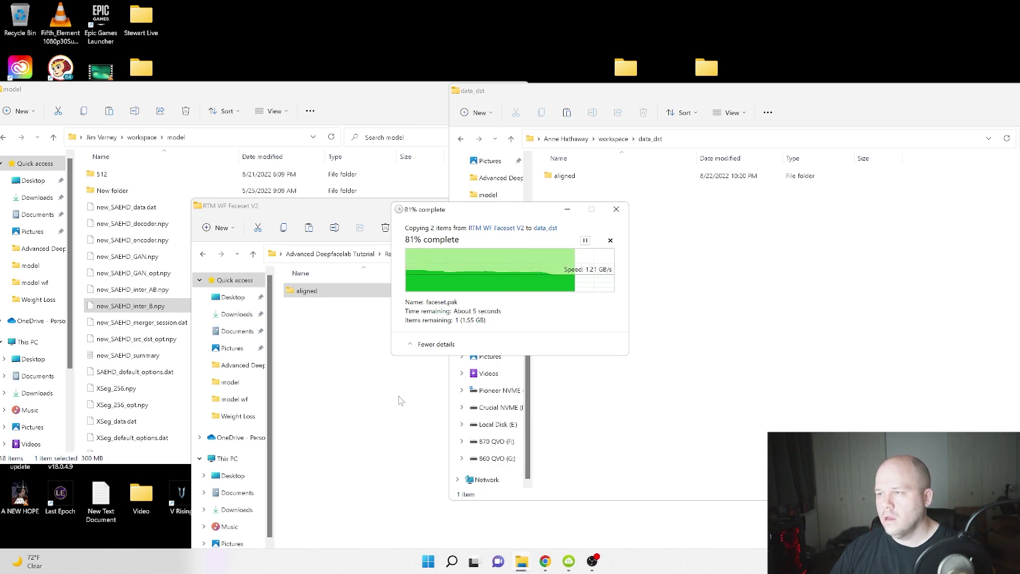
left_click(668, 306)
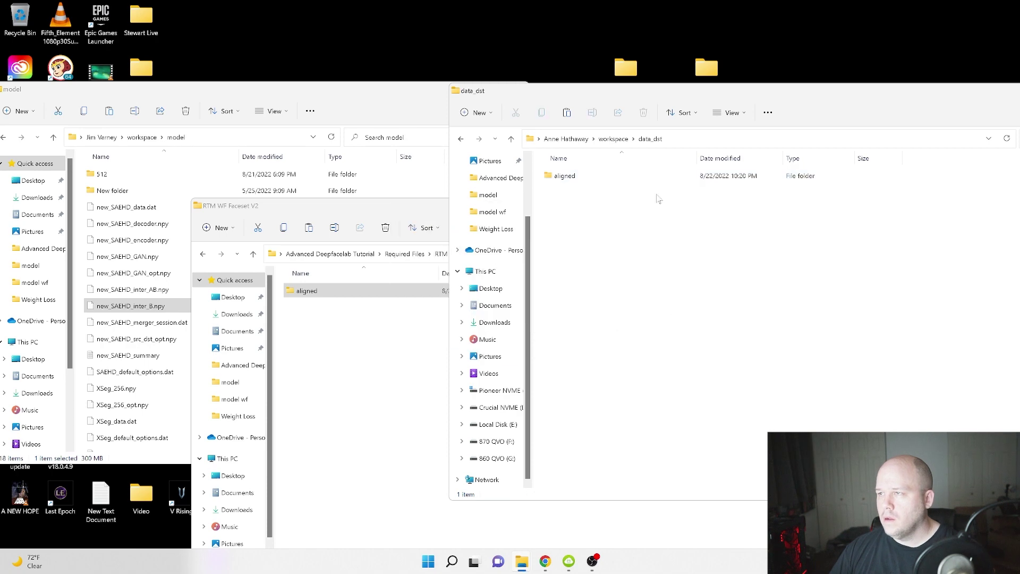
Step: Examine the faceset.pak file in the data_dst aligned folder, and open the model folder in the Anne Hathaway workspace
double_click(581, 176)
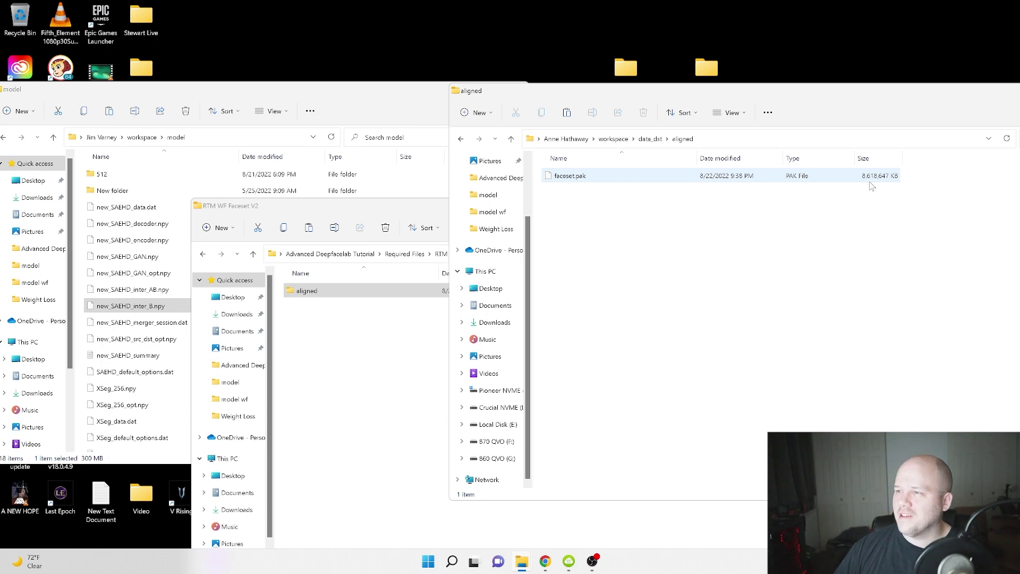
left_click(649, 139)
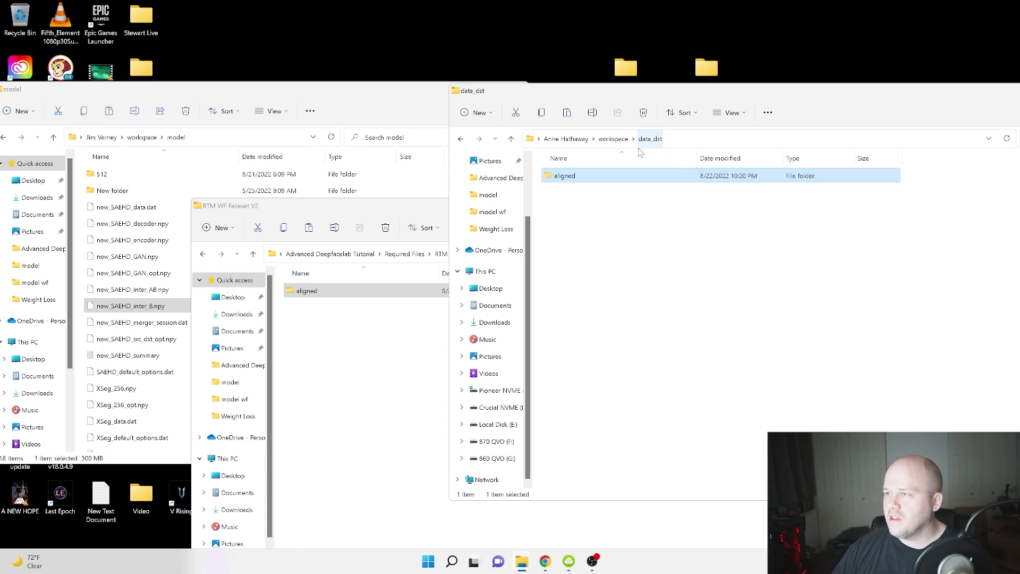
left_click(613, 138)
double_click(632, 181)
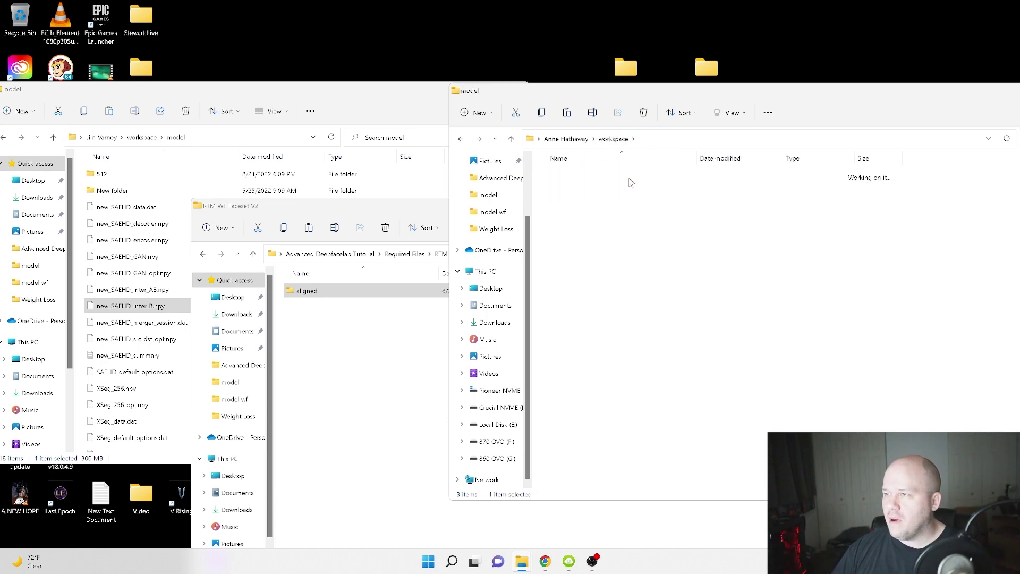
Step: Look through the batch files in the Anne Hathaway folder and return to its workspace folder
left_click(461, 139)
left_click(566, 139)
scroll(597, 208, "down", 8)
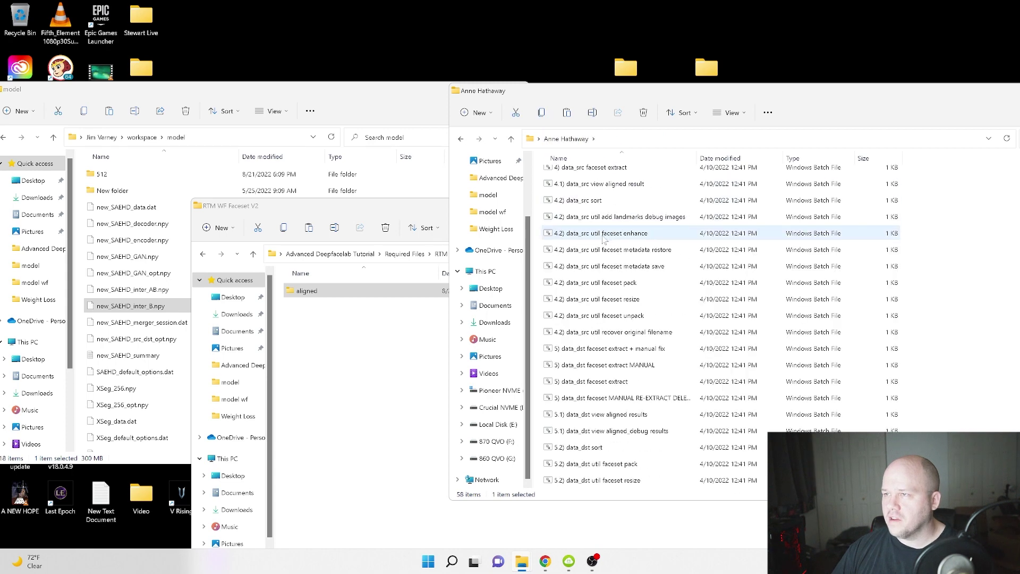
scroll(595, 223, "up", 8)
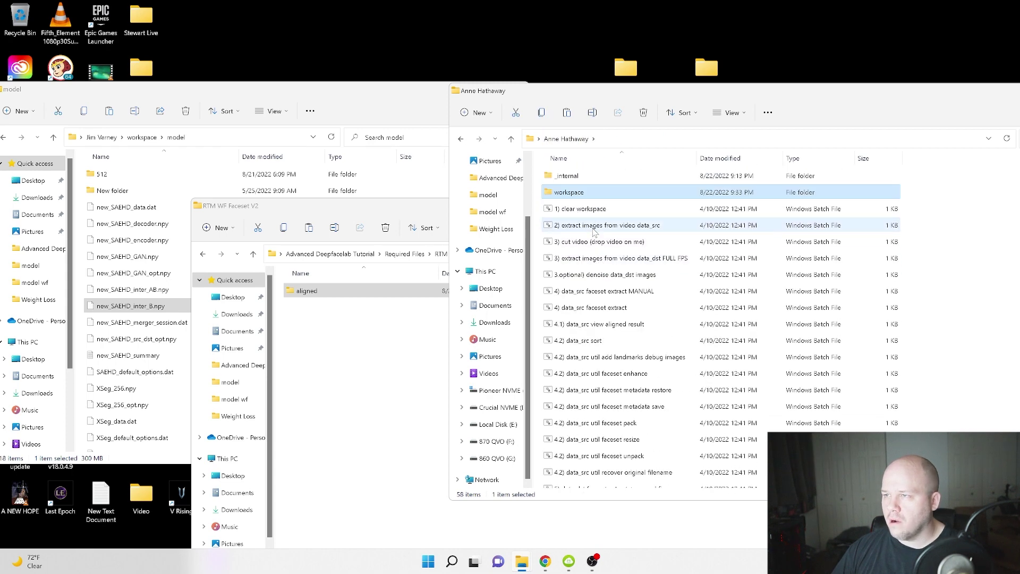
double_click(601, 191)
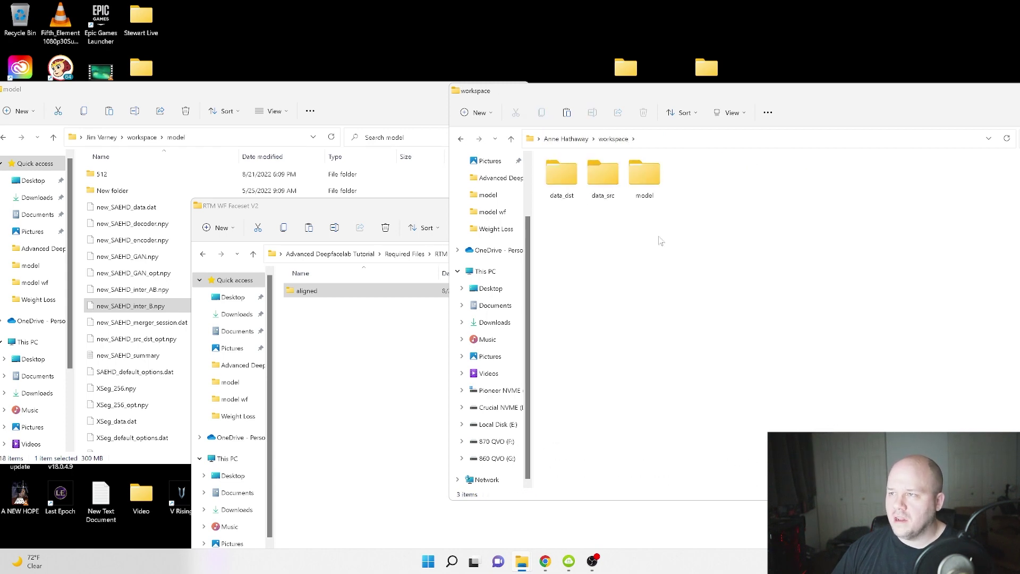
Step: Bring the RTM WF Faceset V2 window forward and close the Jim Varney model folder window
left_click(346, 356)
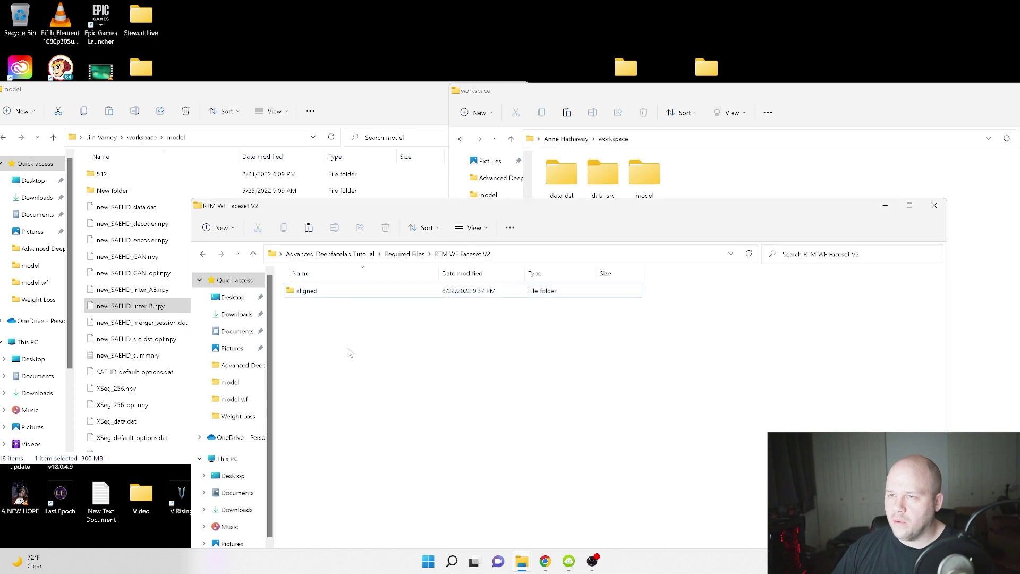
left_click(420, 96)
left_click(517, 89)
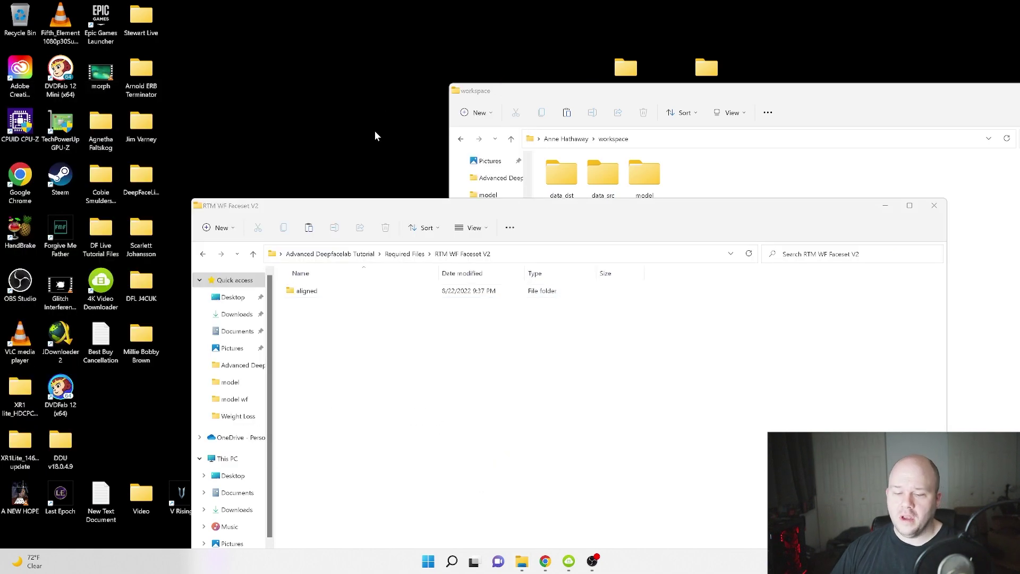
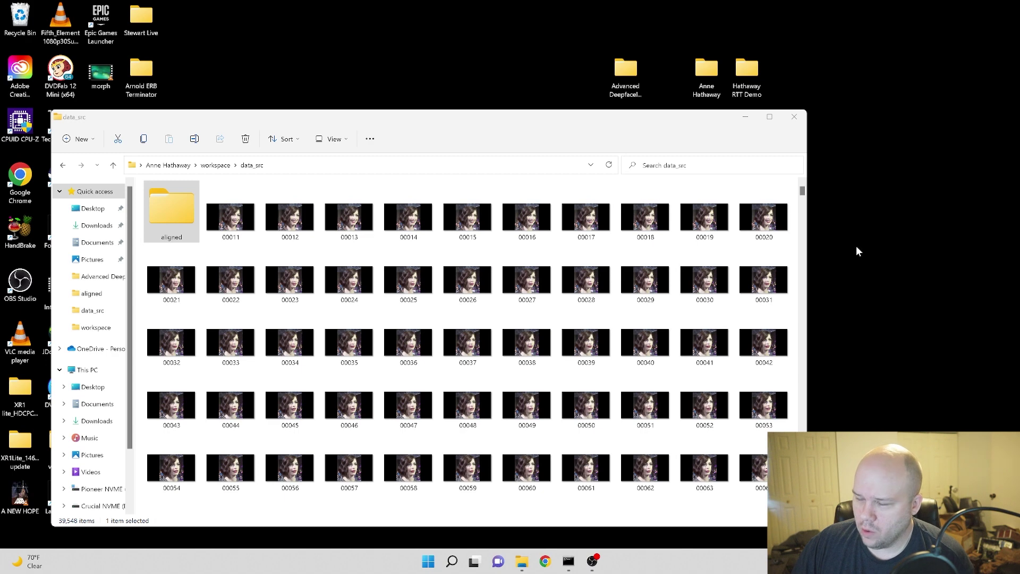
Step: Open the aligned folder inside data_src in a maximized window and inspect face image 00065_0 up close
double_click(171, 218)
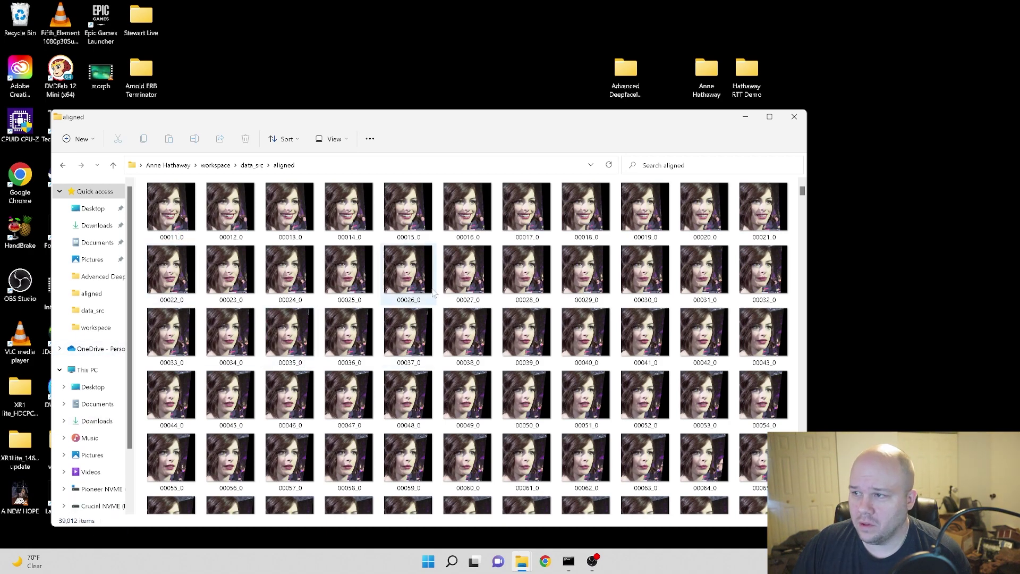
left_click(769, 116)
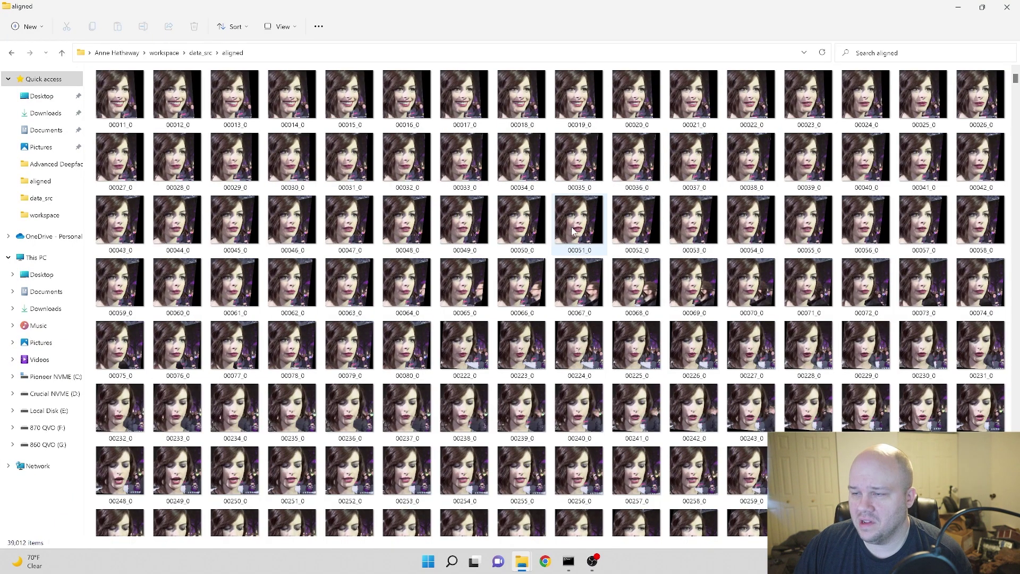
double_click(473, 280)
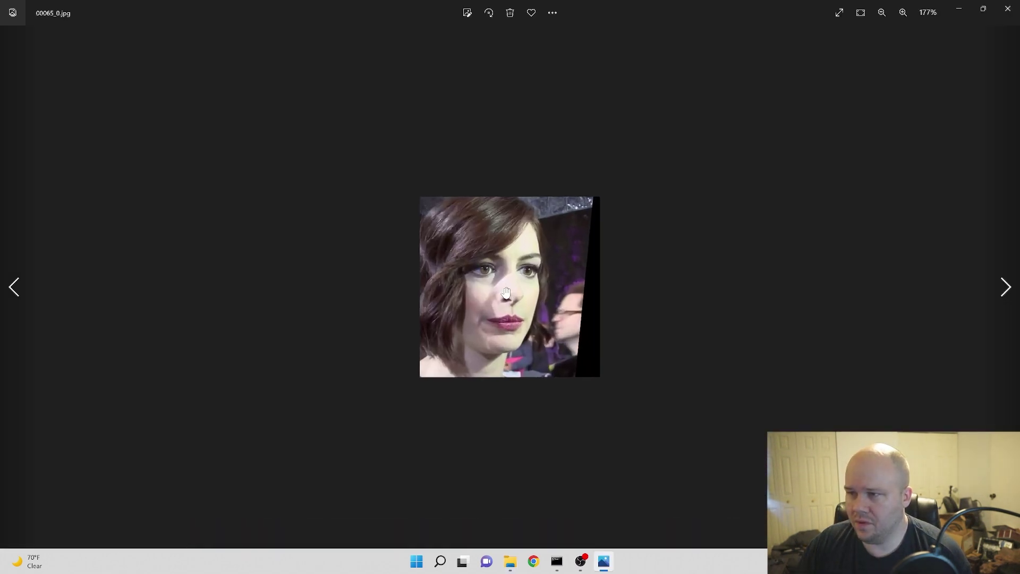
scroll(506, 292, "up", 3)
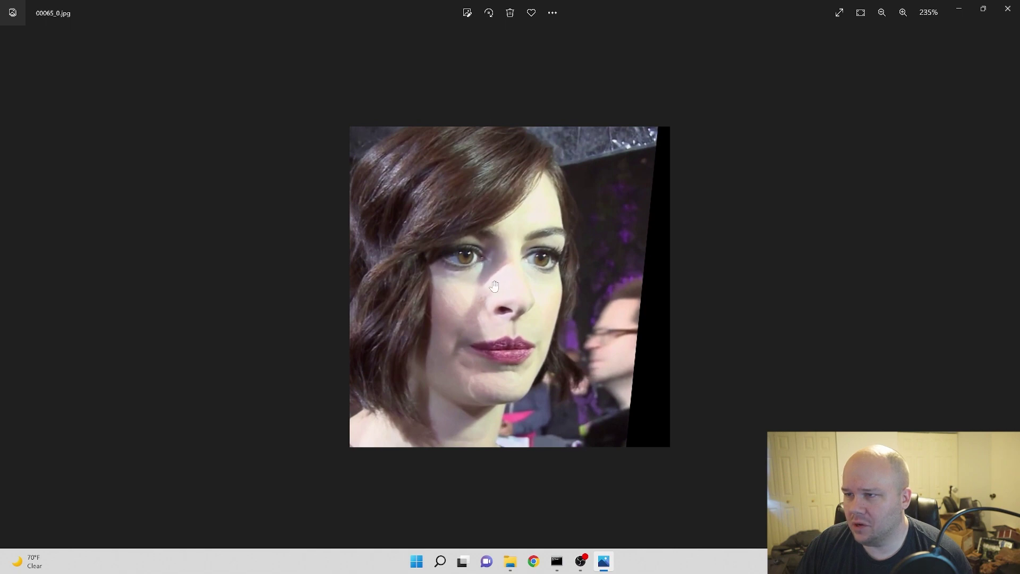
left_click(492, 200)
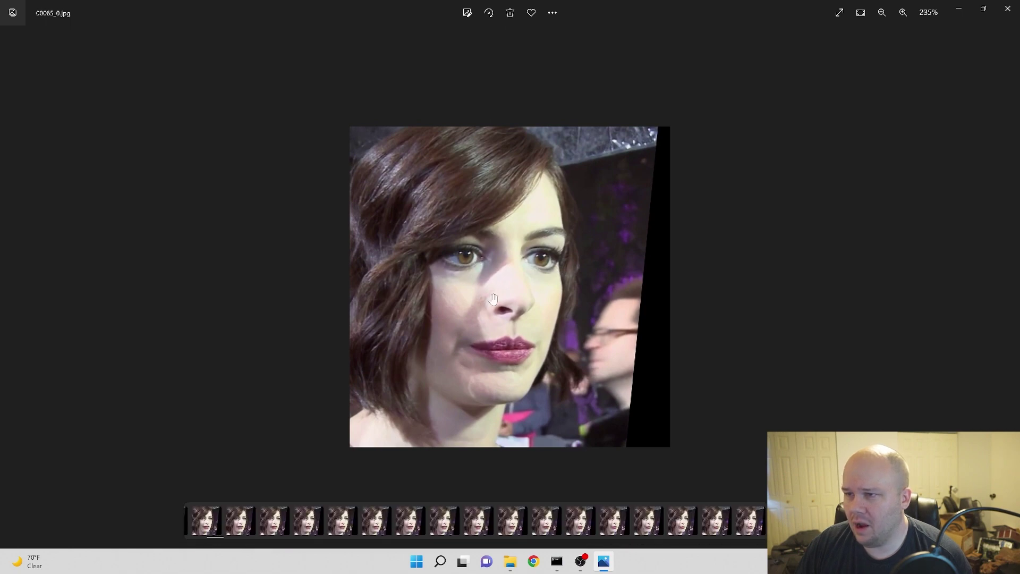
scroll(511, 311, "down", 1)
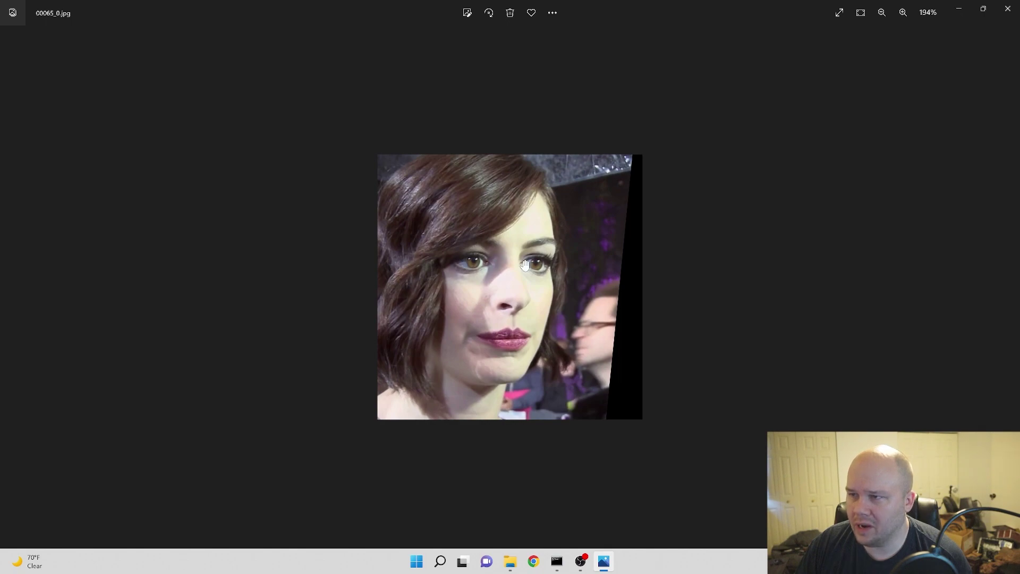
left_click(1007, 9)
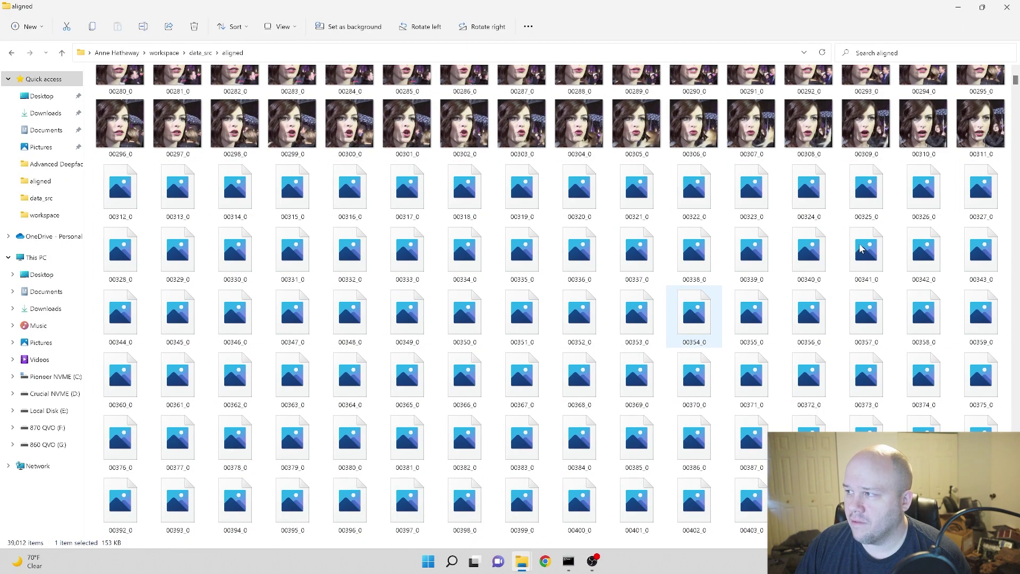
Step: Browse further through the data_src aligned faces and inspect images 07595_0 and 23787_0
scroll(975, 162, "down", 20)
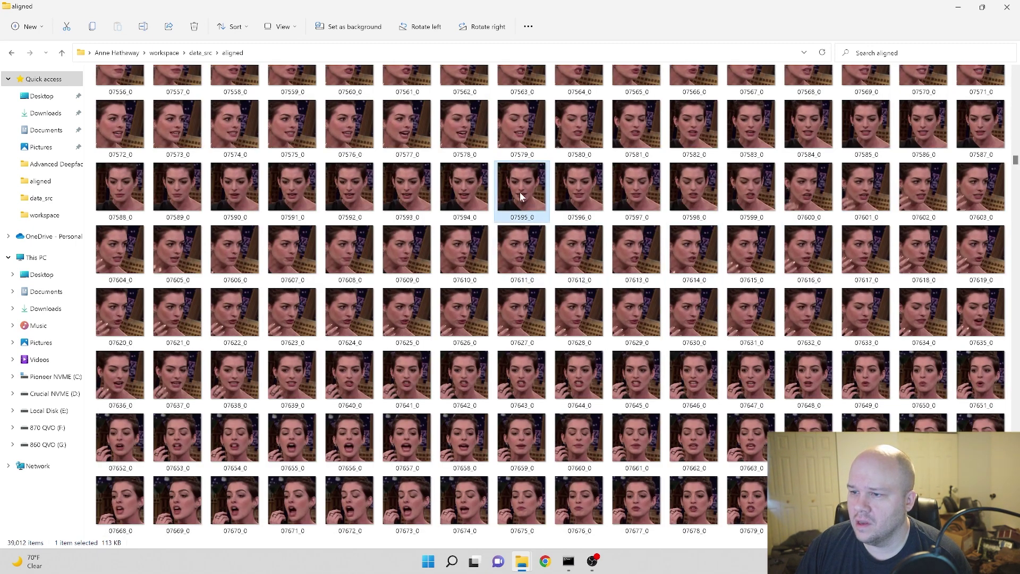
double_click(520, 192)
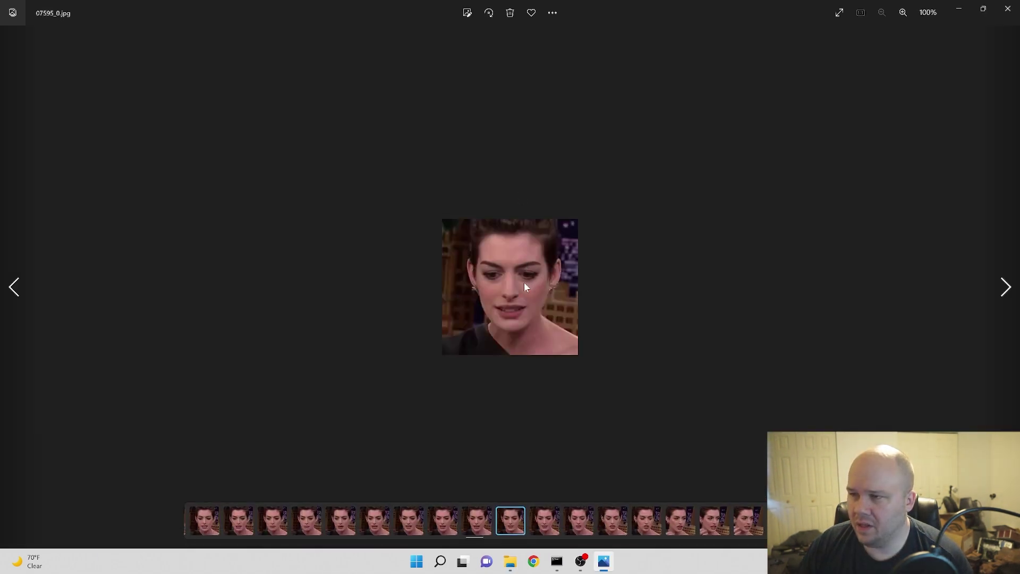
left_click(1008, 8)
scroll(482, 399, "down", 10)
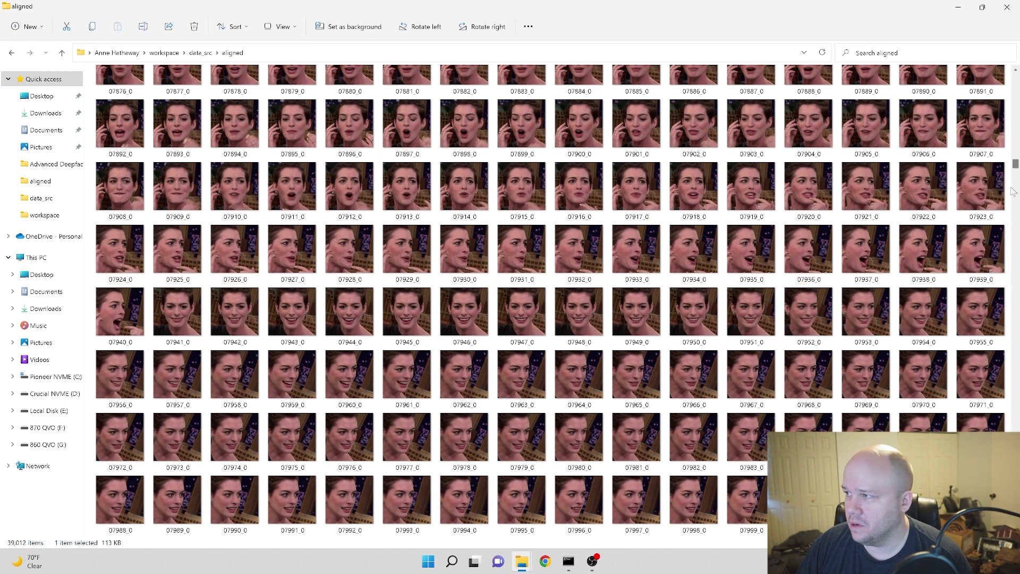
left_click_drag(1015, 166, 1009, 344)
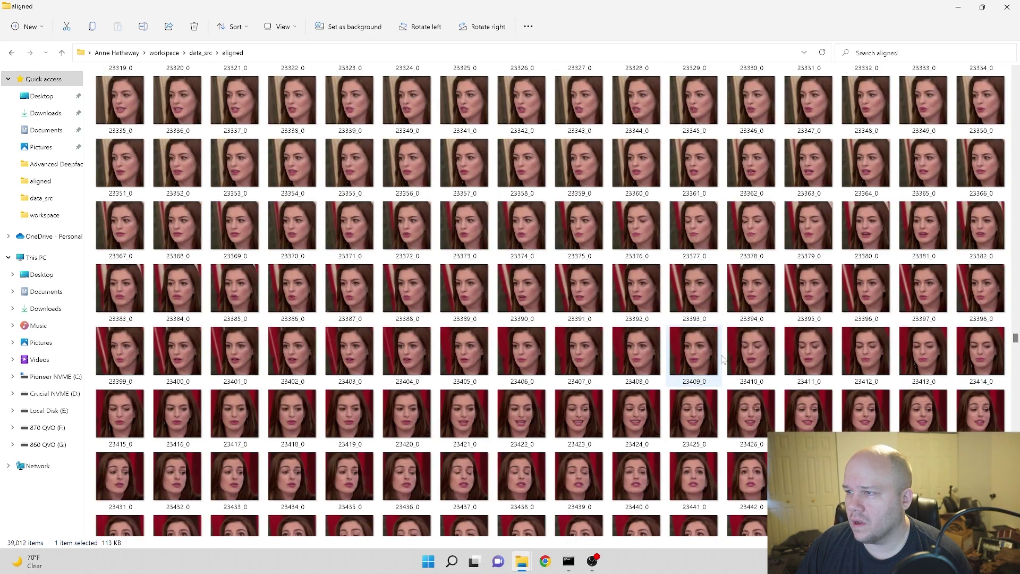
scroll(523, 297, "down", 4)
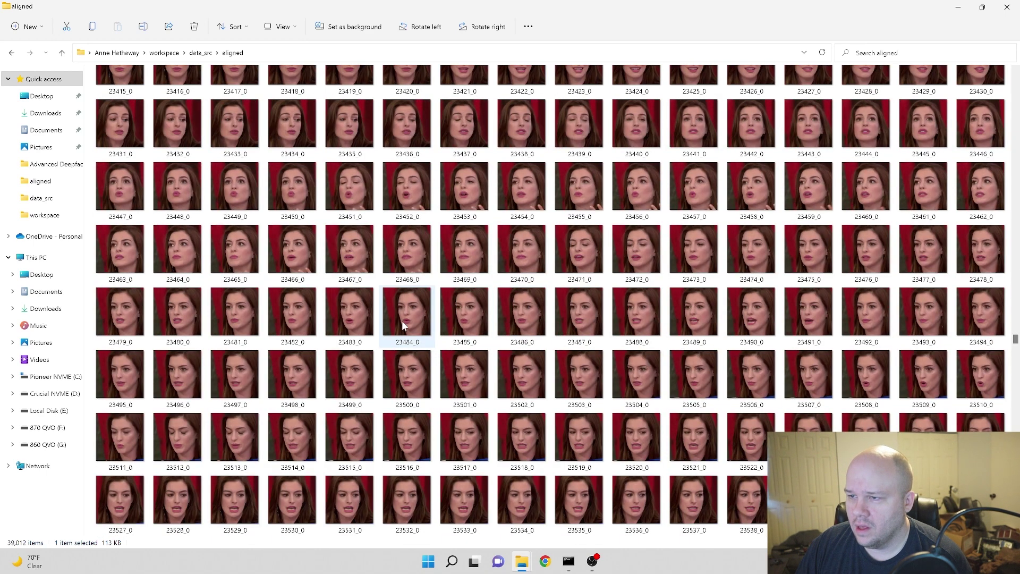
scroll(452, 366, "down", 8)
scroll(491, 384, "down", 4)
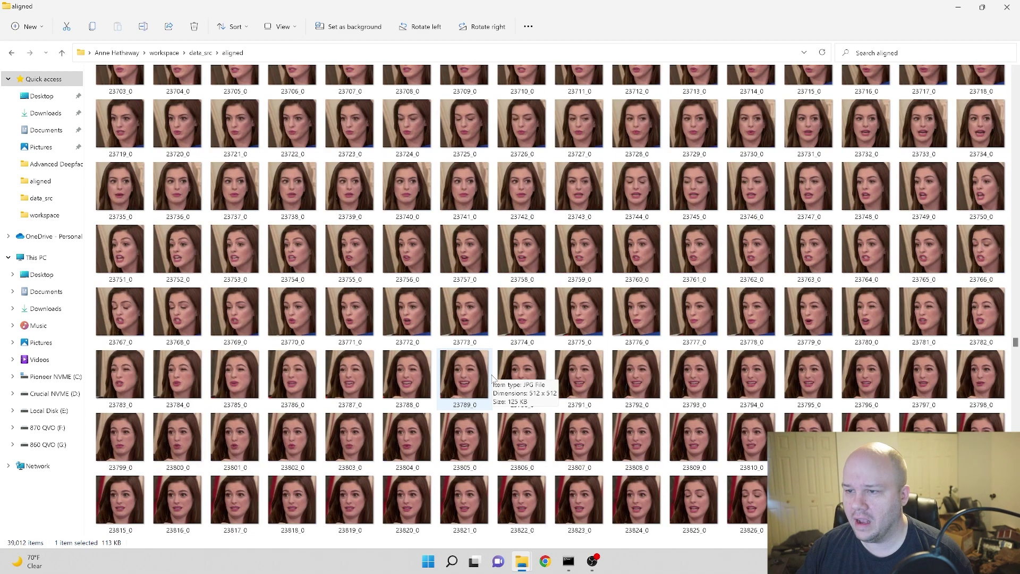
double_click(358, 382)
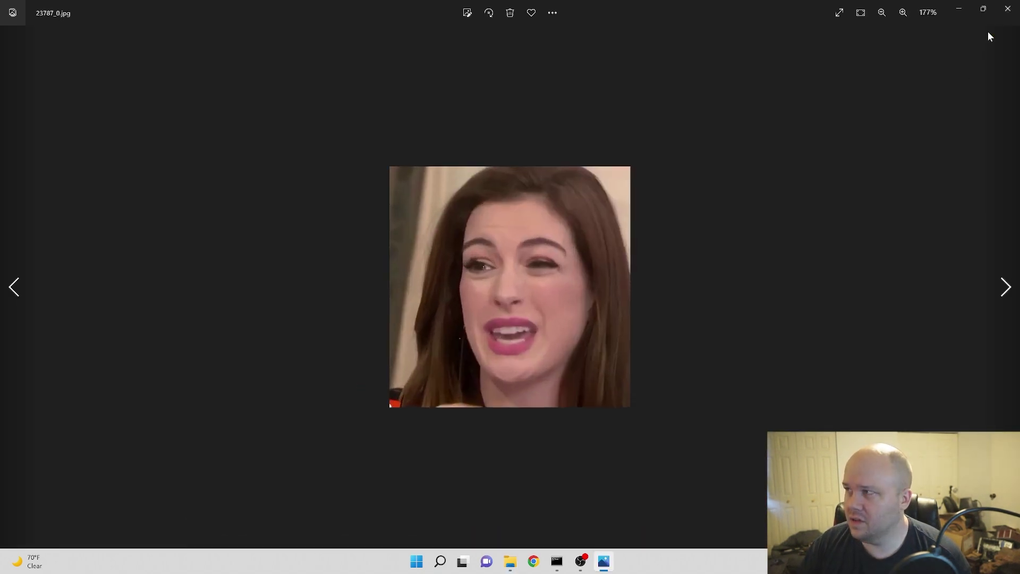
left_click(1007, 9)
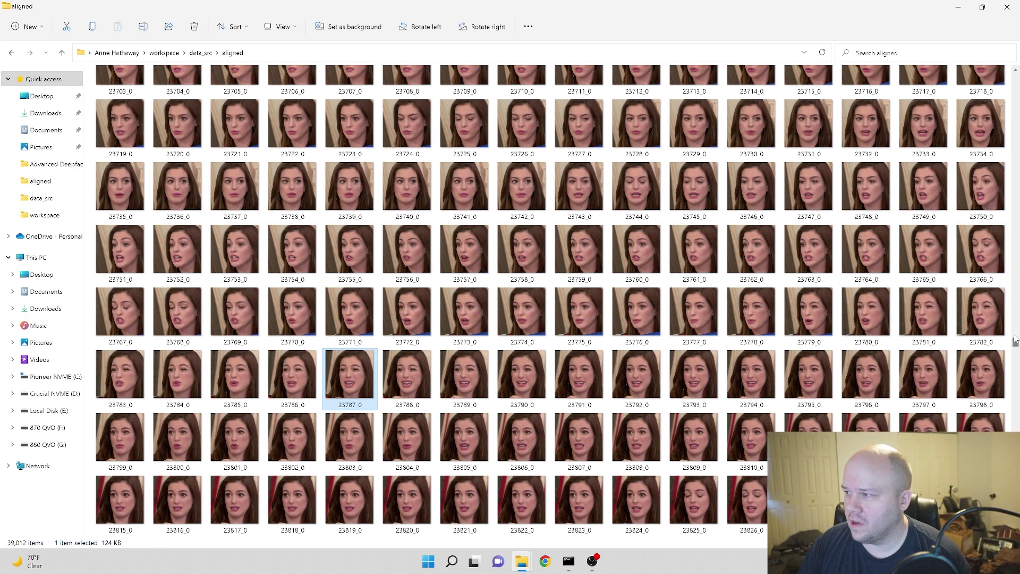
Step: Inspect image 29305_0 enlarged and examine the aligned faces towards the end of the set
scroll(1017, 355, "down", 1)
left_click_drag(1017, 355, 1016, 415)
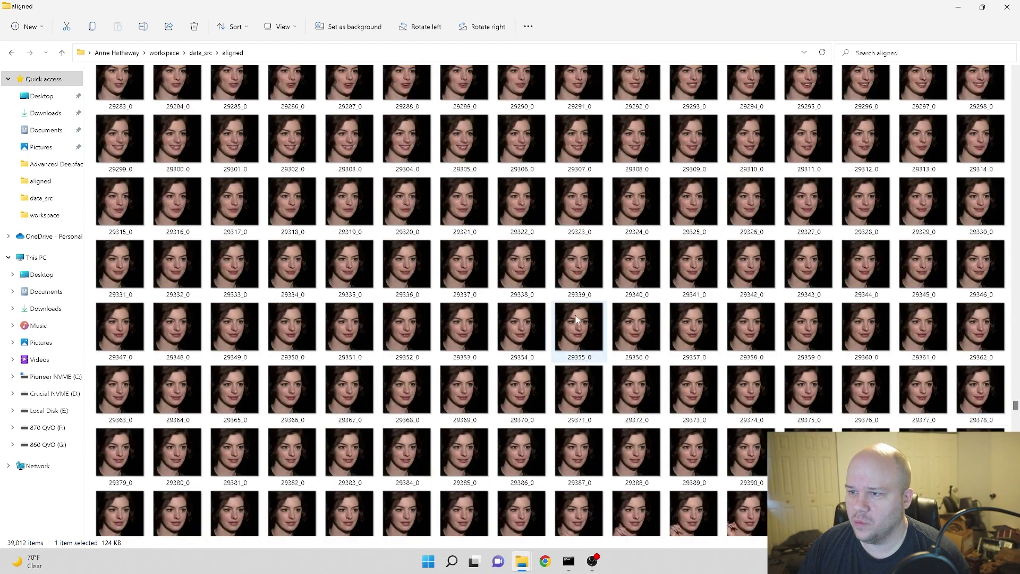
double_click(464, 149)
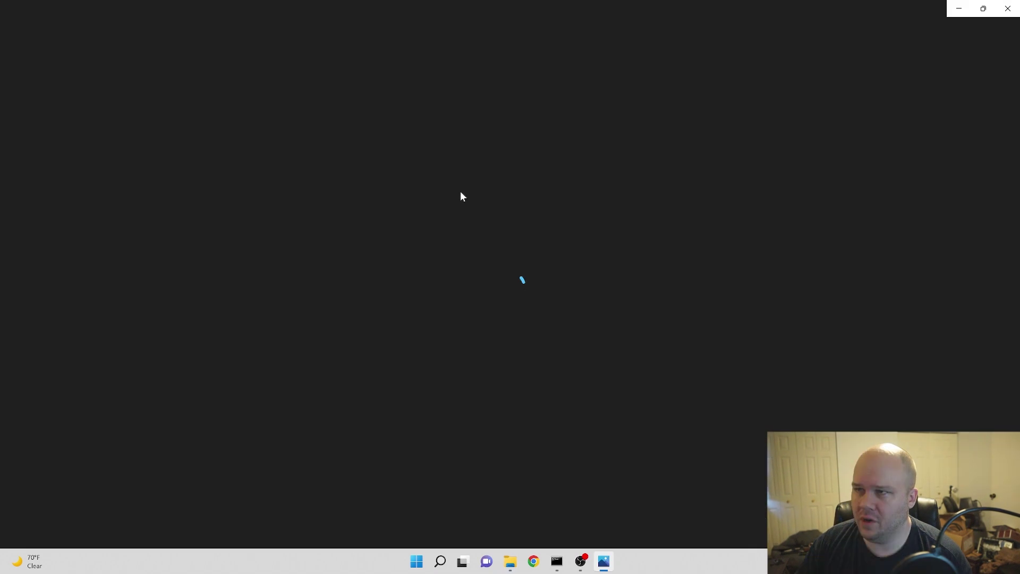
scroll(480, 298, "up", 3)
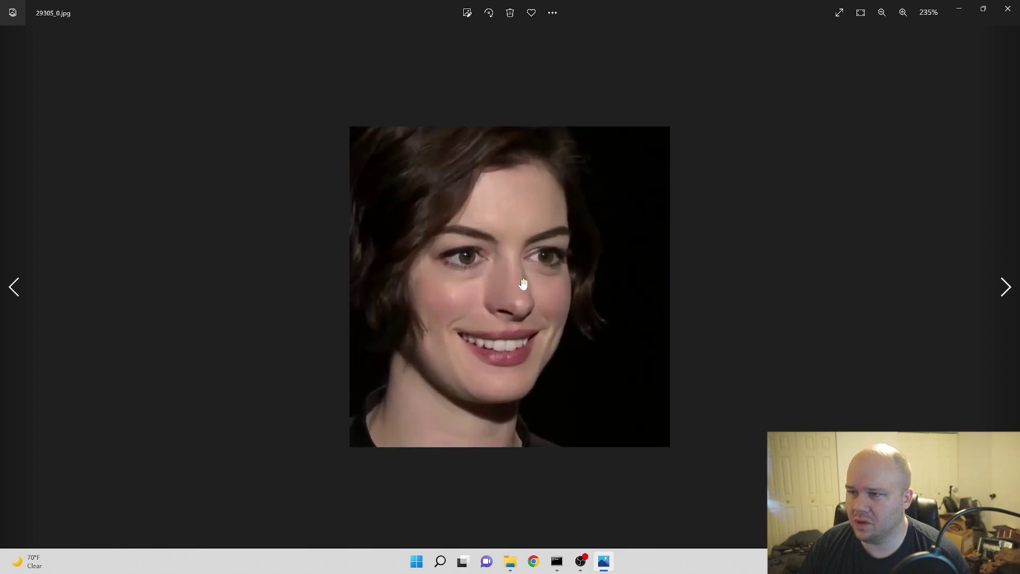
left_click(1008, 9)
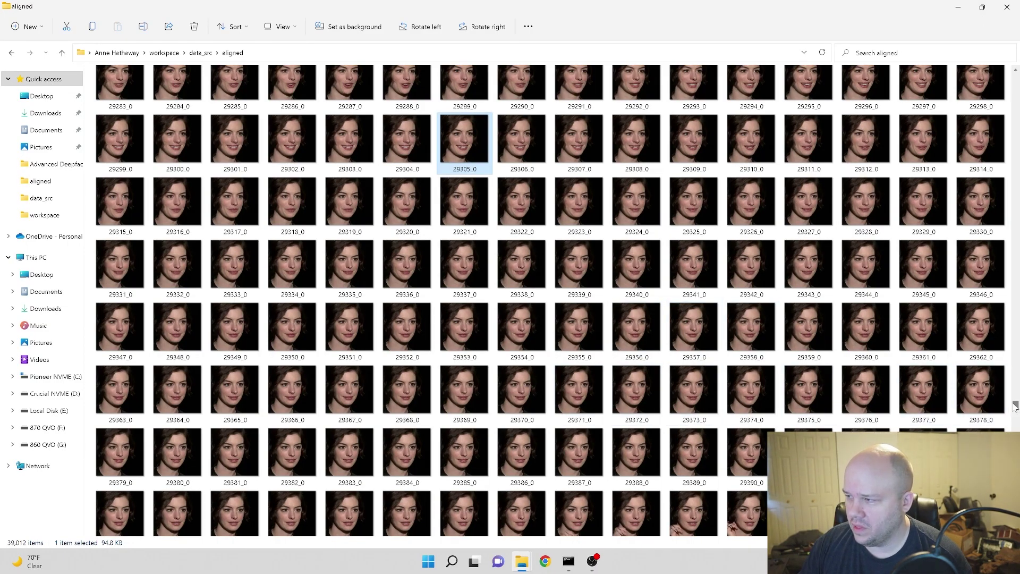
left_click_drag(1015, 406, 1015, 526)
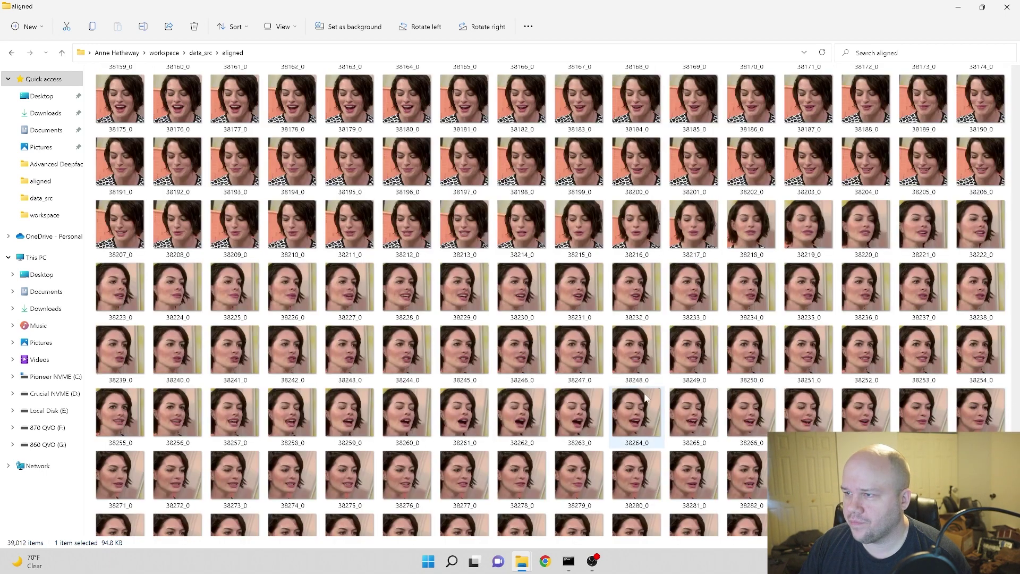
scroll(505, 275, "up", 4)
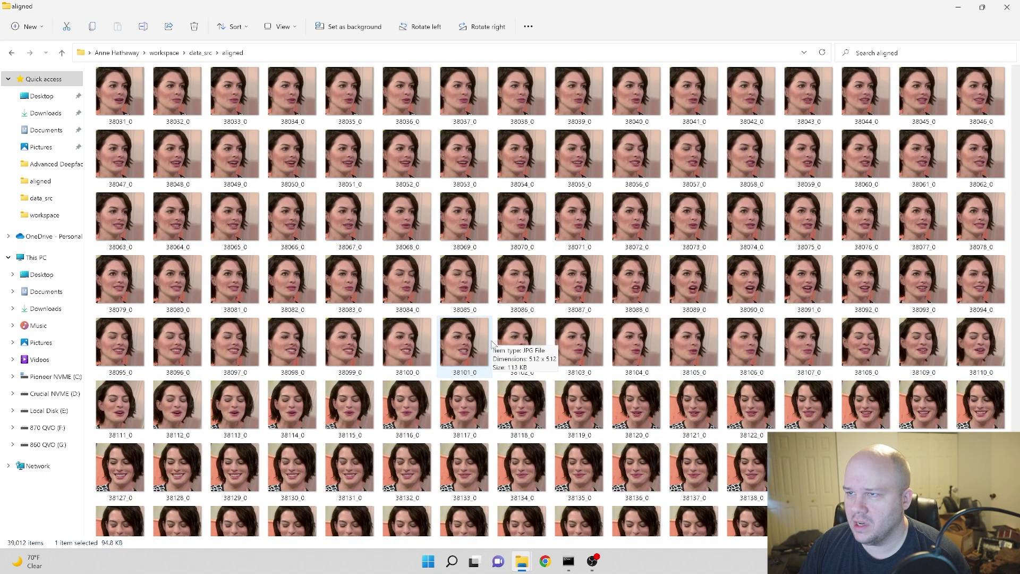
scroll(499, 349, "down", 8)
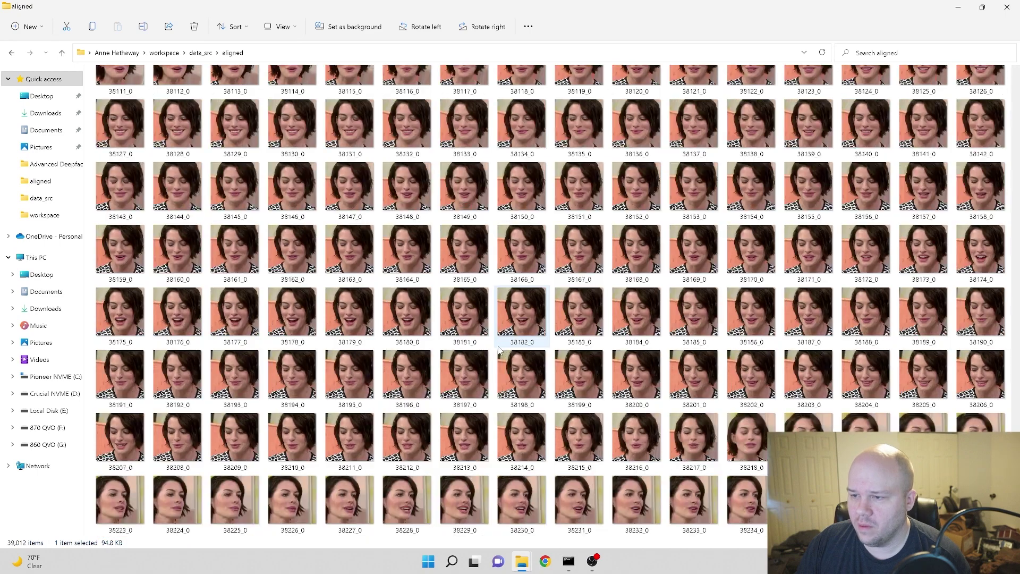
scroll(481, 355, "down", 3)
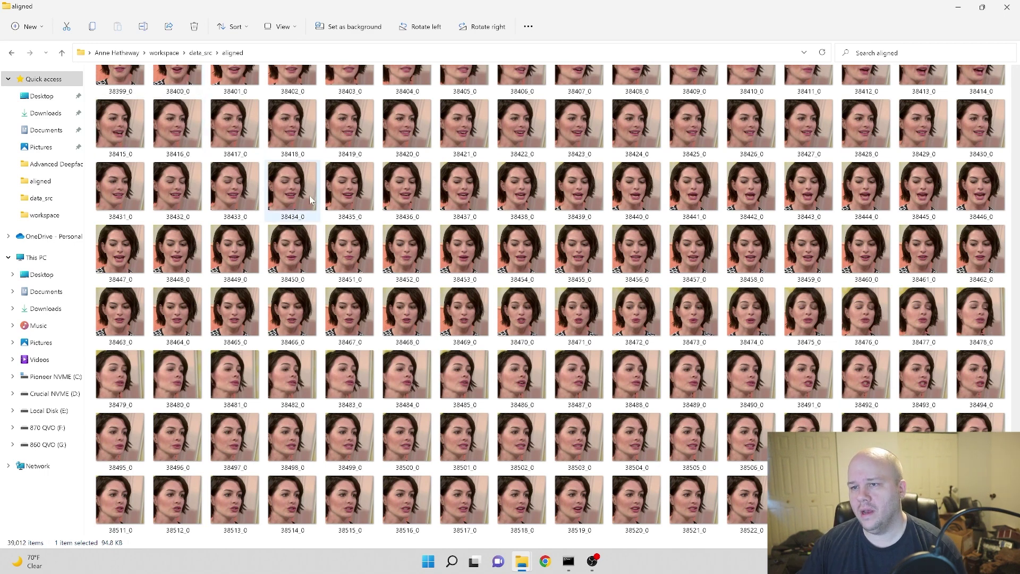
Step: Apply the generic XSeg whole_face mask to the data_src faceset from the Anne Hathaway folder, using GPU index 0
left_click(165, 53)
left_click(117, 53)
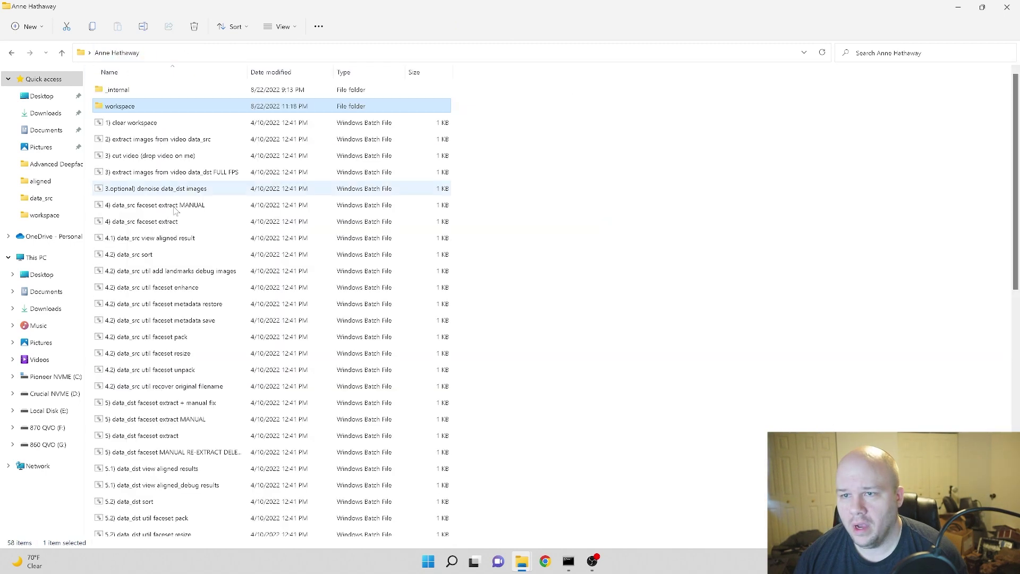
scroll(175, 211, "down", 6)
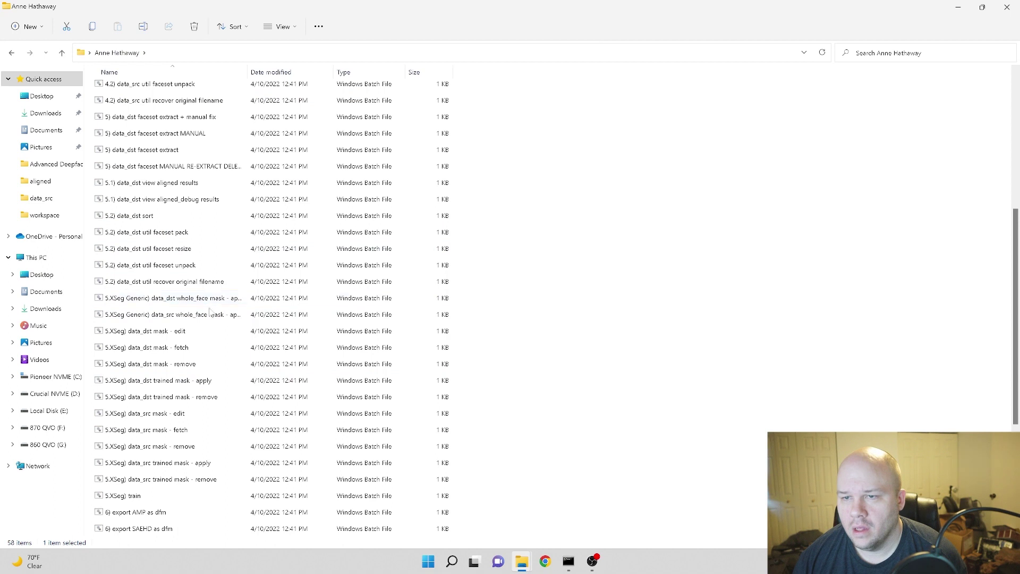
double_click(210, 315)
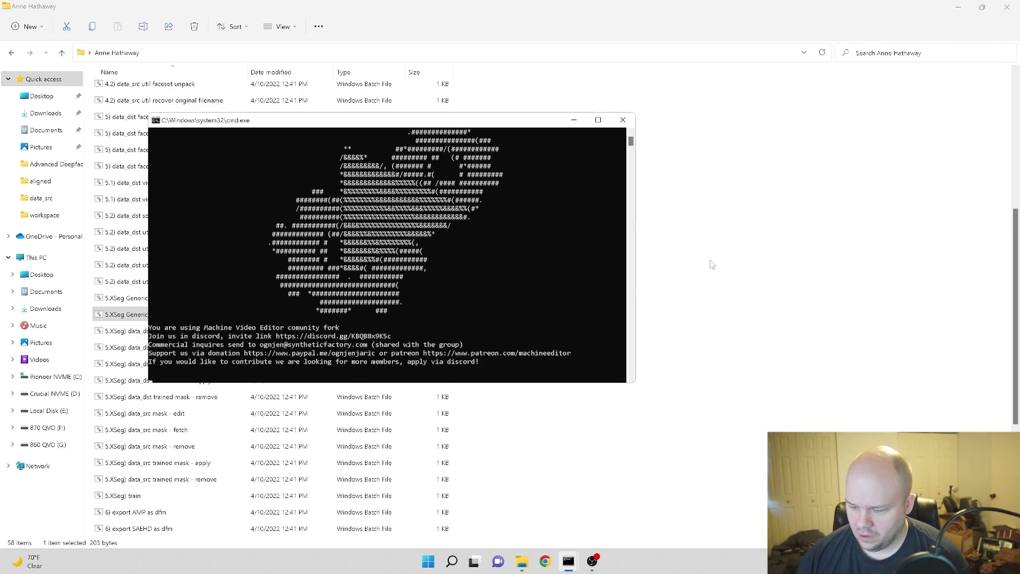
key("Return")
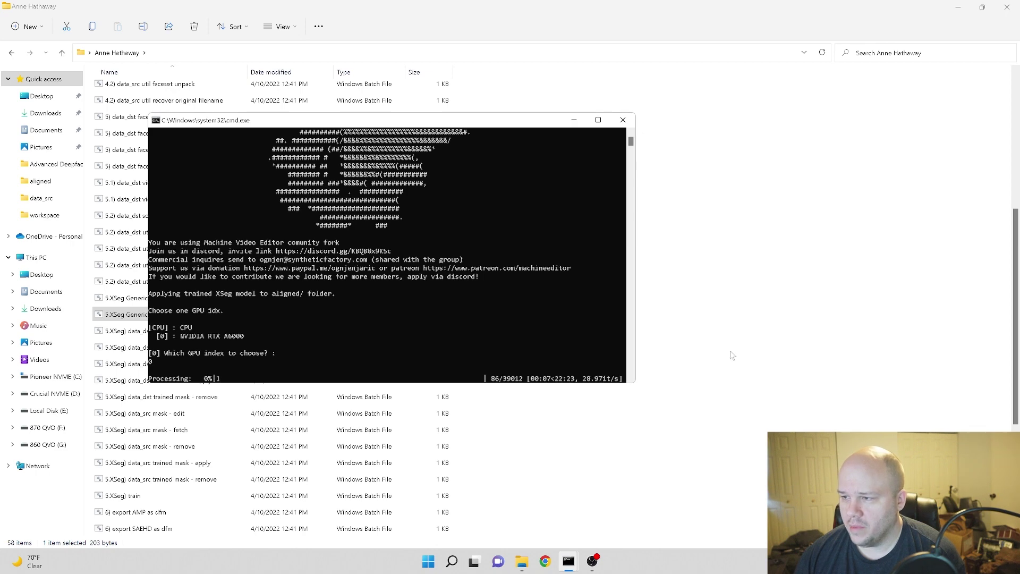
left_click(681, 564)
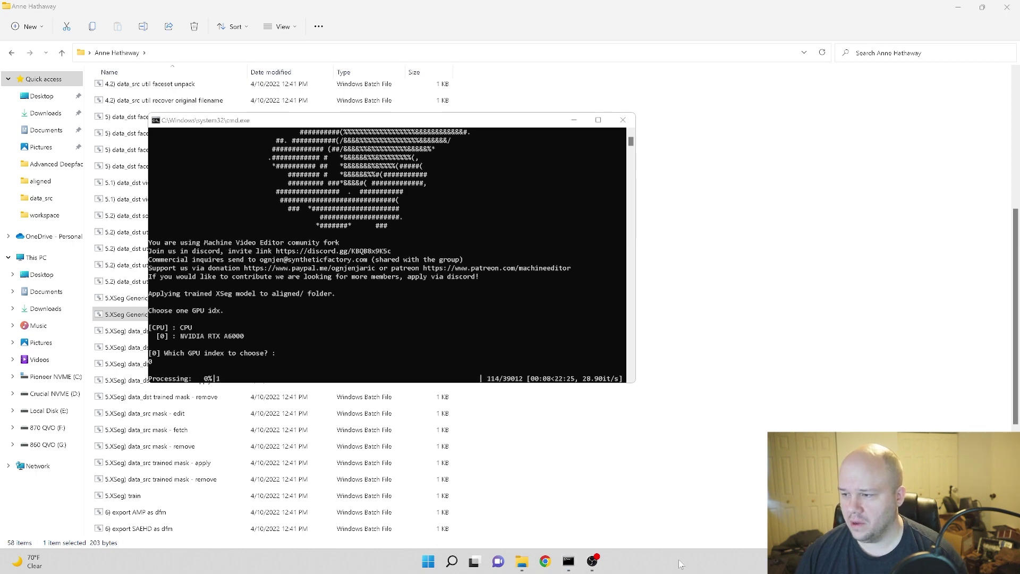
left_click(668, 466)
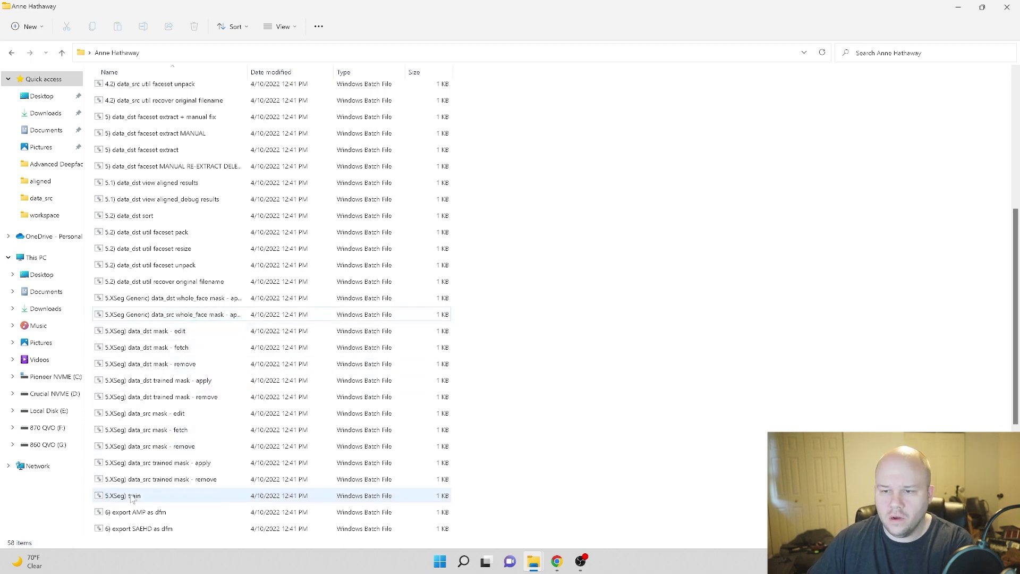
Step: Open the aligned folder inside data_dst in the Anne Hathaway workspace to check its faceset file
scroll(175, 382, "up", 6)
double_click(149, 105)
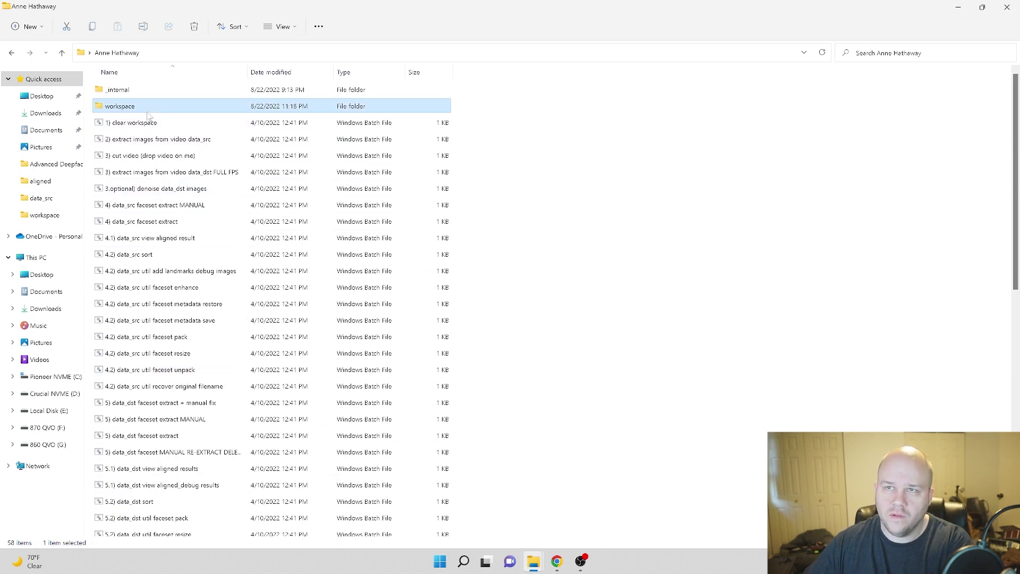
double_click(161, 99)
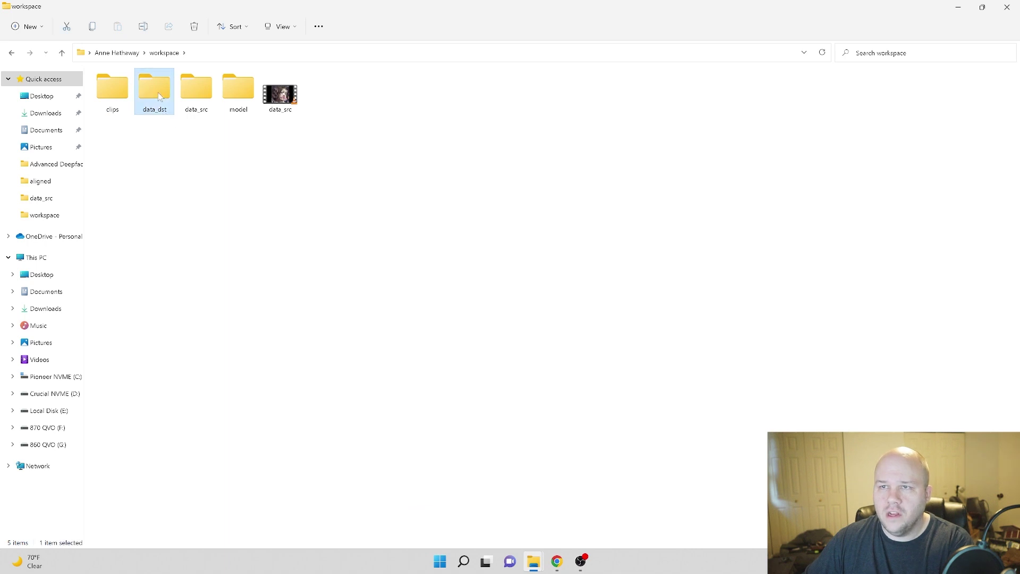
double_click(116, 90)
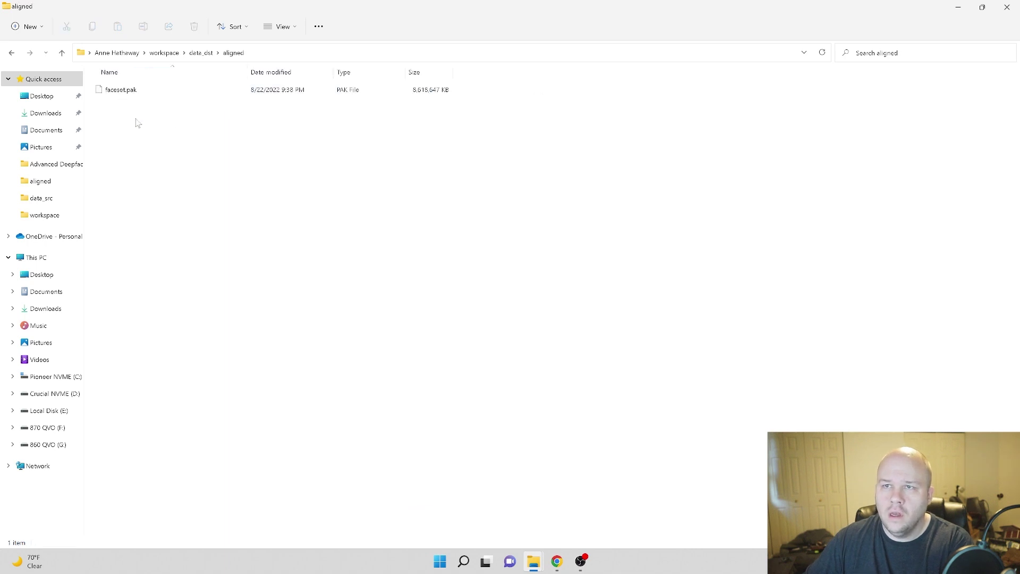
Step: Rename the data_dst folder in the Anne Hathaway workspace as "data_dst 1"
left_click(171, 61)
left_click(161, 113)
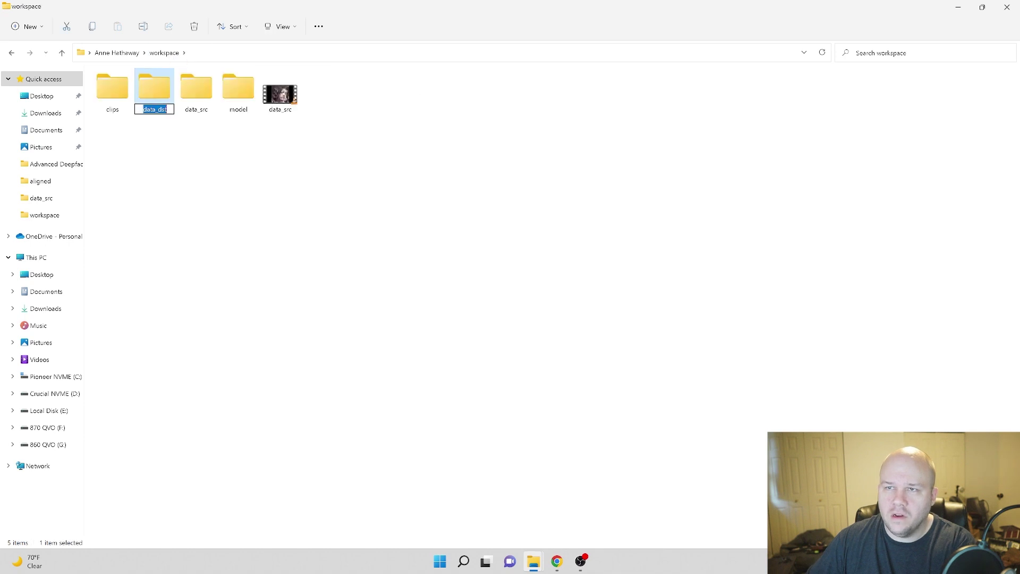
key("End")
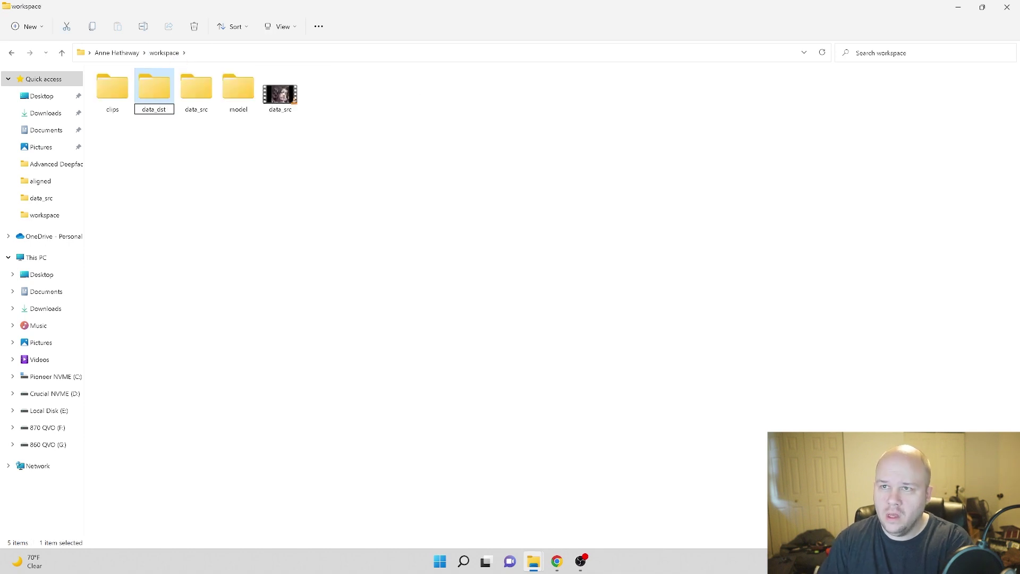
type("1")
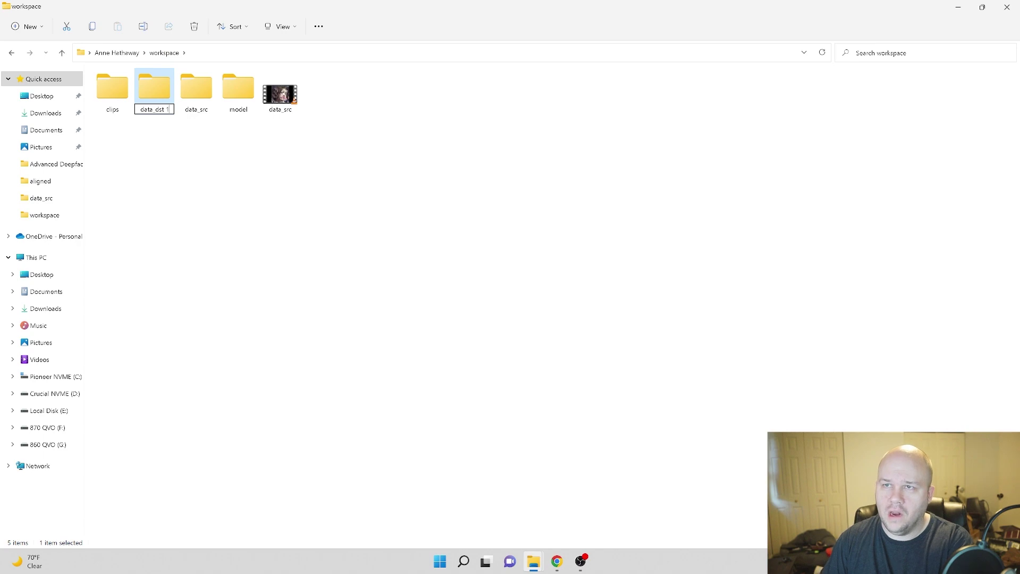
key("Return")
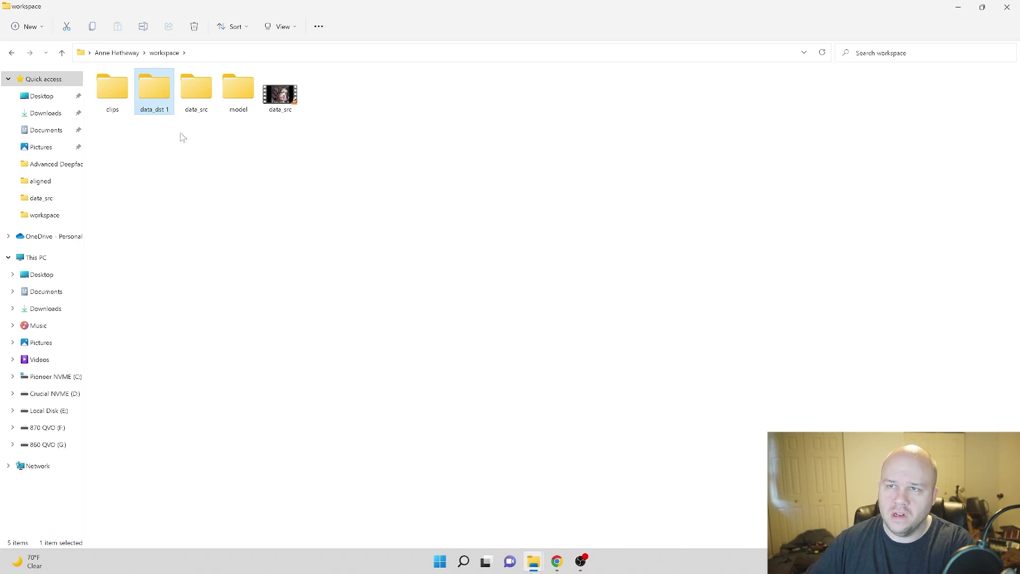
Step: Start XSeg training from the Anne Hathaway folder using GPU index 0
left_click(117, 53)
scroll(194, 372, "down", 10)
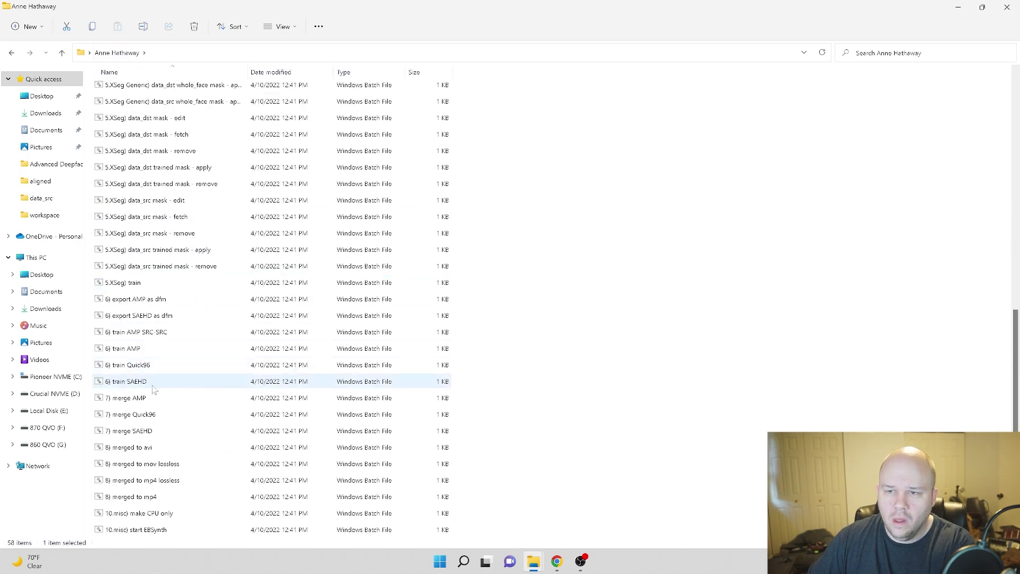
double_click(163, 287)
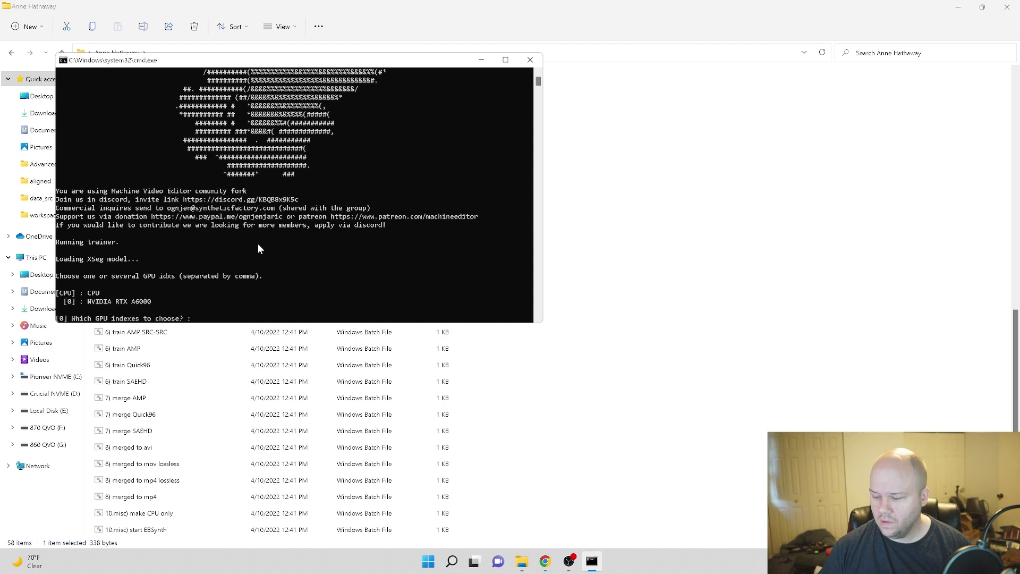
key("Return")
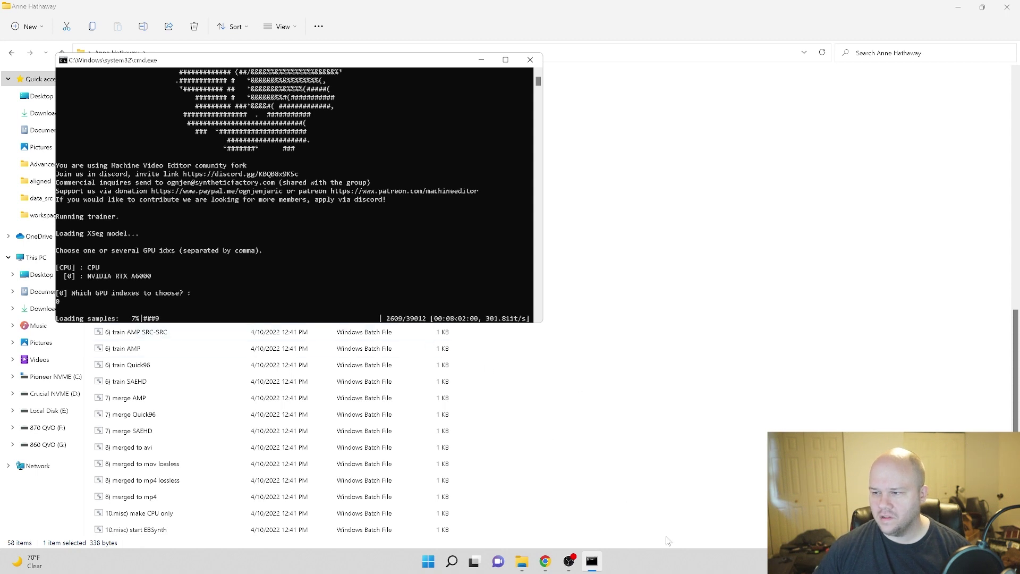
Step: Clear the file windows off the desktop and arrange the training console and the training preview for viewing
left_click(665, 554)
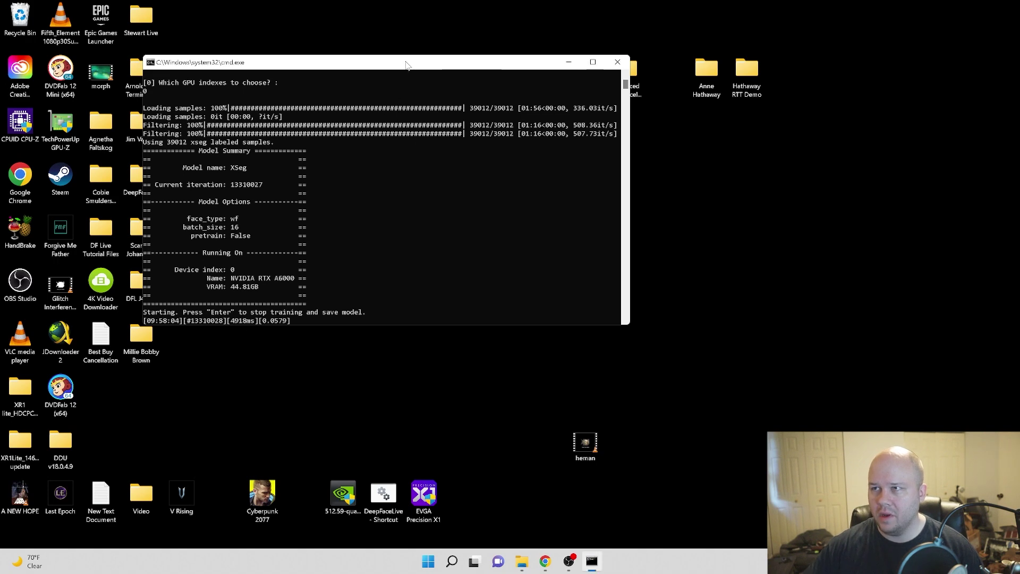
left_click_drag(393, 61, 418, 62)
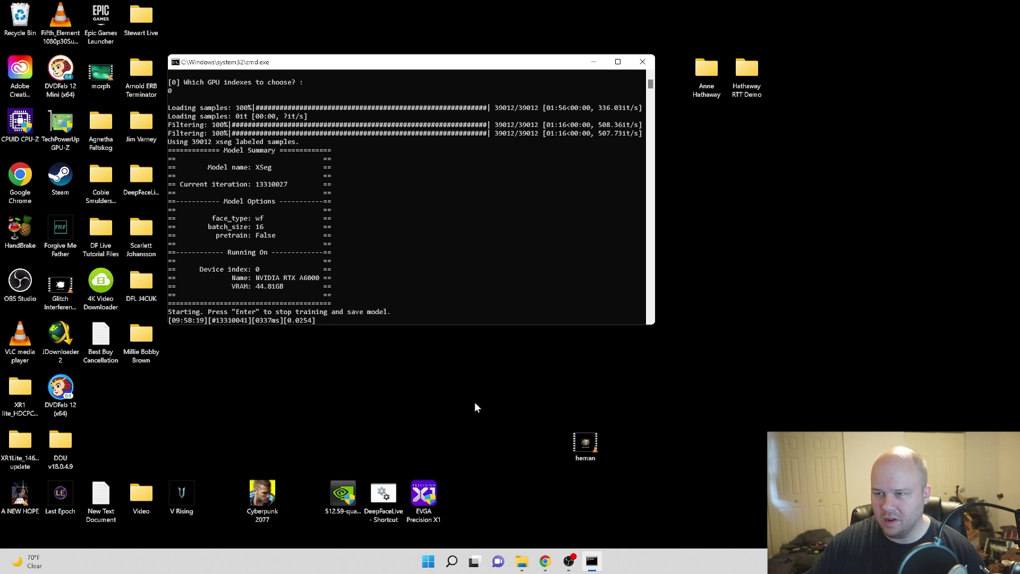
mouse_move(601, 559)
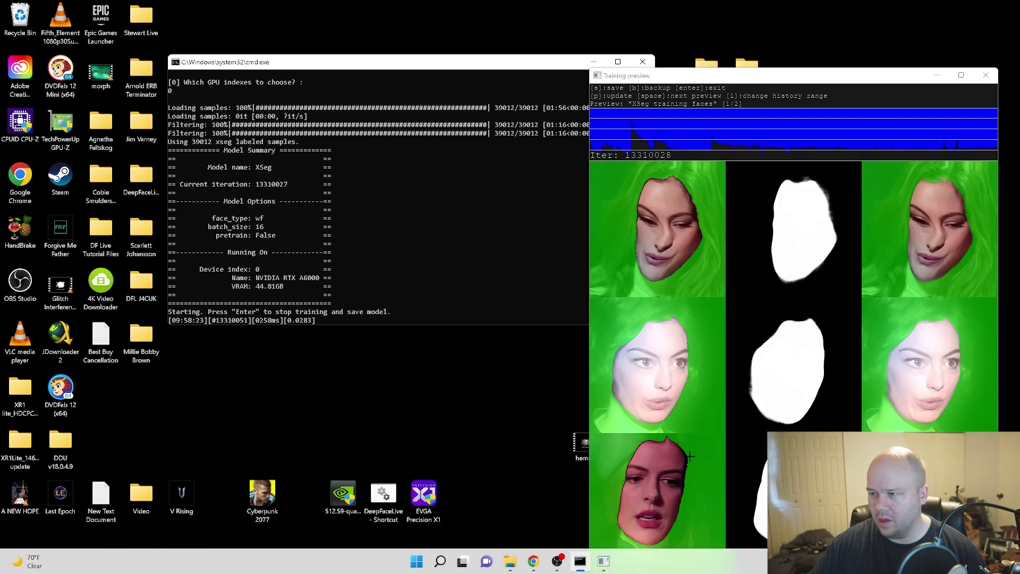
left_click_drag(863, 83, 797, 63)
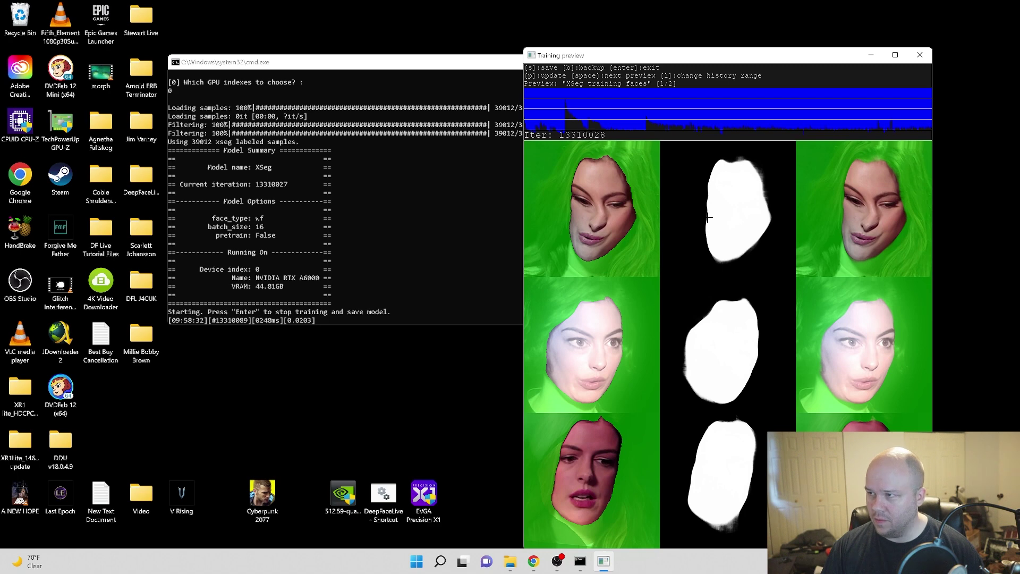
Step: Change the loss history range and switch the training preview to a refreshed set of XSeg src faces
key("l")
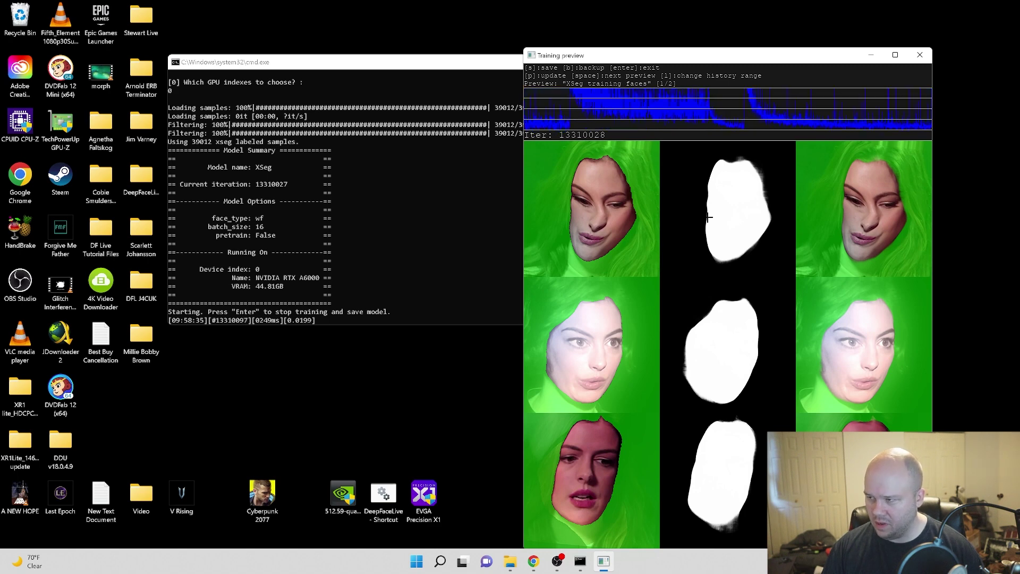
key("space")
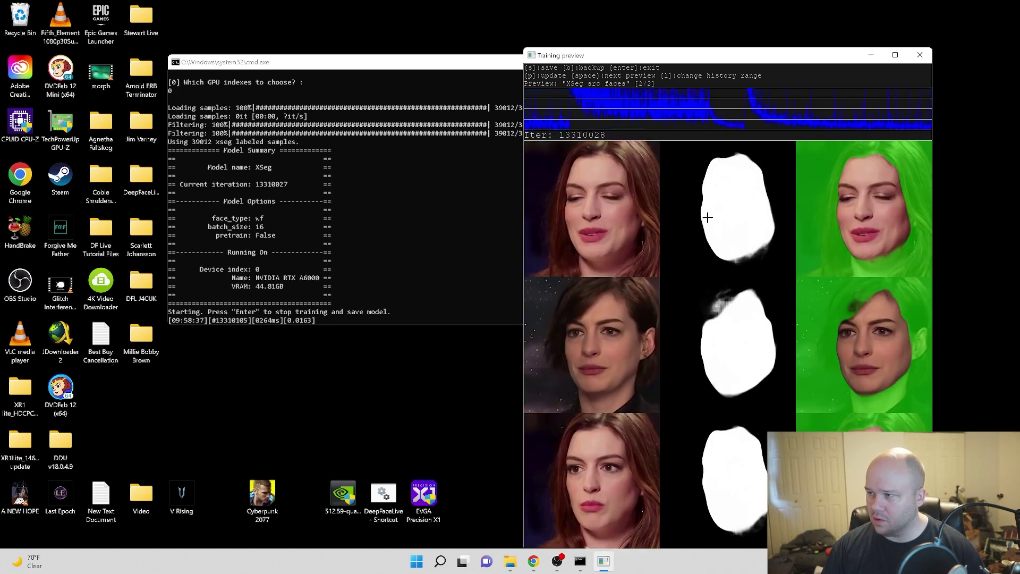
key("p")
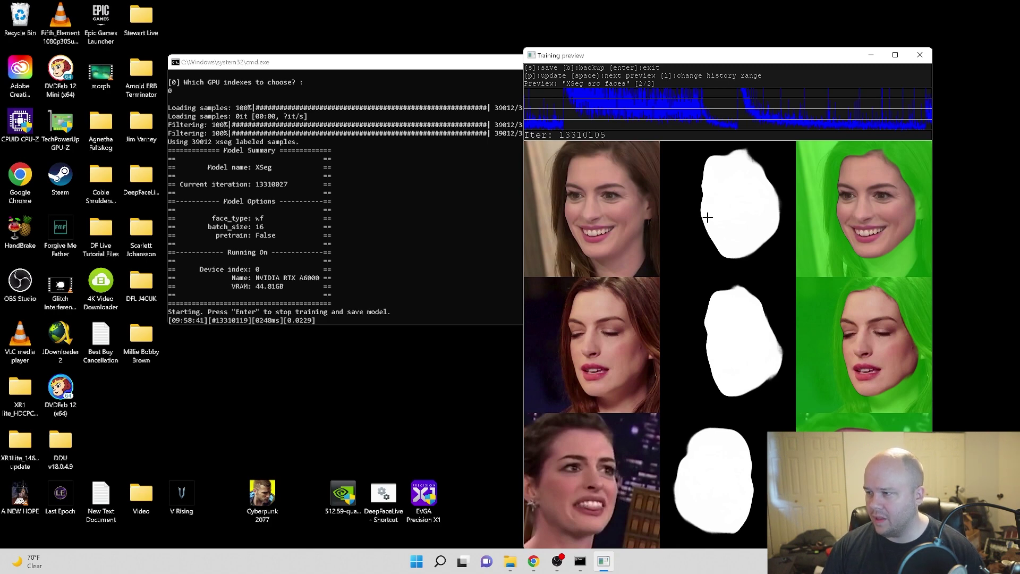
Step: Refresh the XSeg src faces preview repeatedly and examine the mask edges around hair, chin and profile angles
key("p")
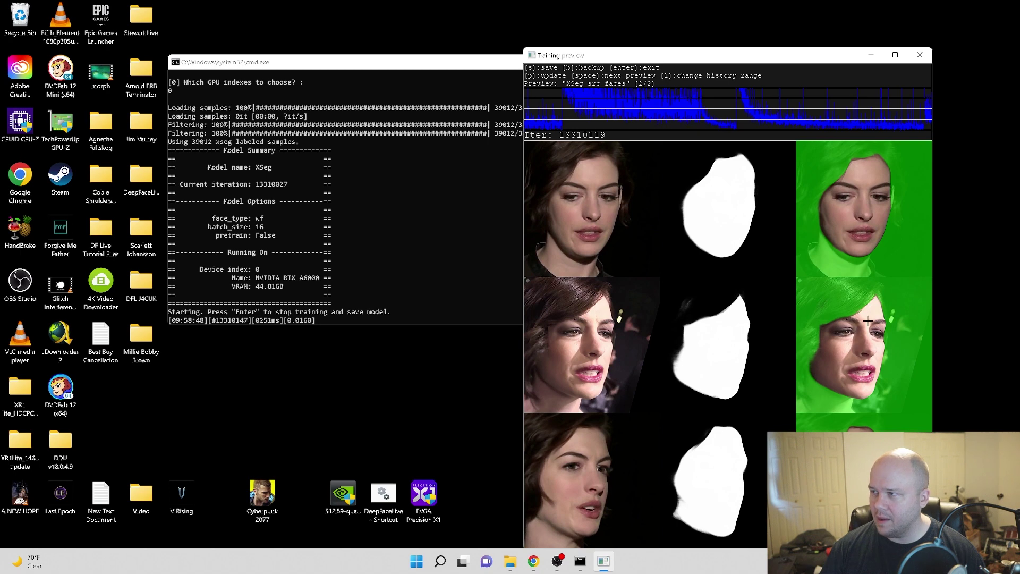
key("p")
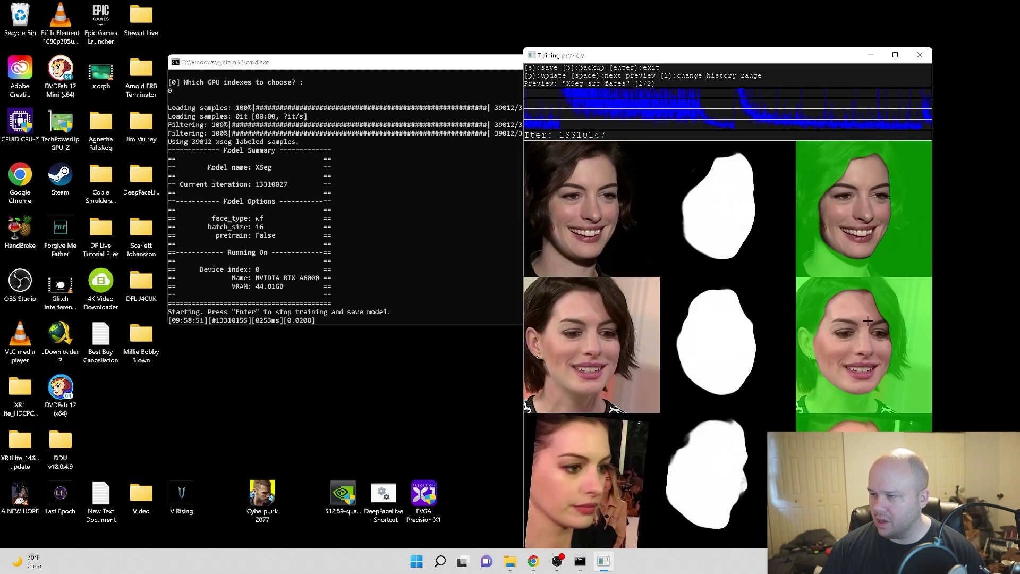
key("p")
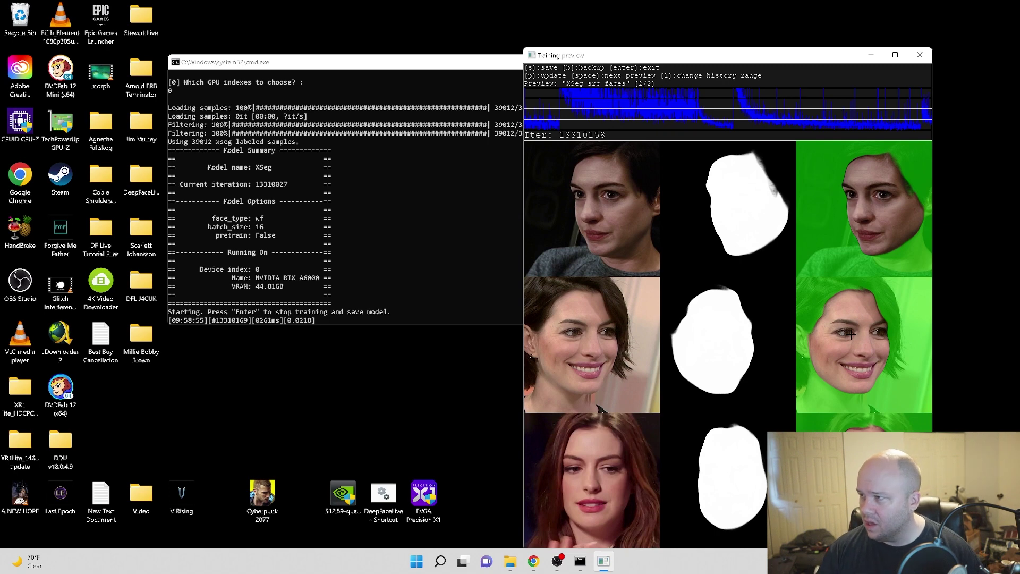
key("p")
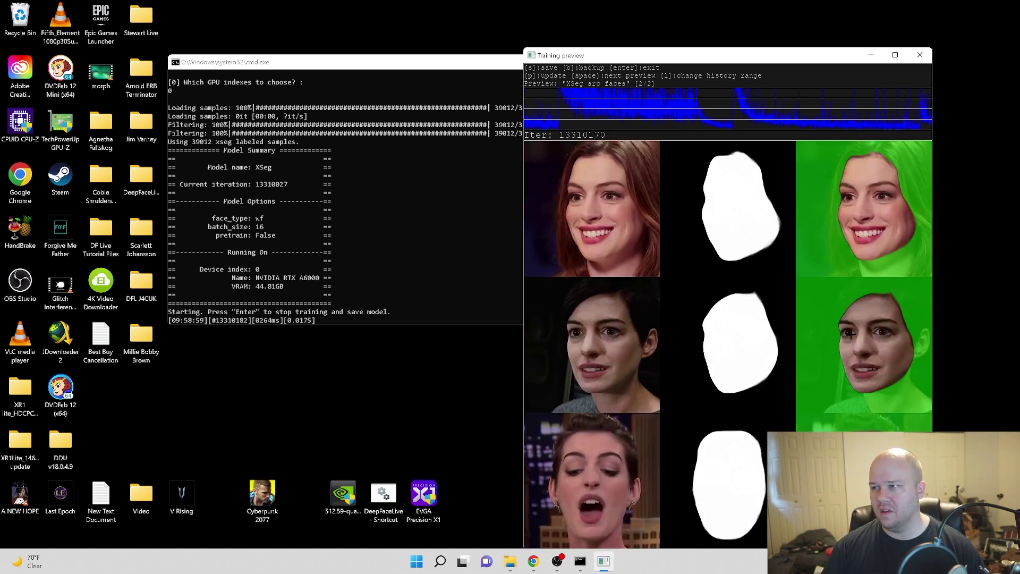
key("p")
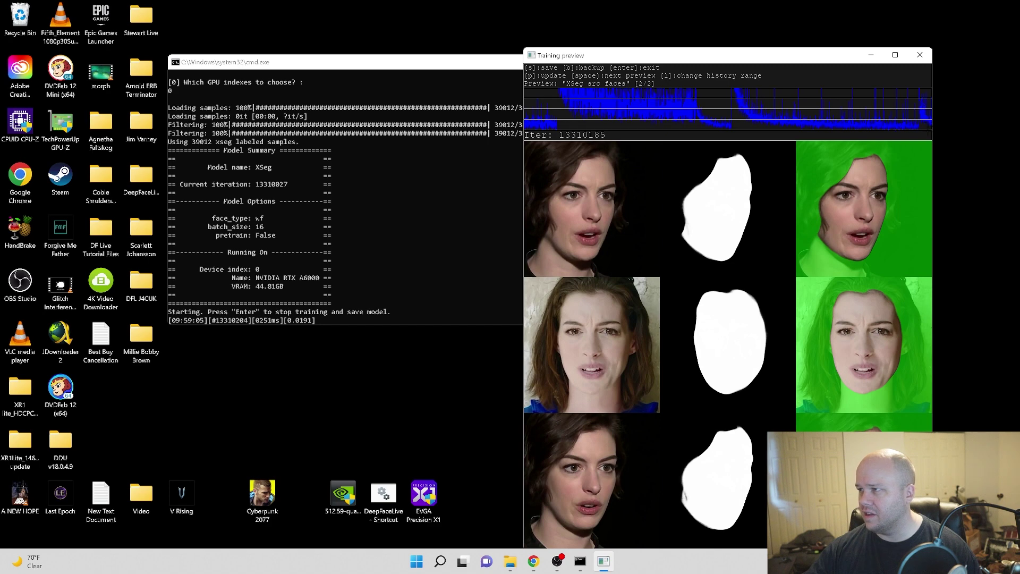
key("p")
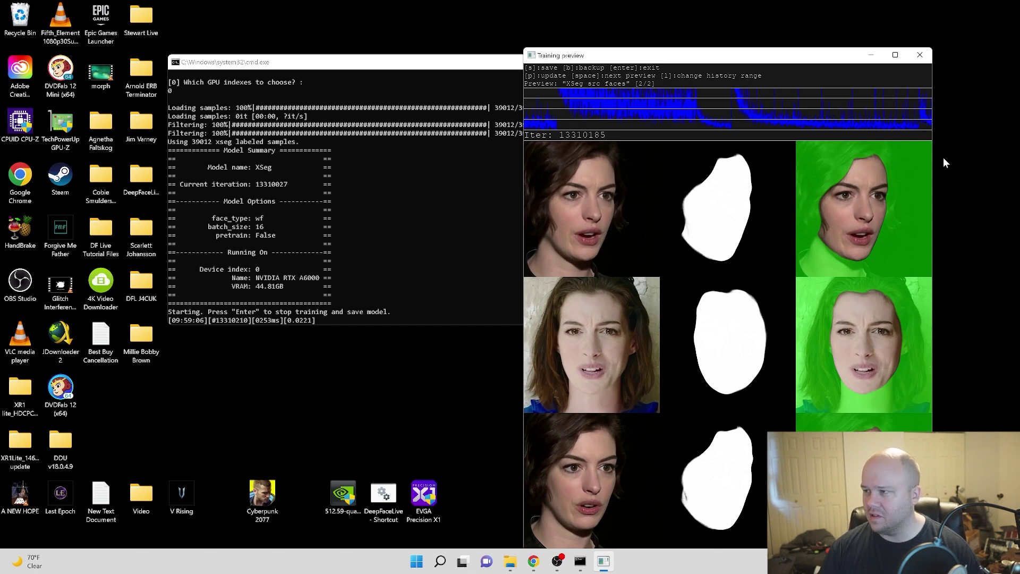
key("p")
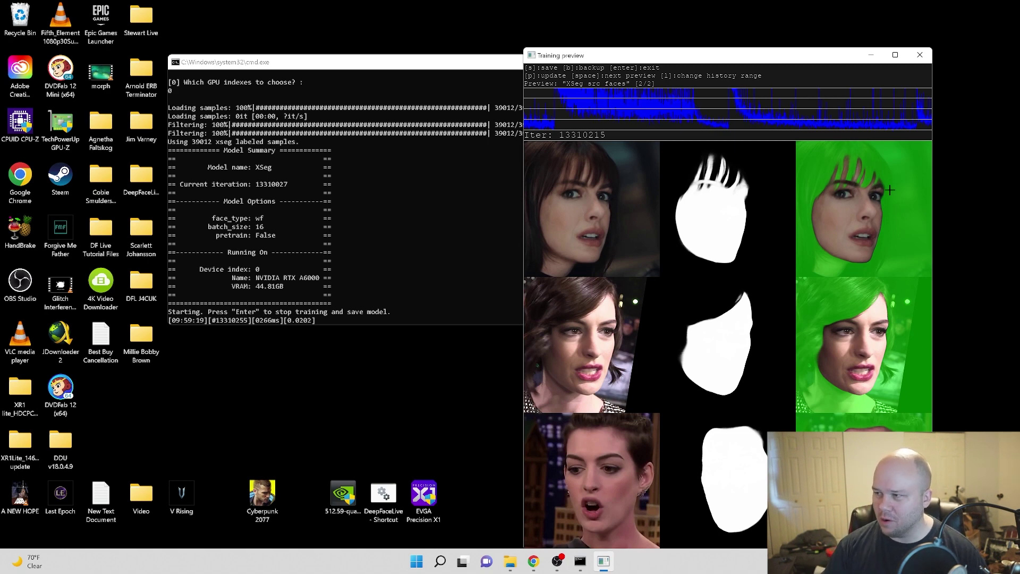
key("p")
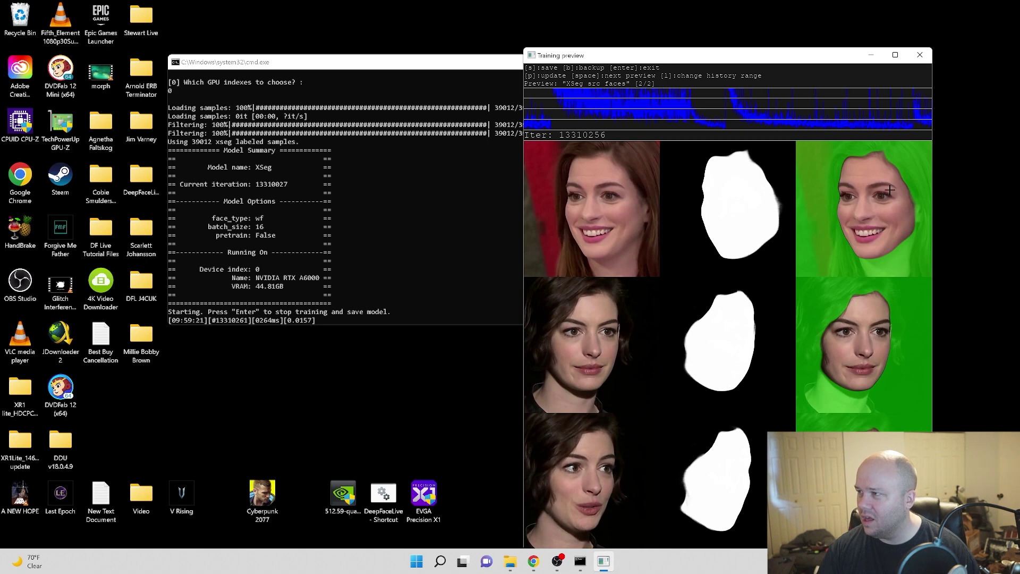
key("p")
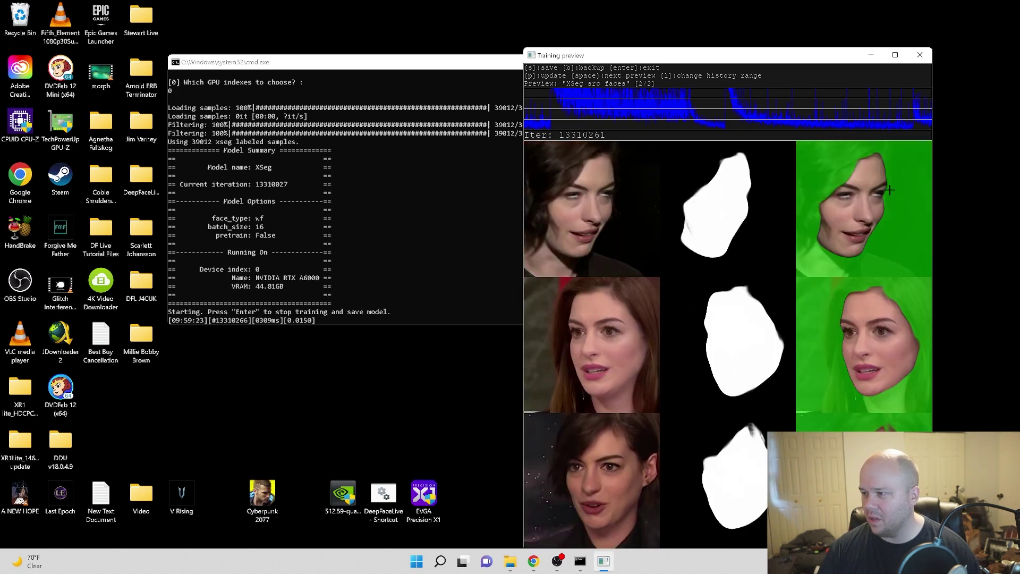
key("p")
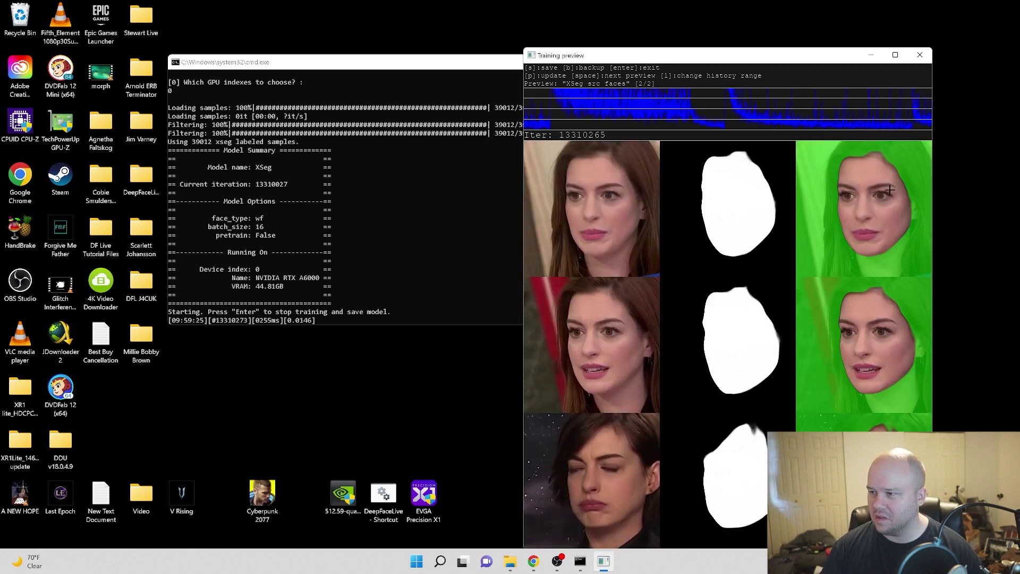
key("p")
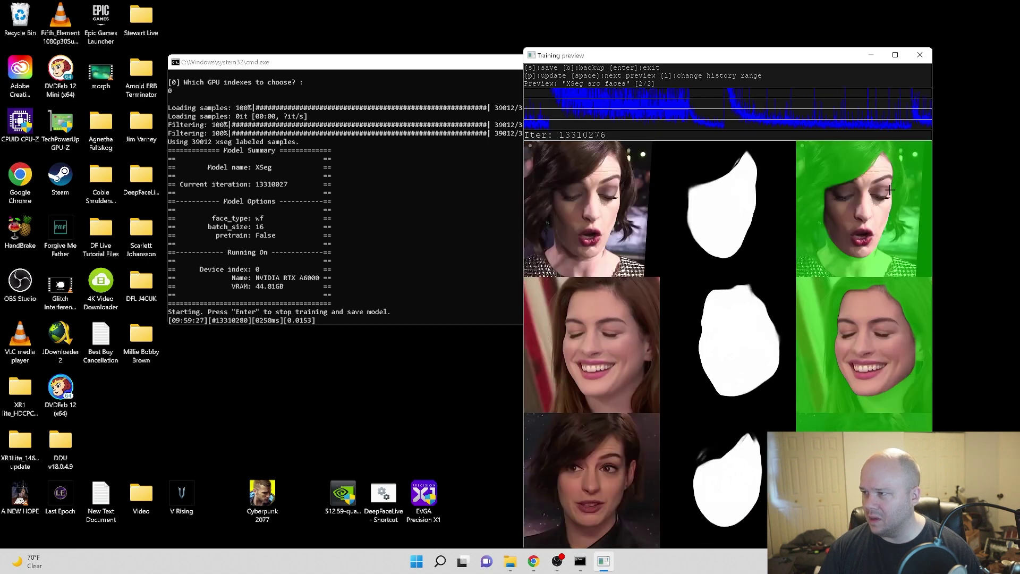
key("p")
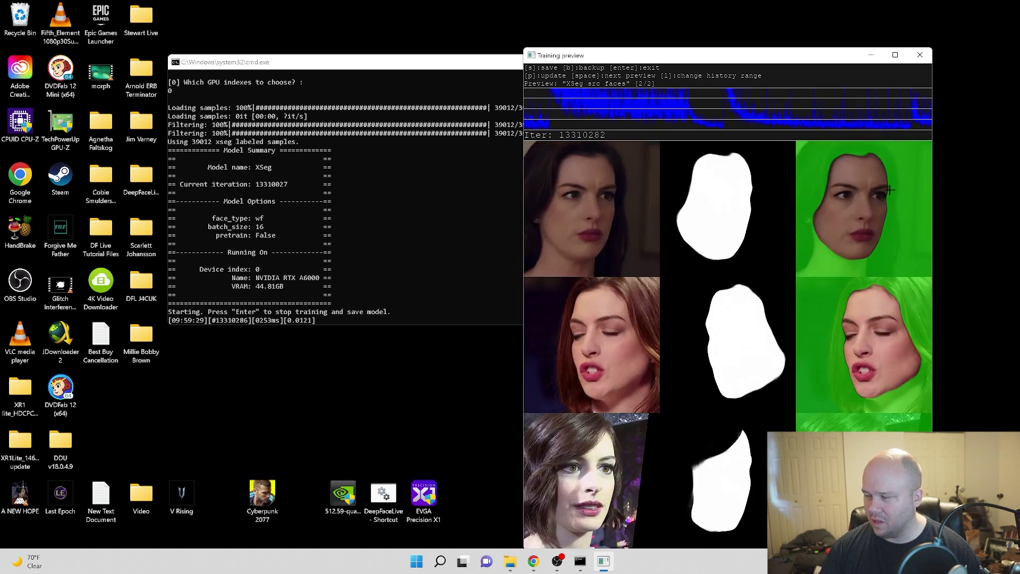
key("p")
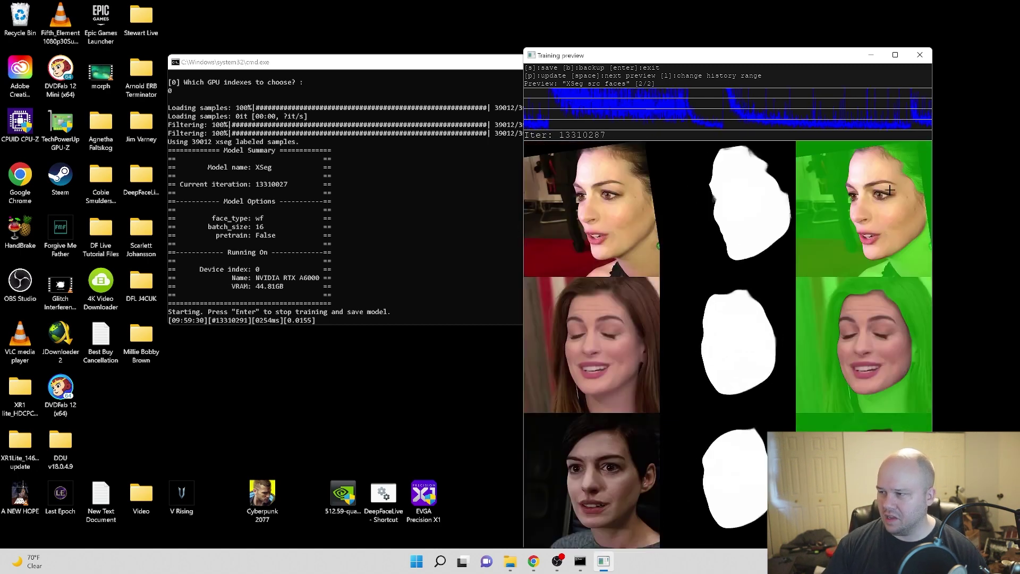
key("p")
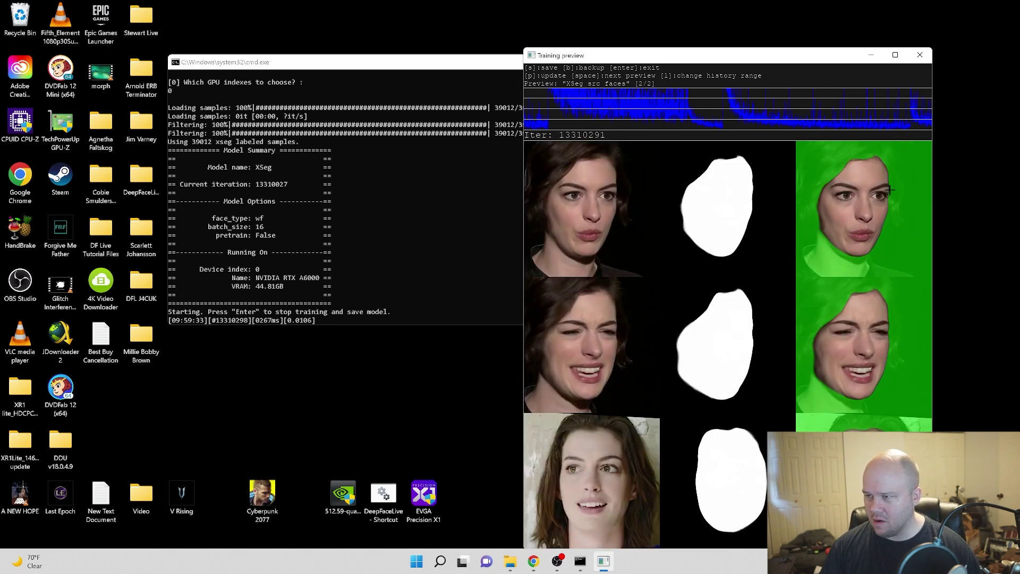
key("p")
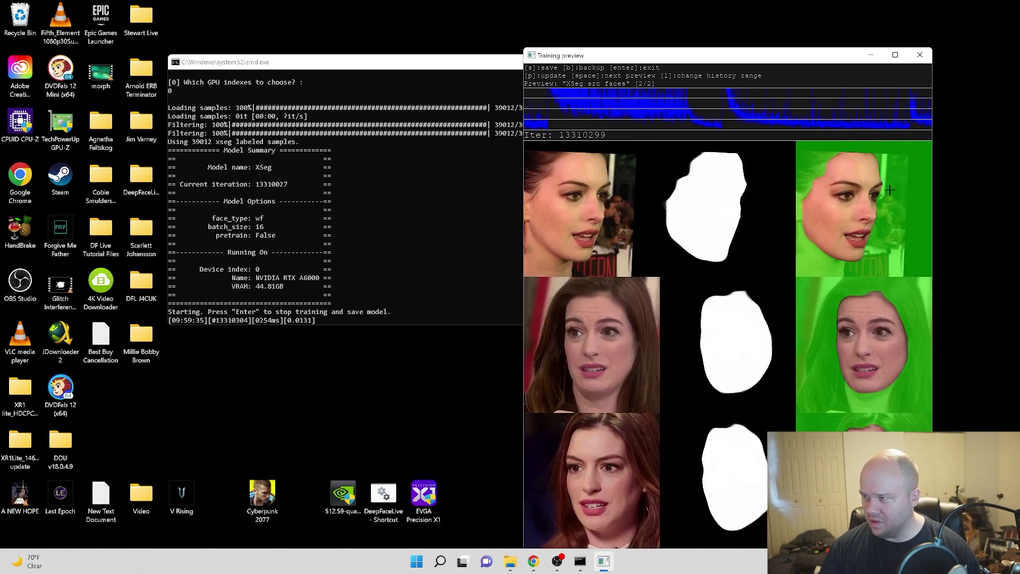
key("p")
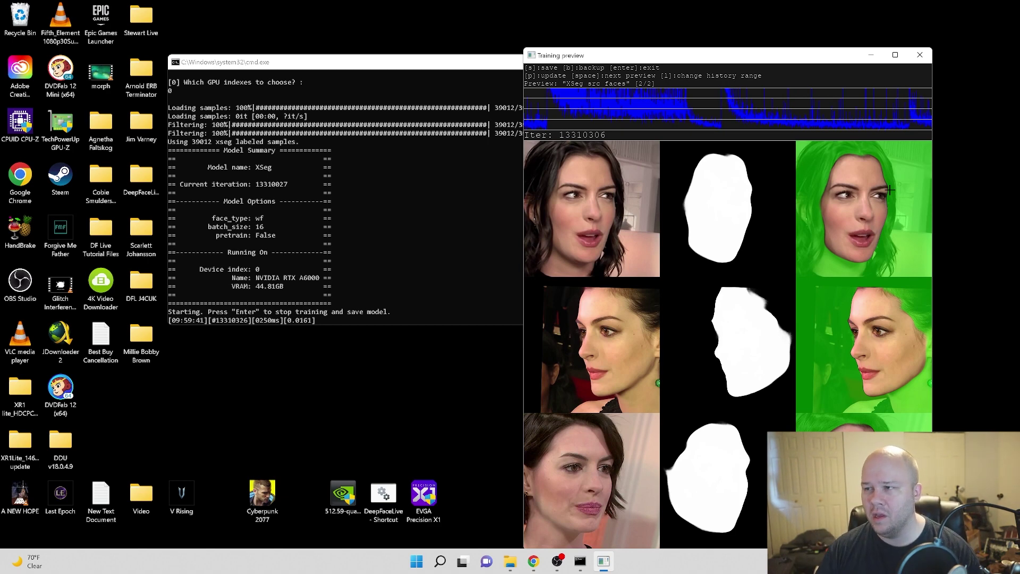
key("p")
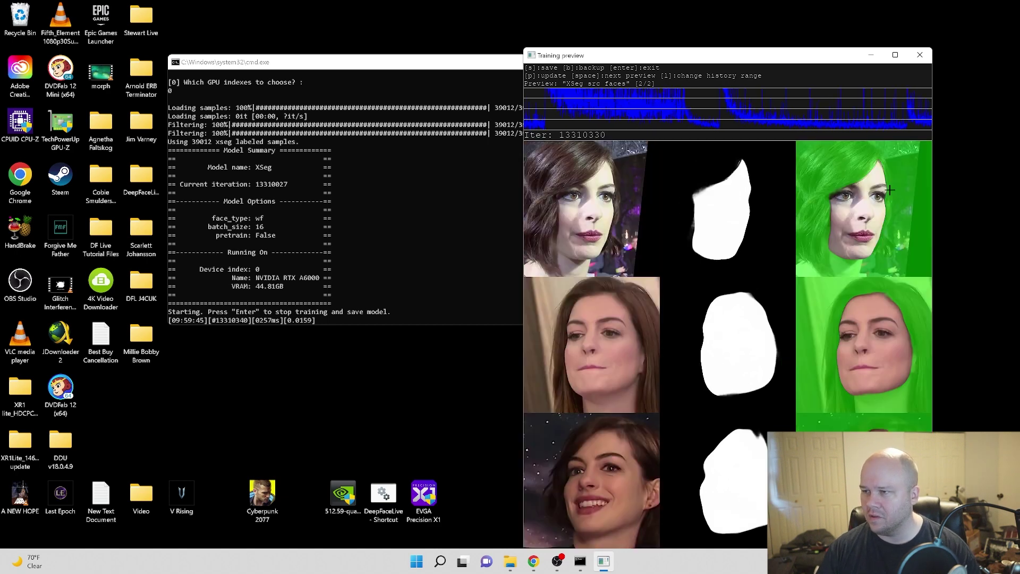
key("p")
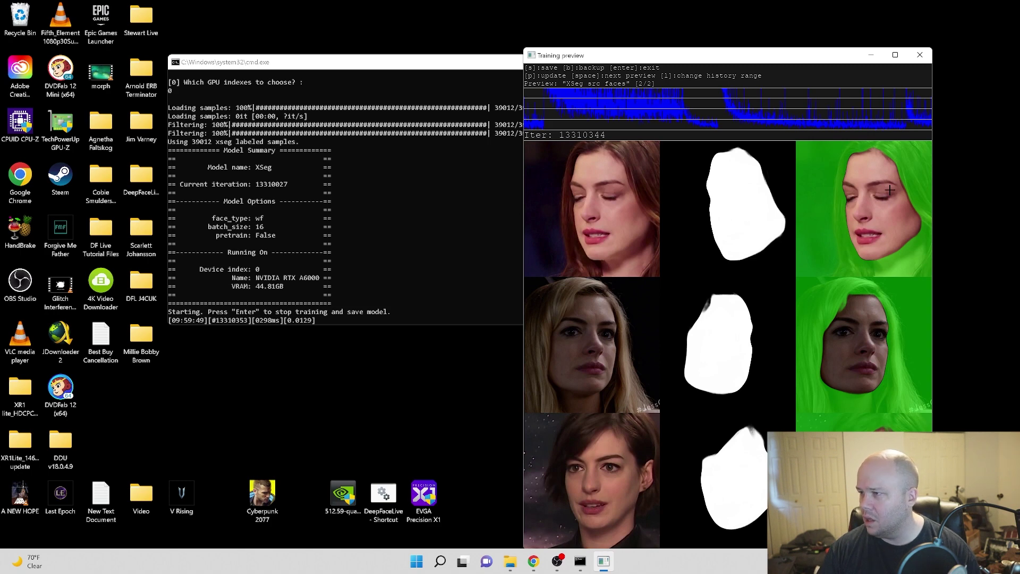
Step: Update the XSeg src faces preview with more samples and examine the masks on closed-eye, angled and profile faces
key("p")
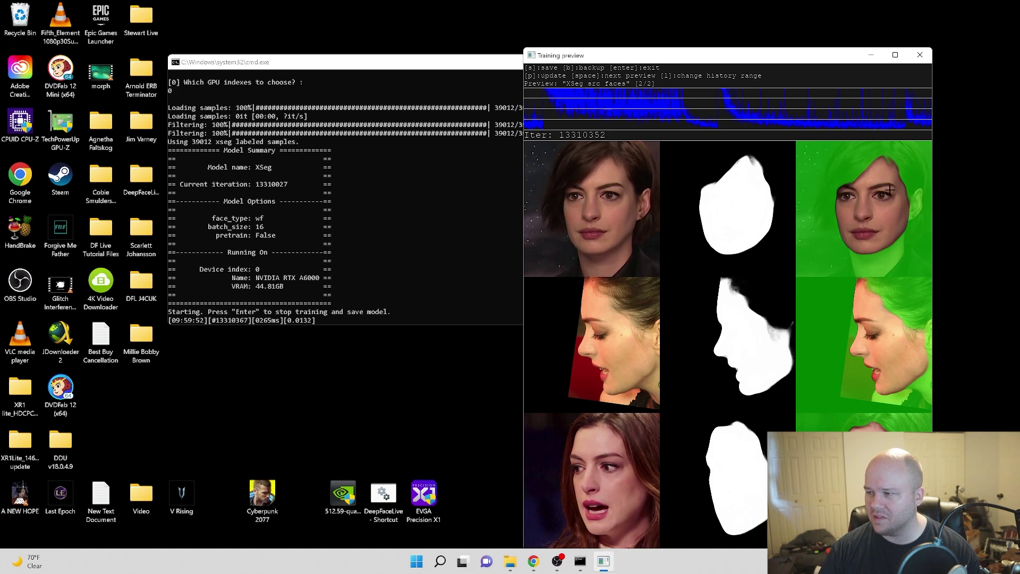
key("p")
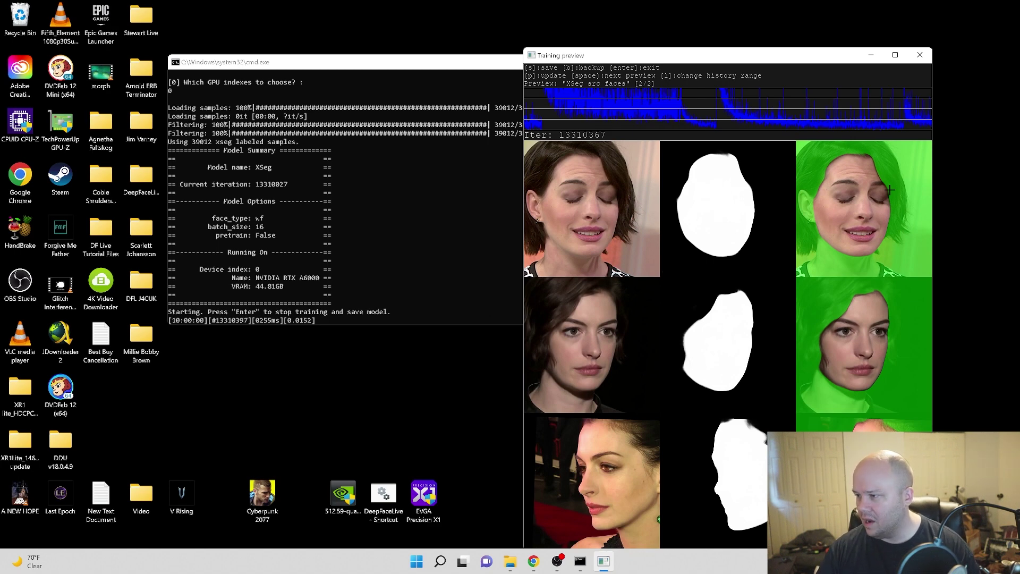
key("p")
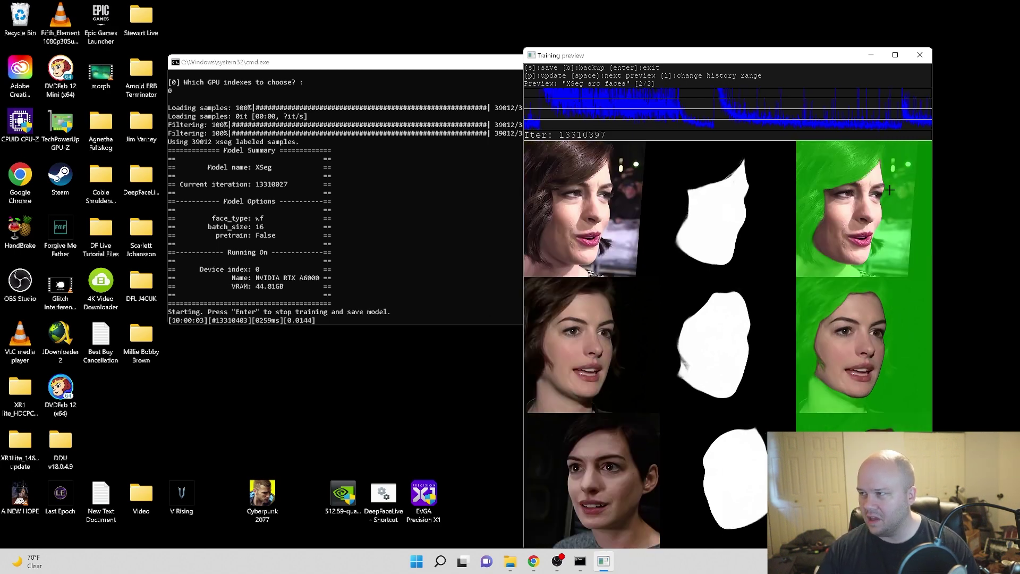
key("p")
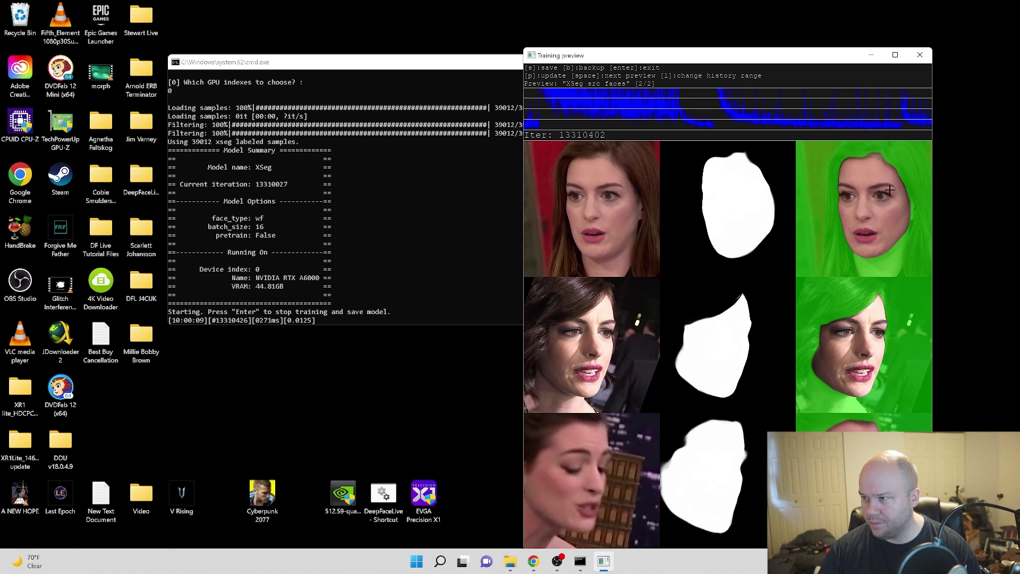
key("p")
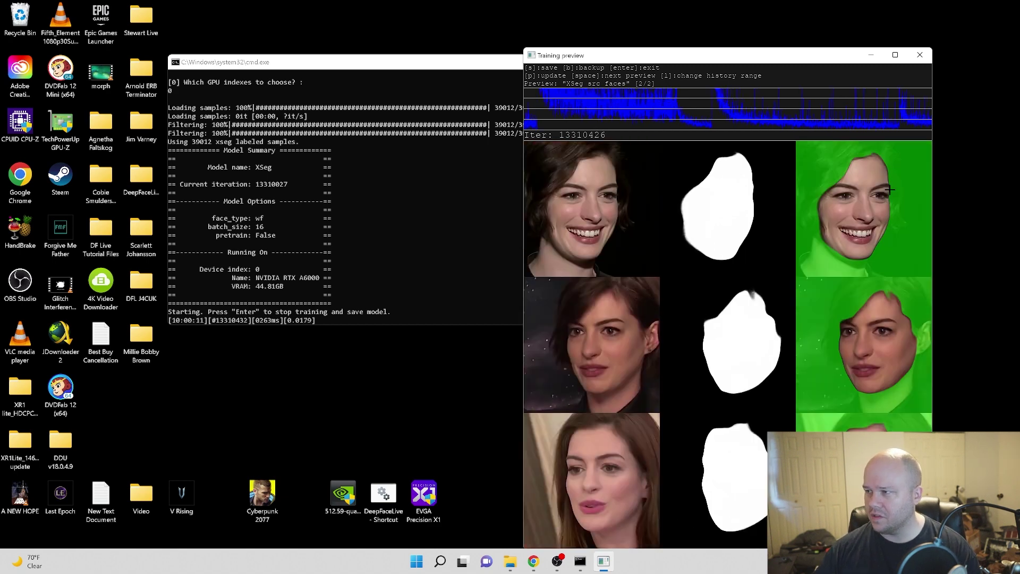
left_click(983, 273)
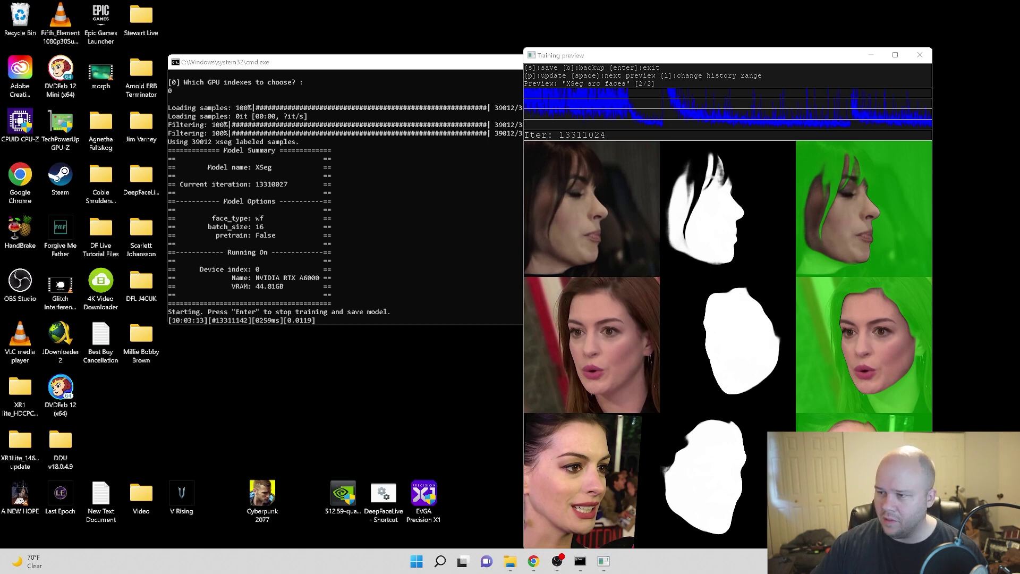
Step: After further training, update the XSeg src faces preview repeatedly and examine the masks around hands, loose hair and side profiles
left_click(738, 311)
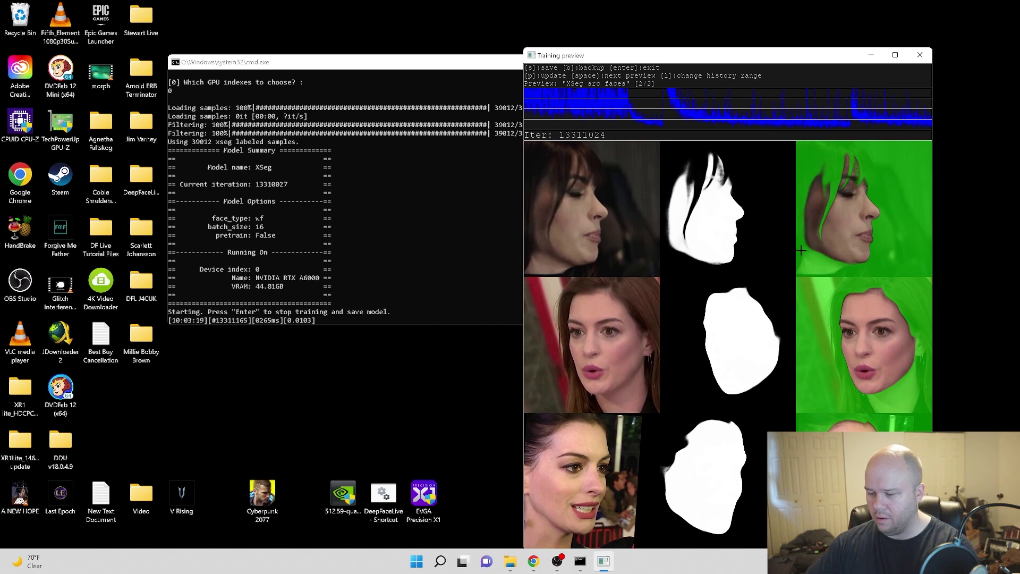
key("p")
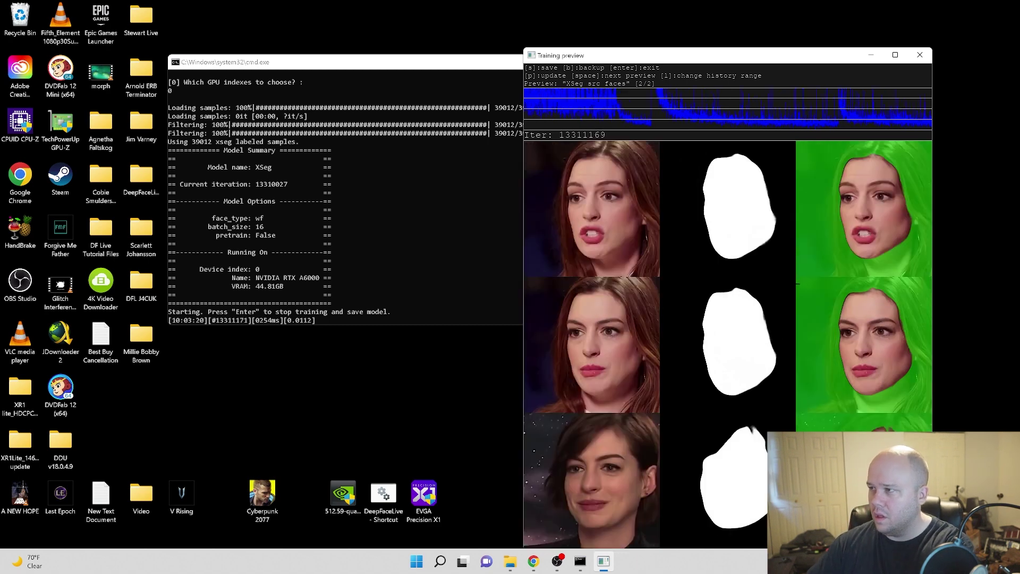
key("p")
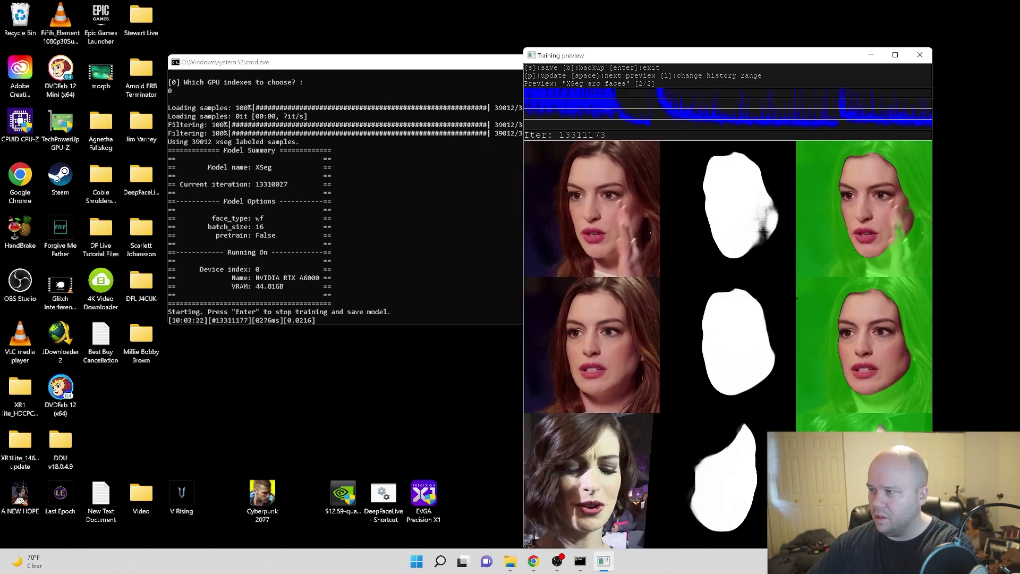
key("p")
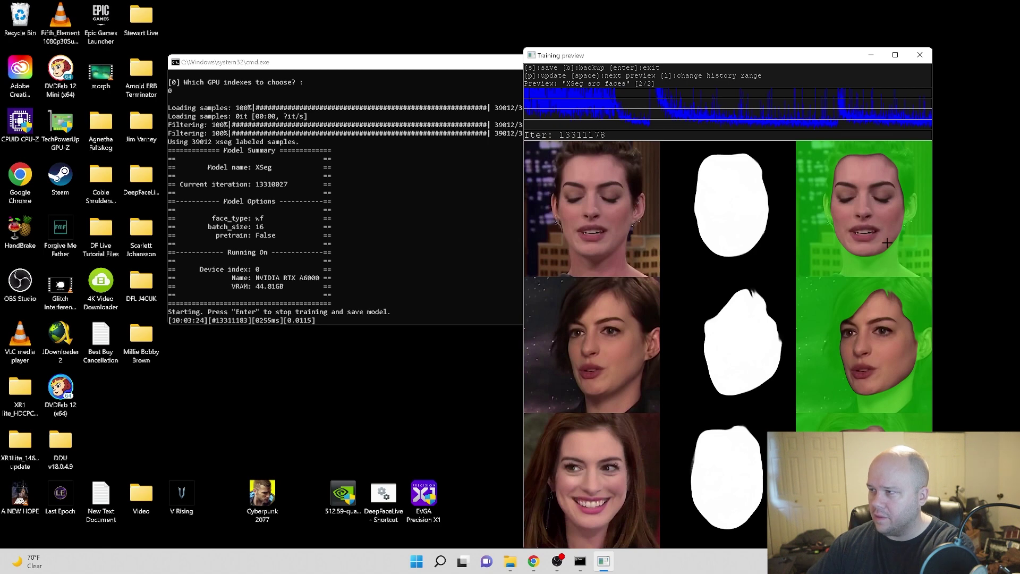
key("p")
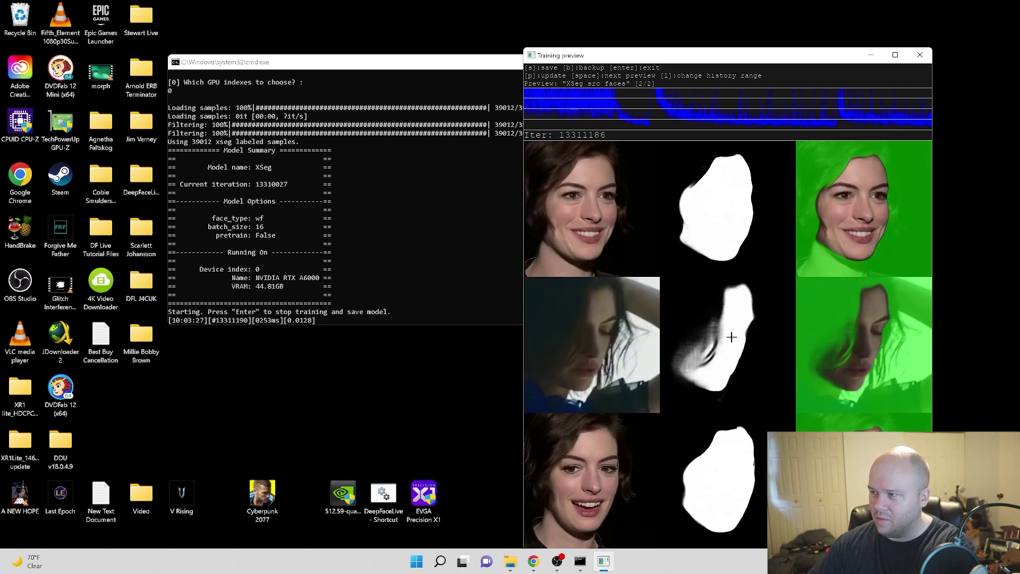
key("p")
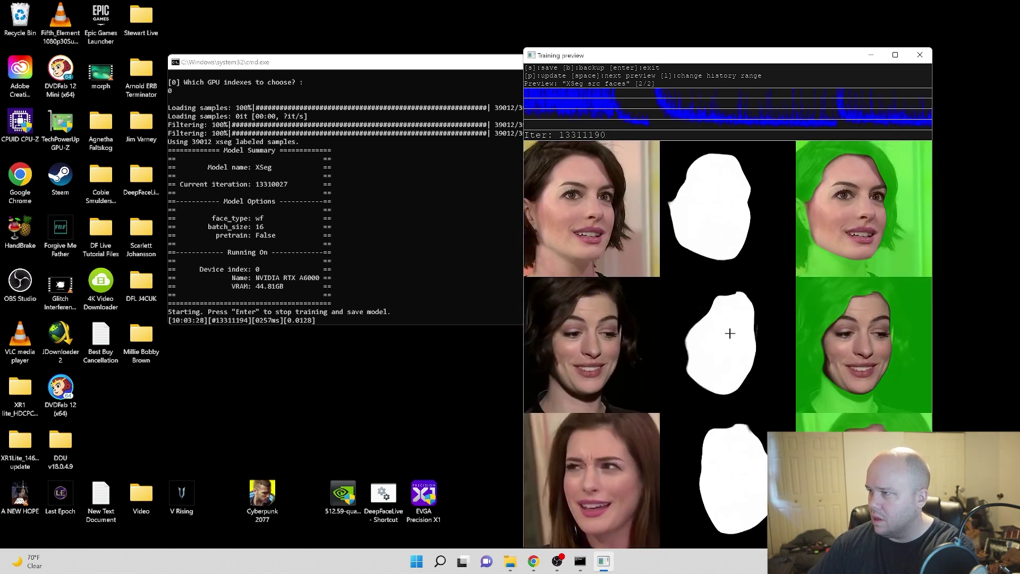
key("p")
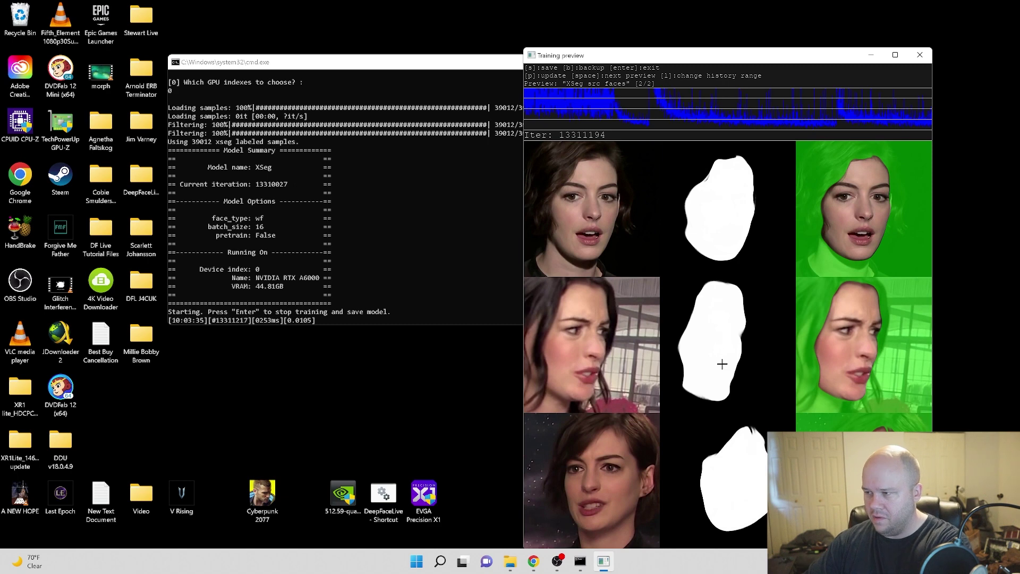
key("p")
key("p")
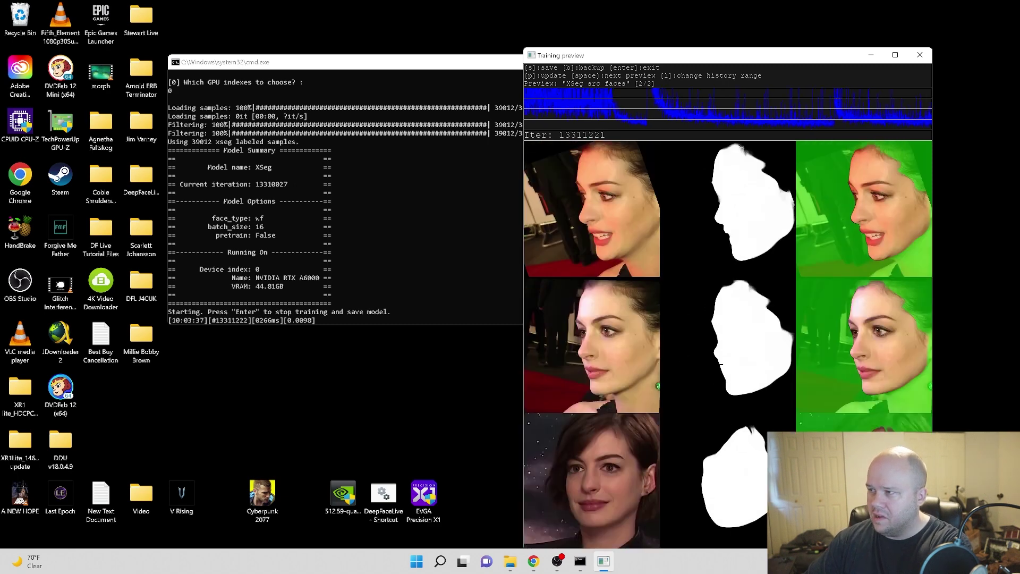
key("p")
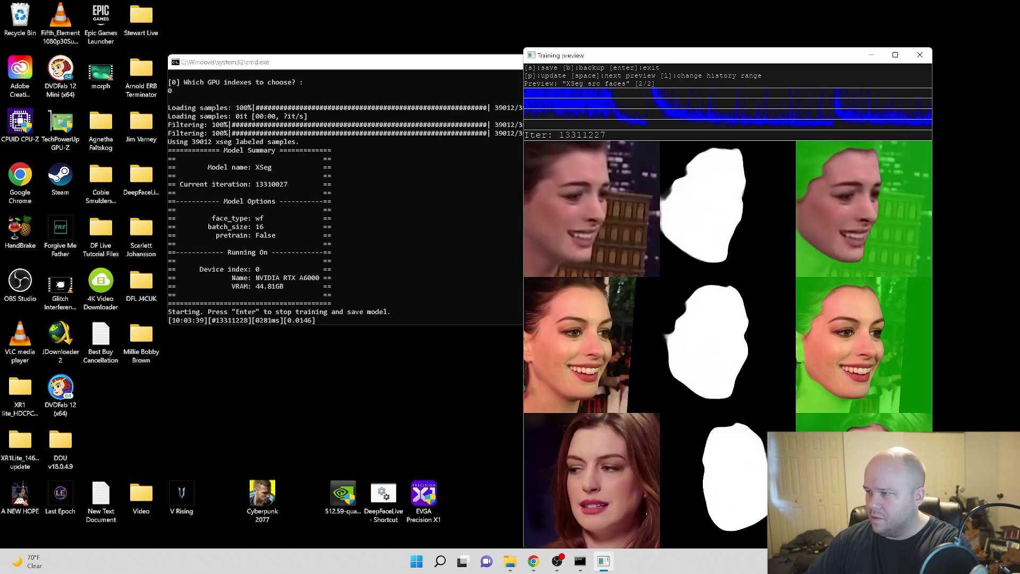
key("p")
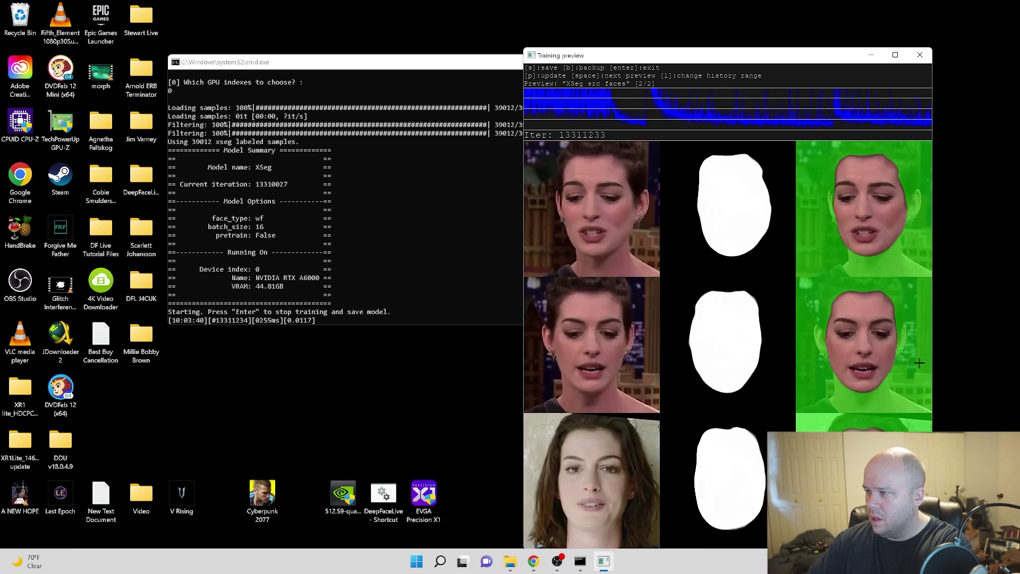
key("p")
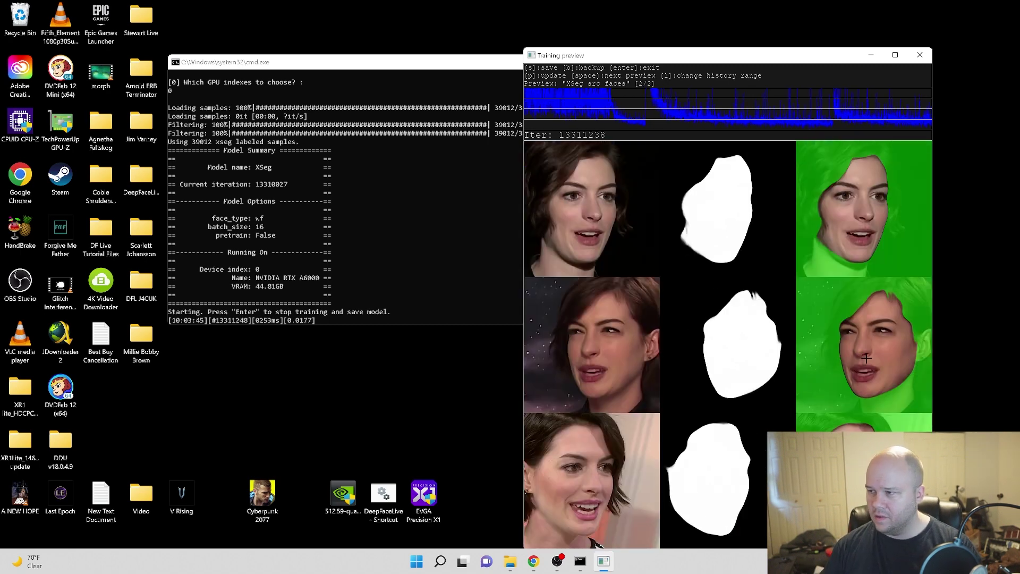
Step: Stop the XSeg training so the model is saved, and close the training console
key("Return")
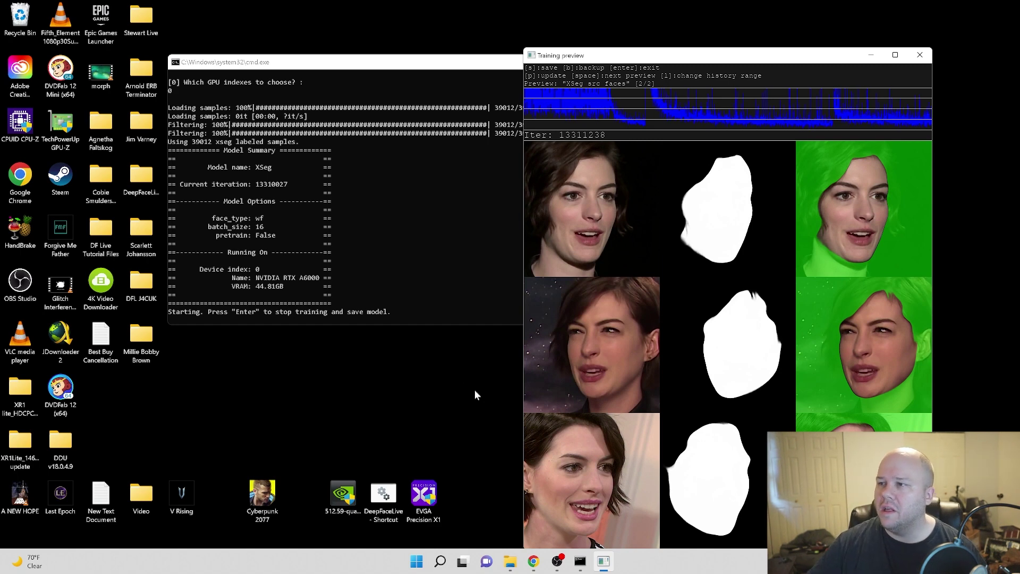
key("Return")
left_click_drag(381, 71, 402, 79)
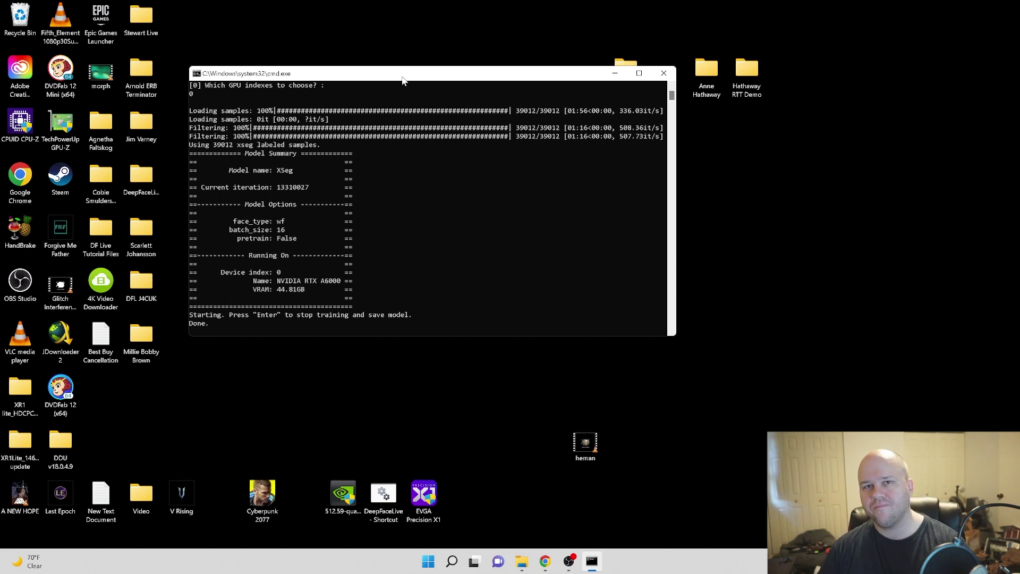
key("Return")
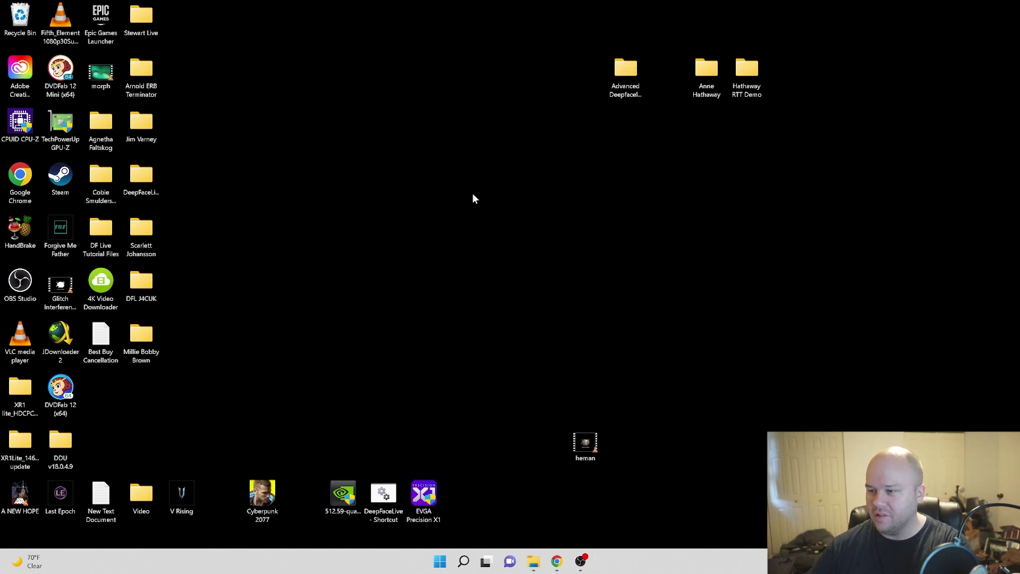
Step: Apply the trained XSeg mask to data_src from the Anne Hathaway folder using GPU index 0, and close the finished console
mouse_move(533, 561)
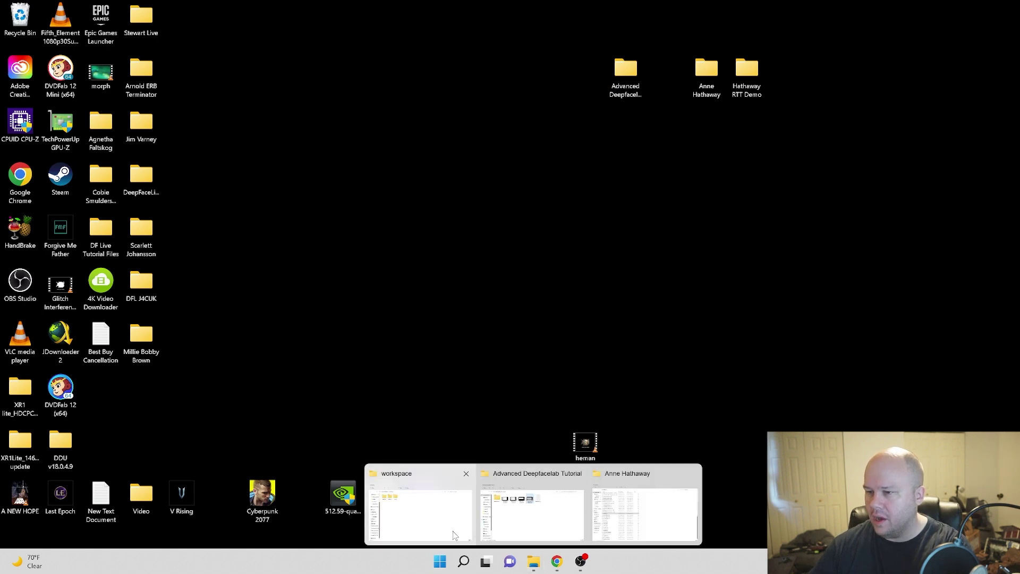
left_click(644, 512)
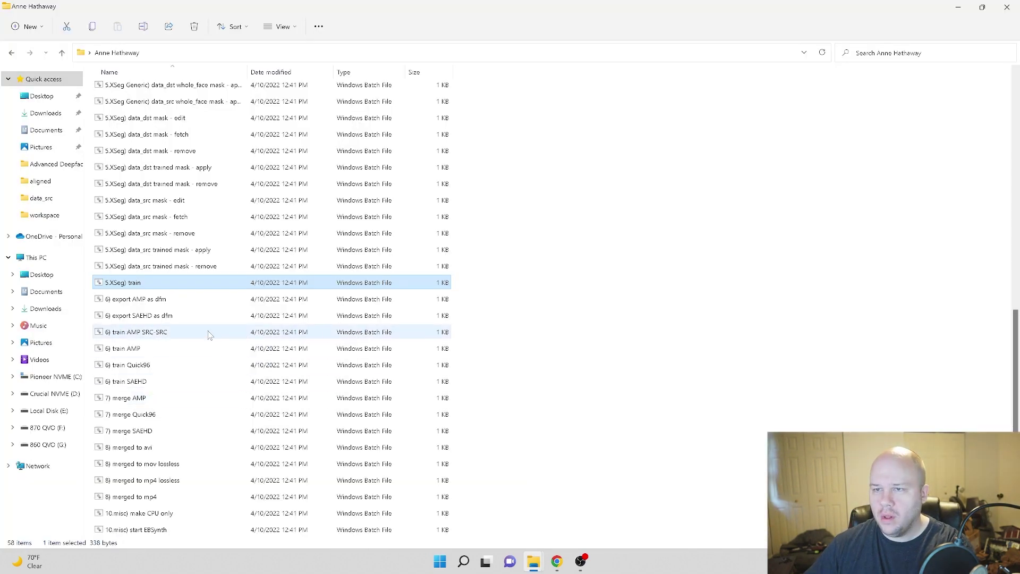
double_click(173, 250)
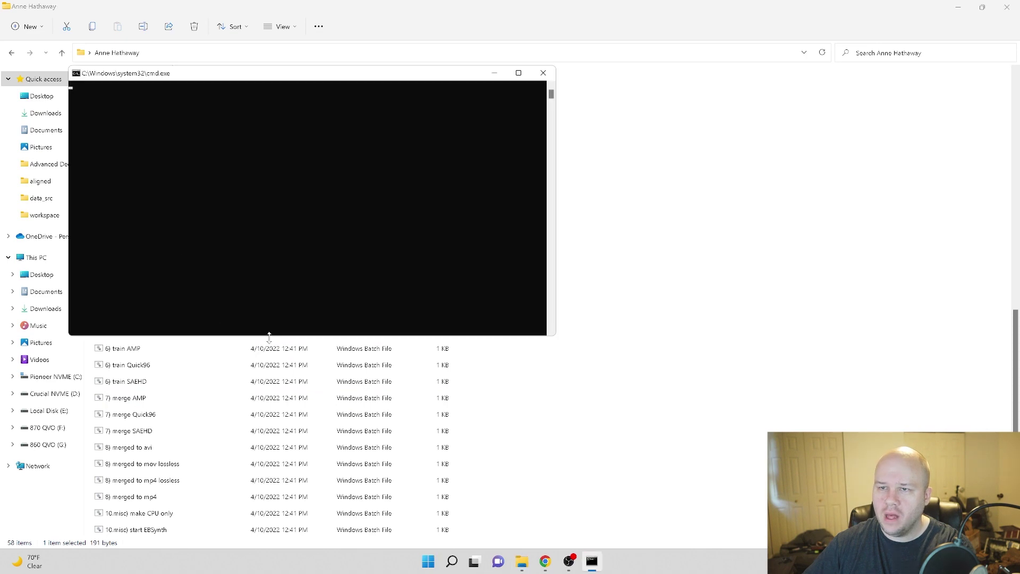
left_click_drag(305, 79, 539, 136)
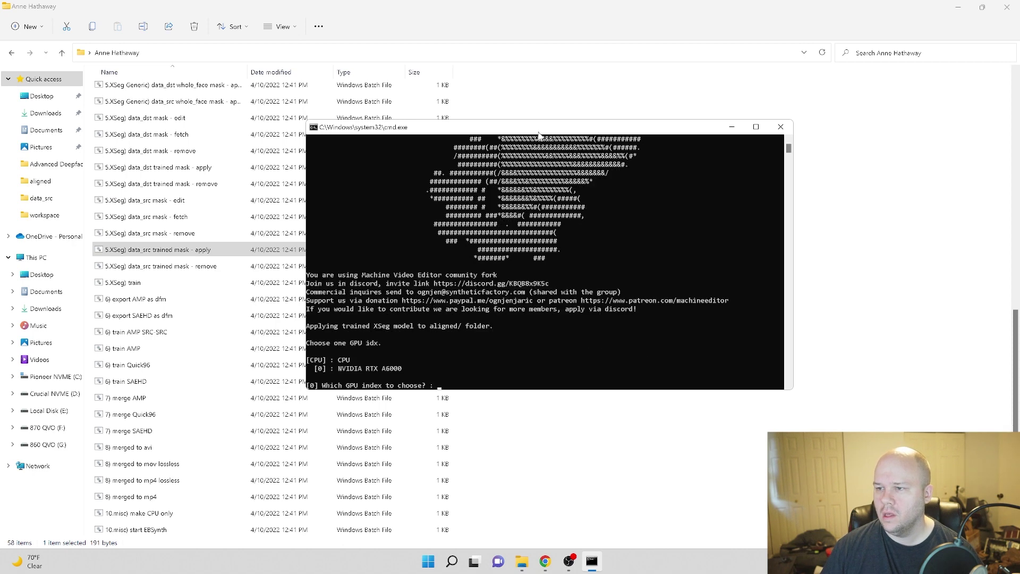
key("Return")
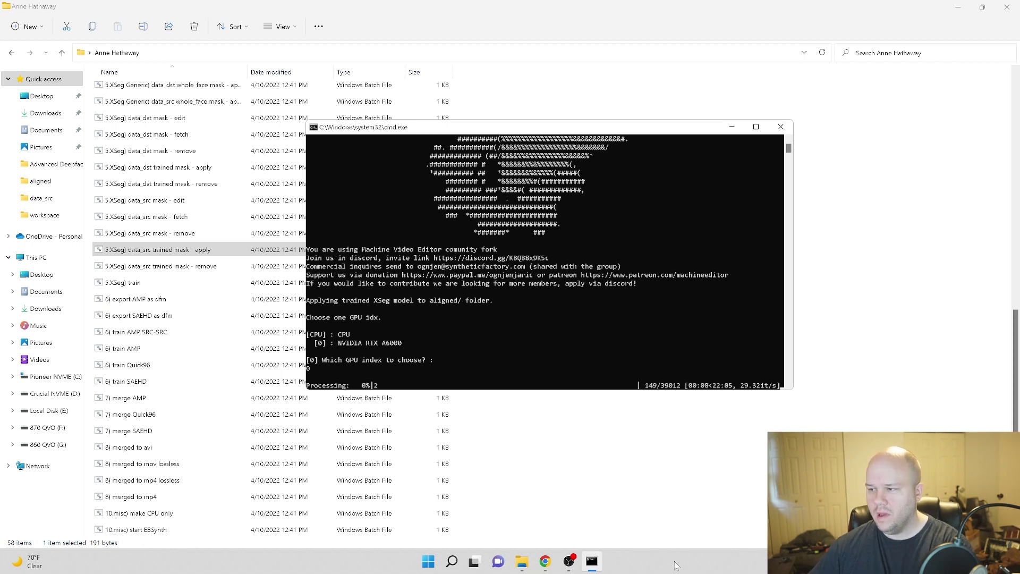
left_click(675, 564)
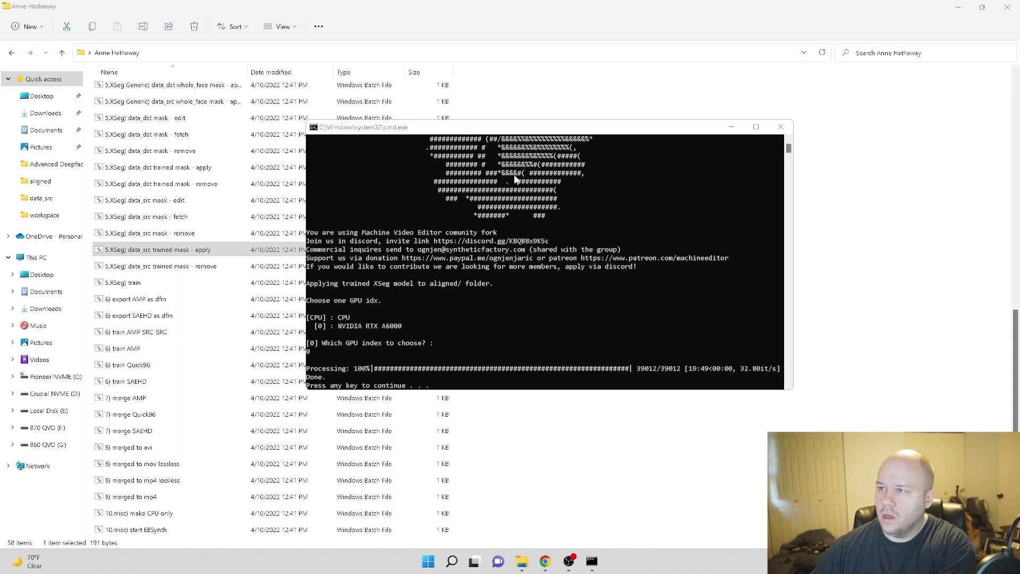
left_click(530, 133)
key("Return")
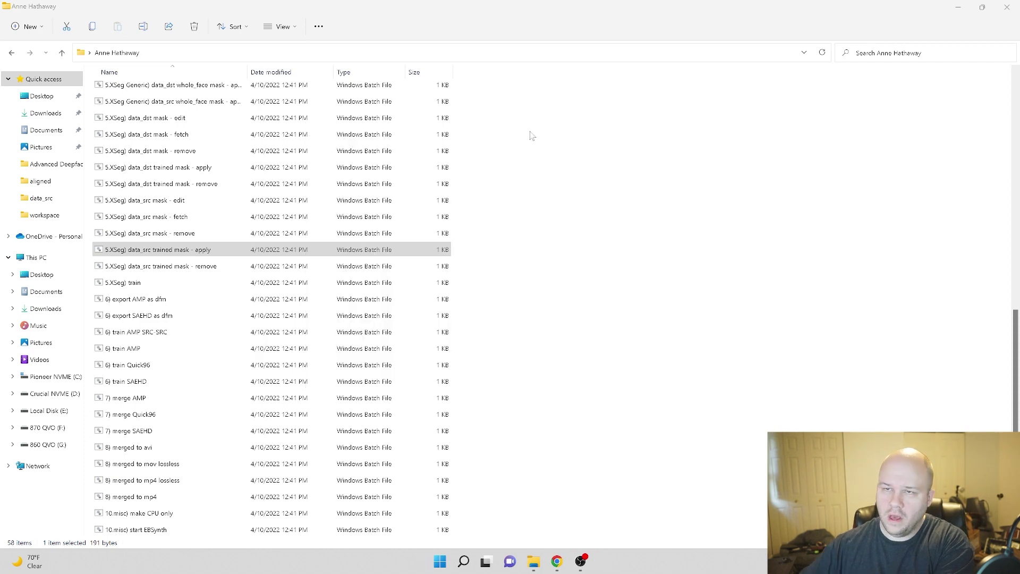
Step: Run the data_src sort from the Anne Hathaway folder using method 2, face yaw direction
scroll(219, 254, "up", 1)
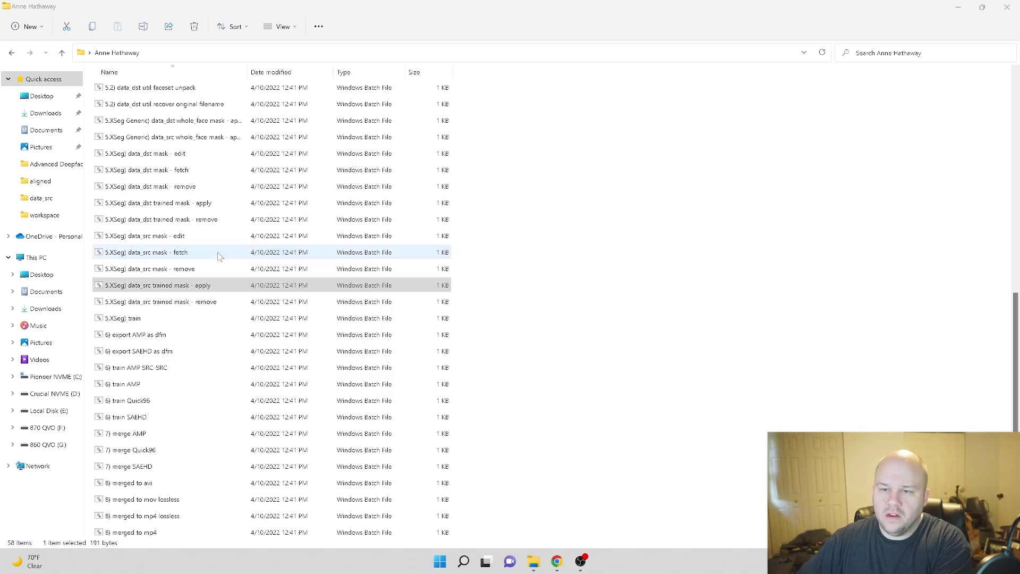
scroll(207, 291, "up", 5)
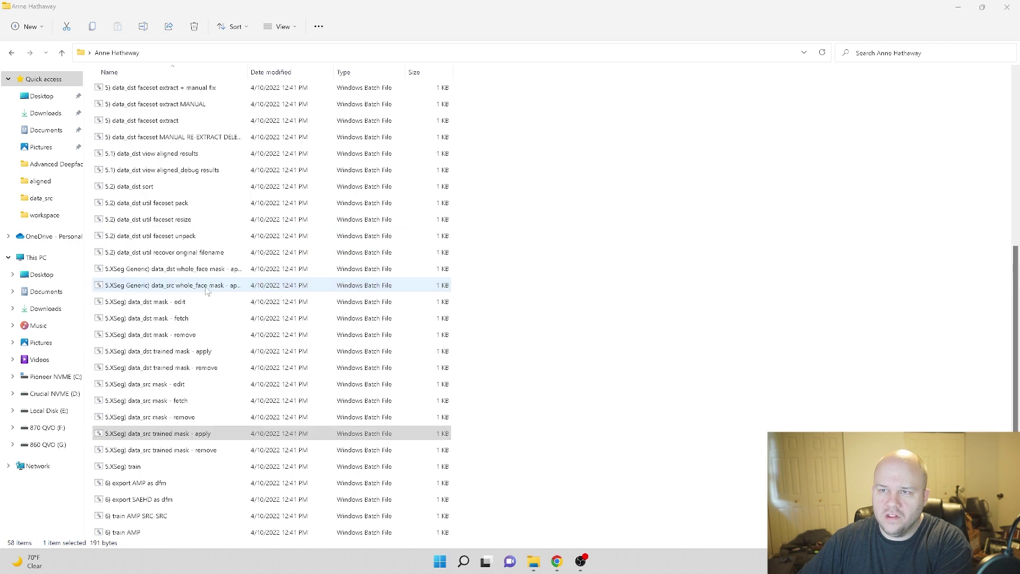
scroll(207, 291, "up", 5)
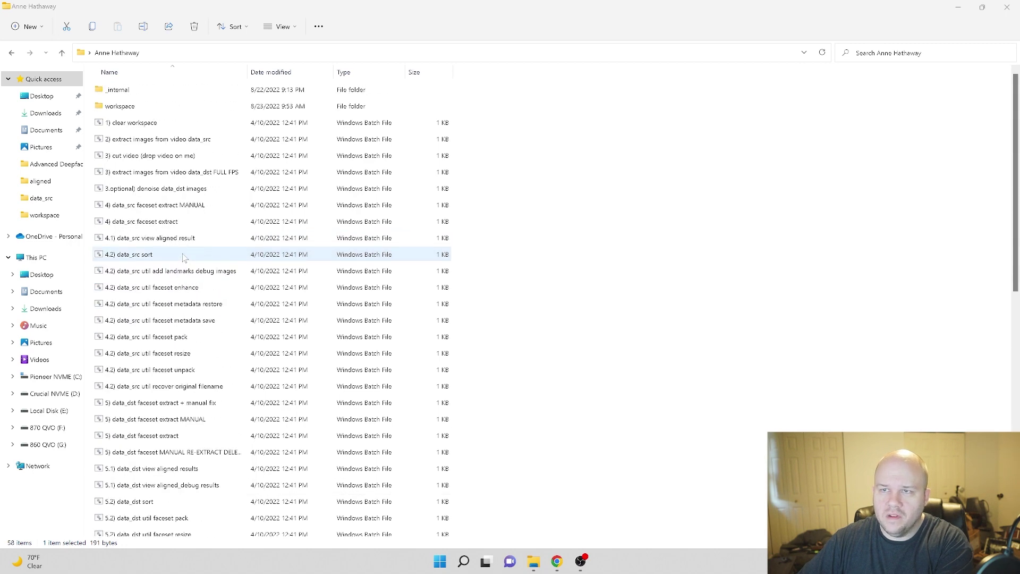
double_click(159, 258)
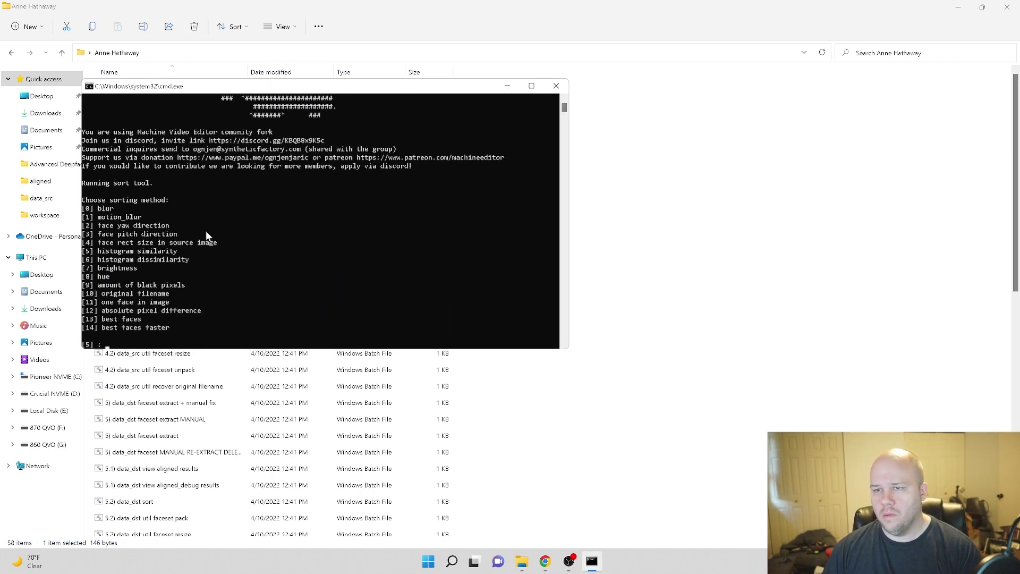
type("2")
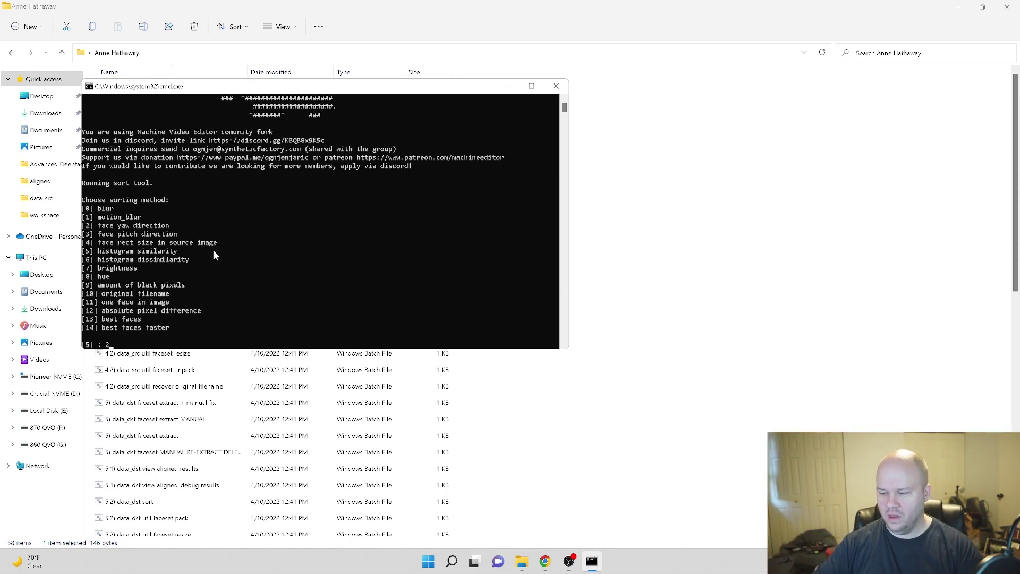
key("Return")
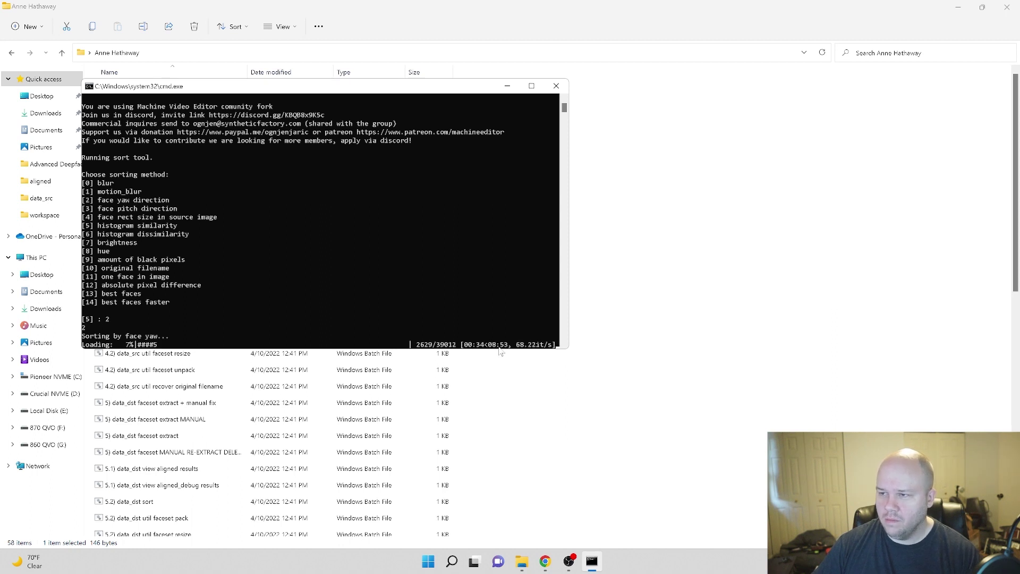
left_click(657, 563)
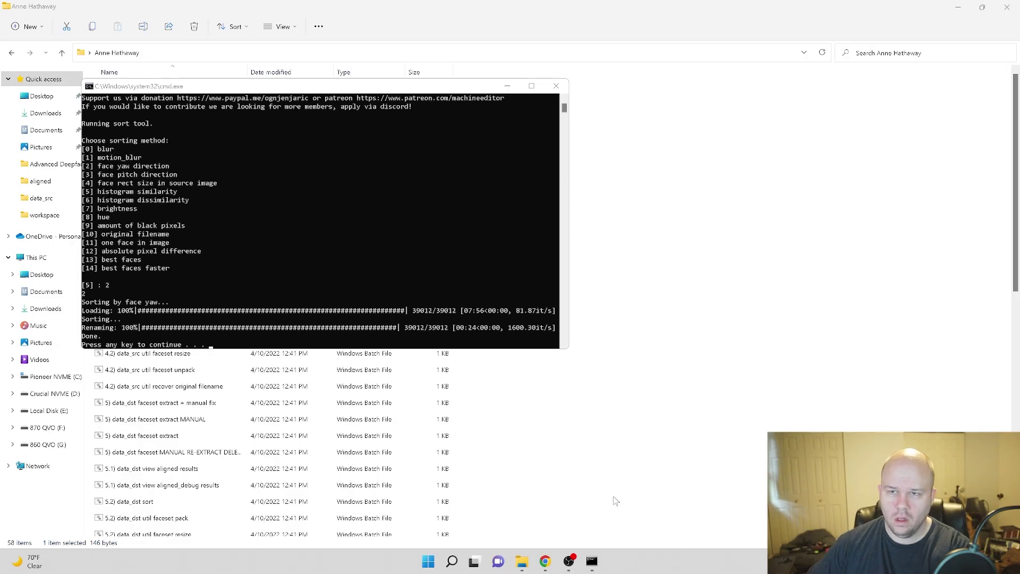
left_click_drag(400, 86, 414, 95)
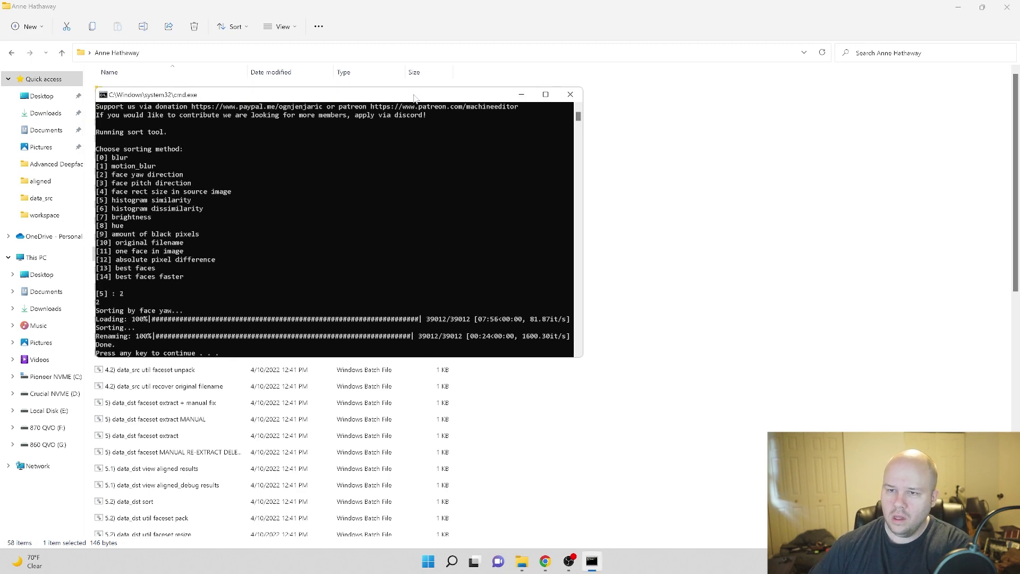
Step: Close the finished sort console and open the aligned folder inside the workspace's data_src folder
key("Return")
double_click(193, 105)
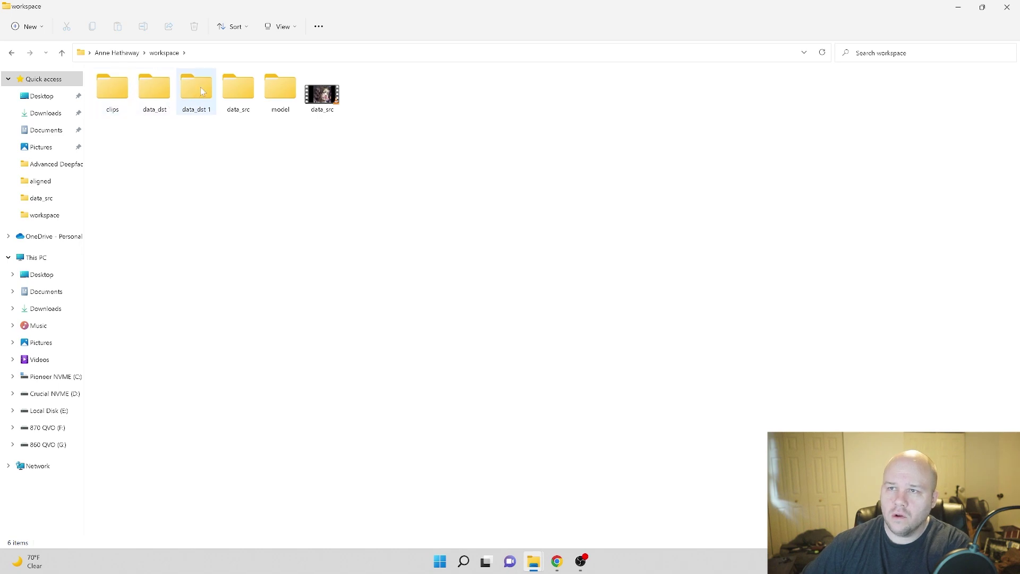
double_click(237, 89)
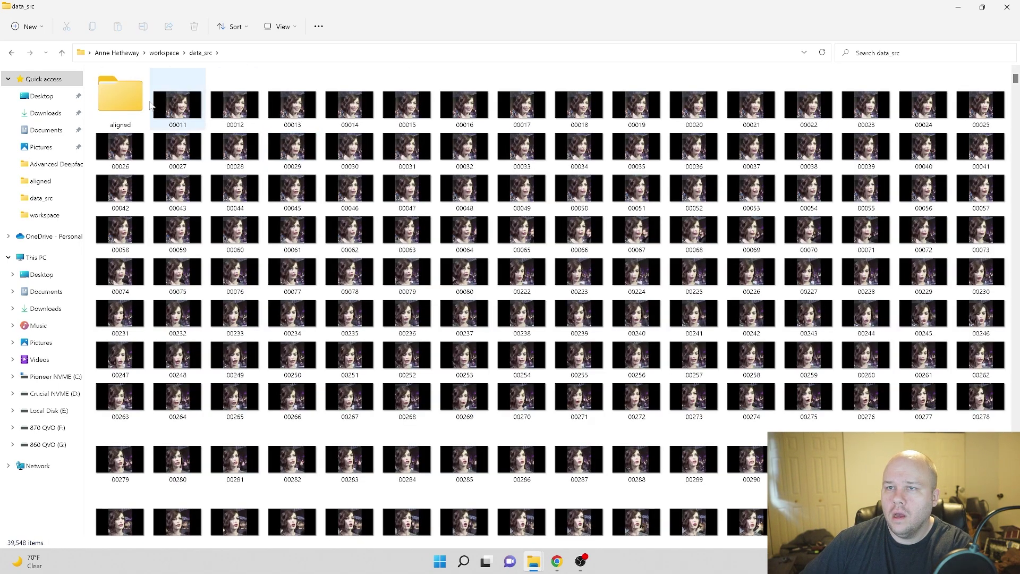
double_click(125, 98)
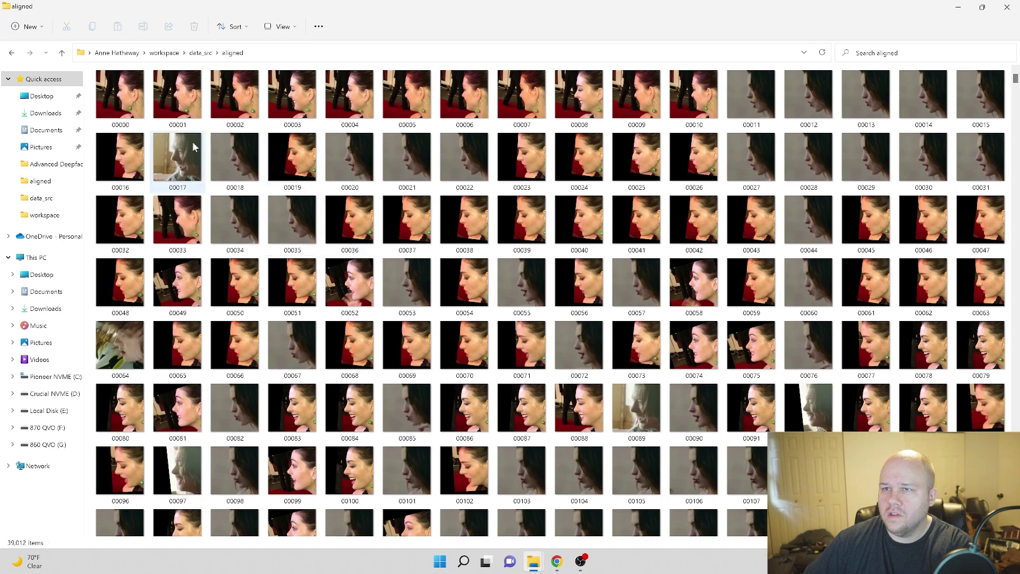
Step: Look through the sorted source faces from the first profile images to the end of the faceset to check the yaw order
scroll(347, 239, "down", 5)
scroll(346, 239, "down", 15)
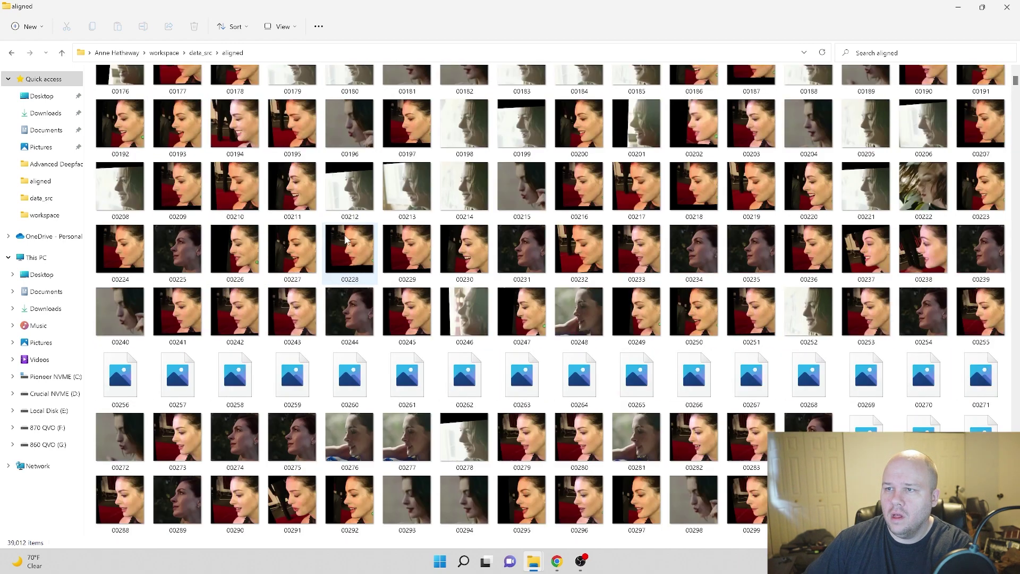
scroll(348, 242, "down", 18)
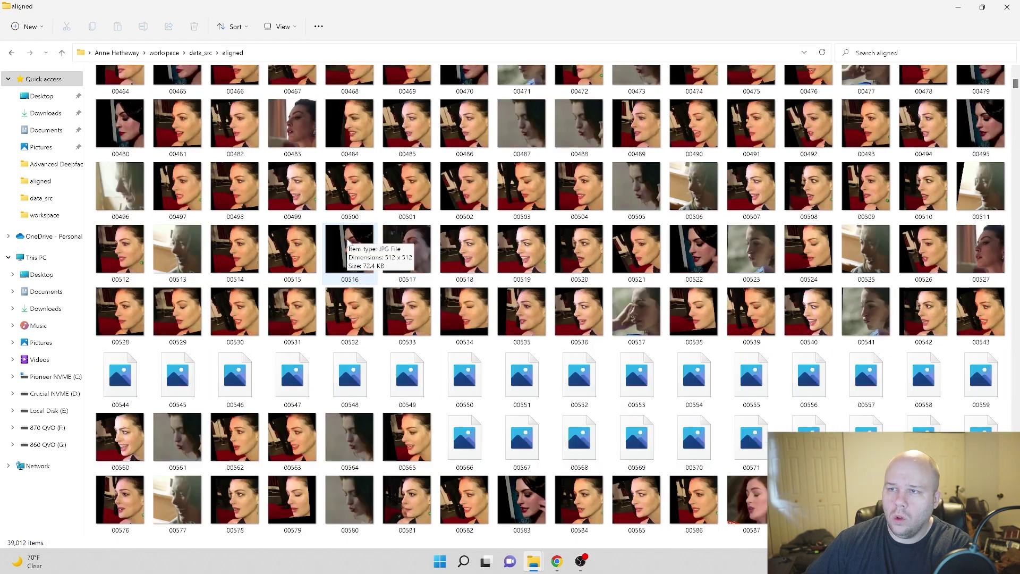
scroll(371, 255, "down", 20)
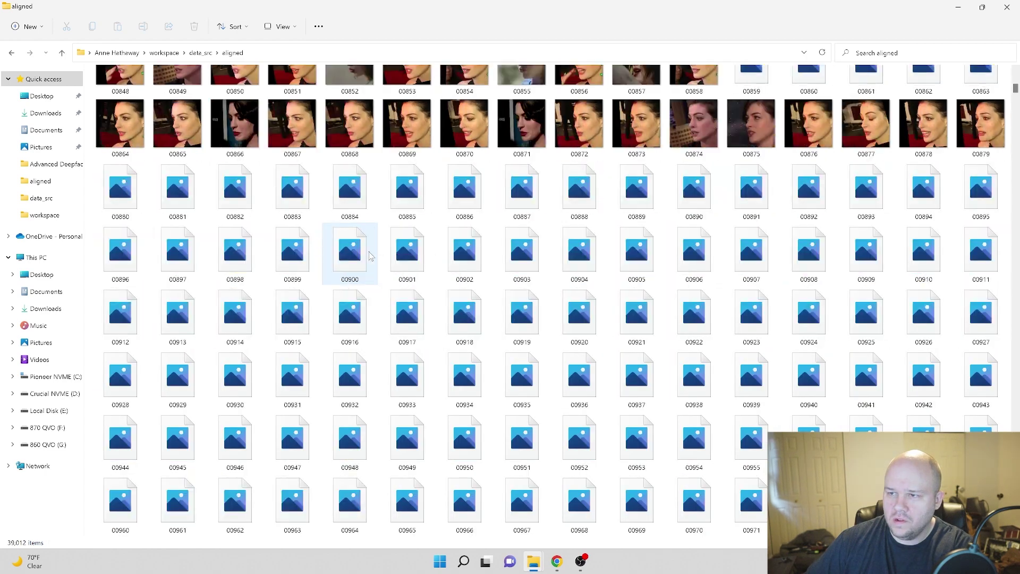
scroll(372, 261, "down", 20)
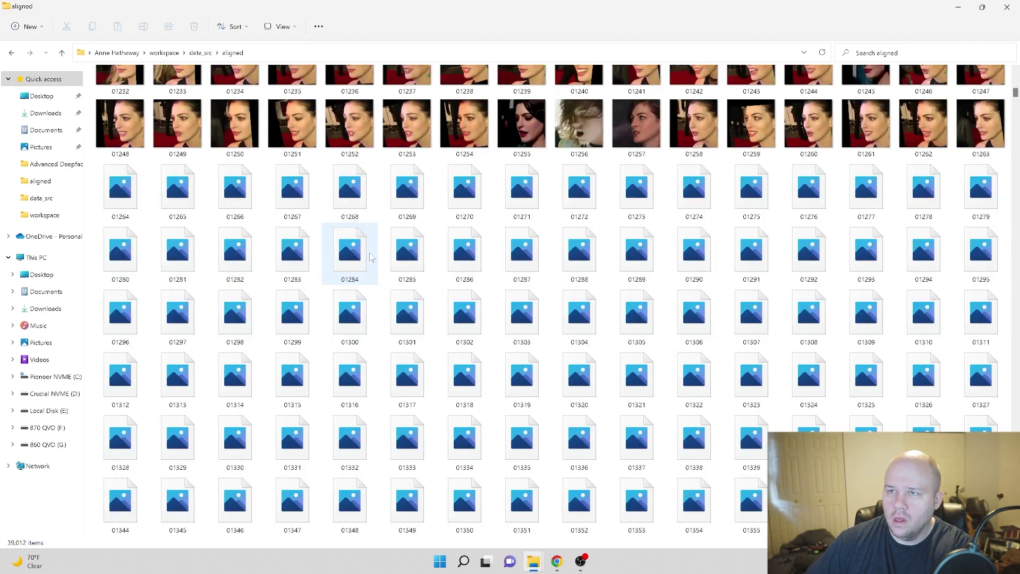
scroll(374, 276, "down", 20)
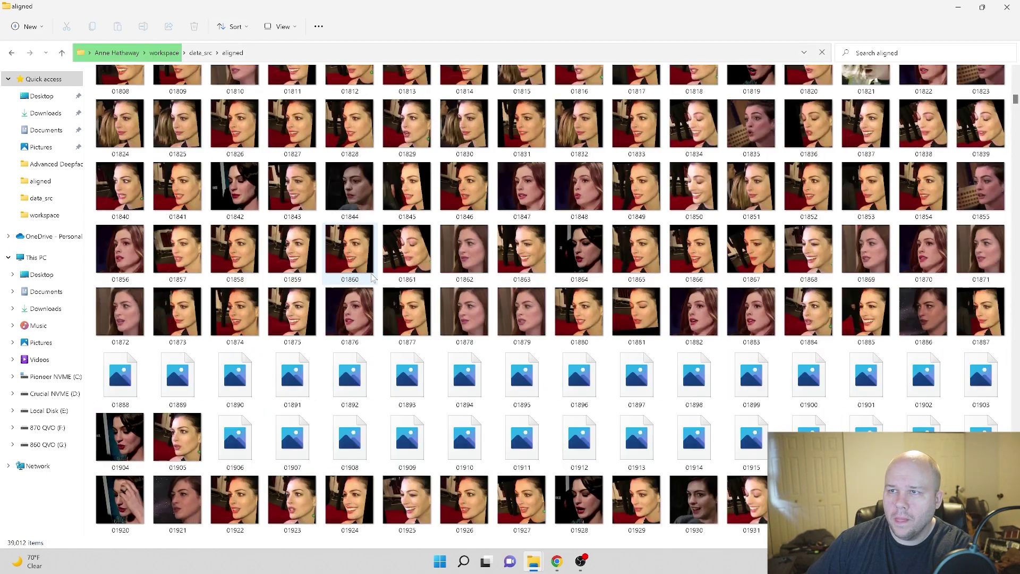
scroll(376, 300, "down", 20)
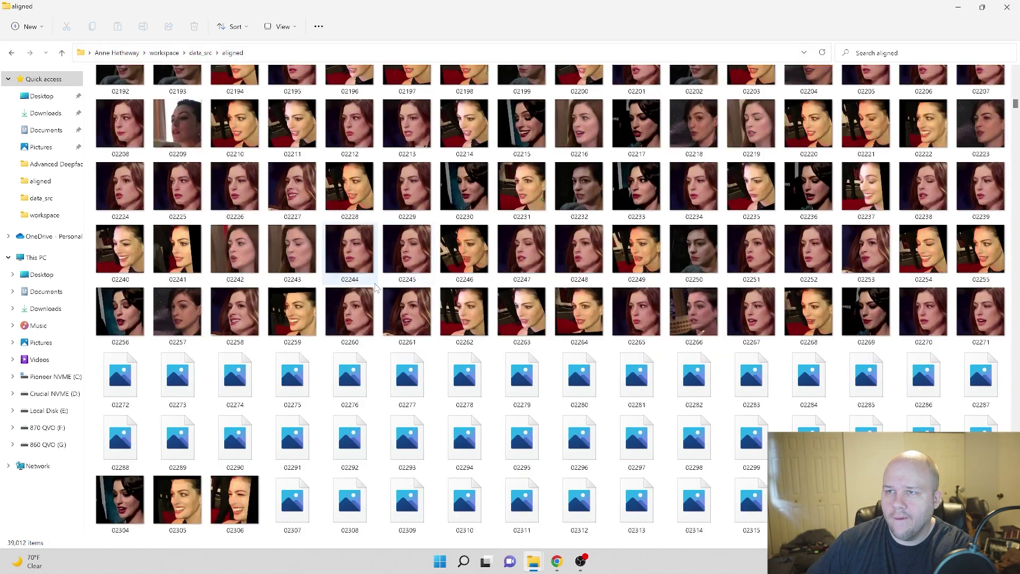
scroll(375, 310, "down", 9)
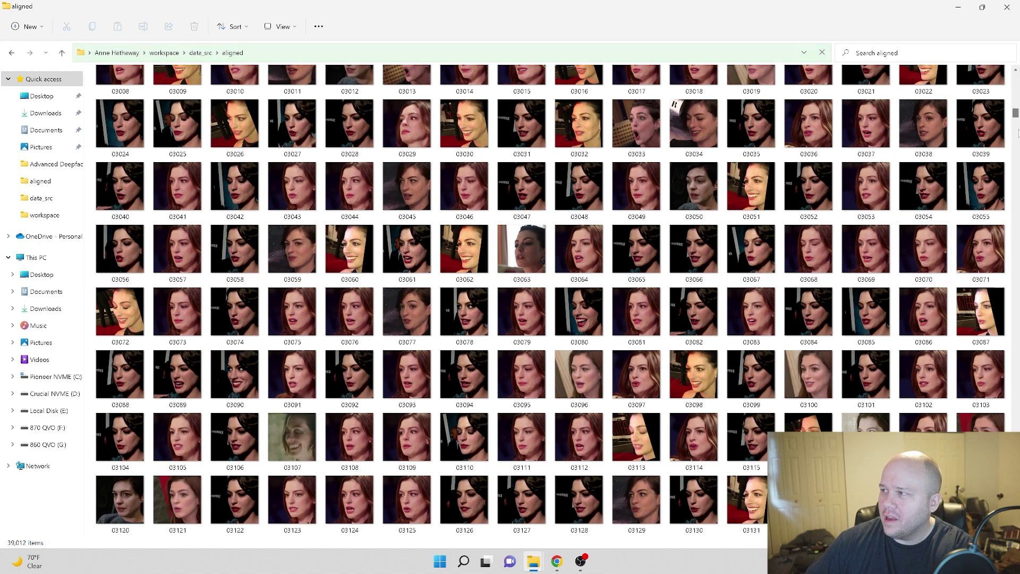
left_click_drag(1015, 129, 1015, 140)
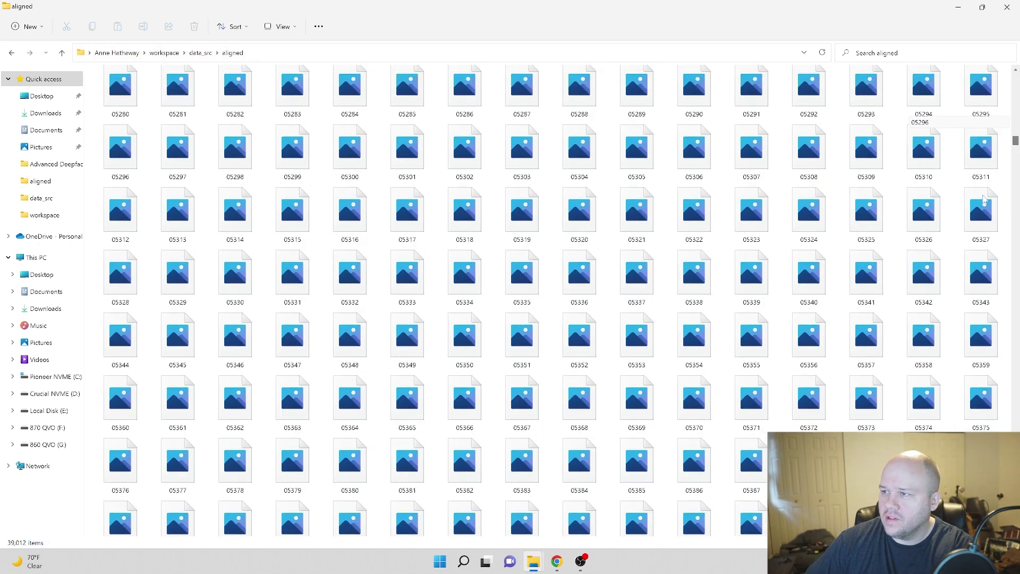
scroll(763, 272, "down", 15)
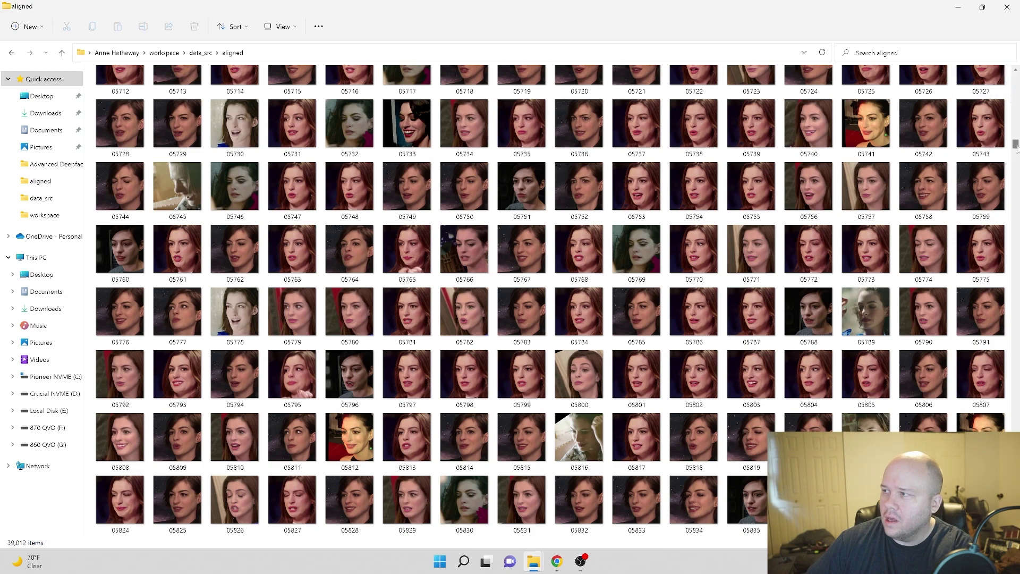
left_click_drag(1015, 144, 1015, 531)
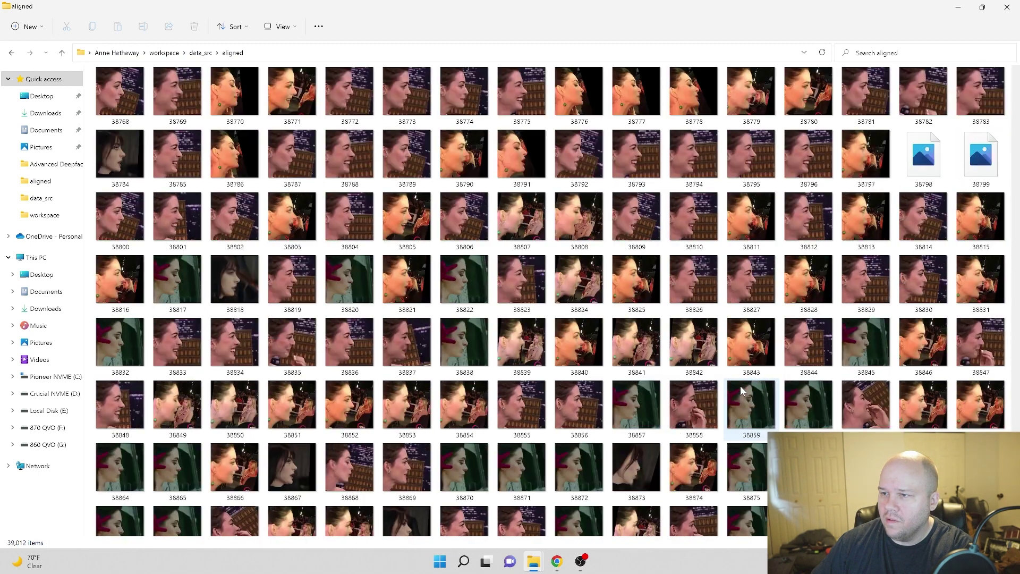
Step: Examine the opposite side-profile faces backwards from the end of the sorted source faceset
scroll(740, 387, "up", 6)
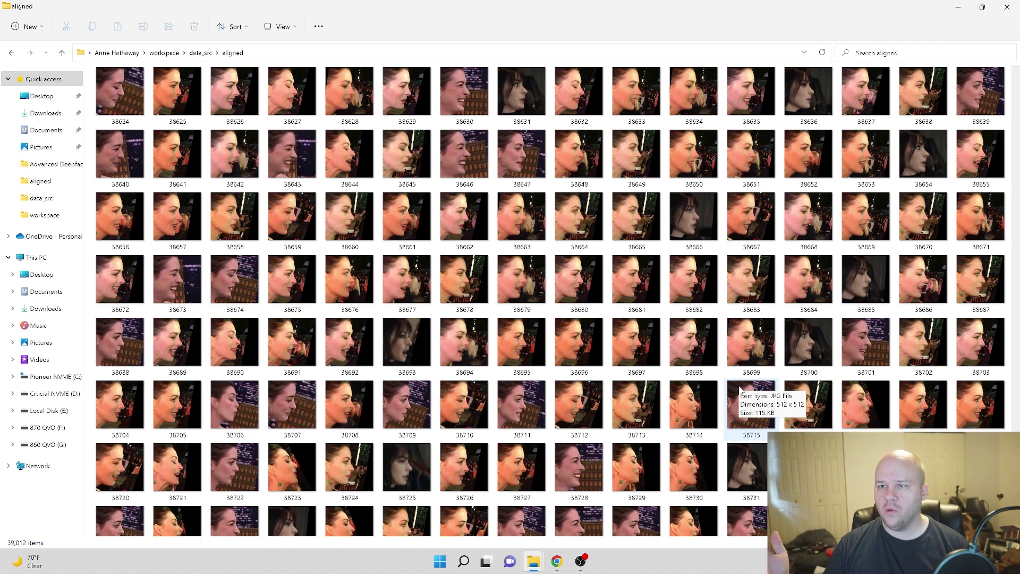
scroll(737, 389, "up", 5)
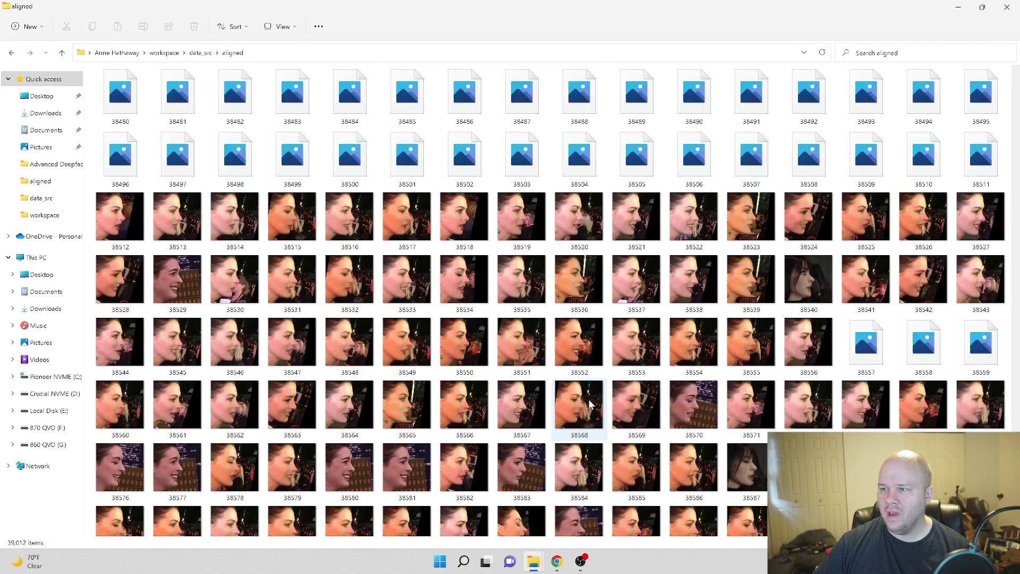
scroll(551, 382, "up", 1)
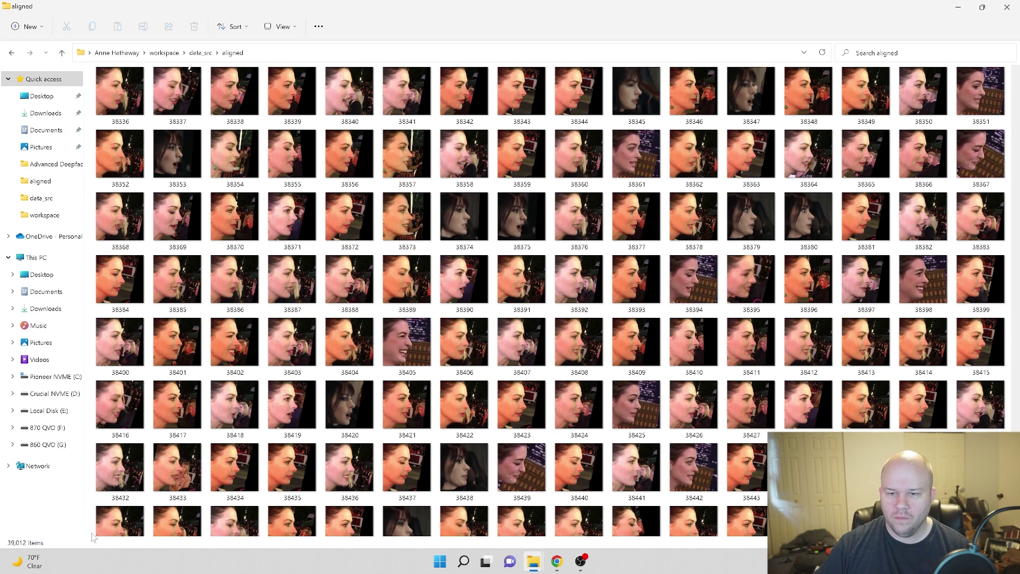
scroll(449, 385, "up", 10)
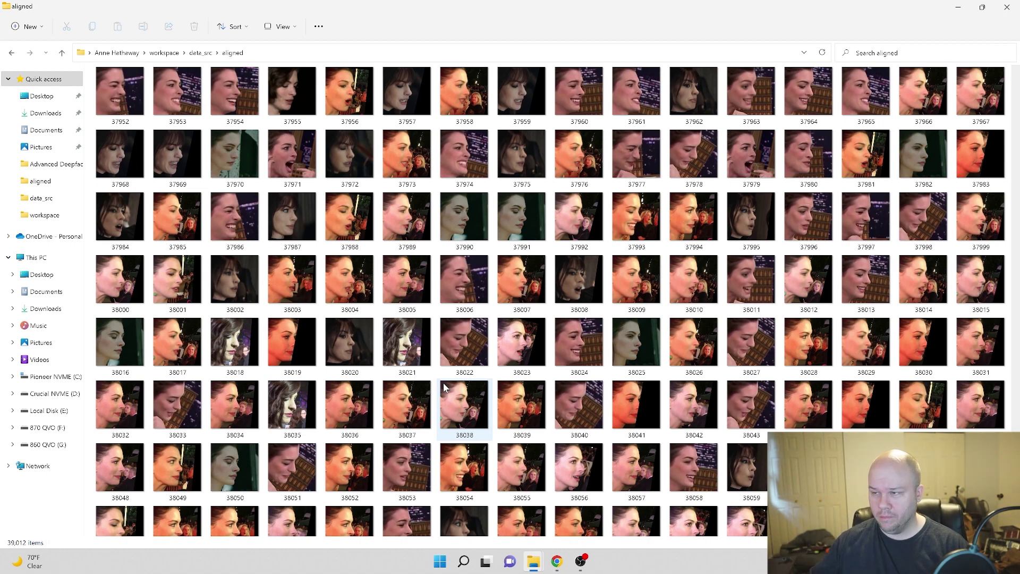
scroll(453, 386, "up", 6)
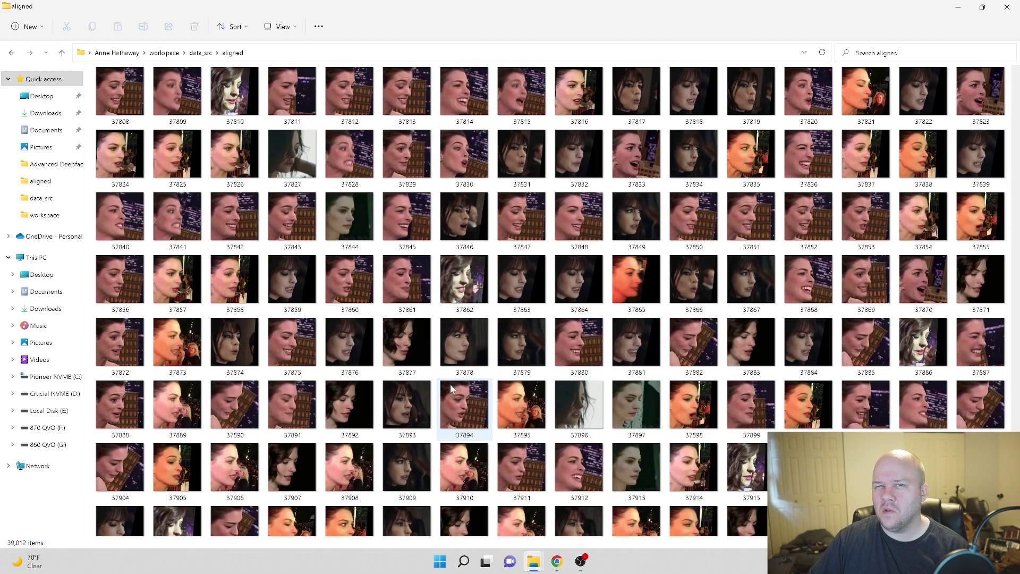
scroll(430, 384, "up", 2)
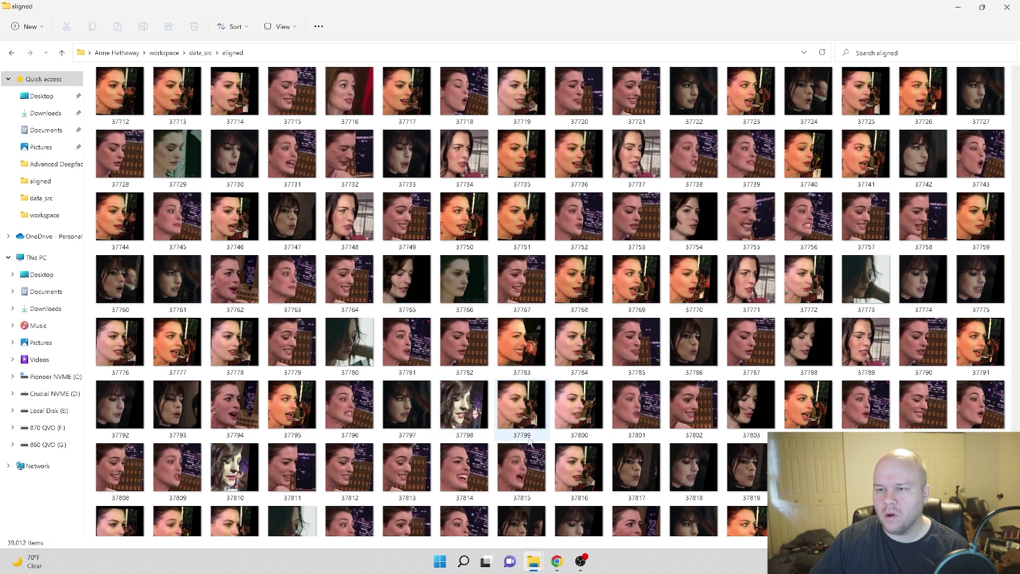
mouse_move(530, 441)
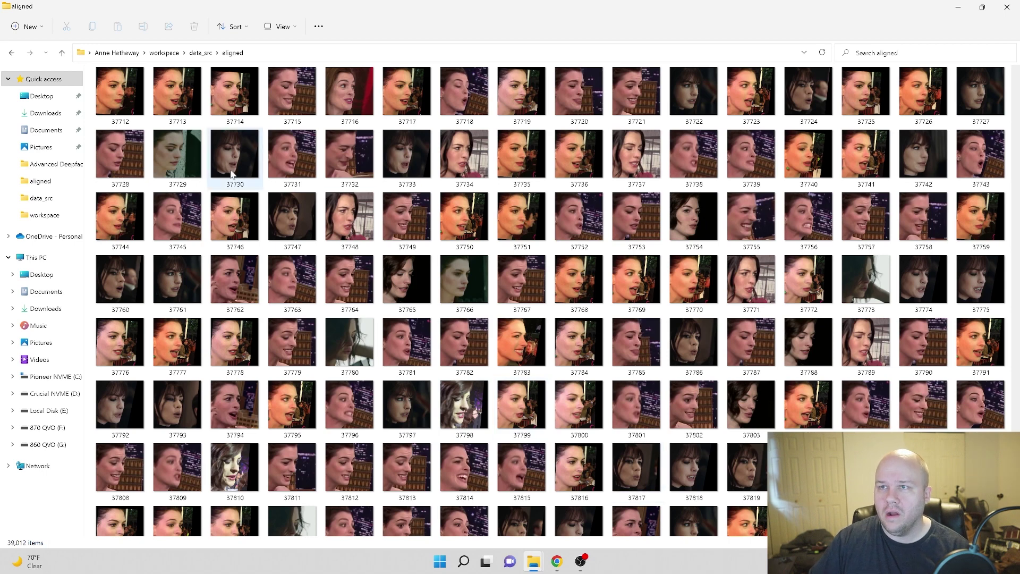
Step: Check the contents of data_dst's aligned folder and delete the data_dst folder from the workspace
left_click(163, 54)
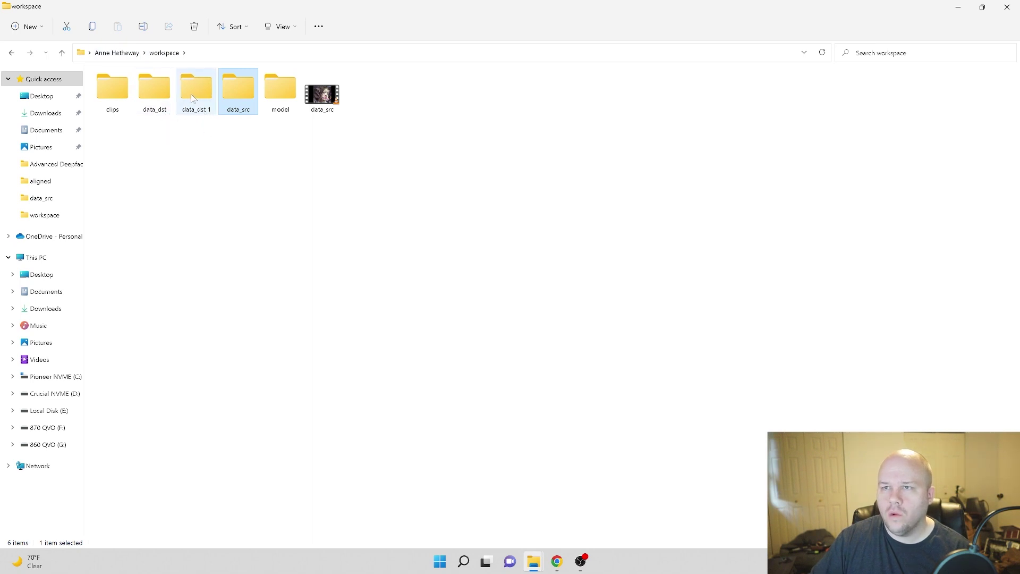
left_click(197, 112)
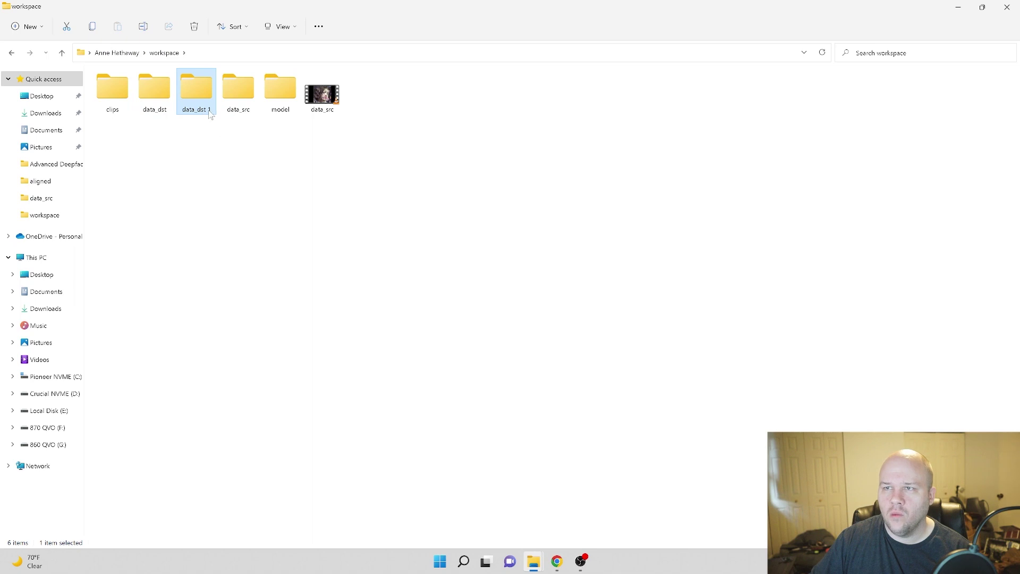
double_click(161, 101)
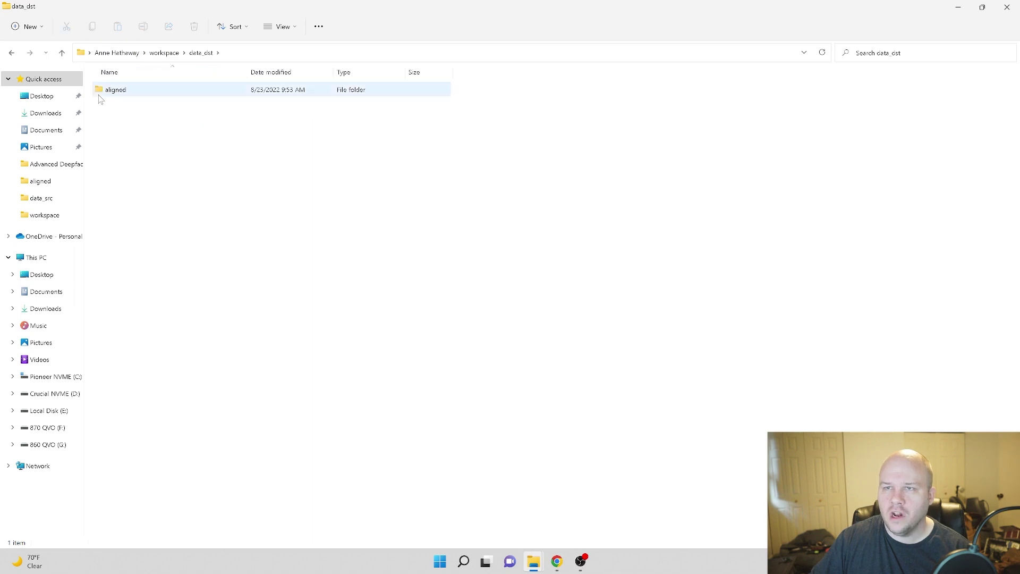
double_click(115, 90)
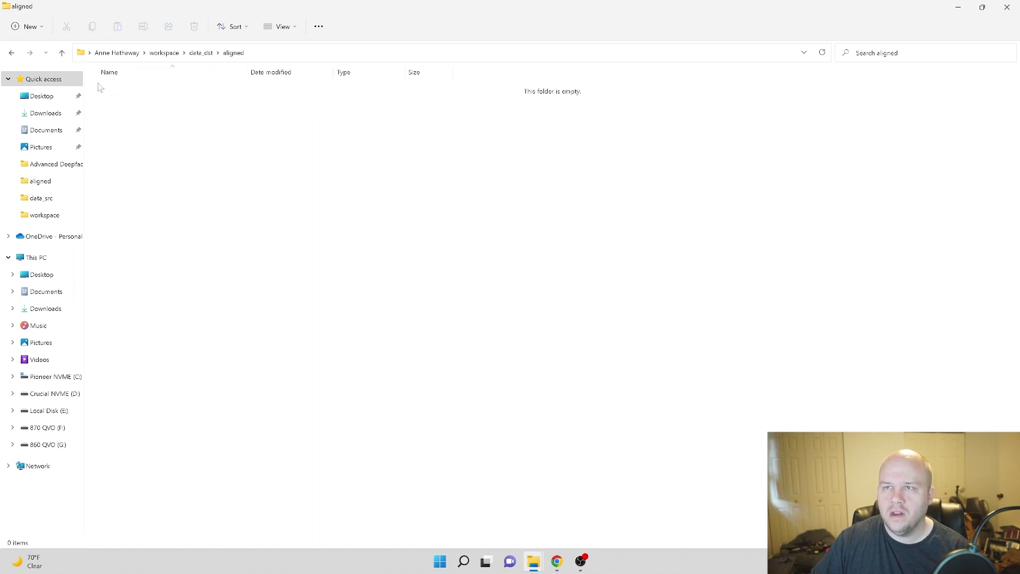
left_click(165, 53)
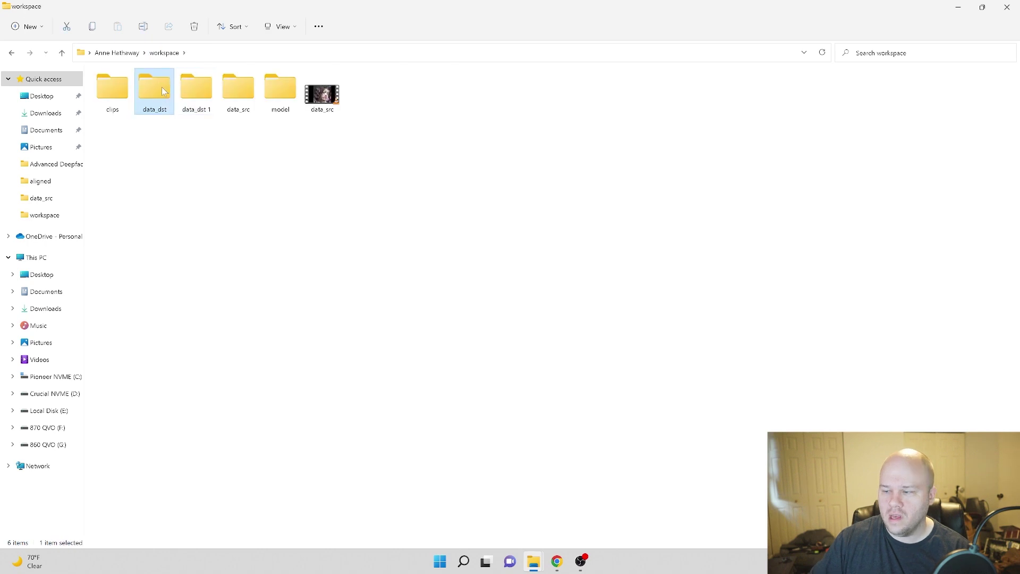
key("Delete")
Step: Rename the data_dst 1 folder to data_dst, check the contents of its aligned folder, and return to the workspace
left_click(163, 115)
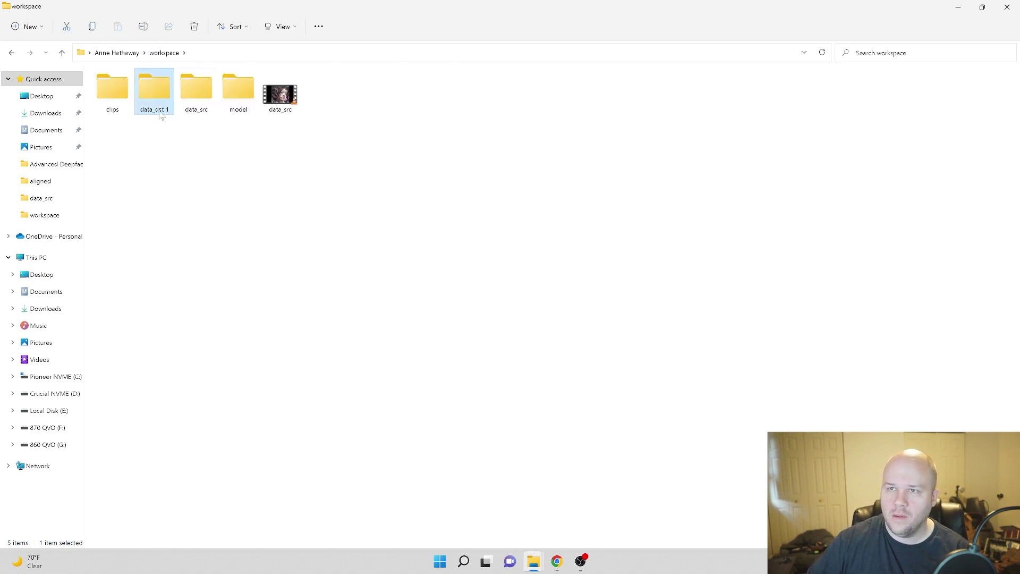
key("F2")
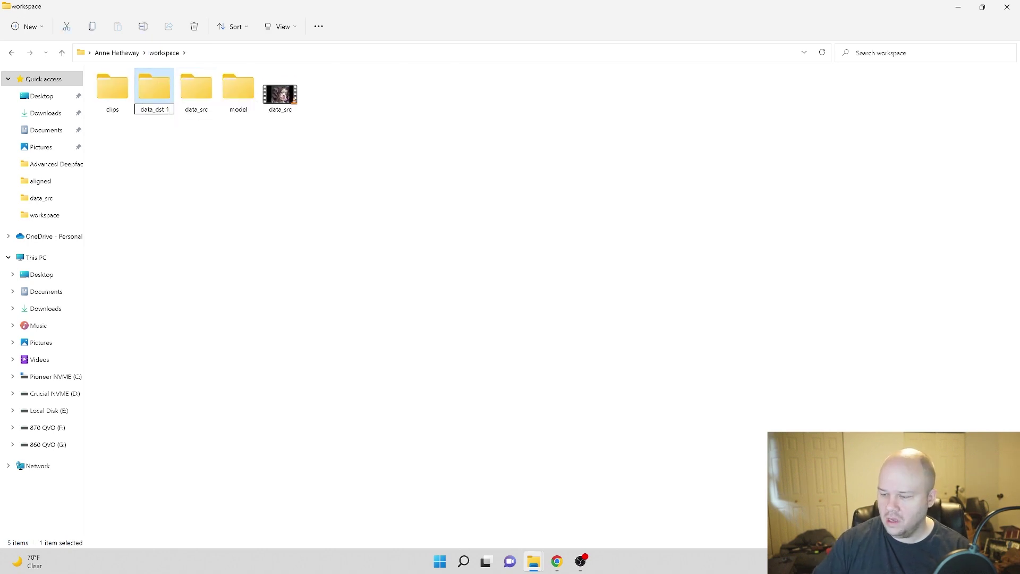
double_click(160, 90)
double_click(129, 91)
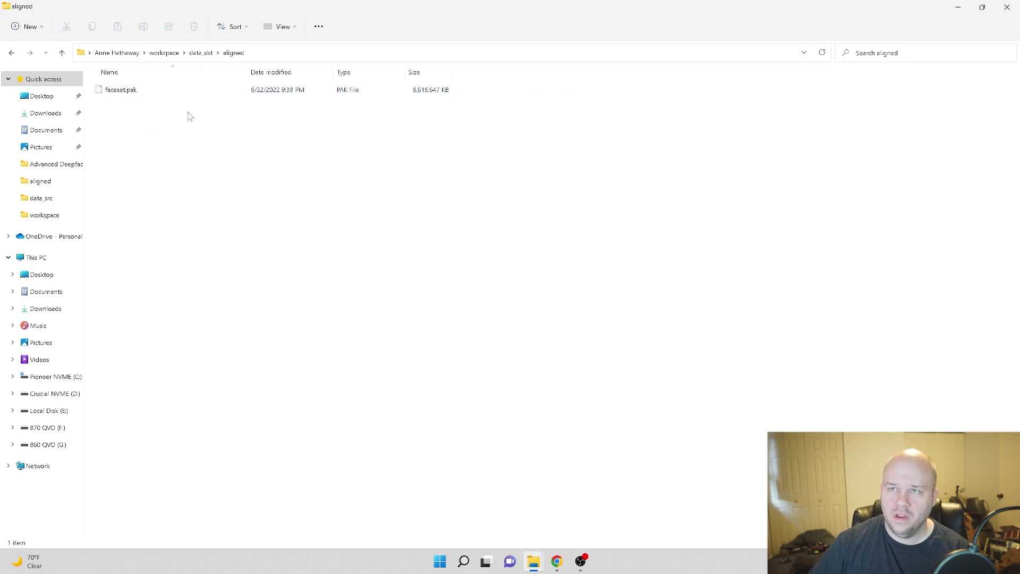
left_click(165, 53)
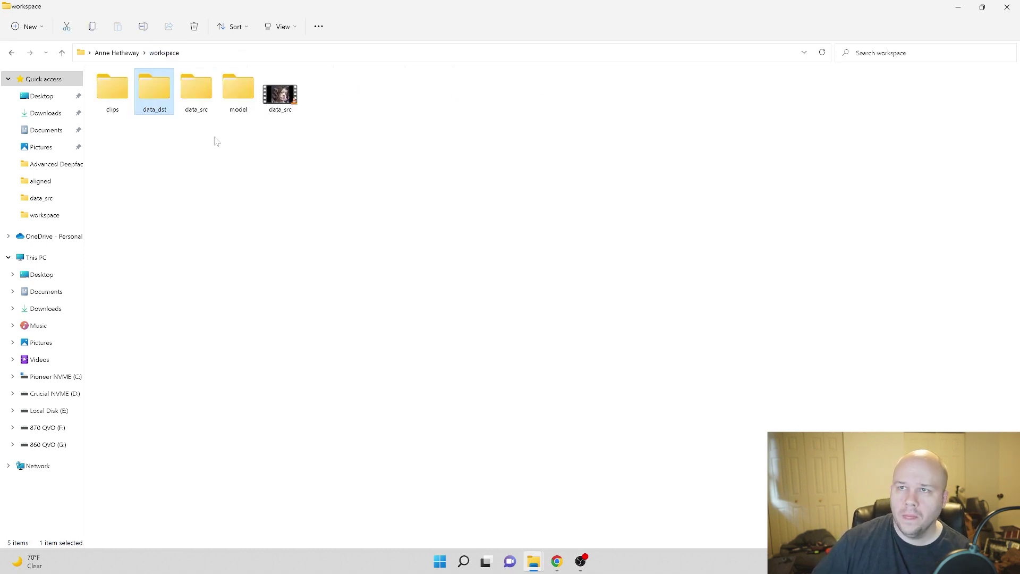
Step: Run the data_src util faceset pack from the Anne Hathaway folder with archive type pak, and answer y to delete the original files
left_click(117, 52)
scroll(218, 215, "down", 5)
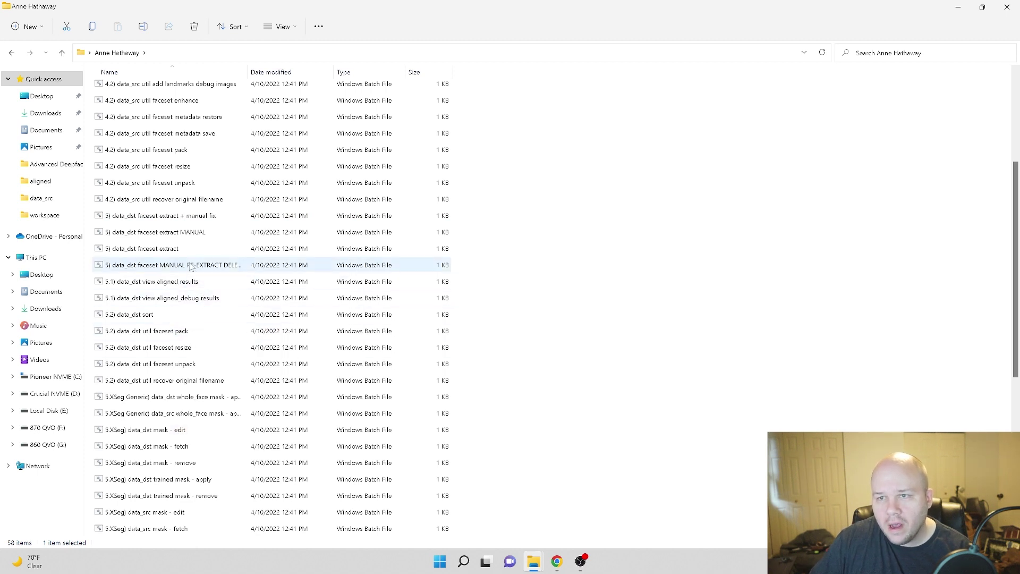
double_click(191, 151)
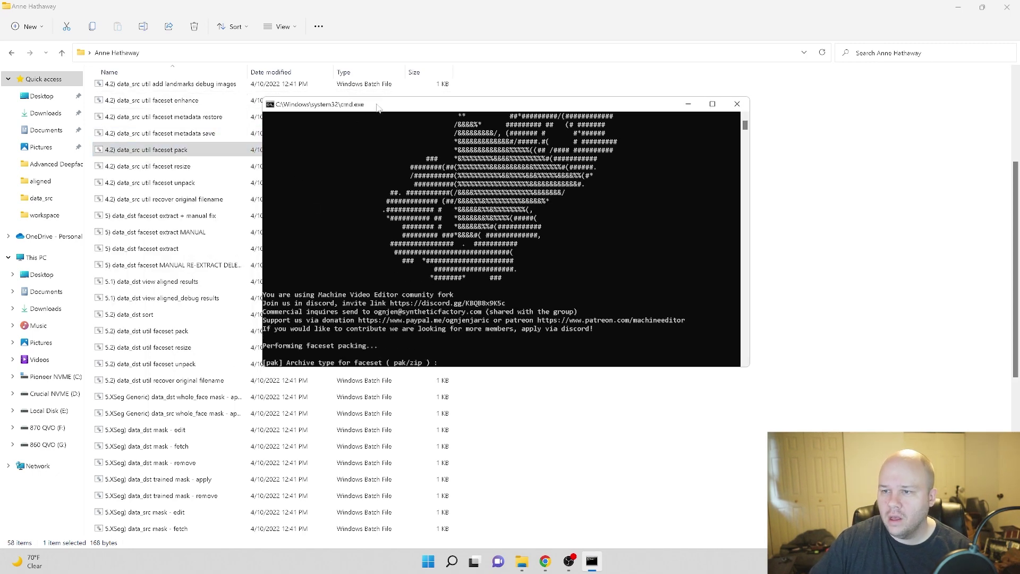
key("Return")
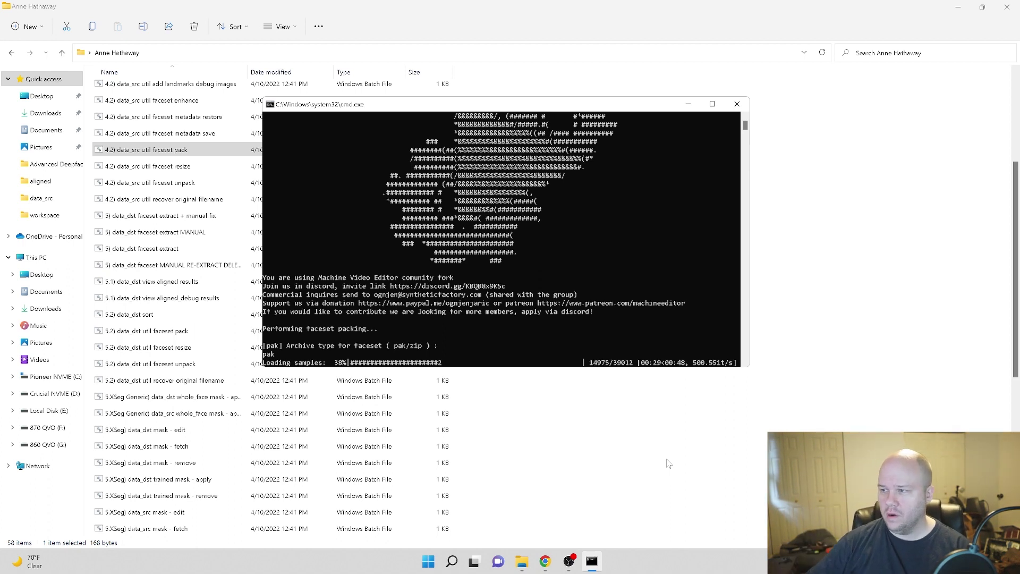
left_click(678, 563)
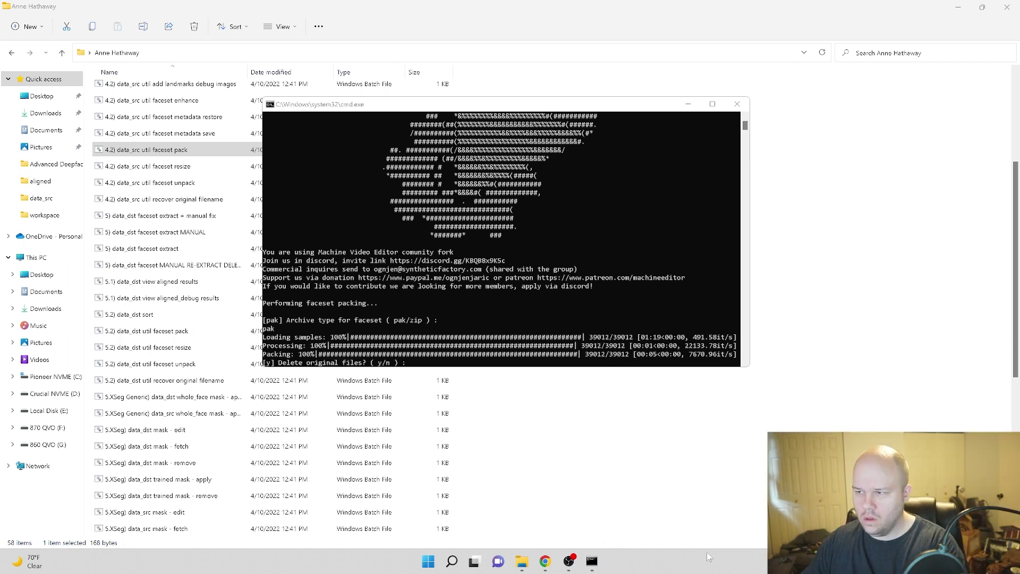
left_click_drag(402, 105, 423, 116)
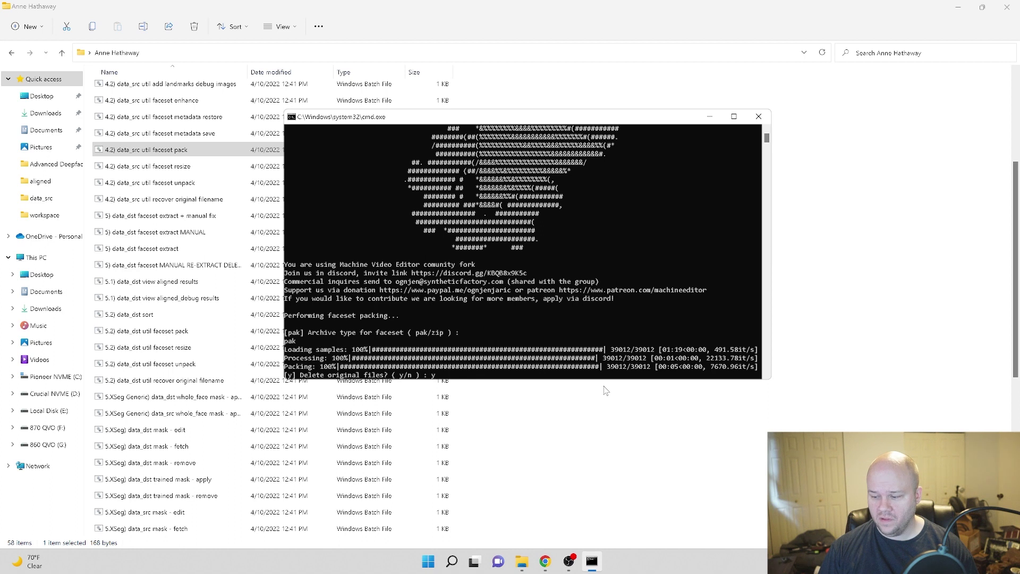
key("Return")
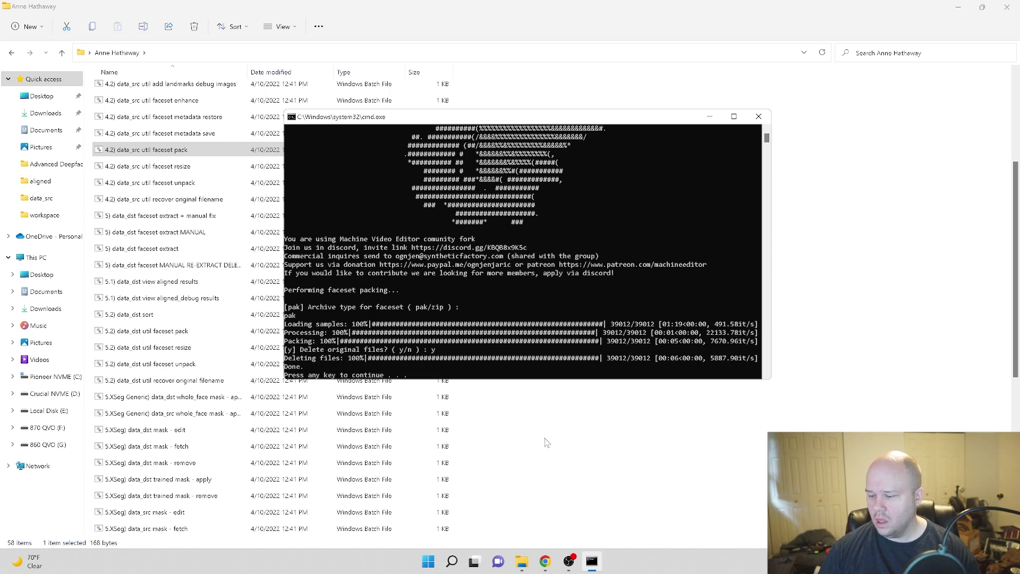
Step: Close the finished packing console, check the contents of data_src's aligned folder, and return to the Anne Hathaway workspace
key("Return")
scroll(162, 143, "up", 4)
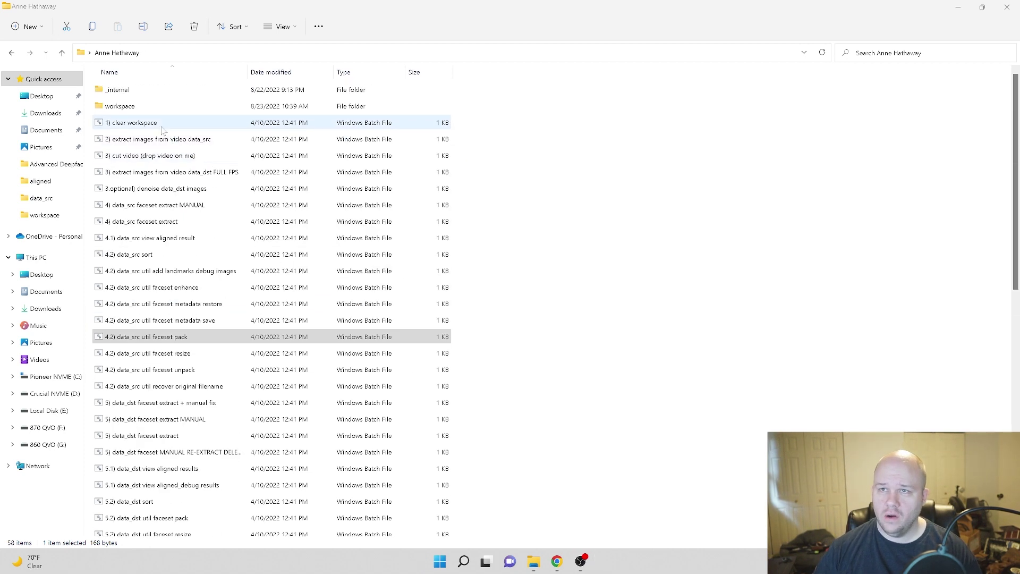
double_click(160, 106)
double_click(196, 96)
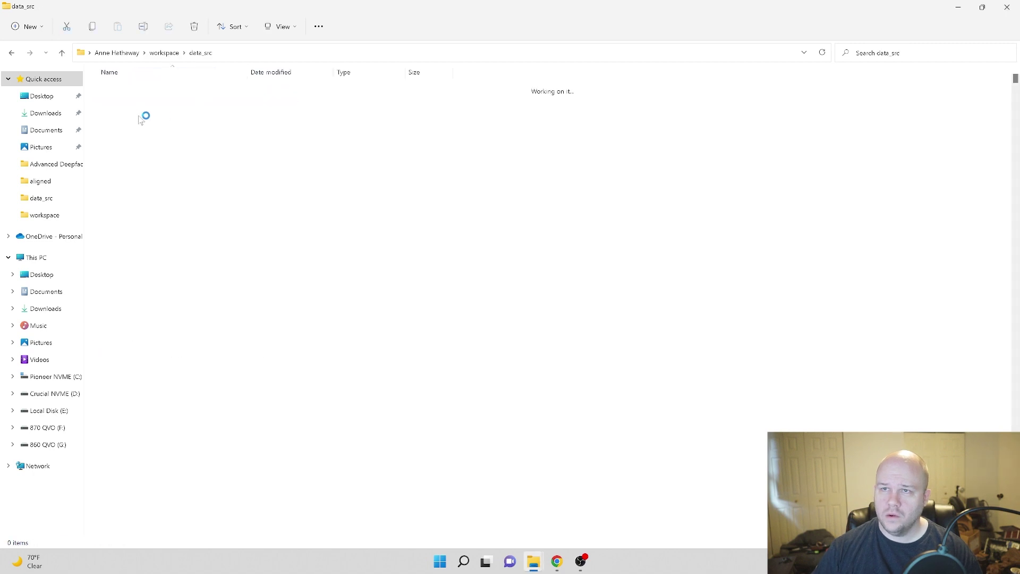
double_click(126, 94)
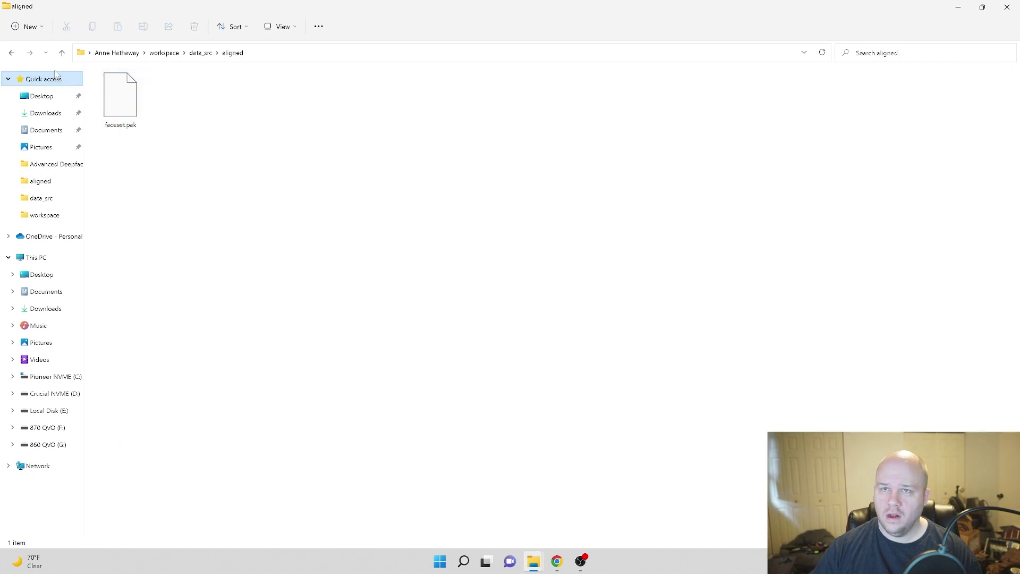
left_click(61, 52)
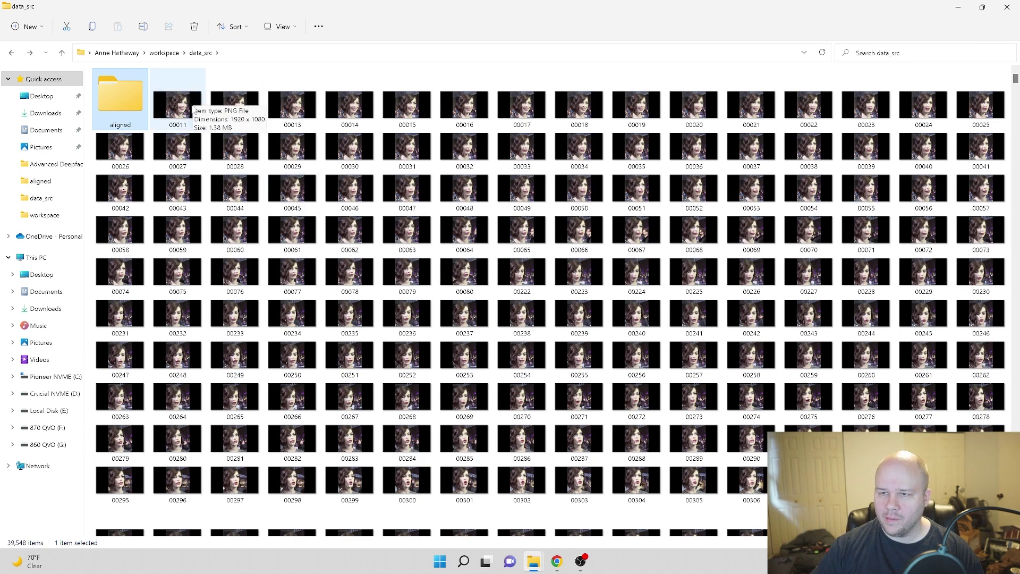
double_click(129, 95)
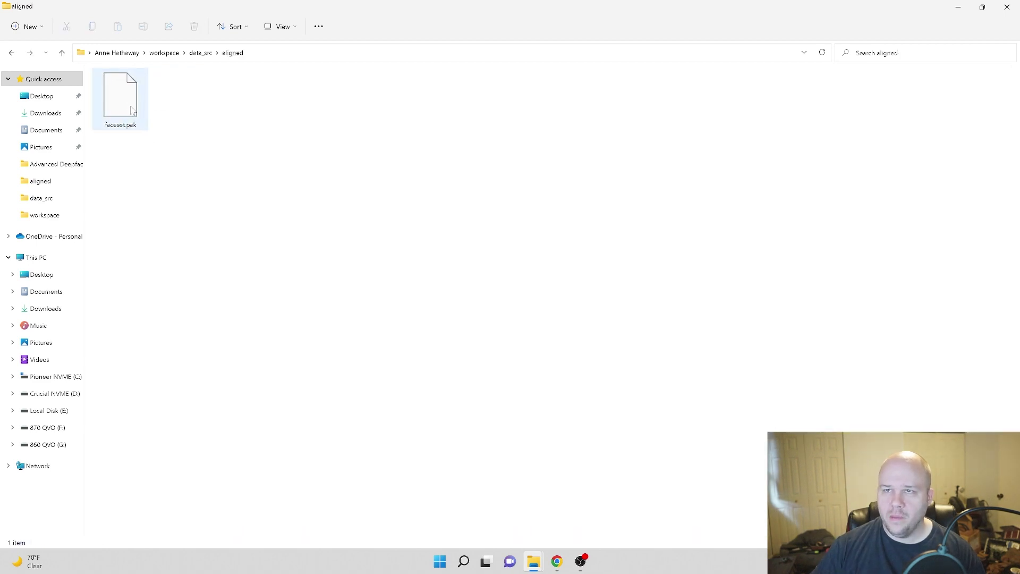
left_click(164, 53)
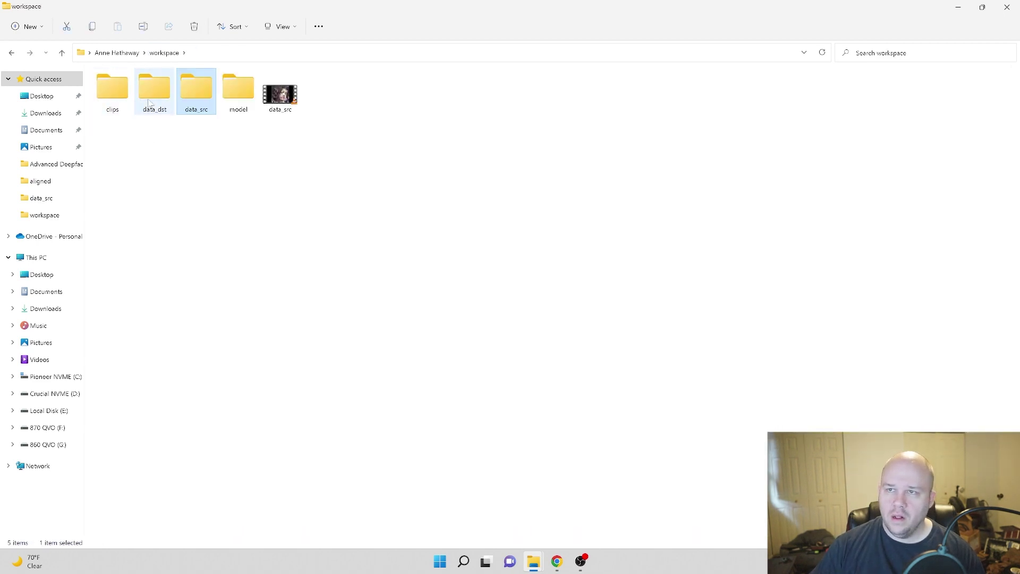
Step: Delete all SAEHD files from the workspace's model folder, from new_SAEHD_data.dat through SAEHD_default_options.dat, and return to the workspace
double_click(237, 106)
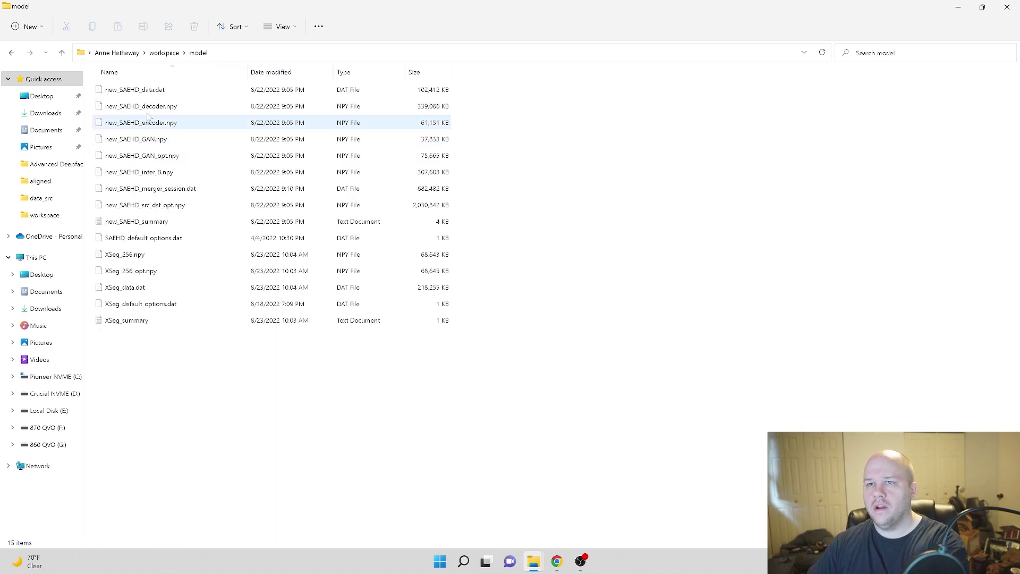
left_click(175, 89)
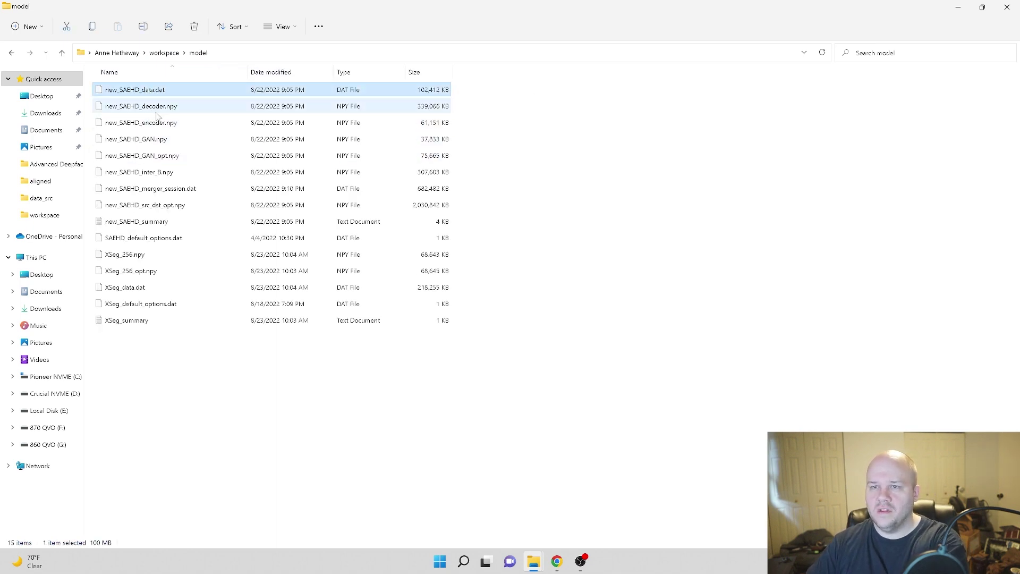
left_click(152, 238, "shift")
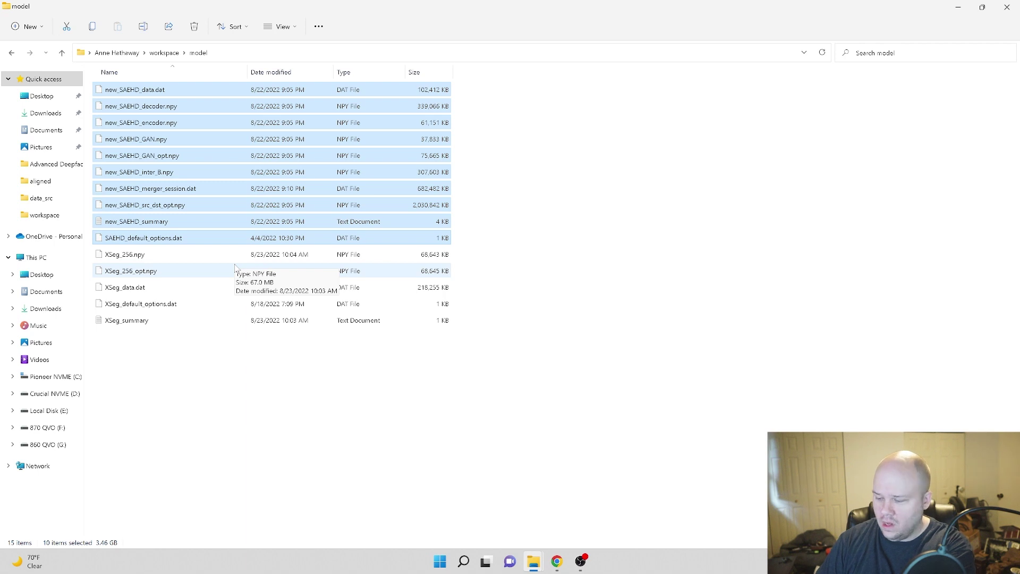
key("Delete")
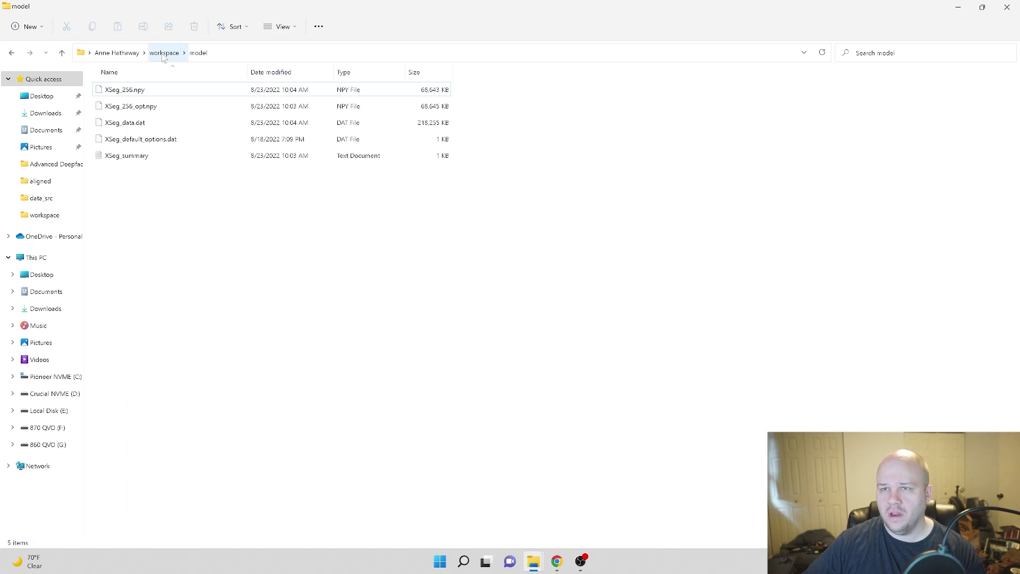
left_click(164, 53)
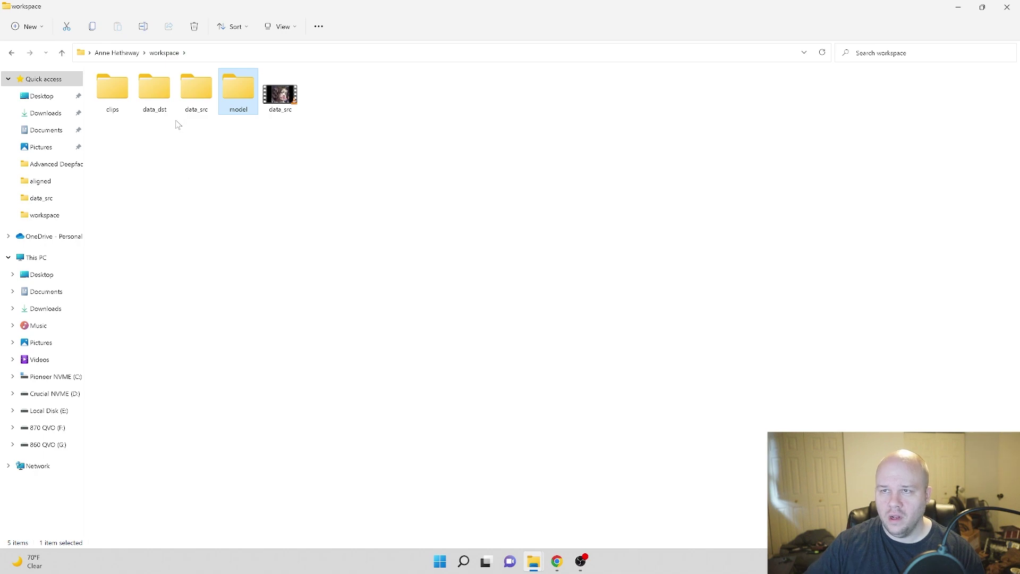
Step: Review the contents of the workspace's data_src, data_dst aligned and clips folders
double_click(192, 96)
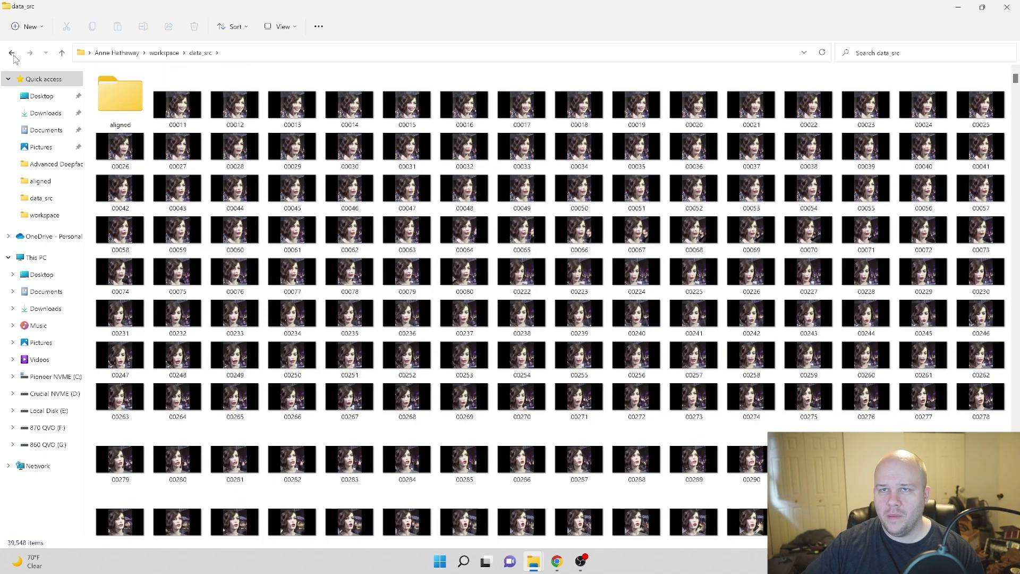
key("alt+Left")
double_click(148, 90)
double_click(148, 90)
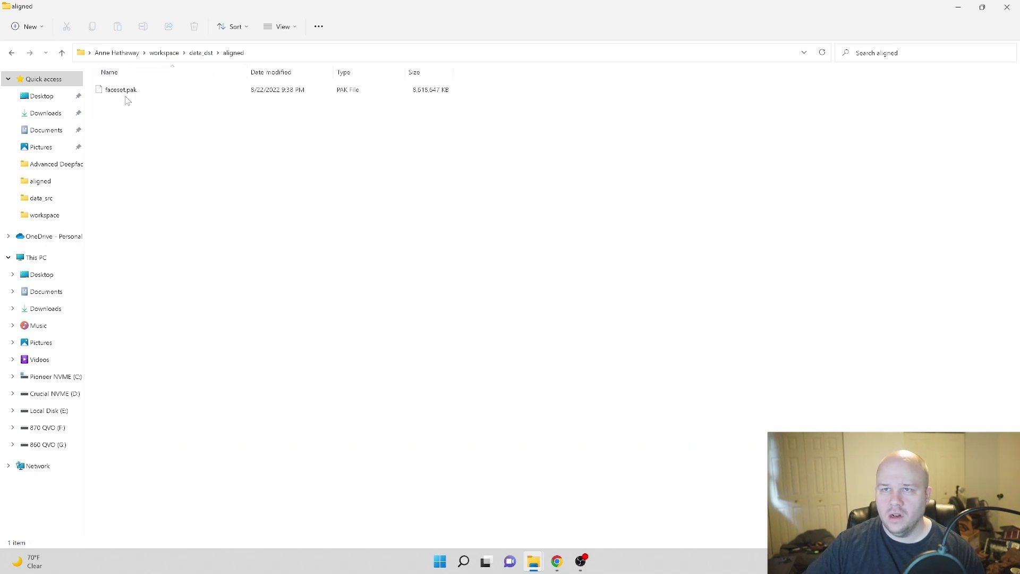
left_click(171, 57)
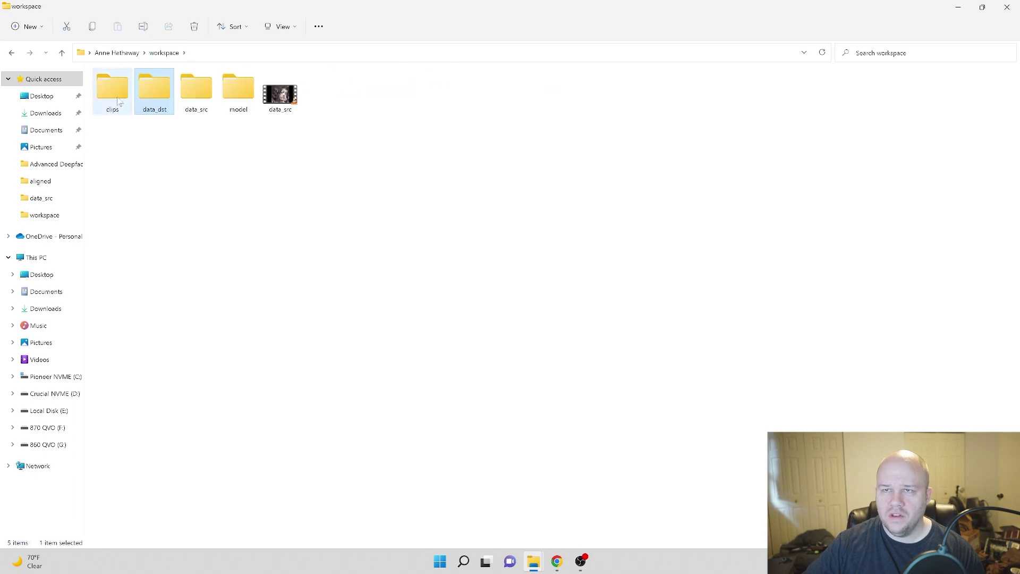
double_click(119, 101)
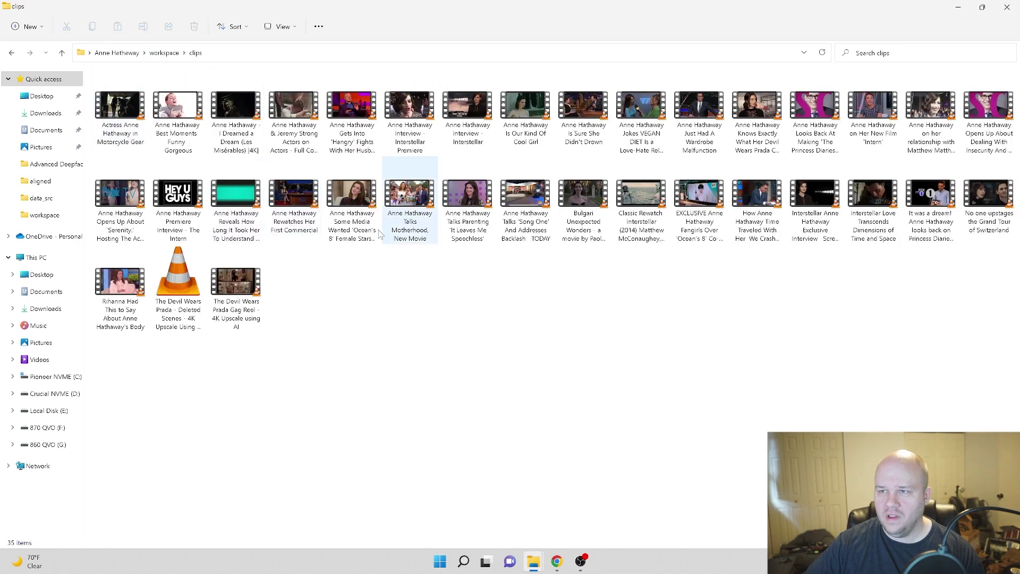
left_click(15, 54)
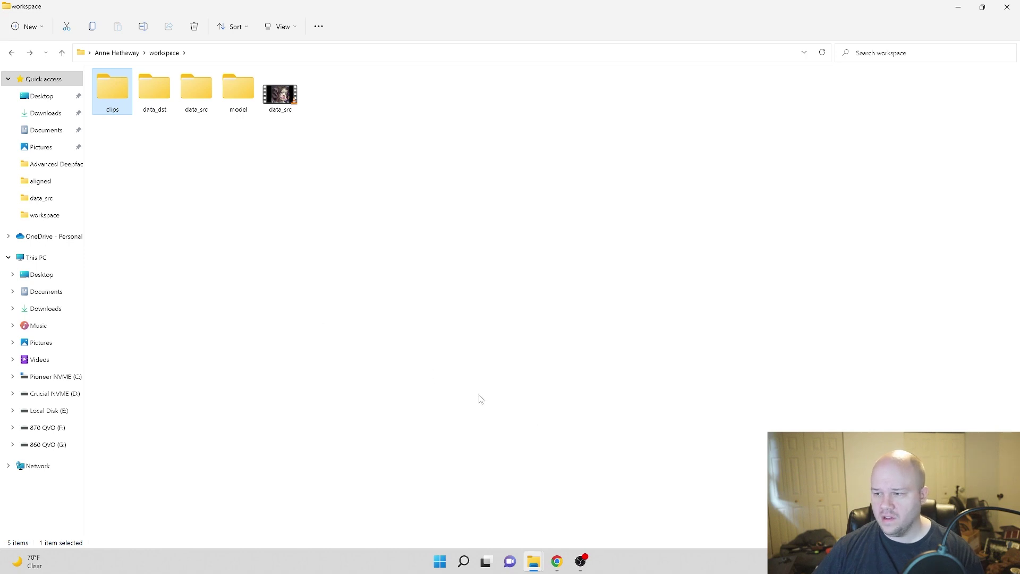
mouse_move(535, 568)
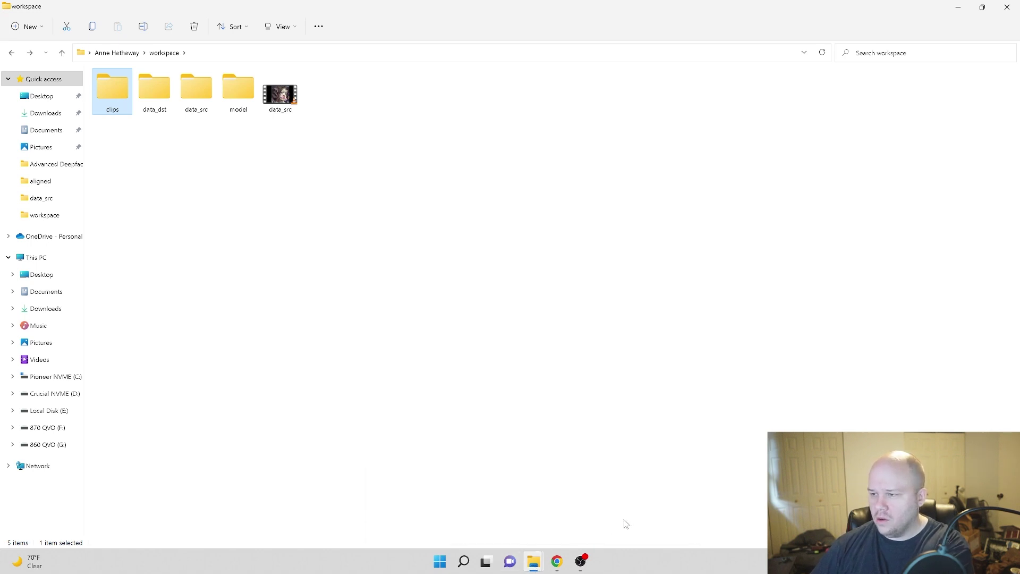
left_click(456, 520)
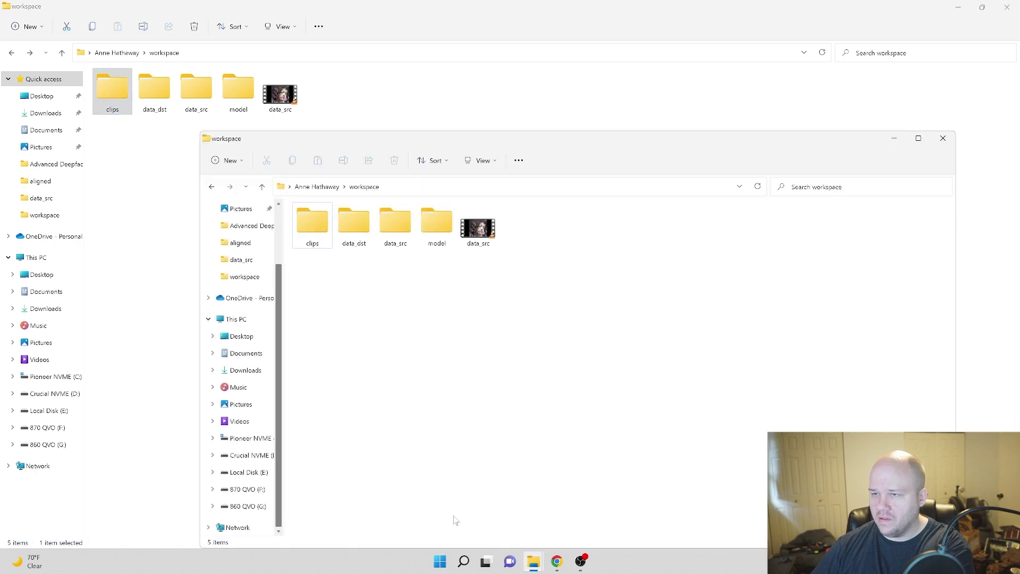
left_click(951, 136)
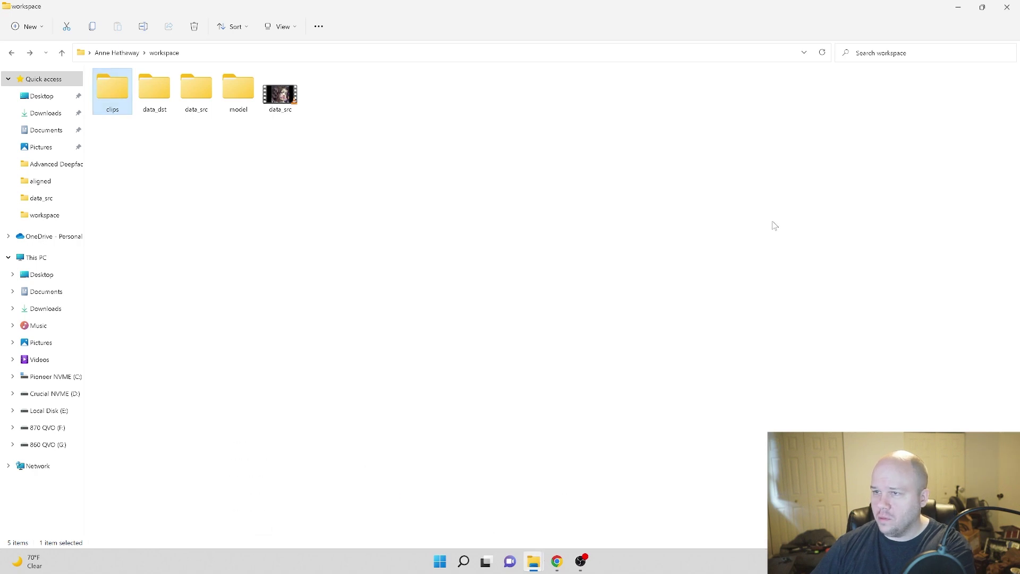
mouse_move(540, 565)
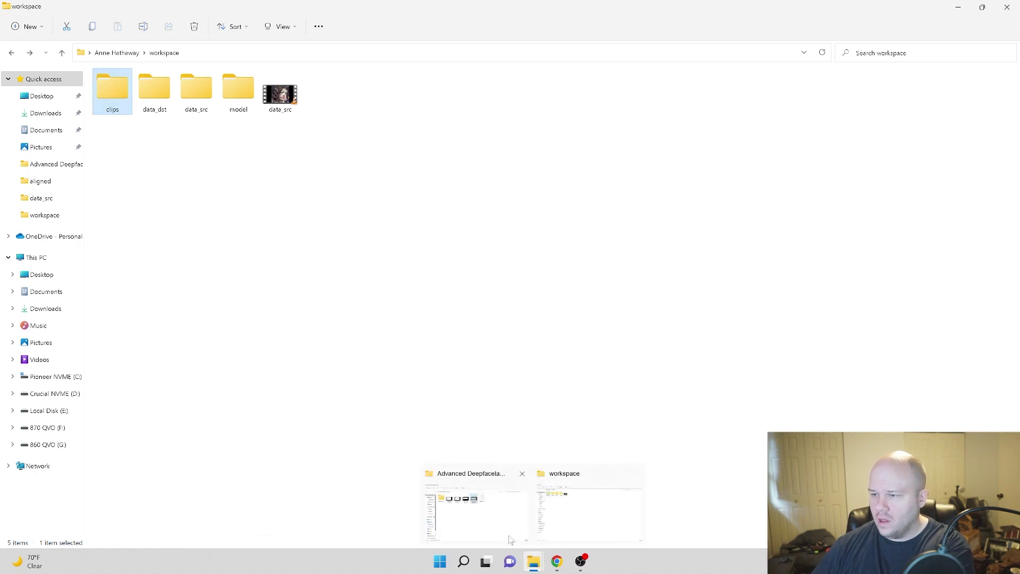
Step: From the desktop, open new_SAEHD_summary in the Jim Varney workspace's model folder and minimize the folder window
left_click(1017, 572)
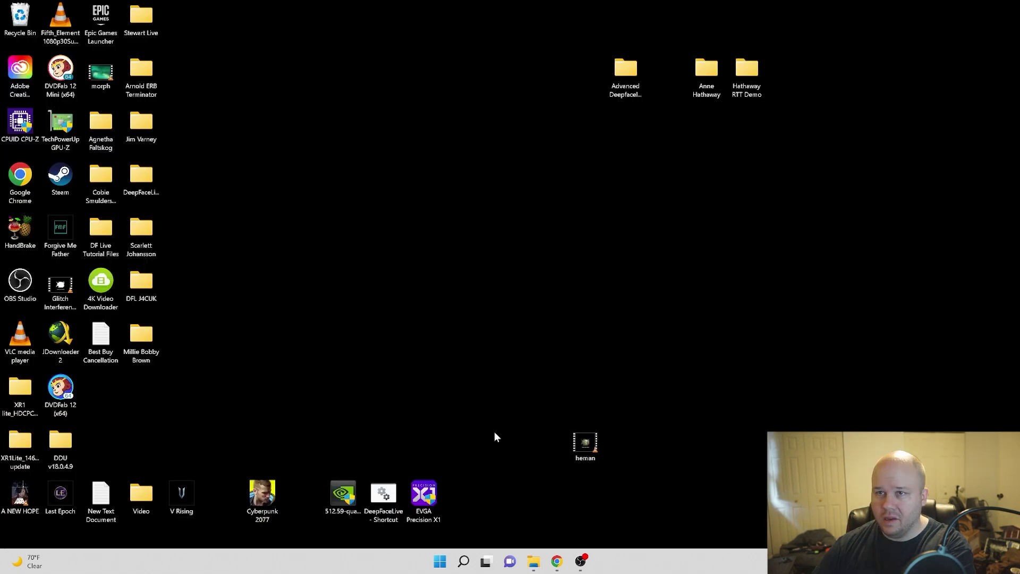
double_click(134, 118)
double_click(412, 238)
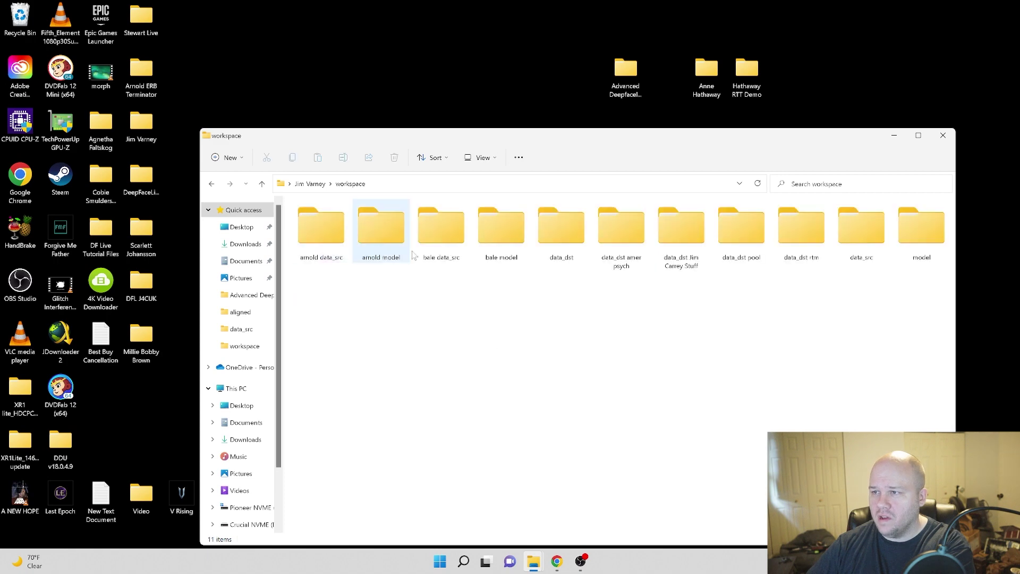
double_click(916, 240)
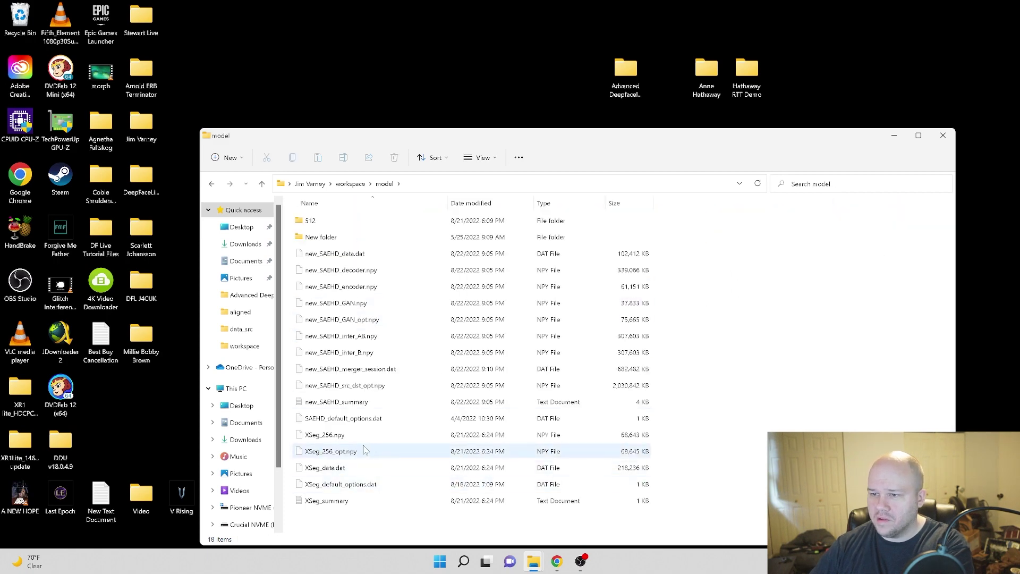
double_click(336, 402)
left_click(894, 135)
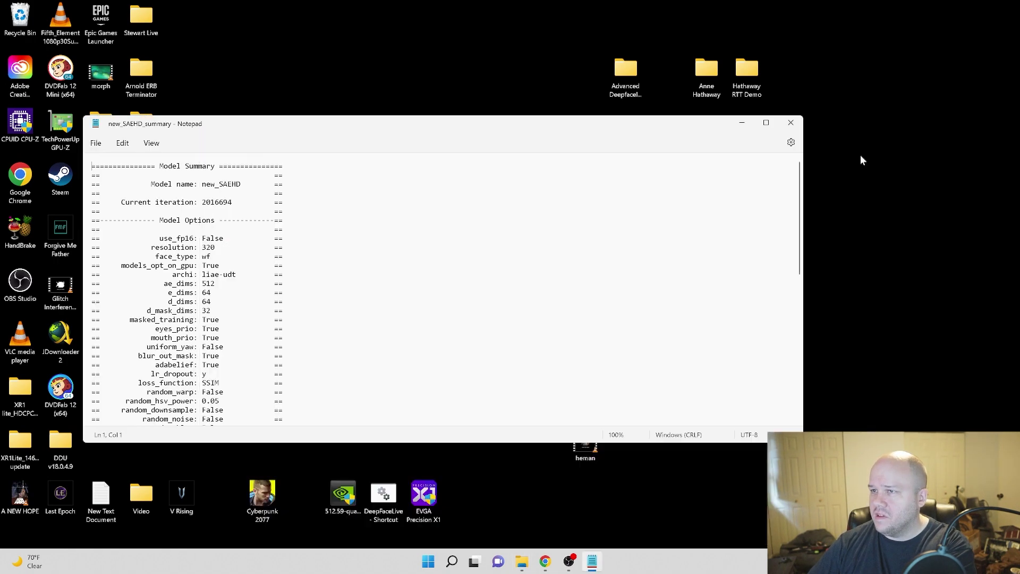
Step: Examine the model options in new_SAEHD_summary, from resolution and architecture dimensions through the GAN settings, and return to the beginning
left_click_drag(374, 128, 647, 46)
scroll(638, 213, "down", 2)
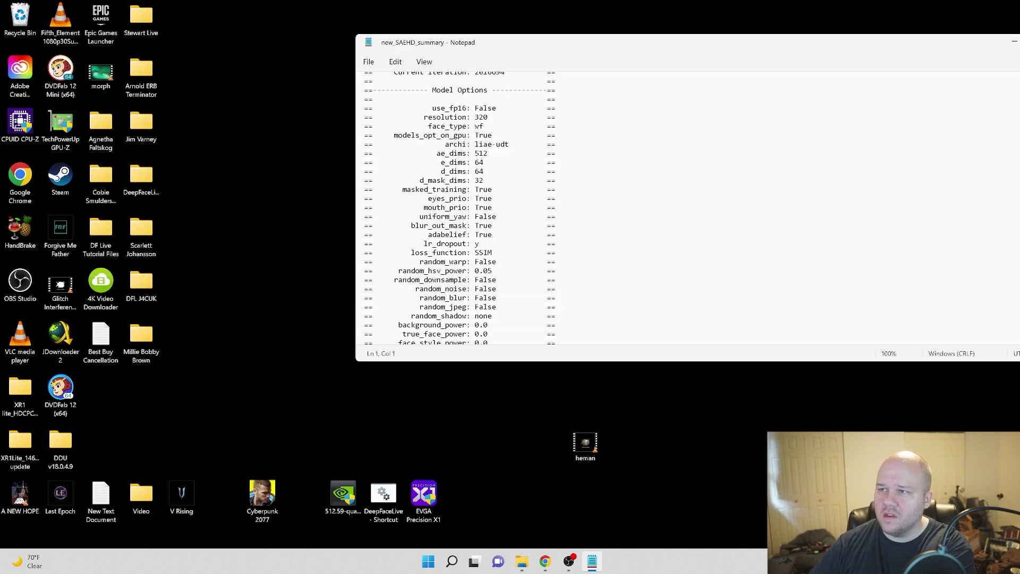
scroll(459, 208, "down", 1)
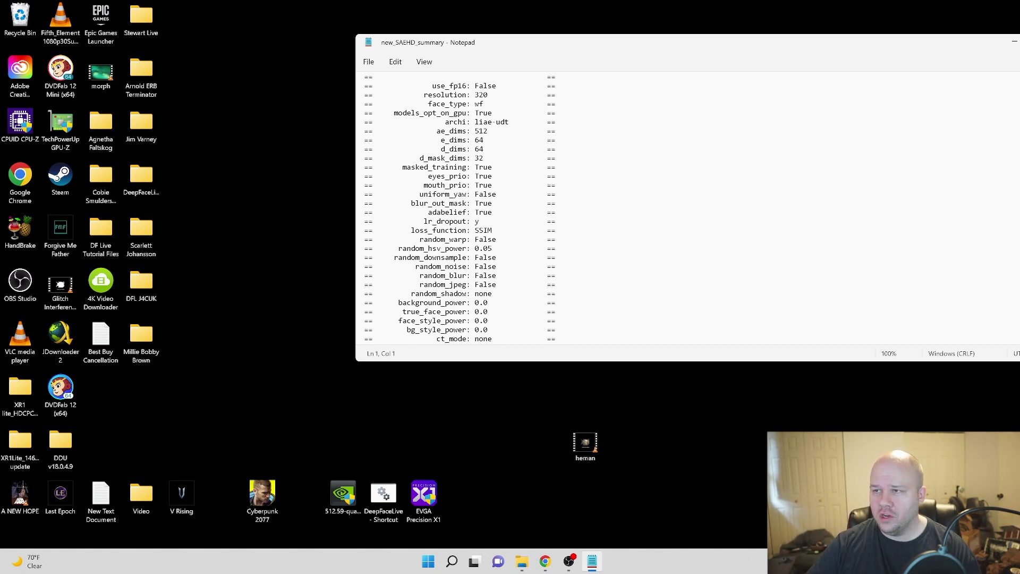
double_click(483, 176)
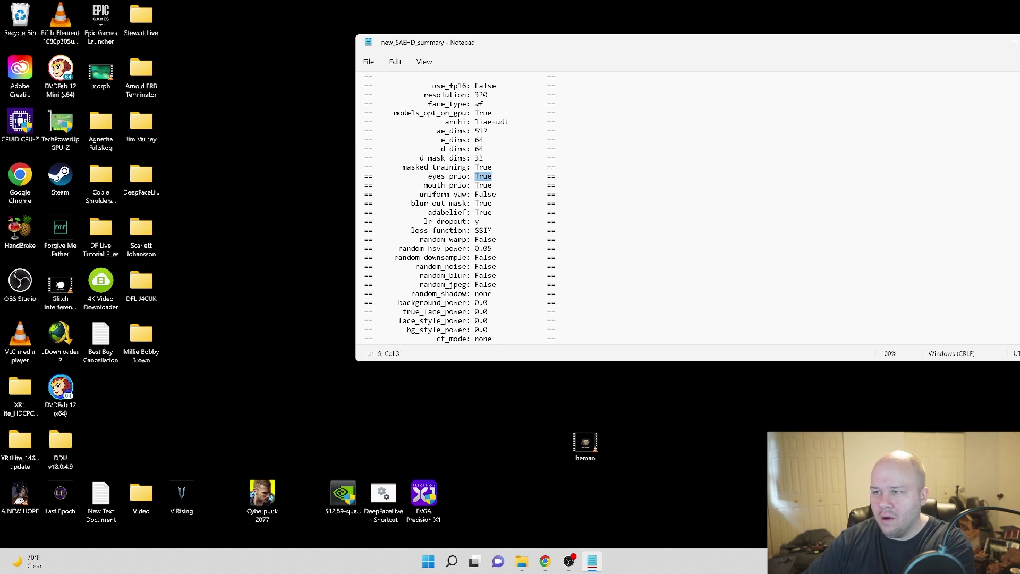
scroll(457, 207, "down", 1)
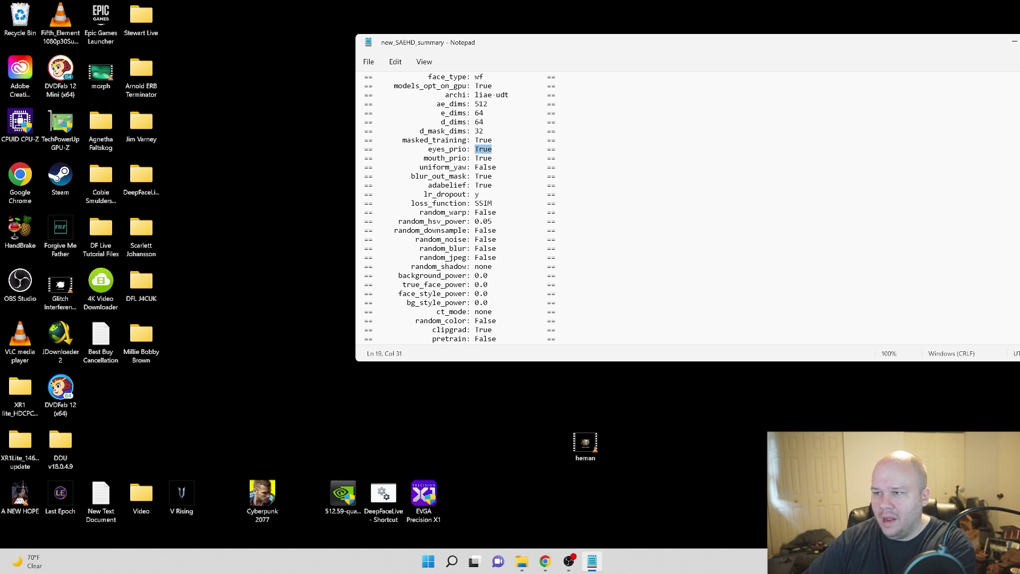
scroll(457, 208, "down", 2)
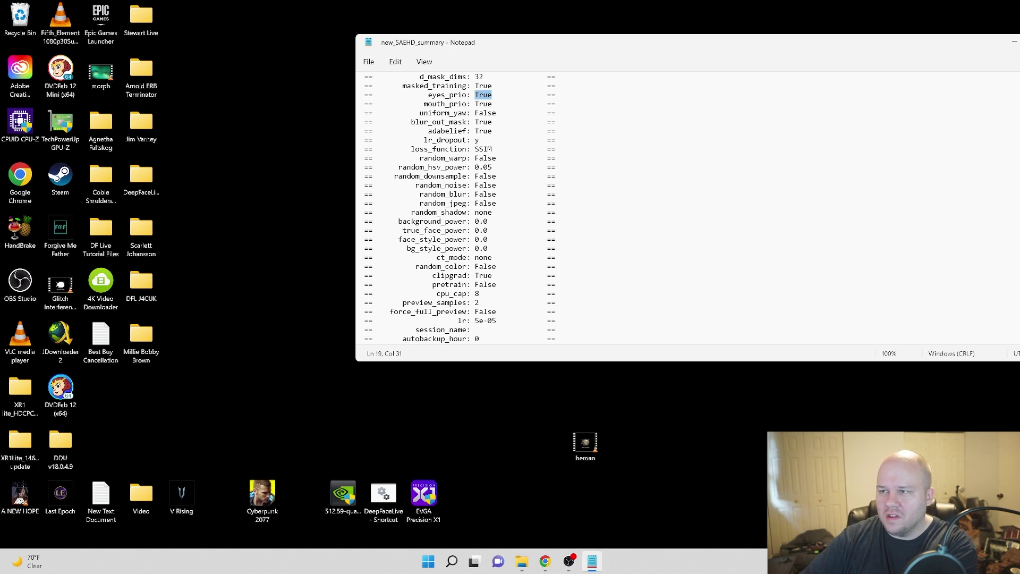
scroll(457, 208, "down", 3)
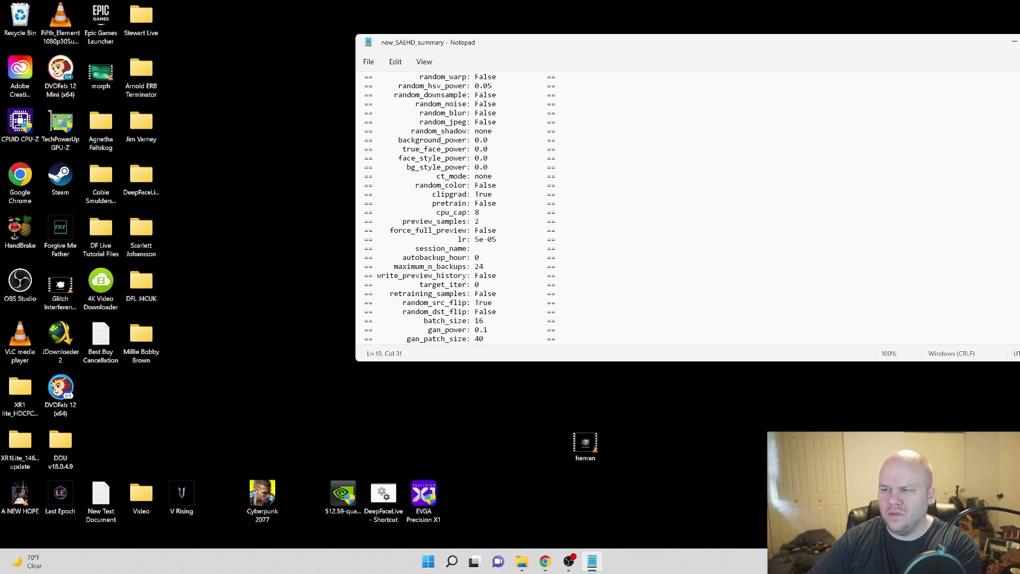
scroll(435, 207, "down", 1)
scroll(460, 207, "down", 3)
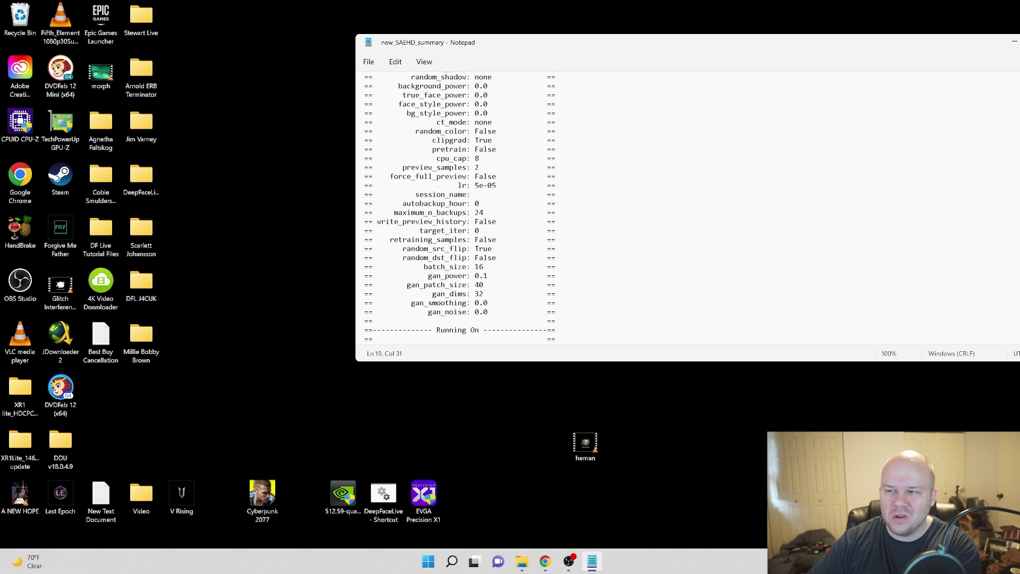
scroll(459, 208, "up", 6)
scroll(459, 207, "up", 8)
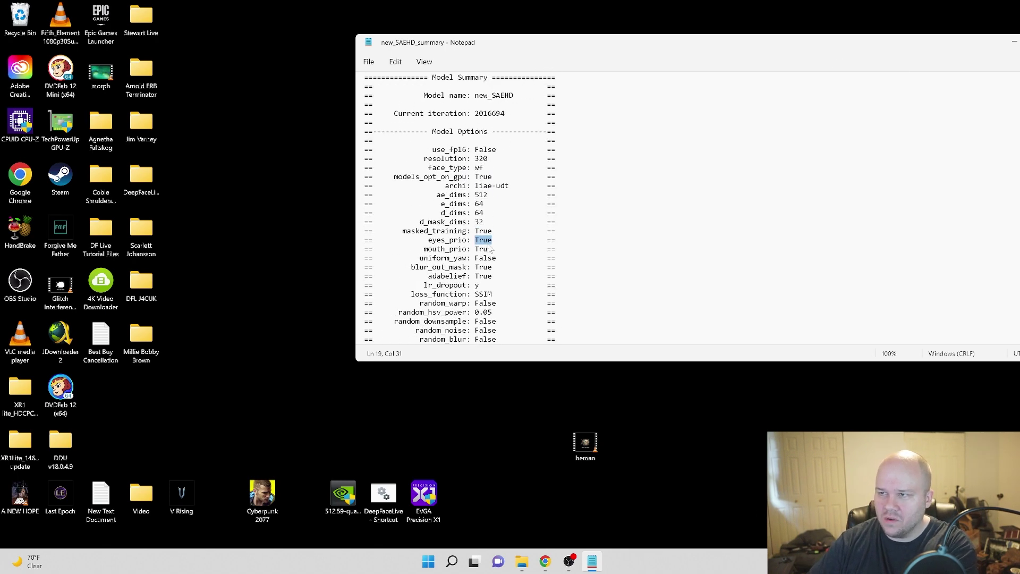
mouse_move(522, 558)
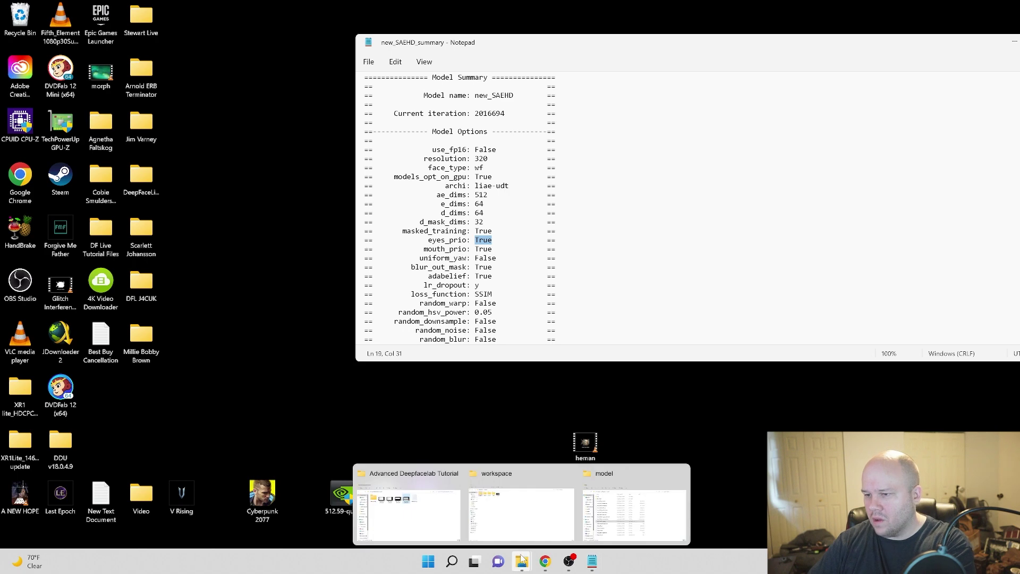
left_click(624, 511)
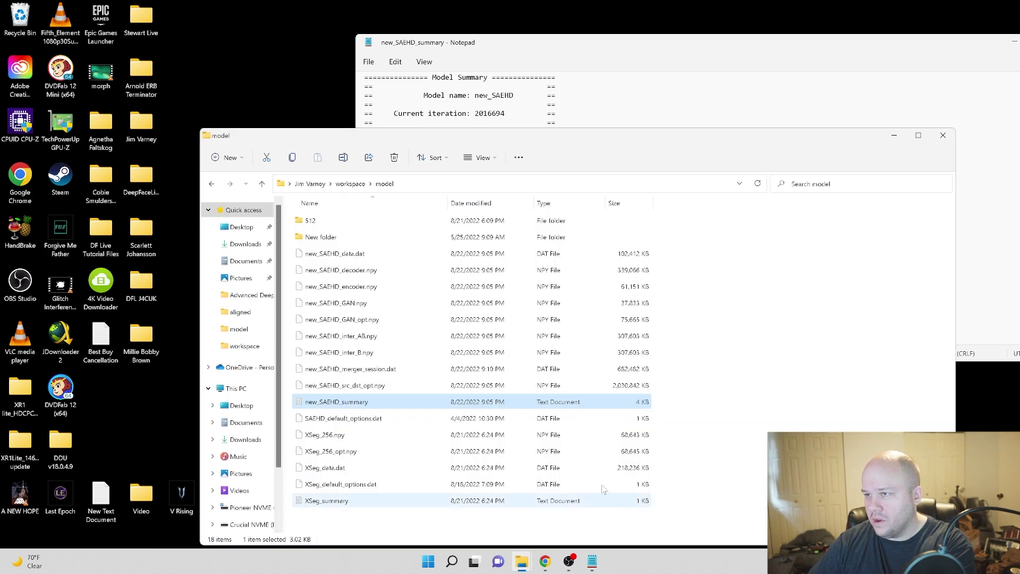
left_click(894, 135)
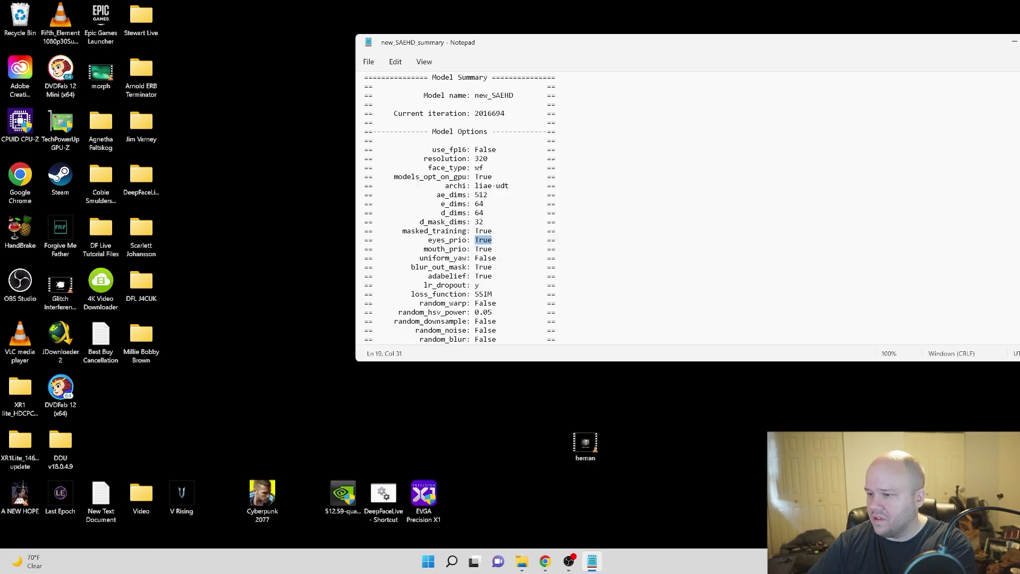
Step: Return to the Anne Hathaway folder from its workspace and run the "6) train SAEHD" batch file
mouse_move(571, 562)
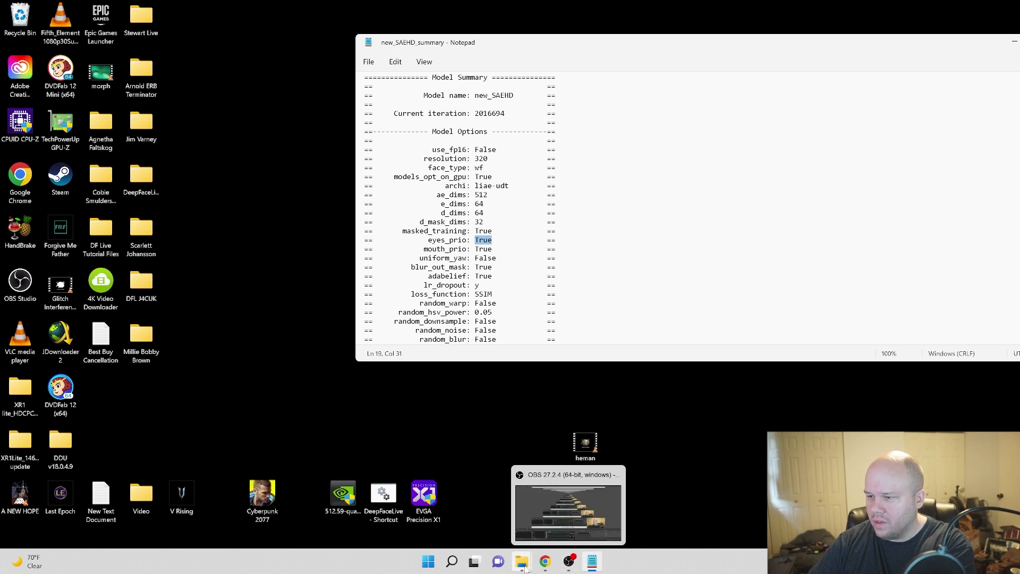
mouse_move(522, 559)
left_click(485, 505)
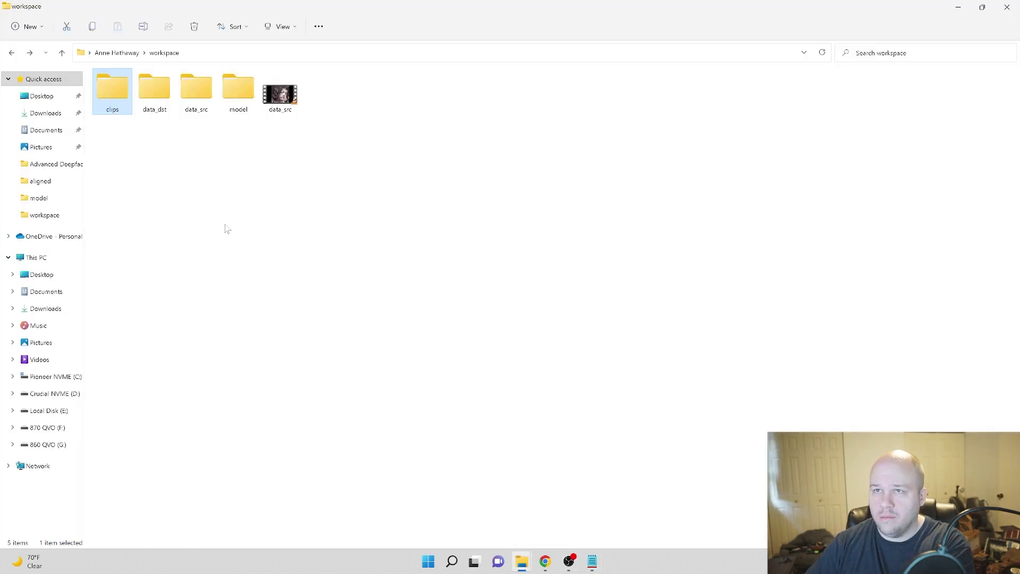
left_click(117, 53)
scroll(187, 258, "down", 10)
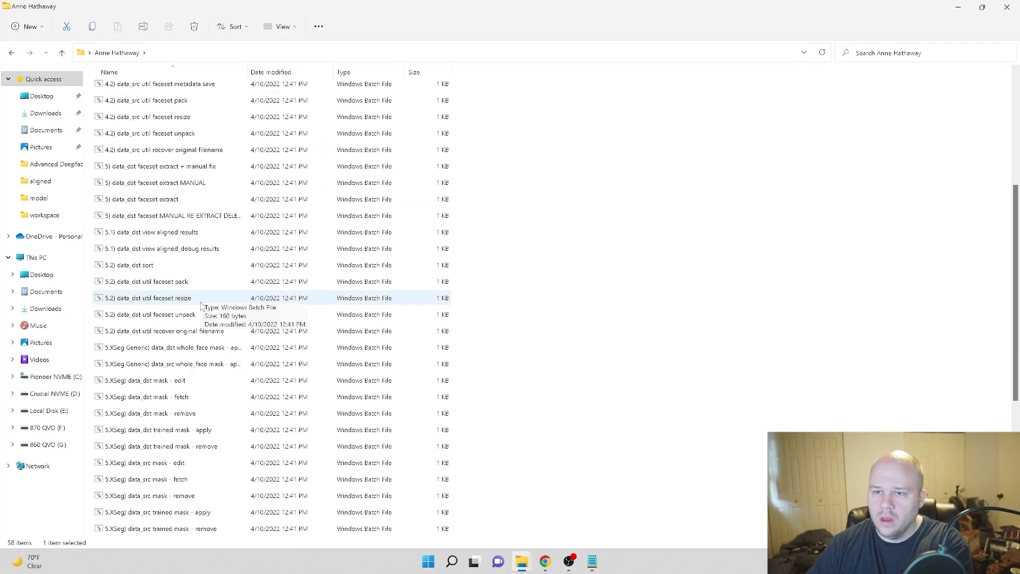
double_click(152, 382)
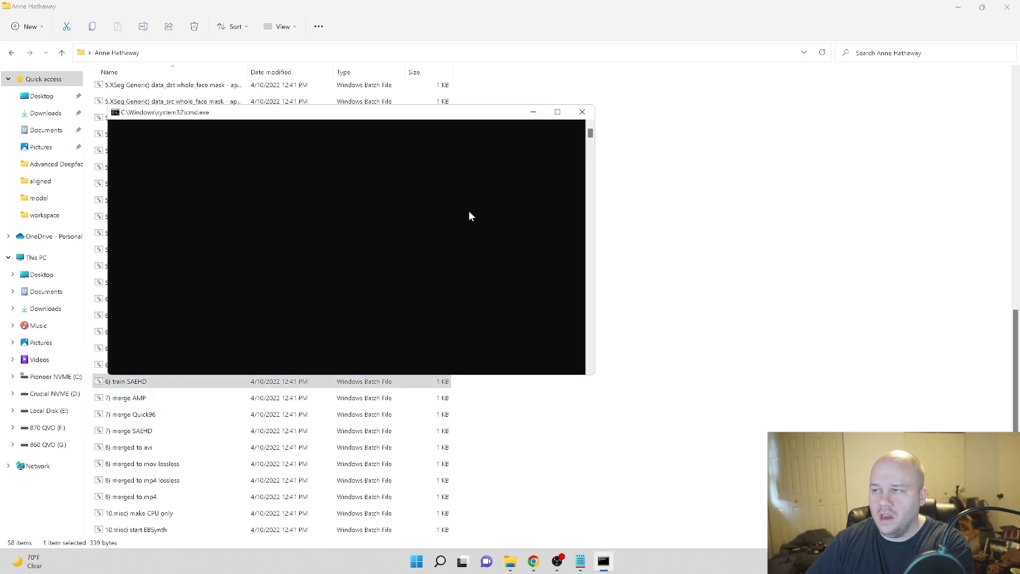
Step: Minimize the folder window and move the new_SAEHD_summary window clear of the training console so both are readable
left_click(959, 8)
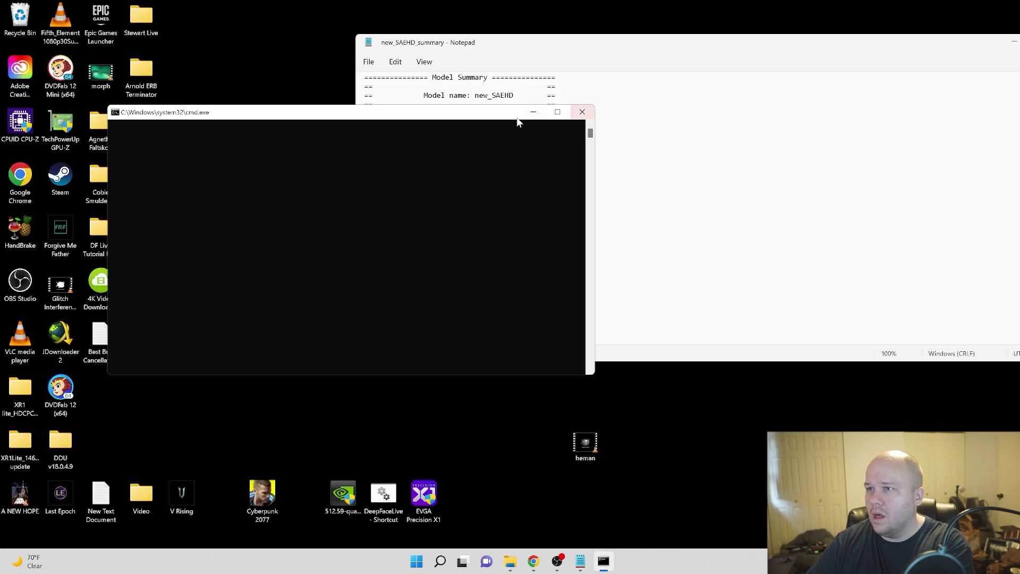
left_click(606, 67)
left_click_drag(606, 43, 903, 56)
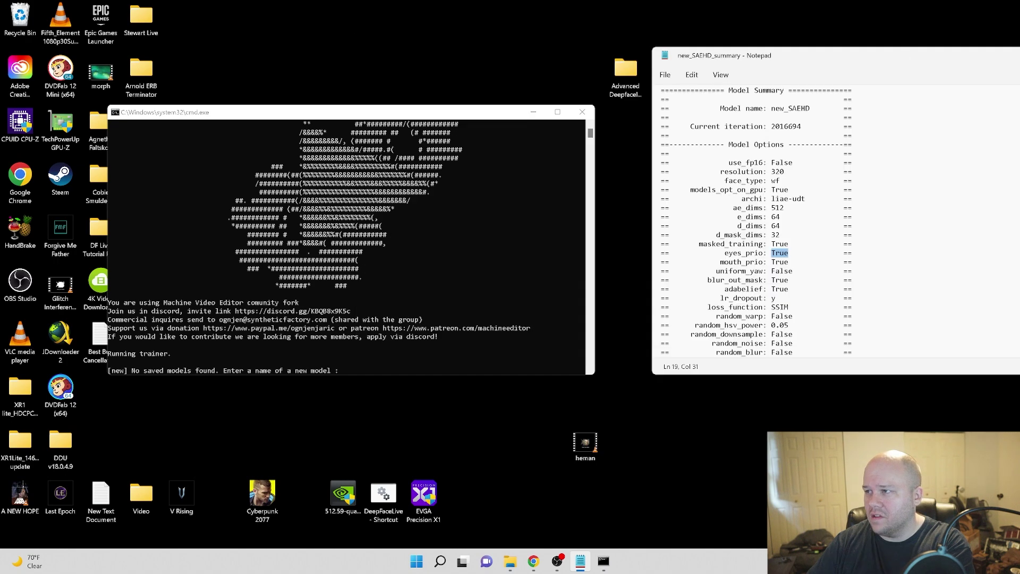
Step: In the training console, accept the default model name "new", choose GPU index 0 and leave the session name blank
left_click(238, 286)
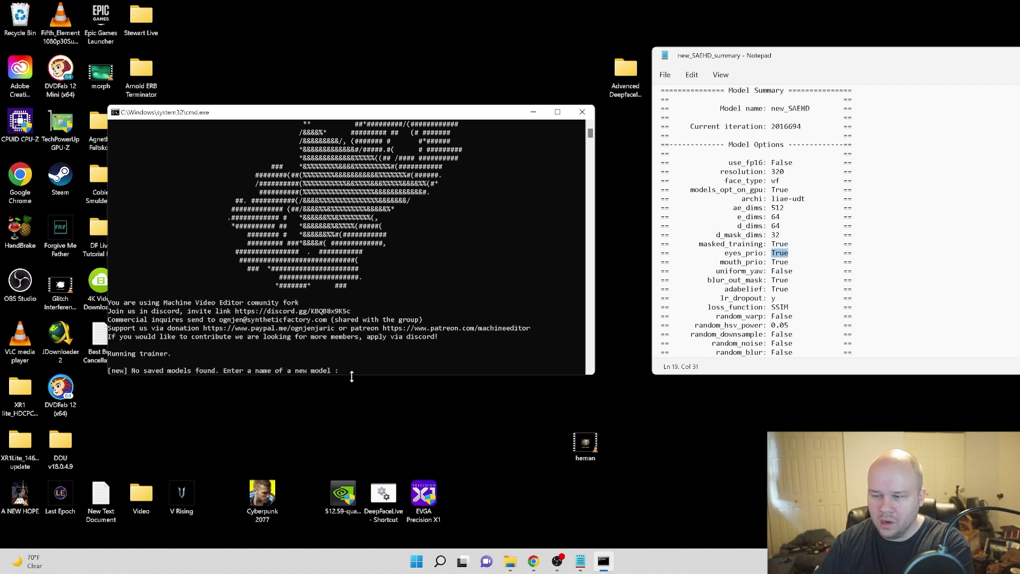
key("Return")
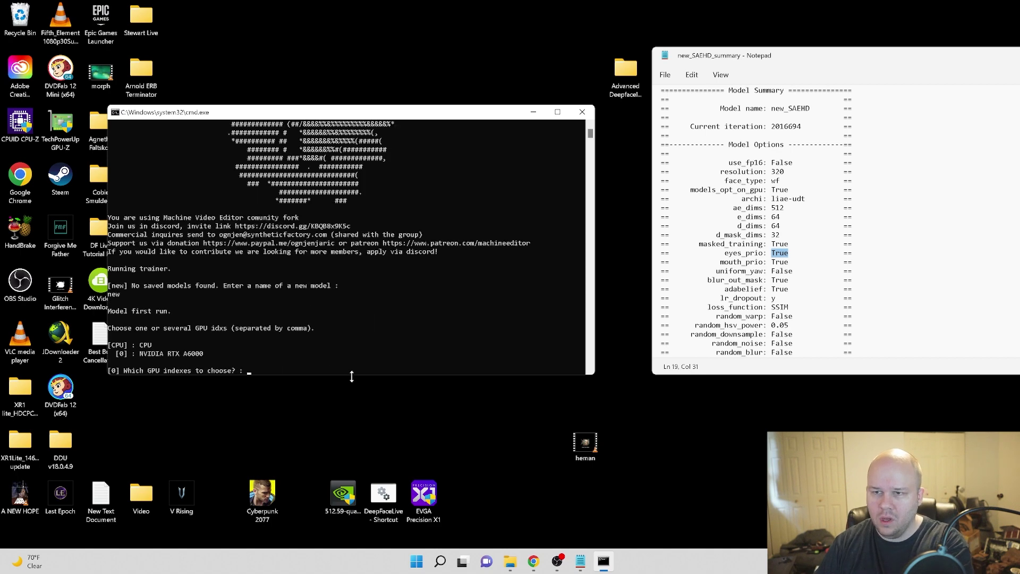
key("Return")
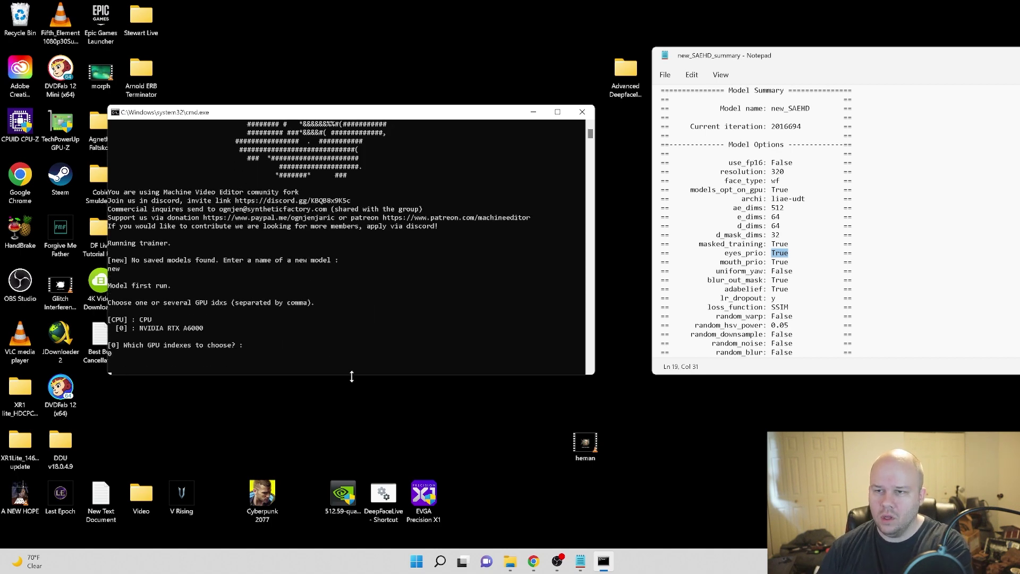
key("Return")
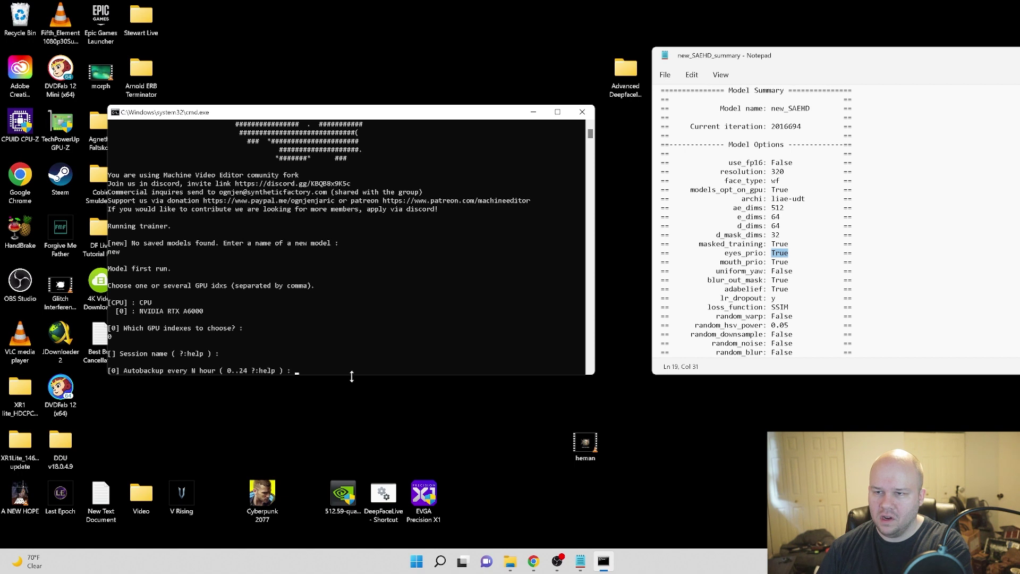
Step: Keep autobackup at 0 hours, maximum backups at 24 and preview history writing off
key("Return")
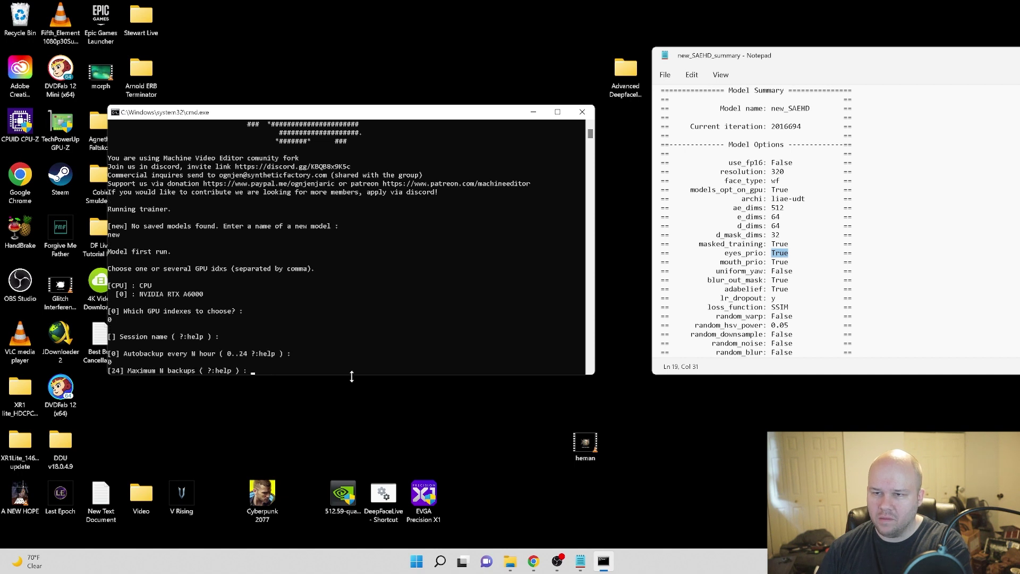
key("Return")
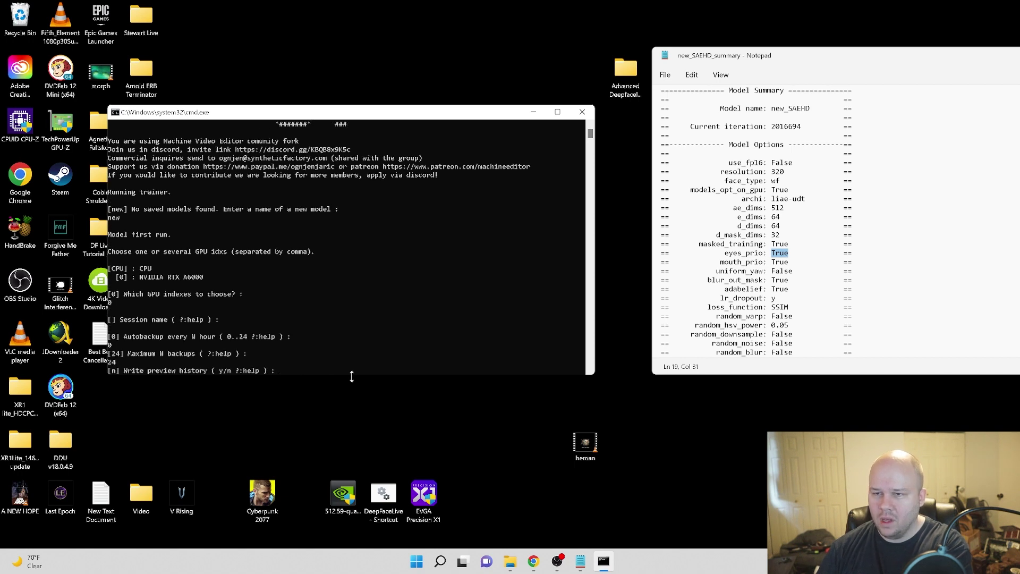
key("Return")
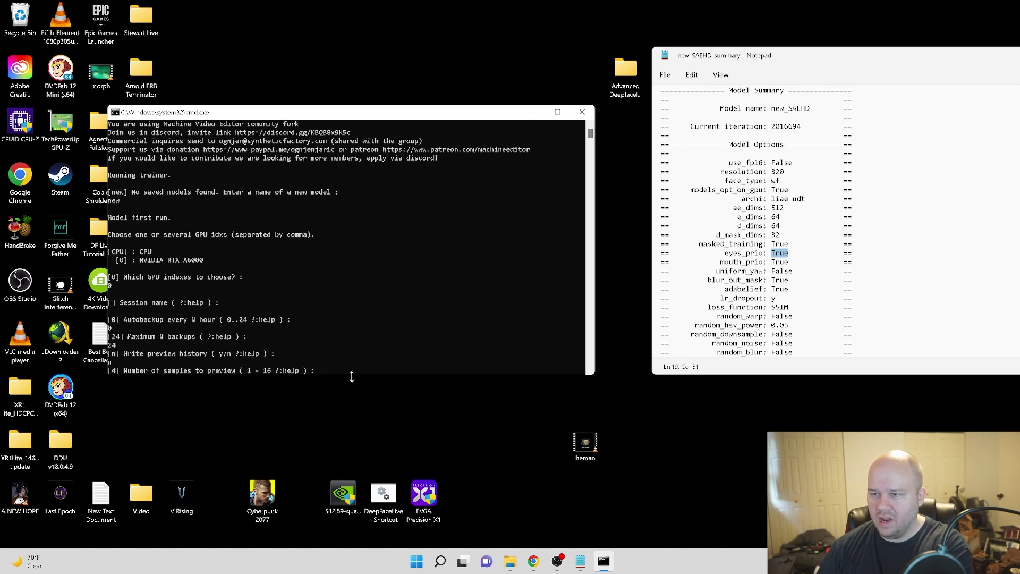
Step: Set the number of preview samples to 3, keeping the old preview panel off, target iteration 0 and high-loss retraining off
type("3")
key("Return")
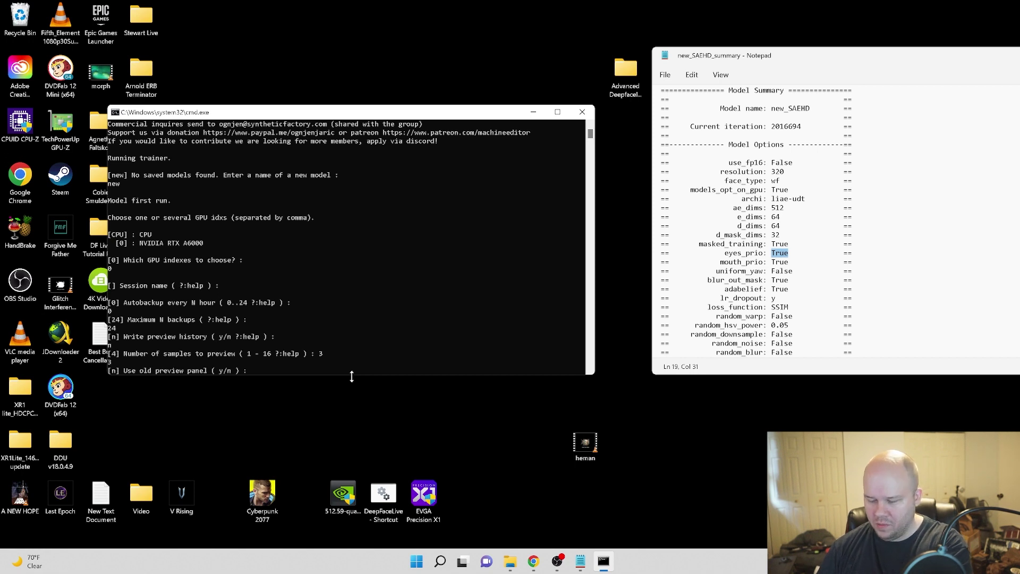
key("Return")
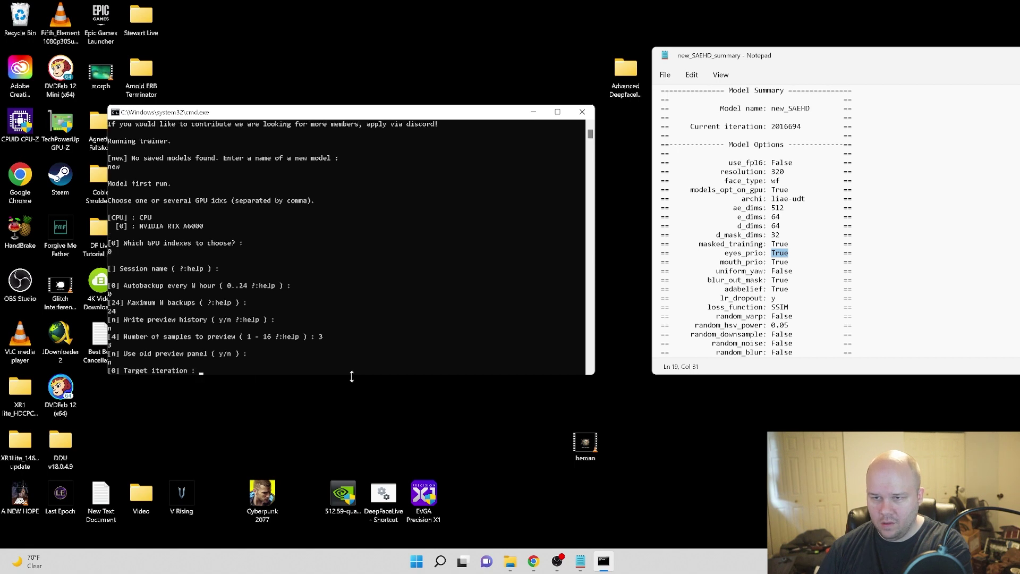
key("Return")
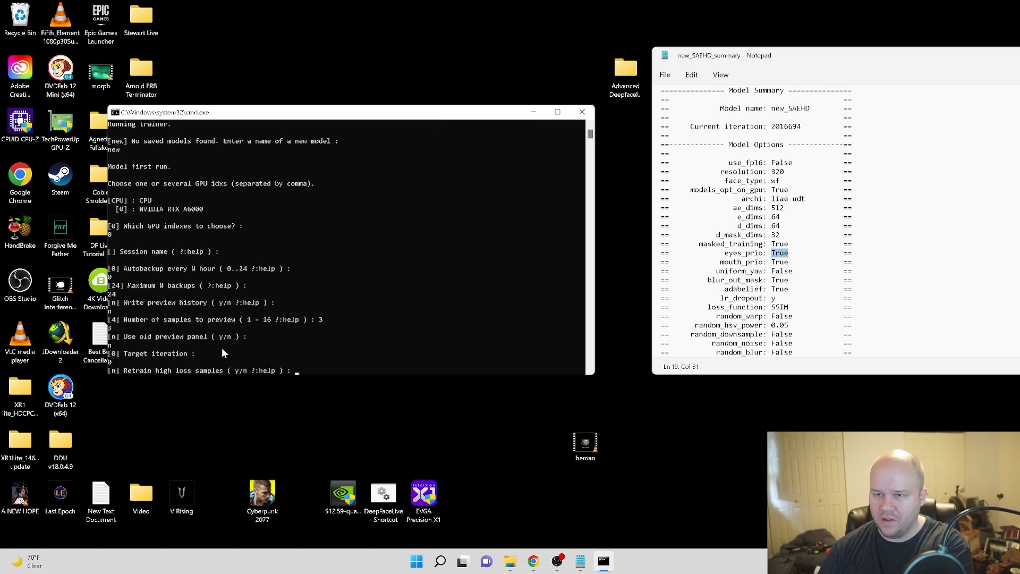
key("Return")
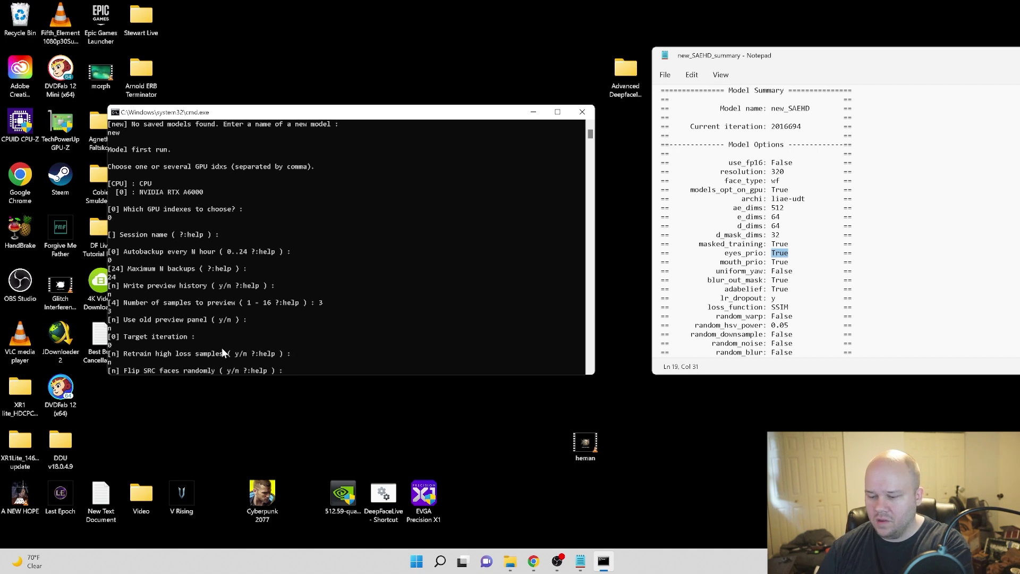
Step: Enable random flipping of SRC faces and disable random flipping of DST faces
type("y")
key("Return")
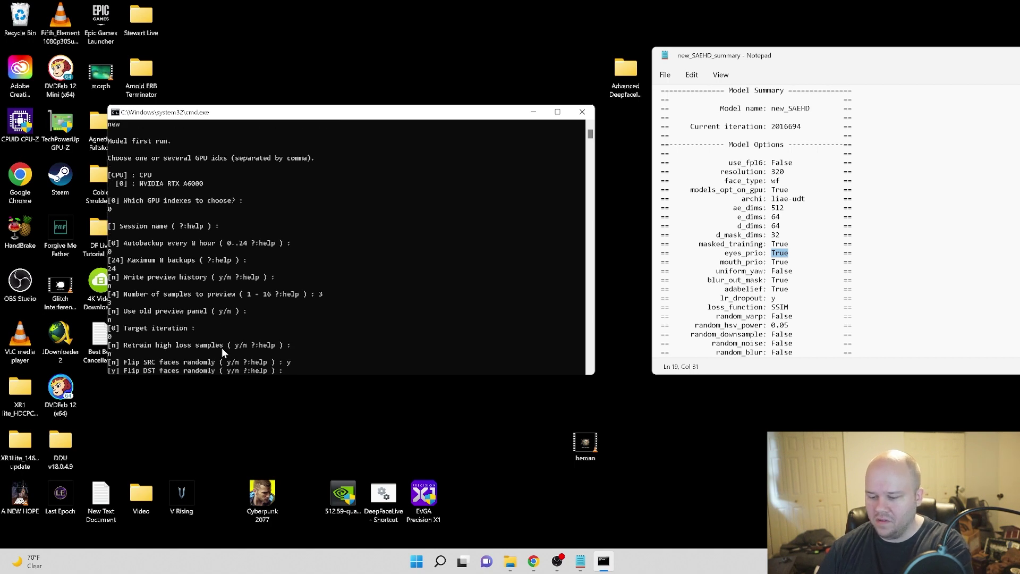
type("n")
key("Return")
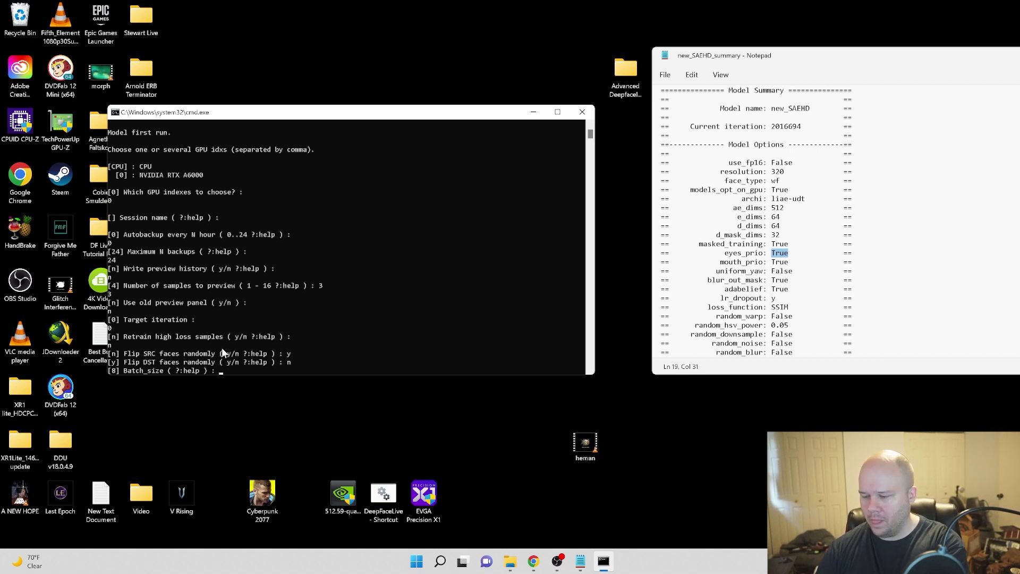
Step: Accept a batch size of 8, fp16 off and a maximum of 8 CPU cores
key("Return")
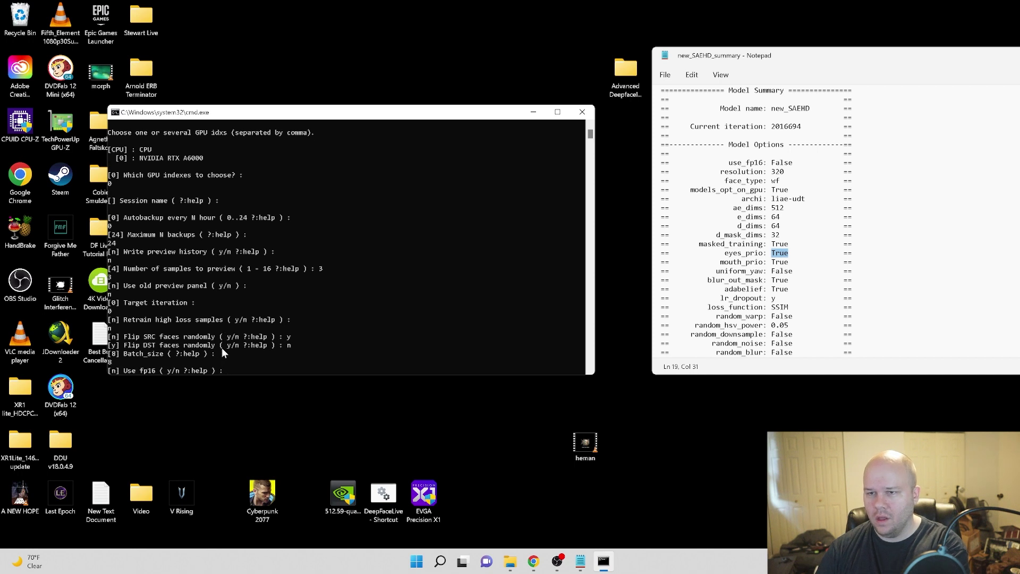
key("Return")
key("Return")
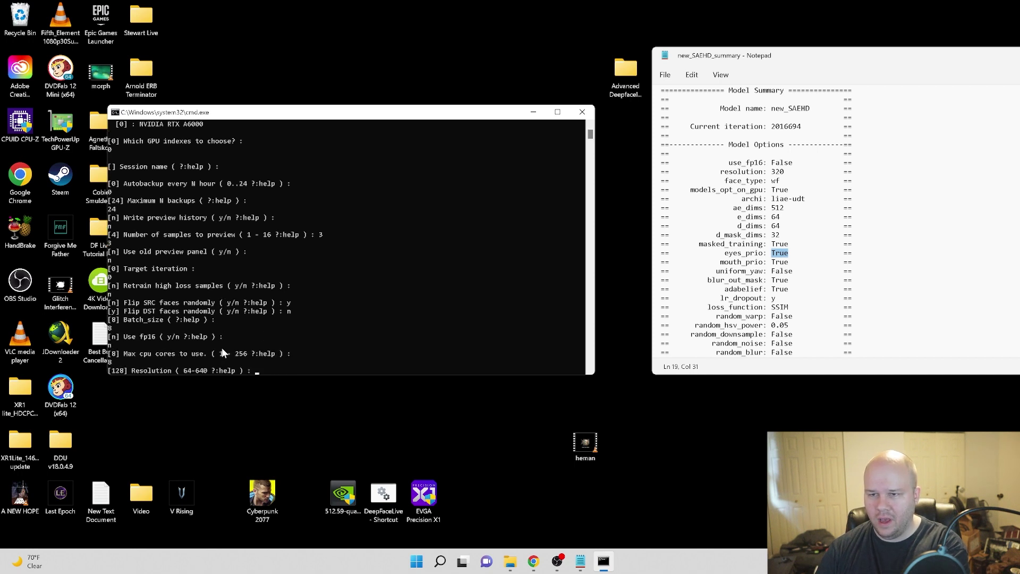
Step: Set the model resolution to 320, the face type to wf and the AE architecture to liae-udt
type("320")
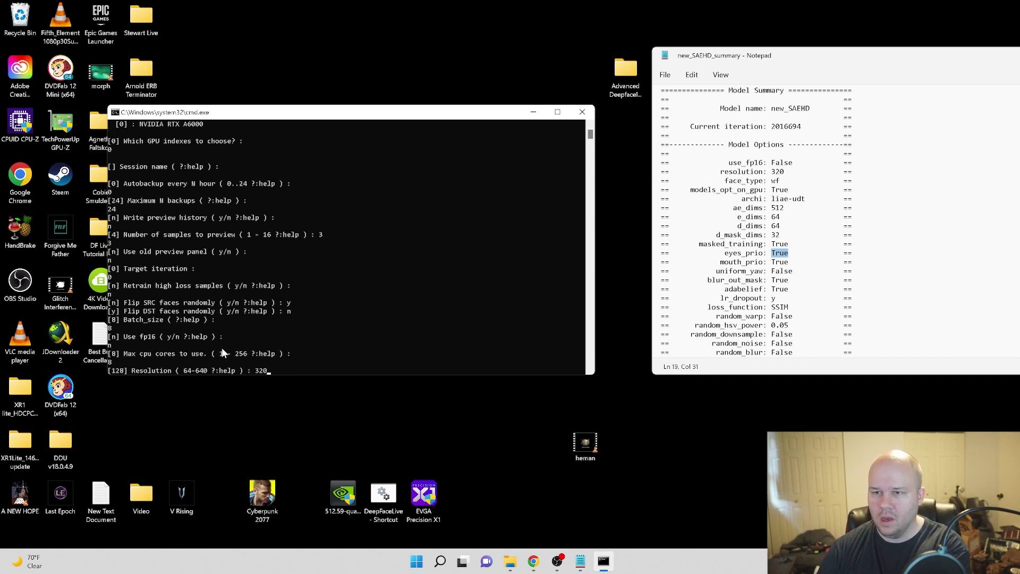
key("Return")
type("wf/head/custom ?:help ) : wf")
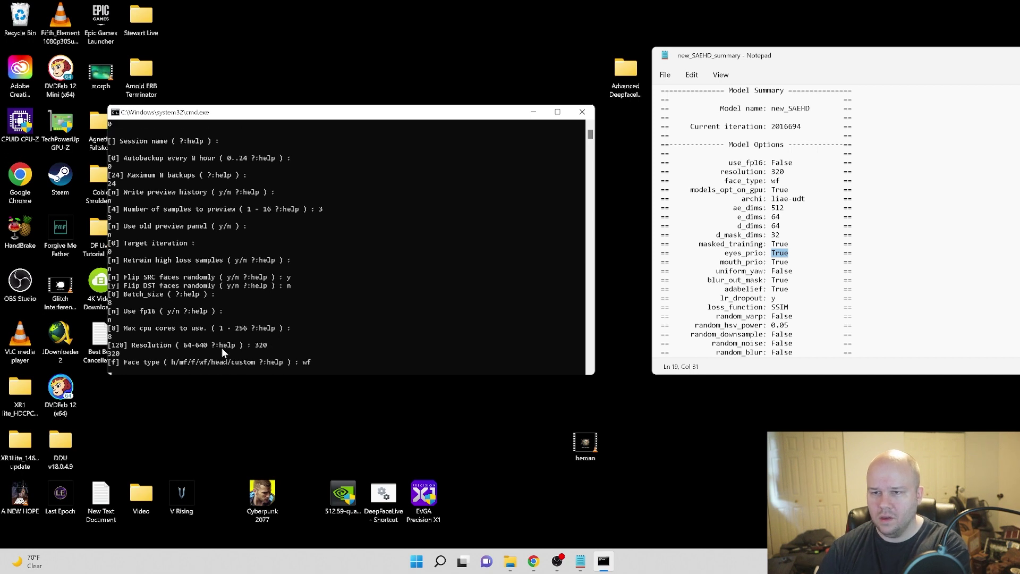
key("Return")
type("liae-udt")
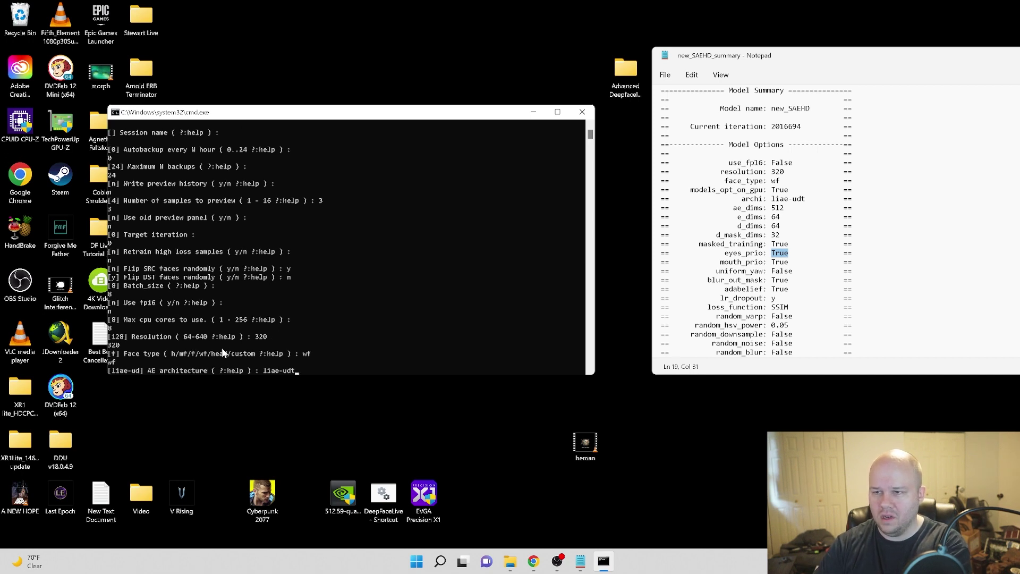
key("Return")
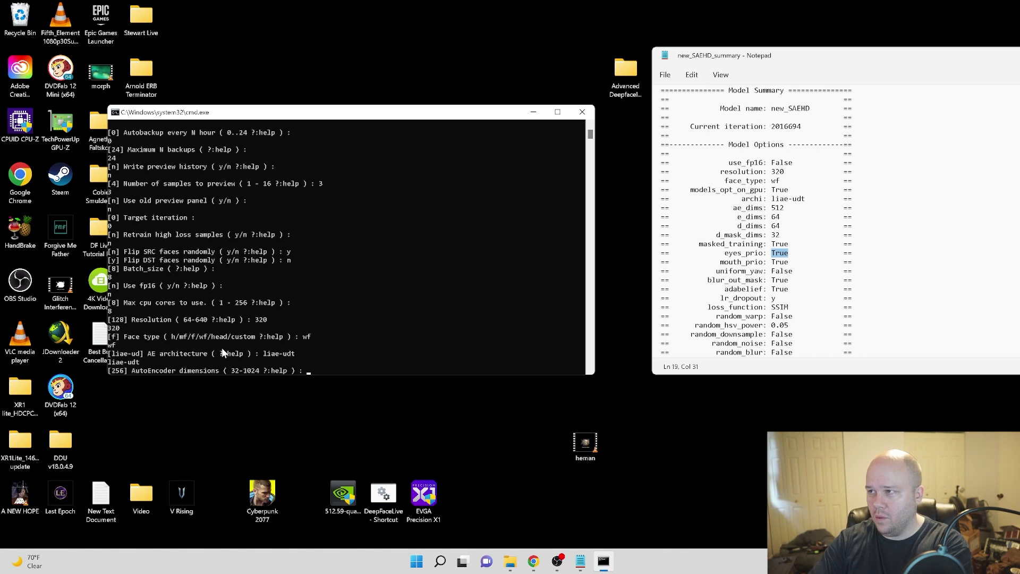
Step: Set AutoEncoder dimensions to 512, encoder and decoder dimensions to the default 64, and decoder mask dimensions to 32
type("512")
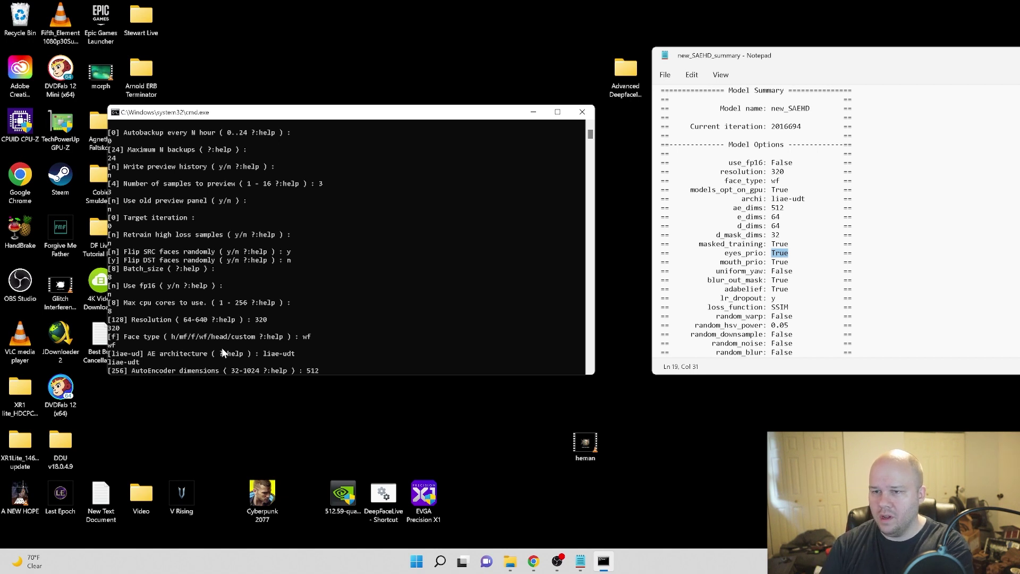
key("Return")
key("Return")
key("Return")
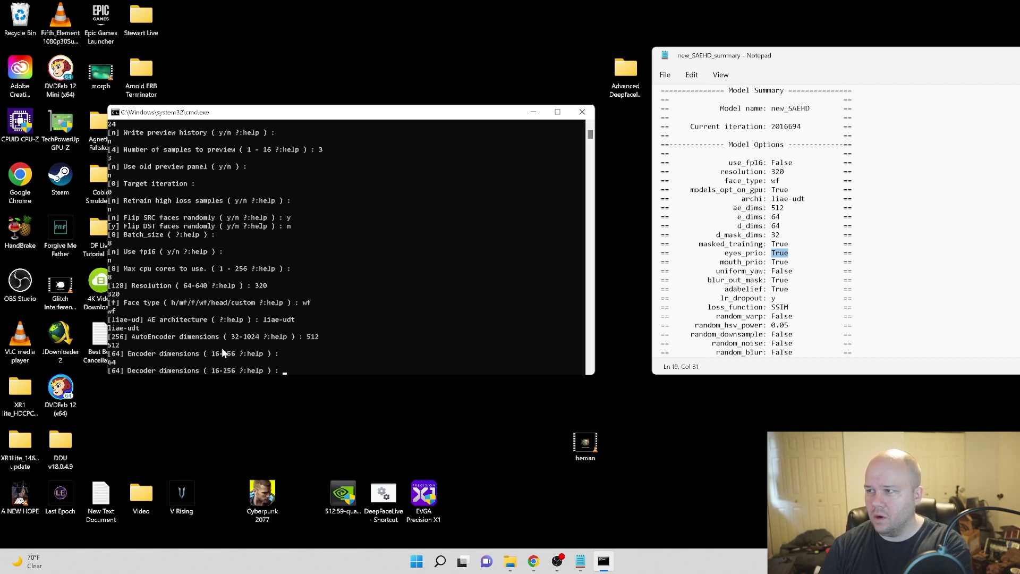
type("32")
key("Return")
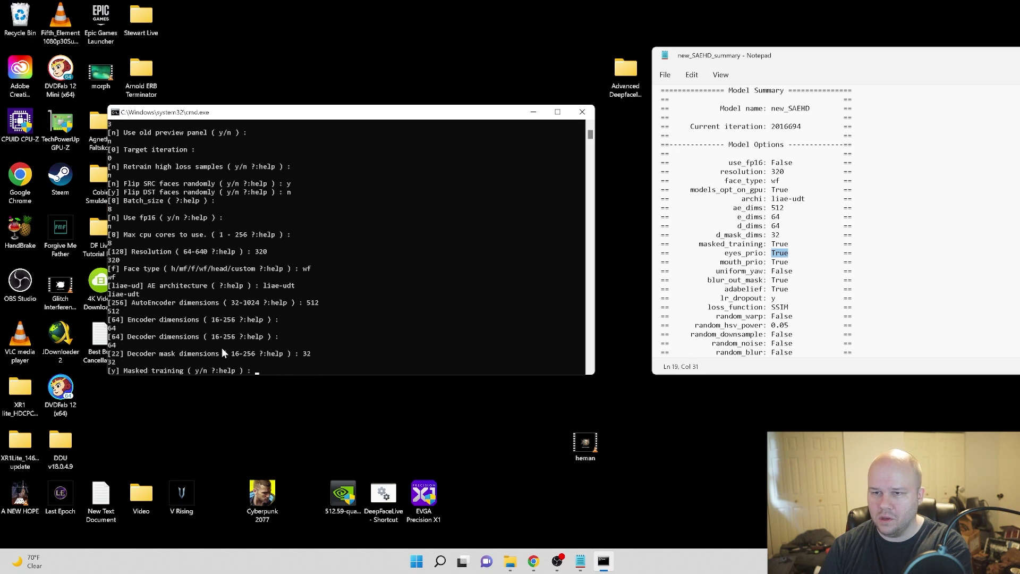
Step: Enable masked training, eyes priority and mouth priority, leaving uniform yaw distribution and blur out mask off
key("Return")
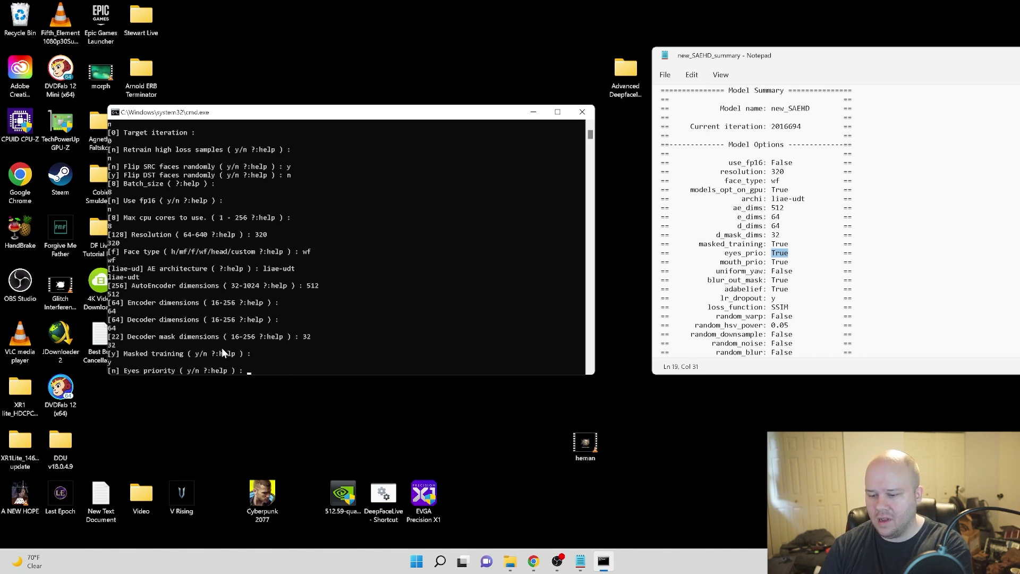
type("y")
key("Return")
type("y")
key("Return")
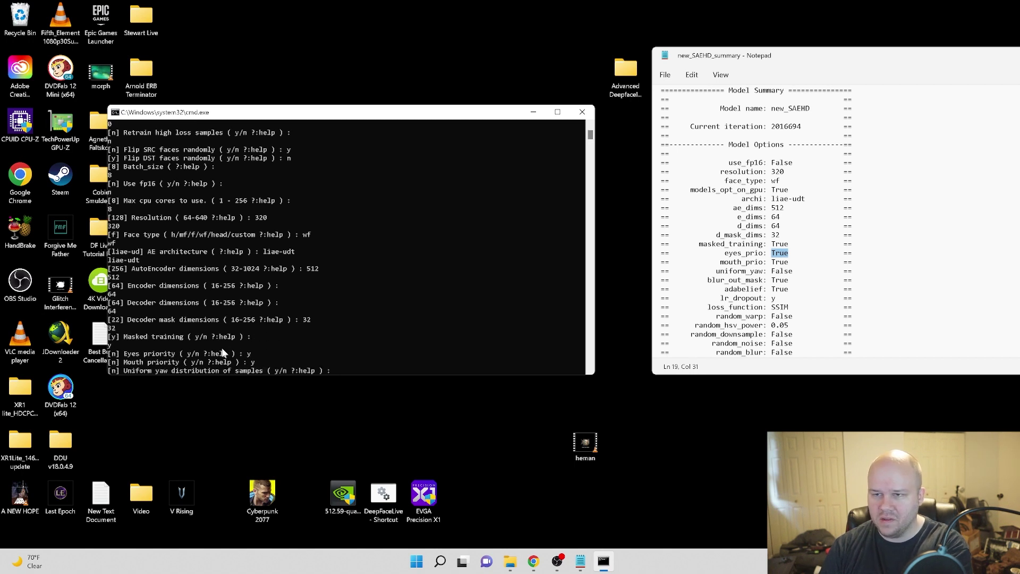
key("Return")
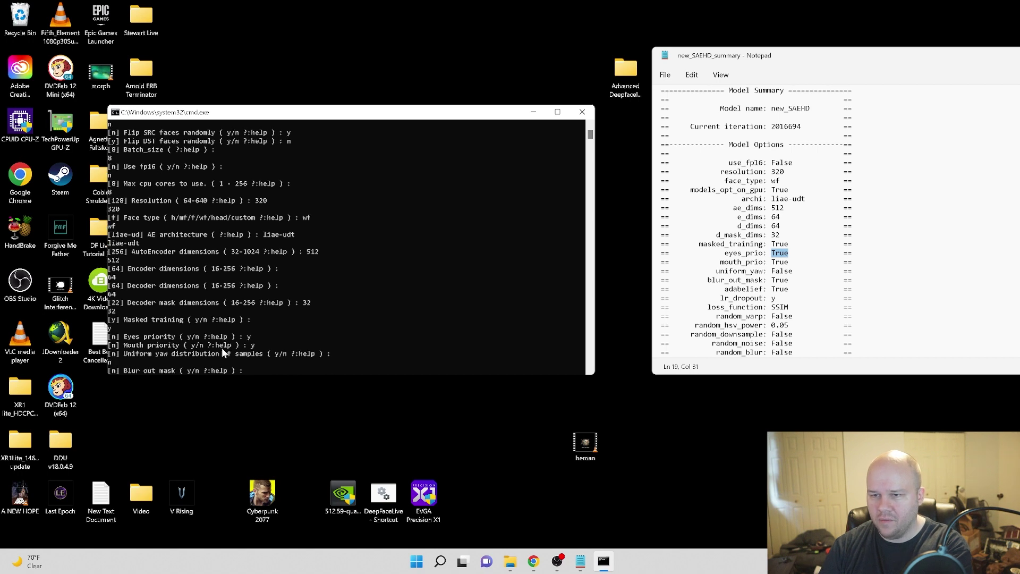
key("Return")
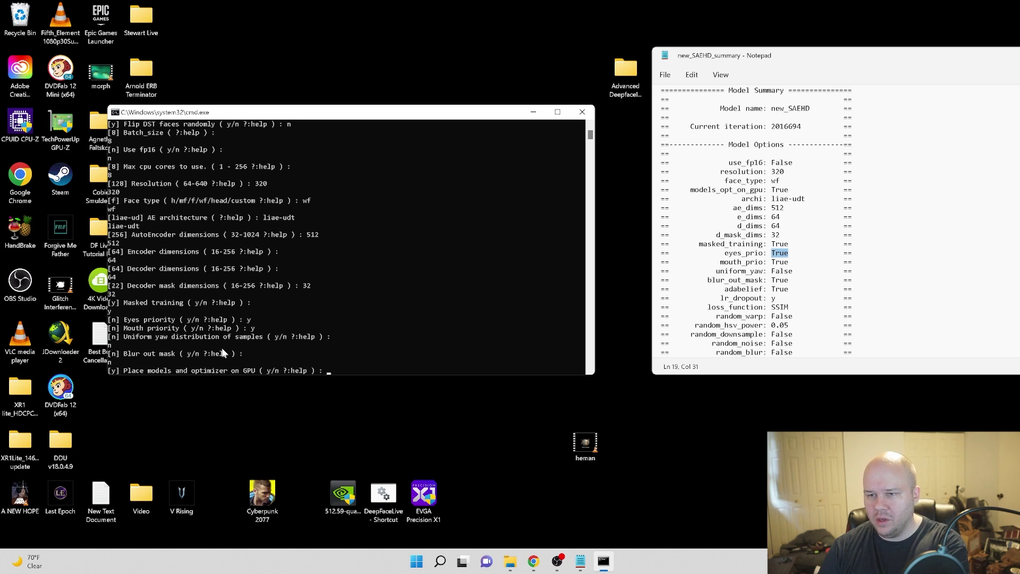
Step: Keep models and optimizer on the GPU with AdaBelief enabled, learning rate dropout off and SSIM as the loss function
type("y")
key("Return")
type("y")
key("Return")
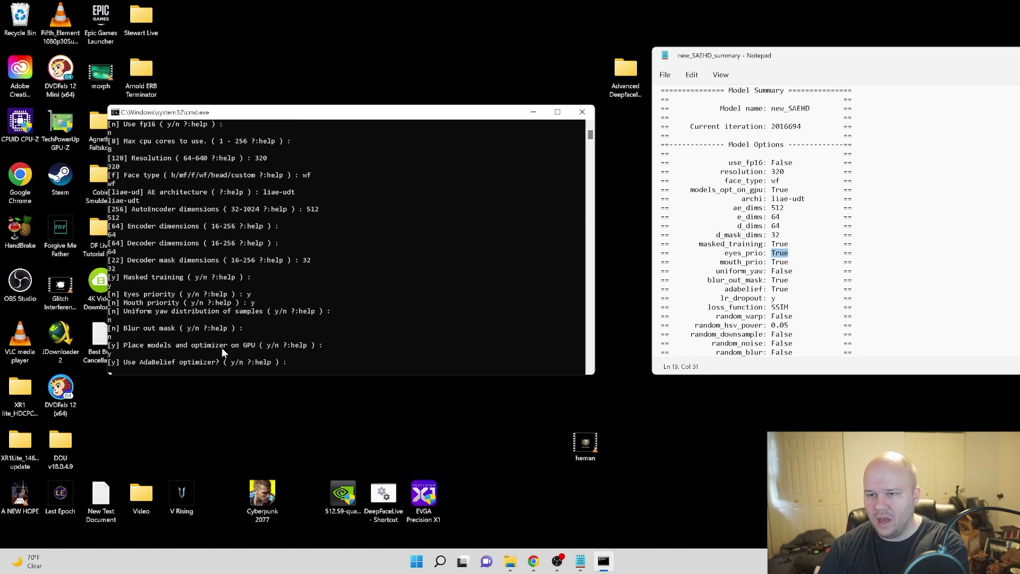
key("Return")
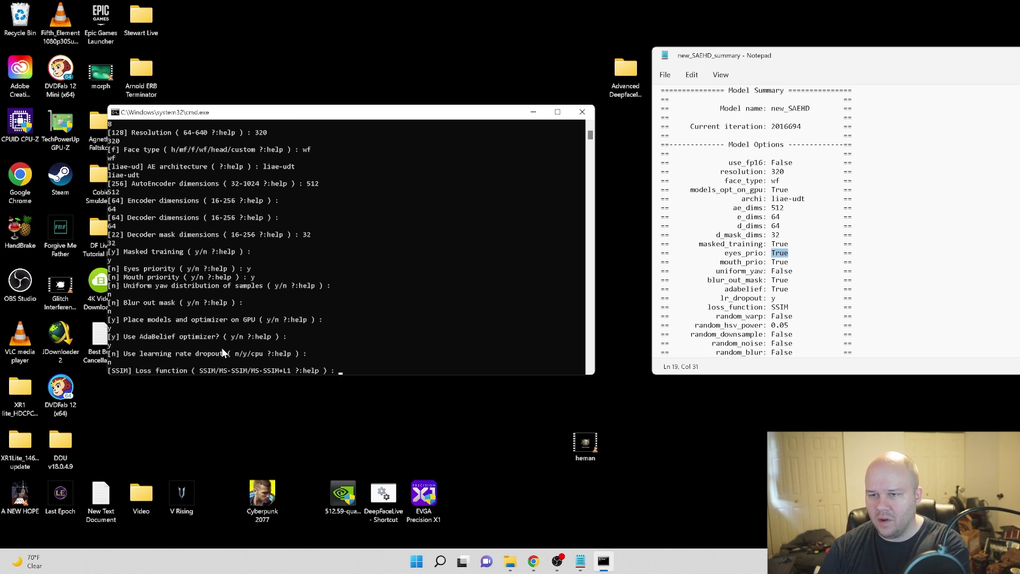
key("Return")
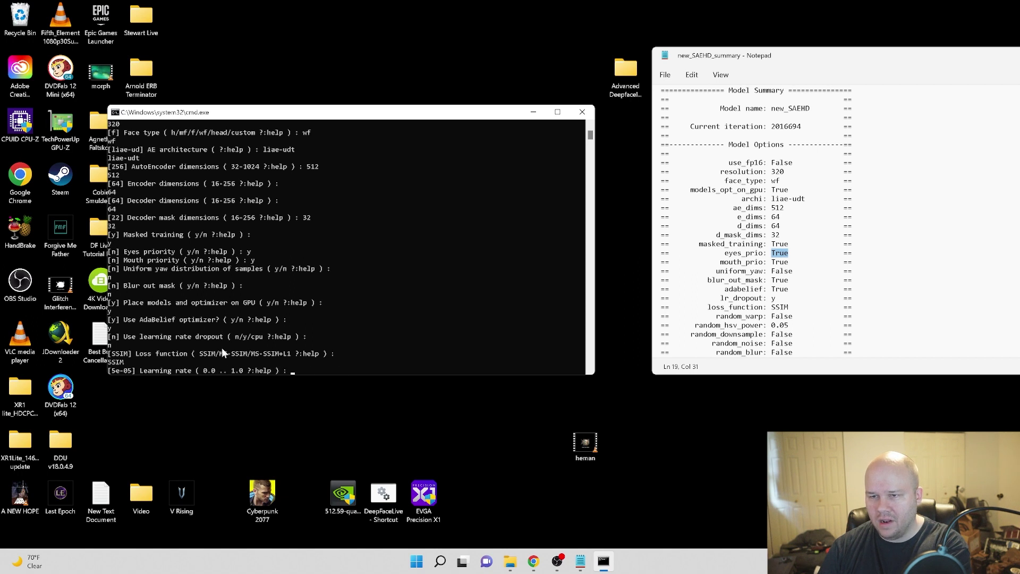
Step: Keep the learning rate at 5e-05 and random warp enabled, and set random hue/saturation/light intensity to 0.05
key("Return")
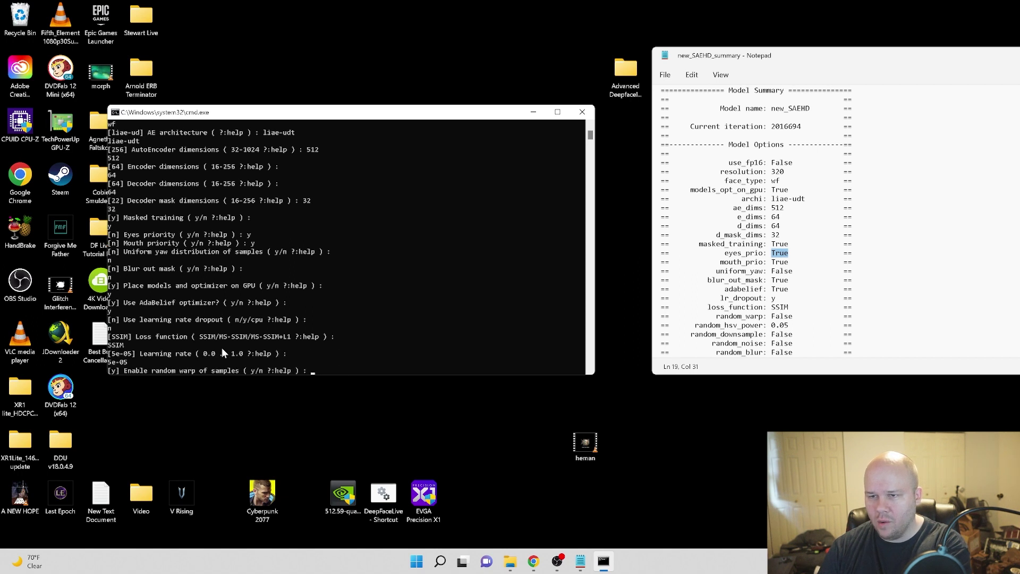
key("Return")
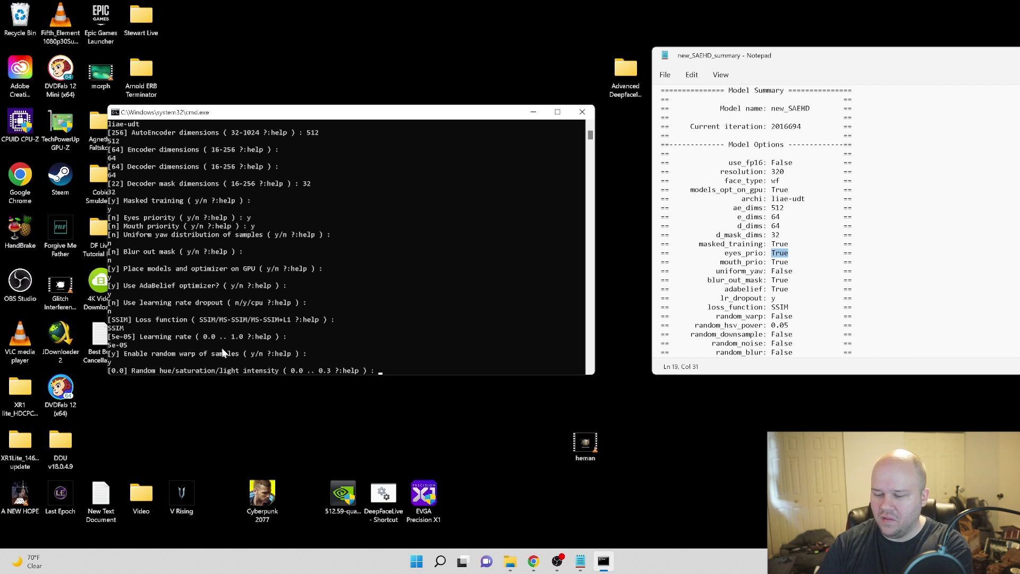
type(".05")
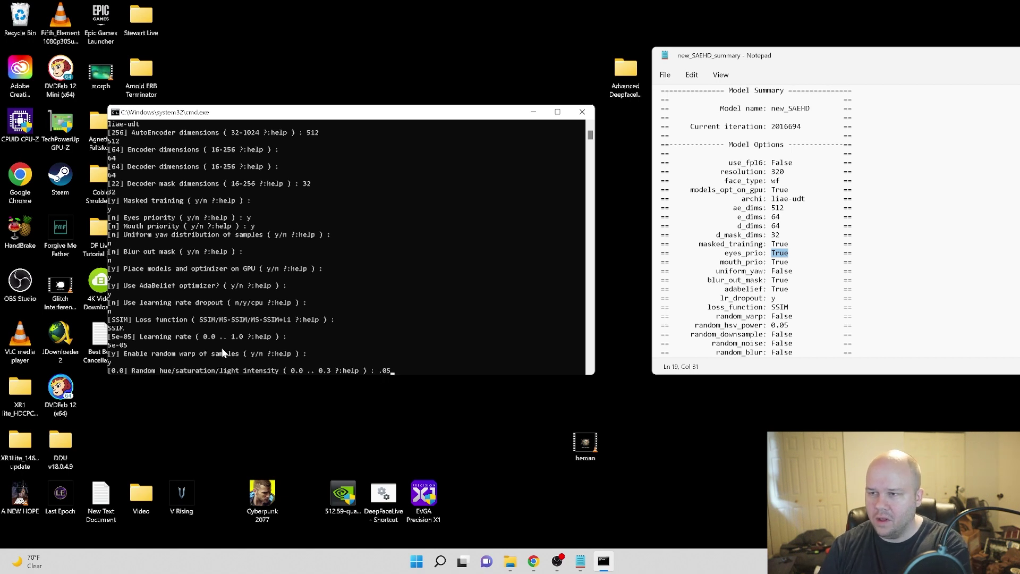
key("Return")
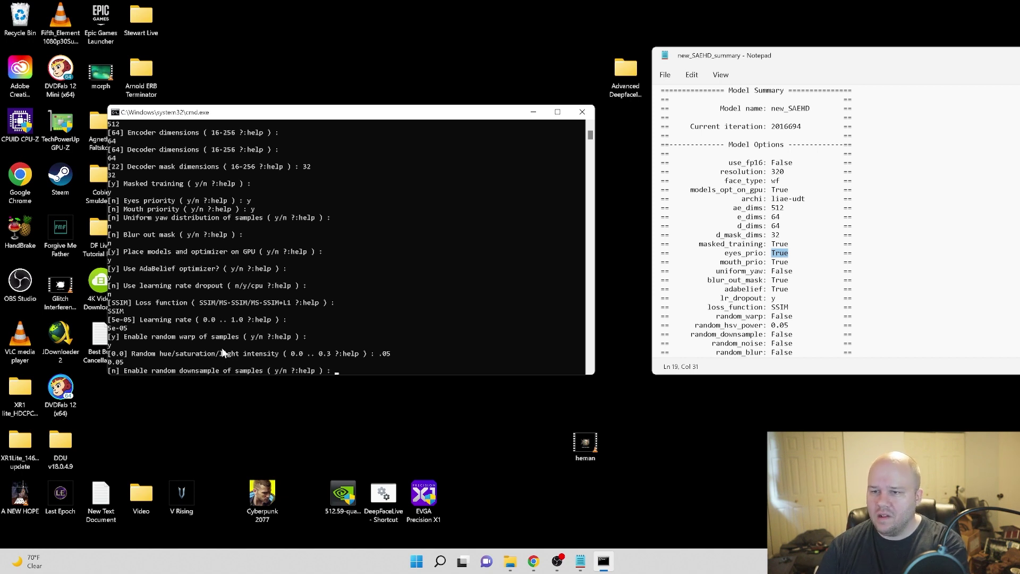
Step: Leave random downsample, noise, blur and jpeg compression off, with random shadows and highlights set to none
key("Return")
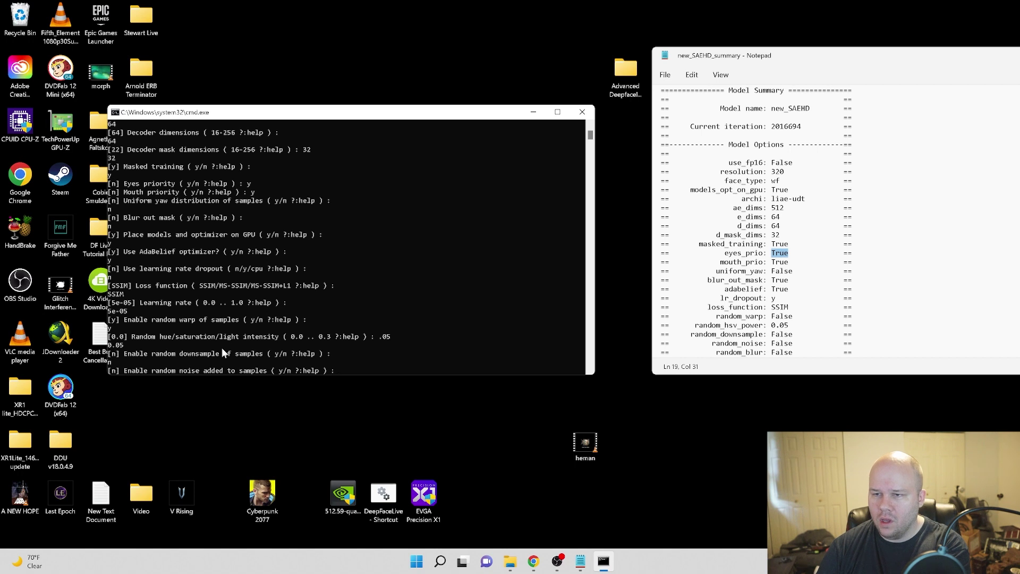
key("Return")
key("Return")
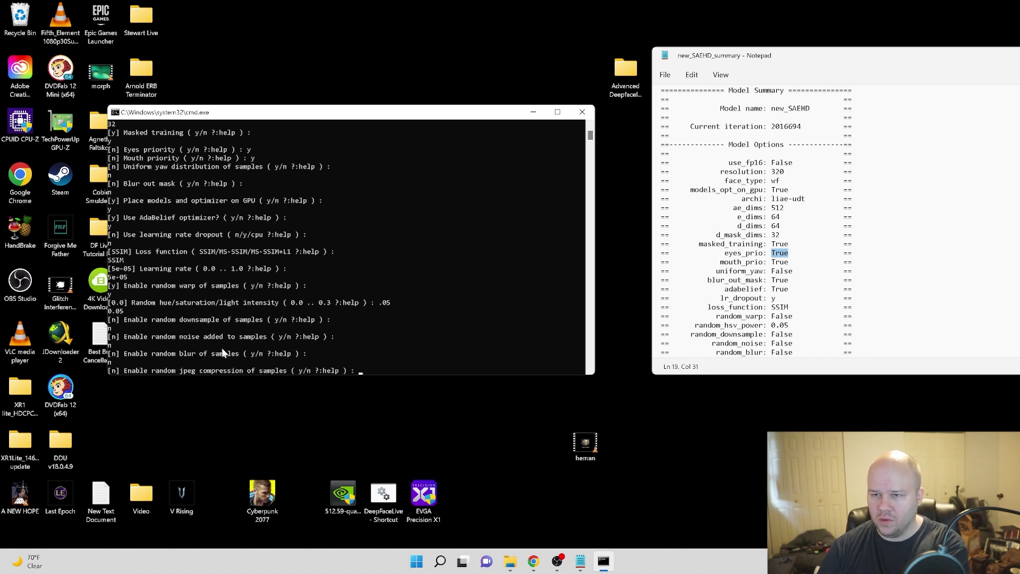
key("Return")
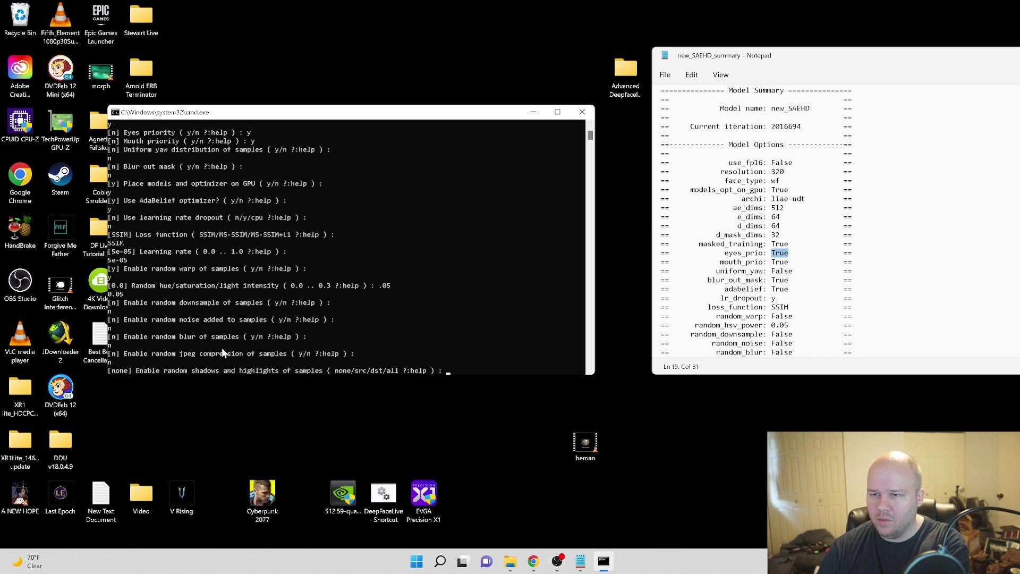
key("Return")
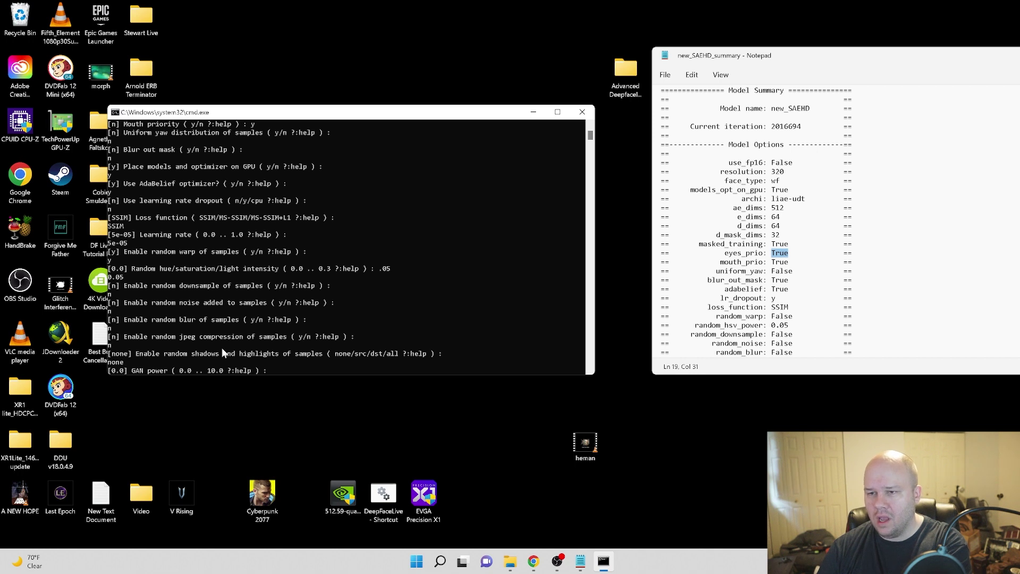
Step: Keep GAN power, background power, face style power and background style power at 0.0
key("Return")
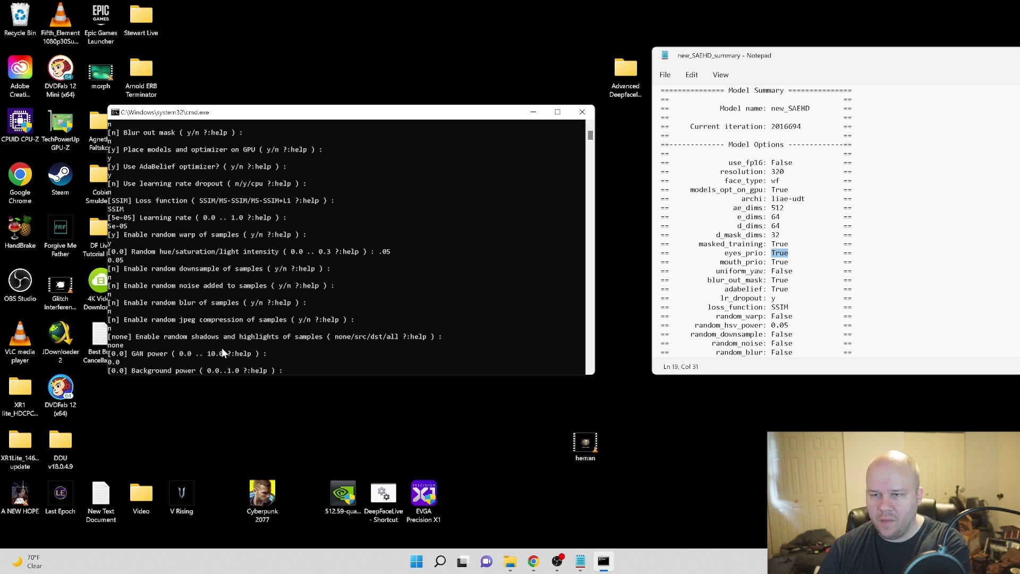
key("Return")
key("Return")
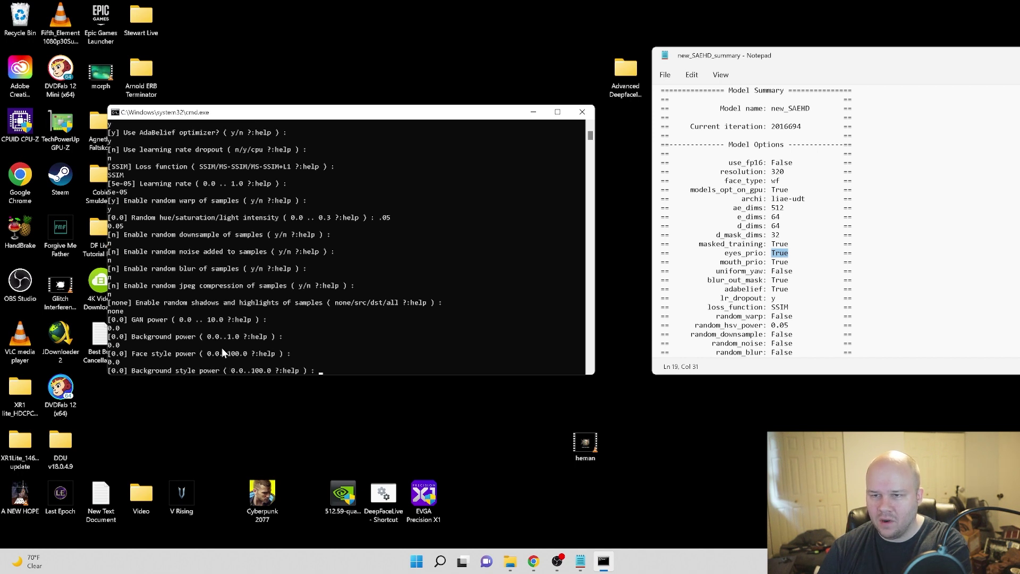
key("Return")
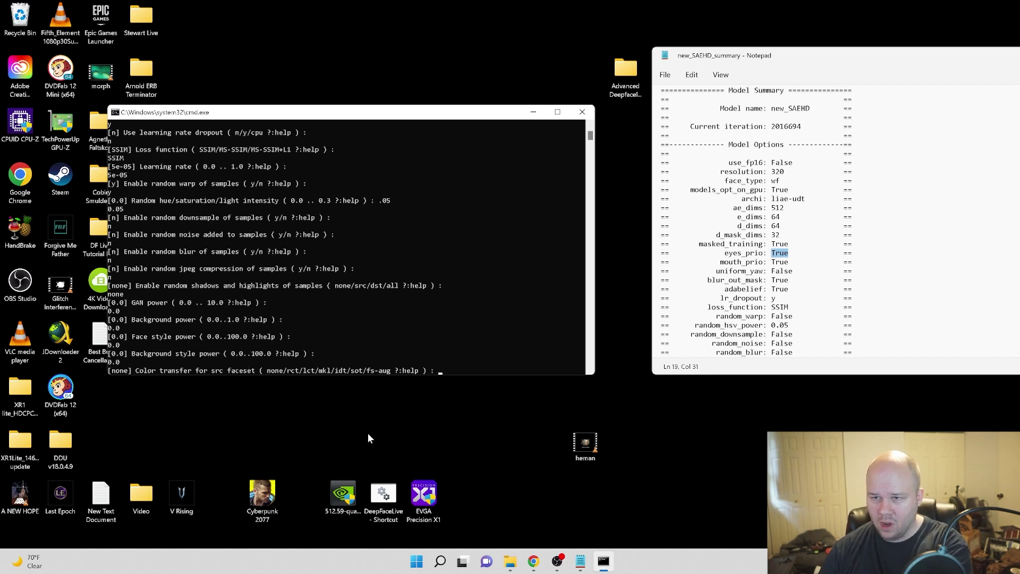
Step: Leave color transfer at none and random color off, enable gradient clipping, and start training with pretraining mode off
key("Return")
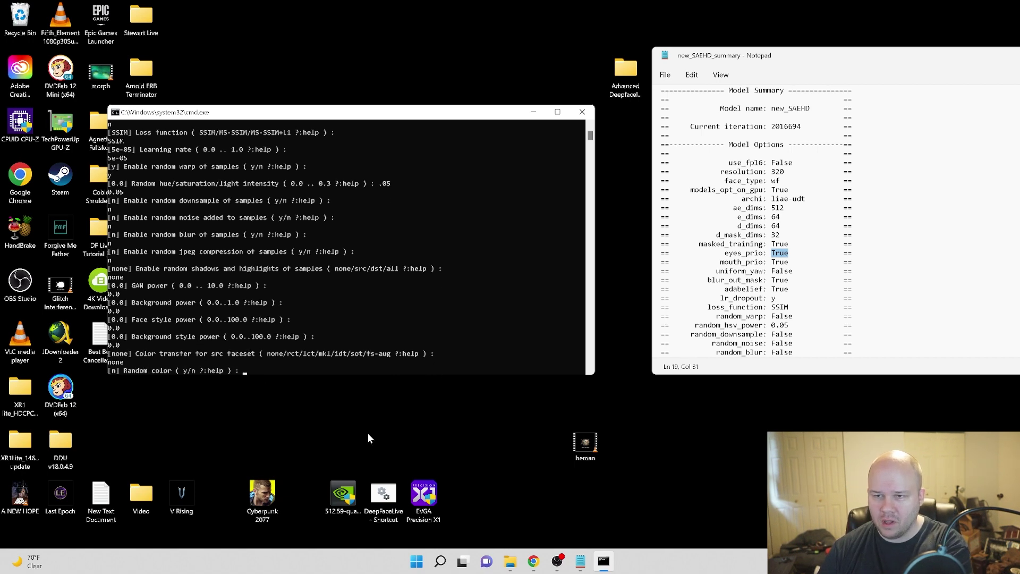
key("Return")
type("y/n ?:help ) : y")
key("Return")
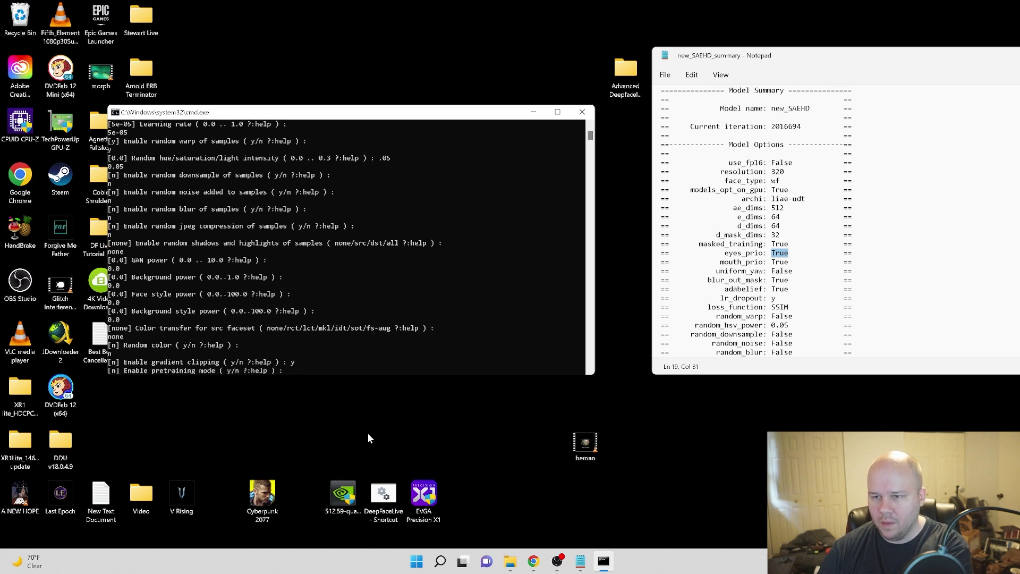
key("Return")
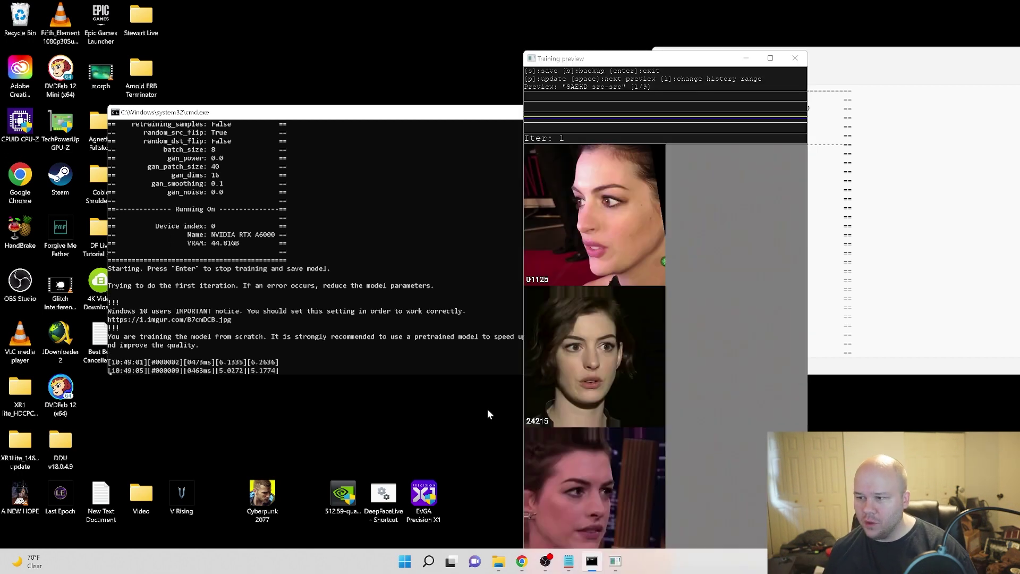
Step: Refresh the SAEHD src-src training preview several times to examine the source faces and their early reconstructions
left_click(719, 257)
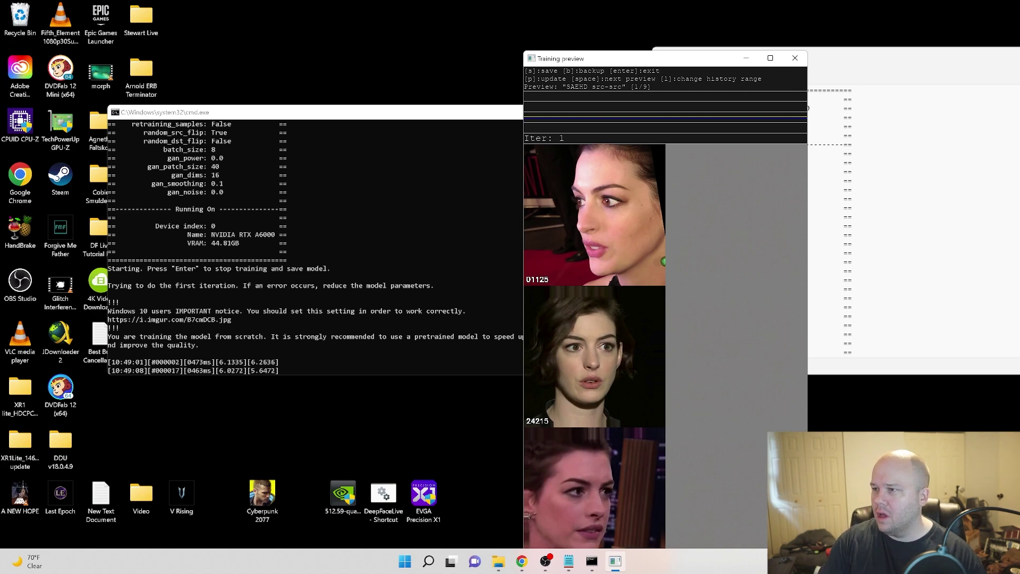
key("p")
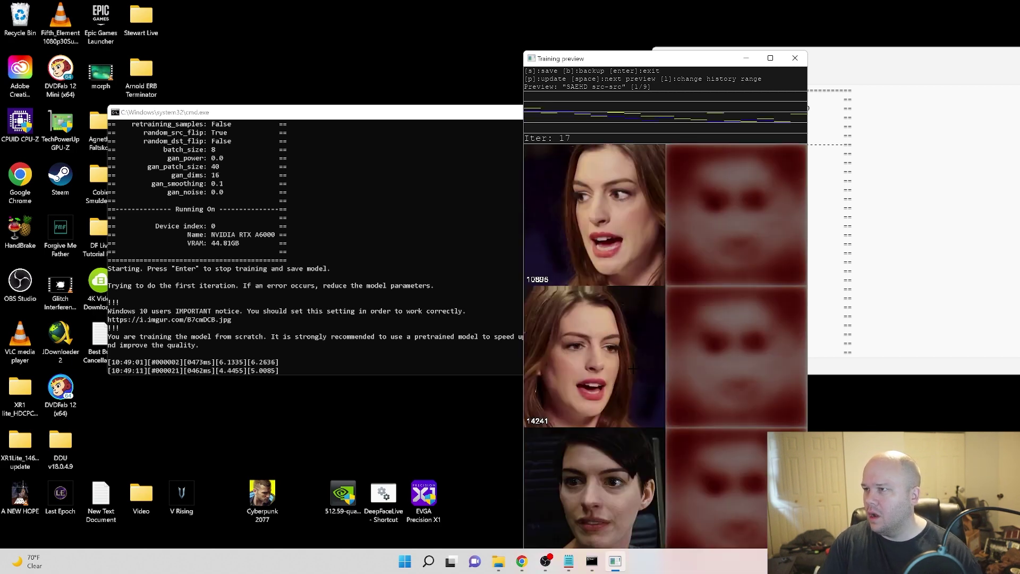
key("p")
key("p")
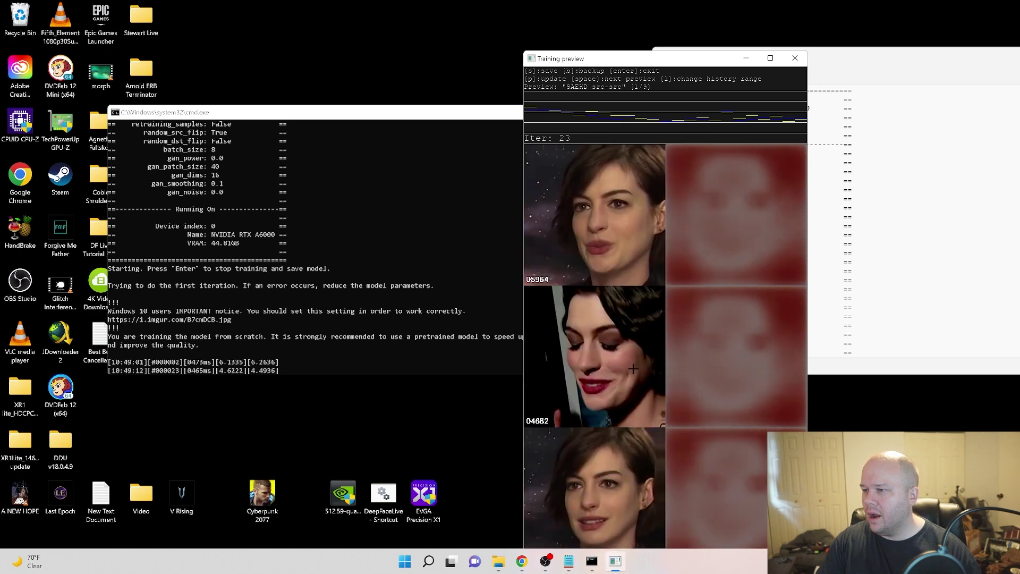
key("p")
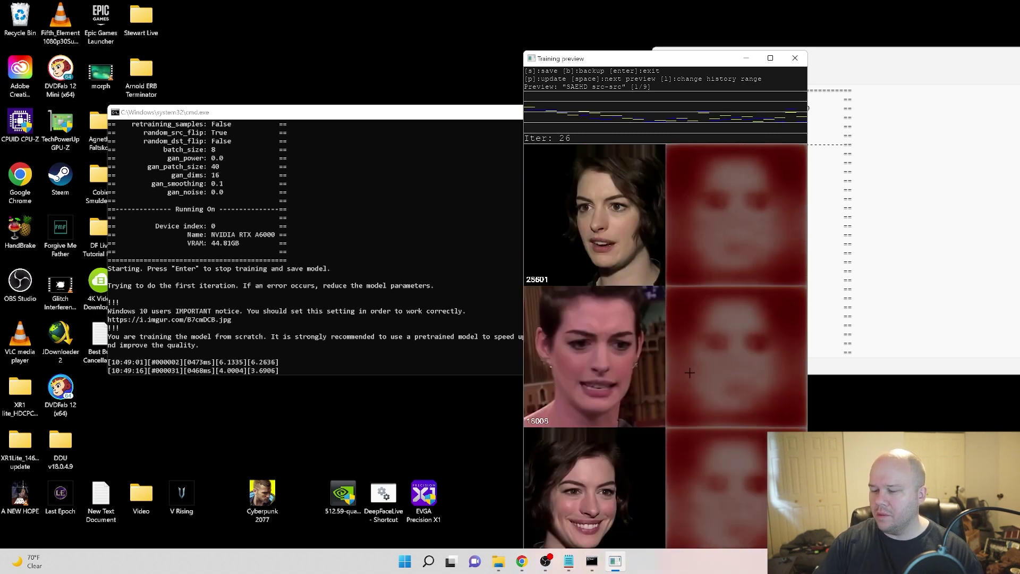
Step: Switch the training preview to SAEHD dst-dst and refresh it repeatedly to examine the destination faces
key("space")
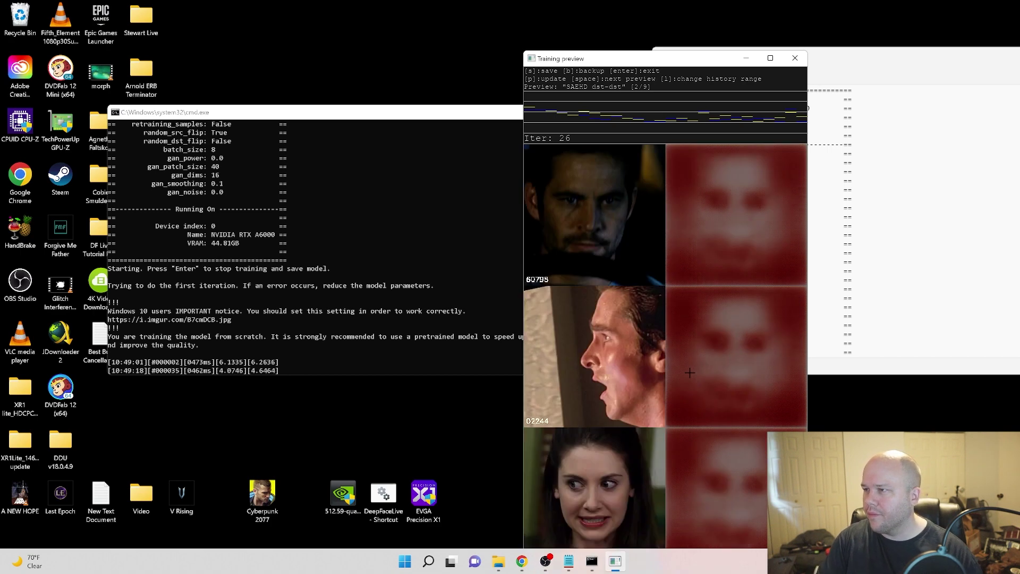
key("p")
key("p")
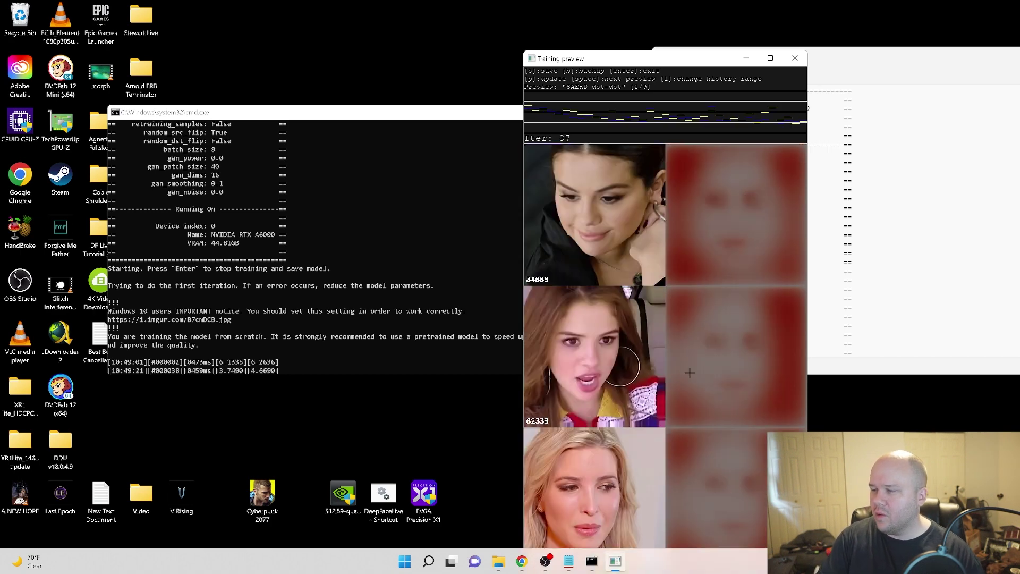
key("p")
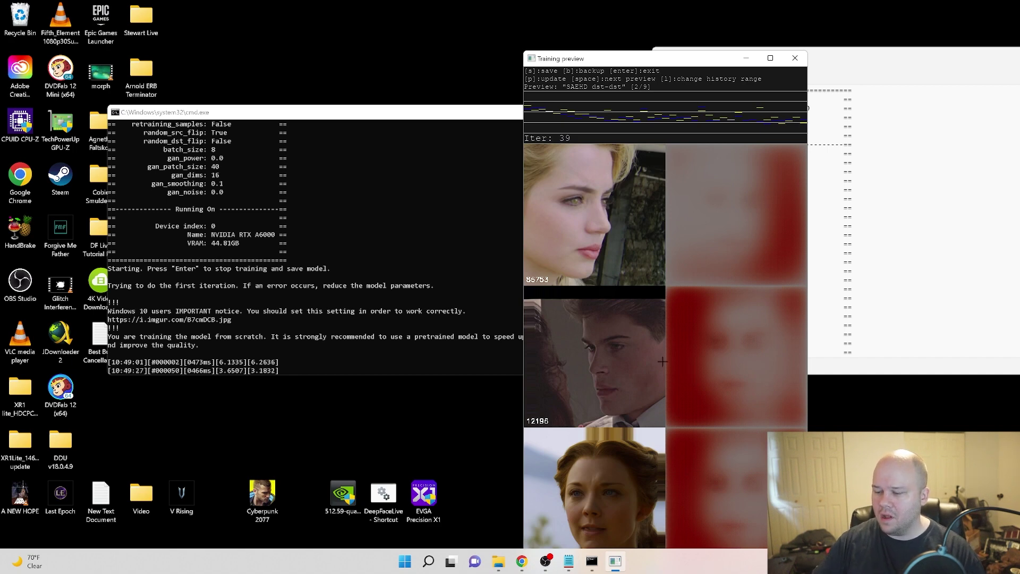
Step: Save the new SAEHD model, stop the training and close the finished console window
key("s")
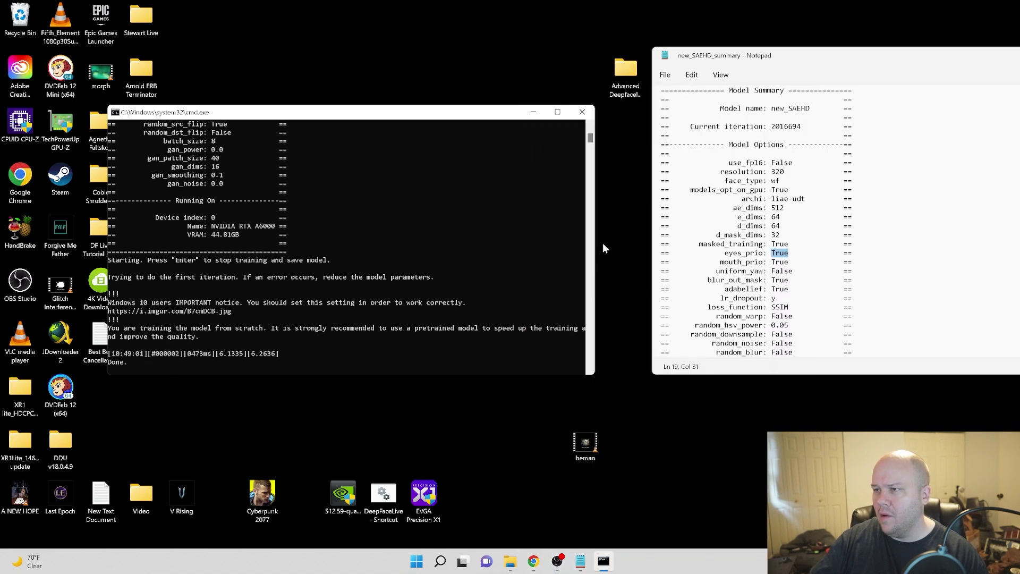
left_click_drag(413, 117, 416, 126)
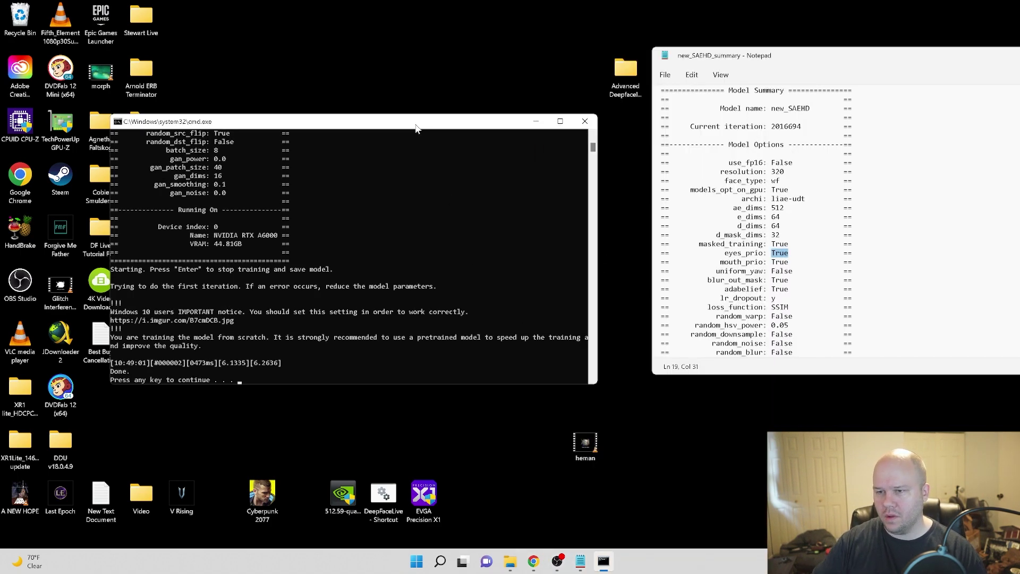
key("Return")
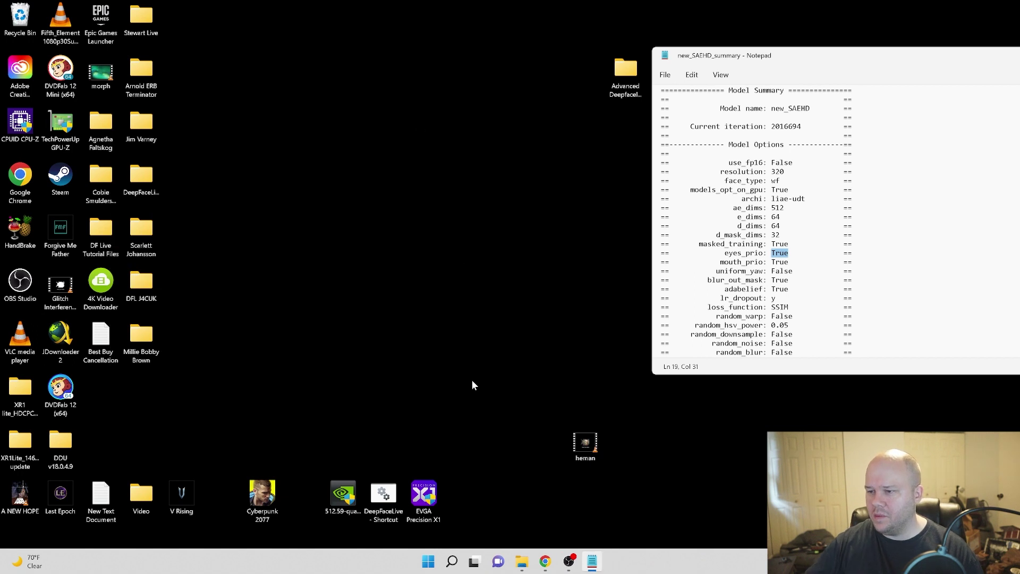
Step: Open the workspace's model folder inside the Anne Hathaway folder in File Explorer
mouse_move(523, 562)
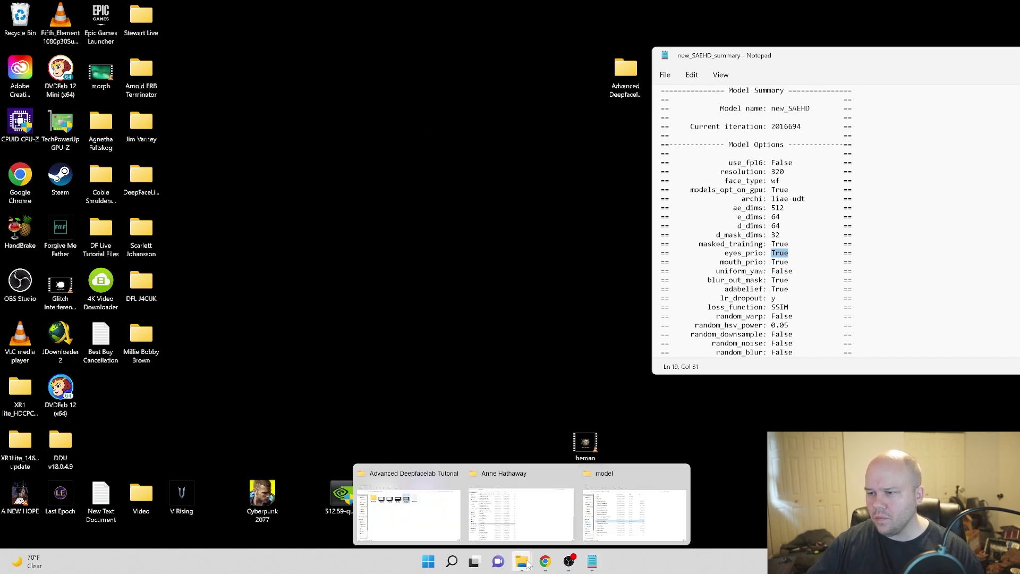
left_click(520, 532)
scroll(213, 265, "up", 10)
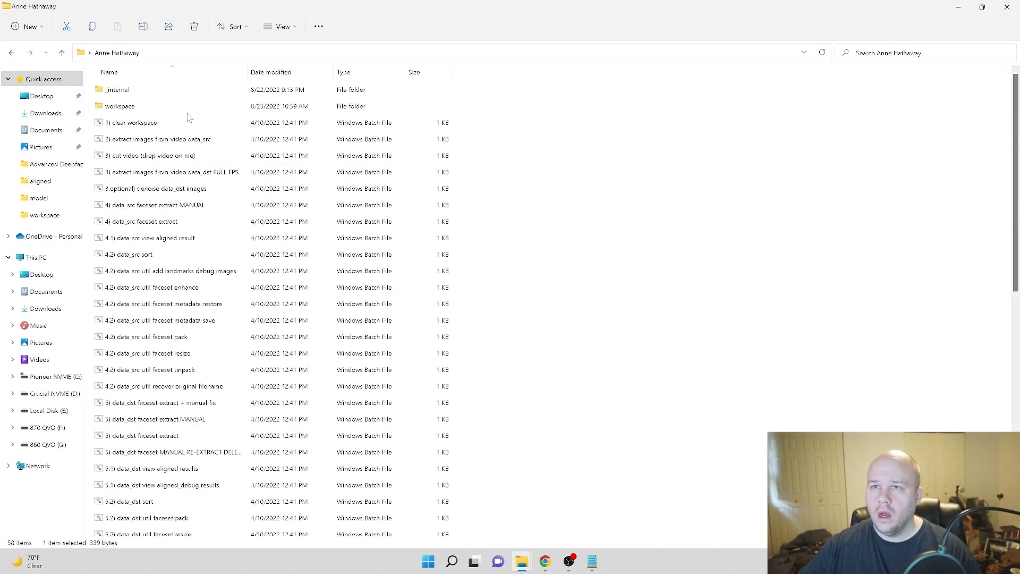
left_click(182, 109)
double_click(182, 109)
double_click(237, 94)
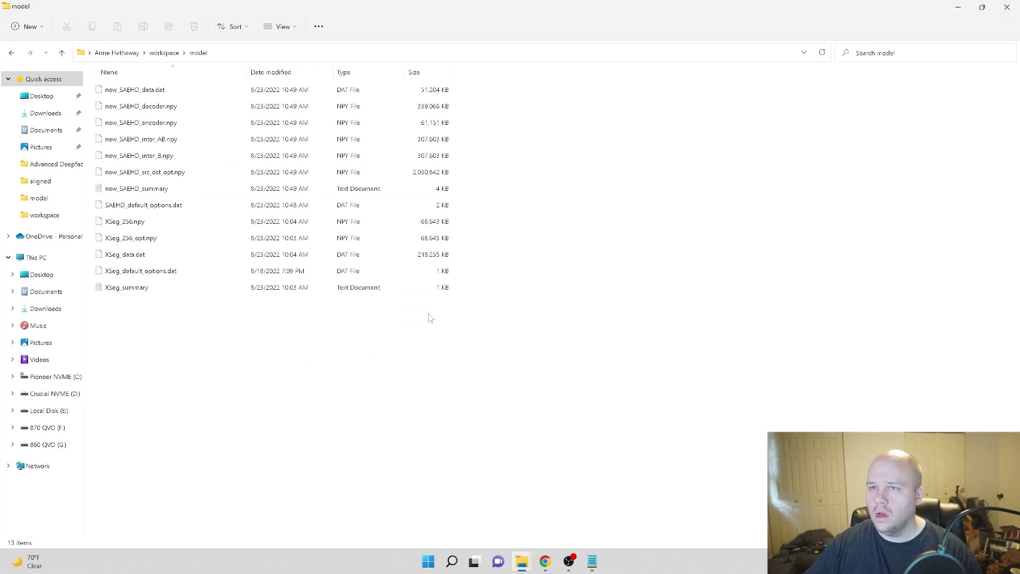
Step: Open the RTT Model Files folder under Required Files in the Advanced Deepfacelab Tutorial folder
mouse_move(528, 568)
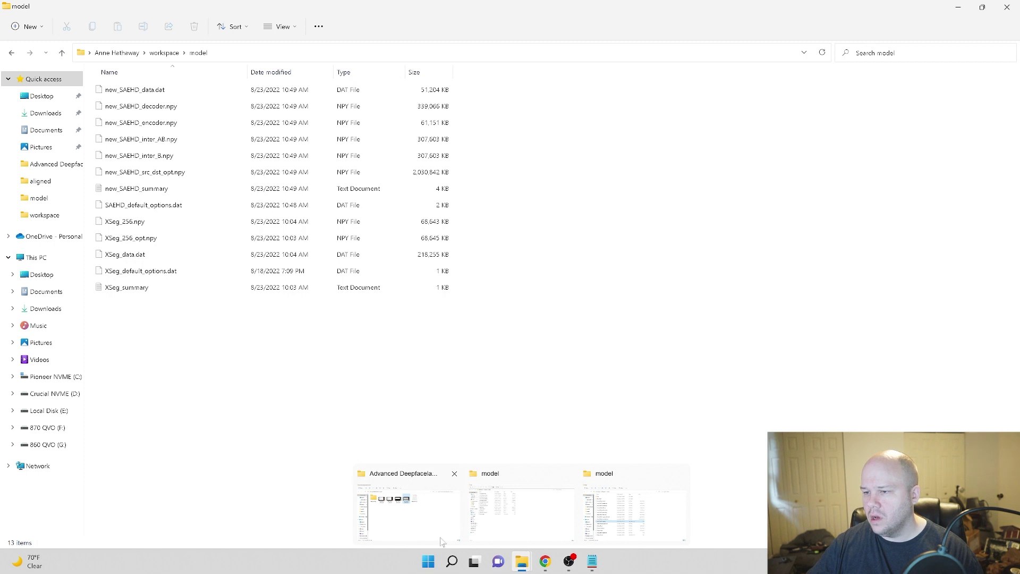
left_click(409, 505)
double_click(312, 237)
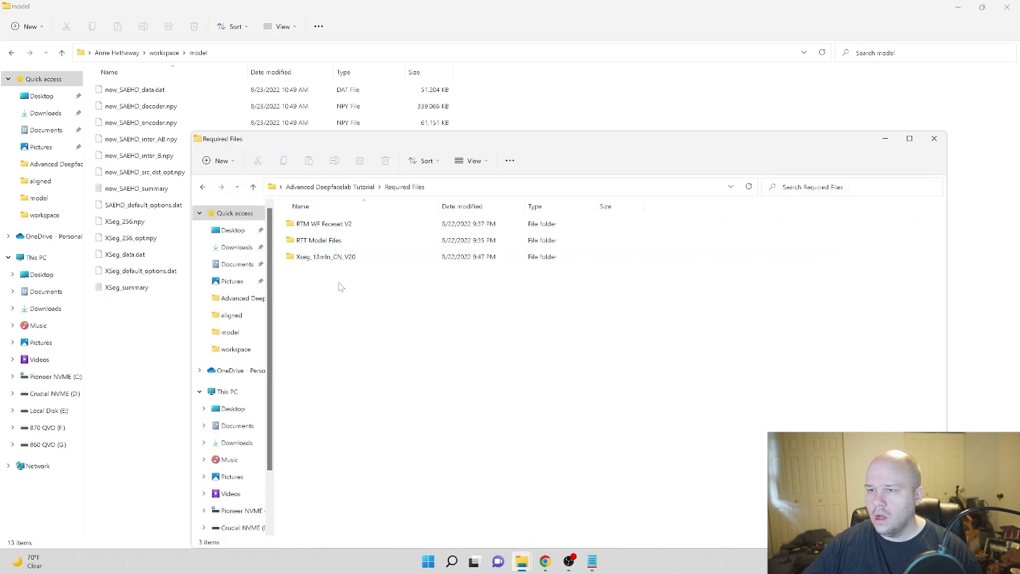
left_click(336, 243)
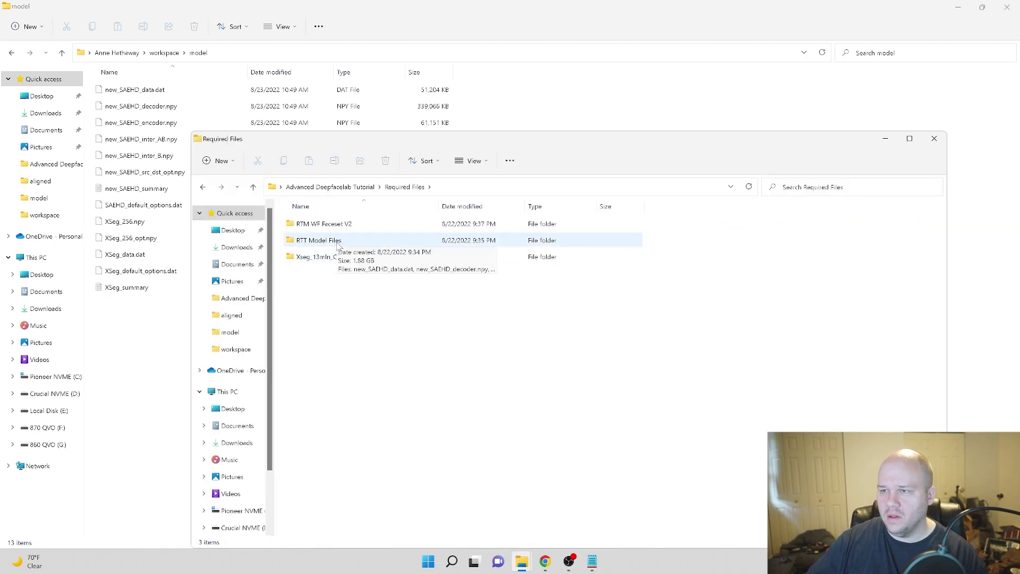
double_click(336, 244)
Step: Copy new_SAEHD_decoder.npy and new_SAEHD_encoder.npy from RTT Model Files into the workspace's model folder, replacing the existing files
left_click(362, 241)
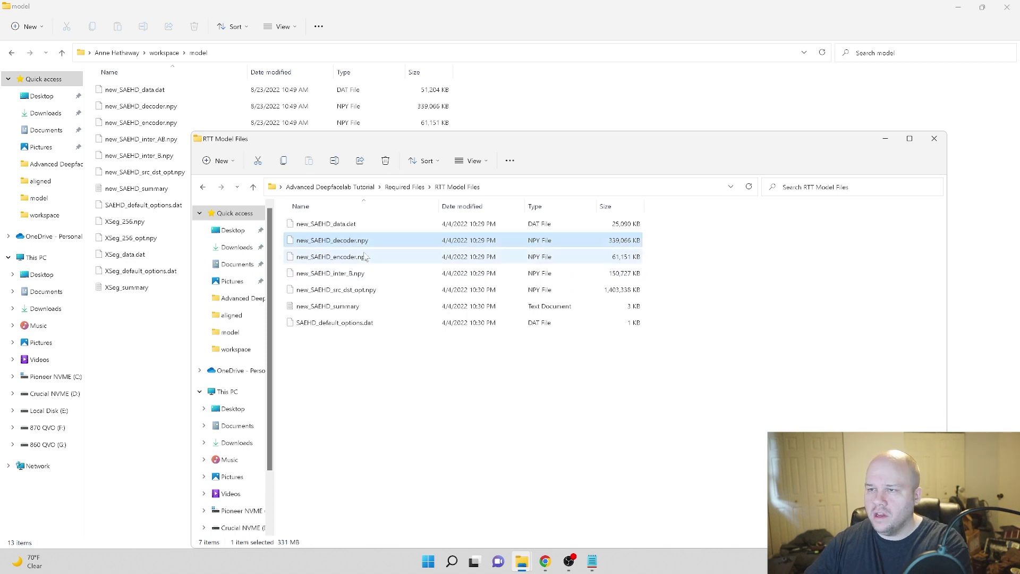
left_click(365, 257, "ctrl")
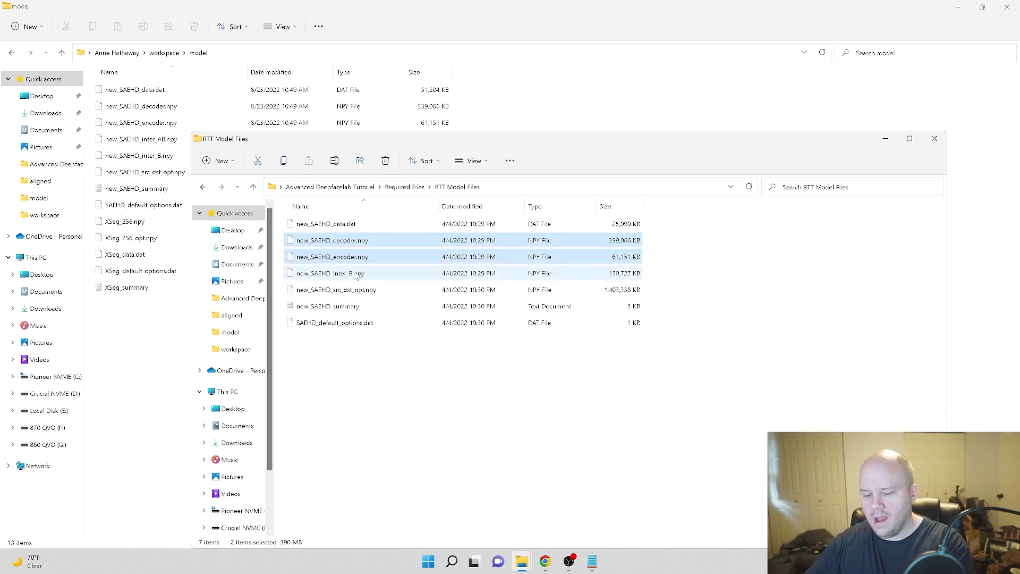
left_click(175, 354)
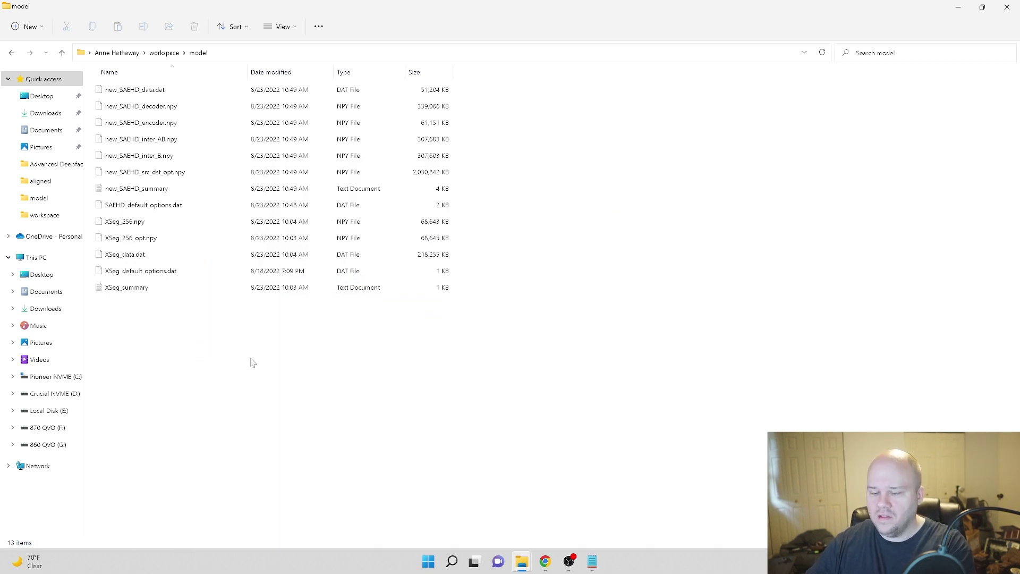
key("ctrl+v")
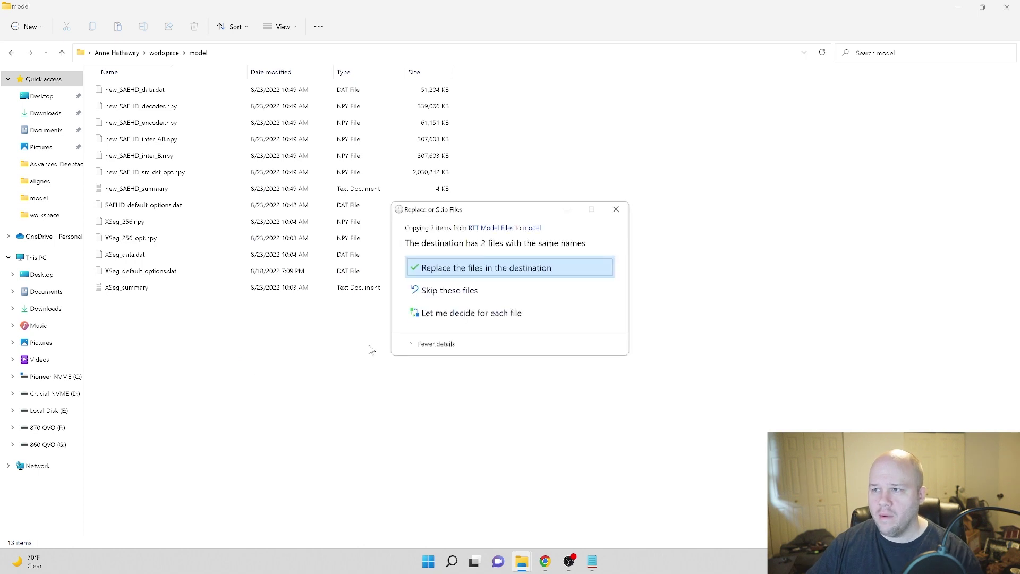
left_click(493, 268)
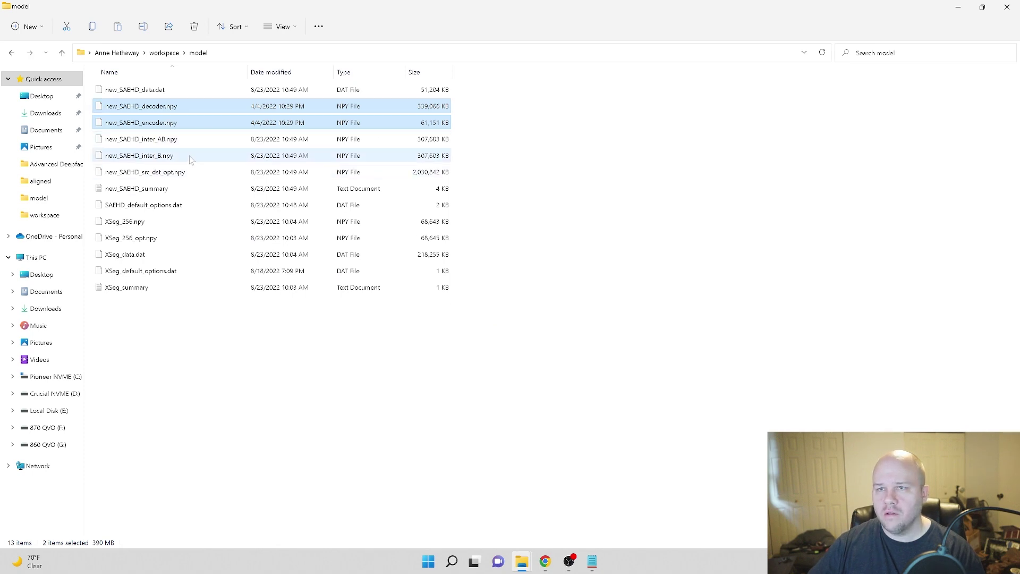
Step: Run SAEHD training from the Anne Hathaway folder, loading the latest saved model named new on GPU index 0
left_click(289, 321)
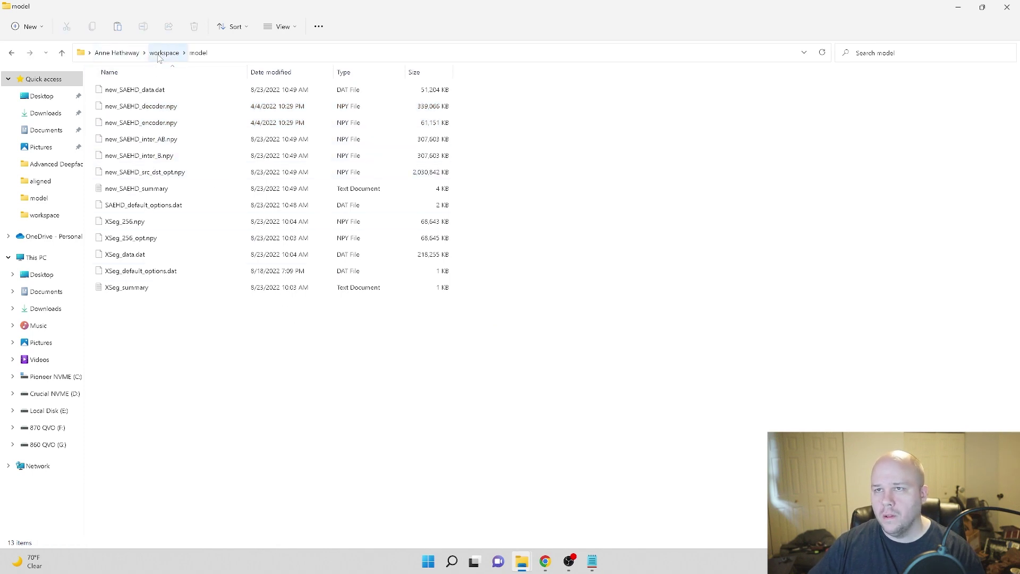
left_click(117, 52)
scroll(192, 250, "down", 6)
scroll(191, 250, "down", 3)
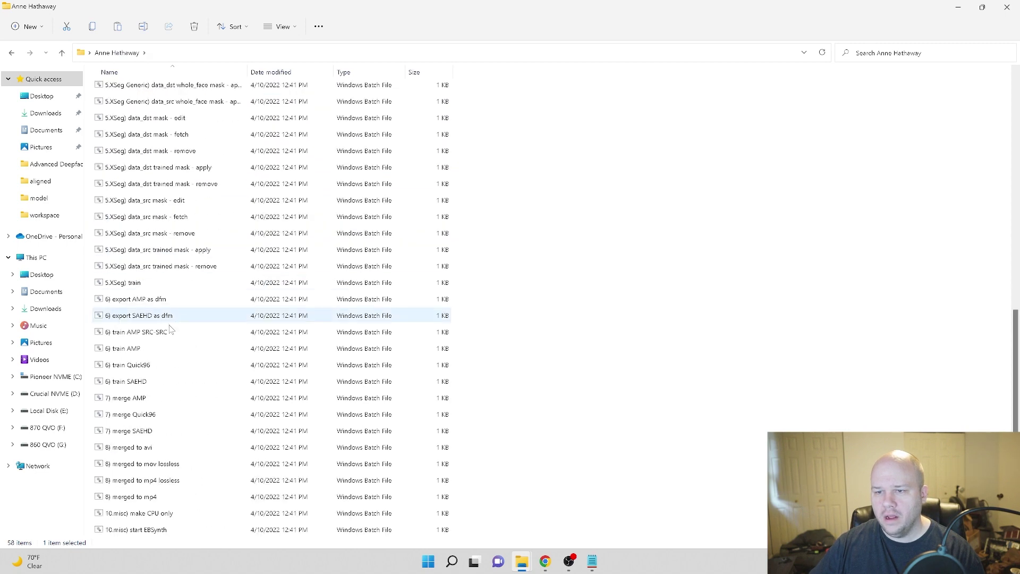
double_click(170, 381)
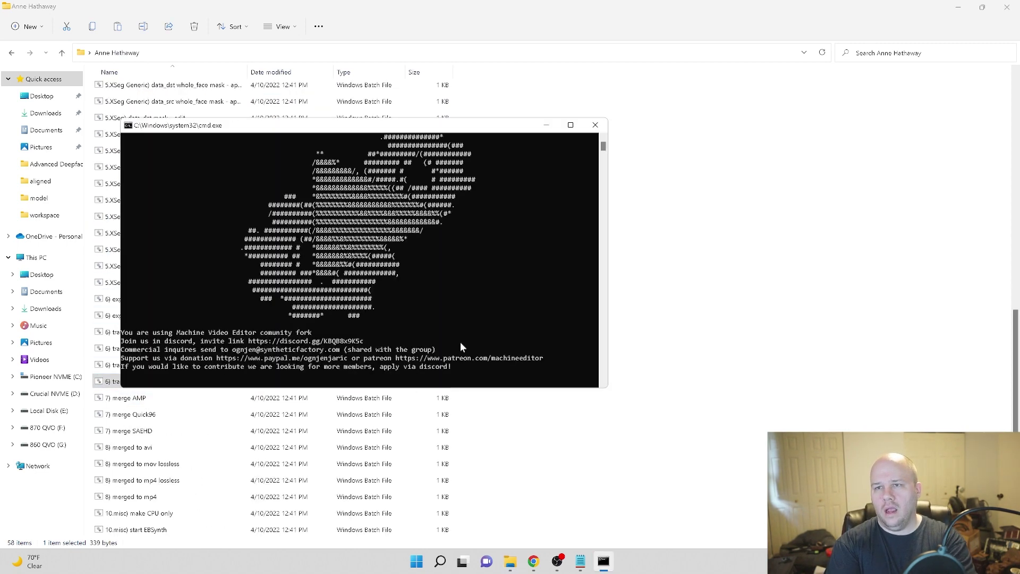
key("Return")
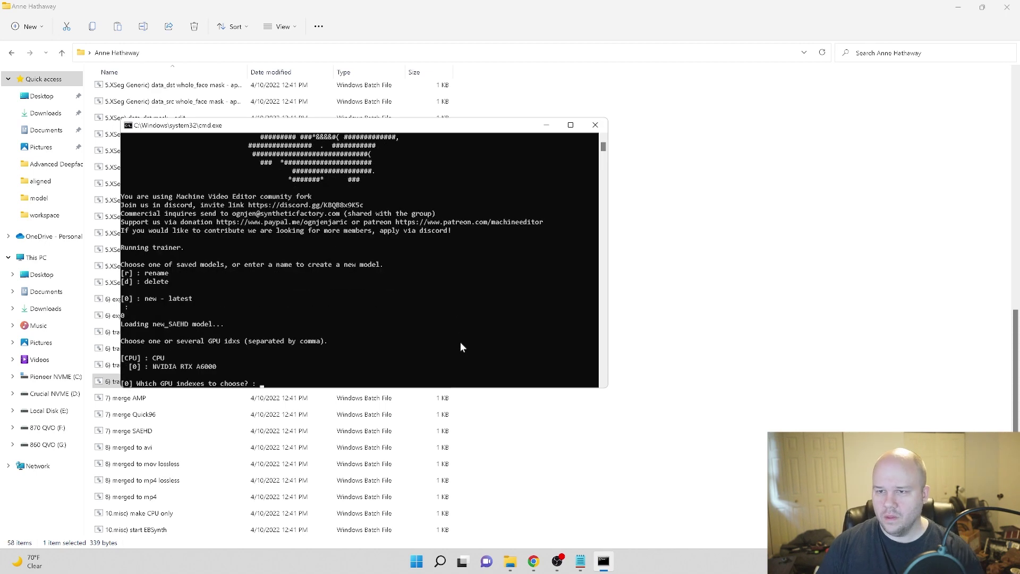
key("Return")
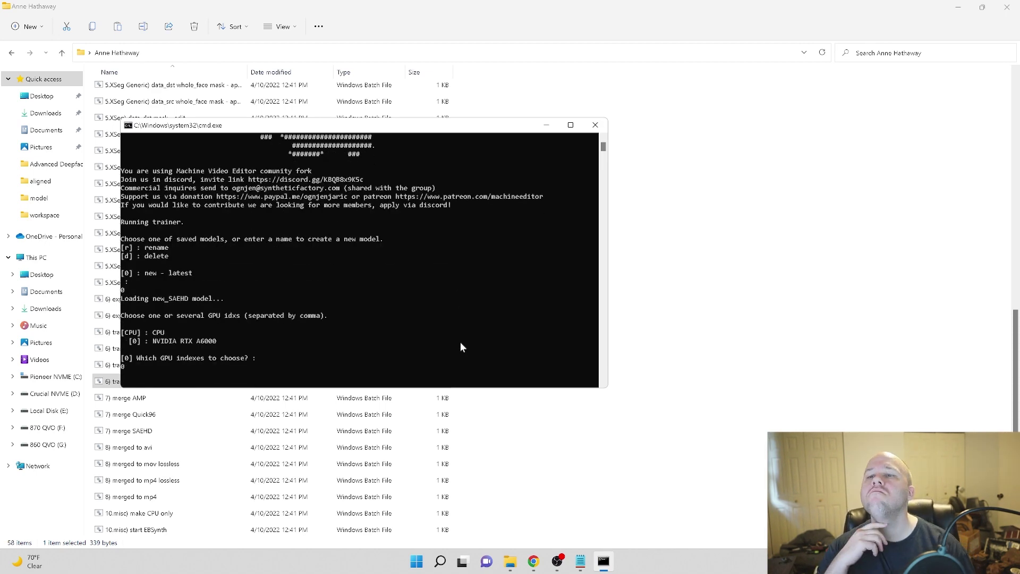
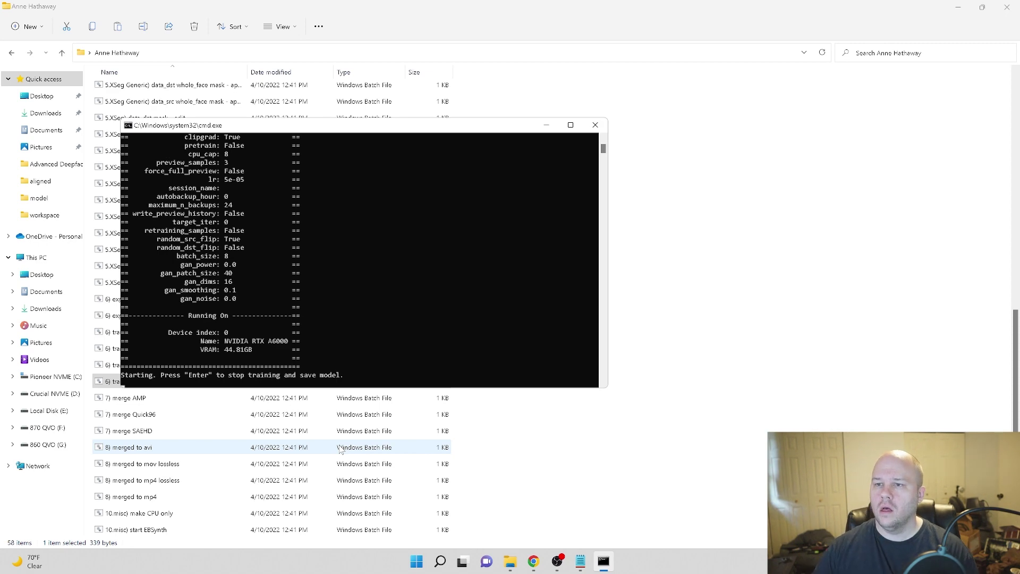
Step: Clear the File Explorer windows away, close the new_SAEHD_summary file and reposition the Training preview window in open desktop space
left_click(957, 7)
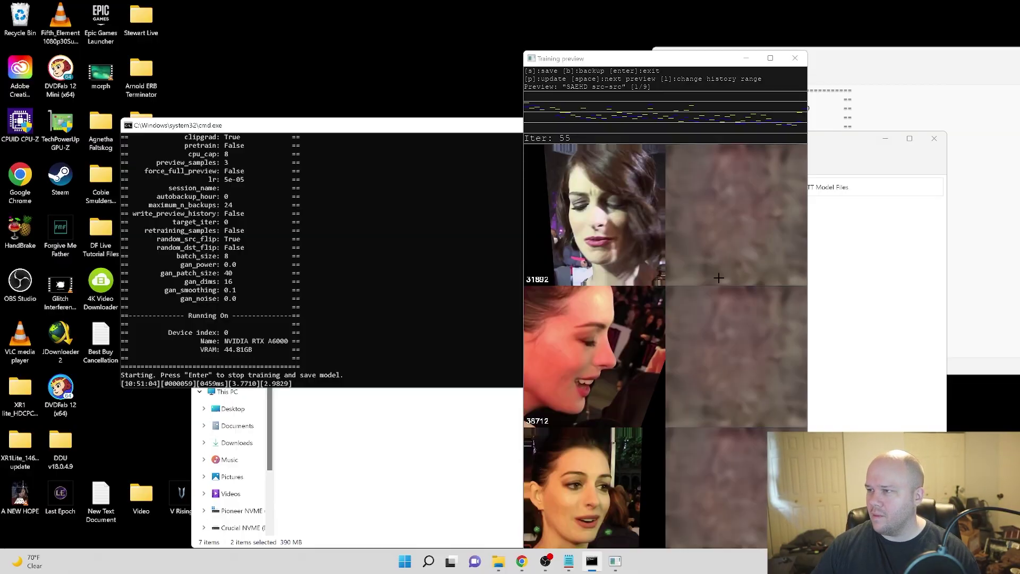
left_click_drag(699, 60, 600, 60)
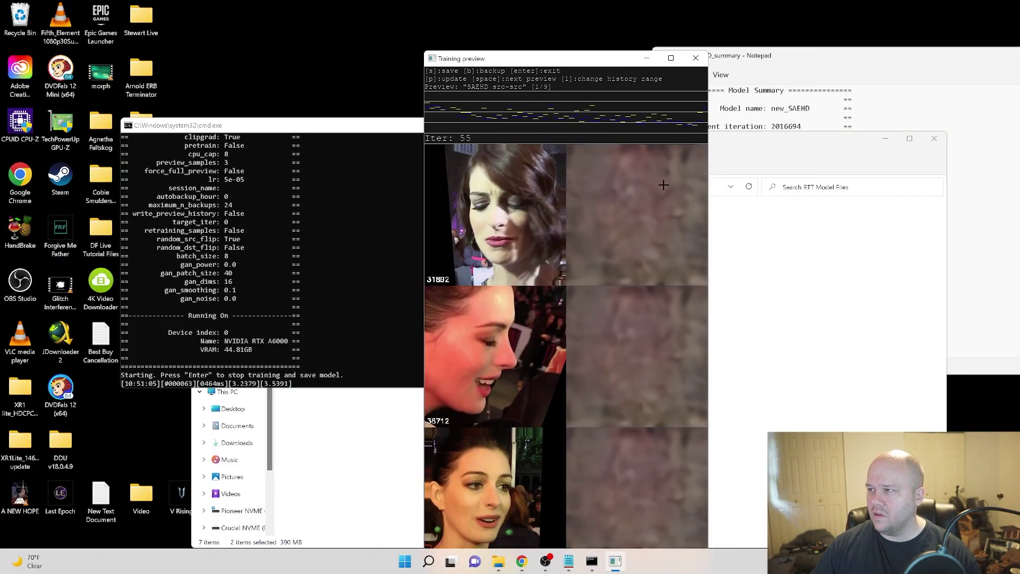
left_click(885, 138)
left_click_drag(942, 57, 746, 70)
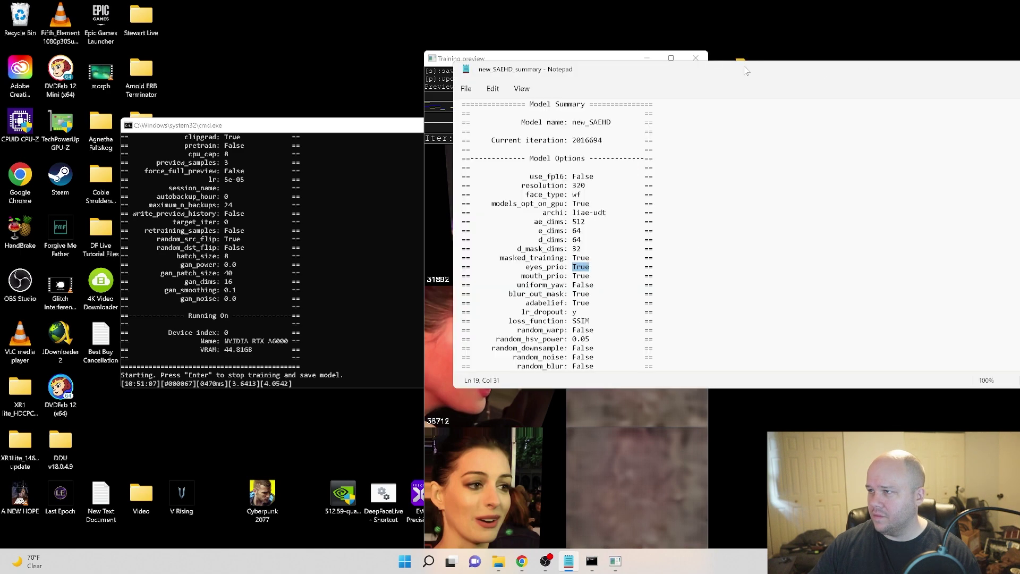
left_click_drag(866, 66, 726, 44)
left_click(840, 69)
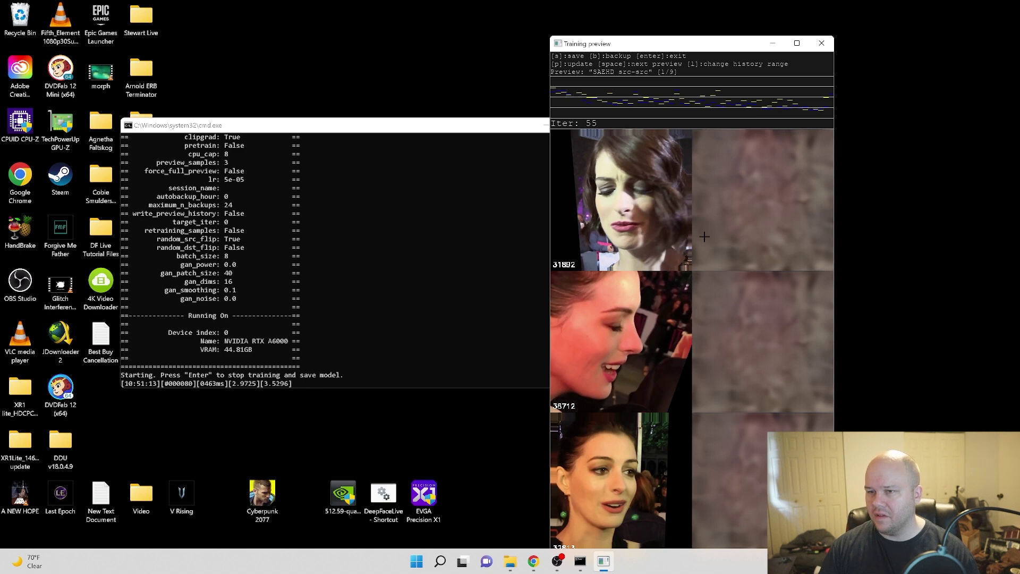
Step: Refresh the SAEHD src-src training preview twice and switch to the dst-dst preview to examine the reconstructed faces
key("p")
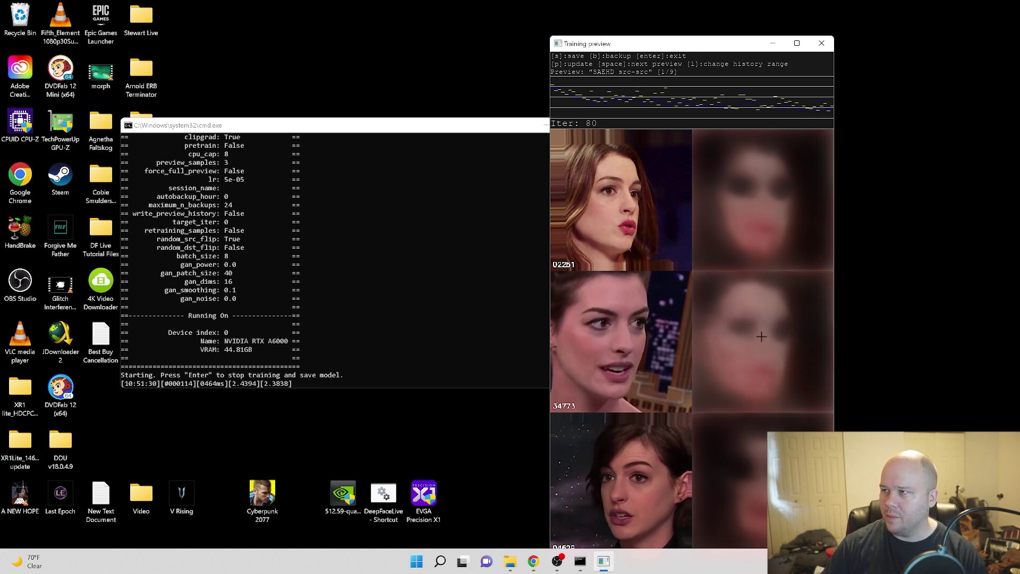
key("p")
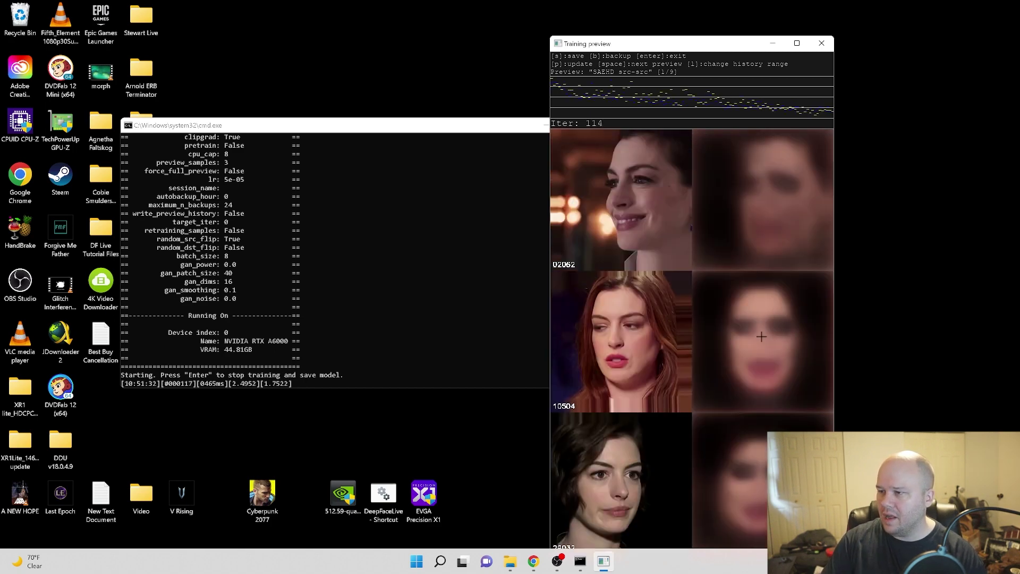
key("space")
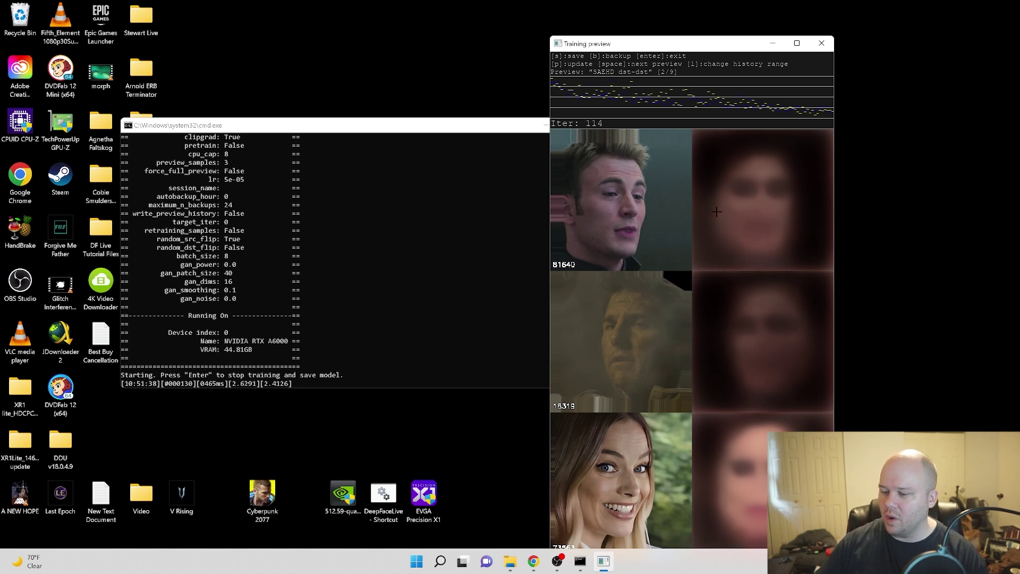
Step: Refresh the SAEHD dst-dst preview with new samples and cycle through the remaining preview types back to src-src
key("p")
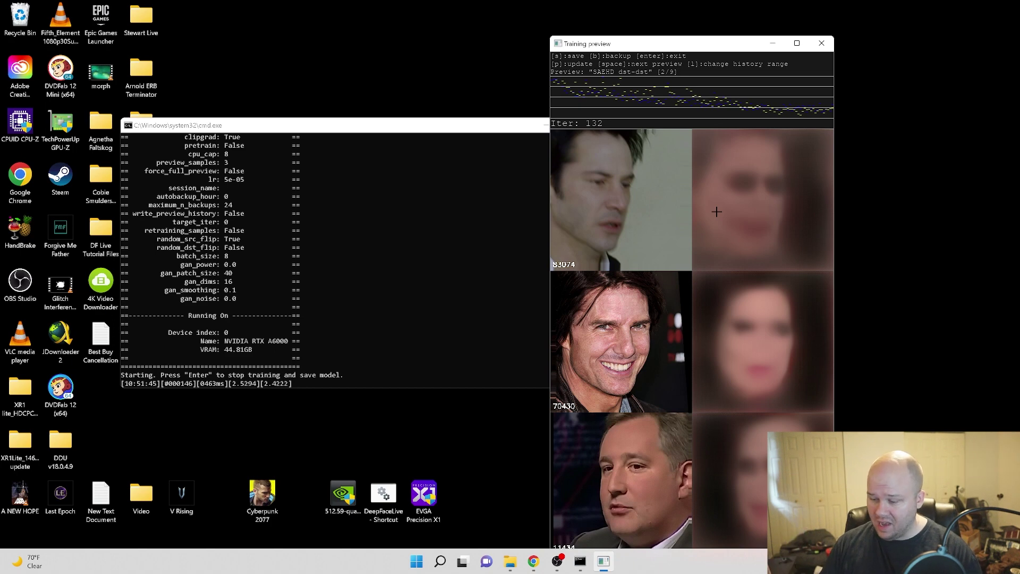
key("p")
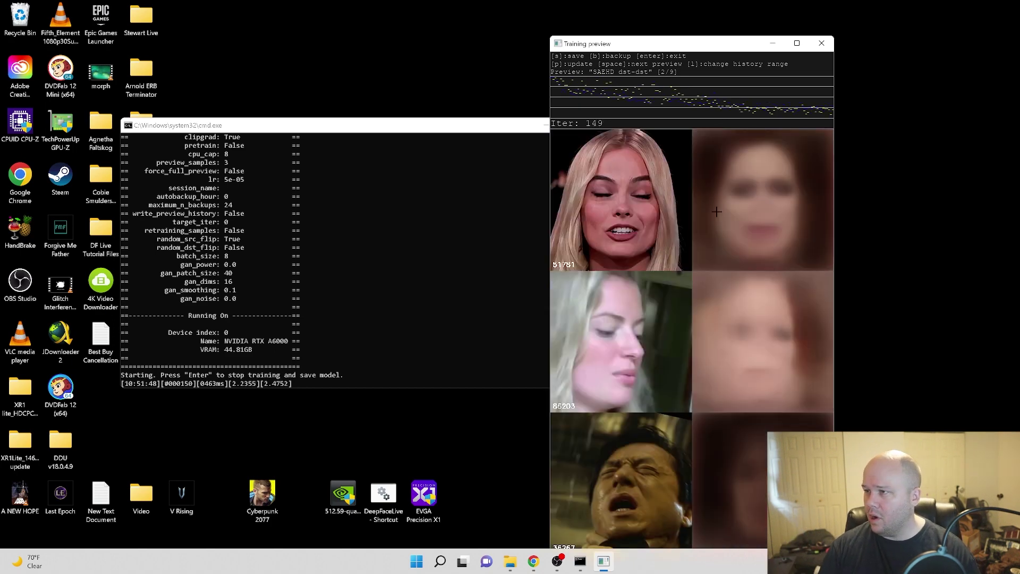
key("space")
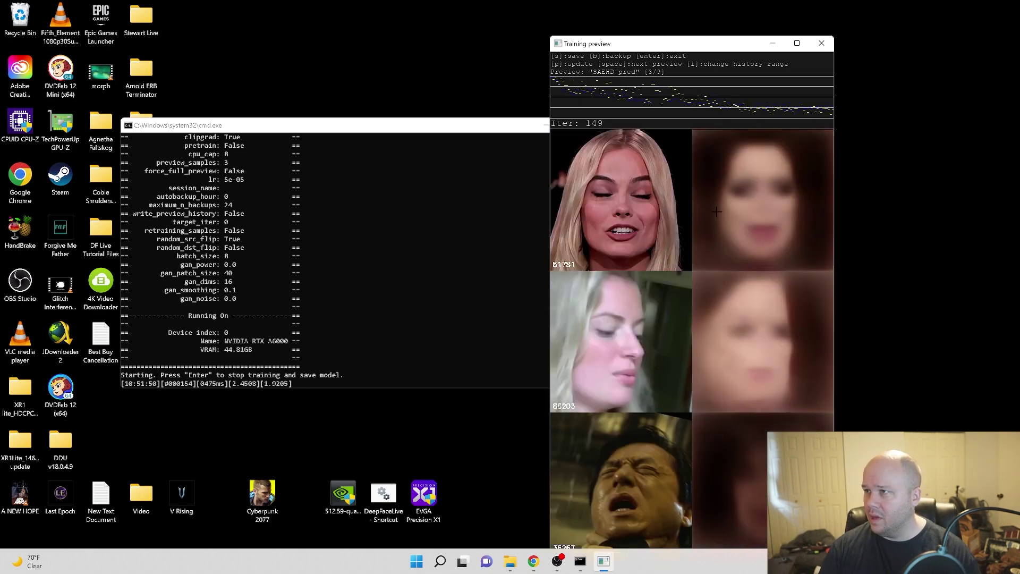
key("space")
key("space")
key("space")
key("space")
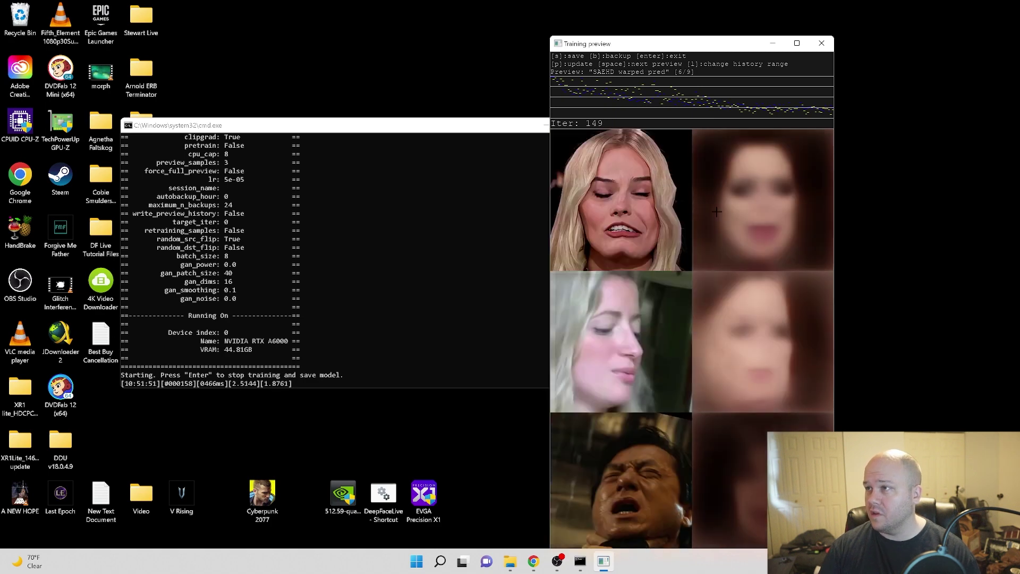
key("space")
key("space")
key("space")
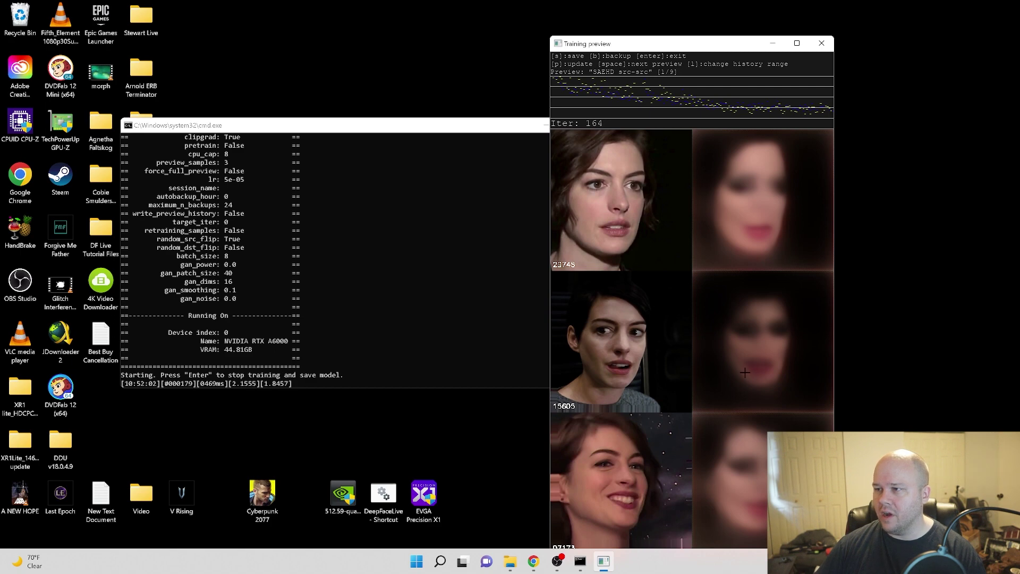
Step: Update the src-src preview samples three times and advance through dst-dst to the pred preview
key("p")
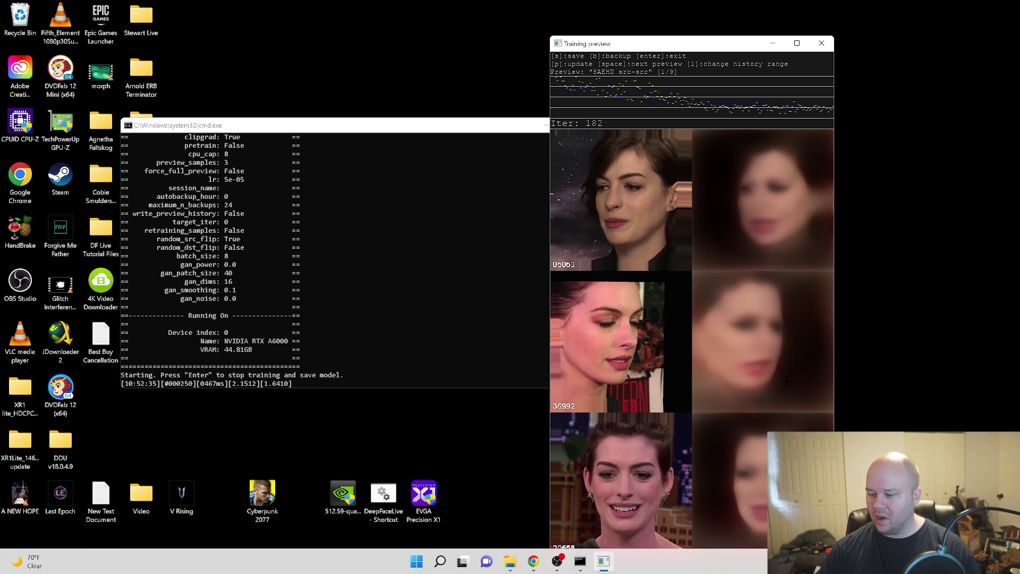
key("p")
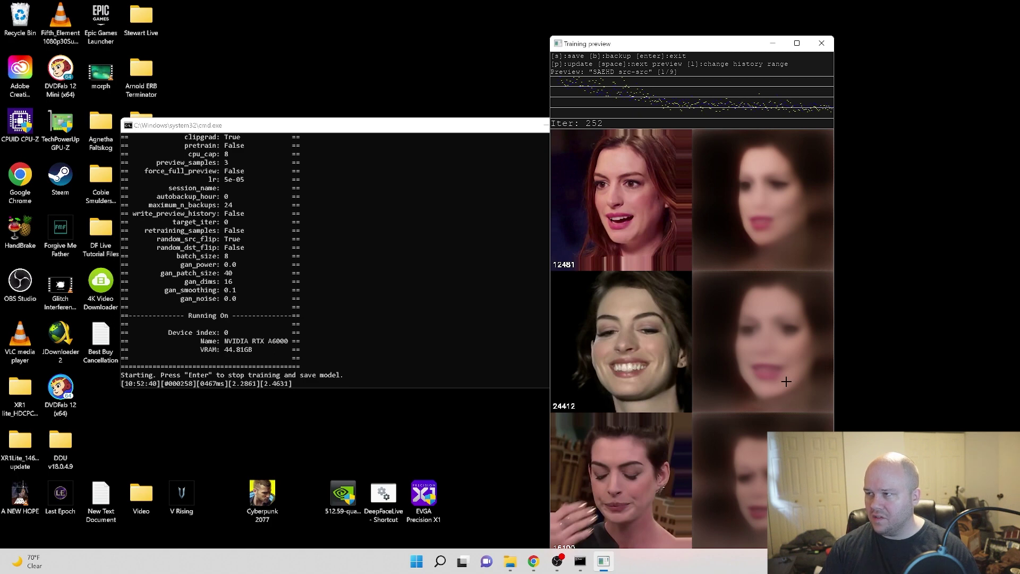
key("p")
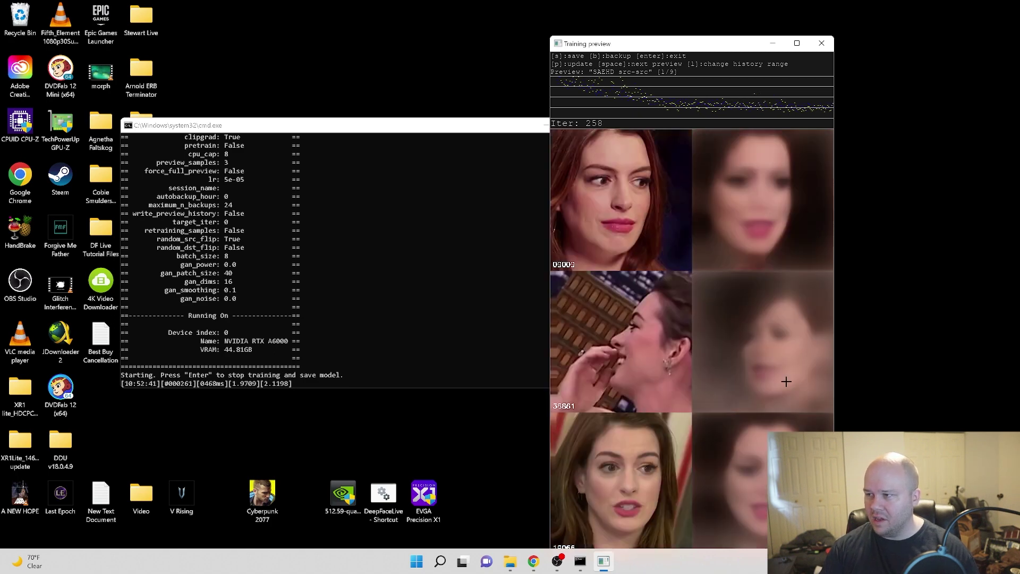
key("space")
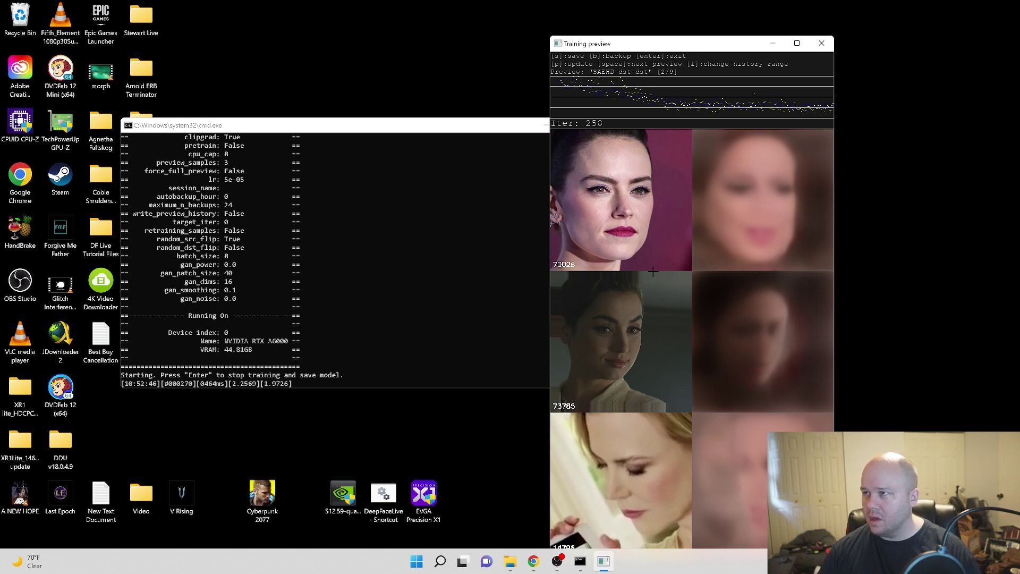
key("space")
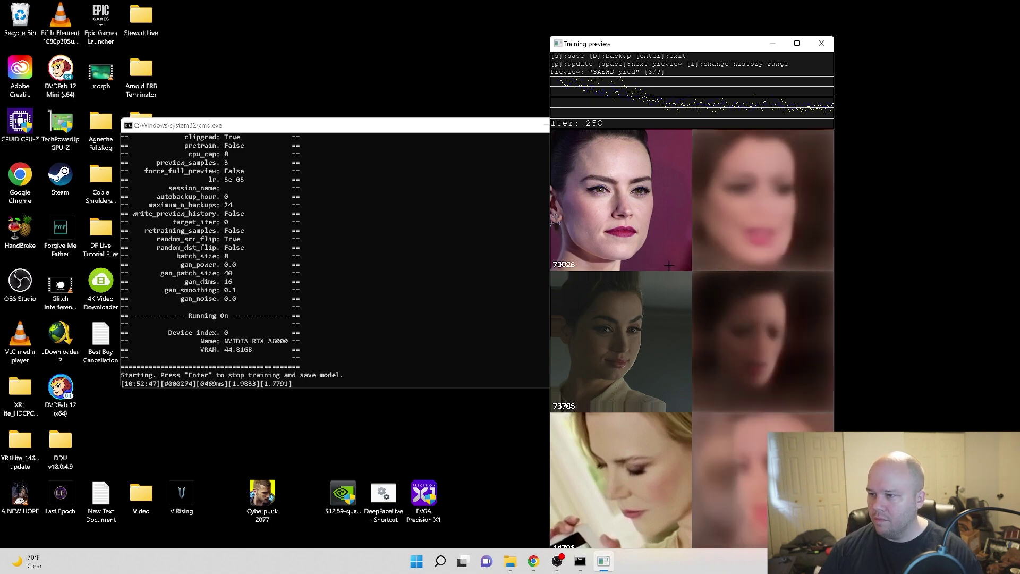
Step: Refocus the training preview and load updated samples to examine the warped src-src reconstructions
left_click(926, 336)
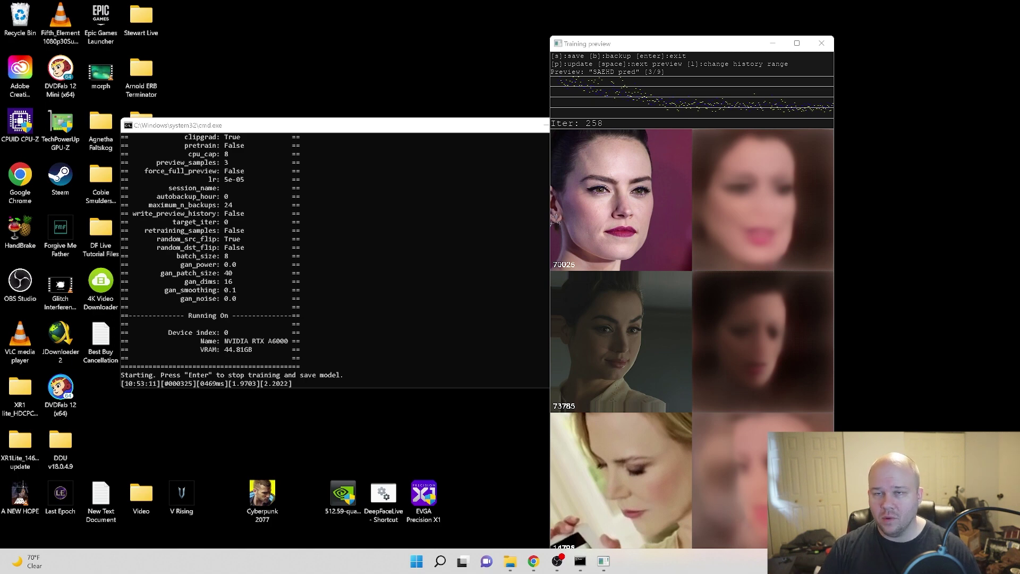
left_click(674, 480)
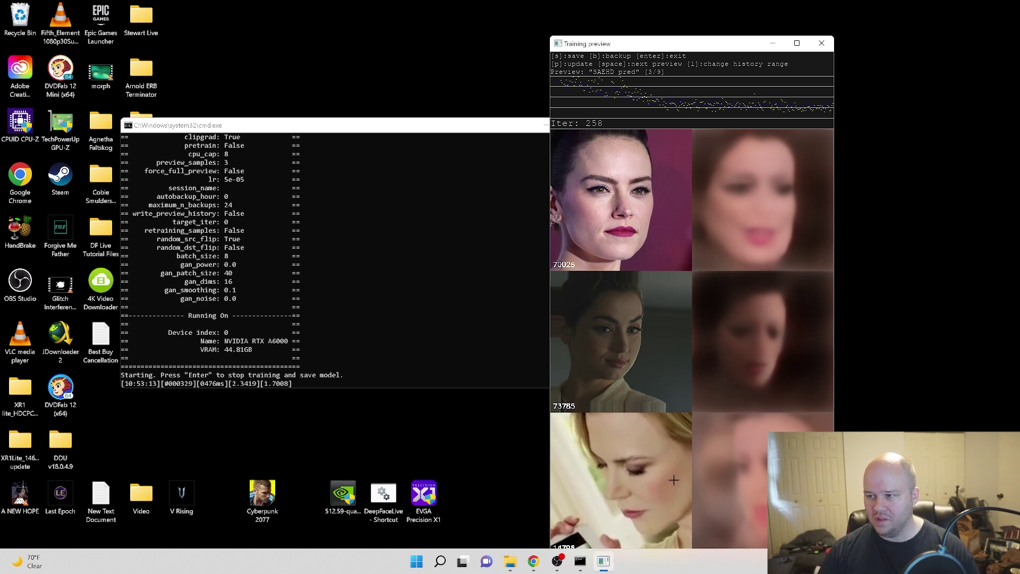
key("p")
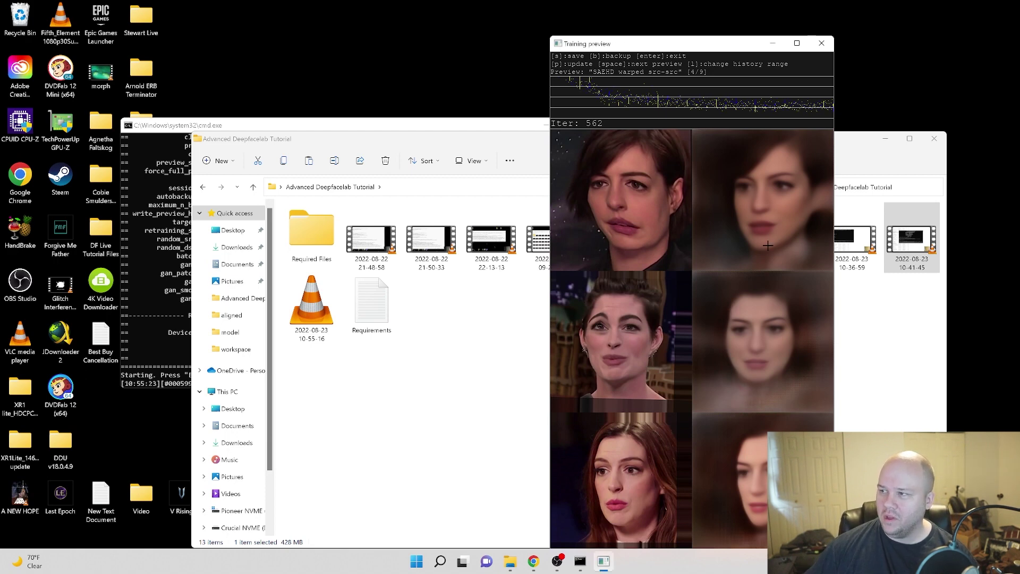
key("p")
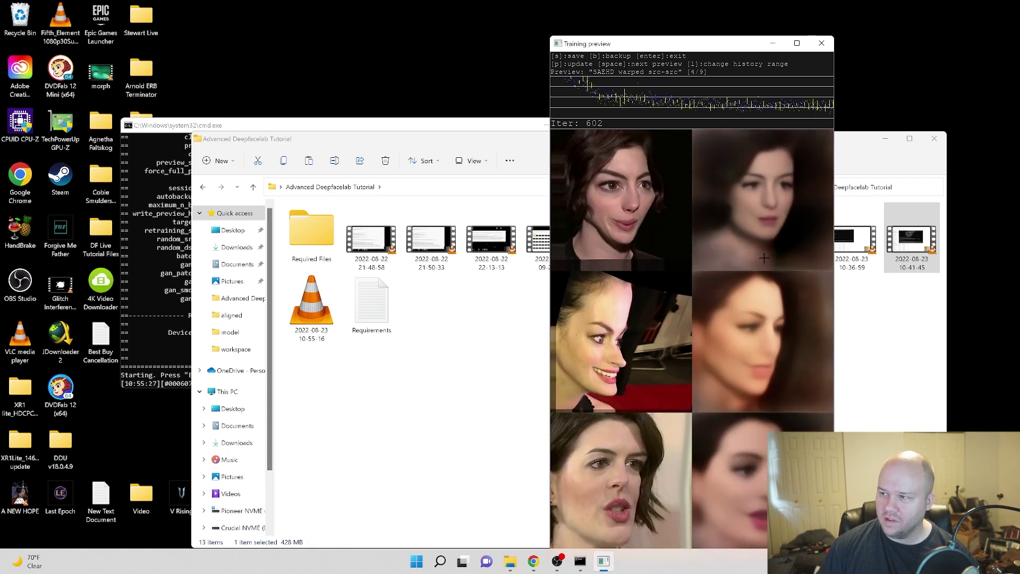
Step: Cycle from the warped dst-dst preview through the warped pred and masked previews back to src-src, and update the samples
key("space")
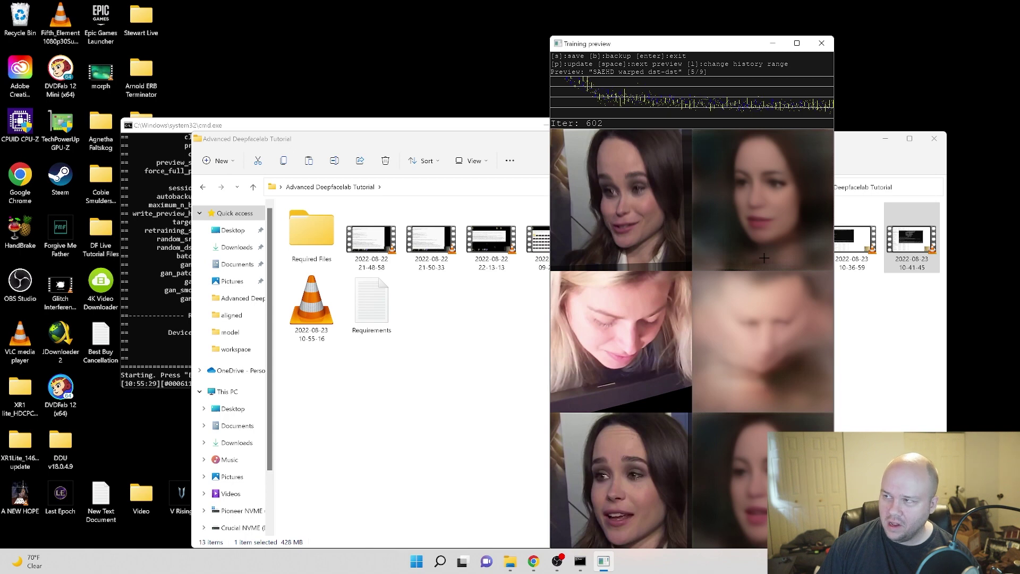
key("space")
key("space")
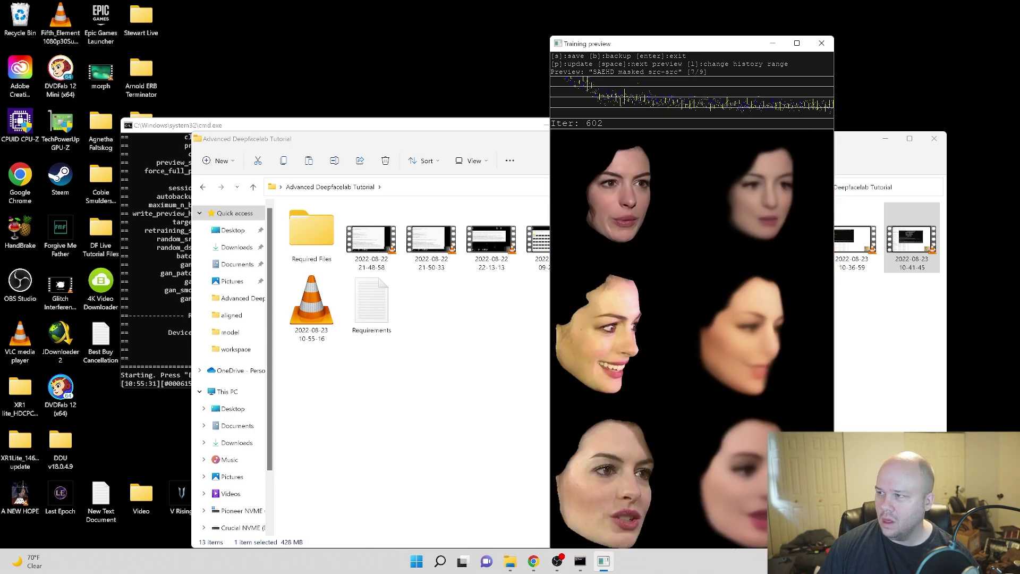
key("space")
key("space")
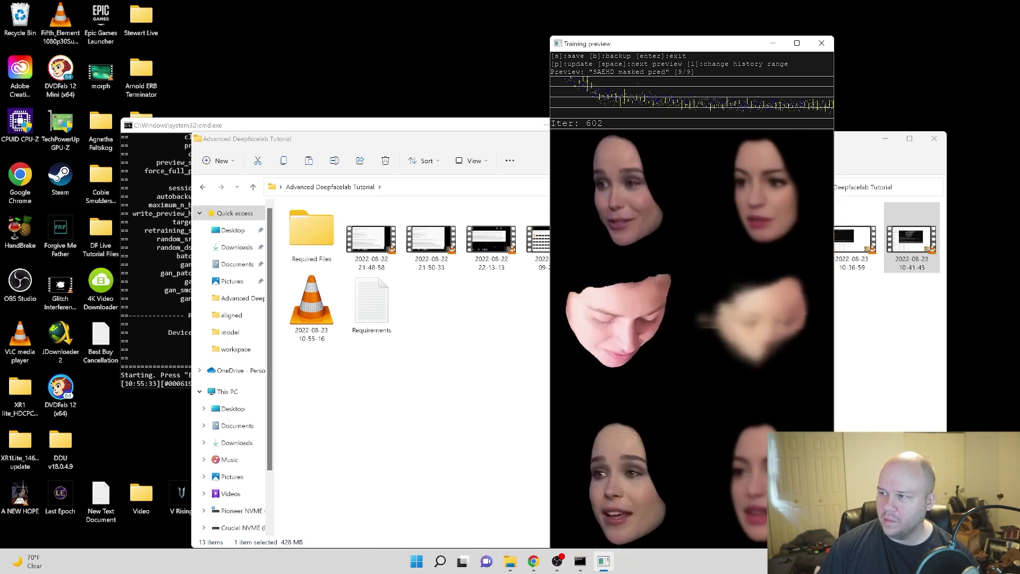
key("space")
key("p")
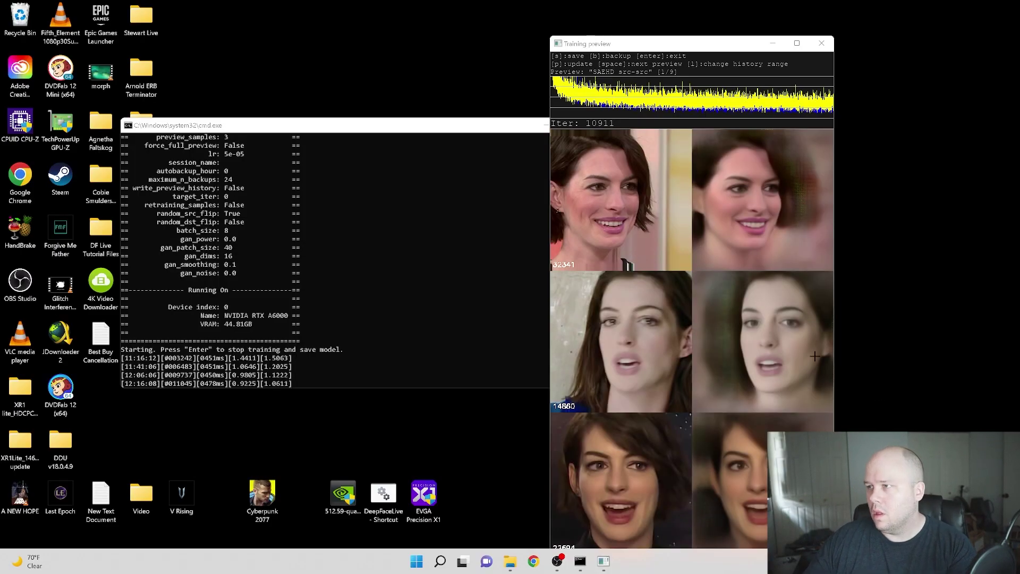
Step: Bring the training preview into focus and update its src-src samples four times to compare source faces with their reconstructions
left_click(785, 350)
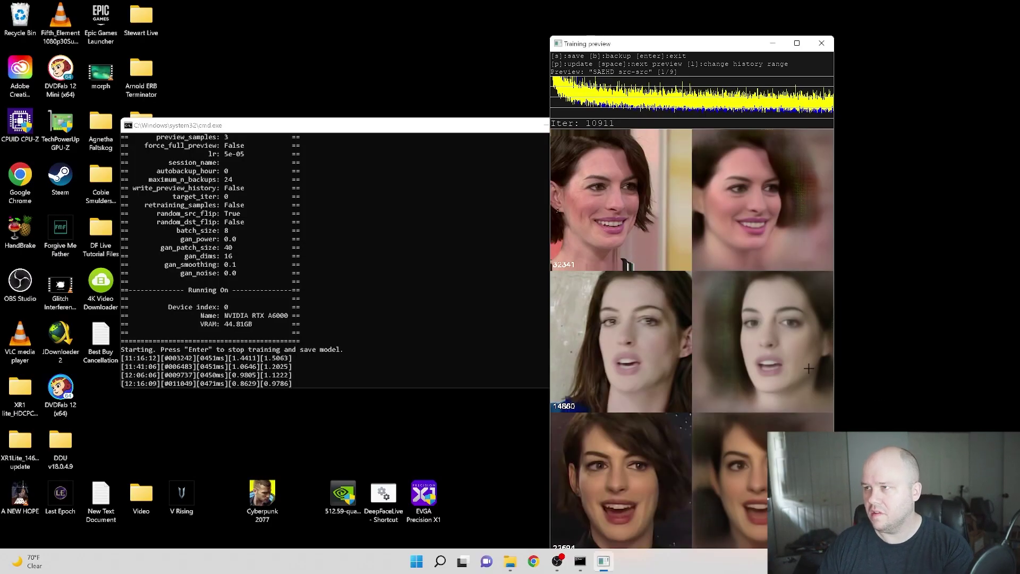
key("p")
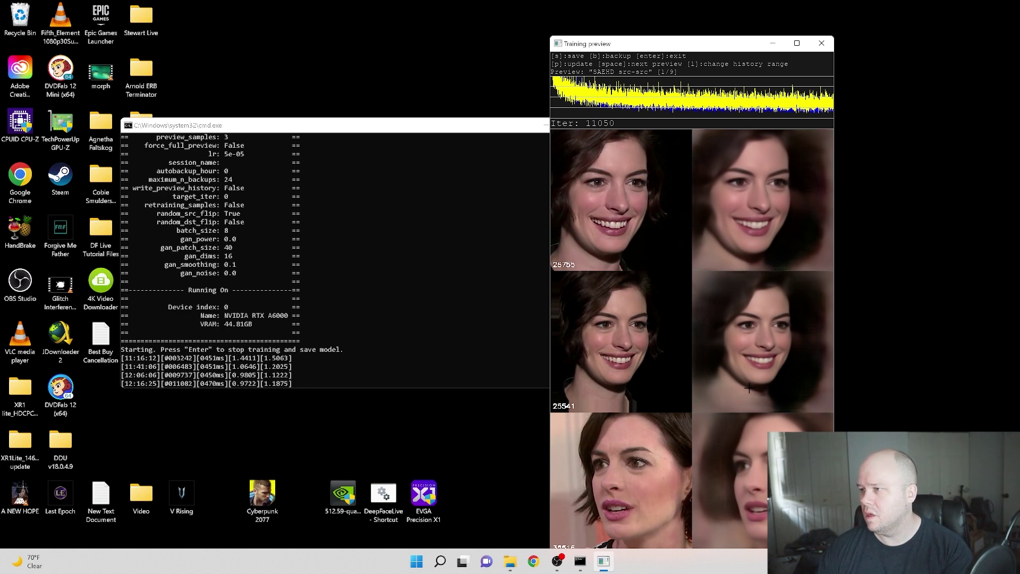
key("p")
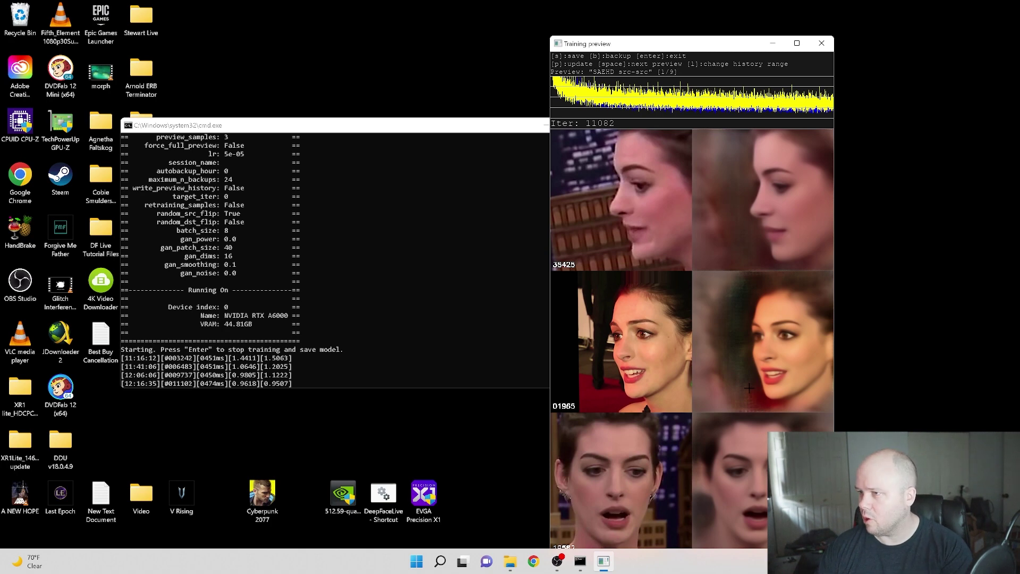
key("p")
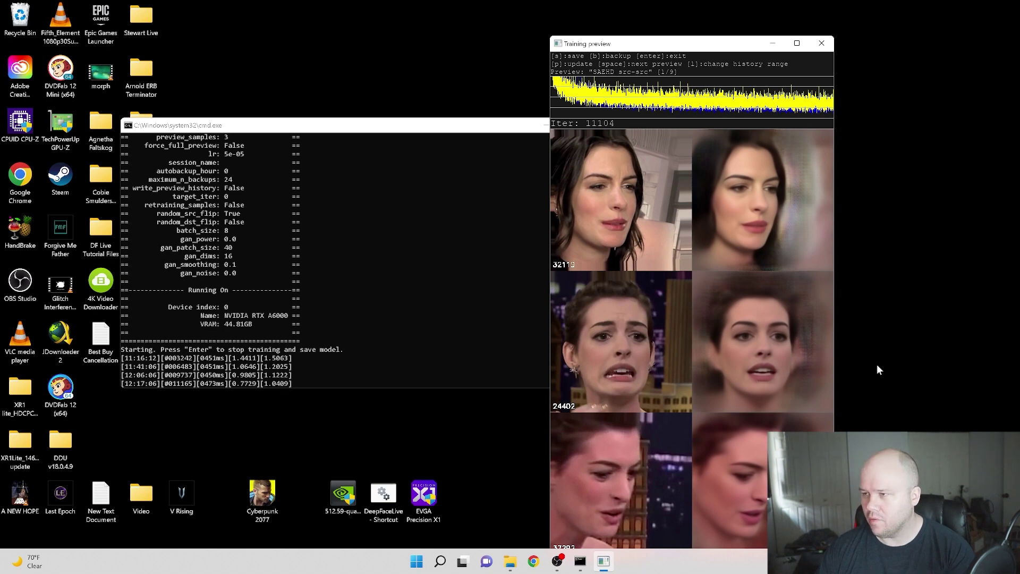
key("p")
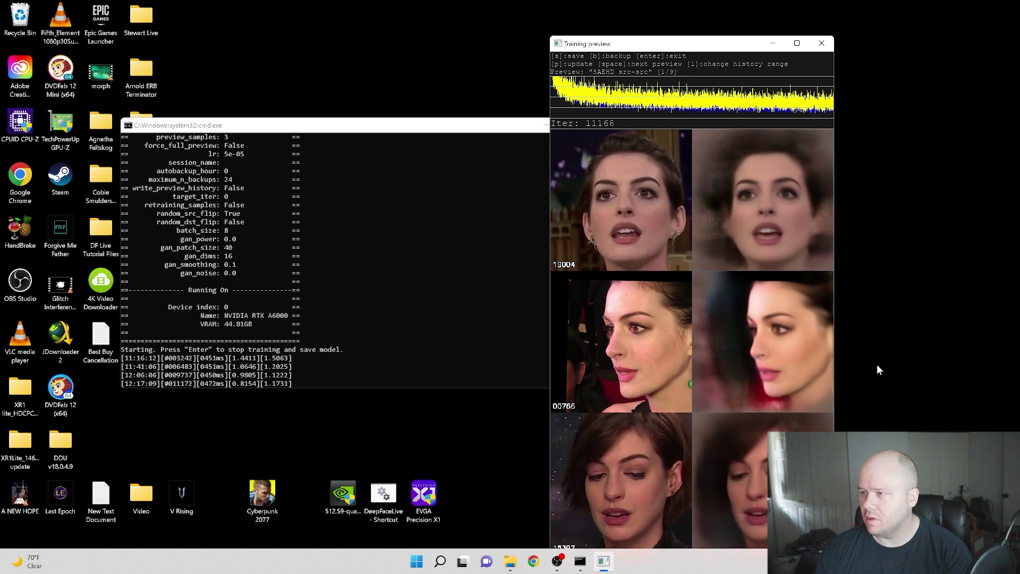
Step: Switch to the dst-dst preview and update its samples twice to examine the destination reconstructions
key("space")
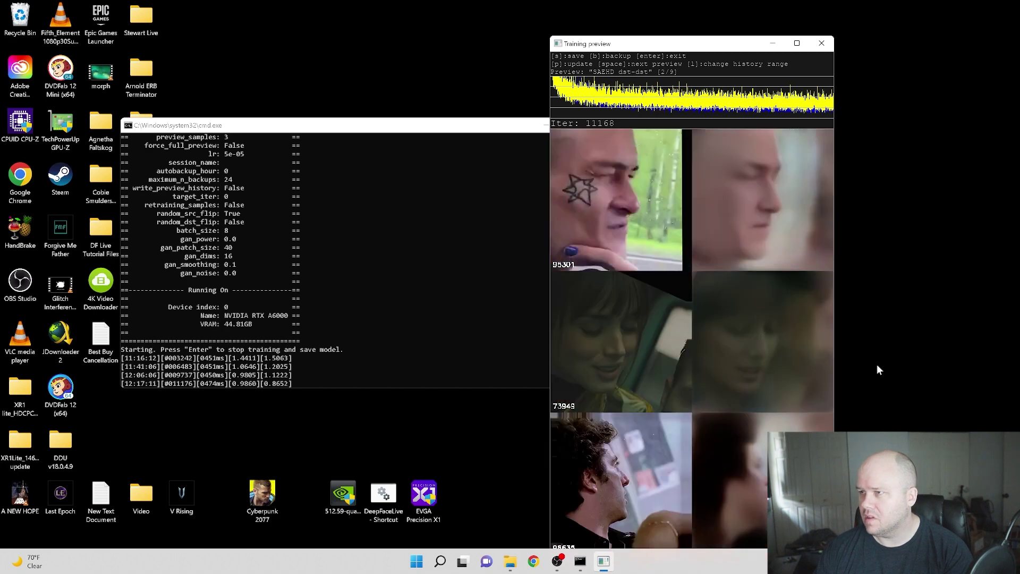
key("p")
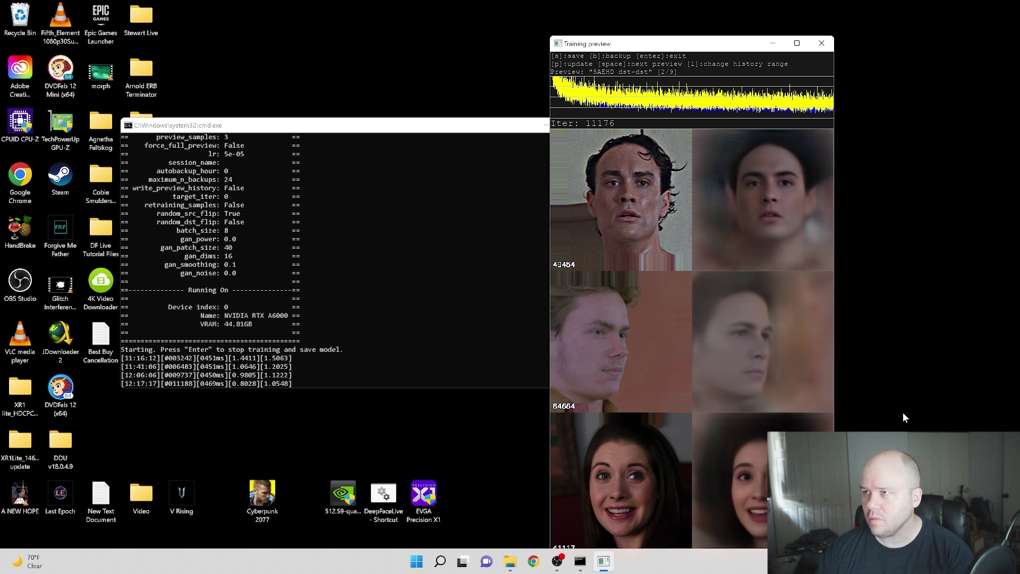
key("p")
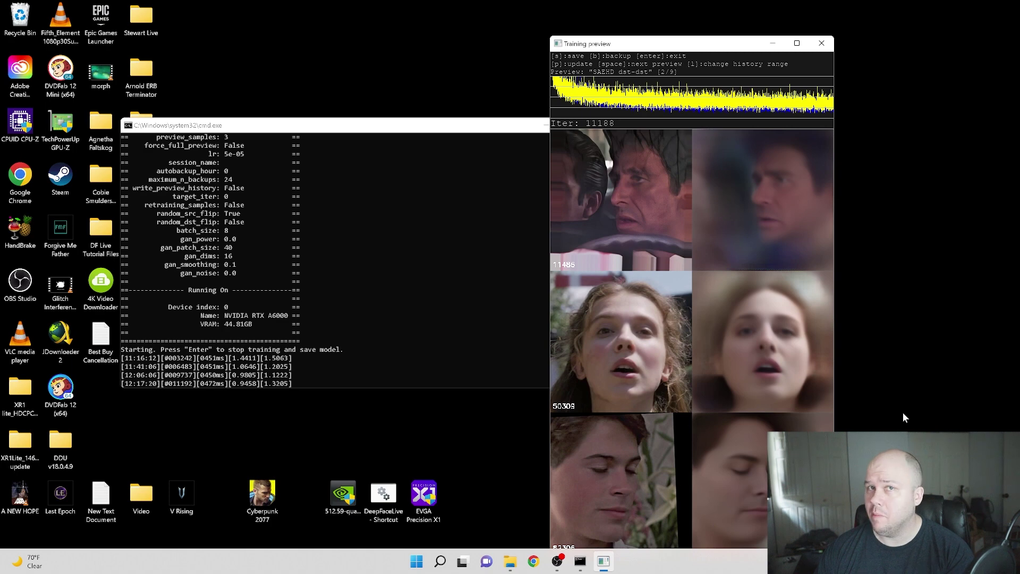
Step: Examine the pred preview and cycle through the warped and masked previews until src-src is shown again
key("space")
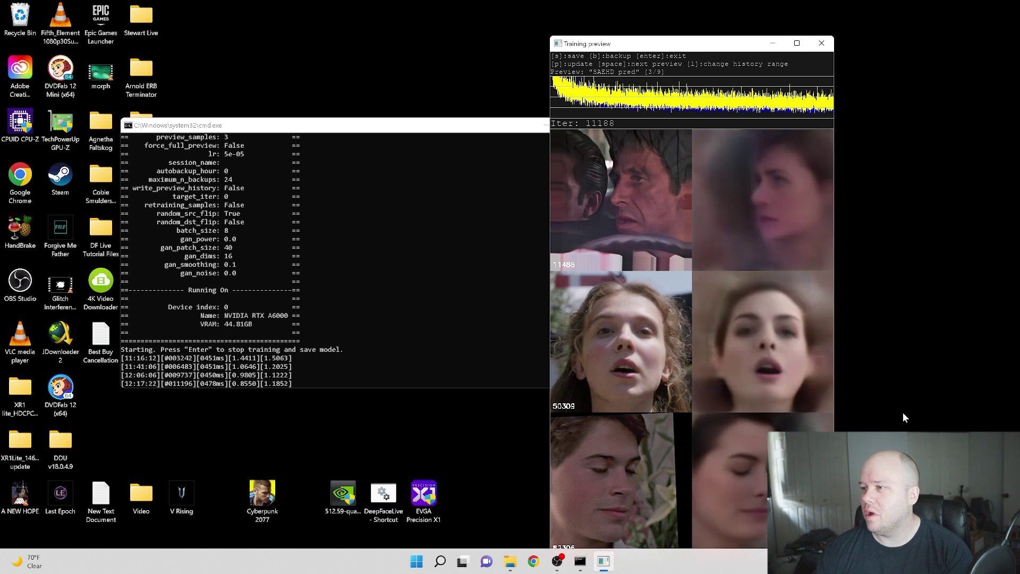
key("space")
key("space")
key("space")
key("space")
key("space")
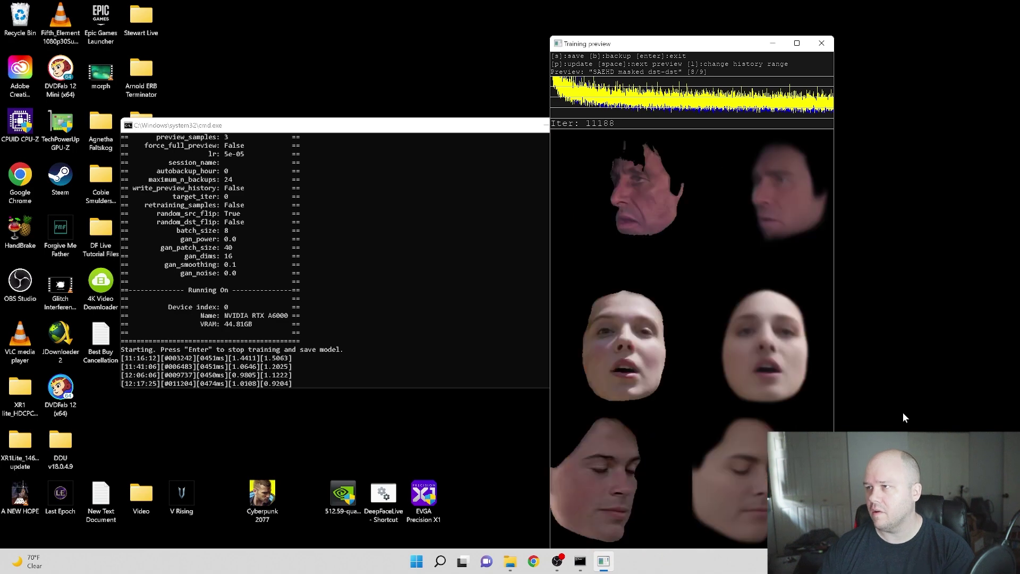
key("space")
key("space")
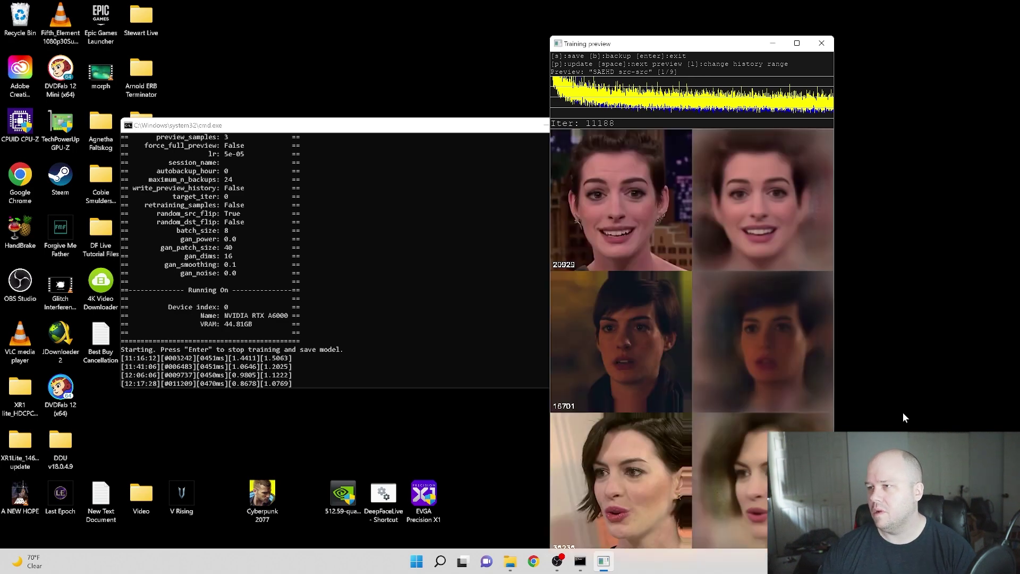
Step: Load two new sets of src-src samples to examine the source reconstructions, and leave the preview window
key("p")
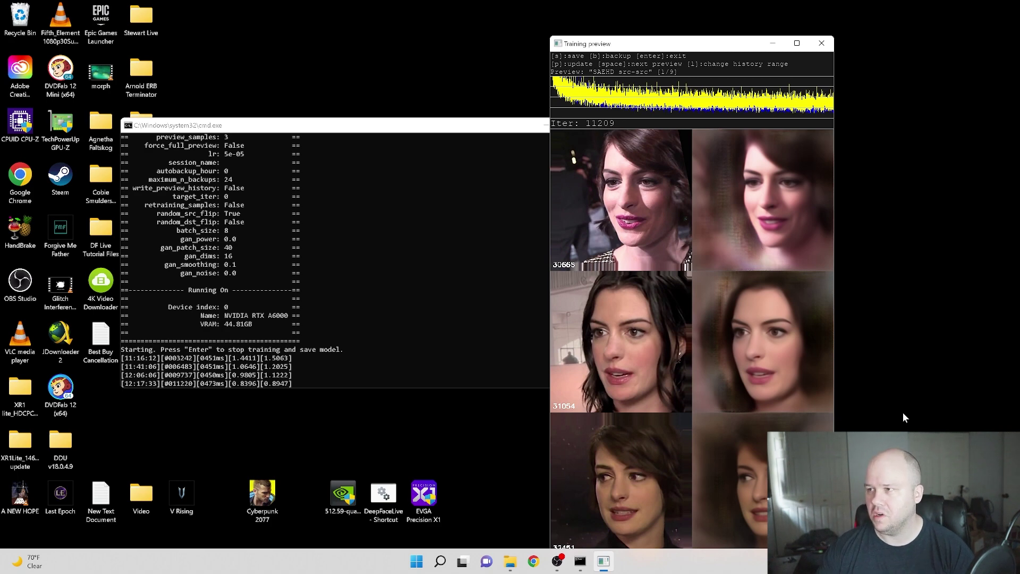
key("p")
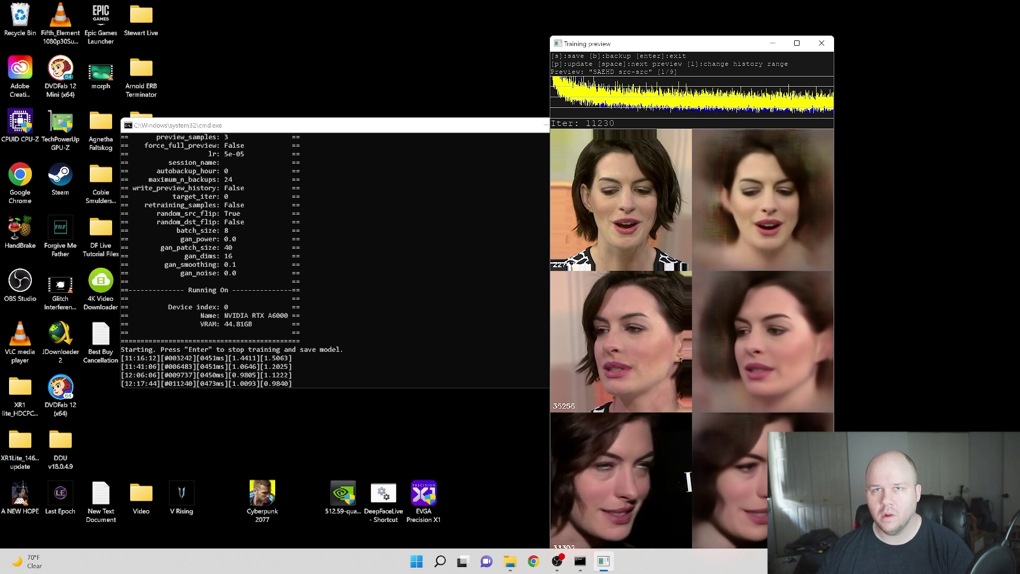
left_click(882, 395)
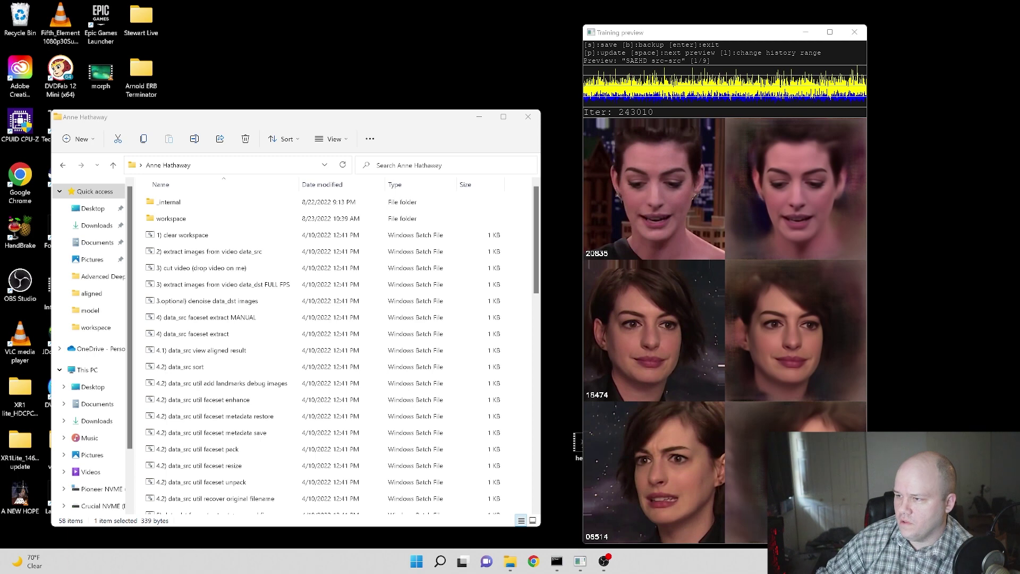
Step: Switch back to the training preview and update the src-src samples three times to check the longer-trained model
key("alt+Tab")
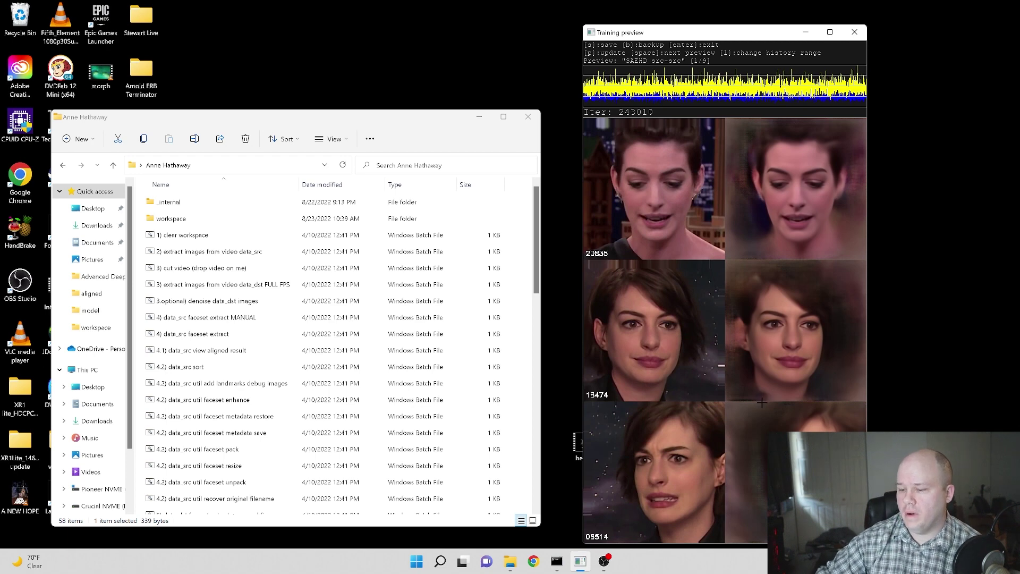
key("p")
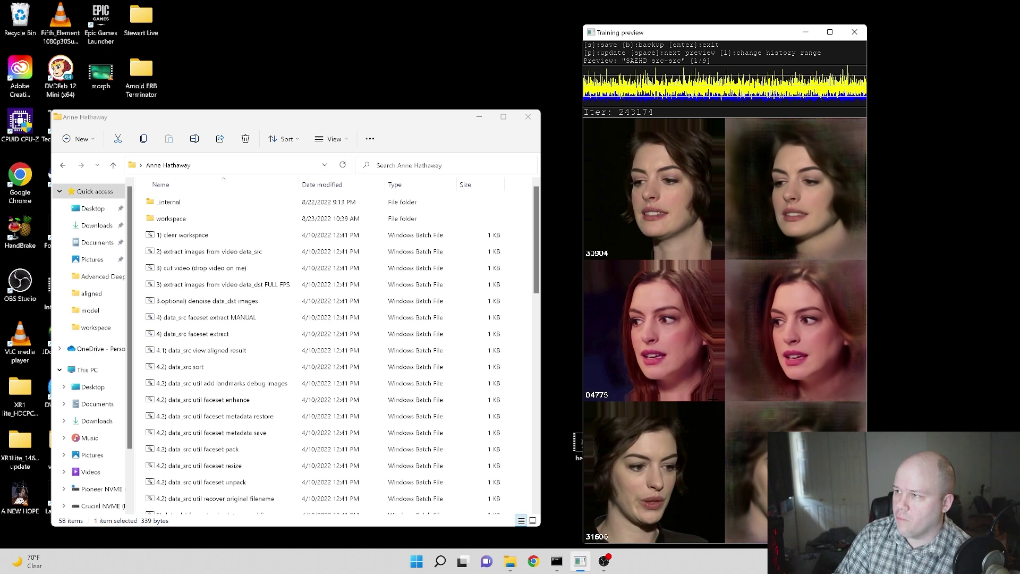
key("p")
key("p")
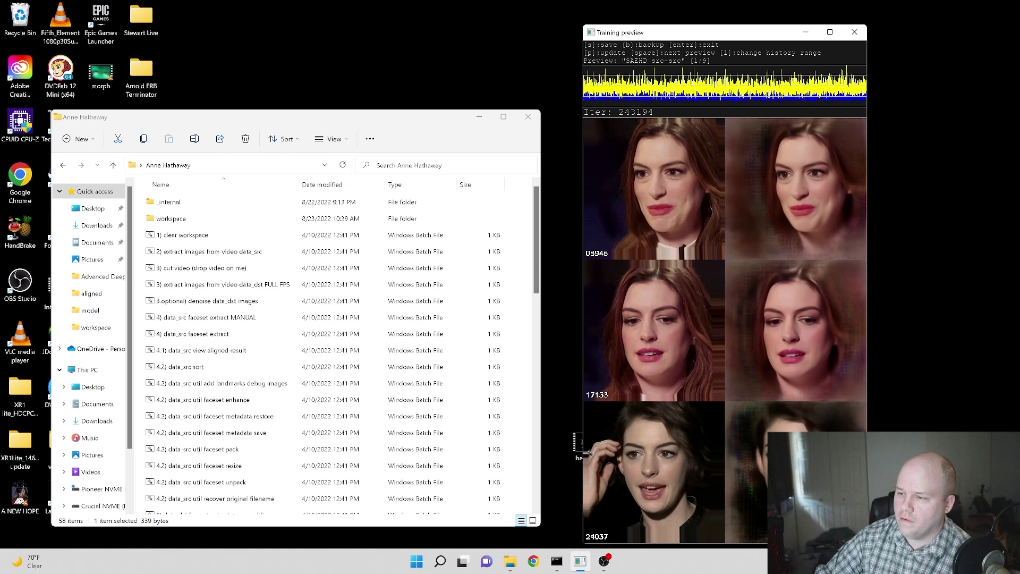
Step: Stop the SAEHD training so the model is saved, and close the trainer console
left_click(556, 560)
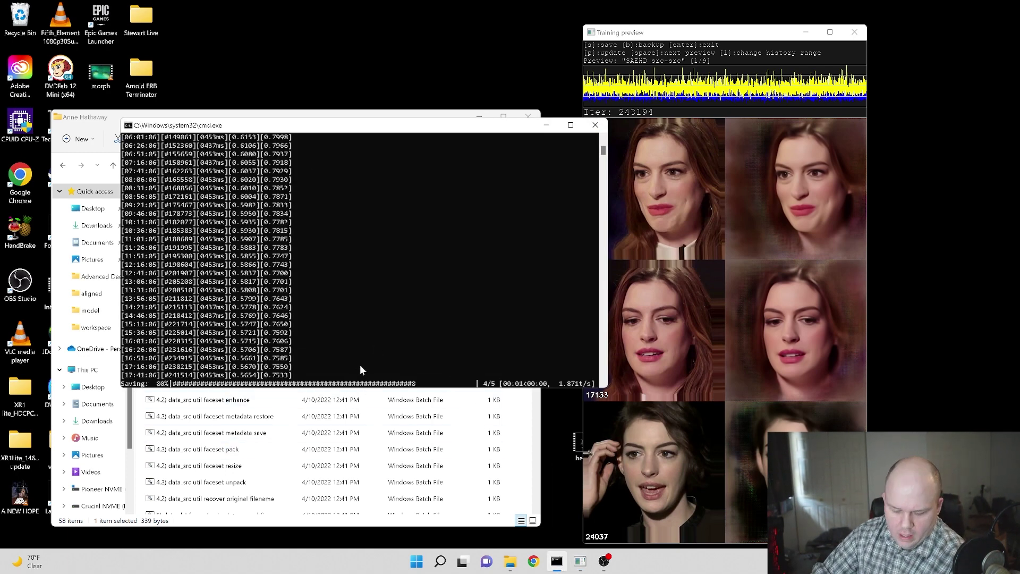
left_click_drag(474, 130, 525, 110)
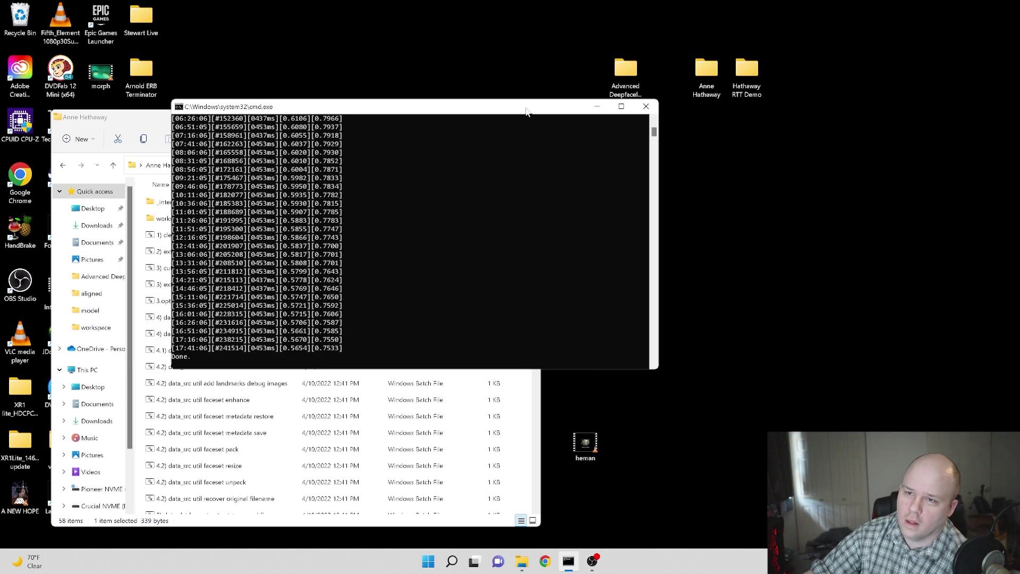
key("Return")
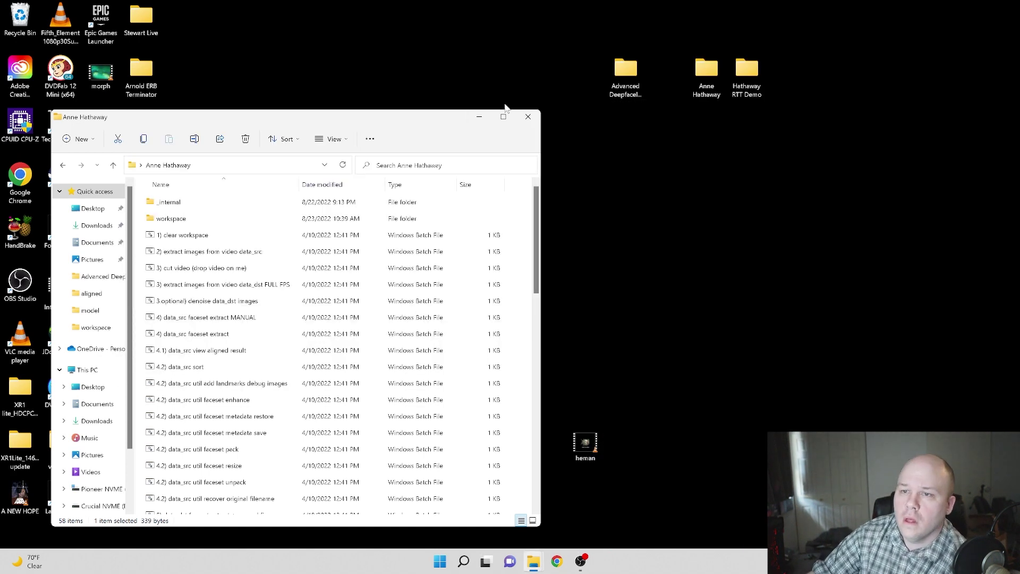
Step: Launch the SAEHD trainer from the Anne Hathaway folder, loading the latest saved model "new" on GPU index 0
scroll(326, 386, "down", 9)
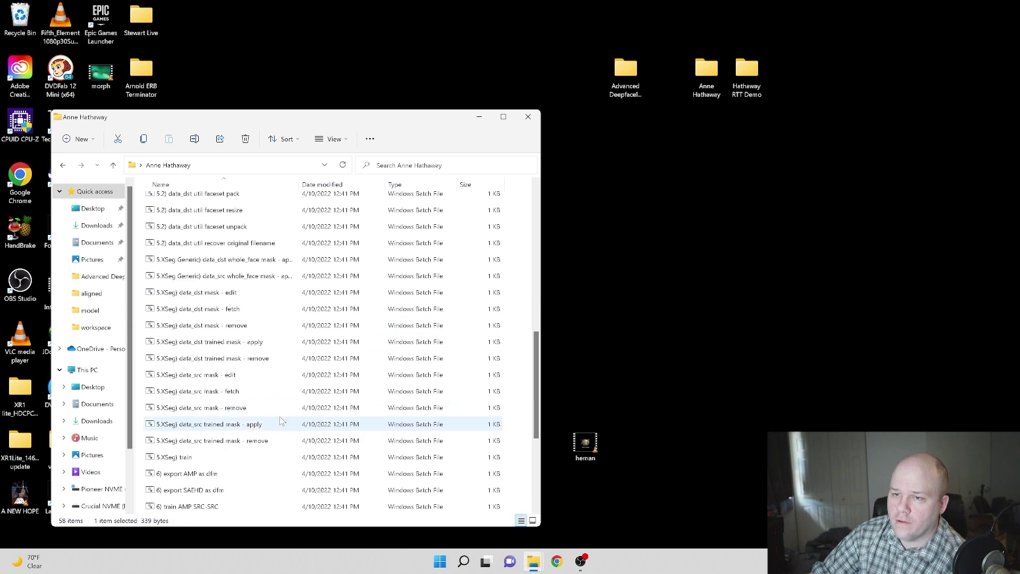
scroll(221, 453, "down", 2)
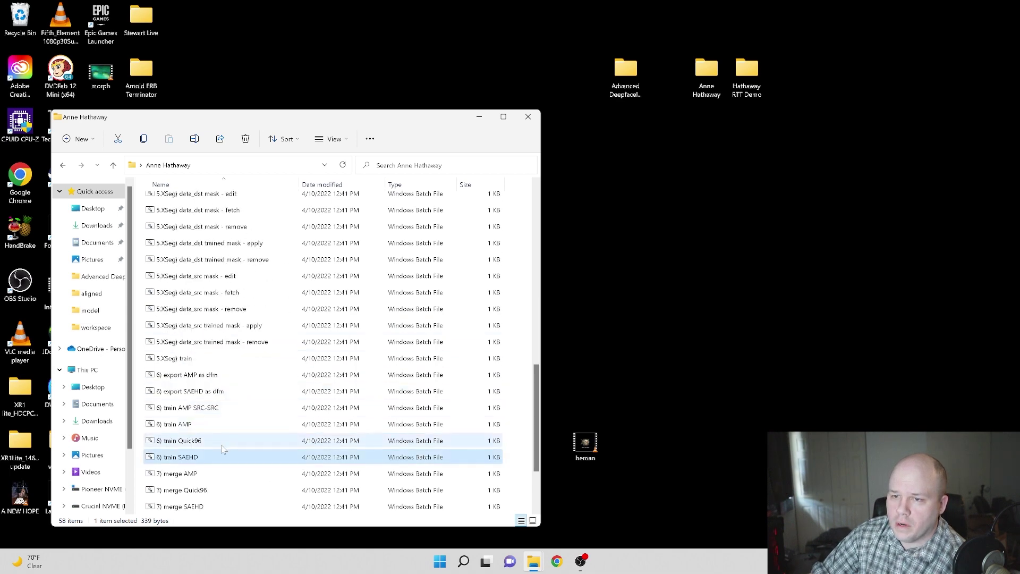
double_click(218, 459)
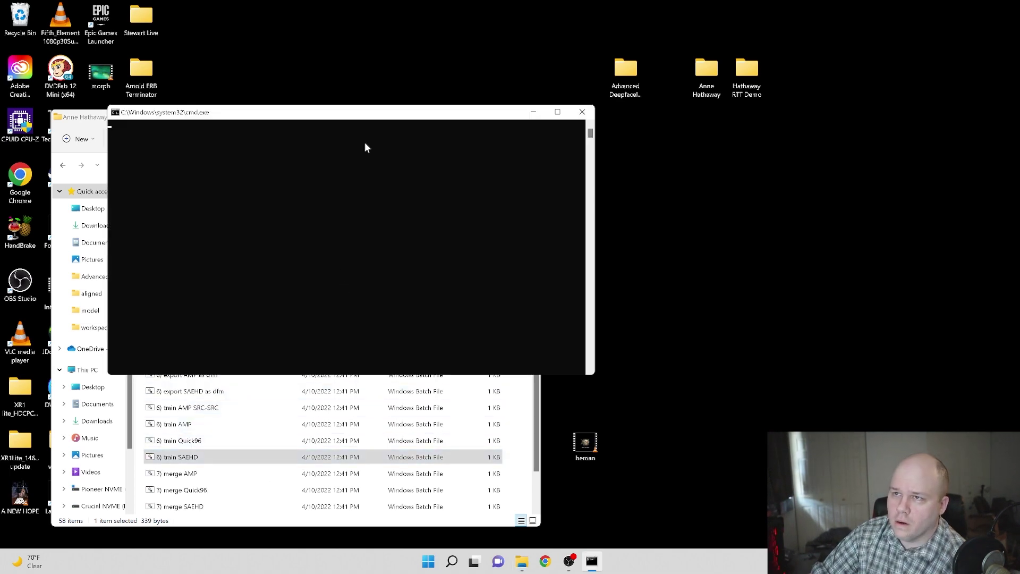
left_click_drag(372, 113, 478, 114)
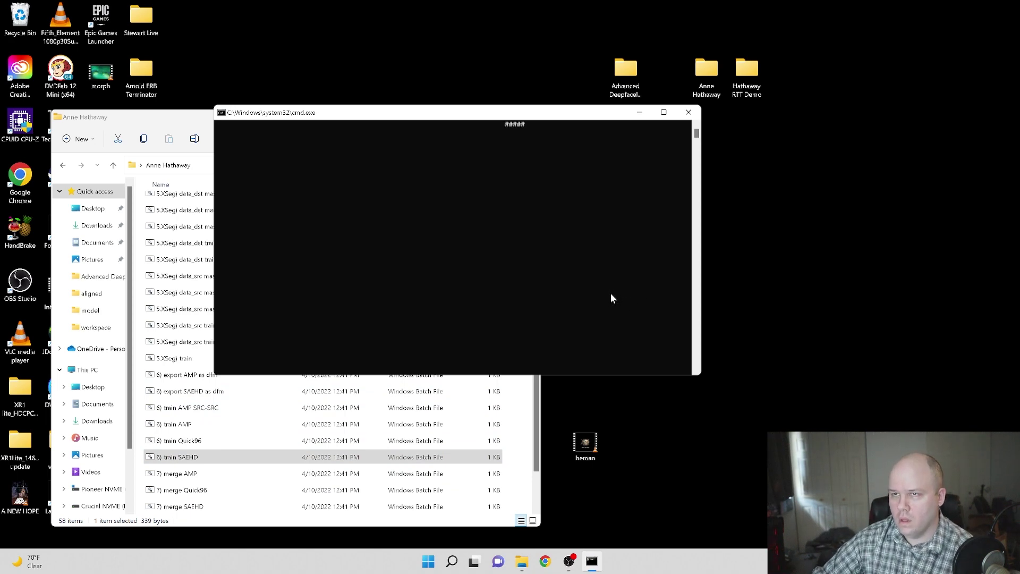
key("Return")
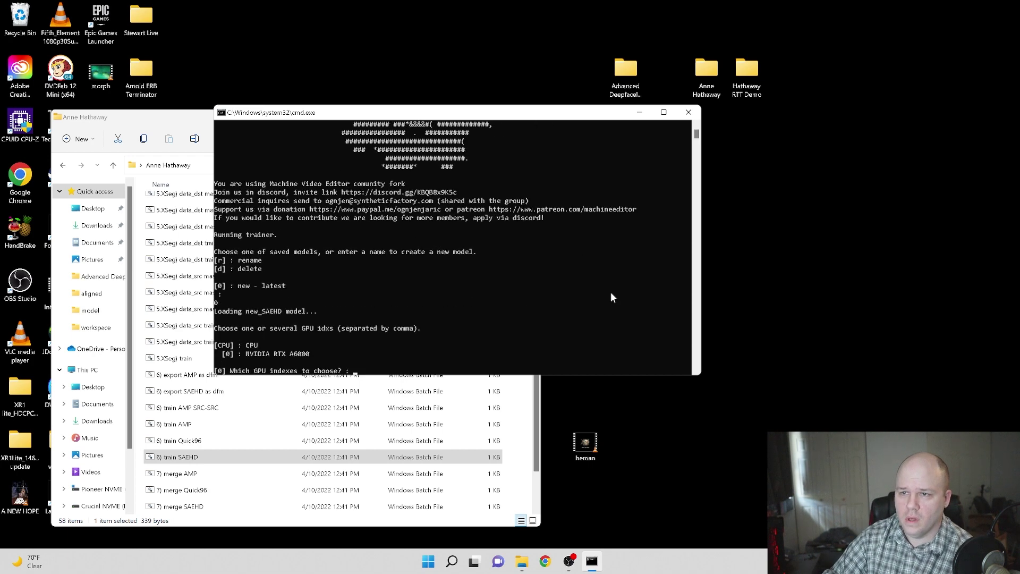
key("Return")
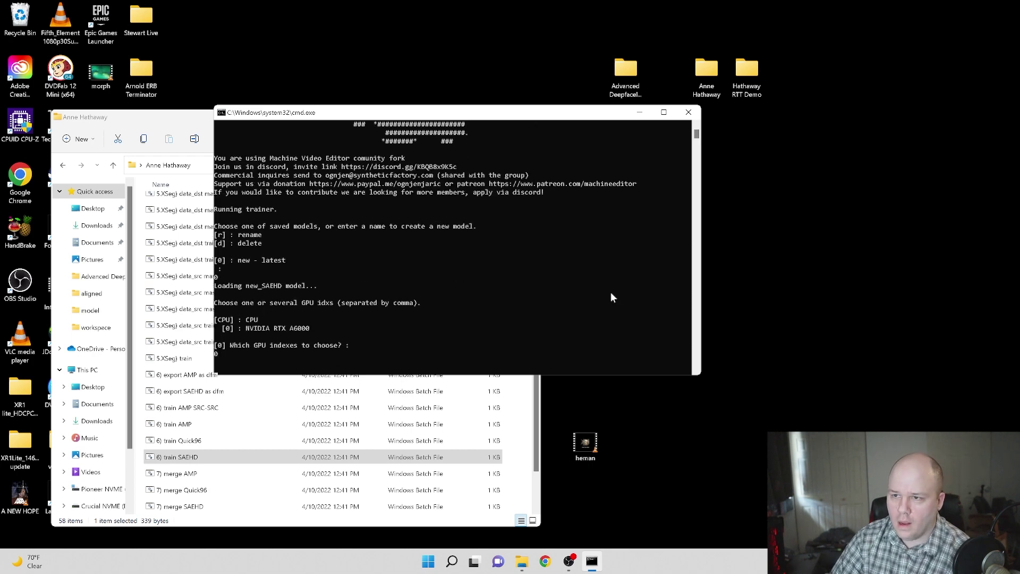
Step: Override the model settings, keeping every existing value from the session name through the AdaBelief optimizer
key("Return")
key("Return")
key("Return")
key("Return")
key("Return")
key("Return")
key("Return")
key("Return")
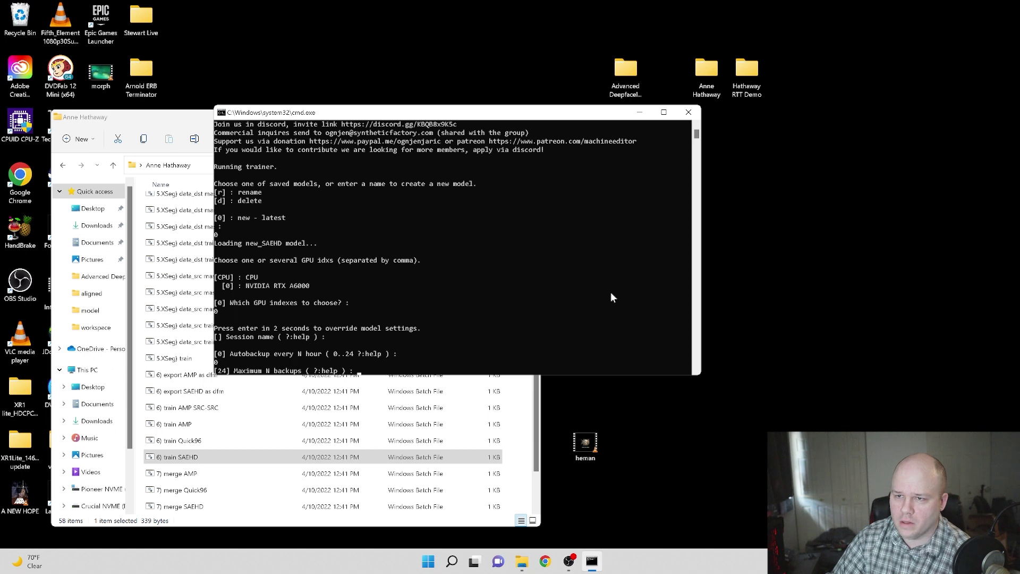
key("Return")
key("Return")
key("Return")
key("Return")
key("Return")
key("Return")
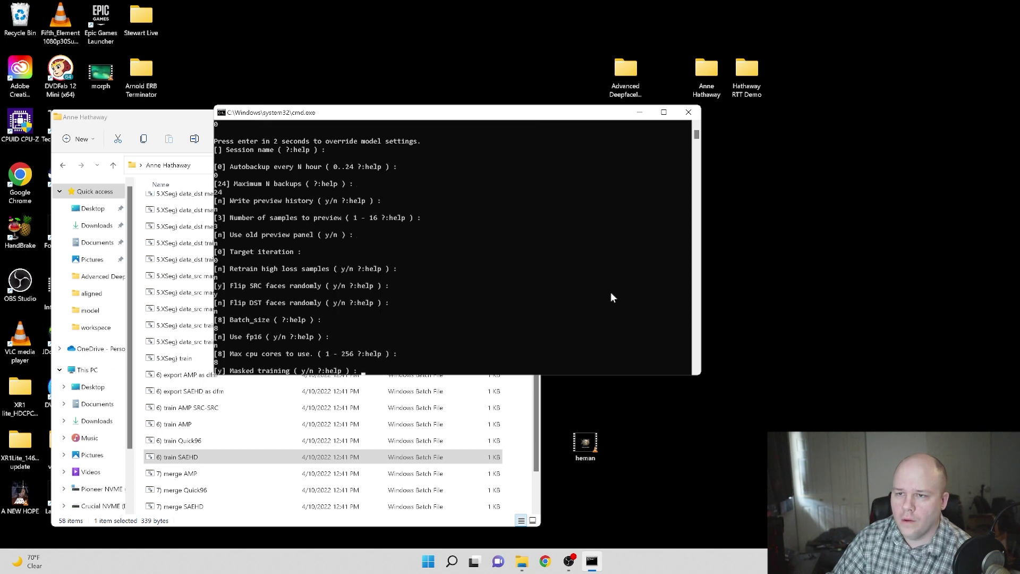
key("Return")
key("Return")
key("Return")
key("Return")
key("Return")
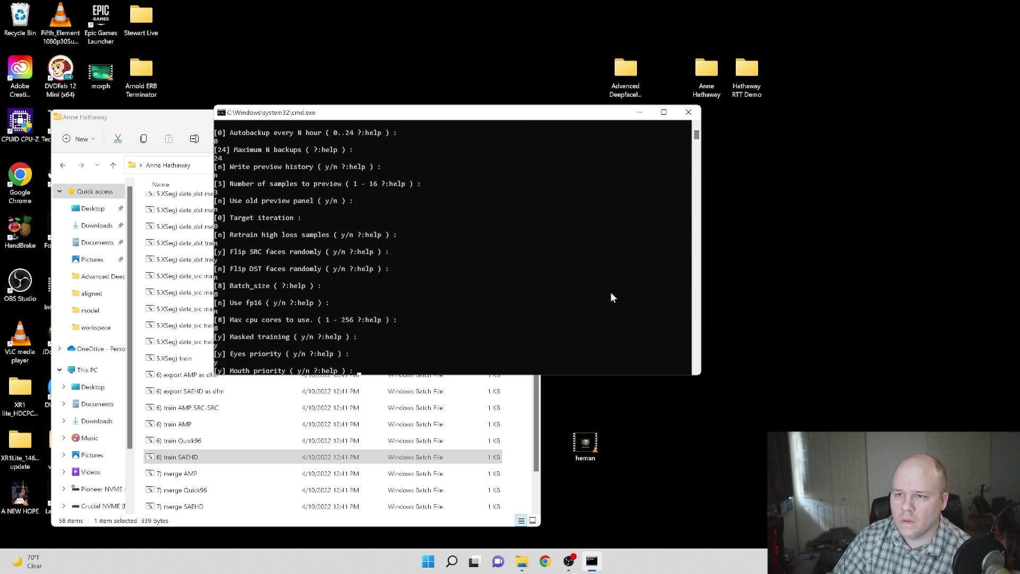
key("Return")
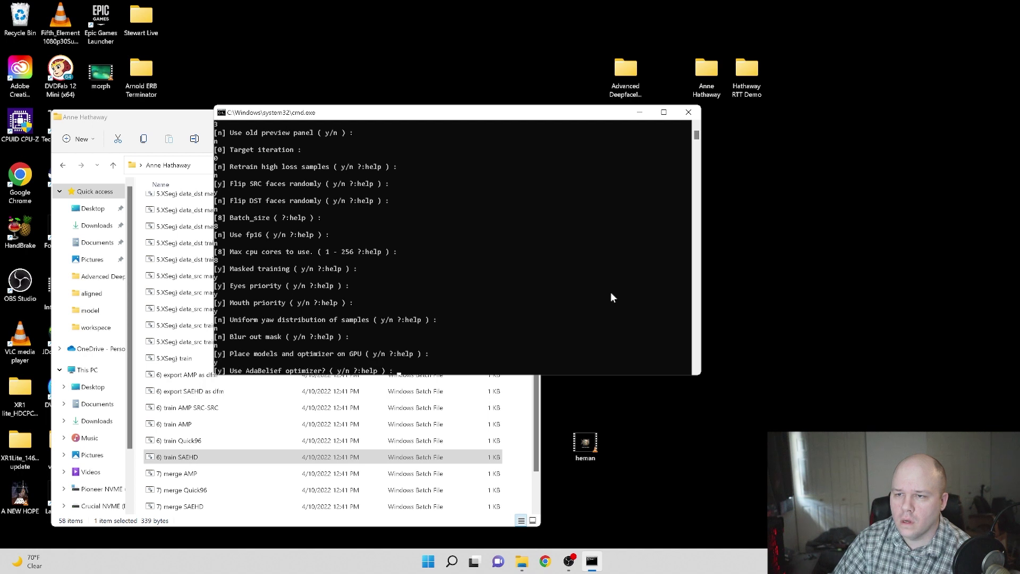
key("Return")
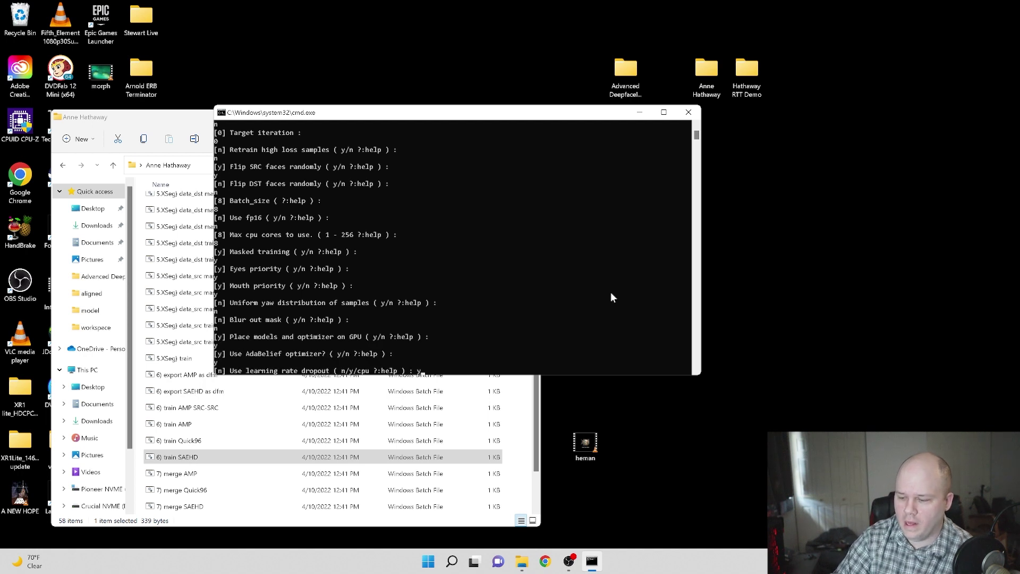
Step: Set learning rate dropout to y, keep all remaining model settings, and start the training
key("Return")
key("Return")
key("Return")
key("Return")
key("Return")
key("Return")
key("Return")
key("Return")
key("Return")
key("Return")
key("Return")
key("Return")
key("Return")
key("Return")
key("Return")
key("Return")
key("Return")
key("Return")
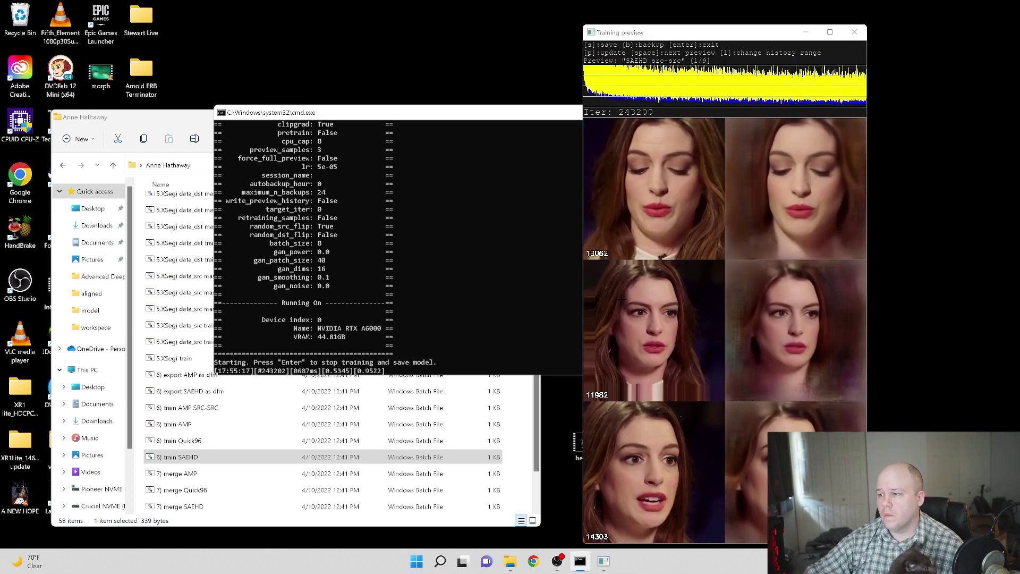
Step: Change the loss graph's history range and repeatedly update the src-src samples to examine the source reconstructions
left_click(727, 241)
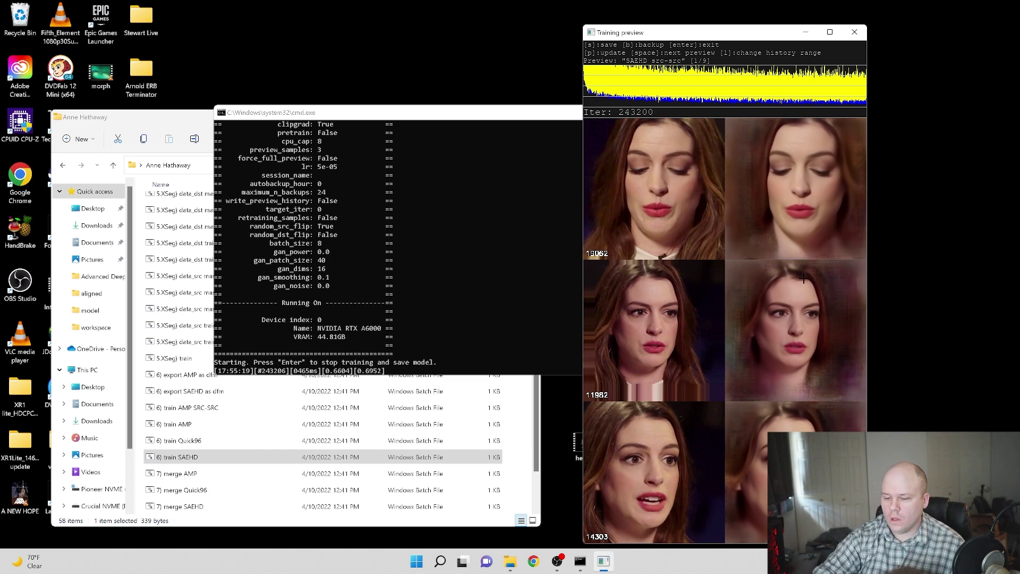
key("l")
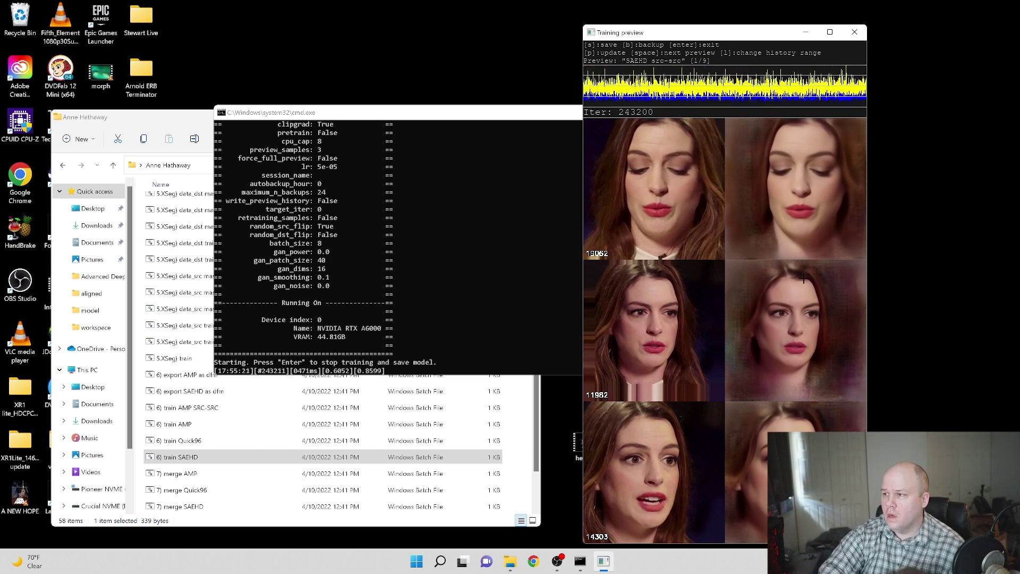
key("p")
key("p")
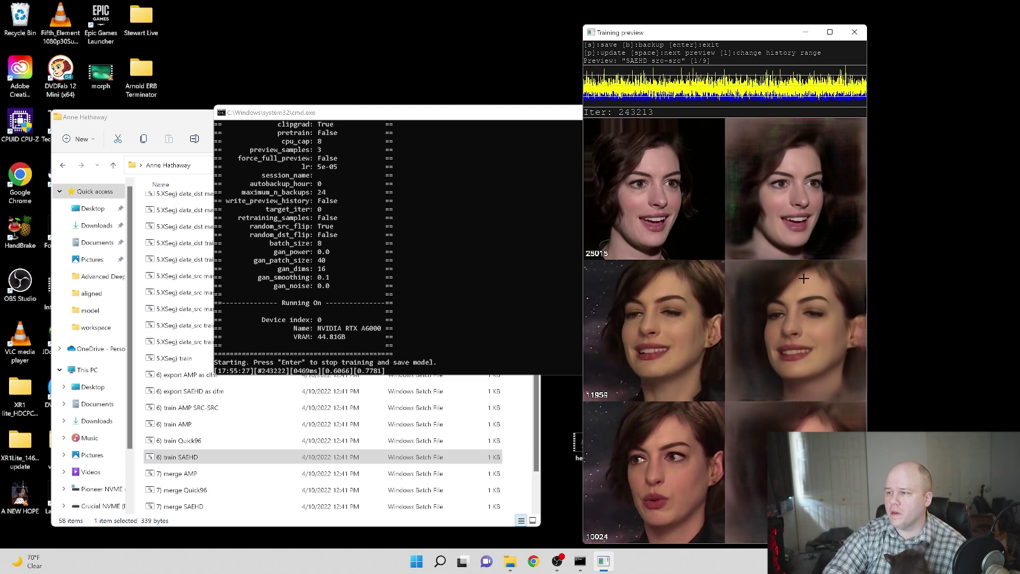
key("p")
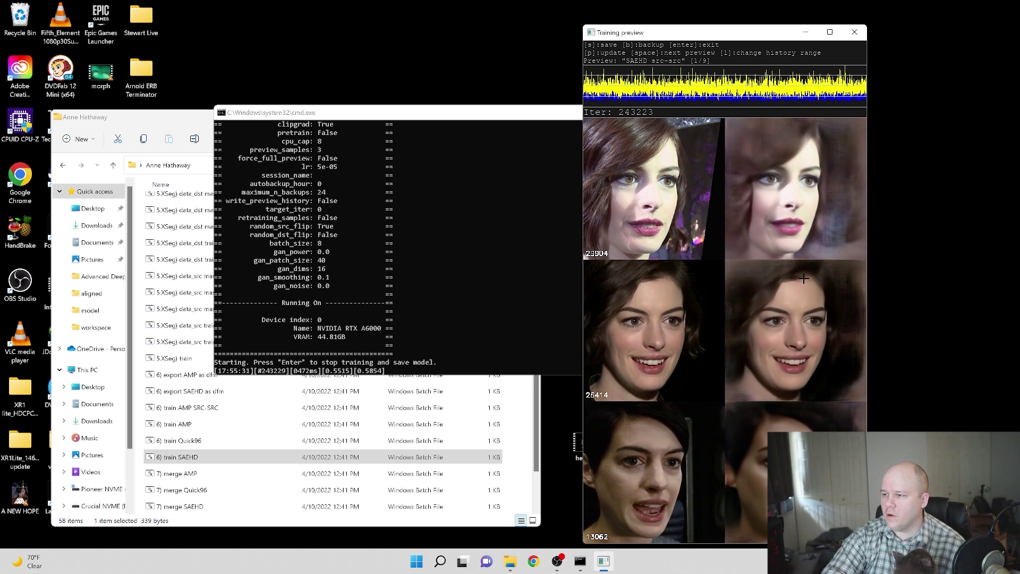
key("p")
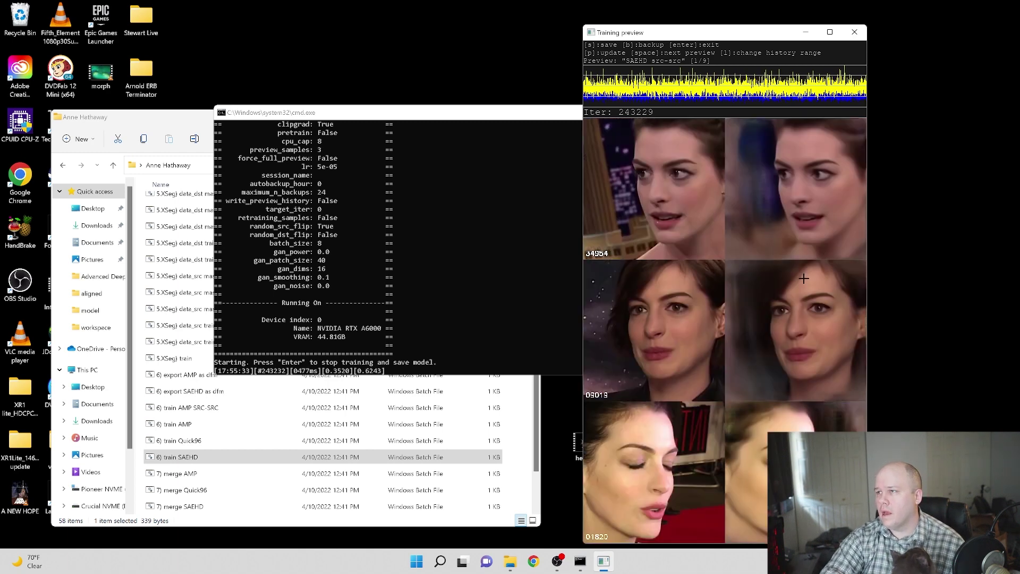
Step: Load a new set of samples in the dst-dst preview and repeatedly update the pred preview to examine the swapped faces
key("space")
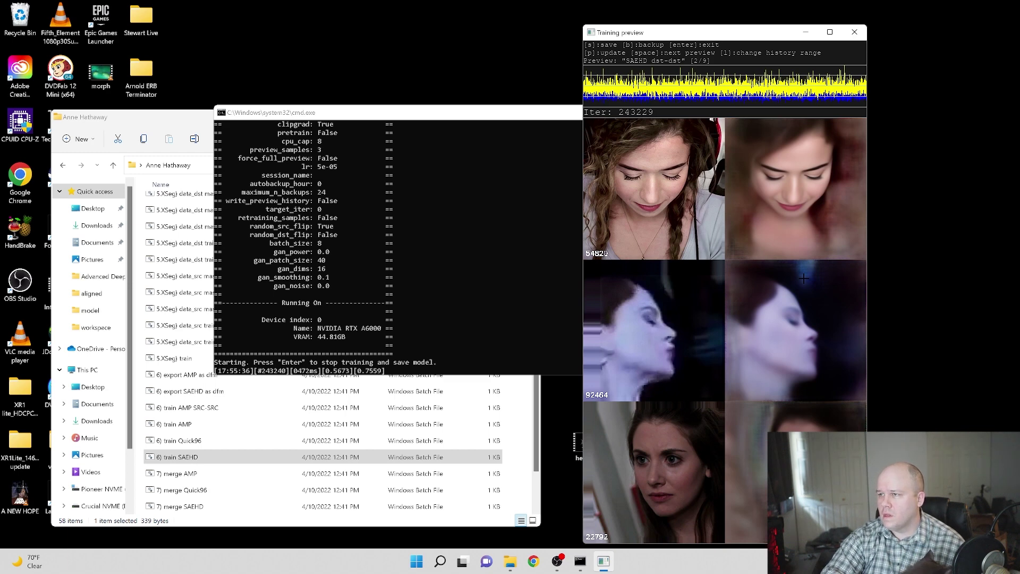
key("p")
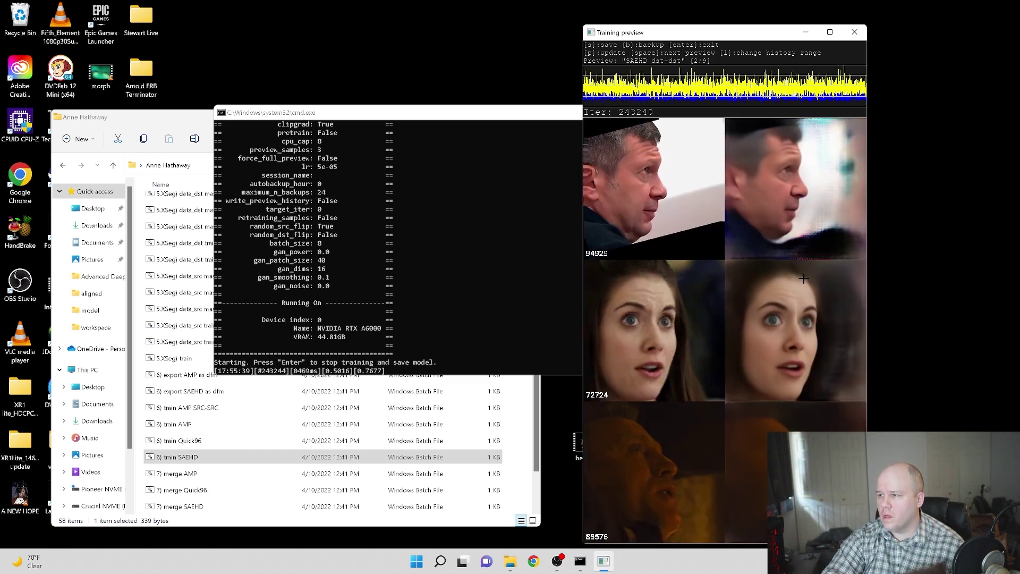
key("space")
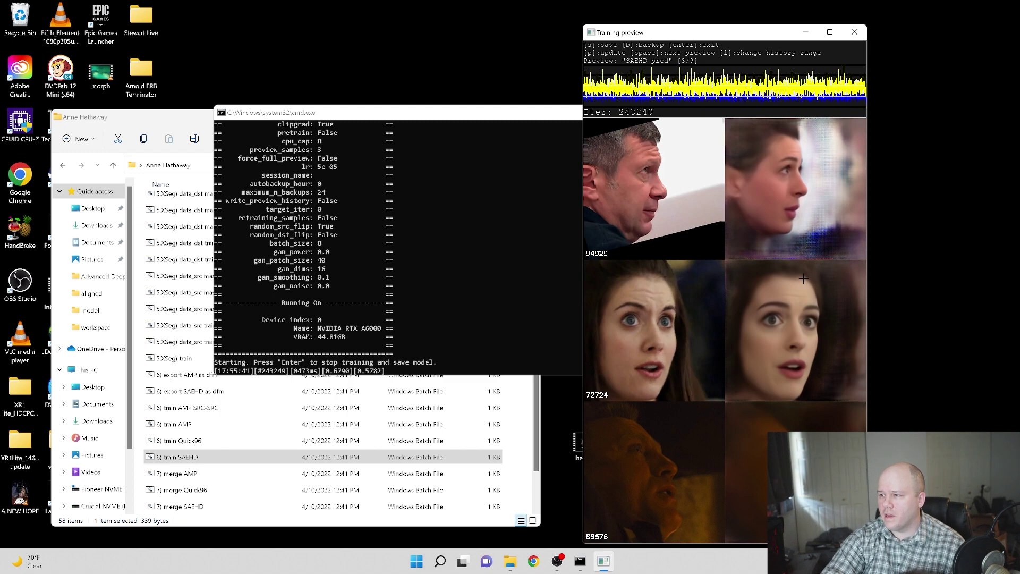
key("p")
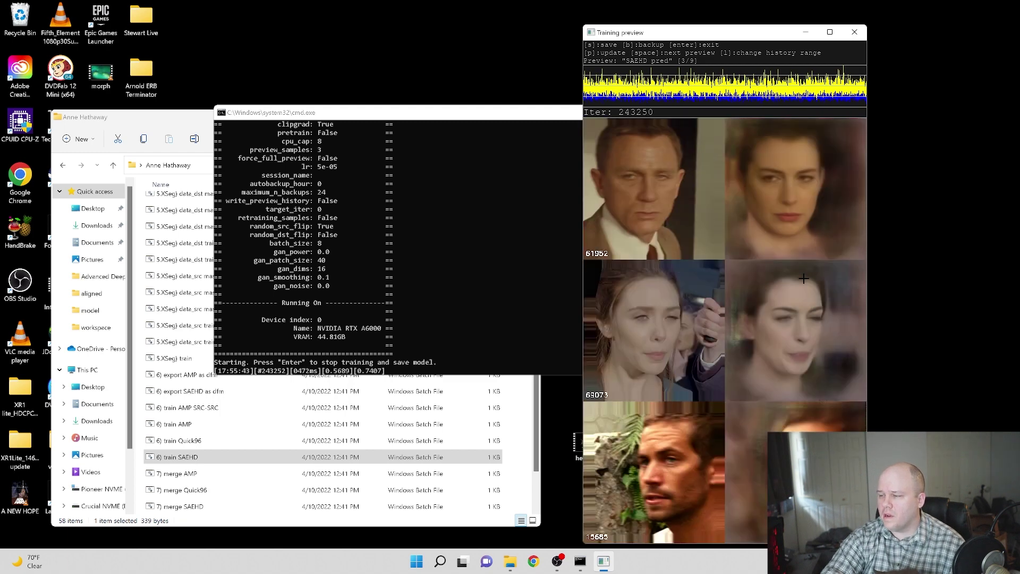
key("p")
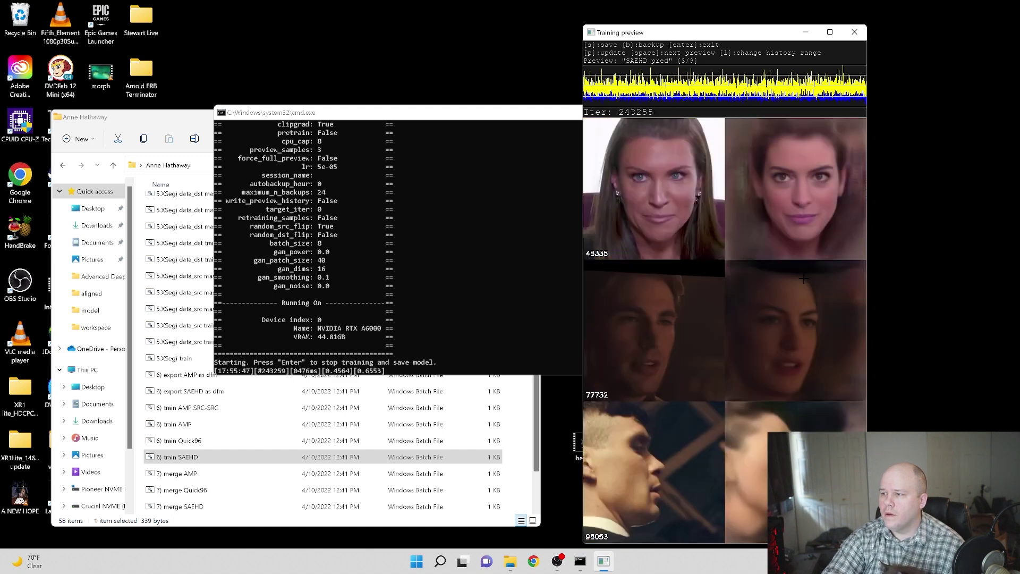
key("p")
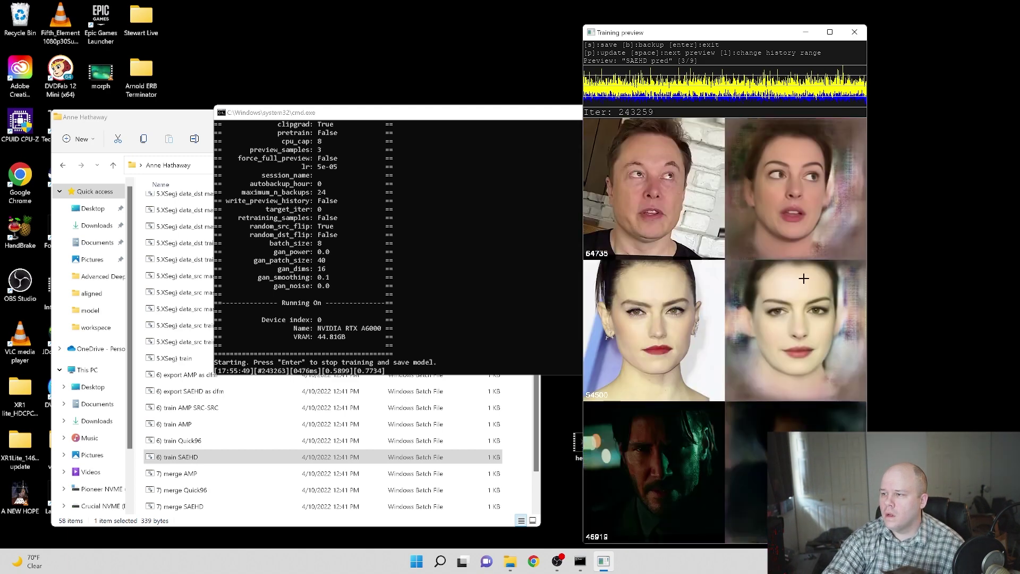
key("p")
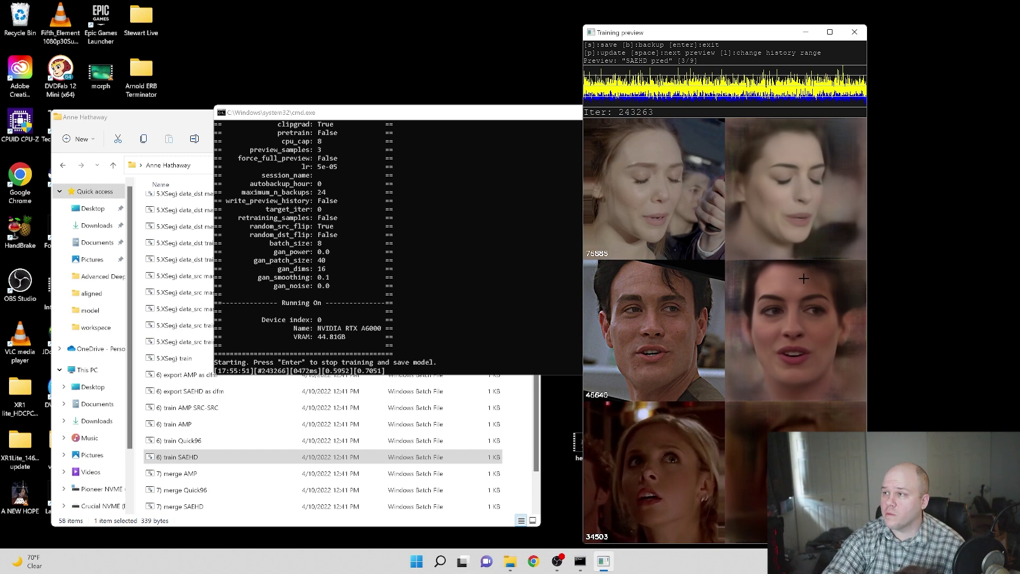
key("p")
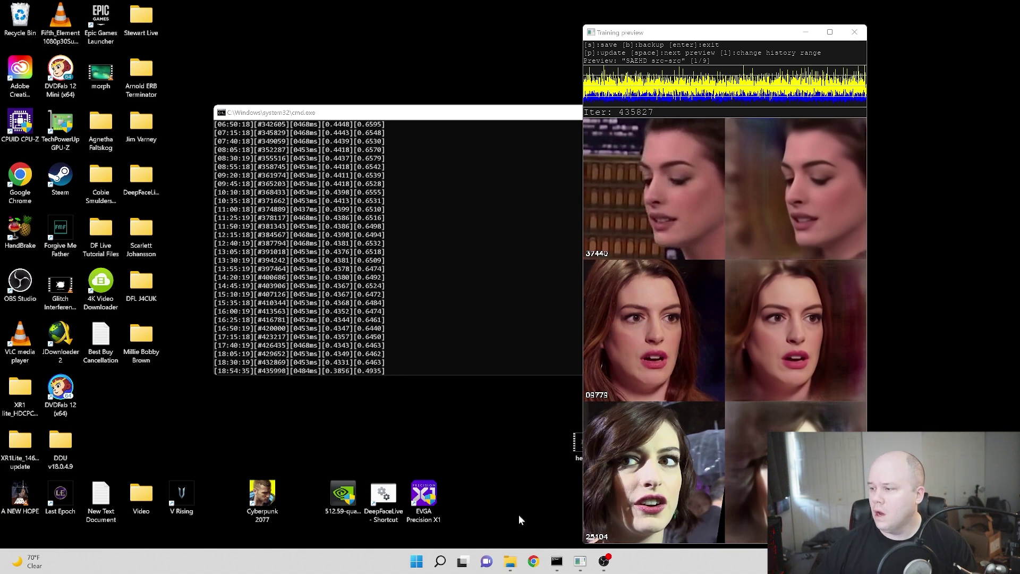
Step: Update the longer-trained model's src-src samples and switch to the dst-dst preview to compare the reconstructions
left_click(663, 463)
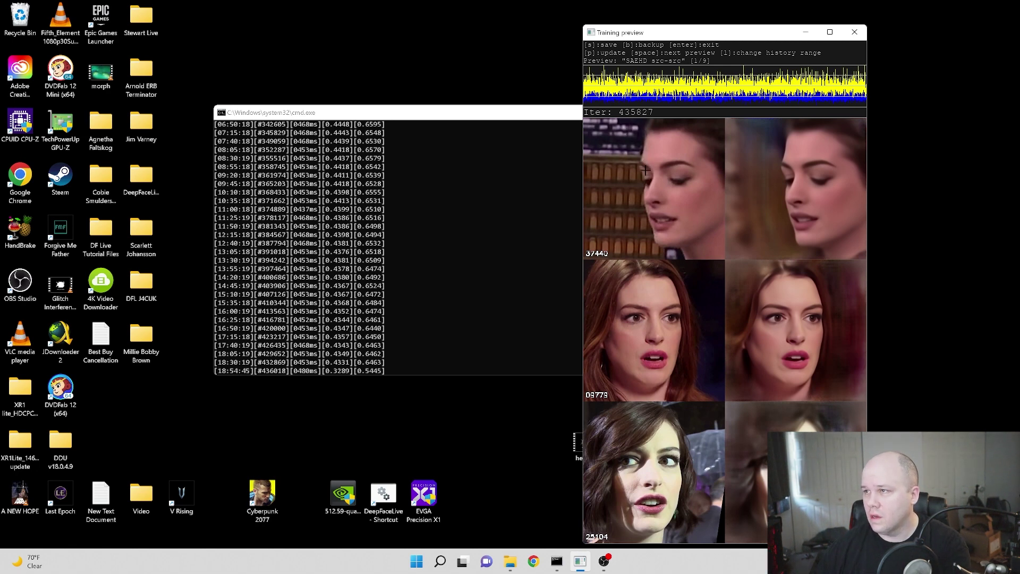
key("p")
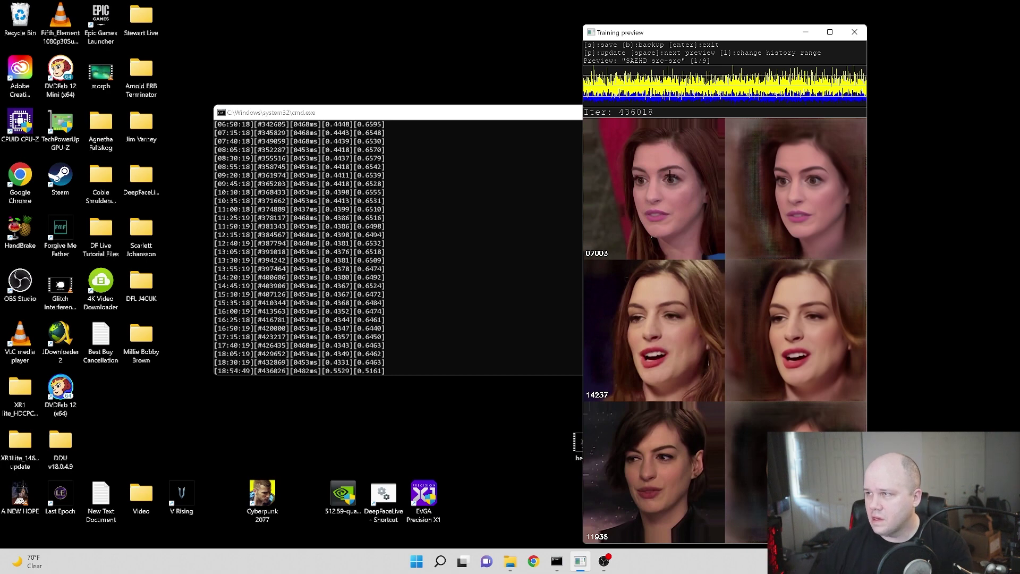
key("space")
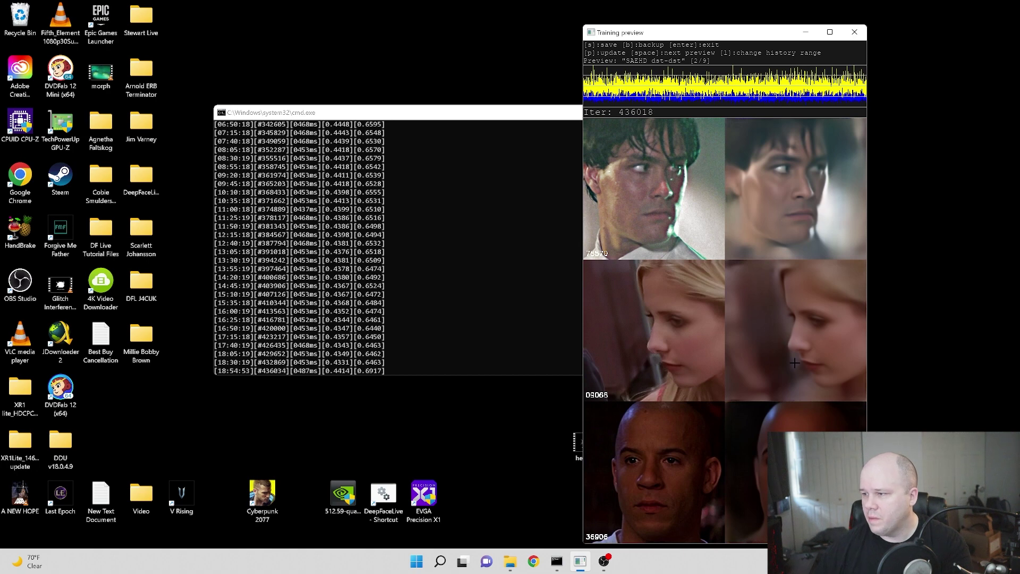
Step: Examine the pred preview, and cycle through the warped and masked previews and src-src until dst-dst is shown again
key("space")
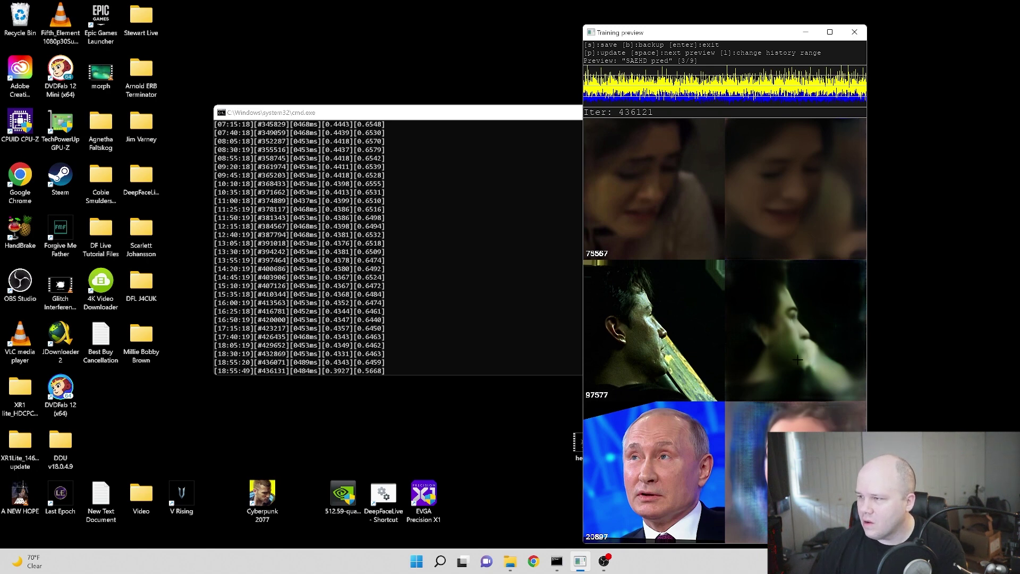
key("space")
key("space")
key("space")
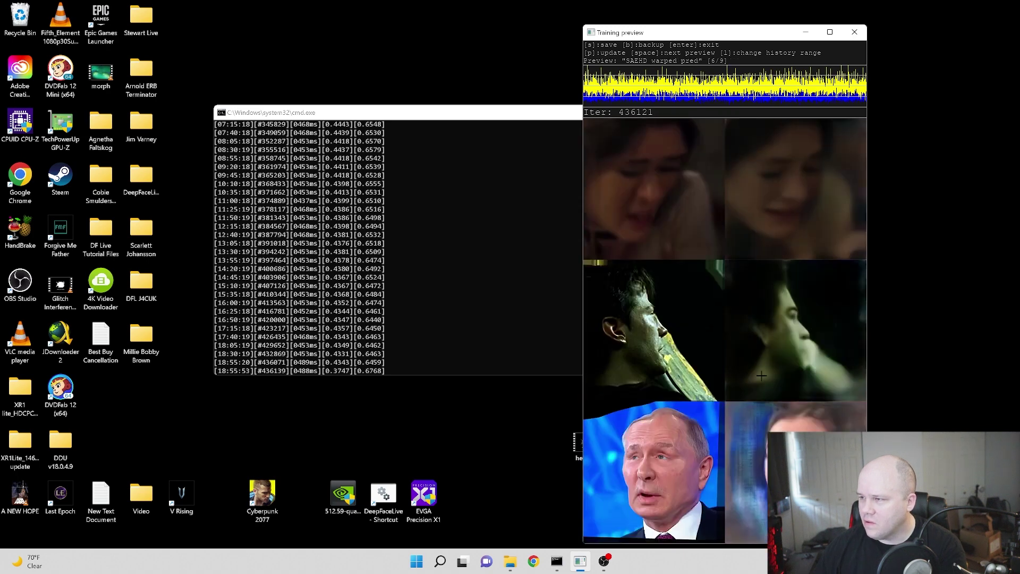
key("space")
key("space")
key("space")
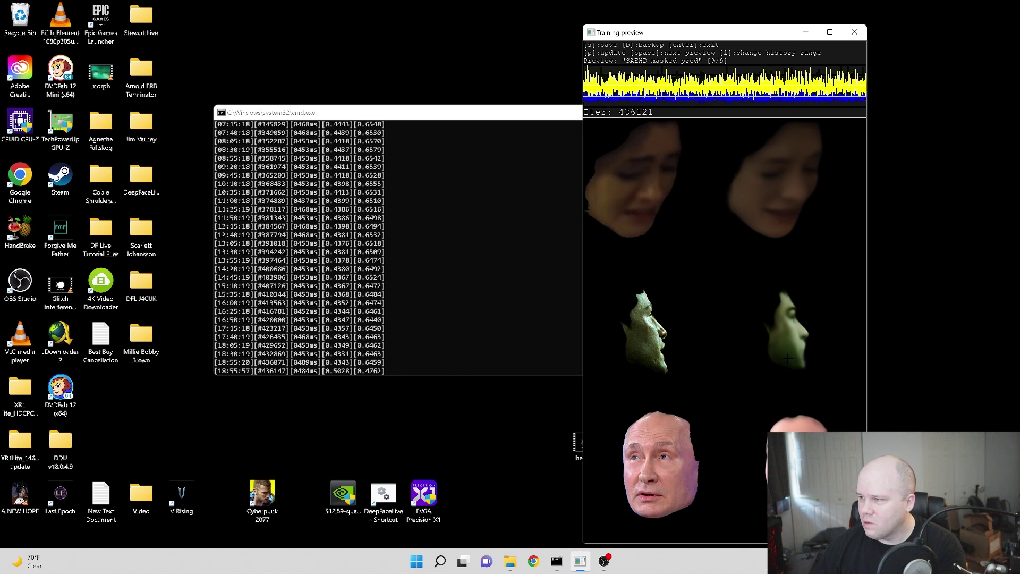
key("space")
key("space")
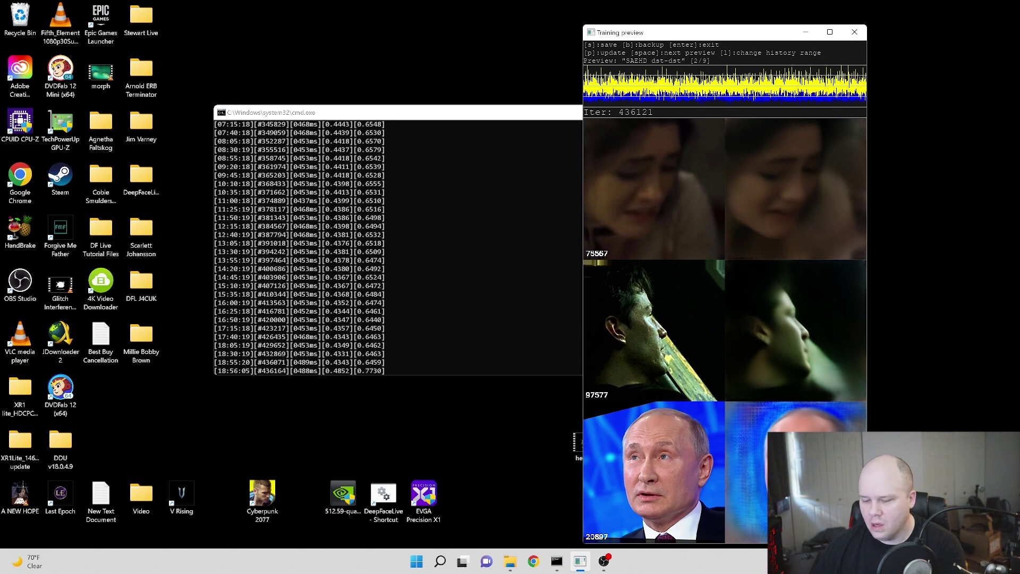
Step: Switch to the pred preview and repeatedly load new samples to examine the swapped faces across varied angles and lighting
key("space")
key("p")
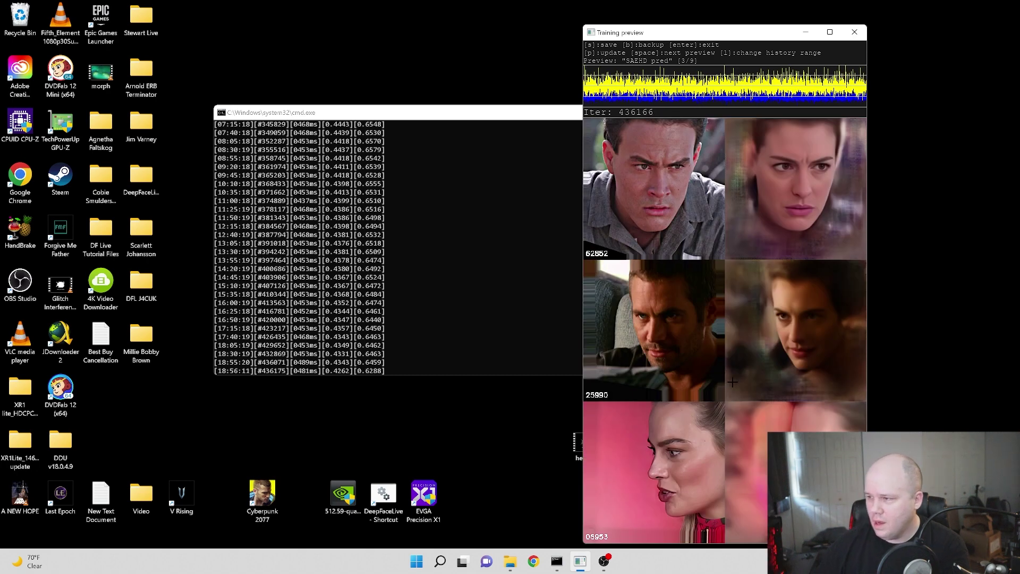
key("p")
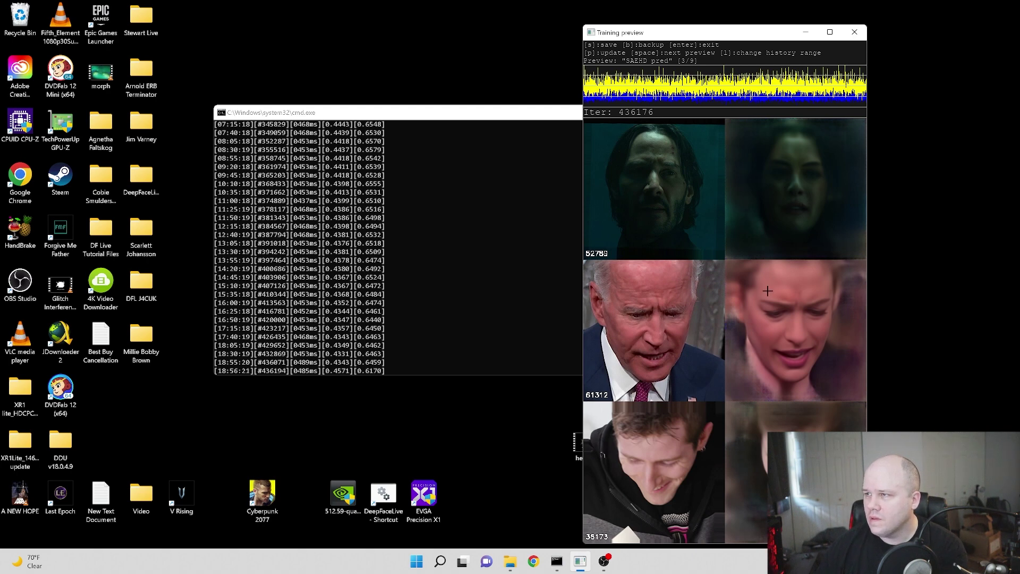
key("p")
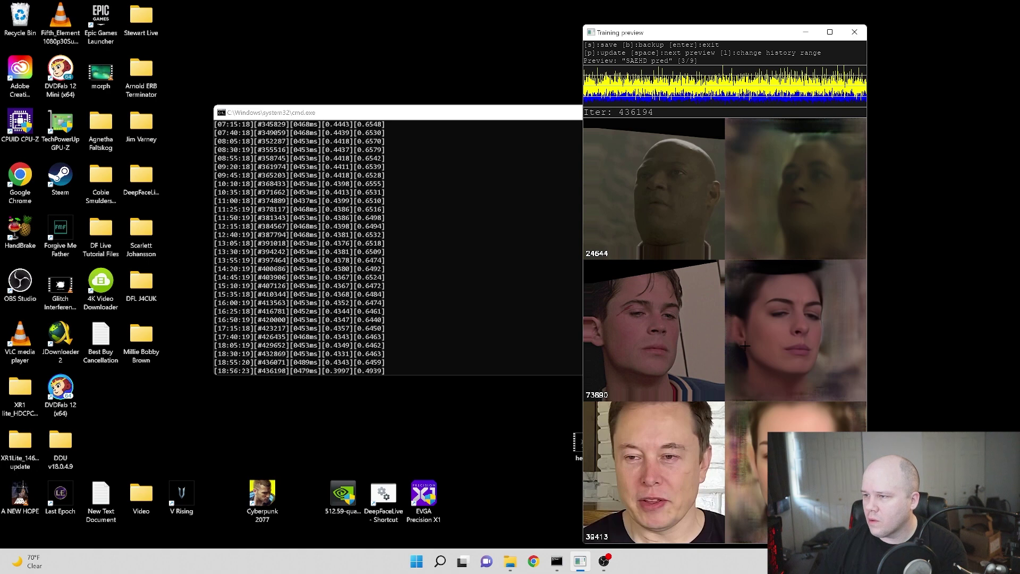
key("p")
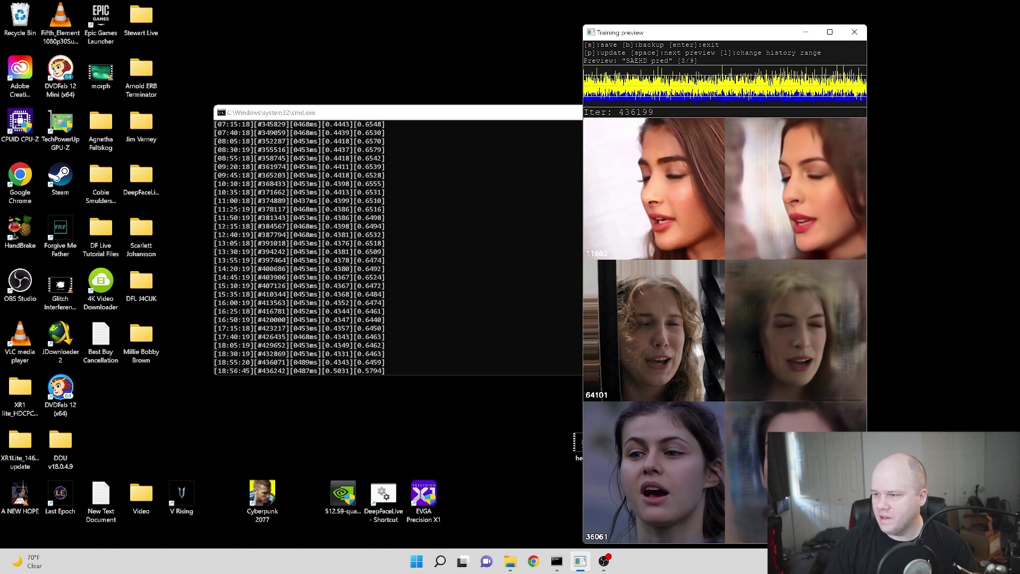
key("p")
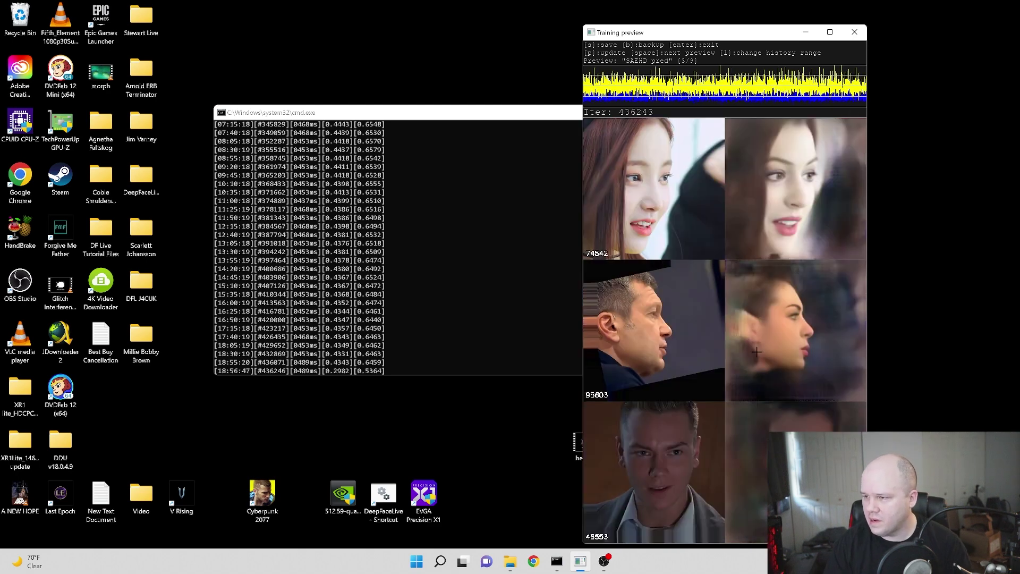
key("p")
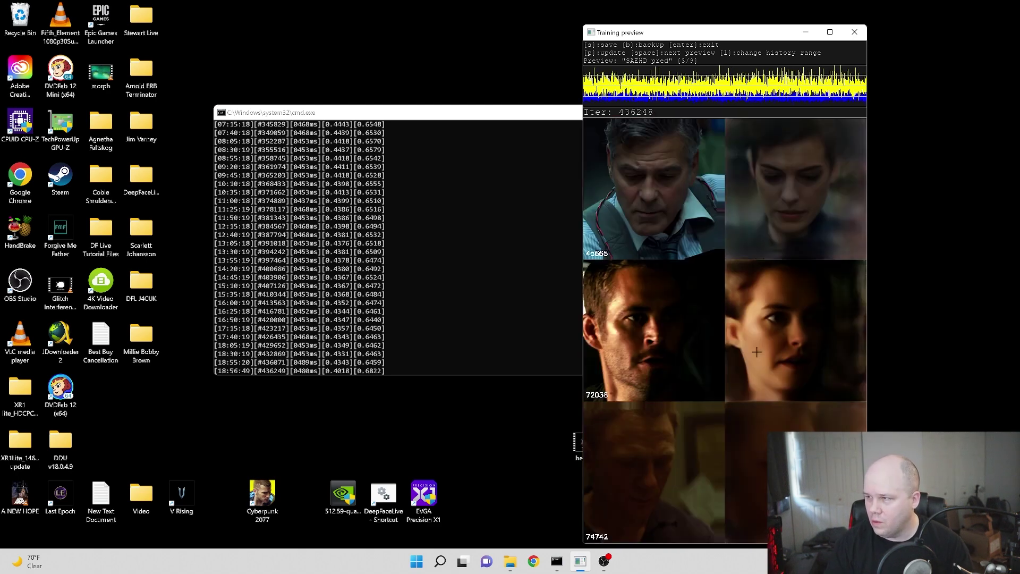
key("p")
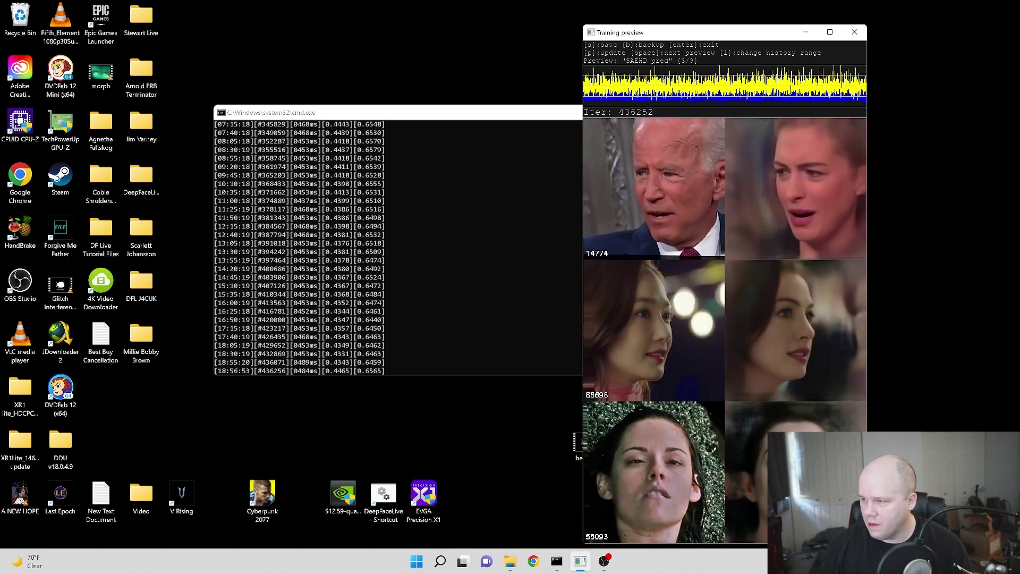
key("p")
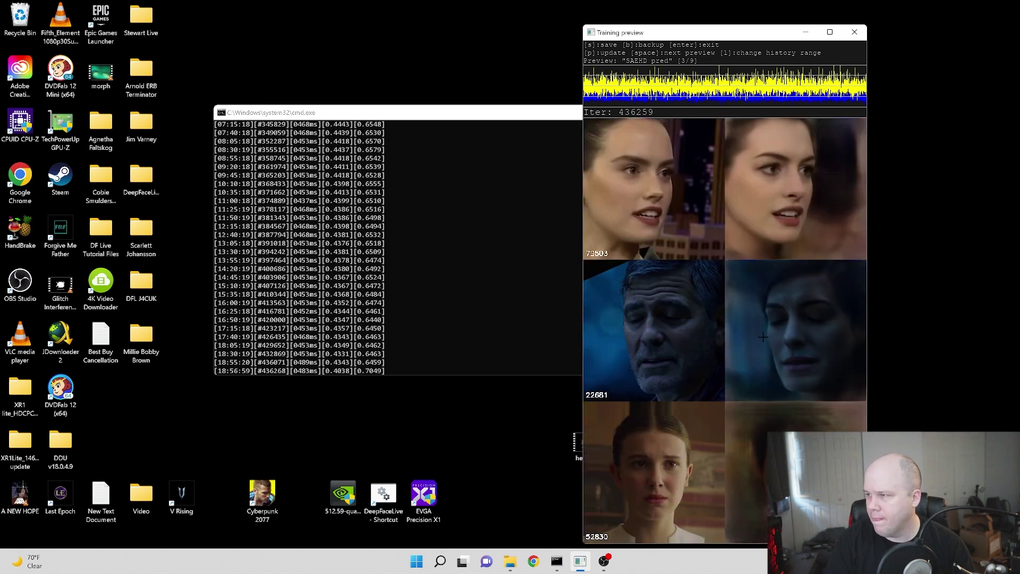
key("p")
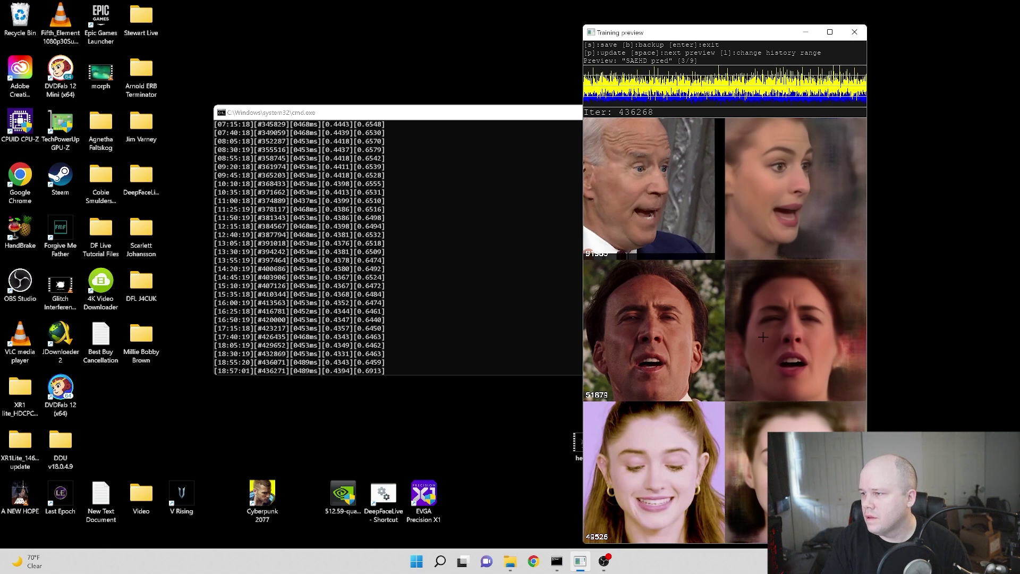
key("p")
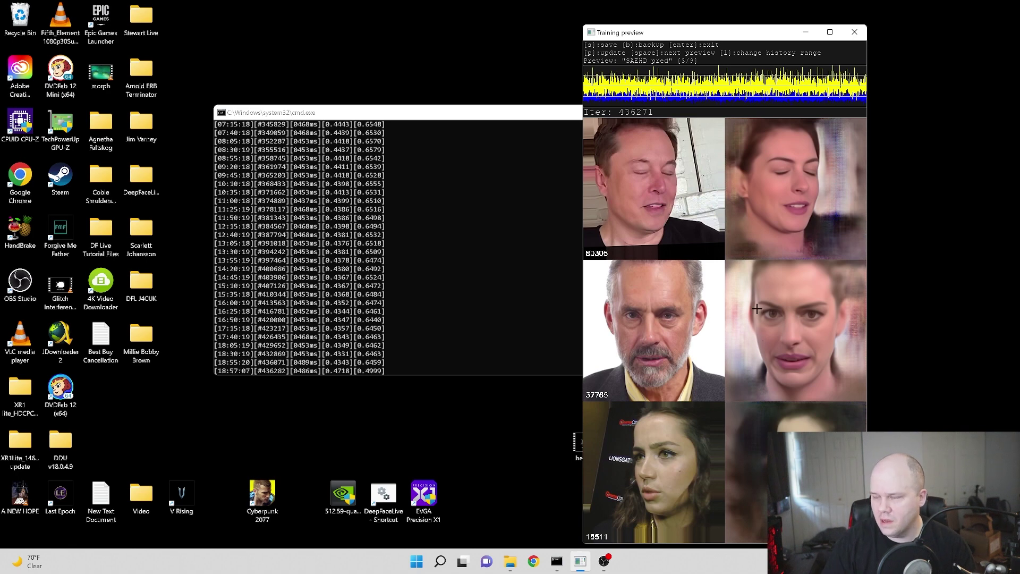
key("p")
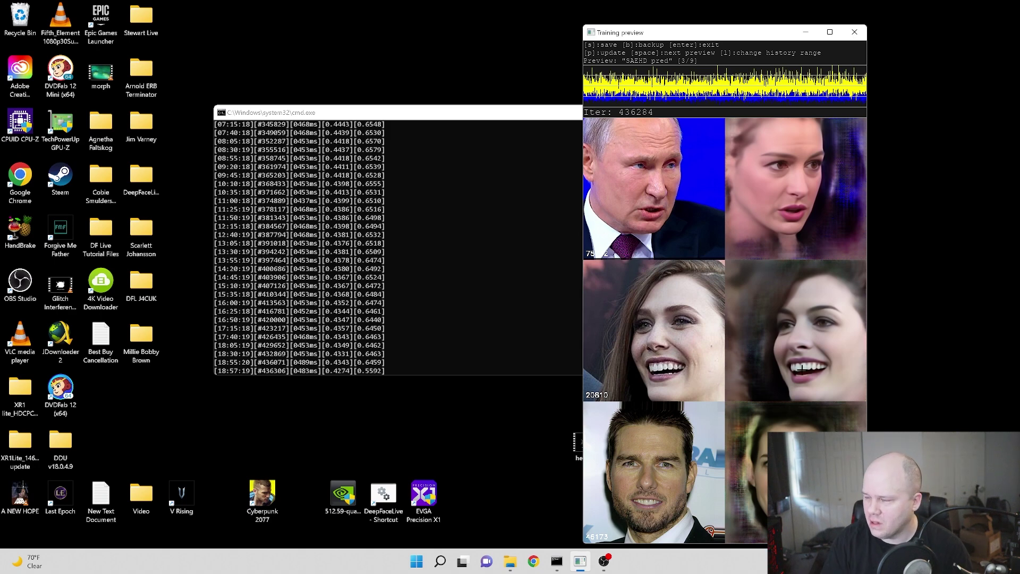
Step: Examine the warped src-src preview with a new set of samples, and cycle through the remaining previews back to src-src
key("space")
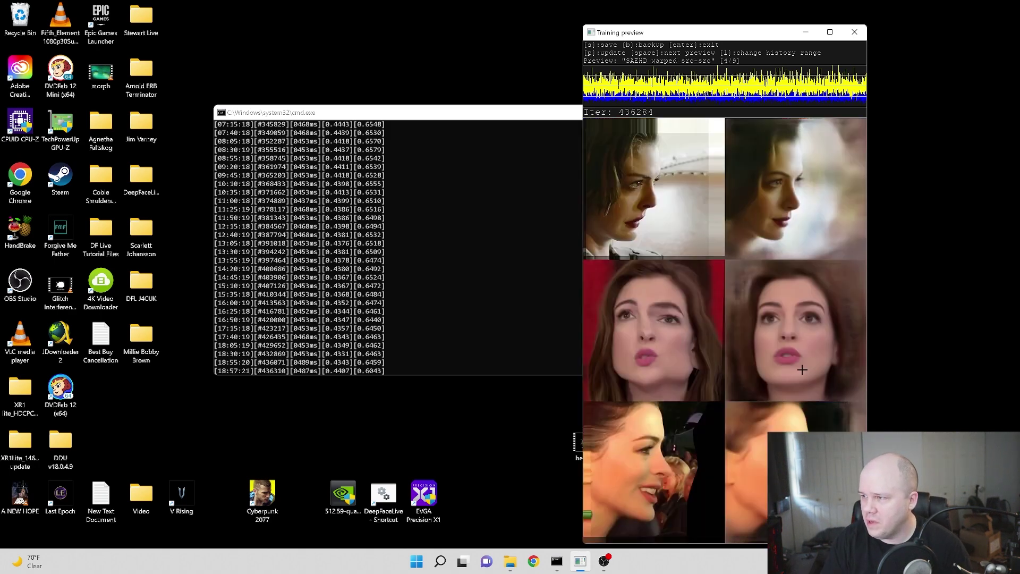
key("p")
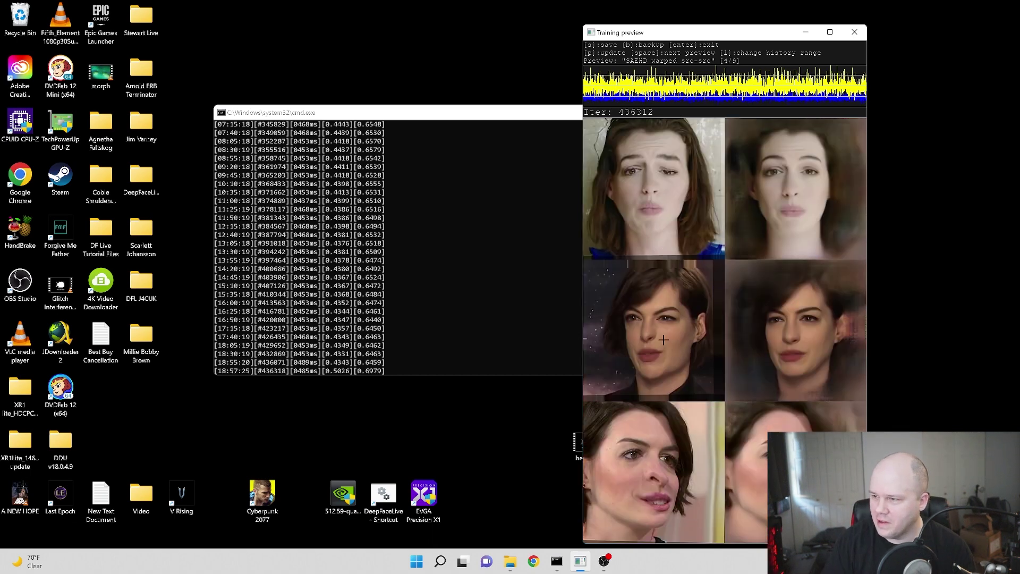
key("space")
key("space")
key("space")
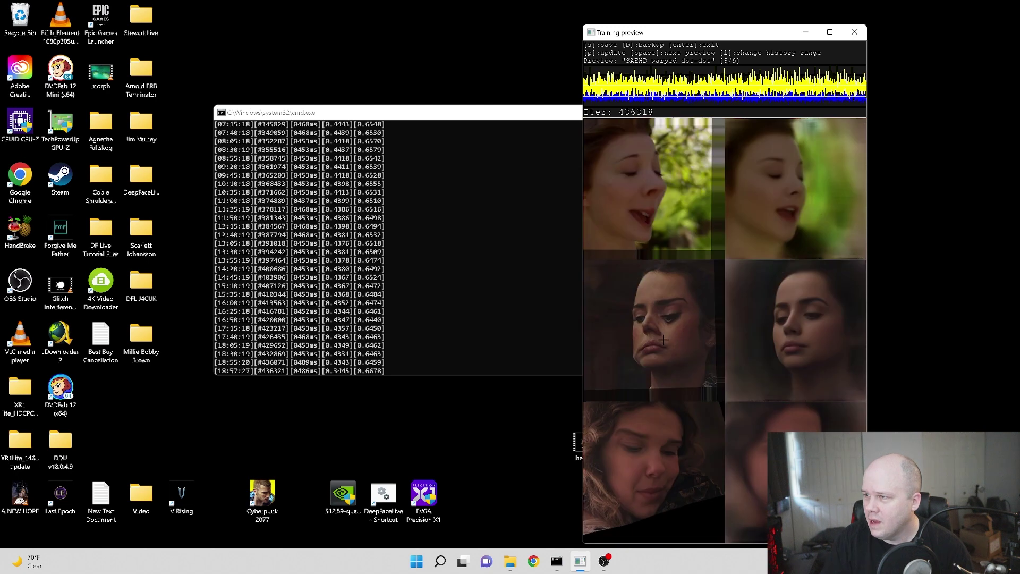
key("space")
key("space")
key("space")
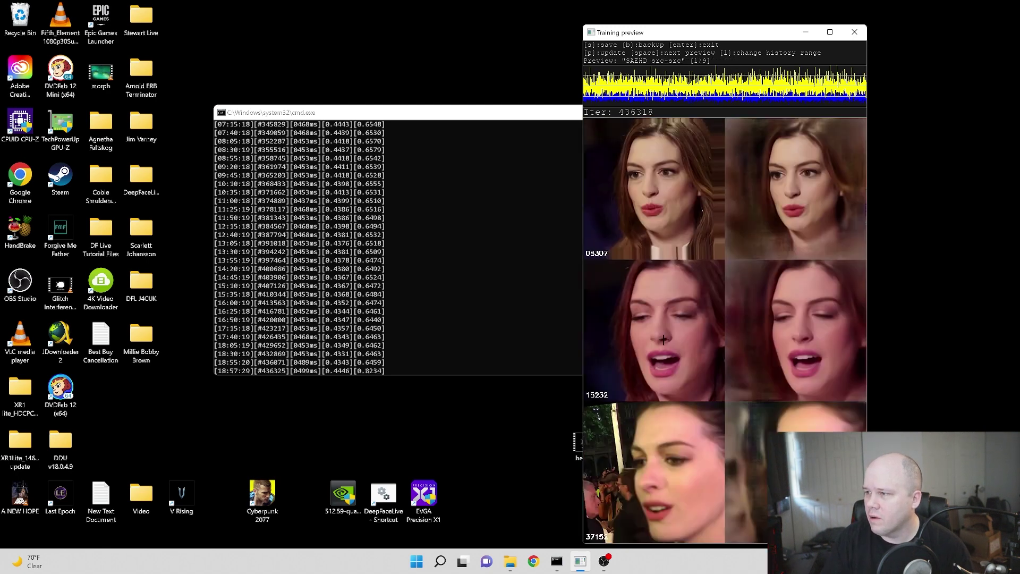
Step: Repeatedly update the src-src samples to inspect the mouth and teeth detail in the source reconstructions
key("p")
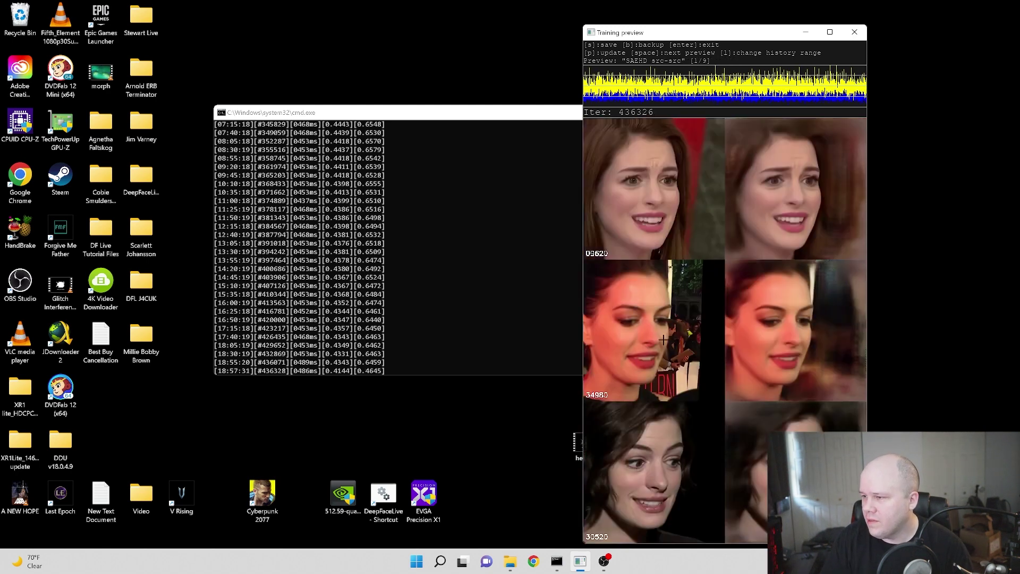
key("p")
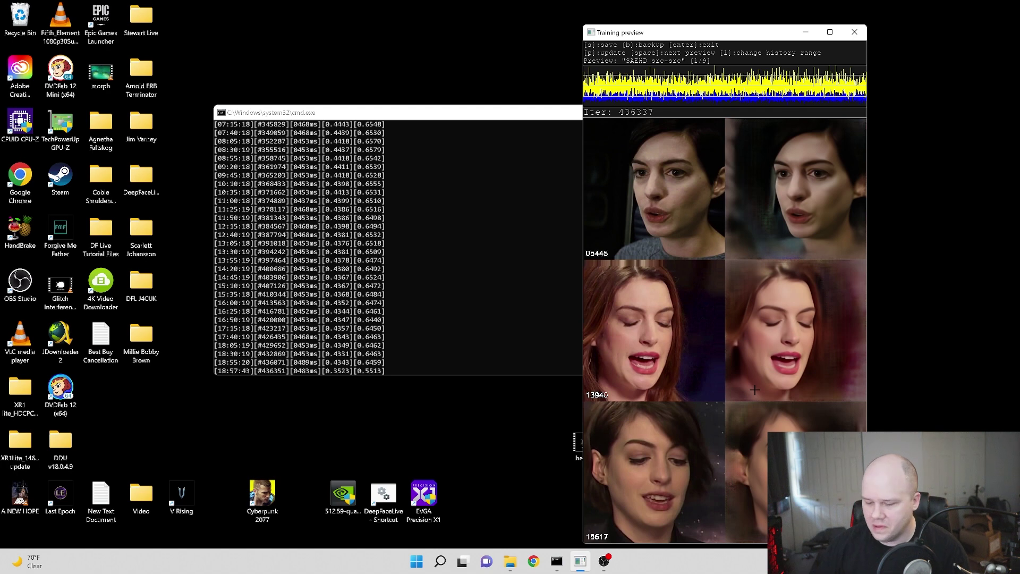
key("p")
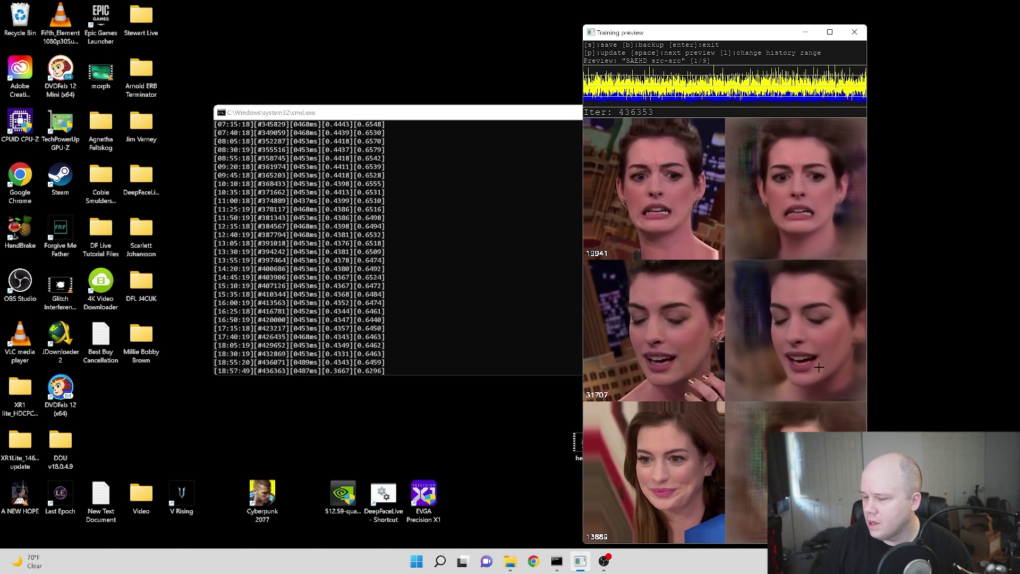
key("p")
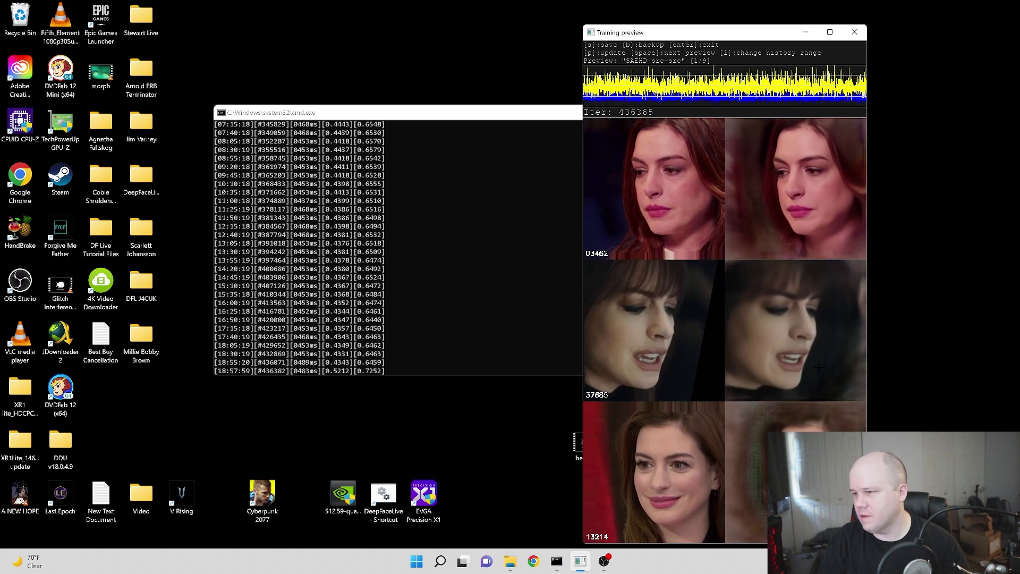
key("p")
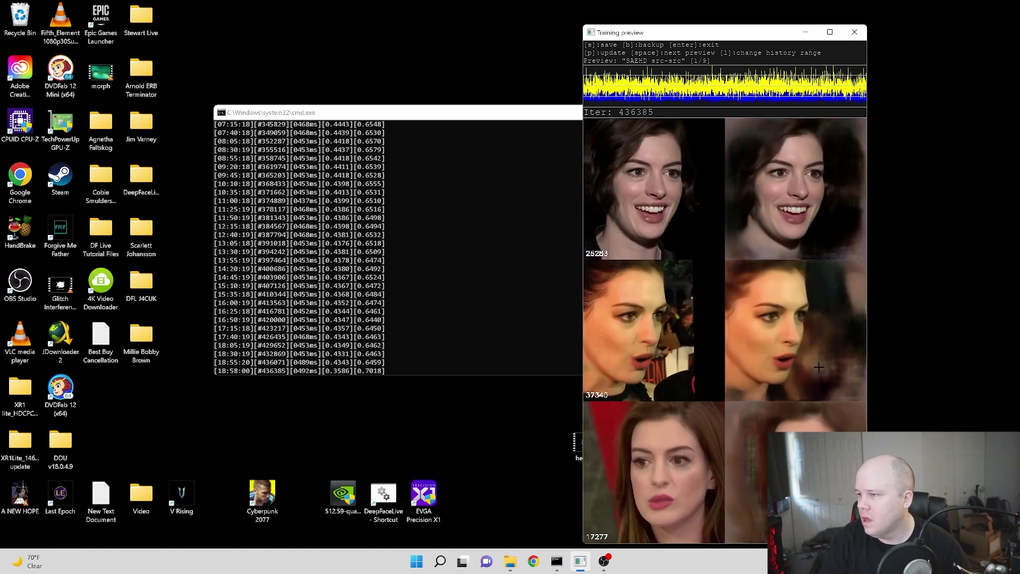
Step: Save the model, exit the training session and close its console
key("s")
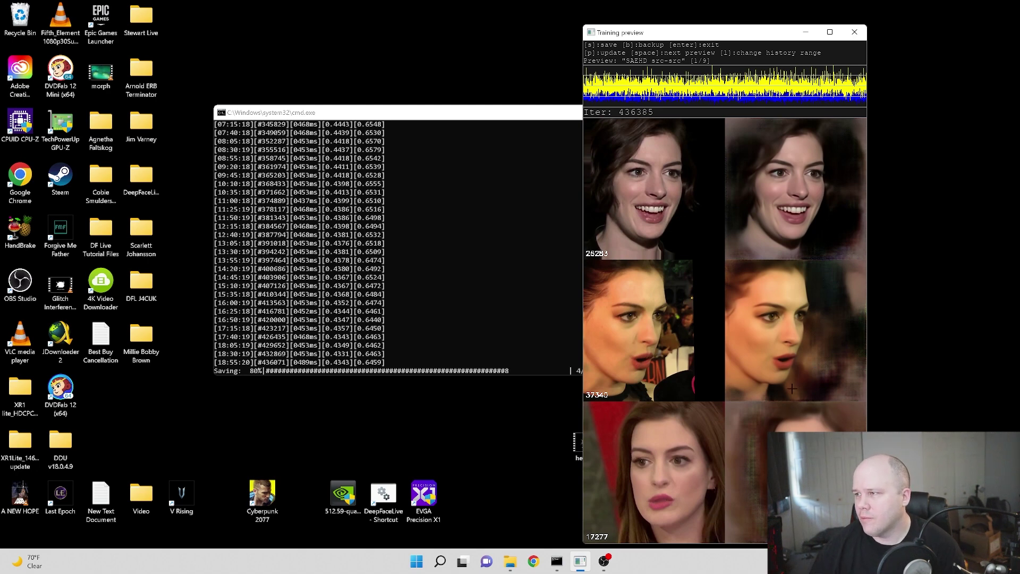
key("Return")
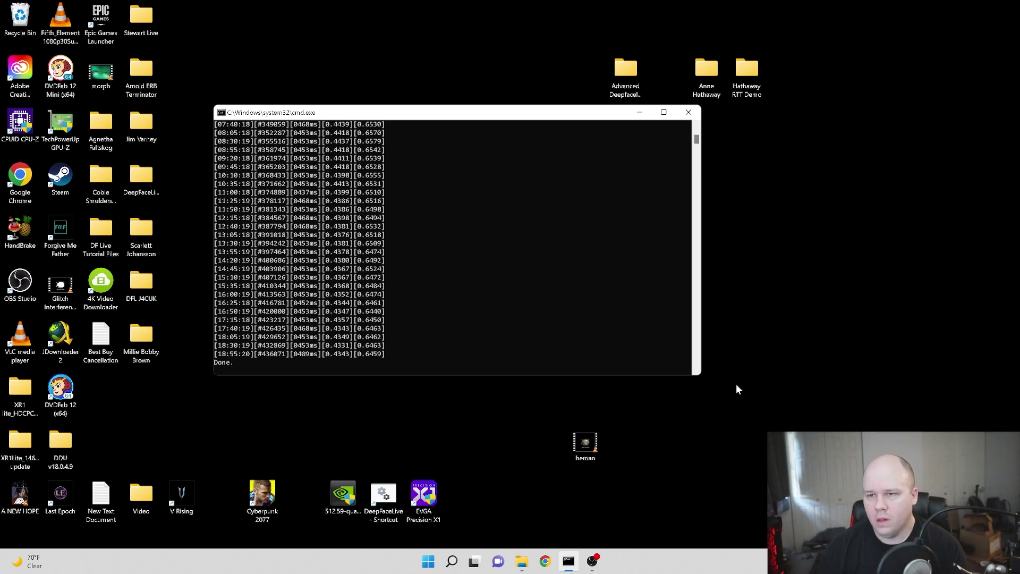
key("Return")
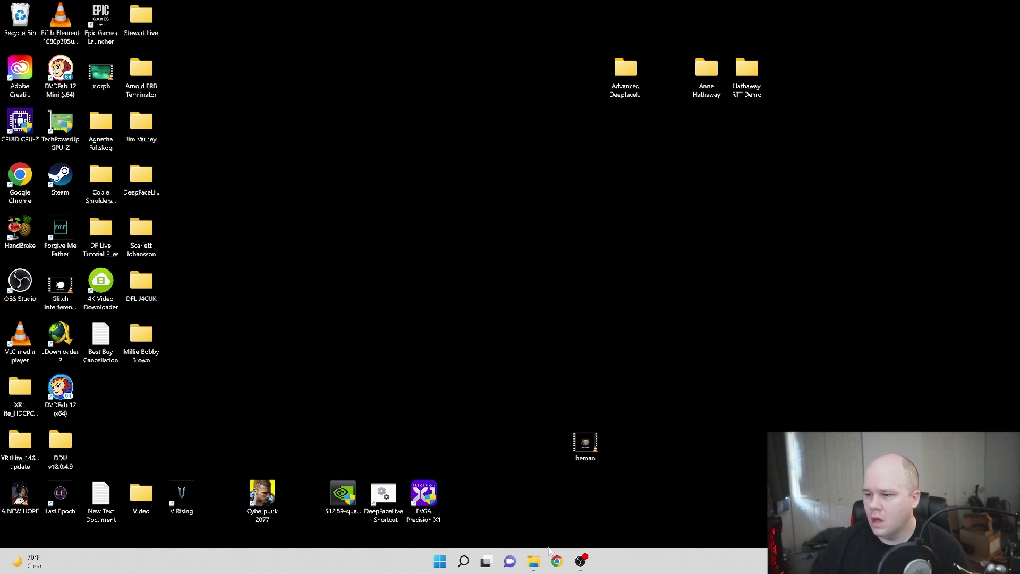
Step: Run the 6) train SAEHD batch file from the Anne Hathaway folder, minimize the folder window and reposition the console
mouse_move(533, 561)
left_click(533, 526)
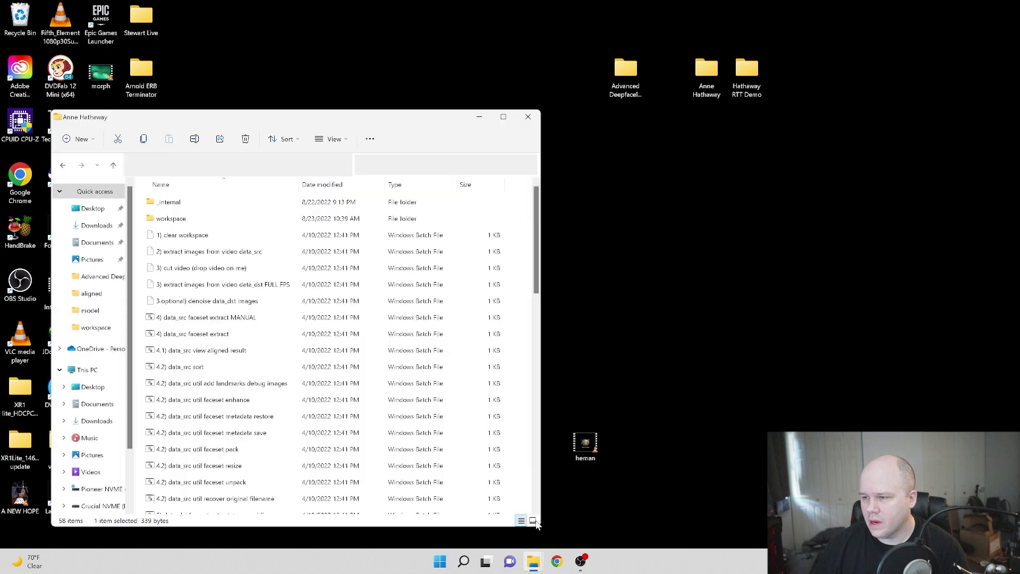
scroll(318, 388, "down", 5)
scroll(317, 387, "down", 5)
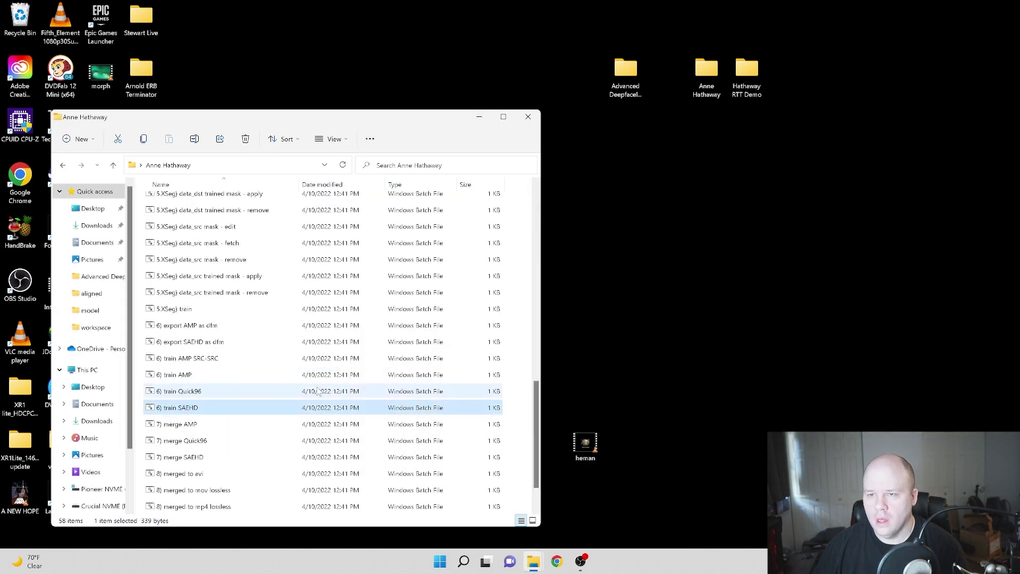
double_click(263, 407)
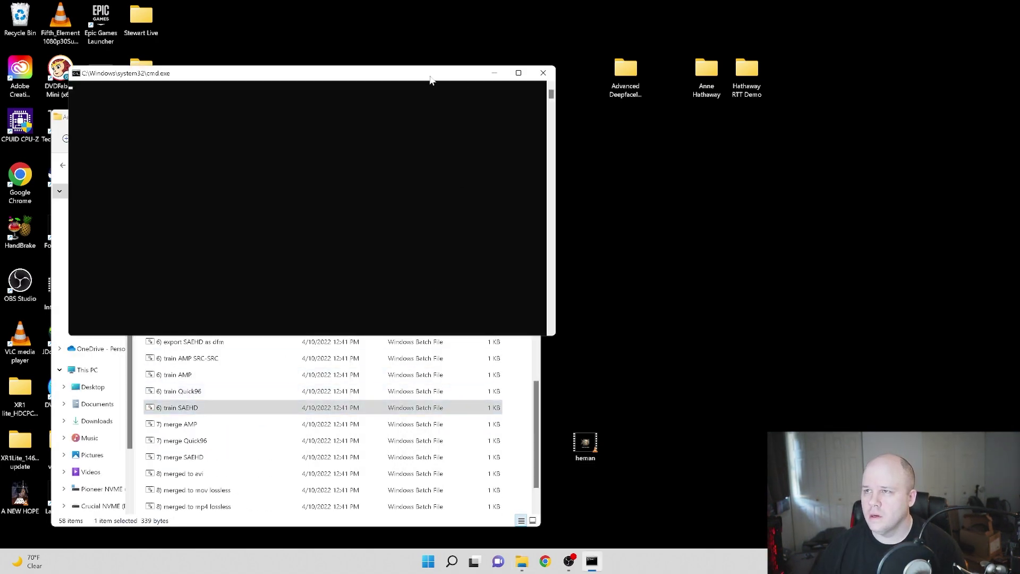
left_click_drag(433, 74, 565, 73)
left_click(194, 119)
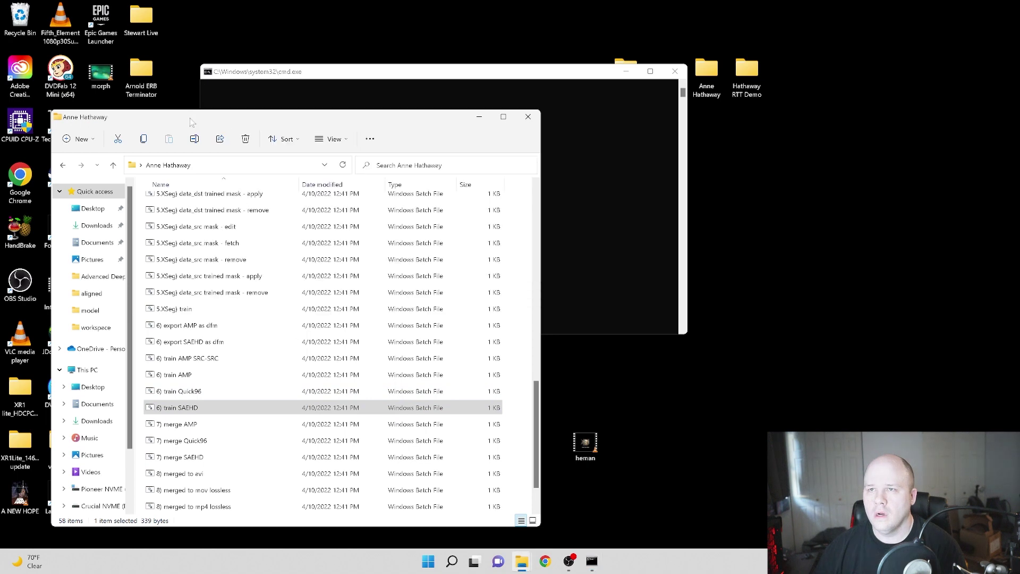
left_click(479, 118)
left_click_drag(469, 80, 453, 85)
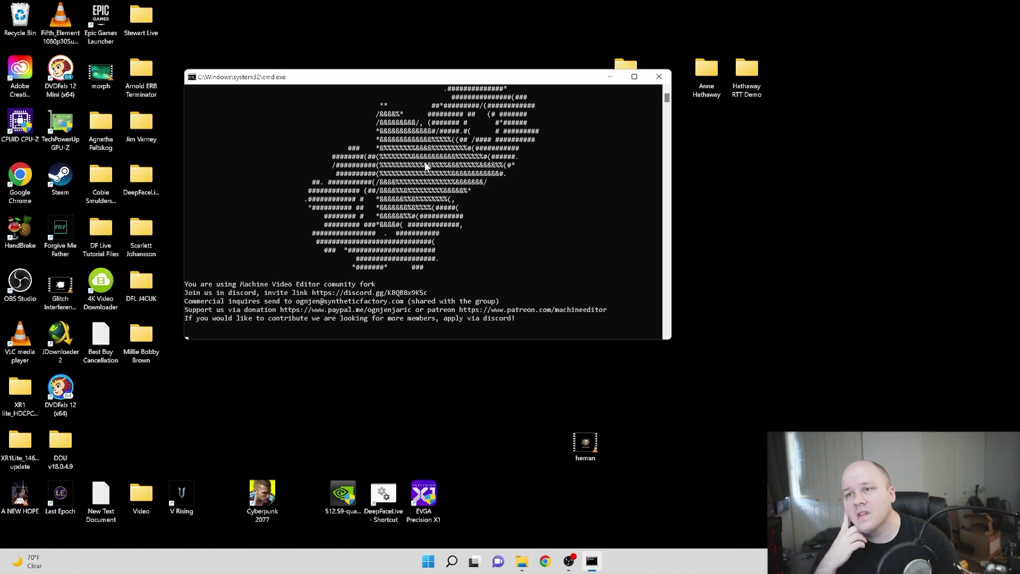
Step: Load the latest saved model "new" on GPU 0 and choose to override its model settings
key("Return")
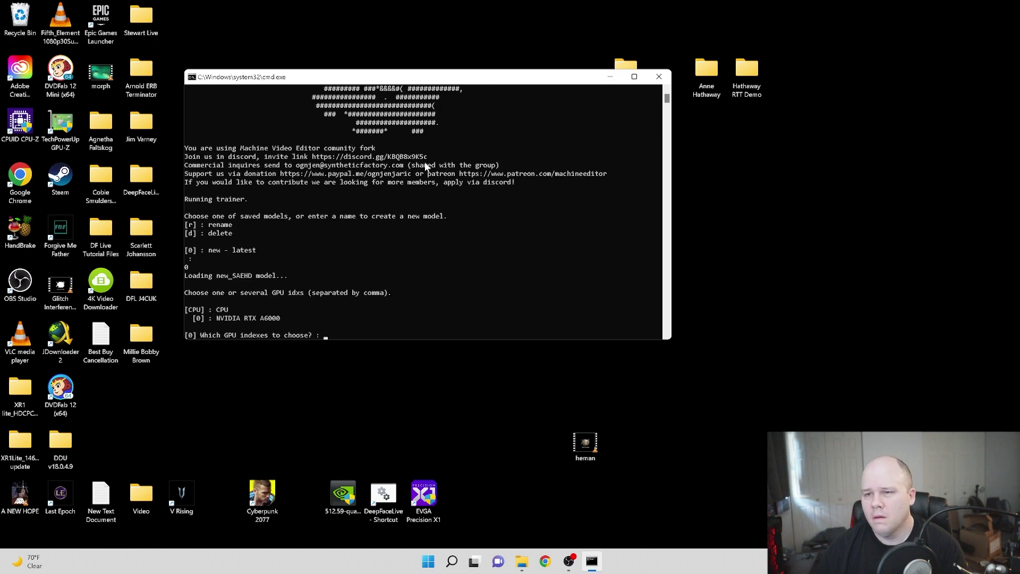
key("Return")
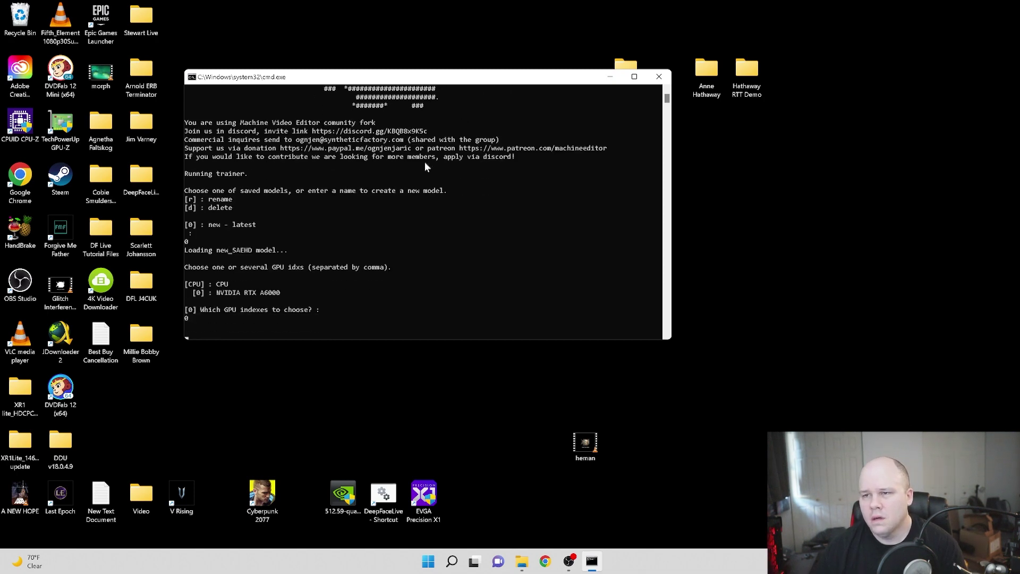
key("Return")
Step: Accept the empty session name, autobackup 0, maximum 24 backups, no preview history, 3 preview samples, no old preview panel and target iteration 0
key("Return")
key("Return")
key("Return")
key("Return")
key("Return")
key("Return")
key("Return")
Step: Keep high loss retraining off, SRC face flipping on, DST face flipping off, batch size 8 and fp16 off
key("Return")
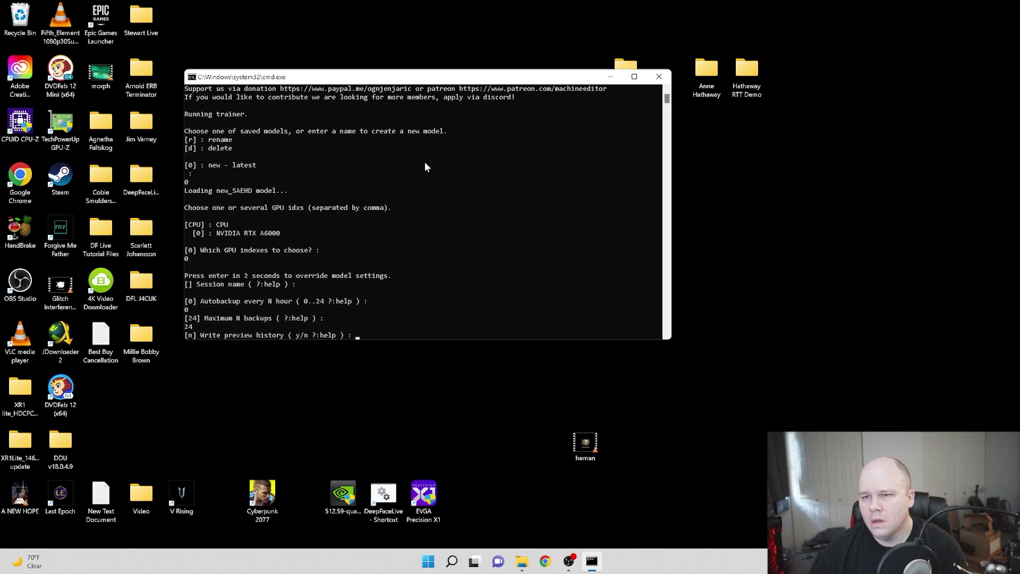
key("Return")
key("Return")
key("Return")
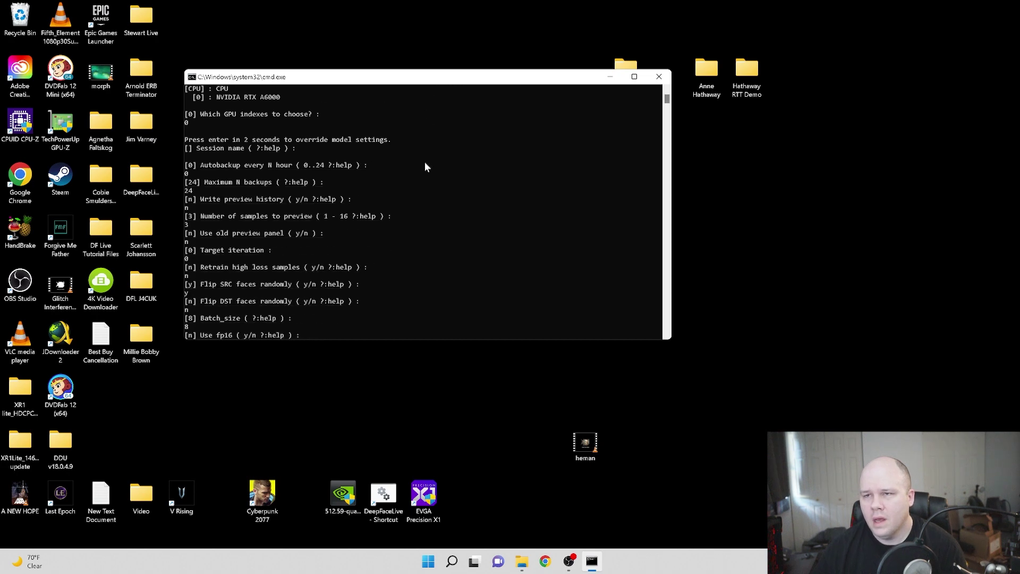
key("Return")
Step: Keep 8 CPU cores, masked training, eyes and mouth priority on, uniform yaw and blur out mask off, and models and optimizer on GPU
key("Return")
key("Return")
key("Return")
key("Return")
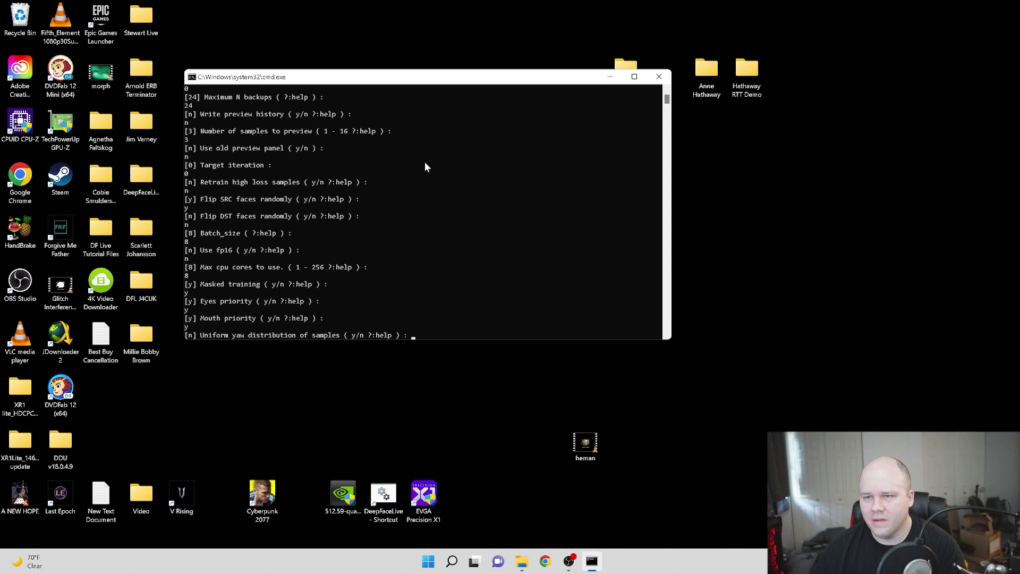
key("Return")
key("Return")
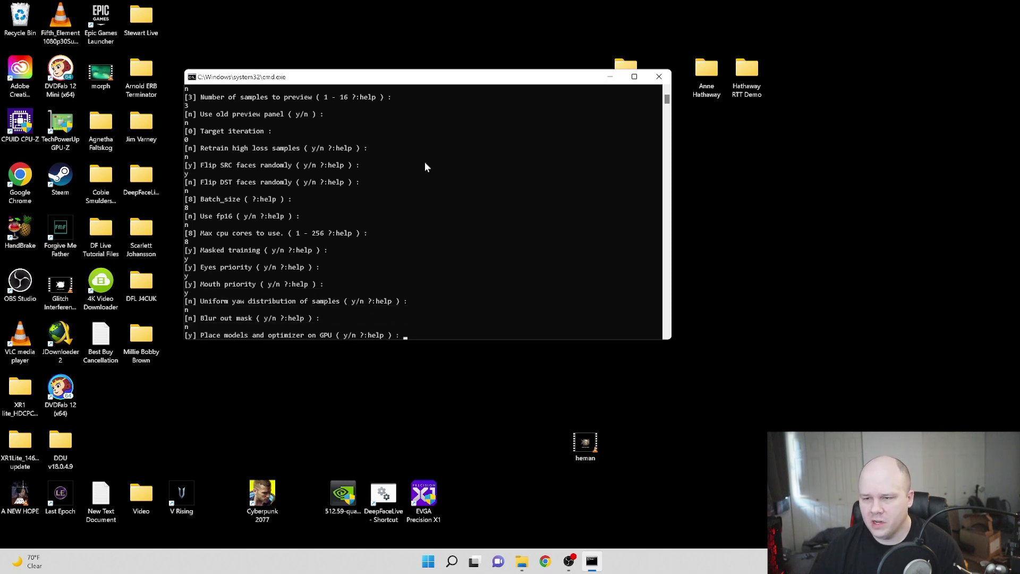
key("Return")
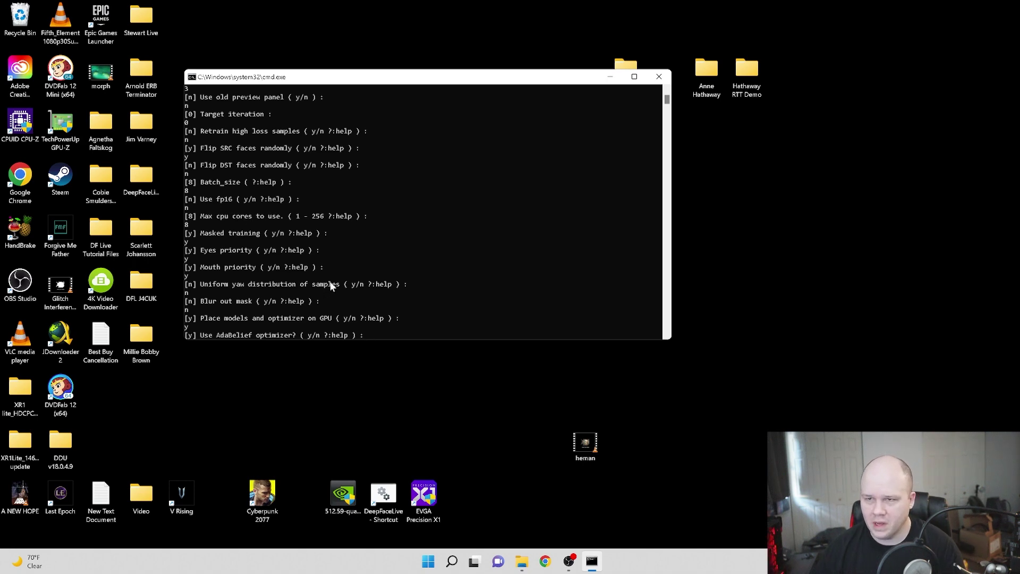
Step: Keep AdaBelief and learning rate dropout on, SSIM loss and learning rate 5e-05, and turn off random warp of samples
key("Return")
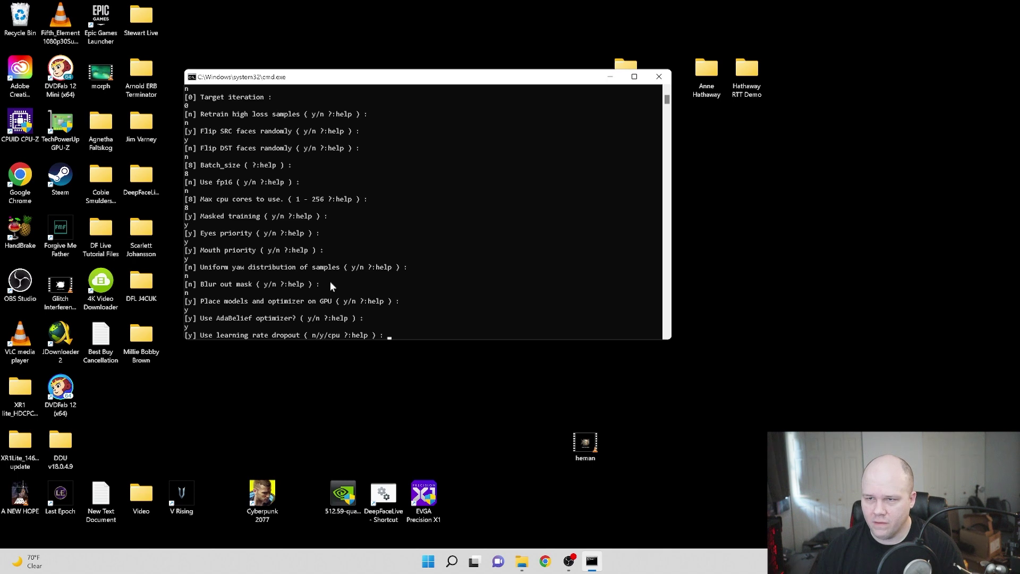
key("Return")
key("Return")
key("Return")
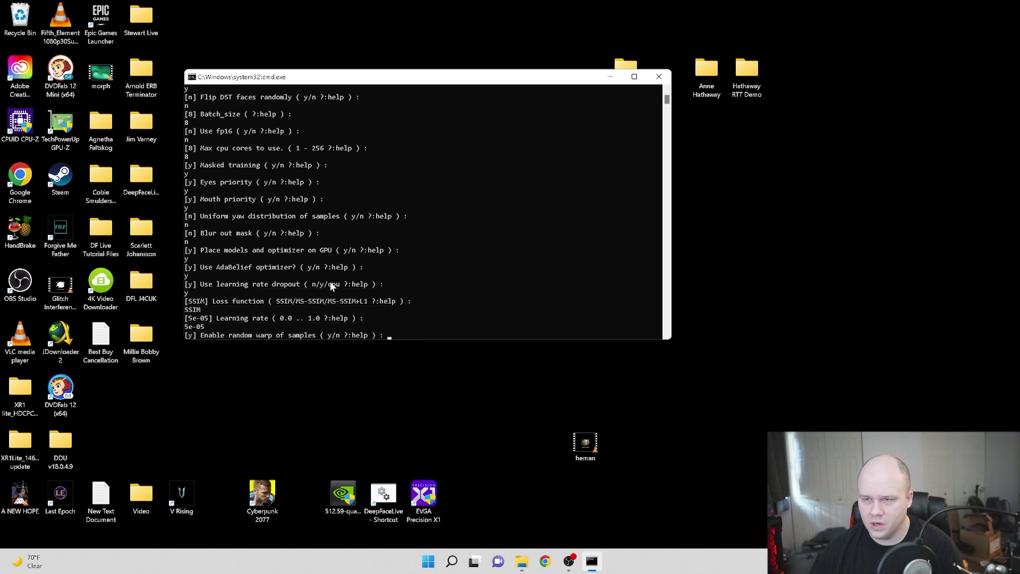
type("n")
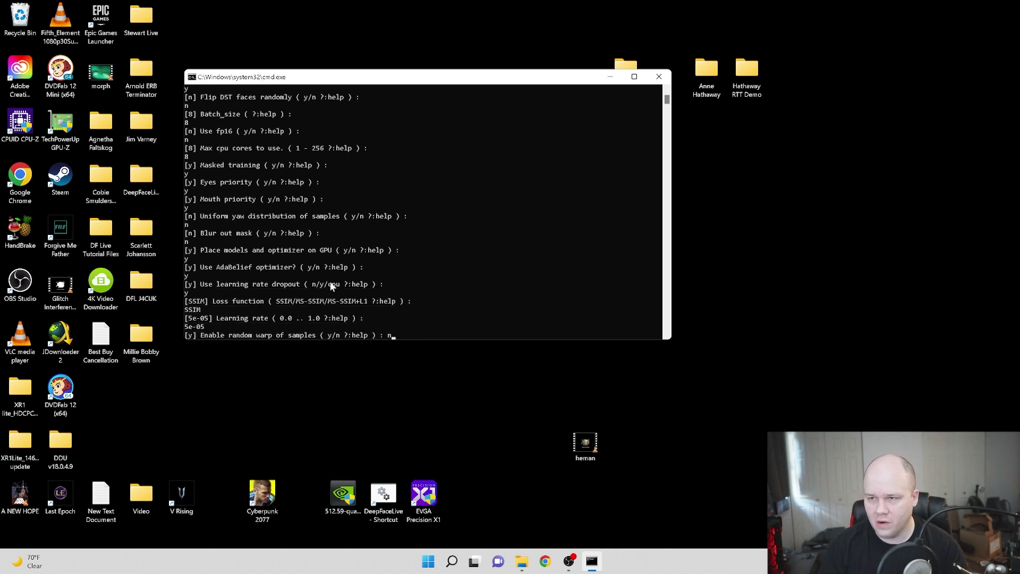
key("Return")
Step: Keep the remaining settings, including gradient clipping on, GAN power 0.0 and pretraining off, and start training
key("Return")
key("Return")
key("Return")
key("Return")
key("Return")
key("Return")
key("Return")
key("Return")
key("Return")
key("Return")
key("Return")
key("Return")
key("Return")
key("Return")
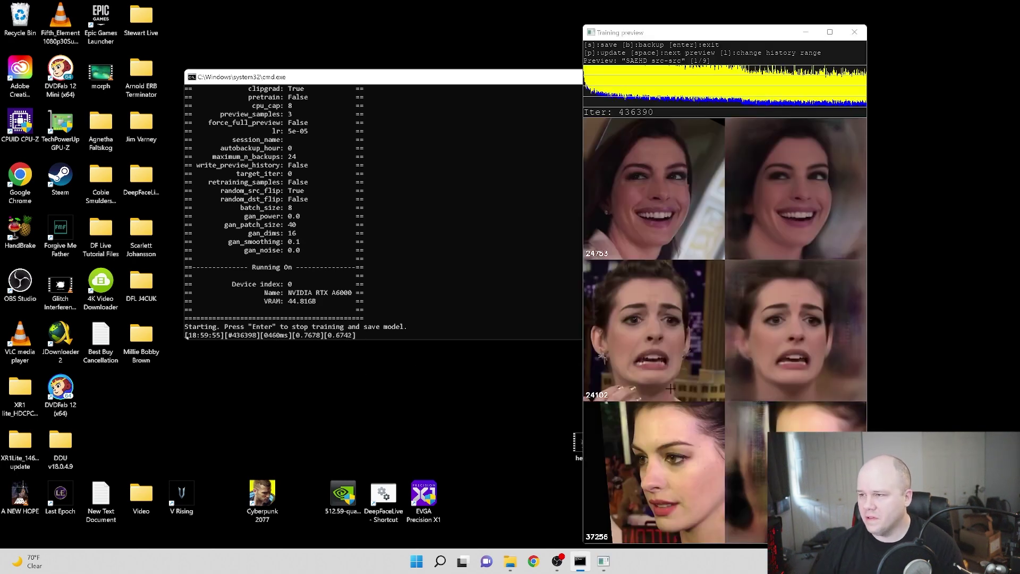
Step: Change the loss graph's history range and refresh the src-src preview repeatedly to check the source face reconstructions
left_click(700, 393)
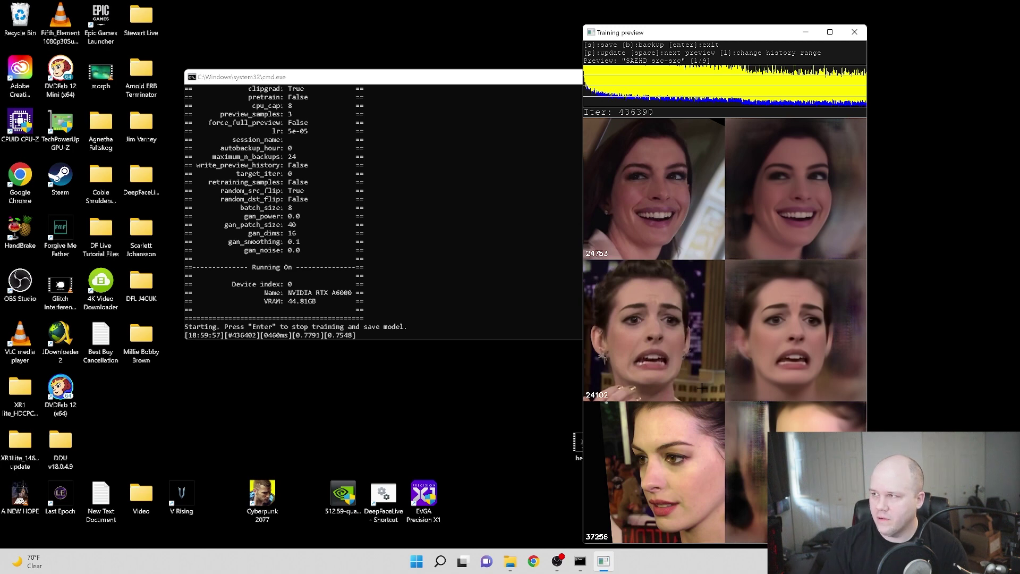
key("l")
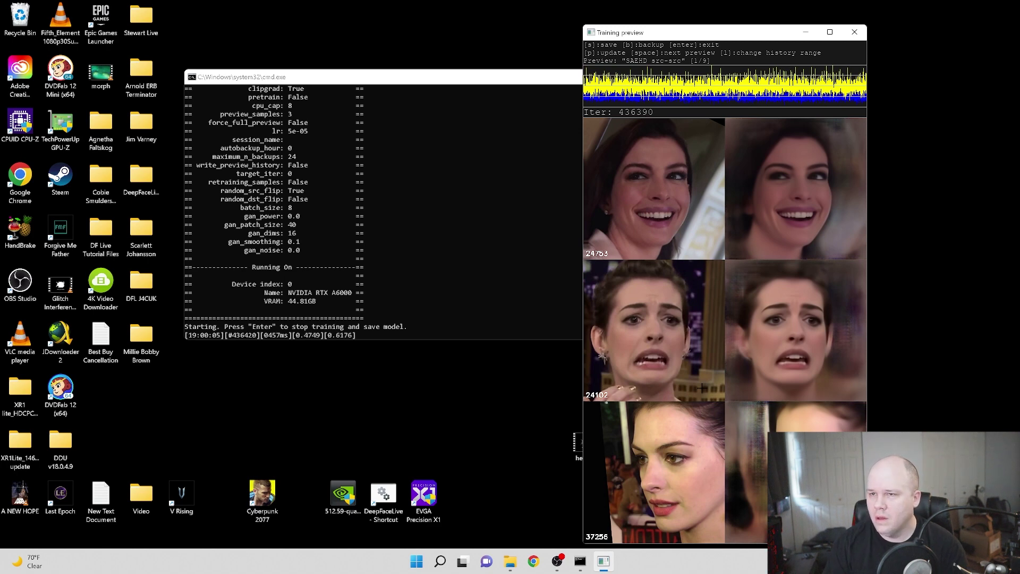
key("p")
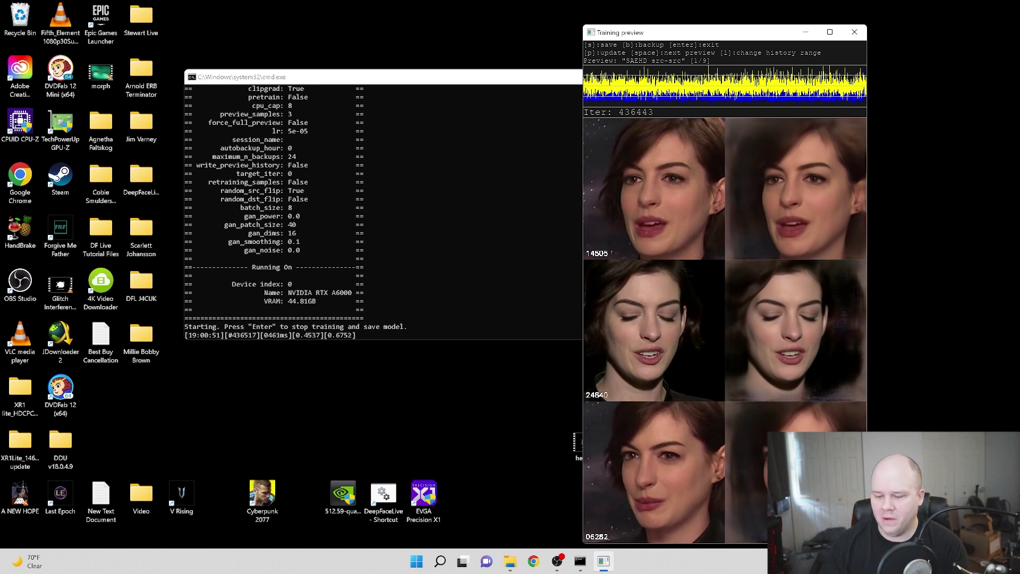
key("p")
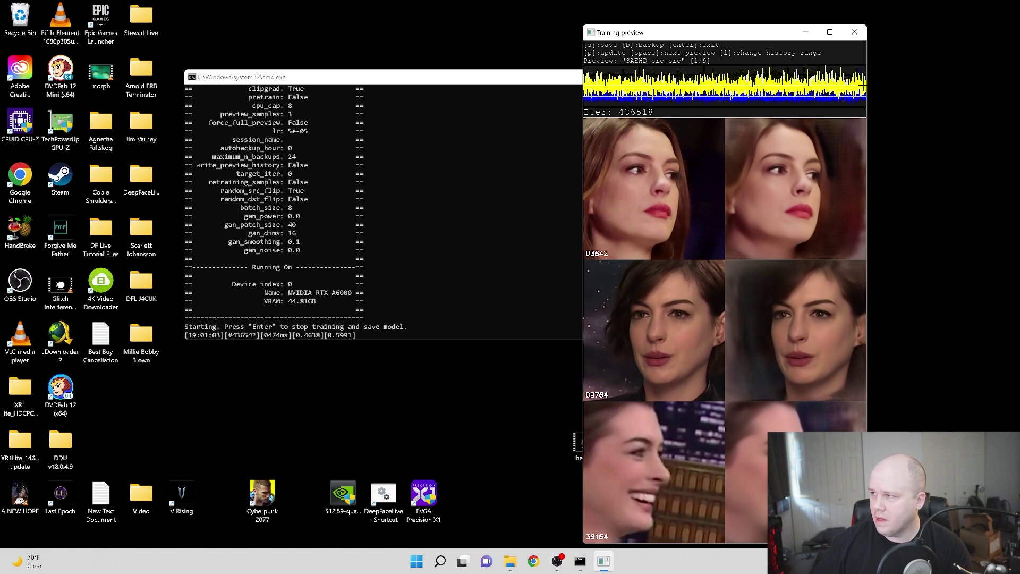
key("p")
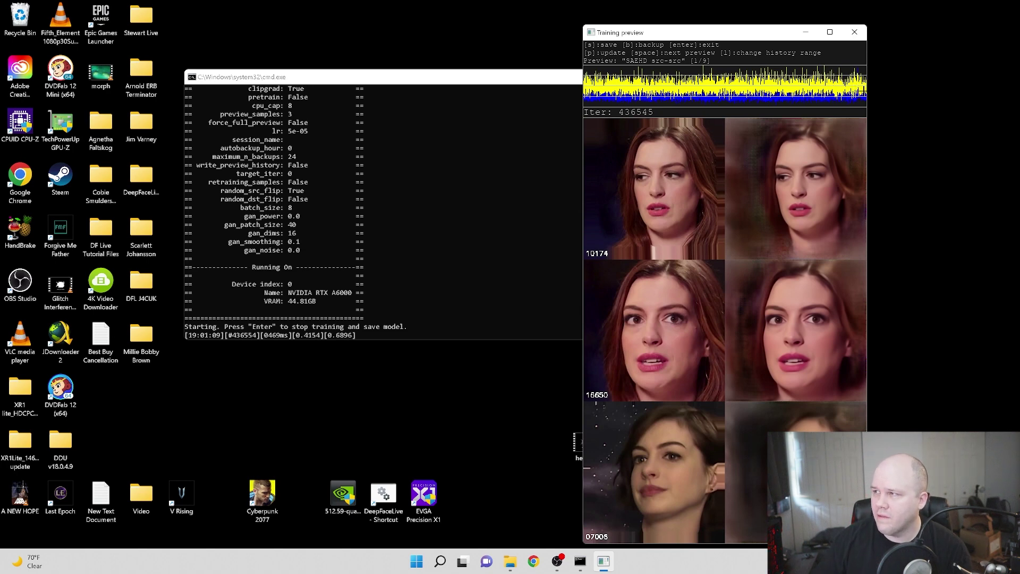
key("p")
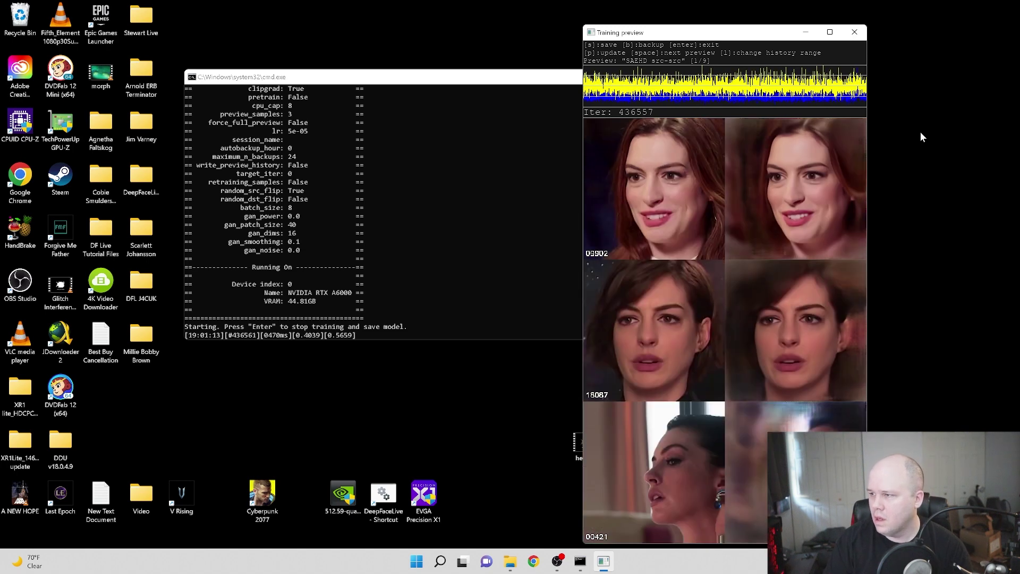
key("p")
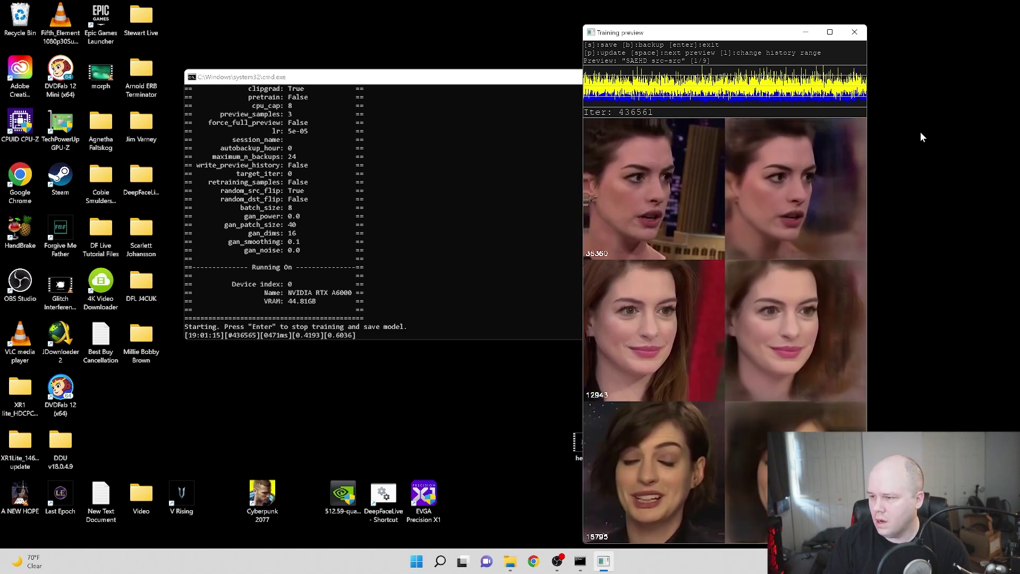
key("p")
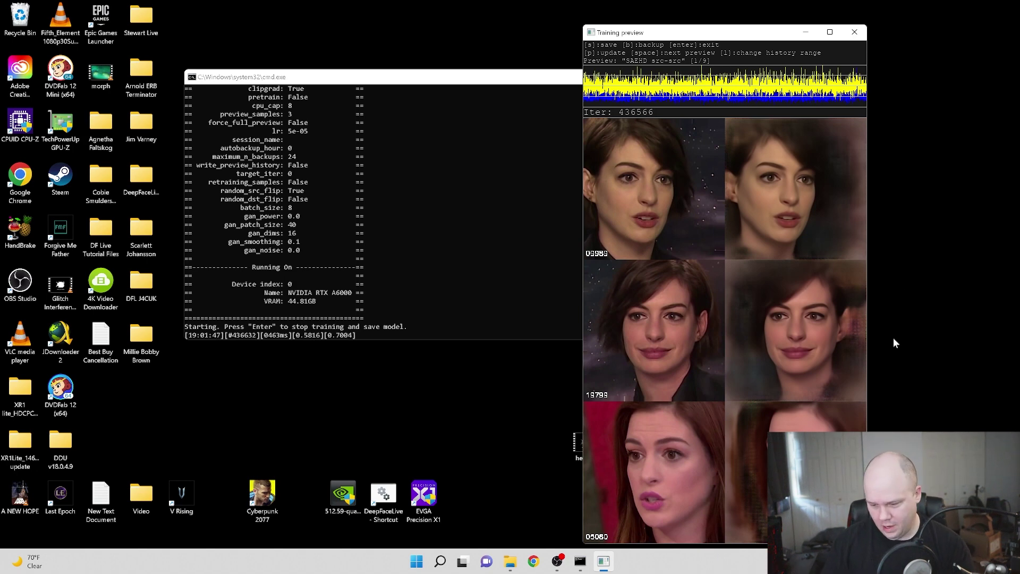
left_click(494, 446)
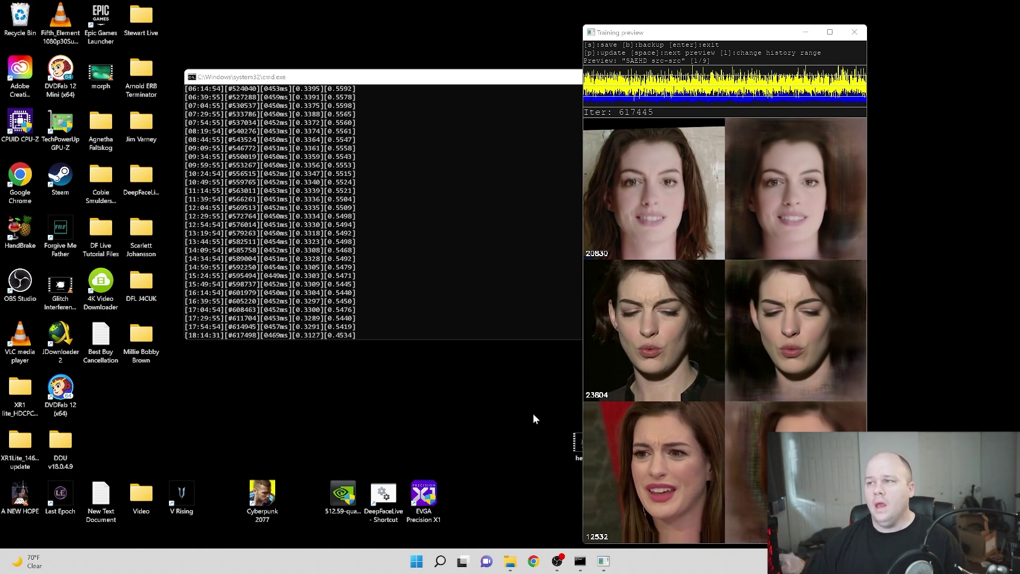
Step: Refresh the src-src preview, then switch to the dst-dst preview and check several sets of destination face samples
left_click(818, 478)
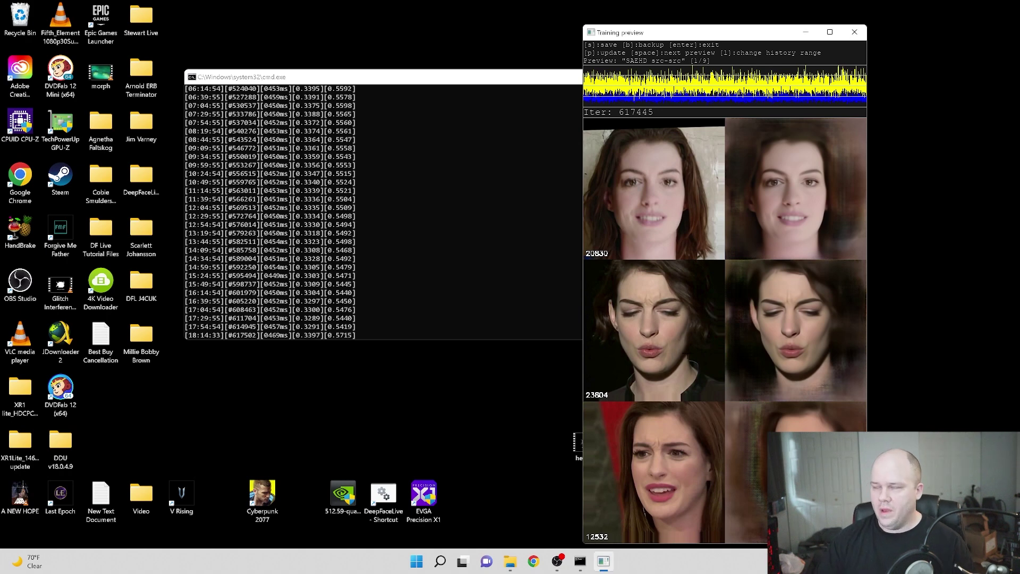
key("p")
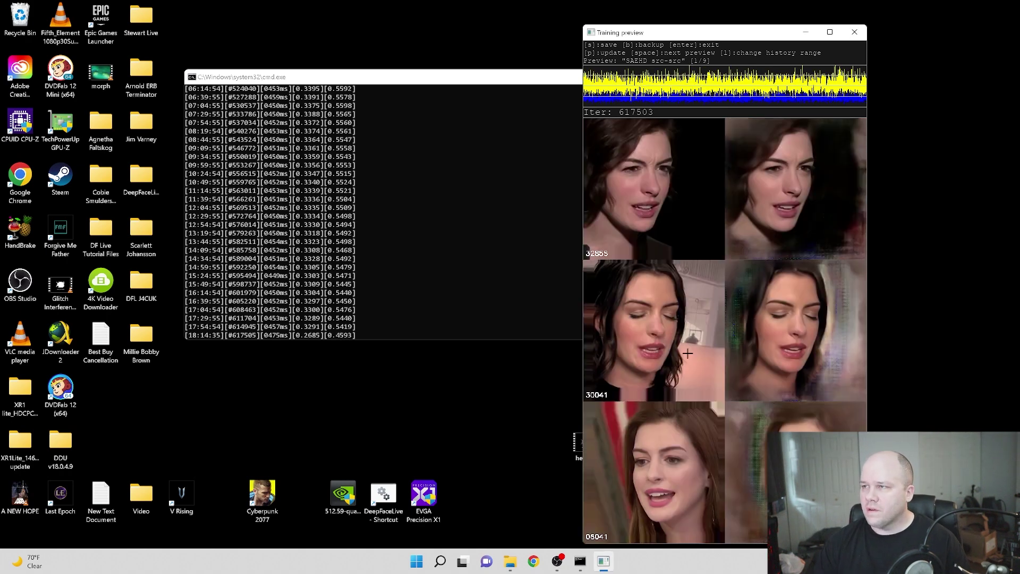
key("space")
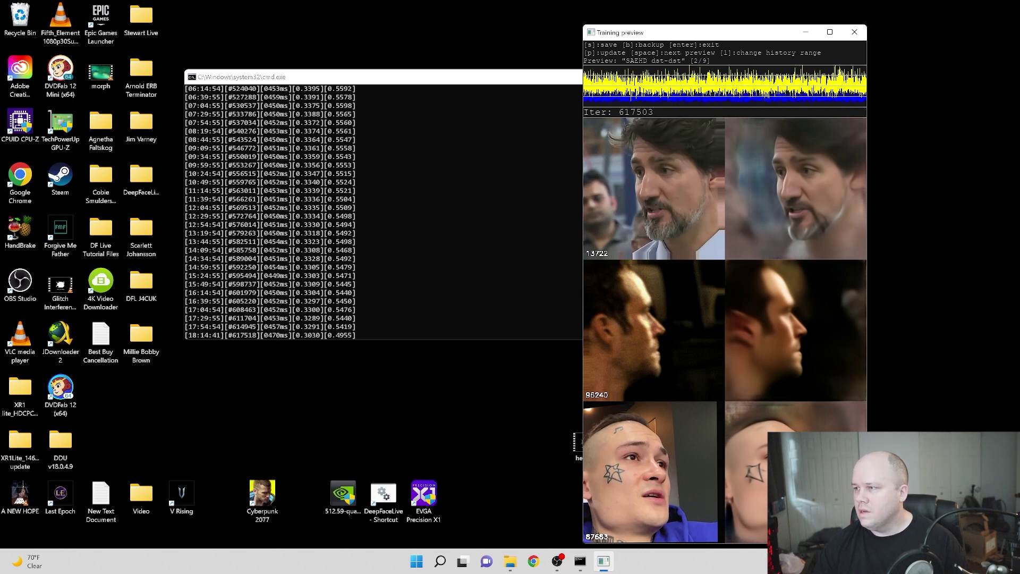
key("p")
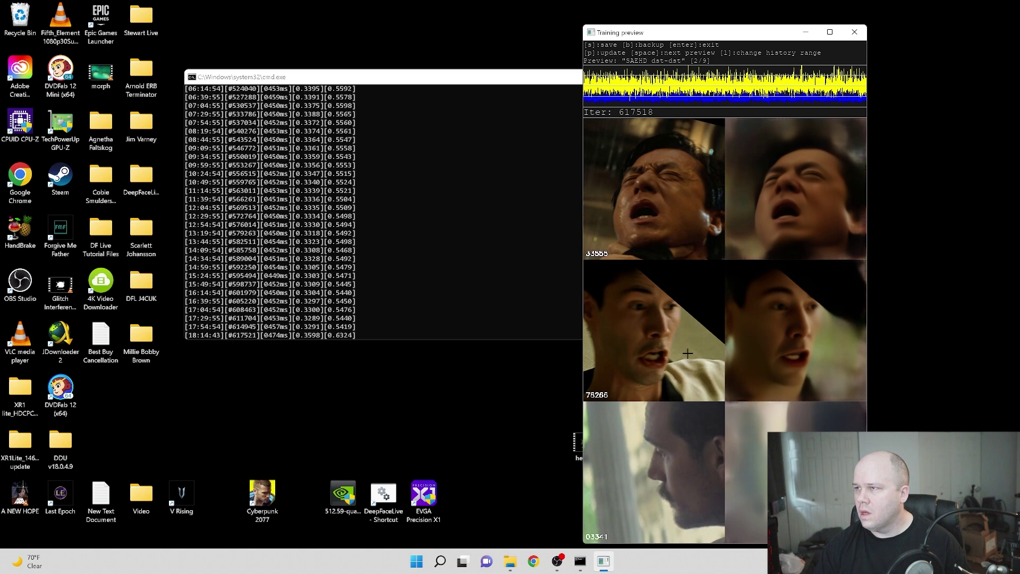
key("p")
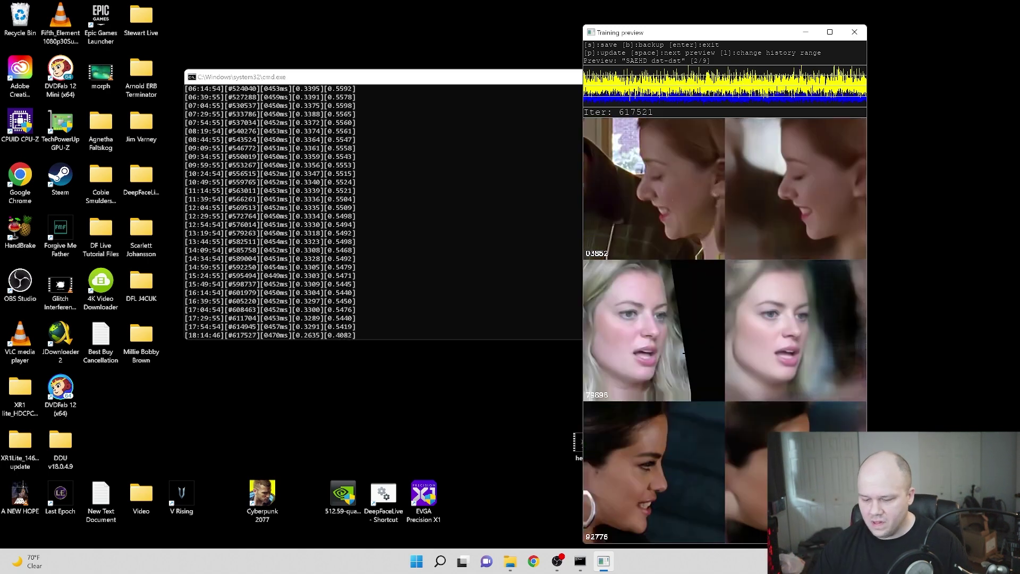
key("p")
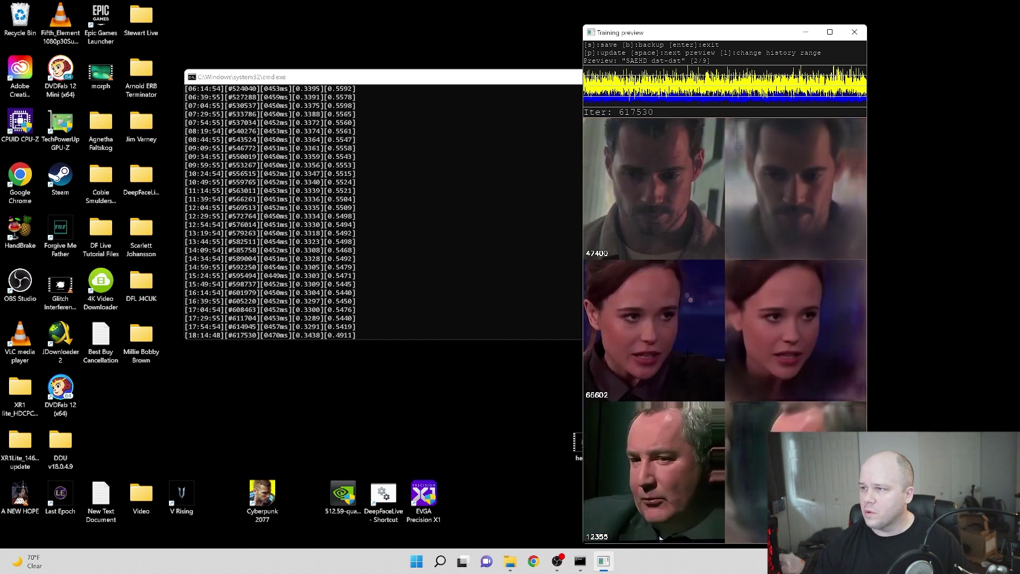
Step: Switch to the SAEHD pred preview and examine several sets of predicted face swaps
key("space")
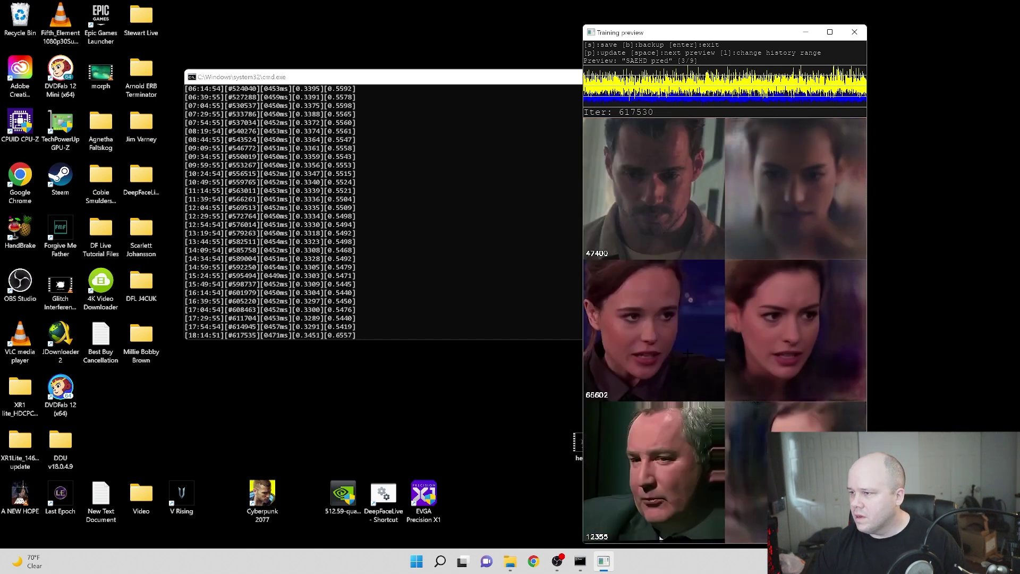
key("p")
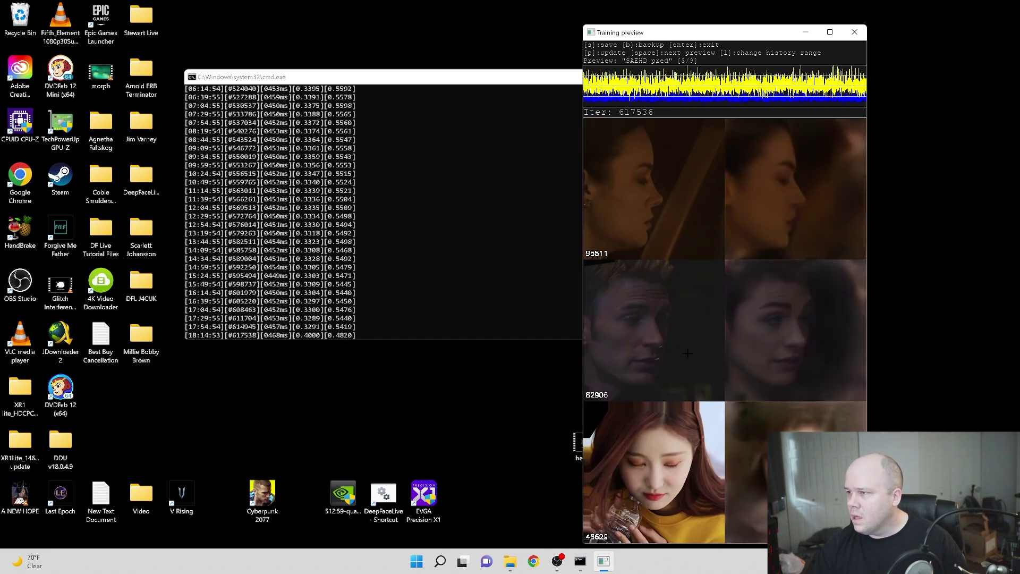
key("p")
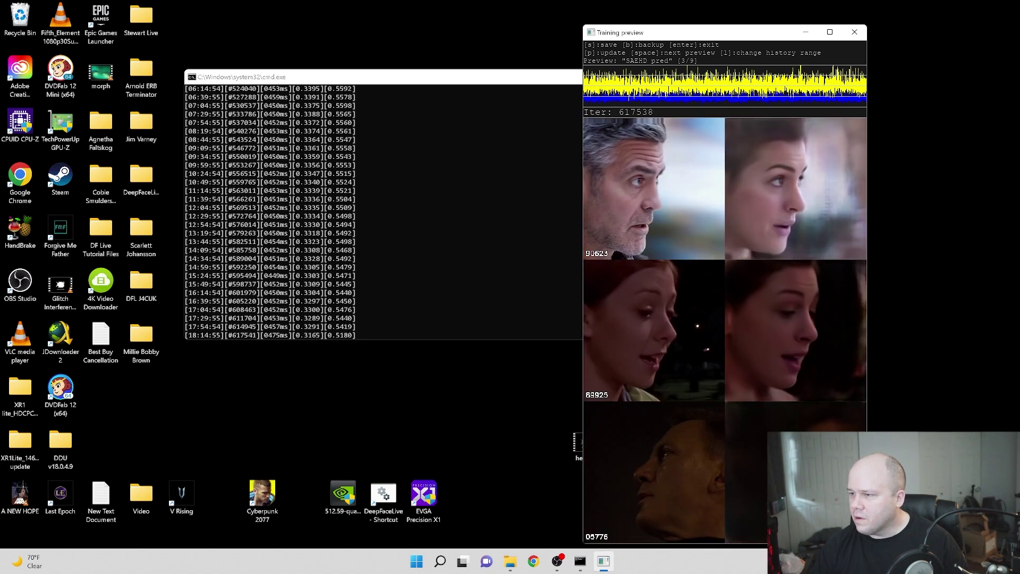
key("p")
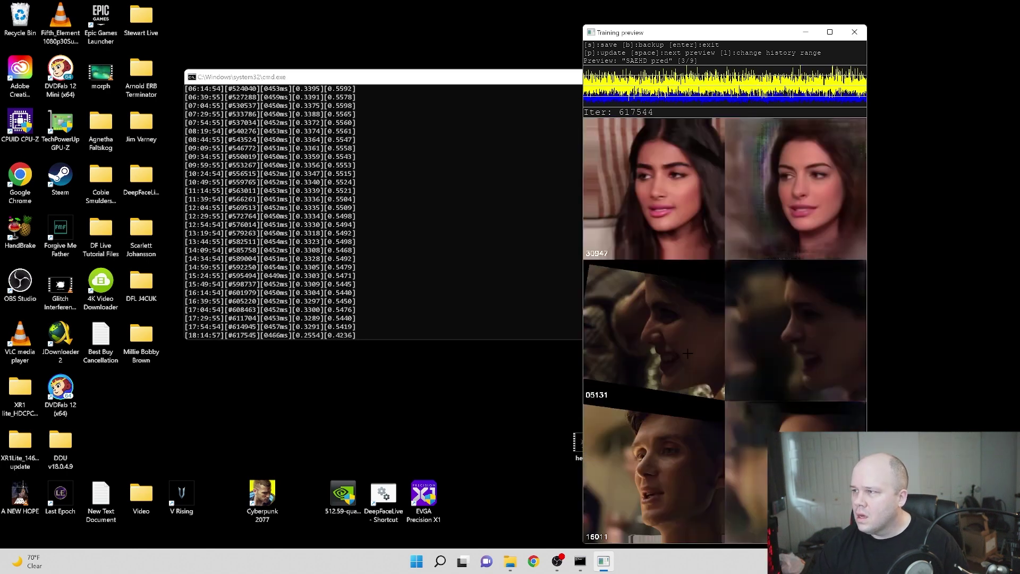
key("p")
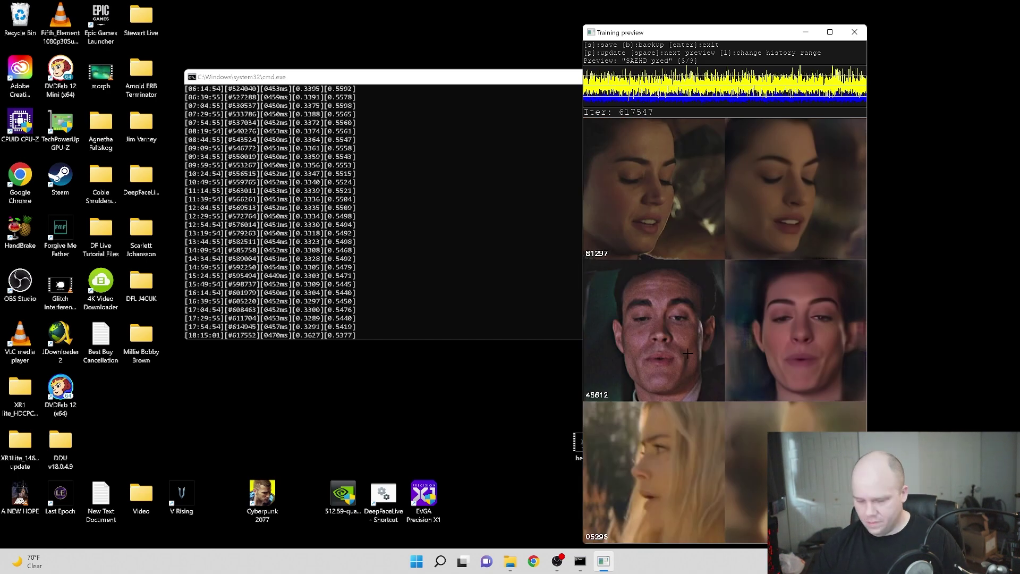
Step: Save the model, stop training and close the finished trainer console
key("s")
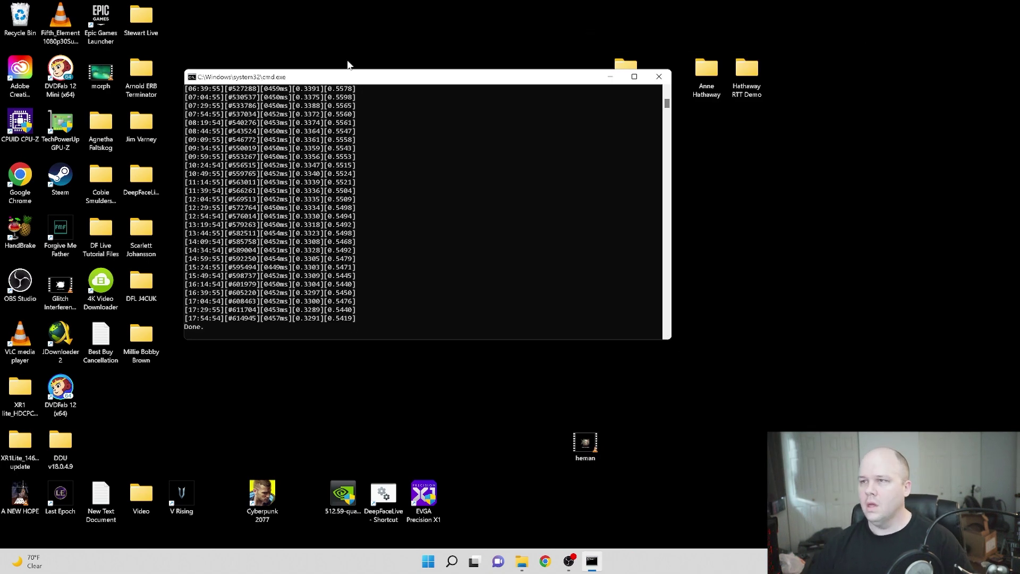
left_click_drag(380, 78, 443, 100)
key("Return")
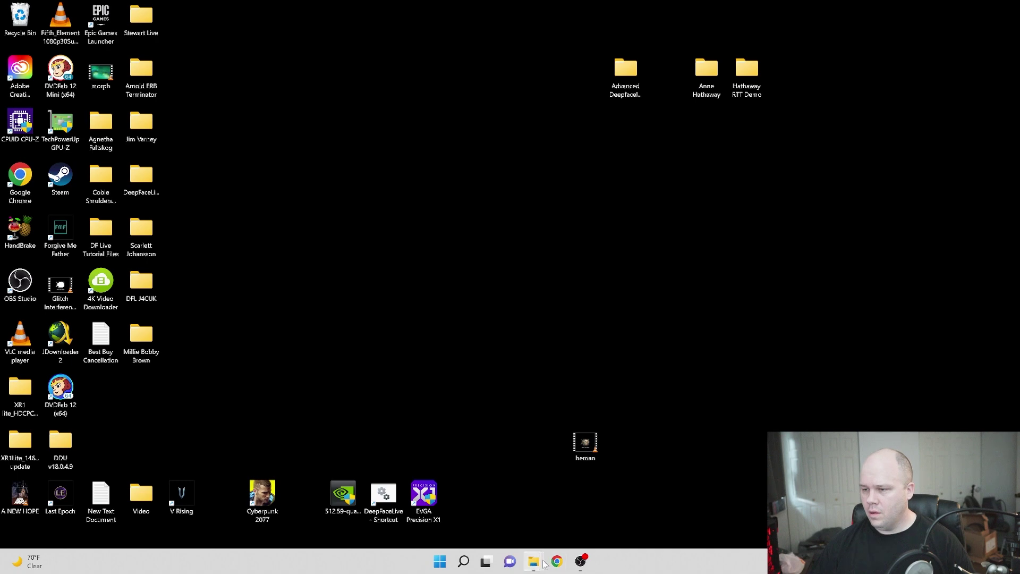
mouse_move(543, 563)
left_click(534, 510)
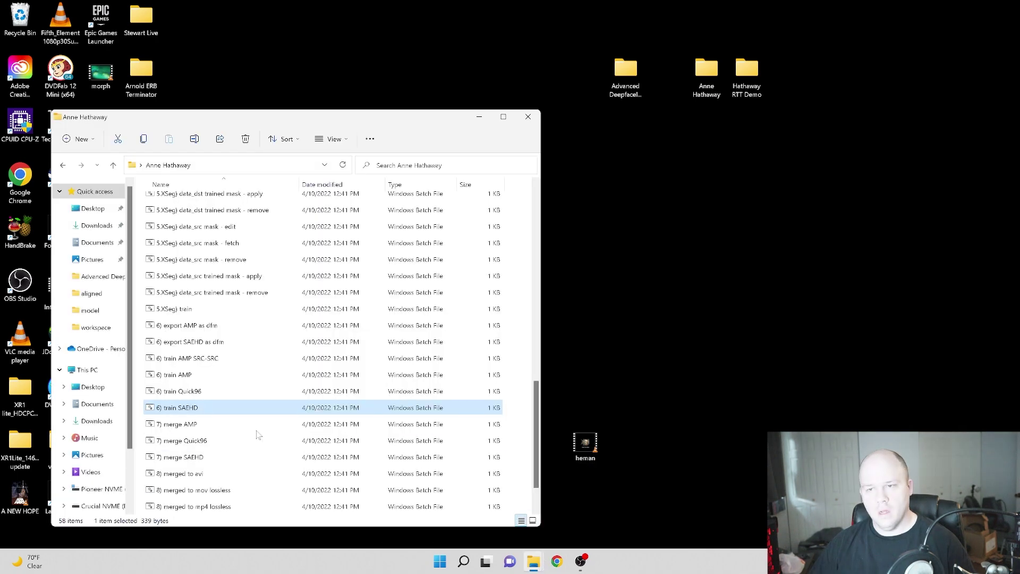
double_click(216, 409)
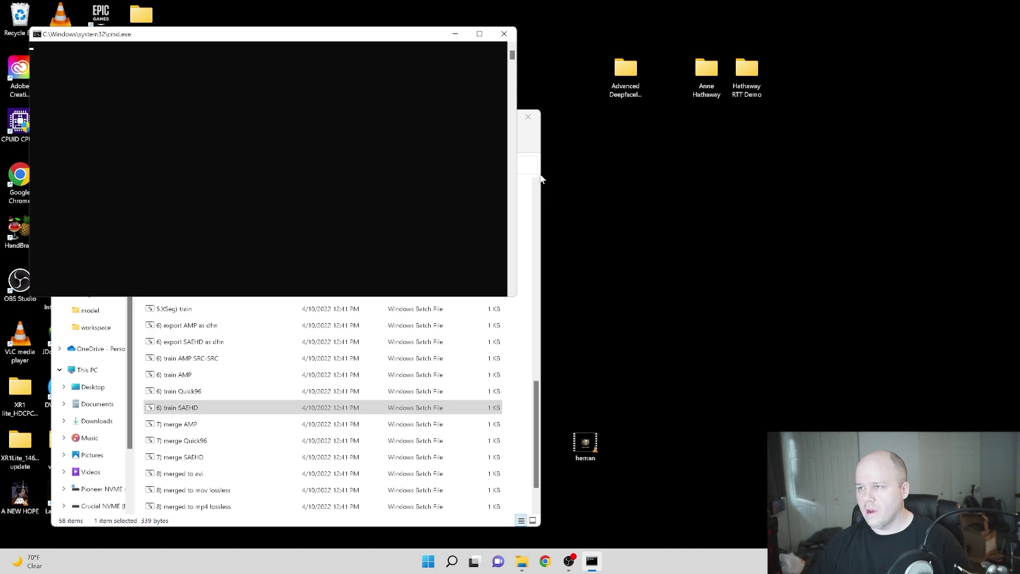
left_click(536, 398)
left_click(477, 120)
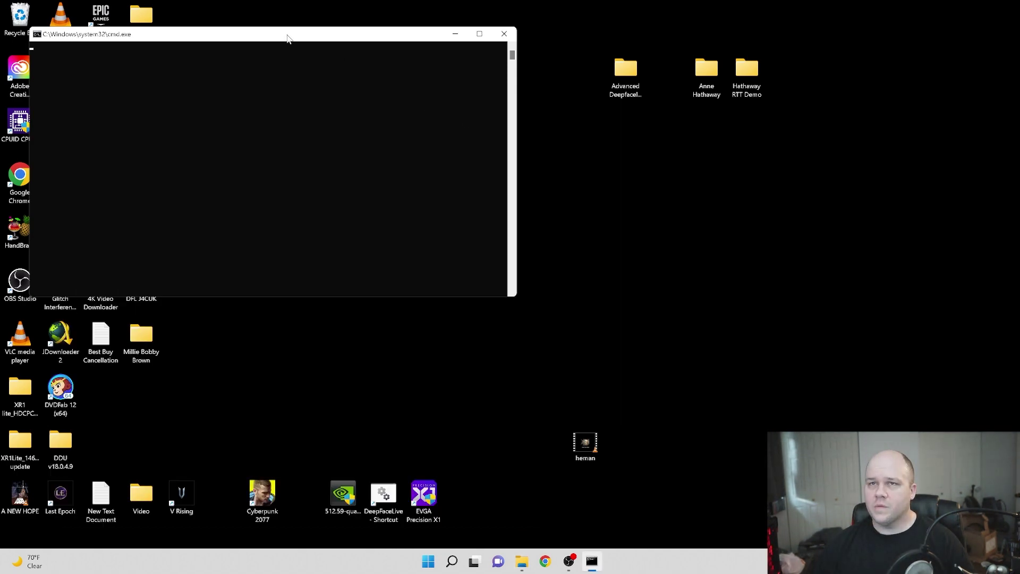
left_click_drag(287, 37, 519, 120)
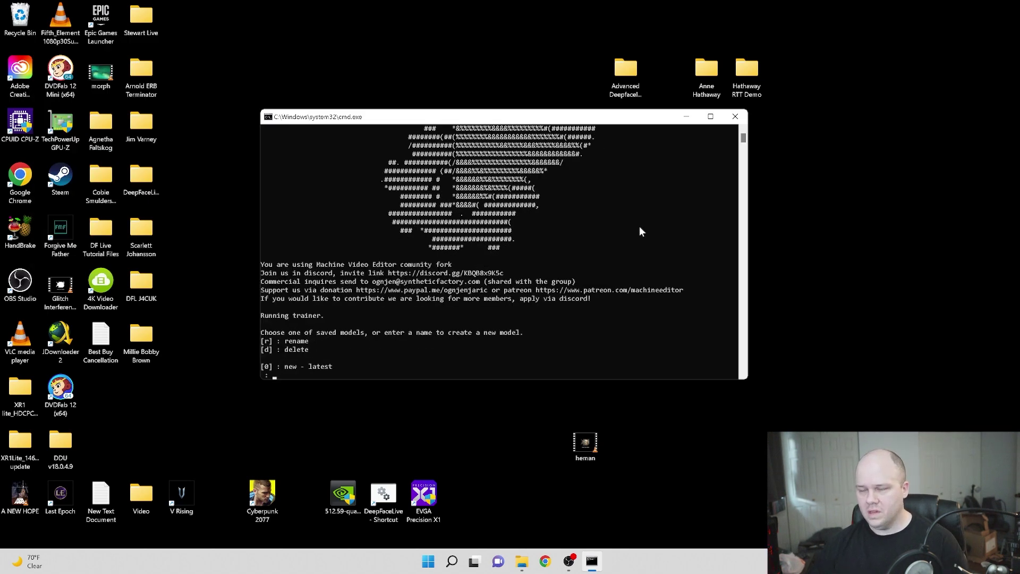
key("Return")
key("Return")
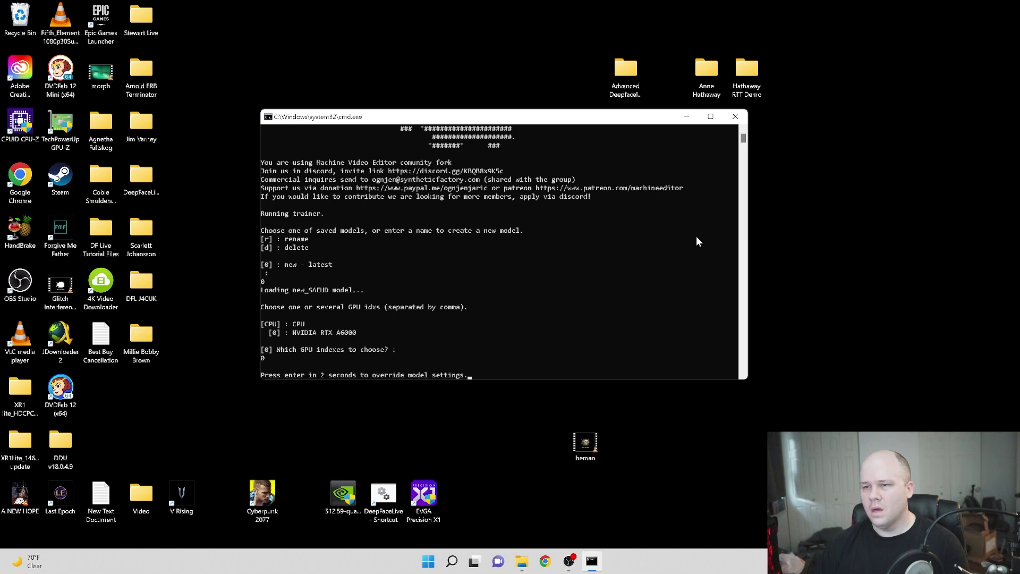
key("Return")
key("Return")
key("Return")
key("Return")
key("Return")
key("Return")
key("Return")
key("Return")
key("Return")
key("Return")
key("Return")
key("Return")
key("Return")
key("Return")
key("Return")
key("Return")
key("Return")
key("Return")
key("Return")
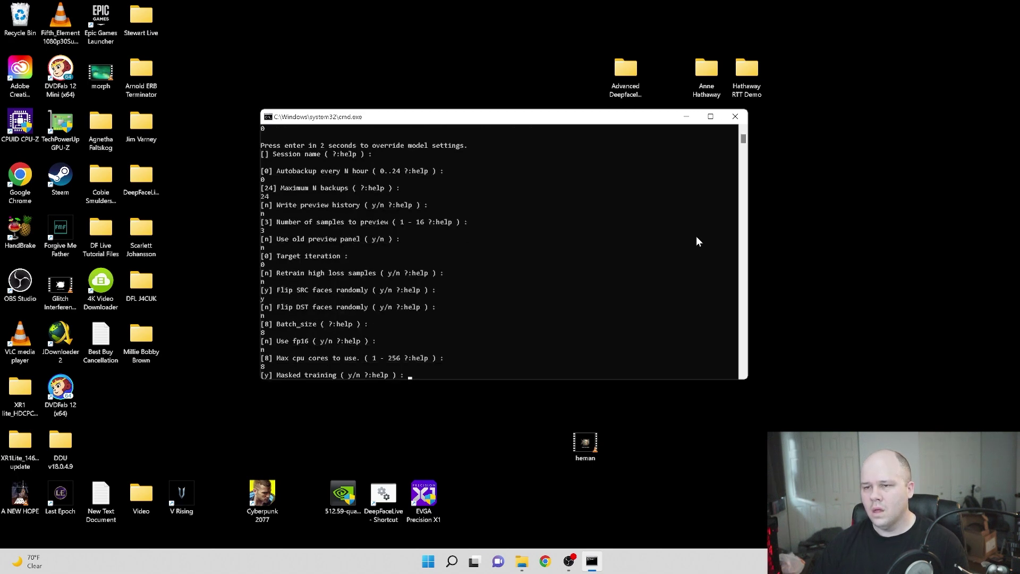
key("Return")
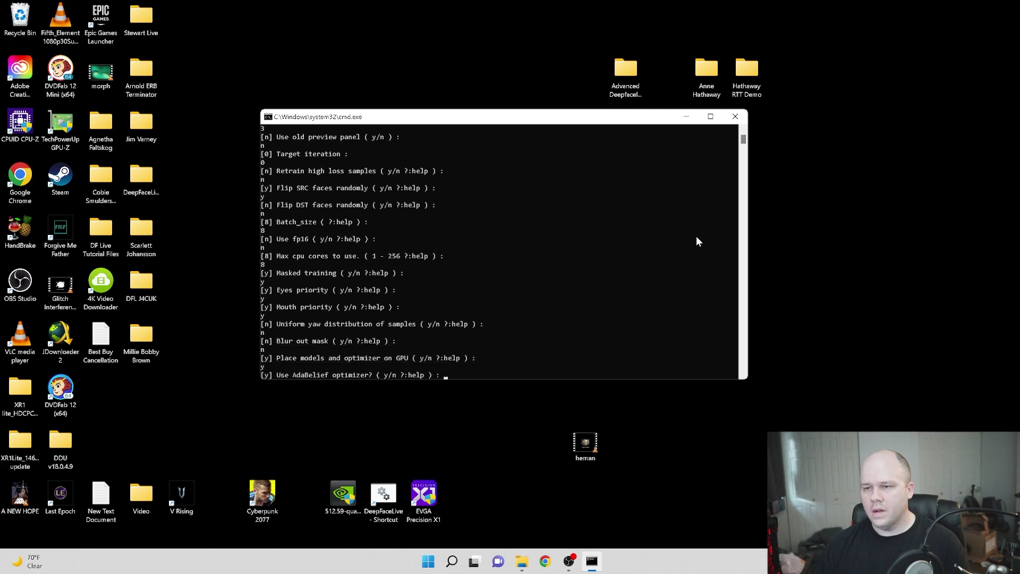
left_click(735, 117)
Step: Run the "6) train SAEHD" batch file from the Anne Hathaway folder, minimize the folder window and move the console onto a clear desktop area
mouse_move(542, 554)
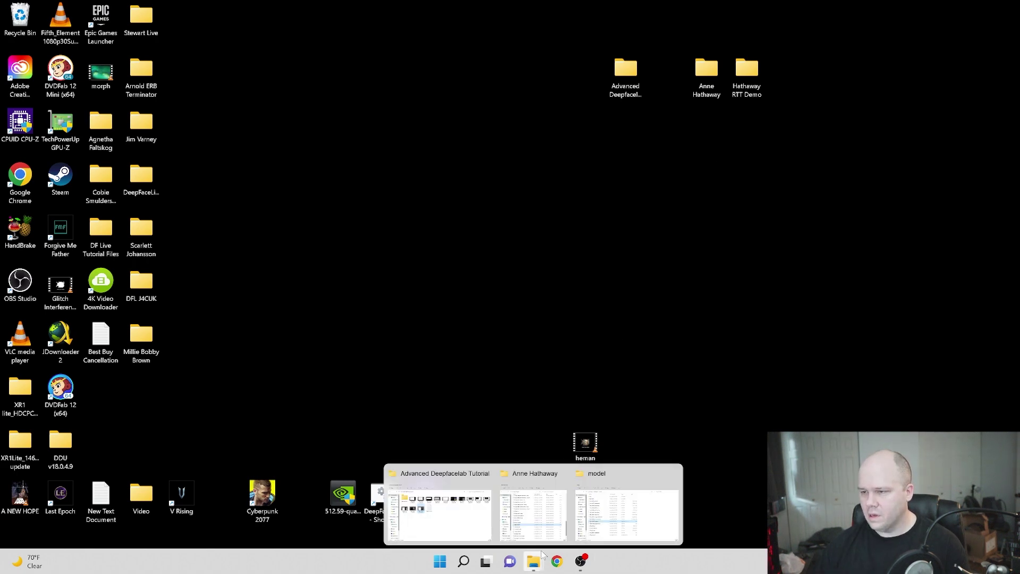
left_click(543, 515)
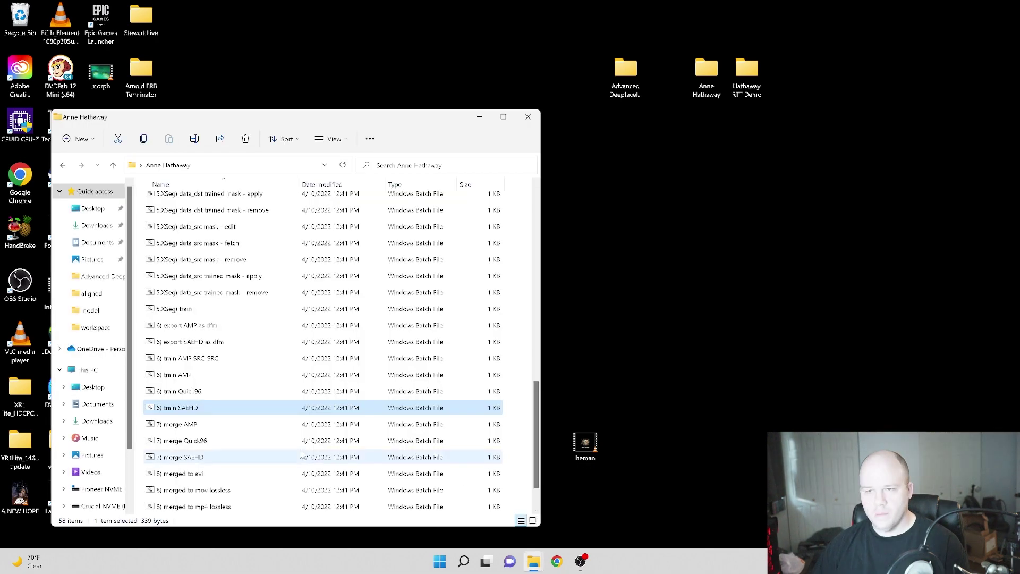
double_click(232, 410)
left_click(537, 391)
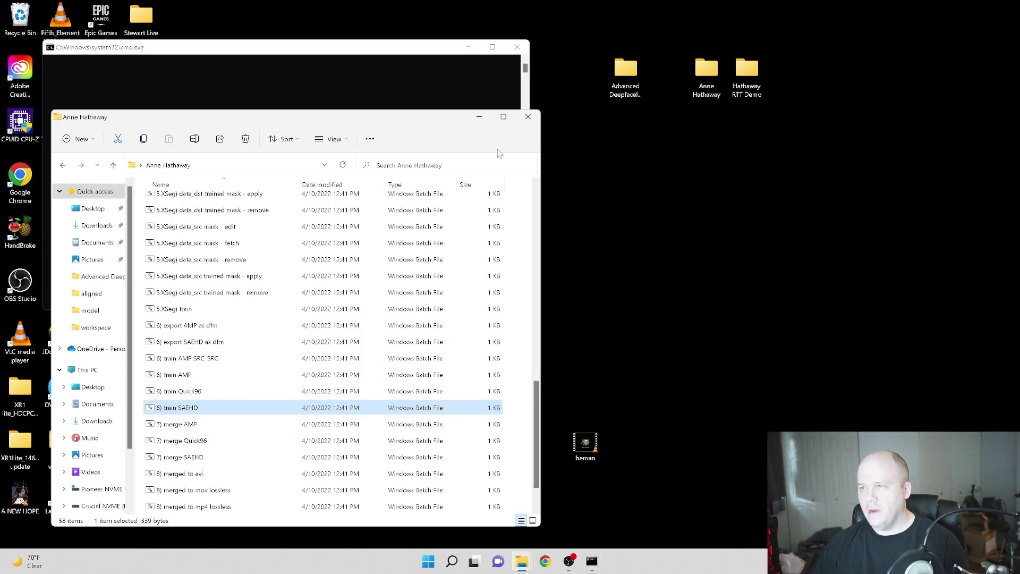
left_click(484, 118)
left_click_drag(354, 53, 575, 183)
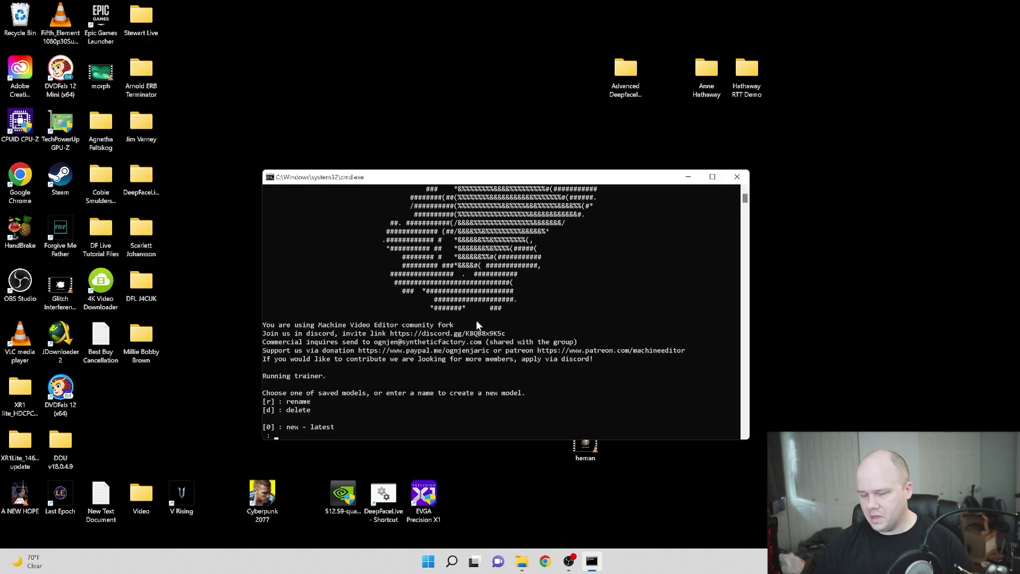
Step: Load the latest saved model "new" on GPU index 0 and choose to override its model settings
key("Return")
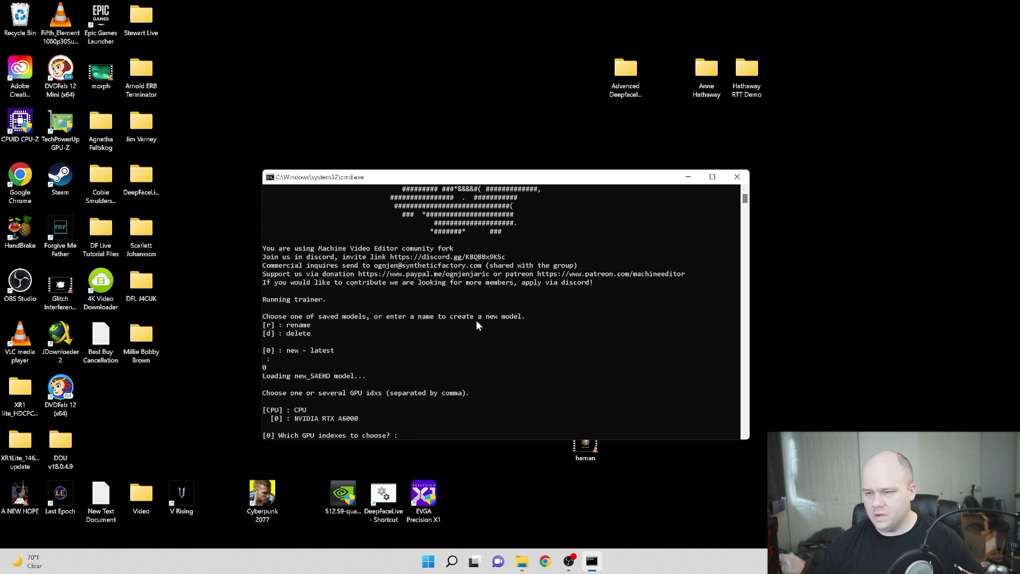
key("Return")
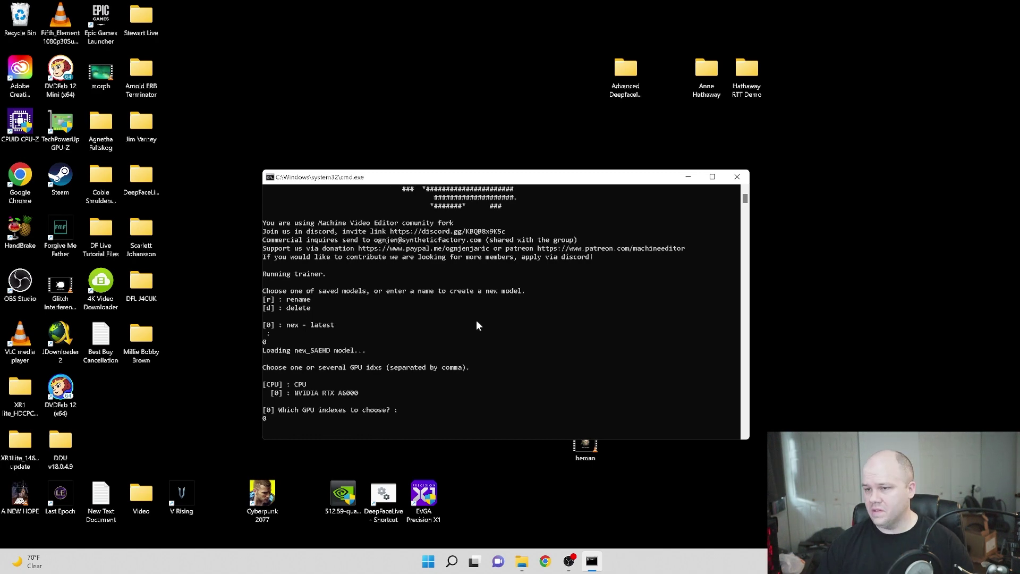
key("Return")
Step: Keep the session name blank, autobackup 0, maximum backups 24, preview history off, 3 preview samples, old preview panel off and target iteration 0
key("Return")
key("Return")
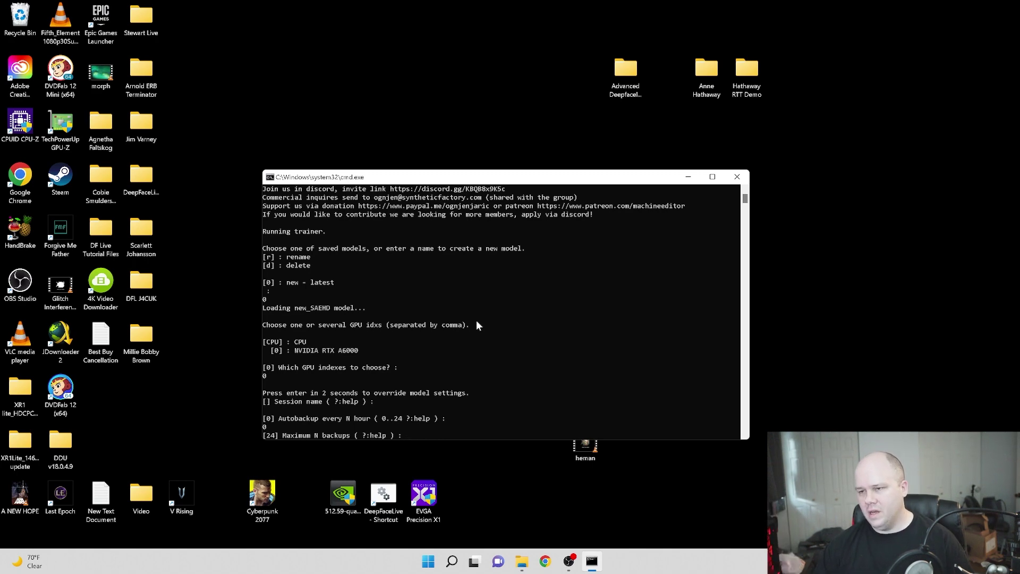
key("Return")
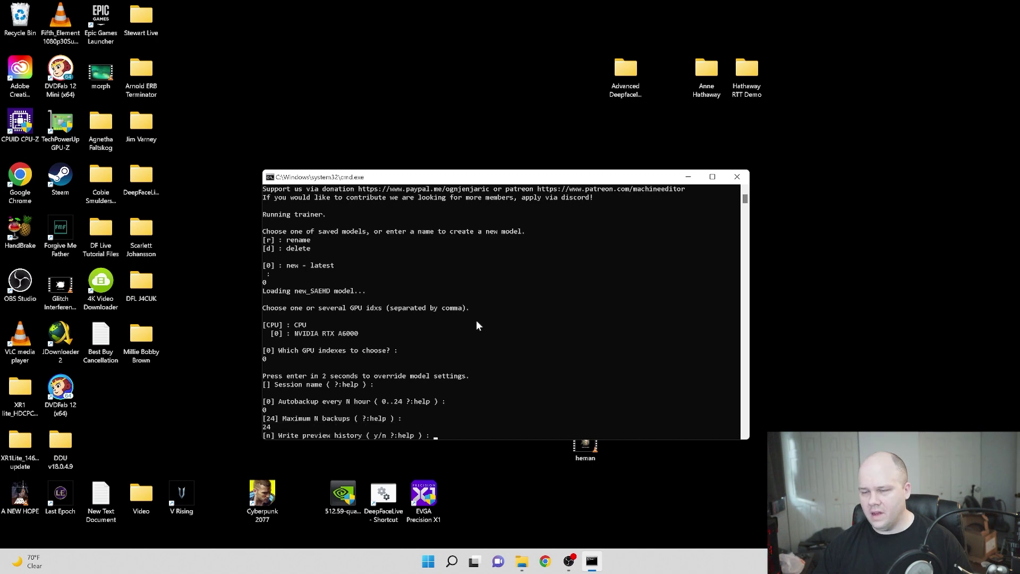
key("Return")
key("Return")
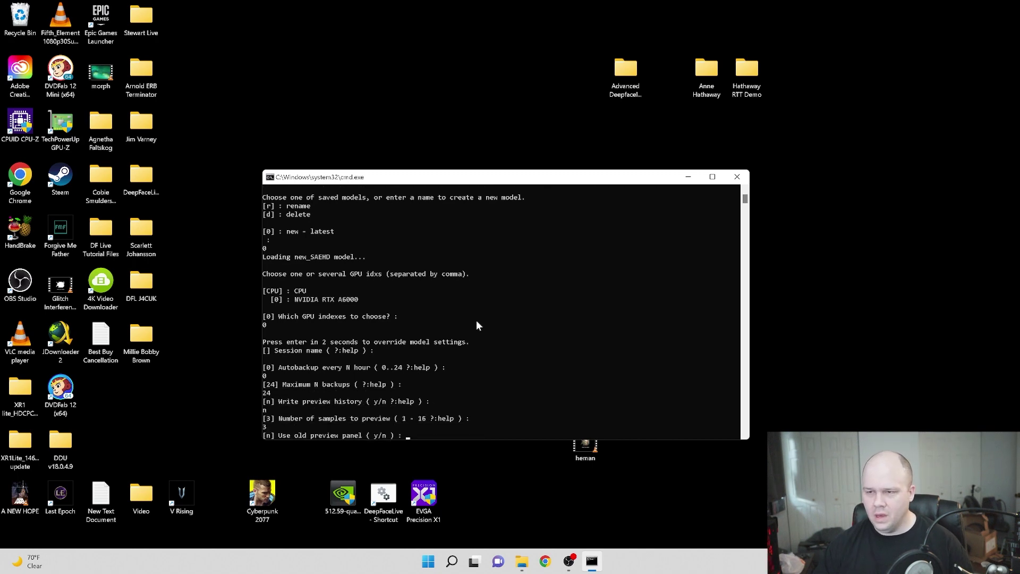
key("Return")
key("Return")
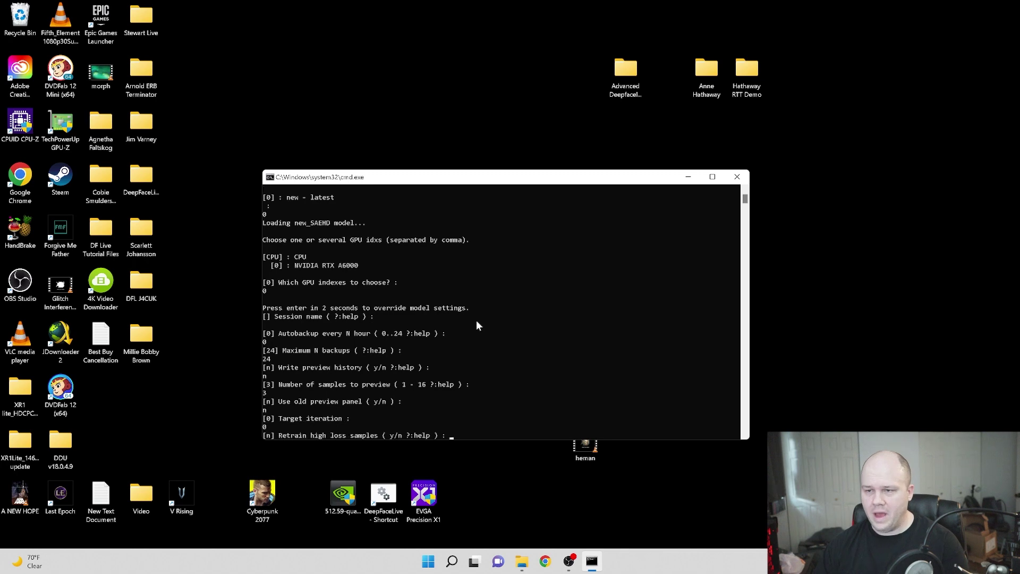
Step: Keep the existing settings from retraining high loss samples through uniform yaw, including batch size 8, and enable blur out mask
key("Return")
key("Return")
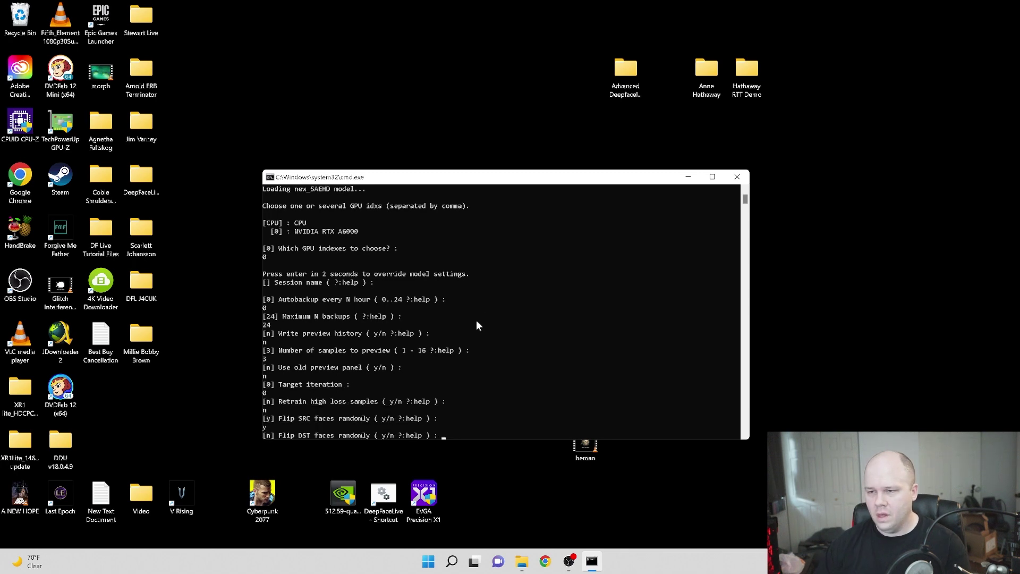
key("Return")
key("Return")
key("Return")
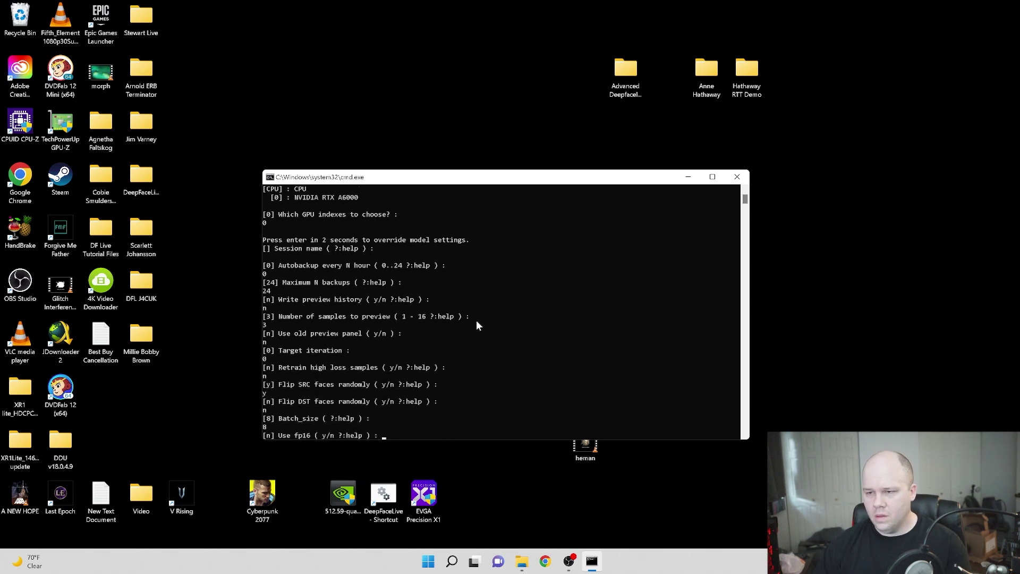
key("Return")
key("Return")
key("Return")
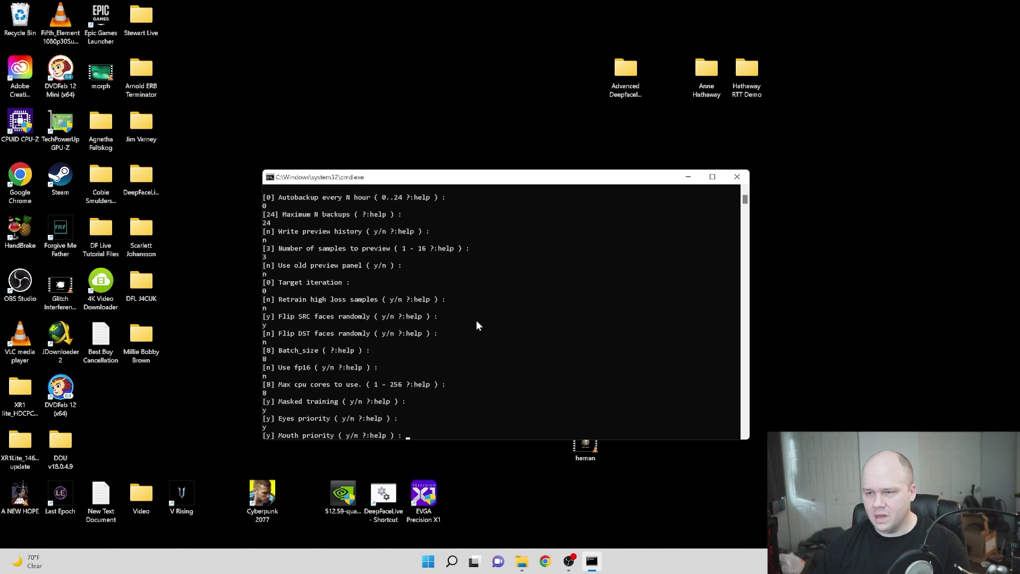
key("Return")
key("Return")
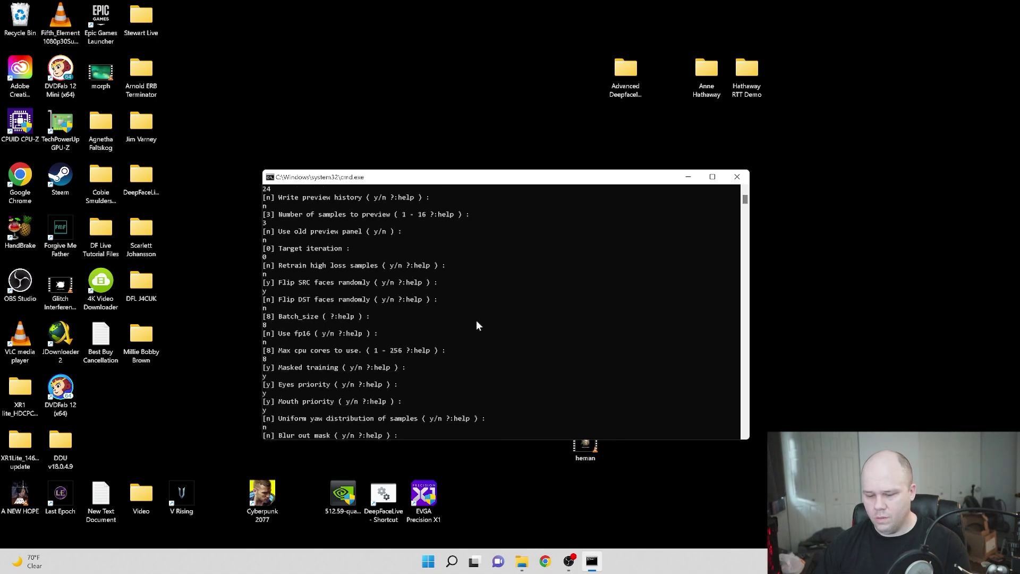
type("y")
key("Return")
Step: Keep the GPU placement, AdaBelief, learning rate dropout, SSIM loss, 5e-05 learning rate, random warp off and the remaining sample augmentation settings
key("Return")
key("Return")
key("Return")
key("Return")
key("Return")
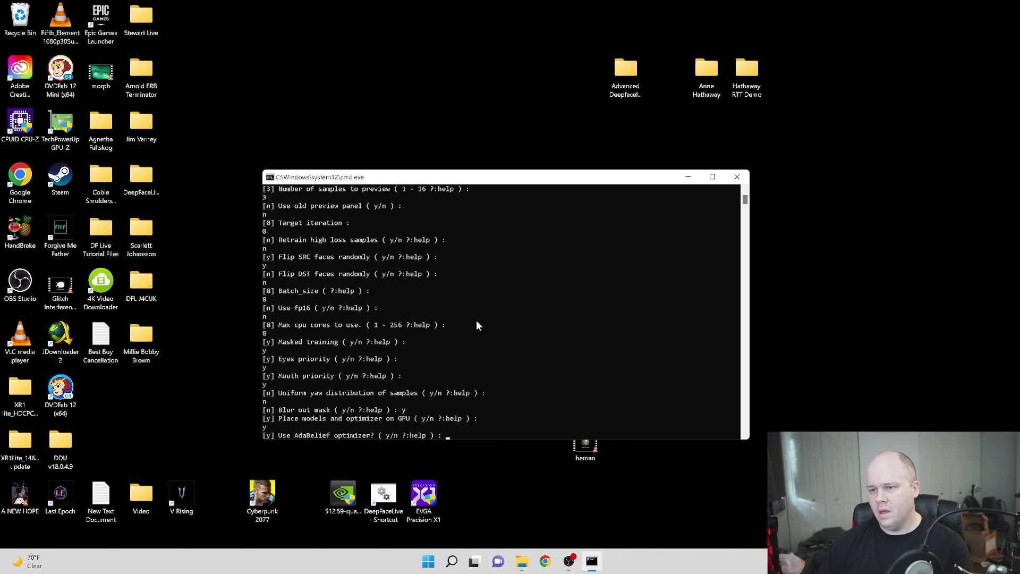
key("Return")
key("Return")
key("Return")
key("Return")
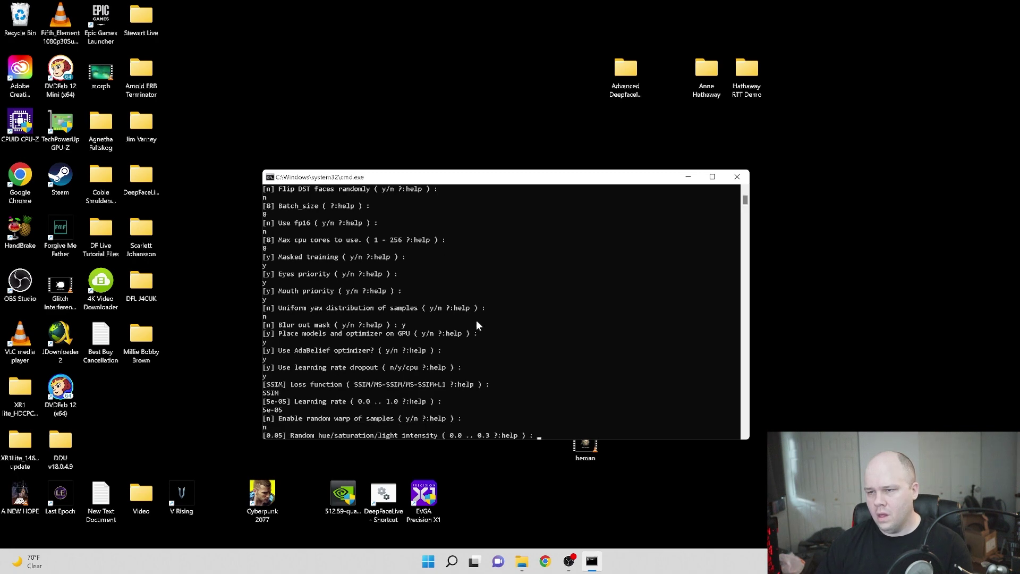
key("Return")
key("Return")
key("Return")
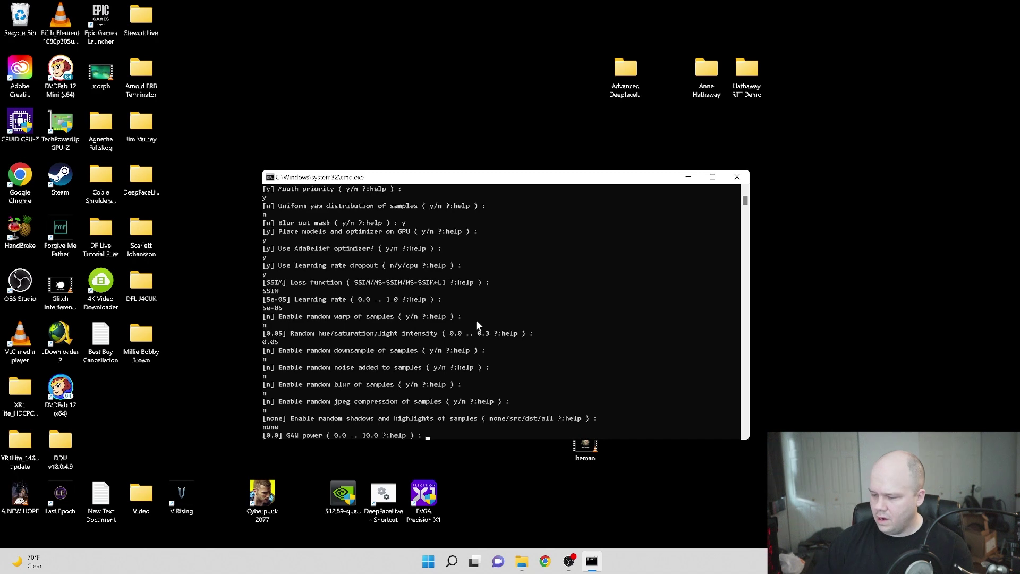
Step: Set GAN power to 0.1, GAN patch size to 40, GAN dimensions to 32 and GAN label smoothing to 0
type(".1")
key("Return")
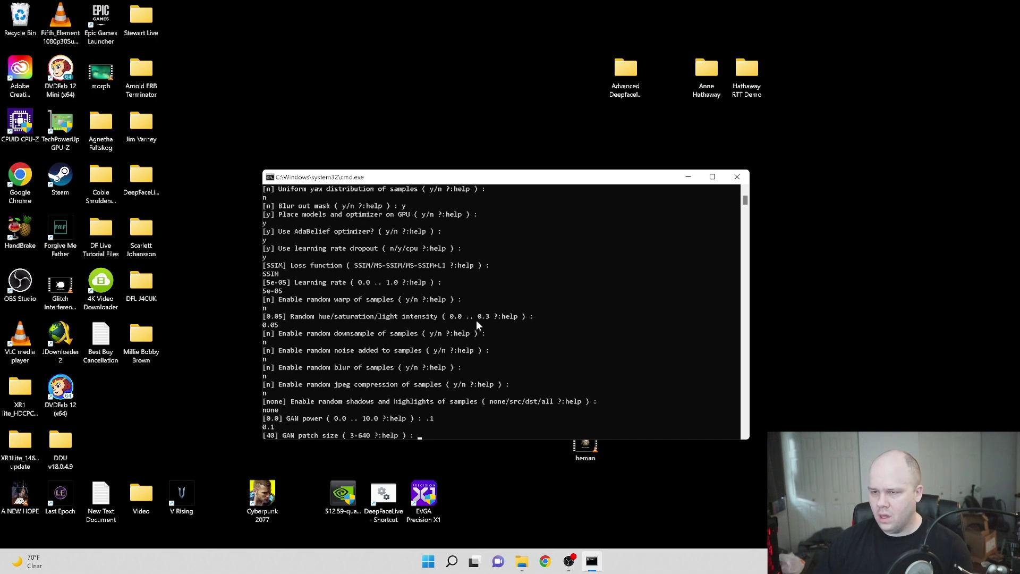
key("Return")
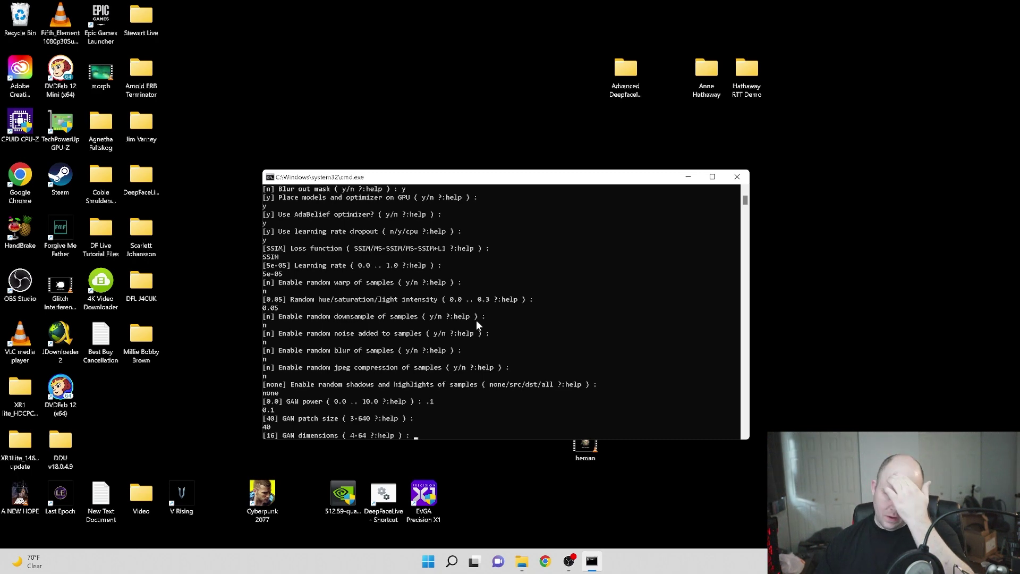
type("32")
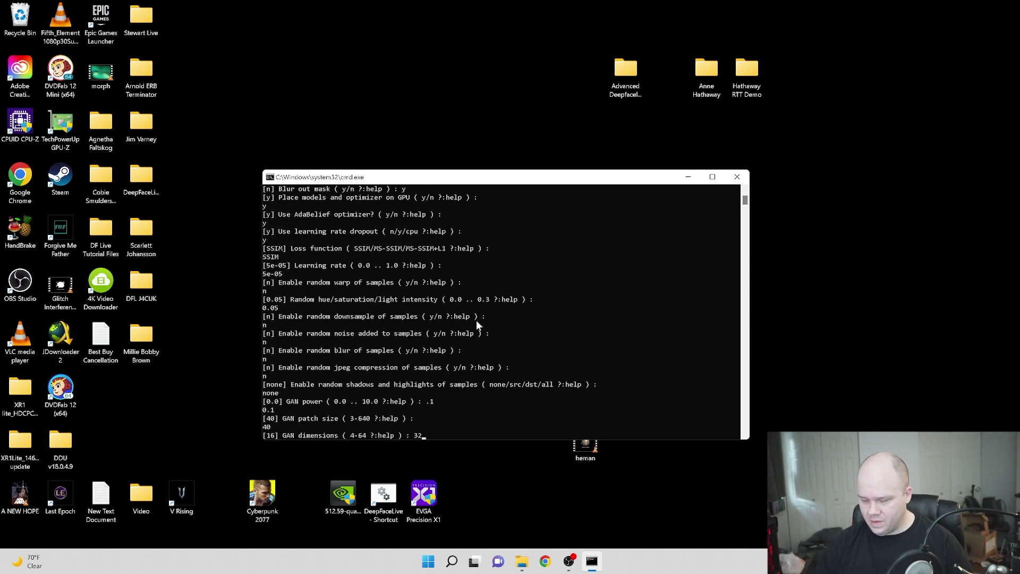
key("Return")
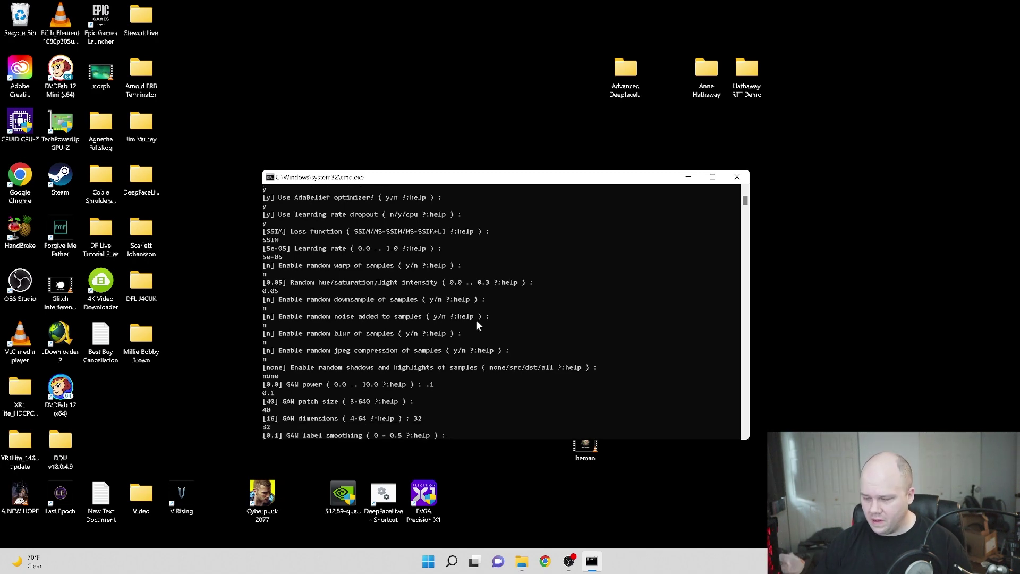
type("0")
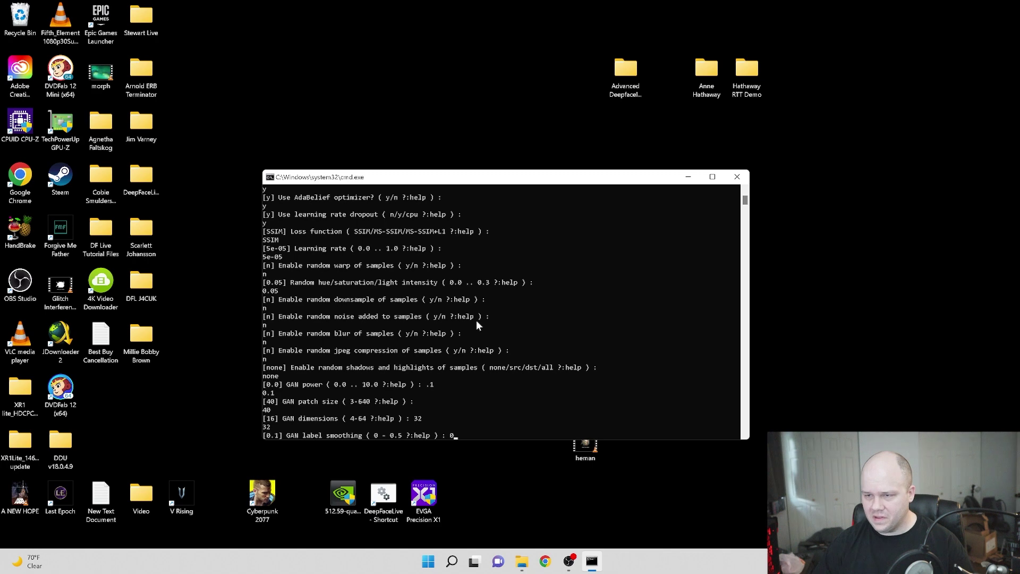
key("Return")
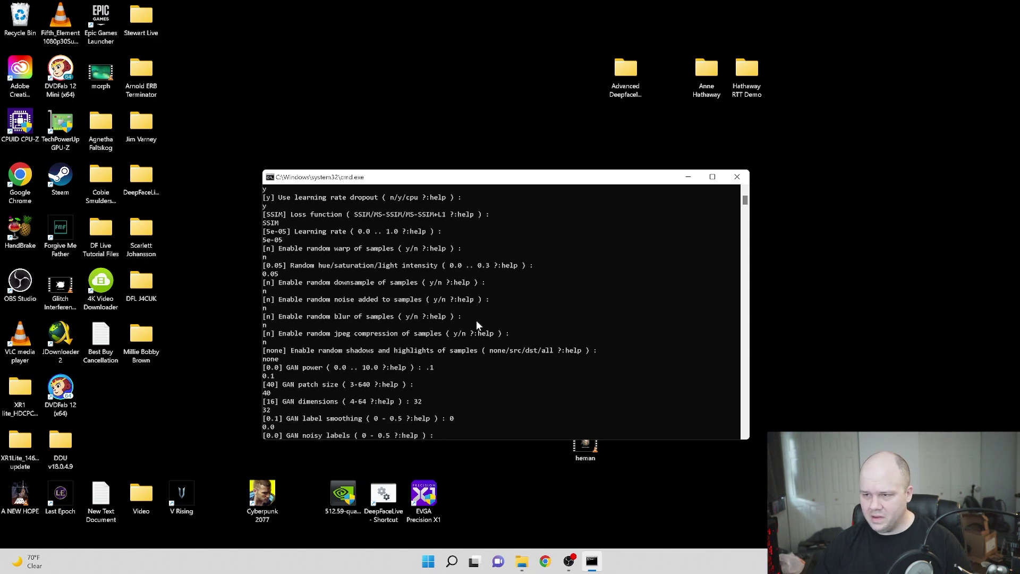
Step: Keep GAN noisy labels, background and style powers at 0, color transfer none and the remaining defaults, and start training
key("Return")
key("Return")
key("Return")
key("Return")
key("Return")
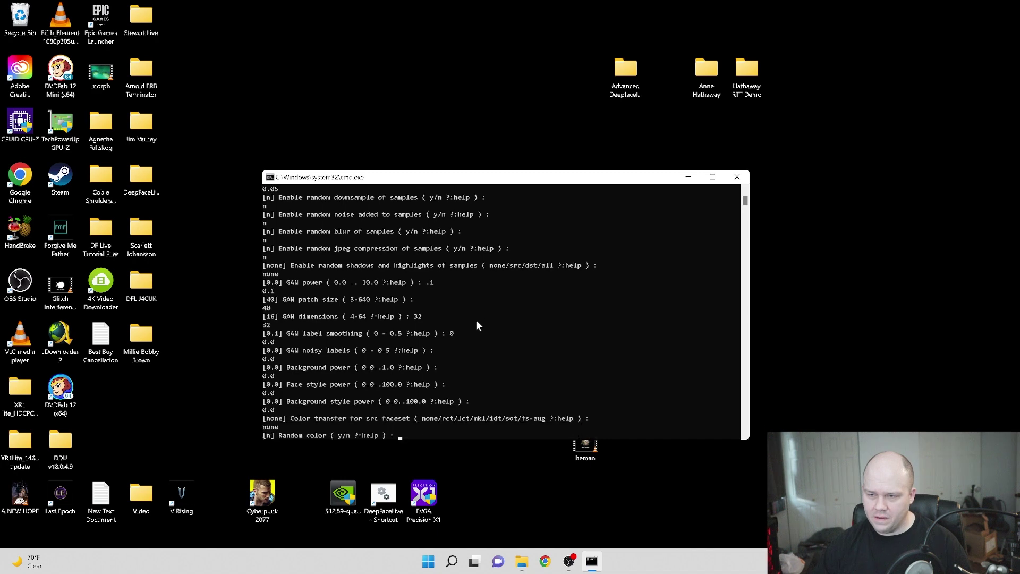
key("Return")
key("Return")
key("Return")
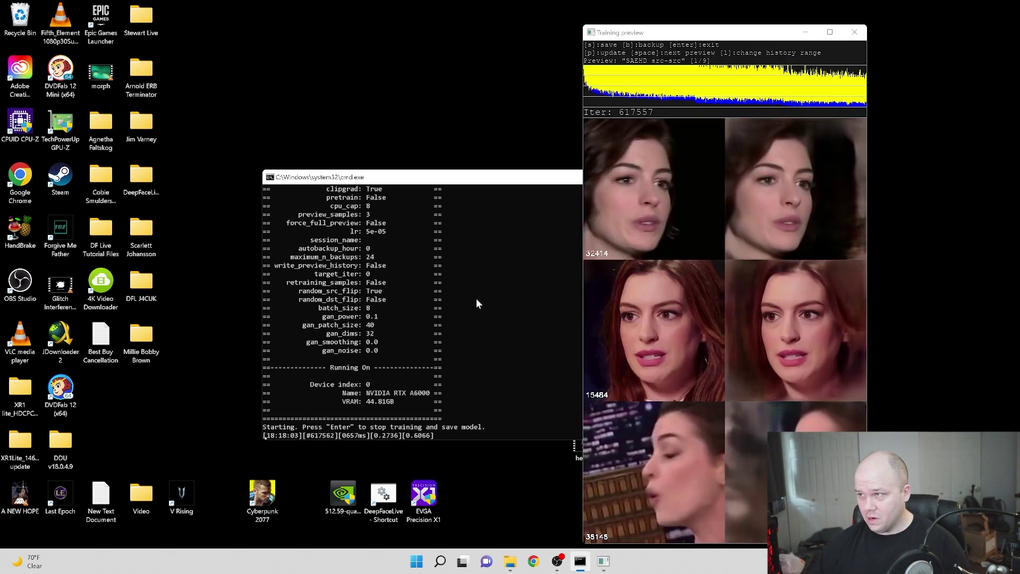
Step: Change the loss graph's history range and place the trainer console beside the training preview so both are in view
left_click(543, 176)
left_click(688, 177)
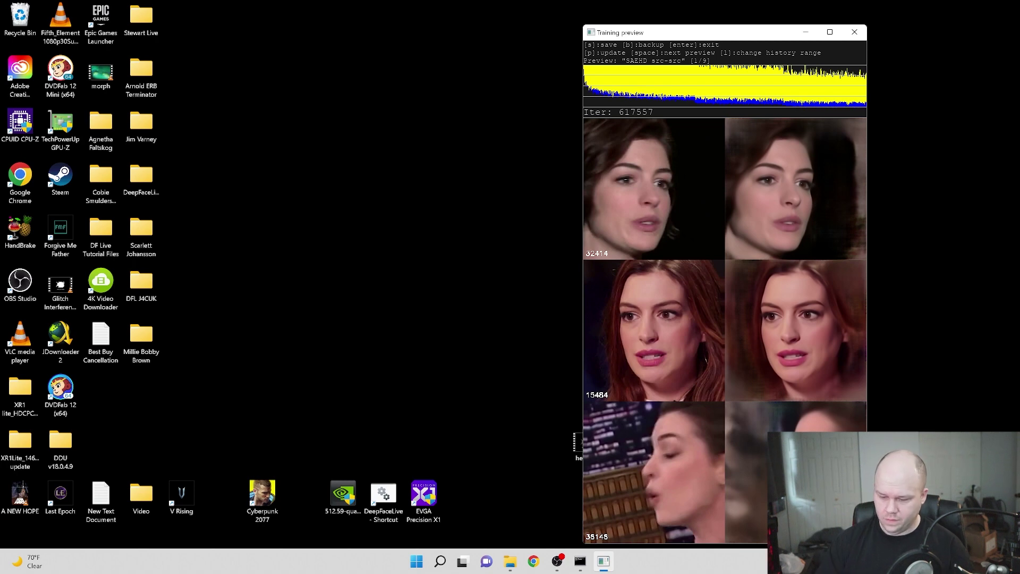
key("l")
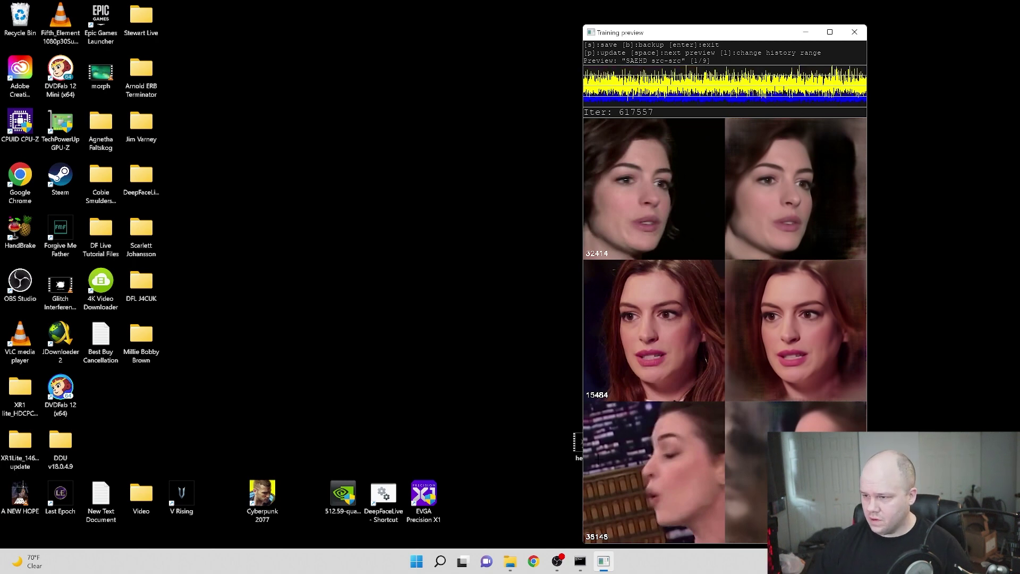
left_click(581, 561)
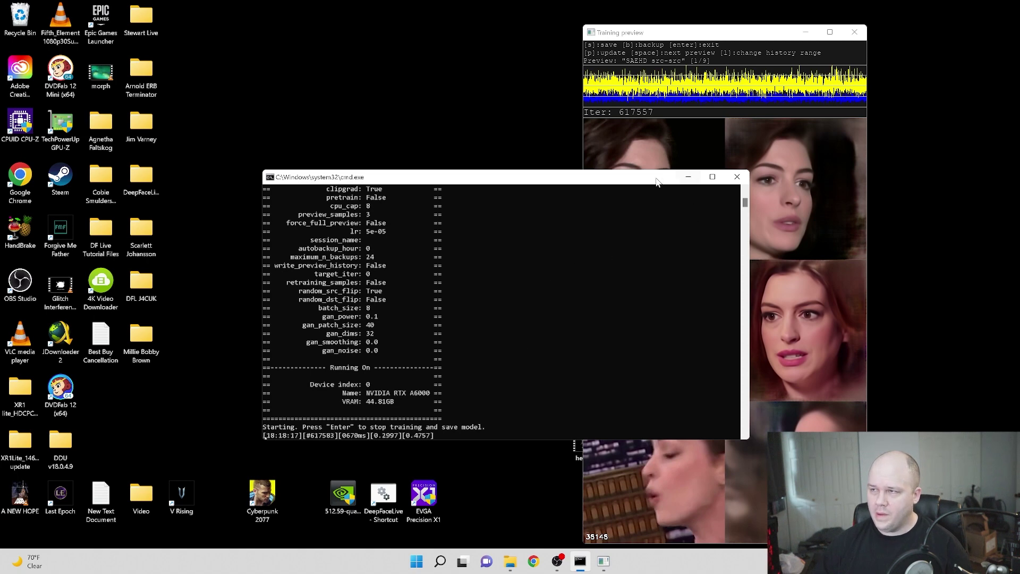
left_click_drag(659, 181, 452, 114)
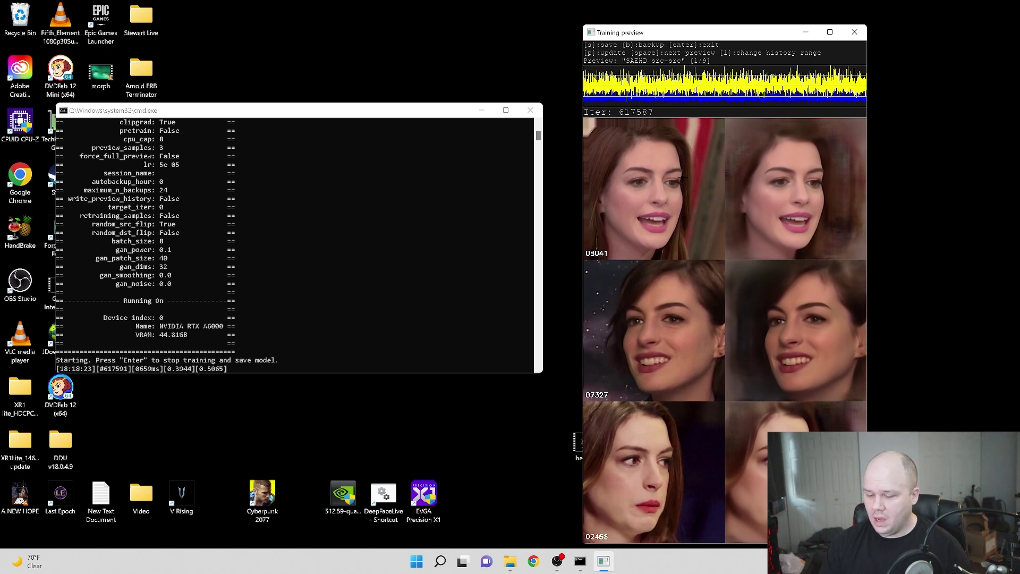
Step: Refresh the src-src preview repeatedly to examine the source face reconstructions with GAN enabled
key("p")
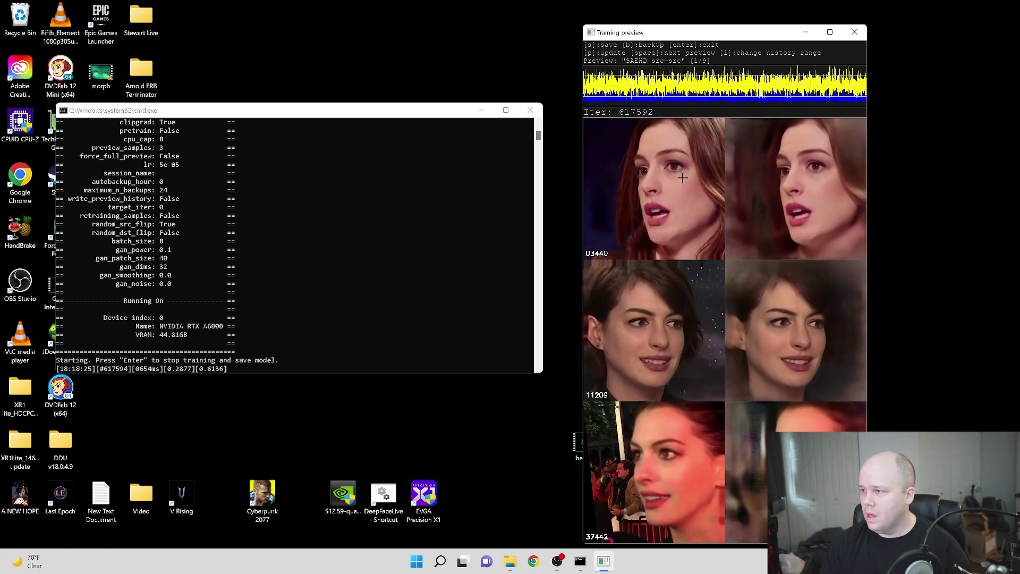
key("p")
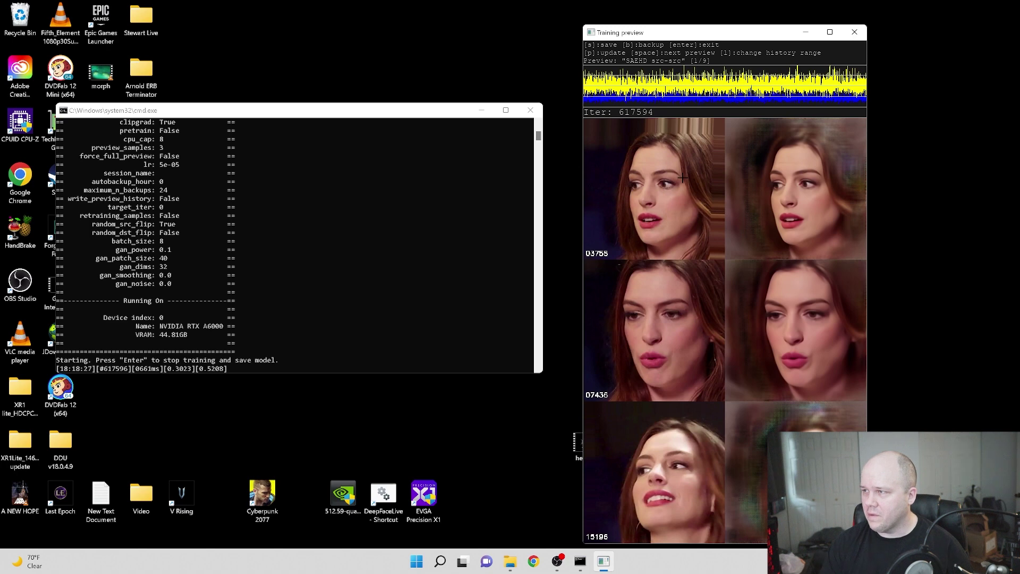
key("p")
key("p")
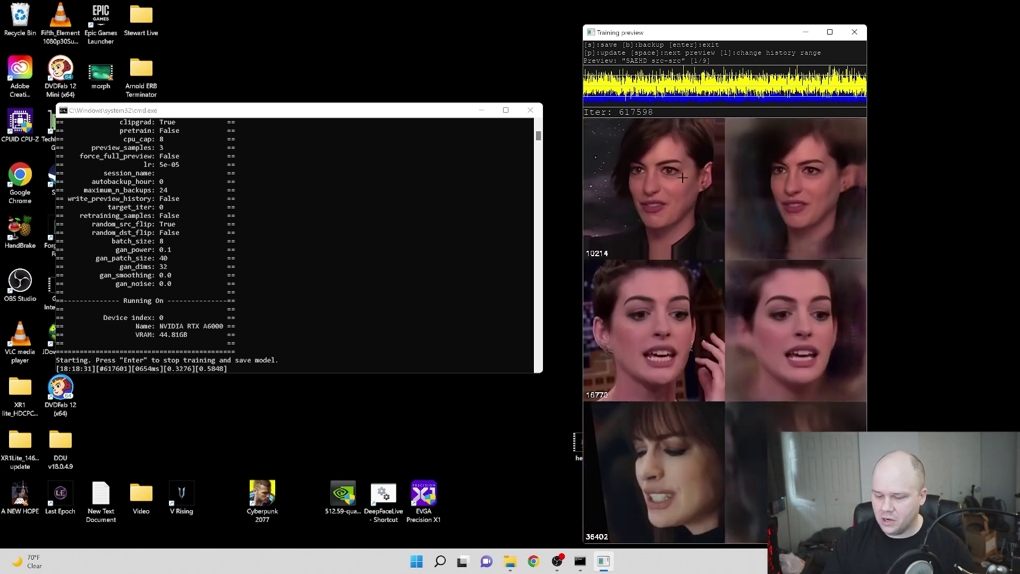
key("p")
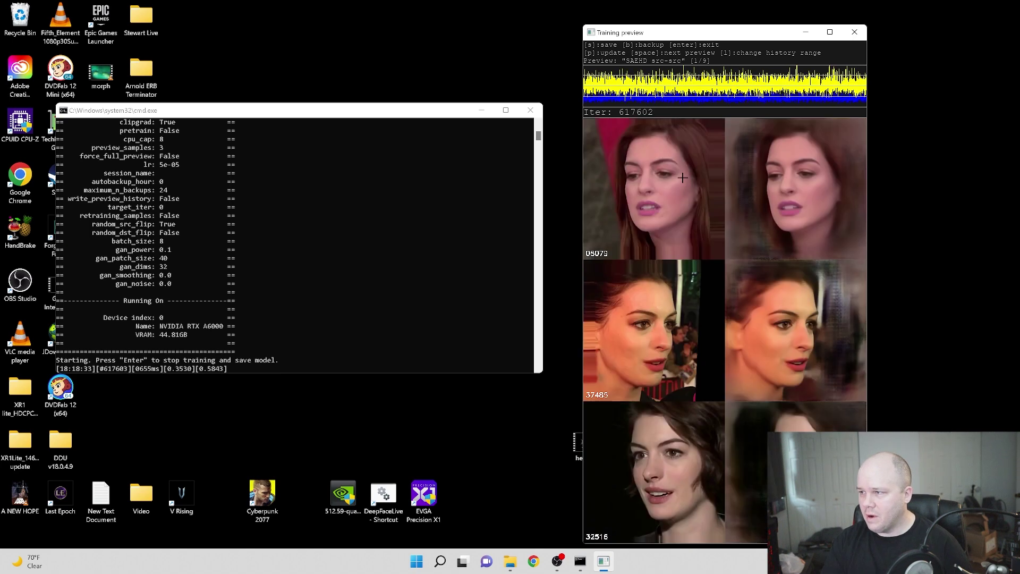
key("p")
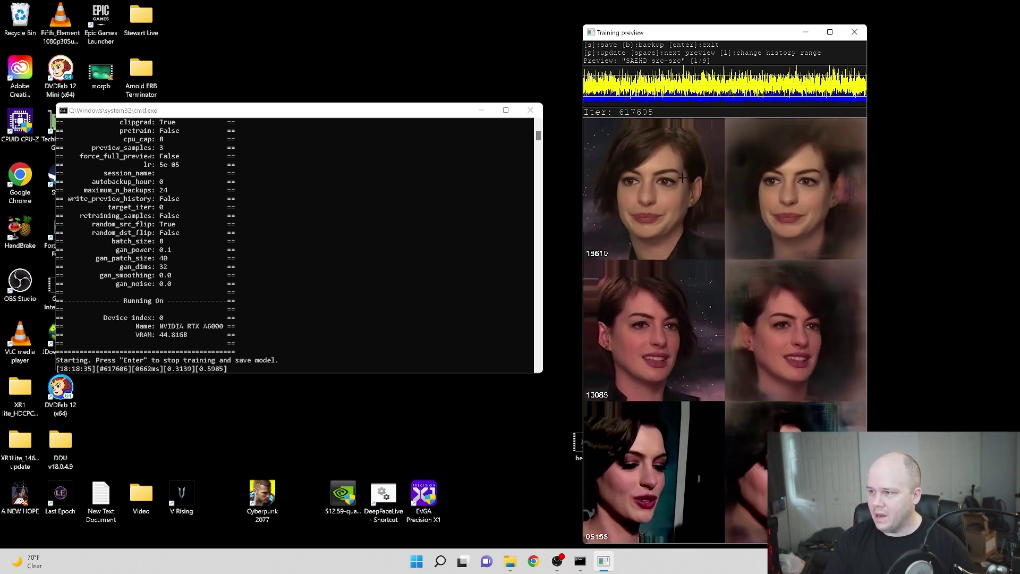
key("p")
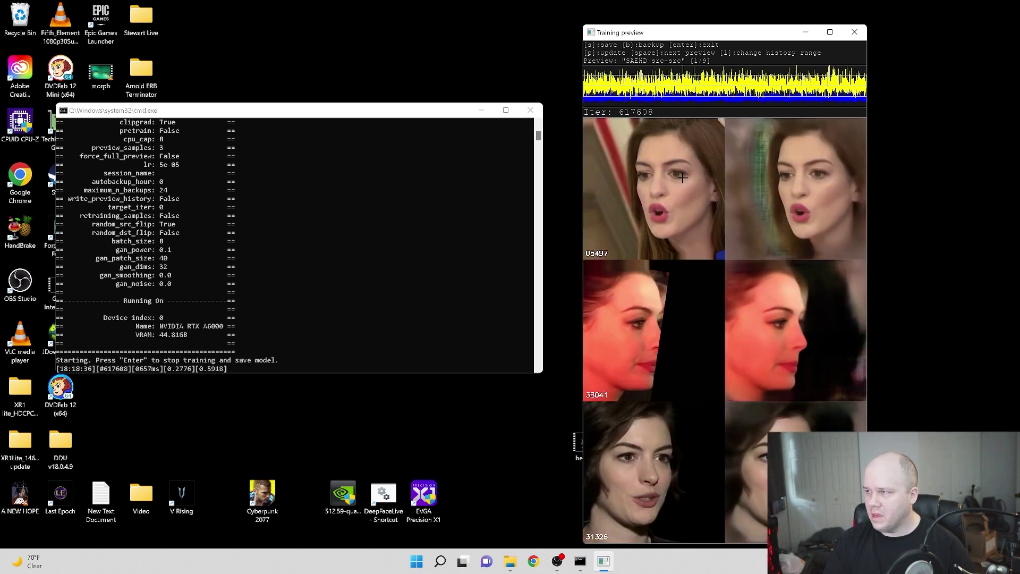
Step: Load further src-src preview samples to compare the source faces with their reconstructions in the early GAN iterations
key("p")
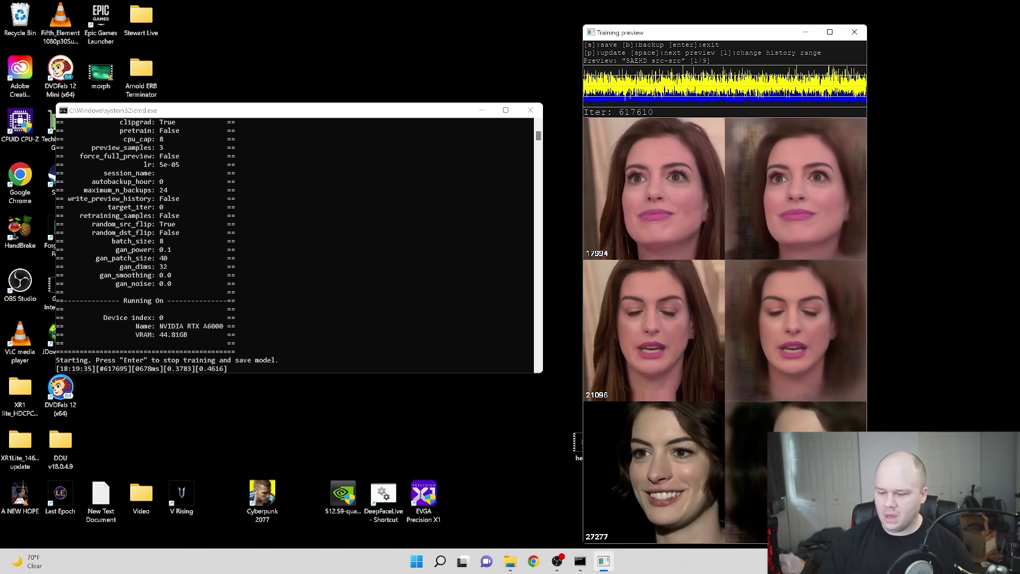
key("p")
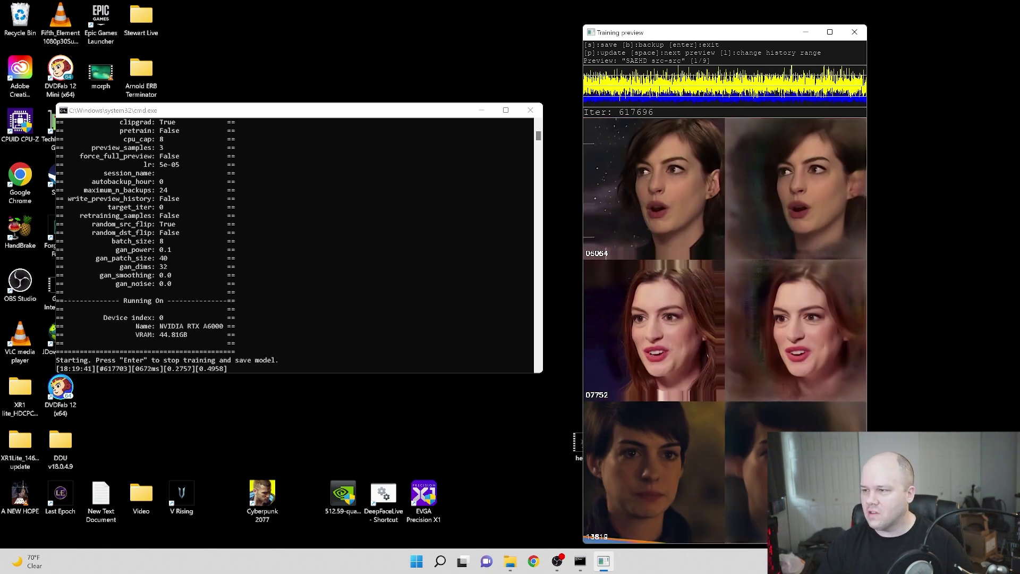
key("p")
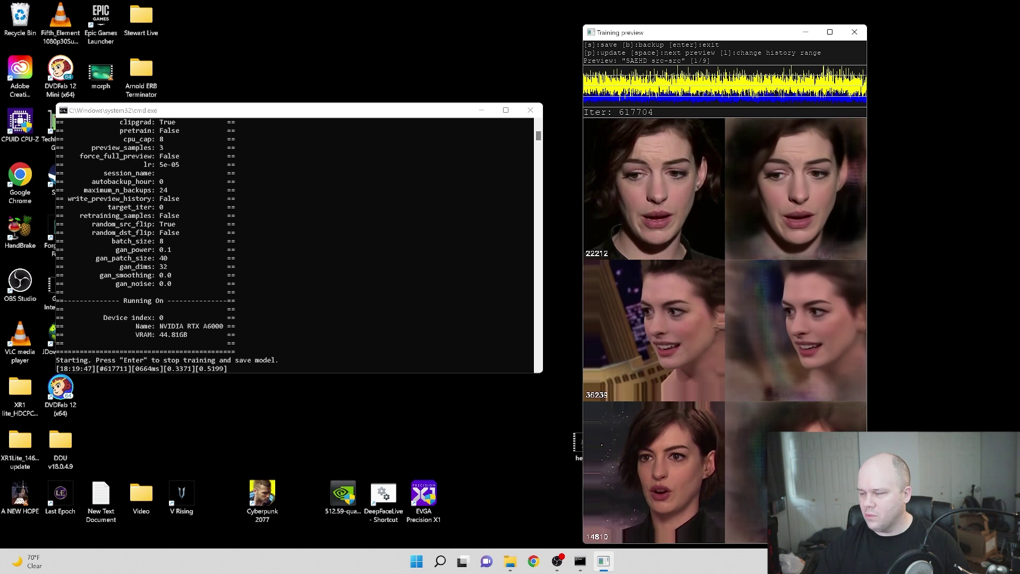
key("p")
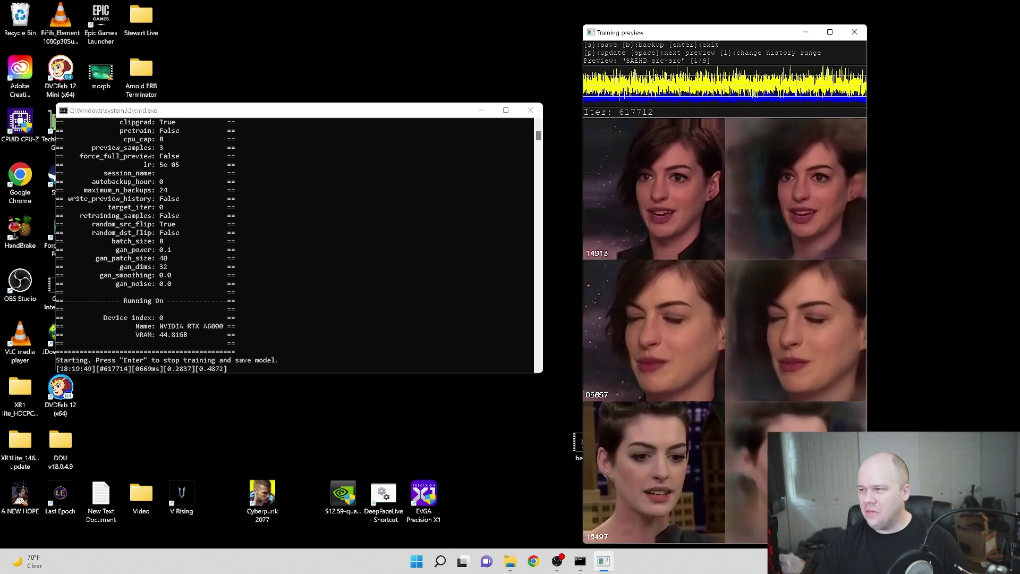
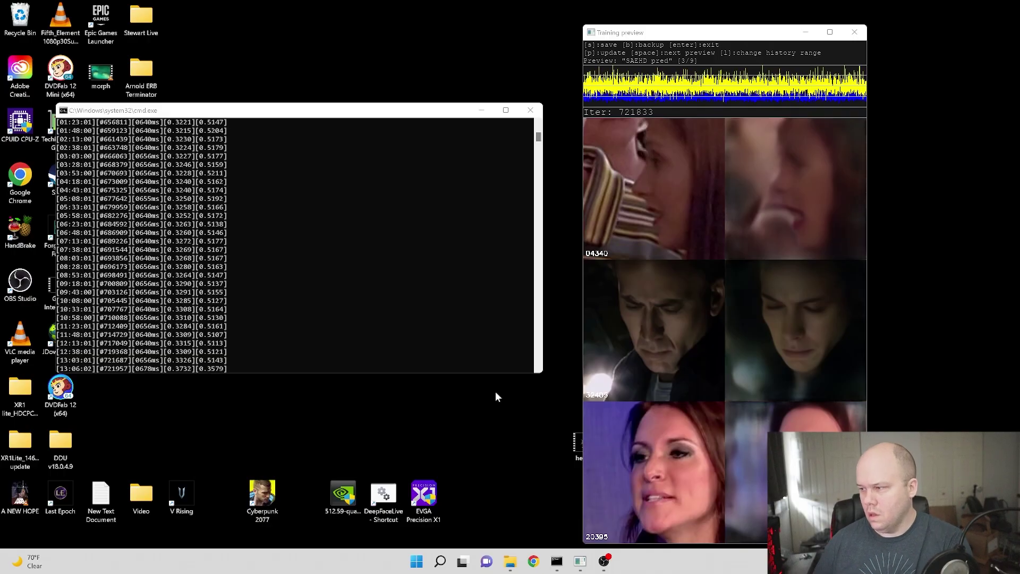
Step: Refresh the SAEHD pred preview through several sample sets, shifting the preview window for a better view, to examine the swapped faces
left_click(659, 306)
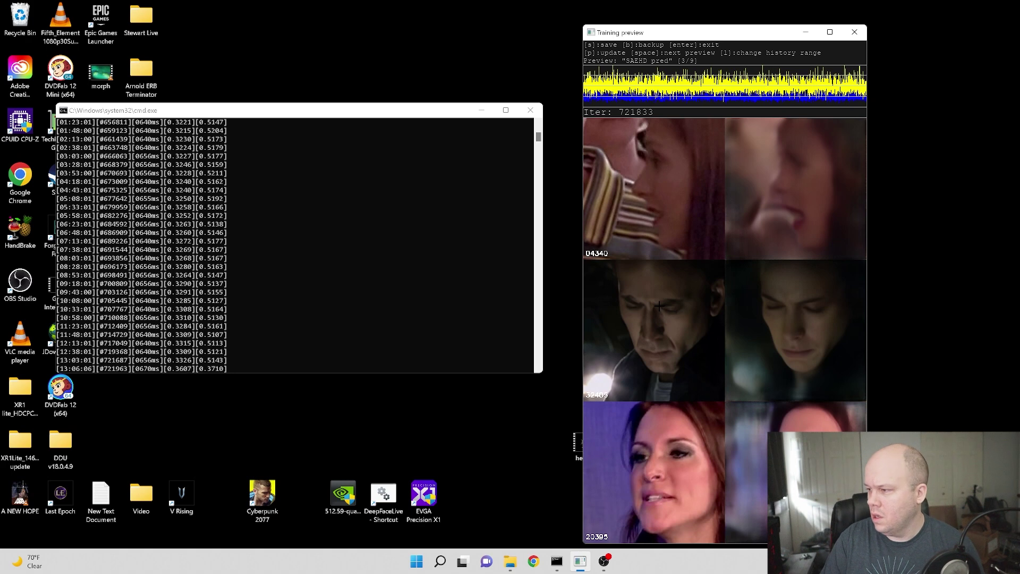
key("p")
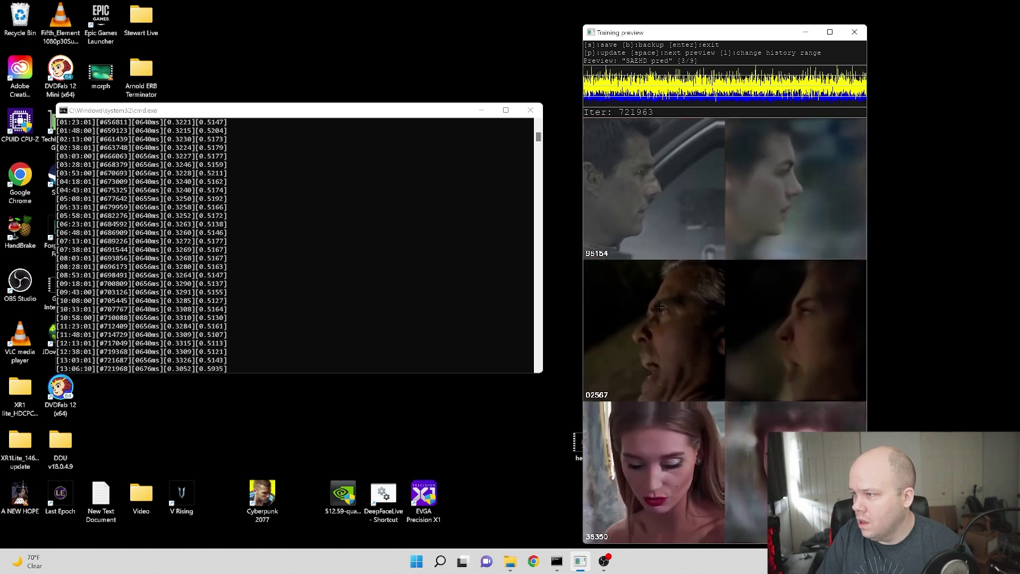
key("p")
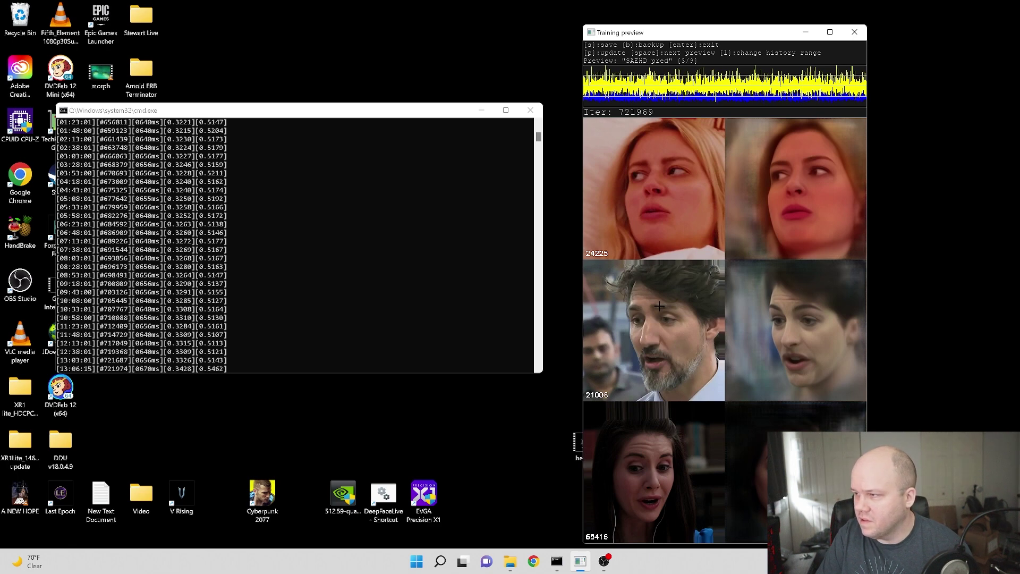
key("p")
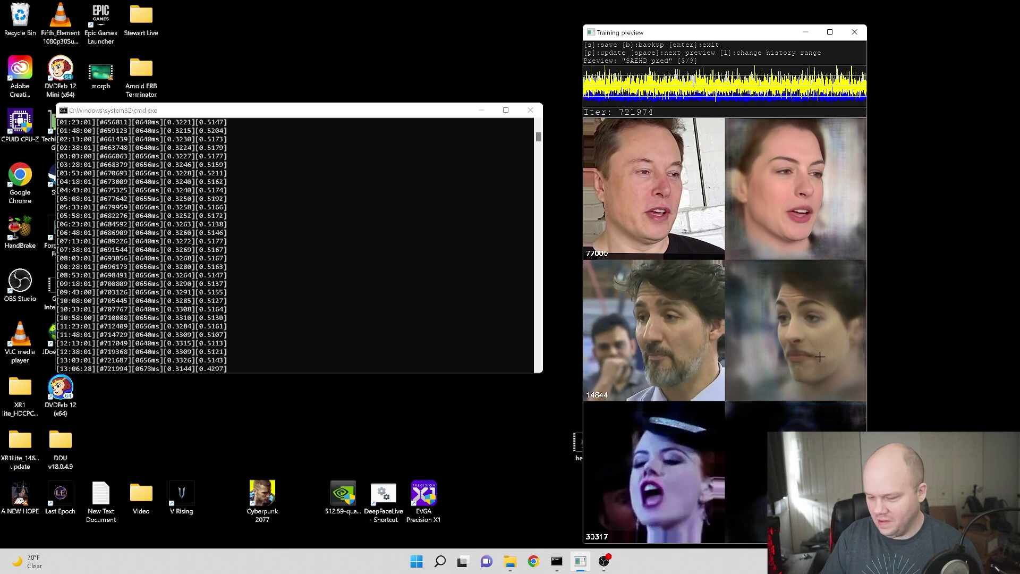
key("p")
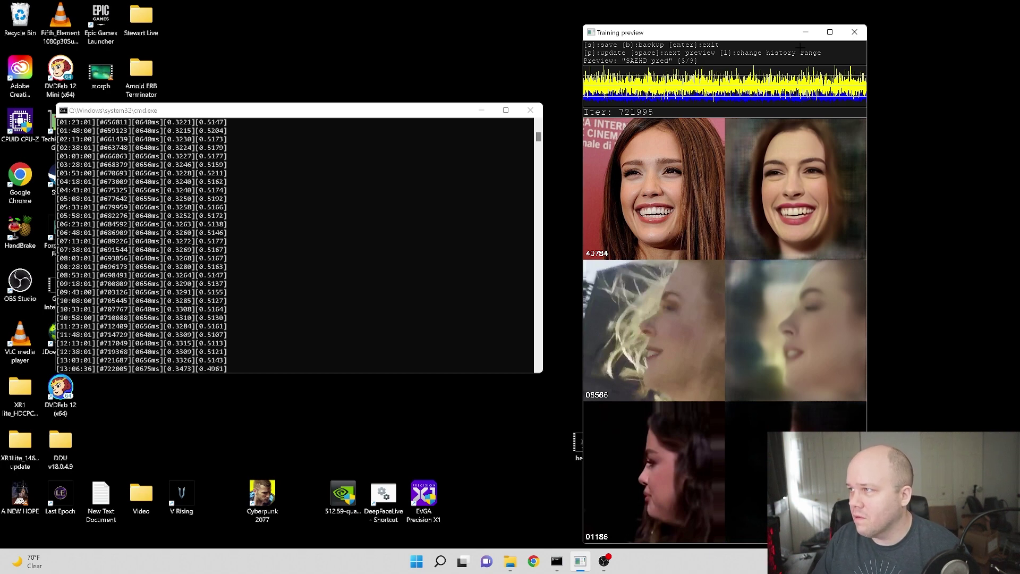
left_click_drag(774, 38, 726, 56)
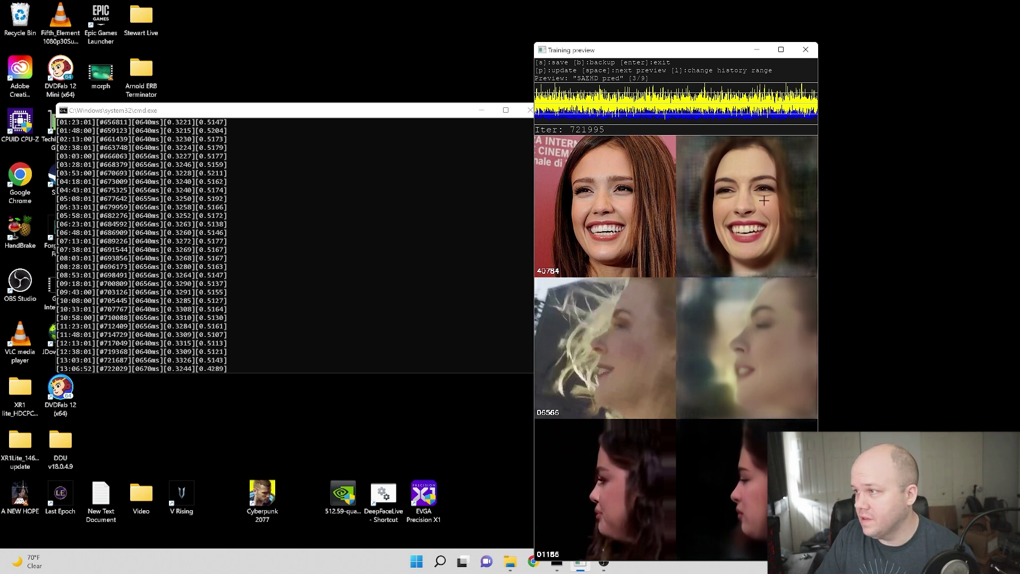
key("p")
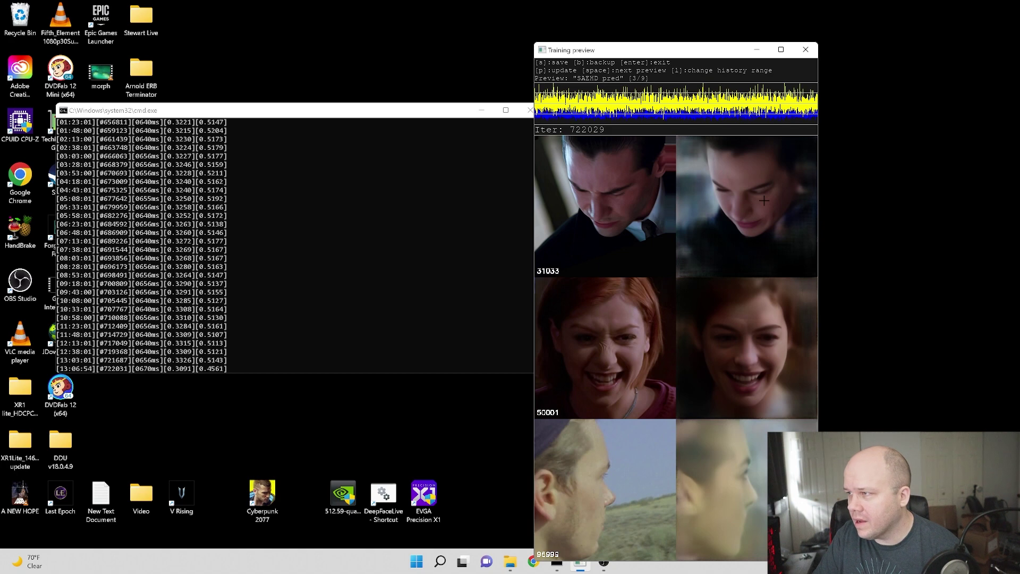
key("p")
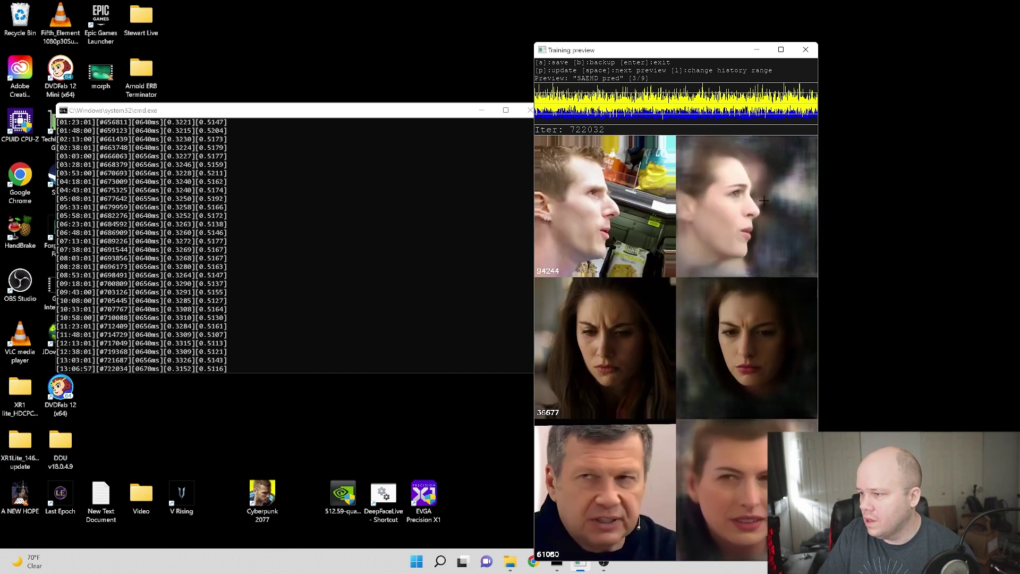
key("p")
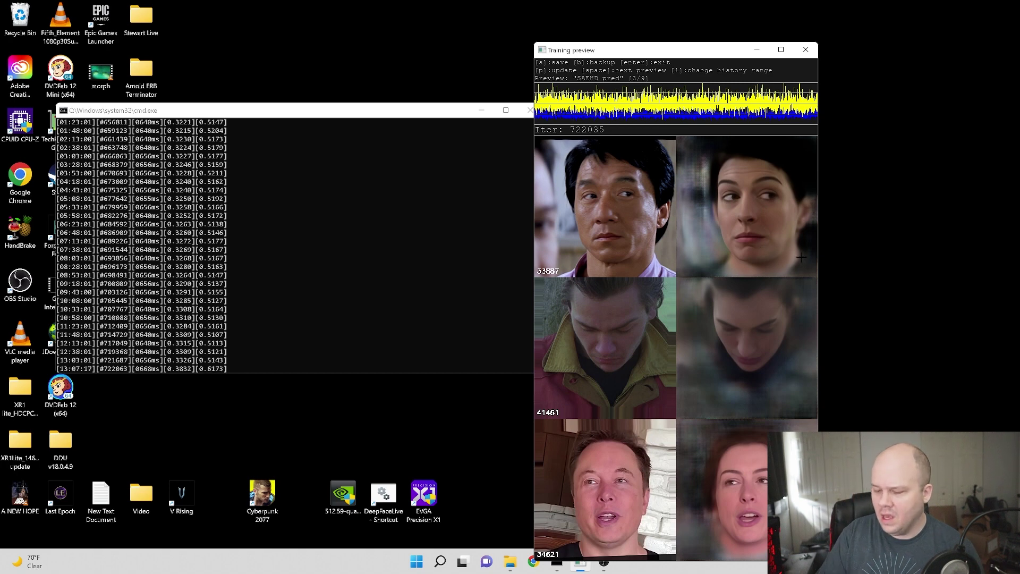
key("p")
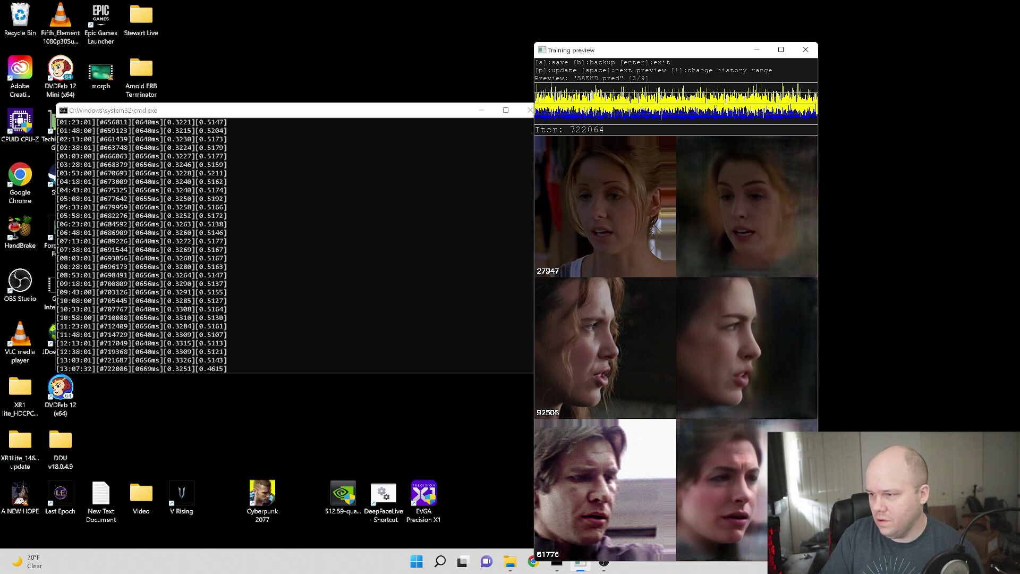
Step: Switch to the SAEHD warped src-src preview and refresh it repeatedly to compare source faces with their reconstructions
key("space")
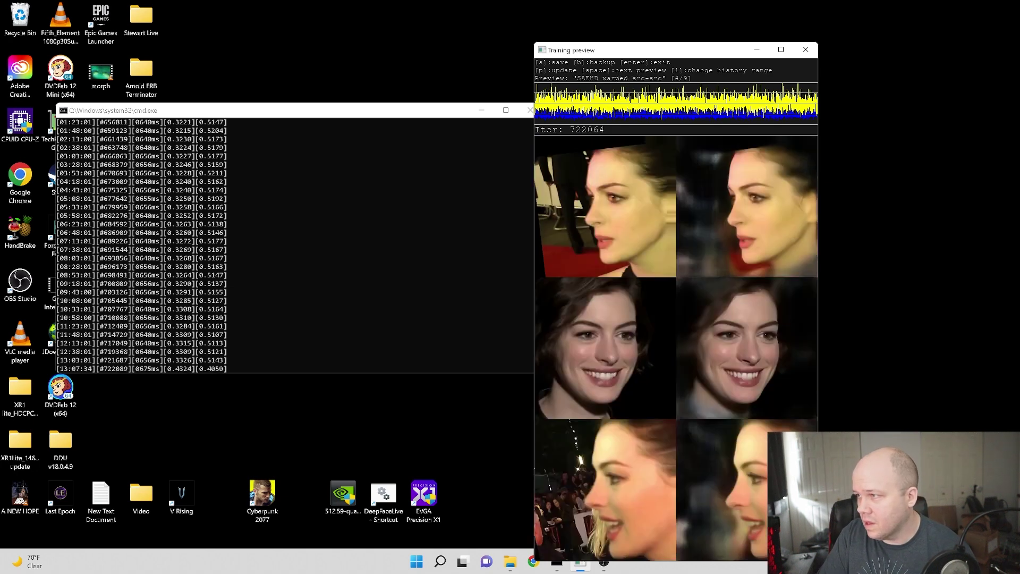
key("p")
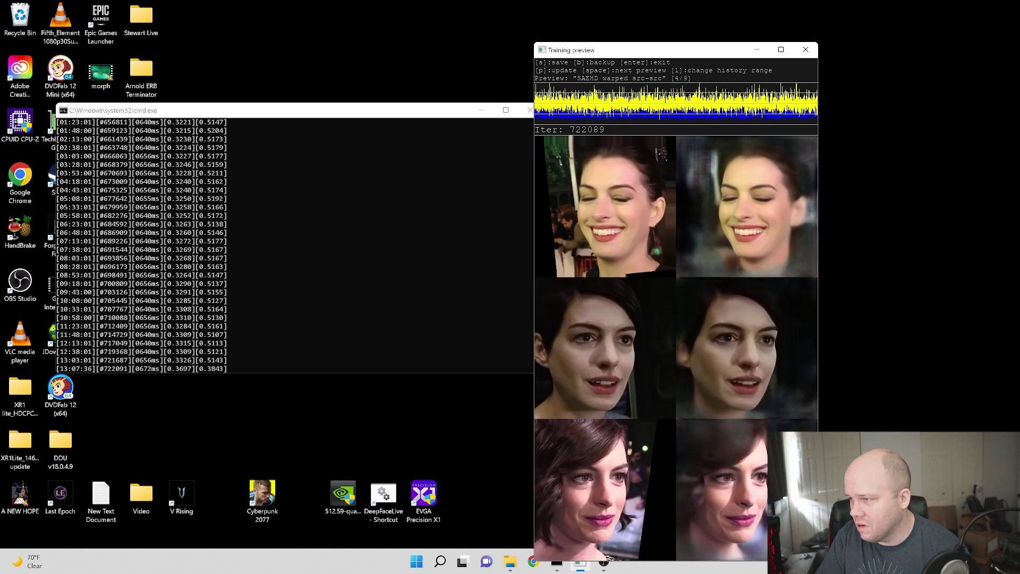
key("p")
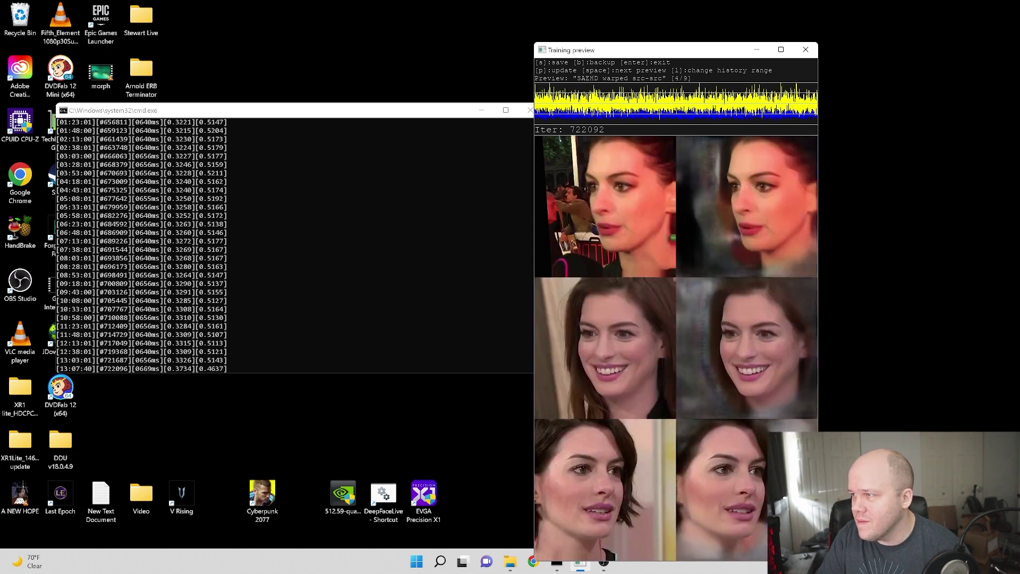
key("p")
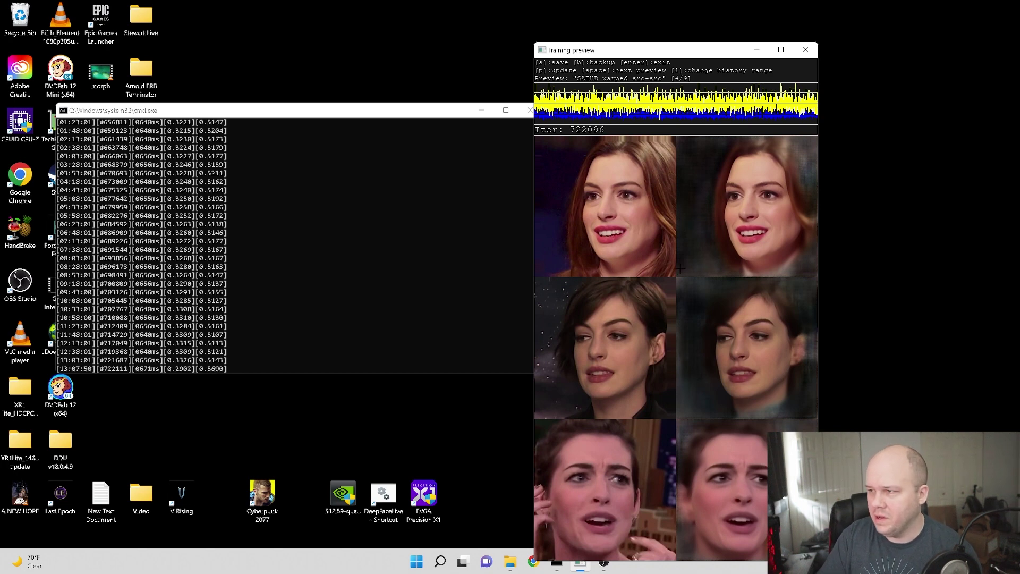
key("p")
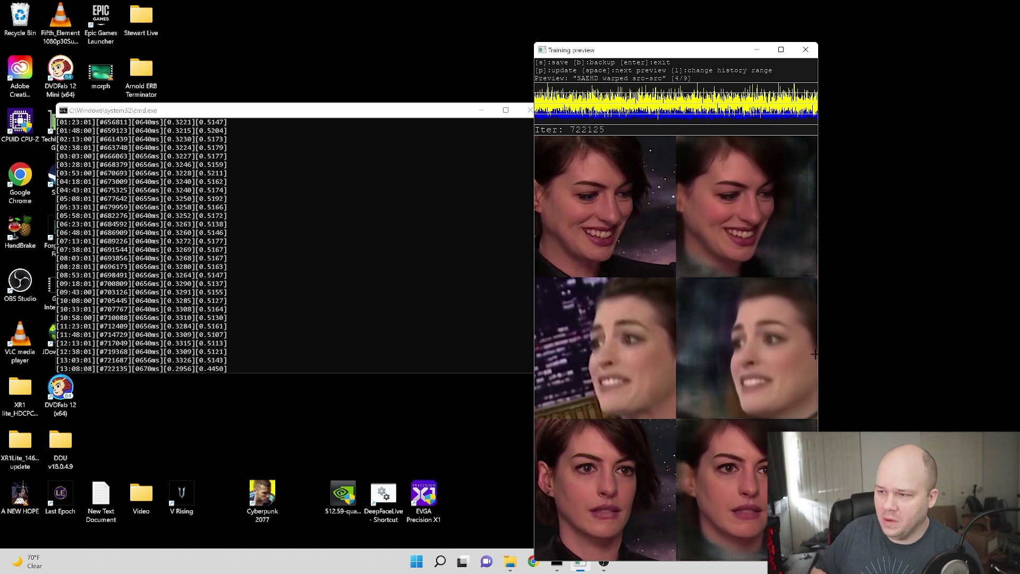
key("p")
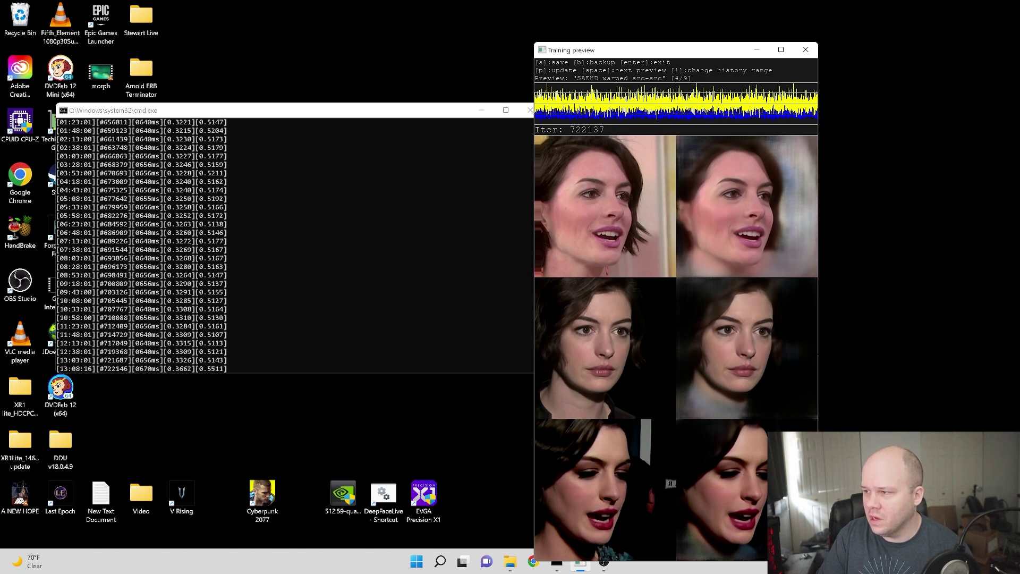
key("p")
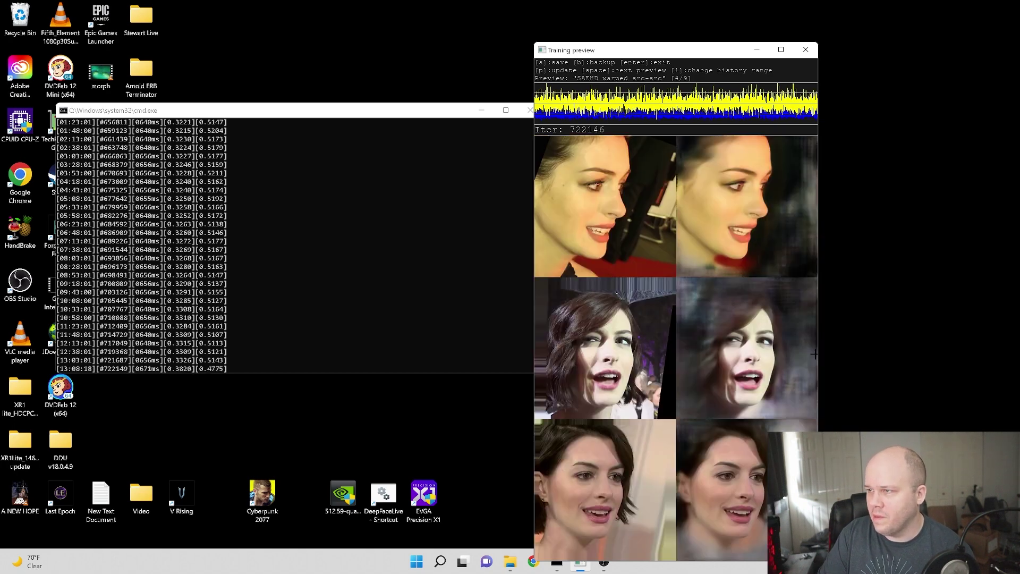
key("p")
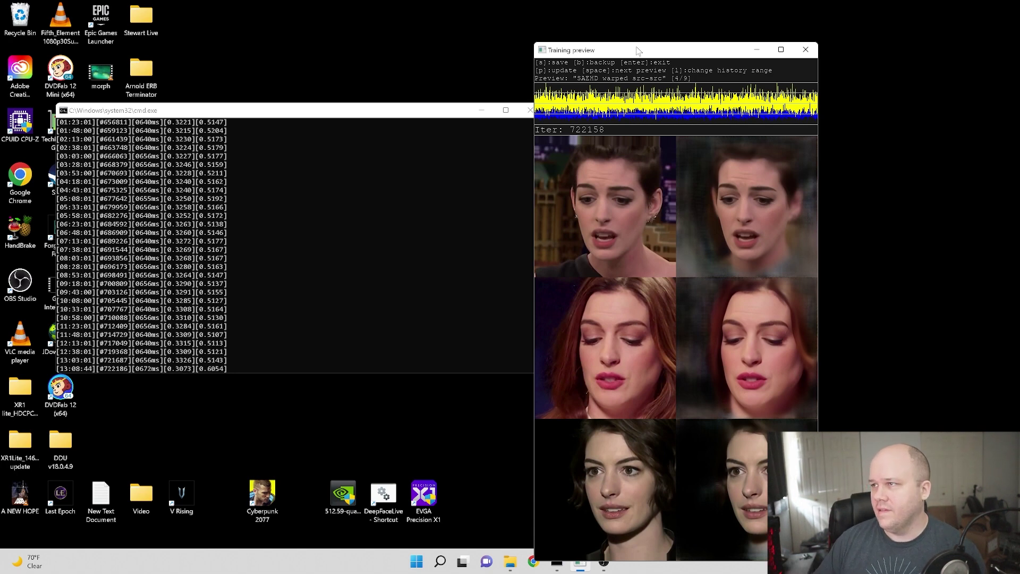
Step: Move the training preview window clear of the trainer console and check more warped src-src samples
left_click_drag(636, 49, 673, 30)
left_click(554, 420)
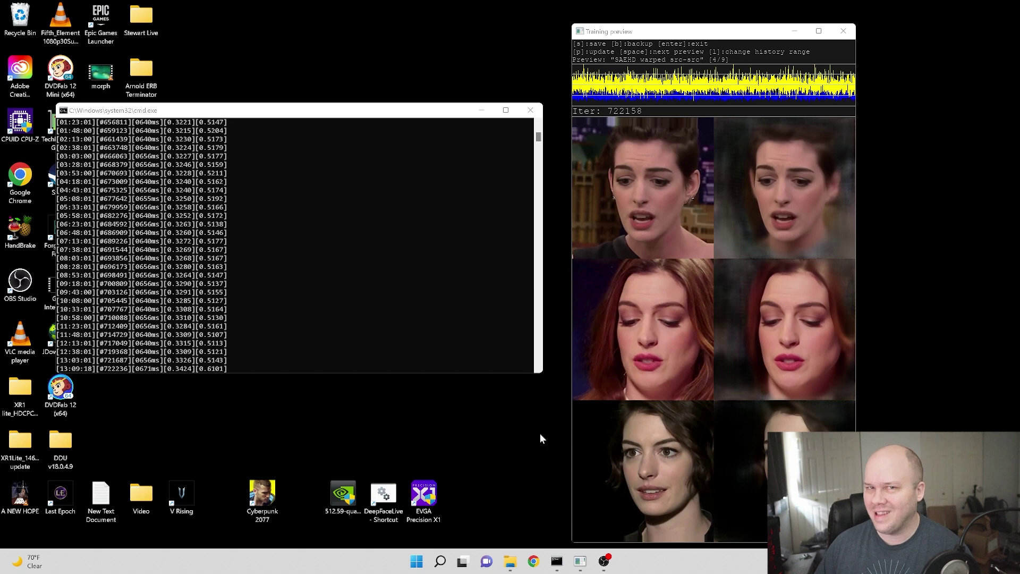
left_click(785, 376)
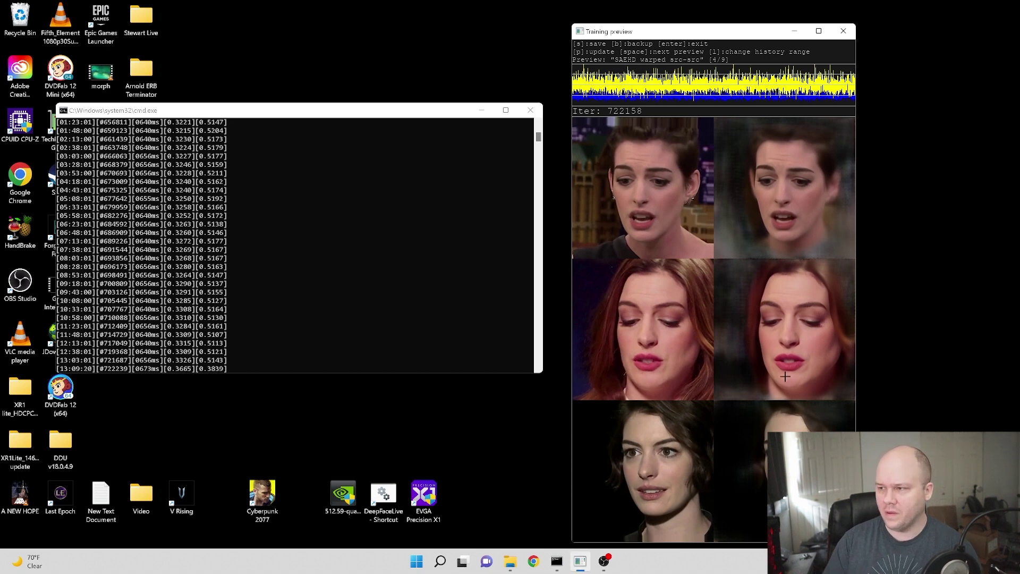
key("p")
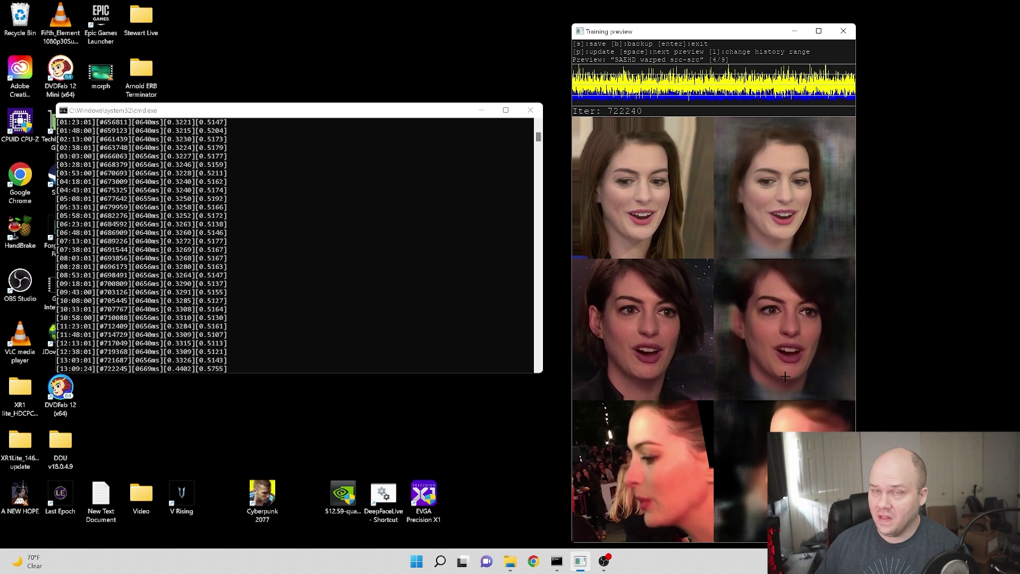
key("p")
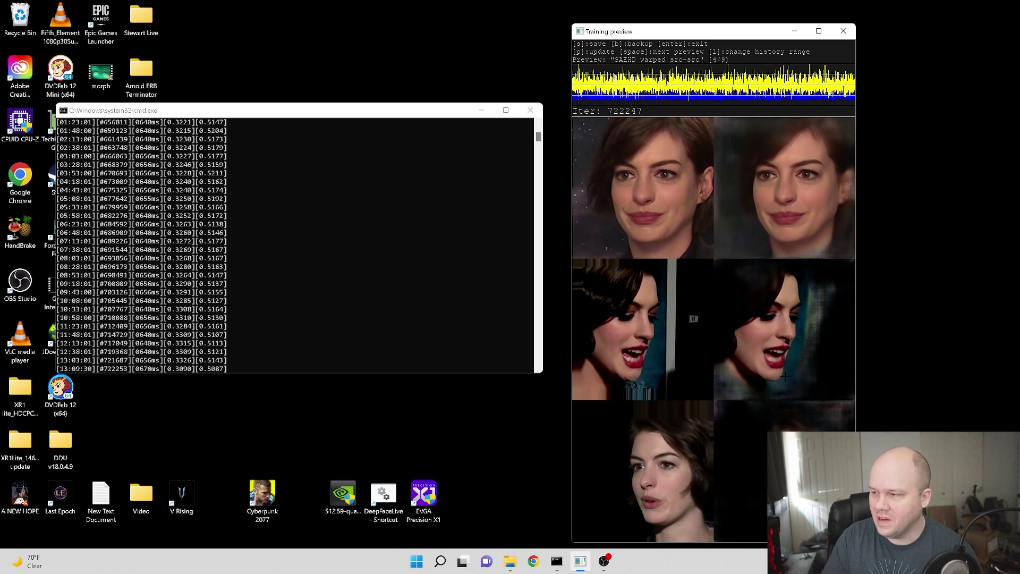
key("p")
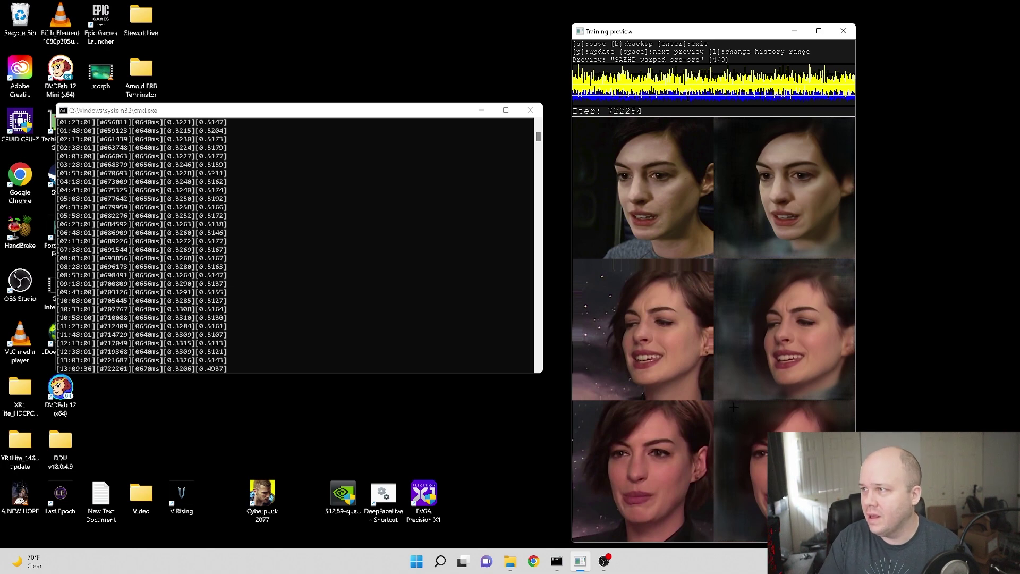
Step: Advance to the SAEHD warped pred preview and load a new sample set to inspect the predicted swaps
key("space")
key("space")
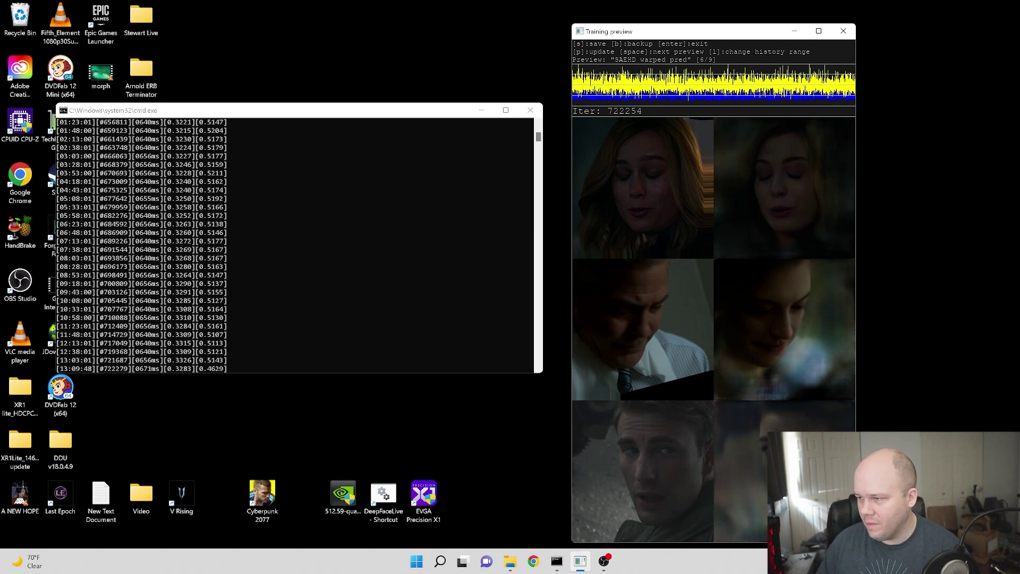
key("p")
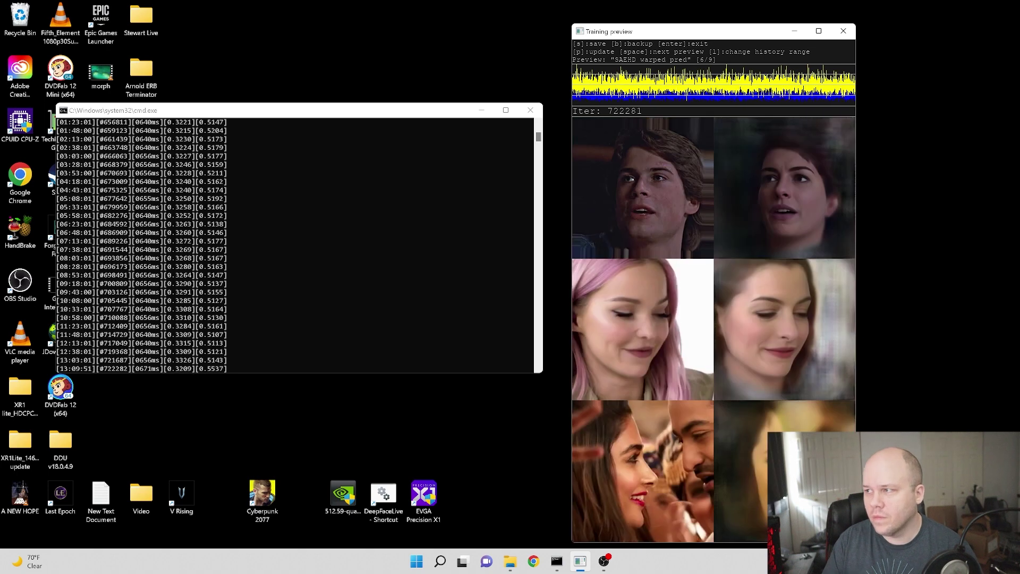
left_click(498, 456)
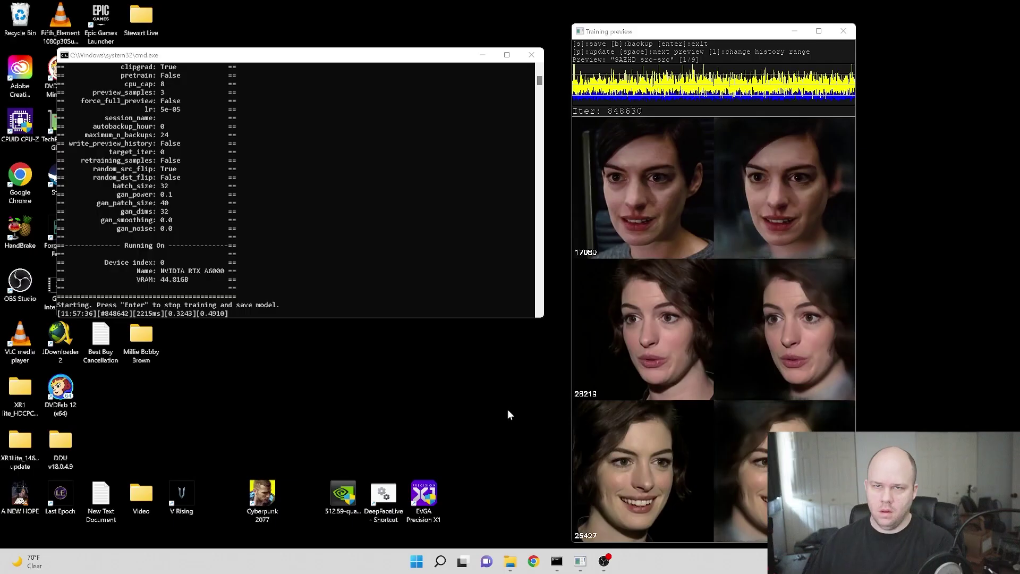
Step: Refresh the src-src preview of the resumed training and enlarge the trainer console vertically to review the model settings
left_click(600, 319)
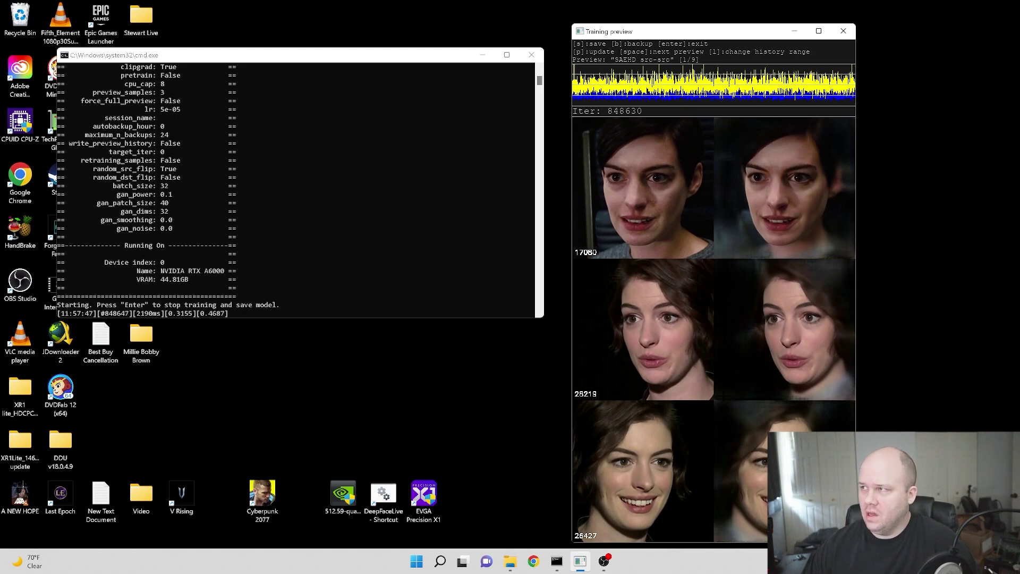
key("p")
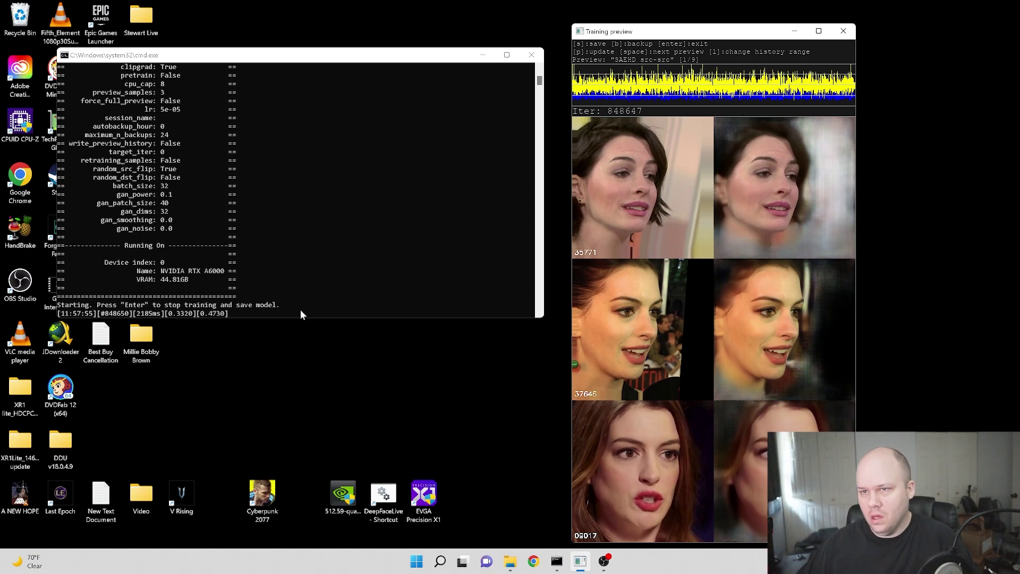
left_click_drag(314, 318, 321, 525)
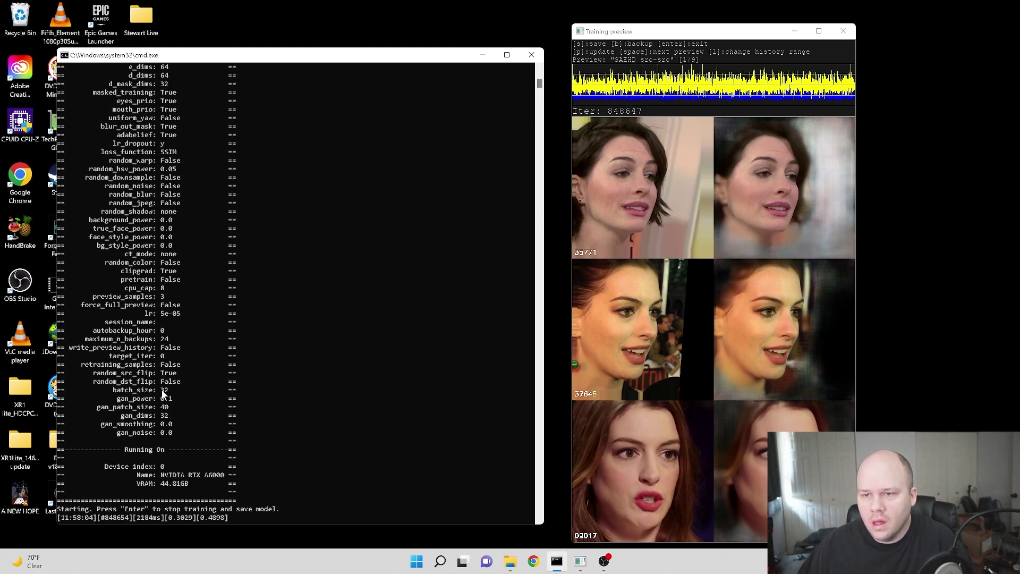
left_click(807, 478)
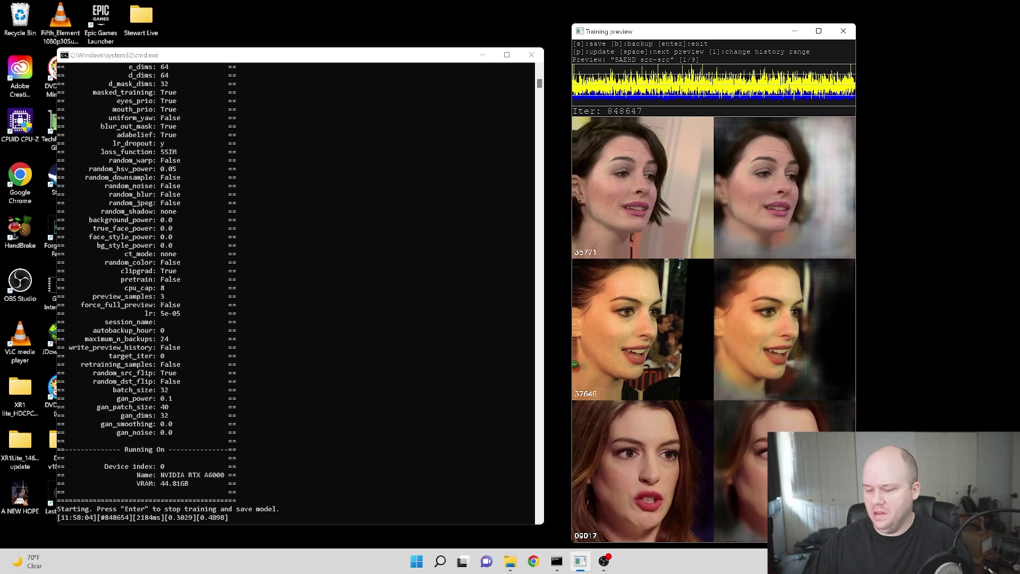
Step: Load several new sample sets in the SAEHD src-src preview to compare source faces with their reconstructions
key("p")
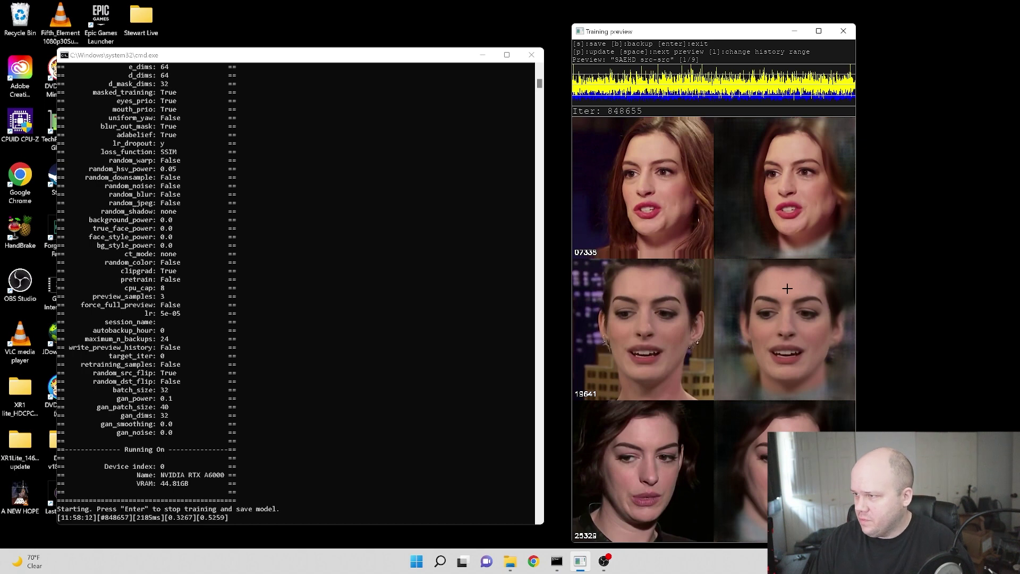
key("p")
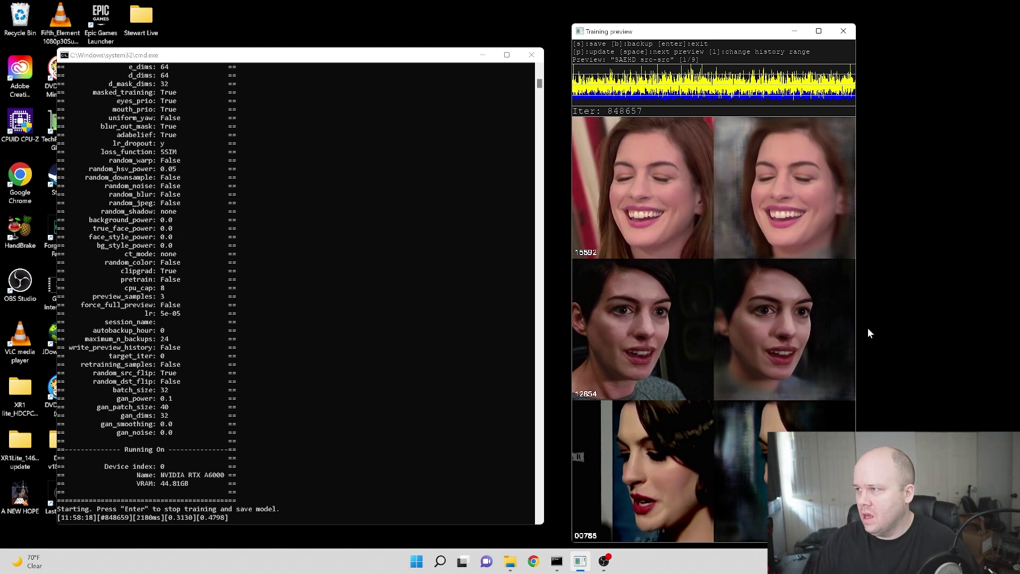
key("p")
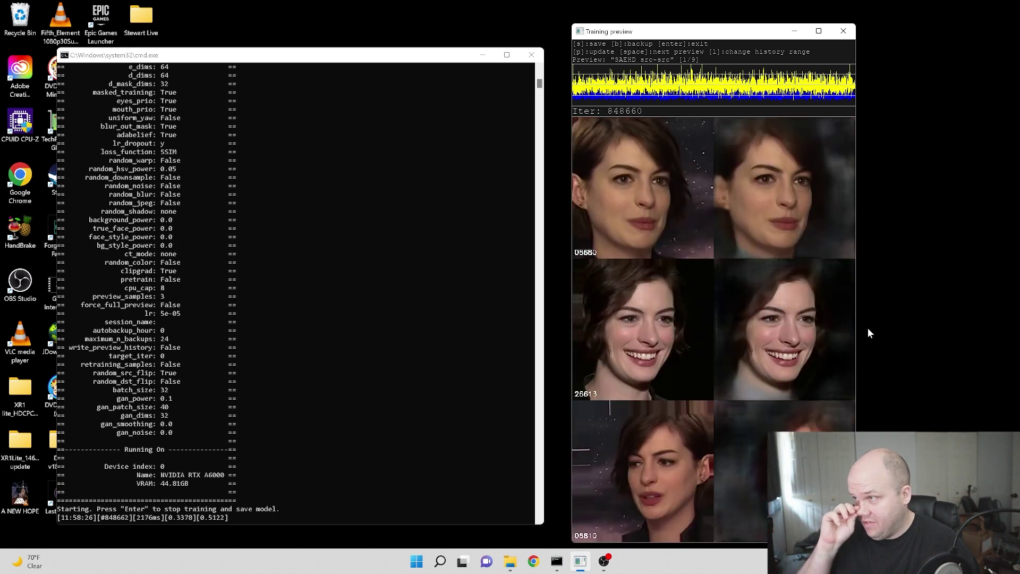
key("p")
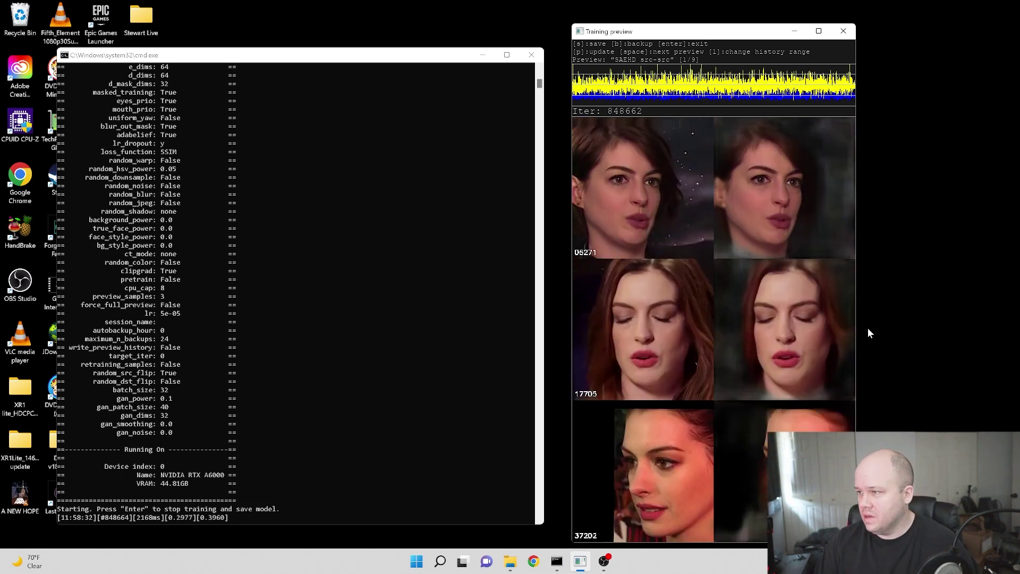
key("p")
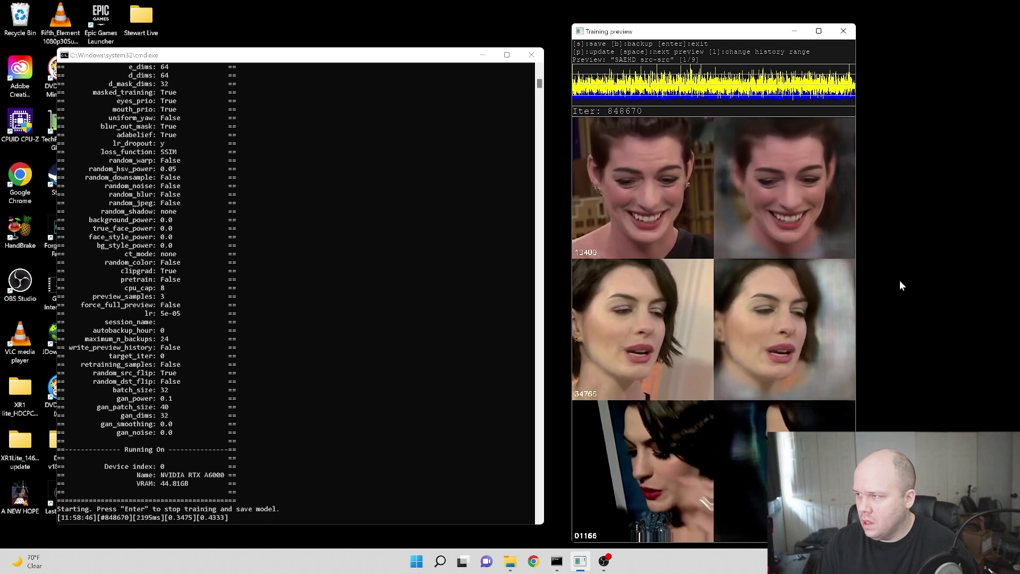
Step: Switch to the SAEHD pred preview and refresh it repeatedly to examine predicted swaps across varied faces, angles and lighting
key("space")
key("space")
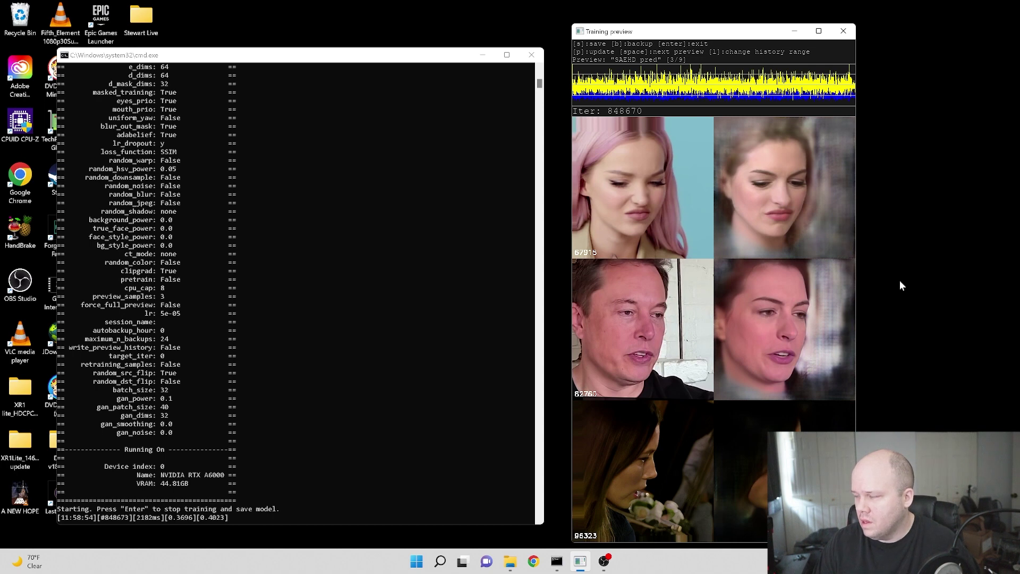
key("p")
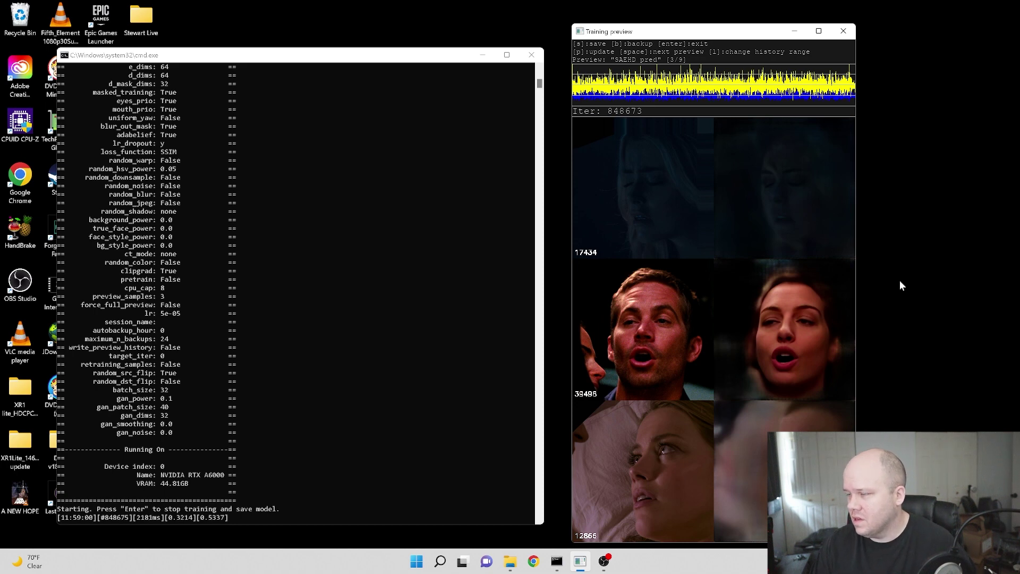
key("p")
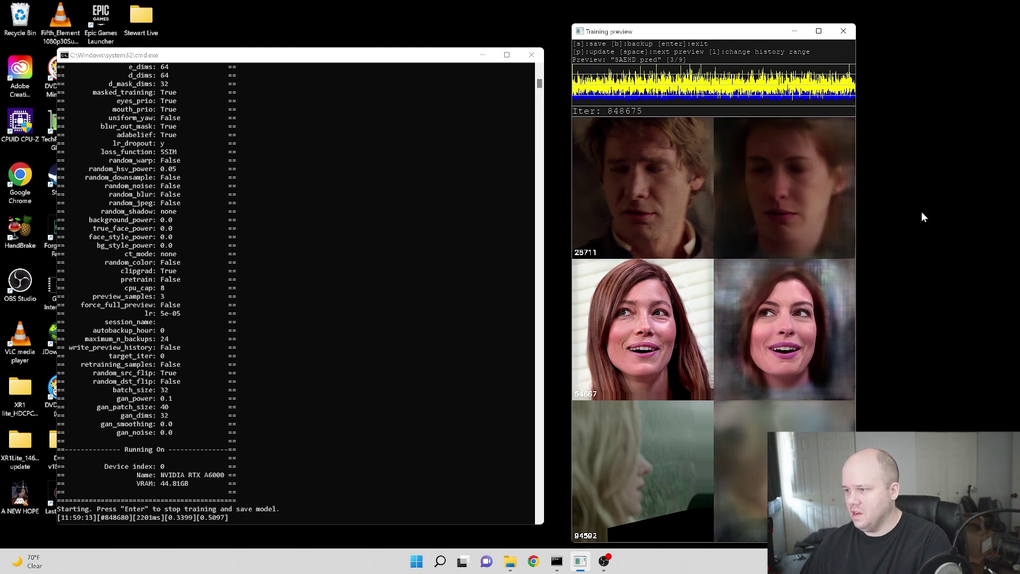
key("p")
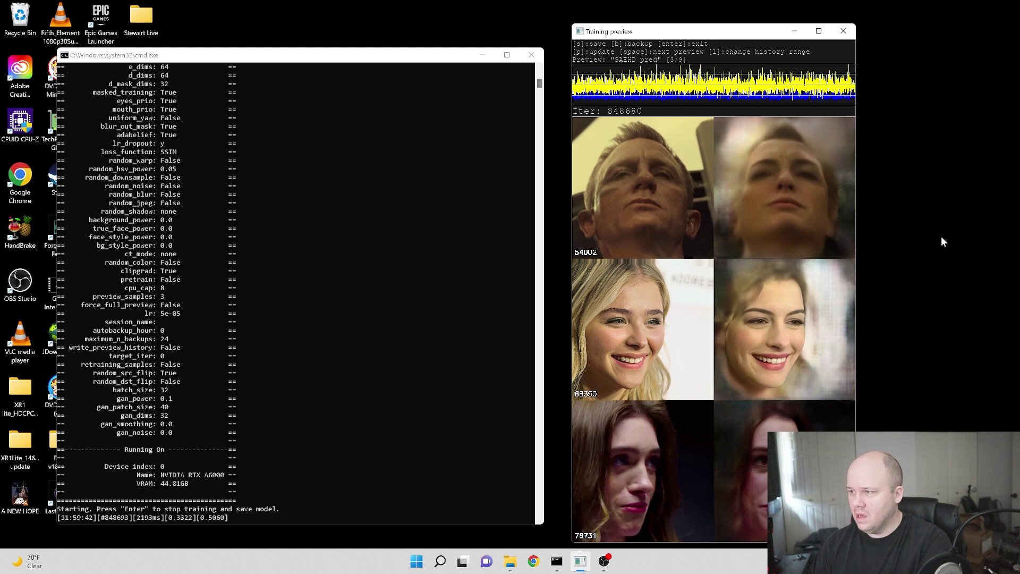
key("p")
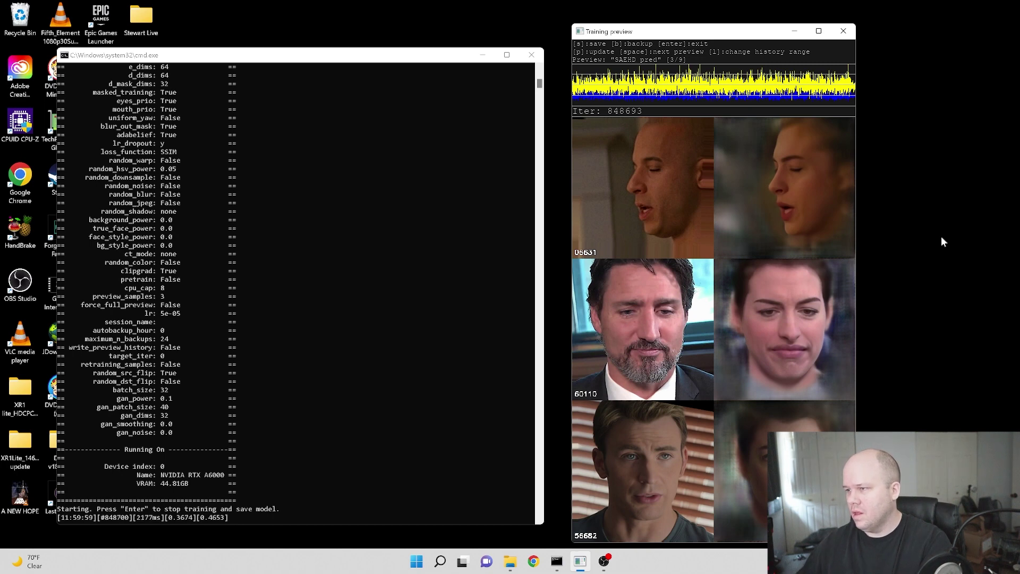
key("p")
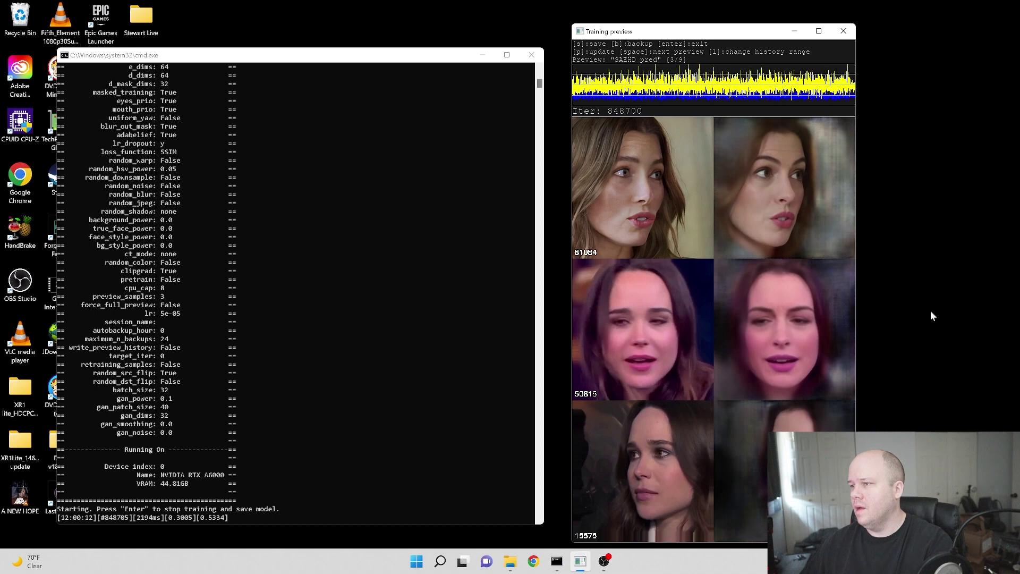
key("p")
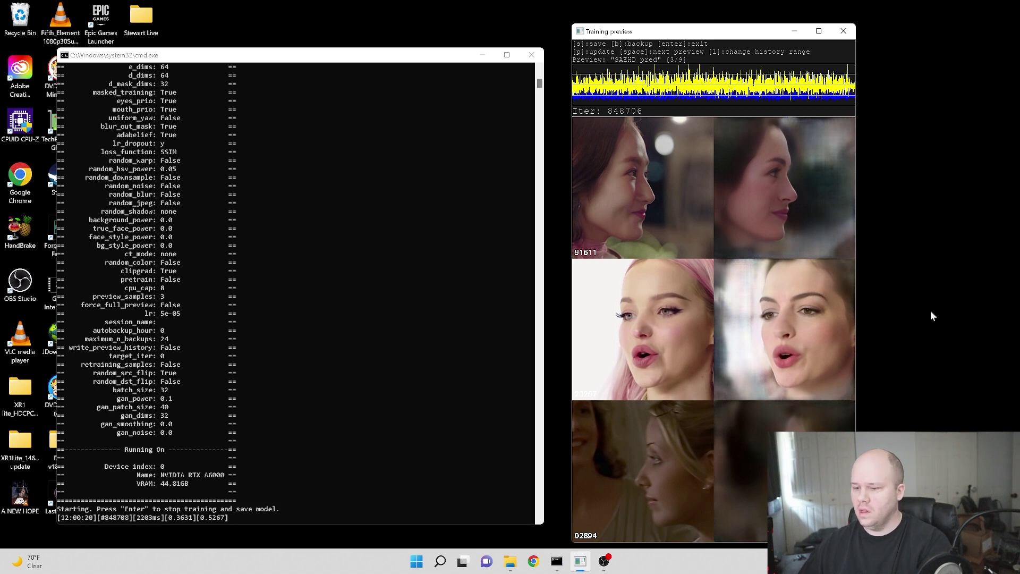
key("p")
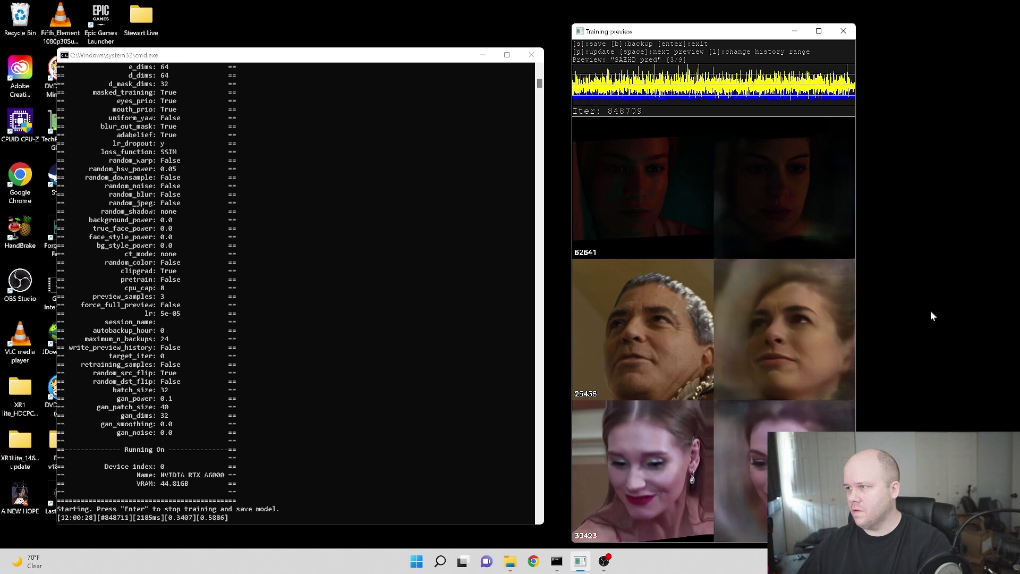
key("p")
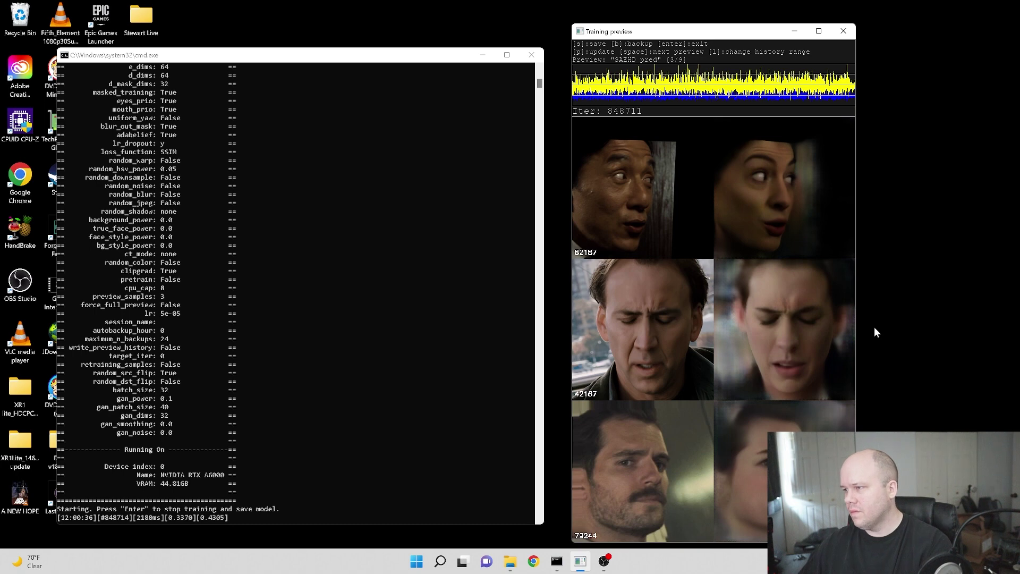
key("p")
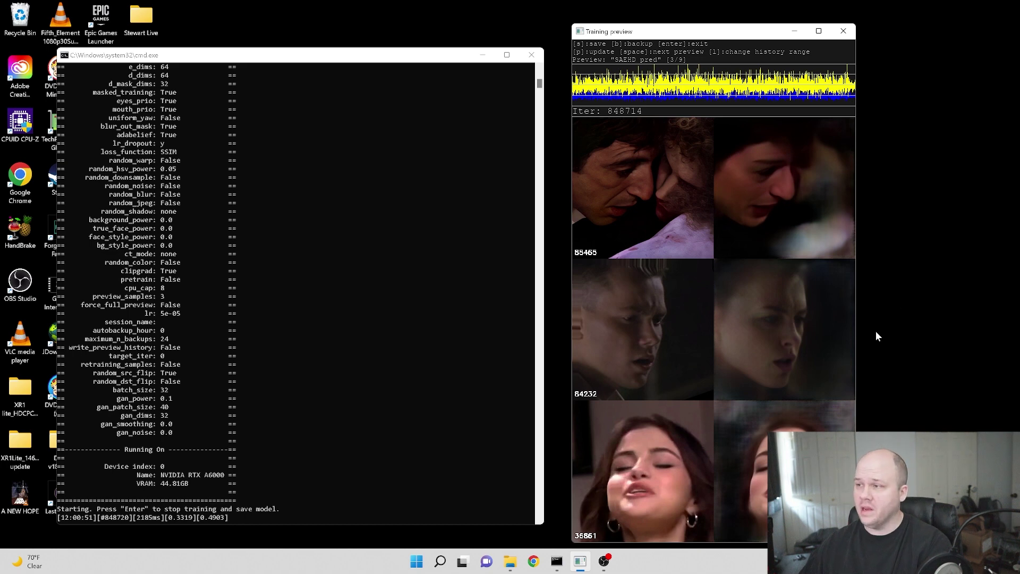
key("p")
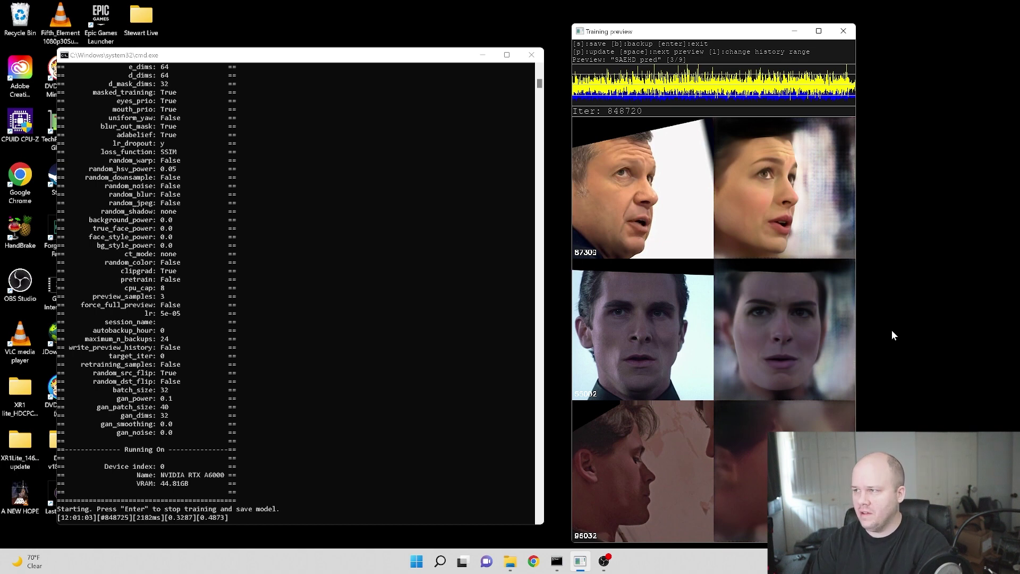
key("p")
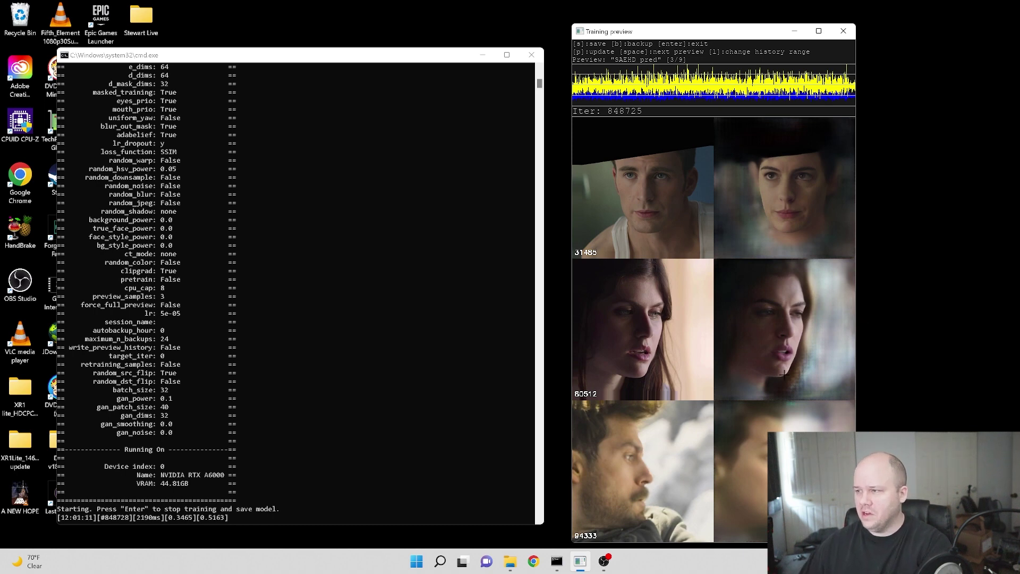
key("p")
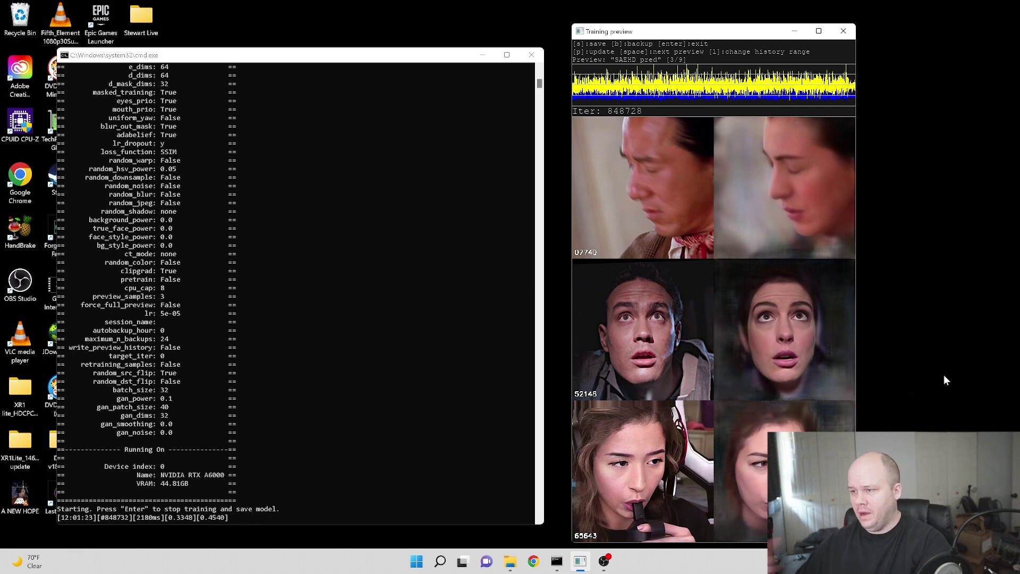
key("p")
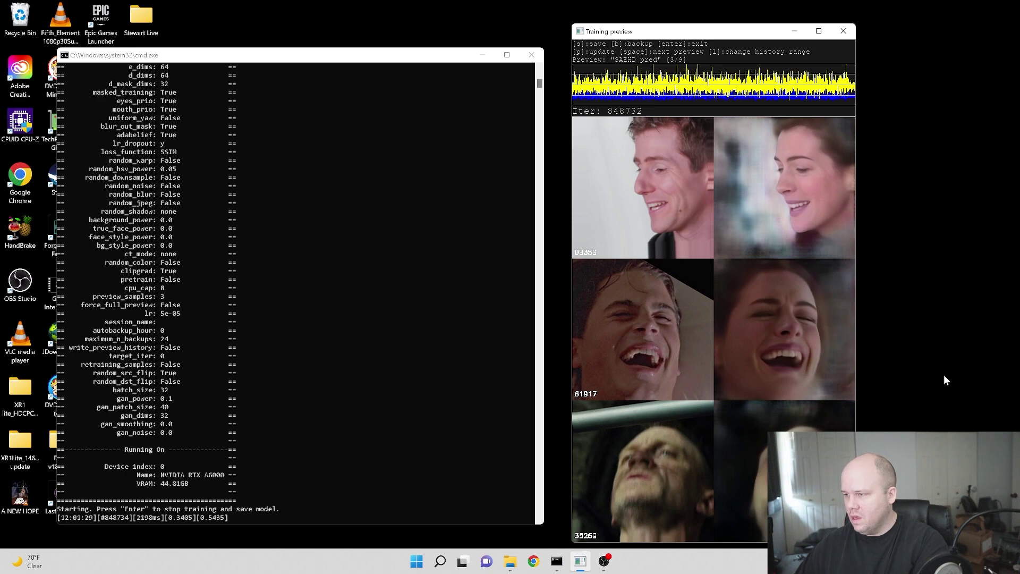
key("p")
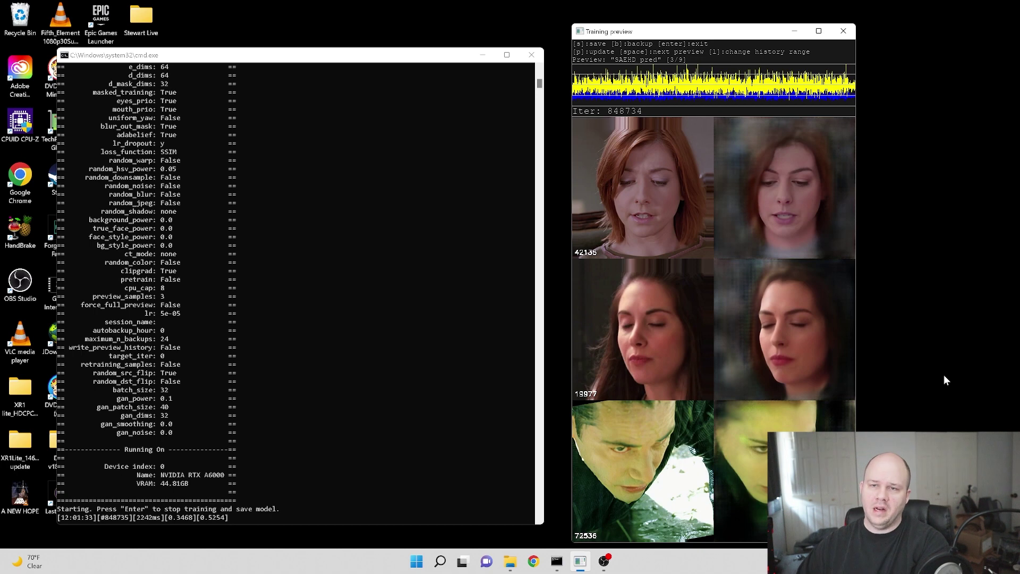
key("p")
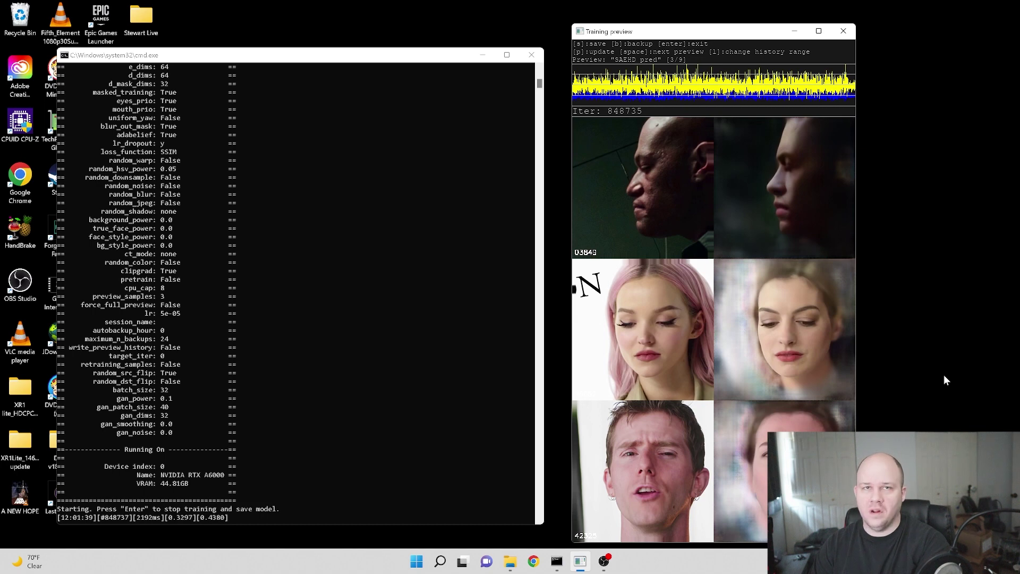
key("p")
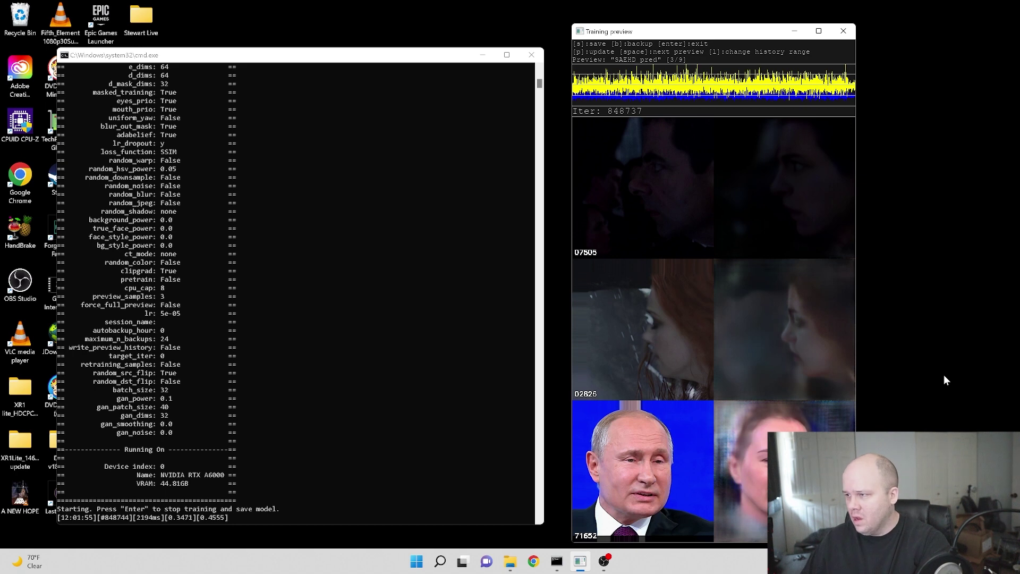
key("p")
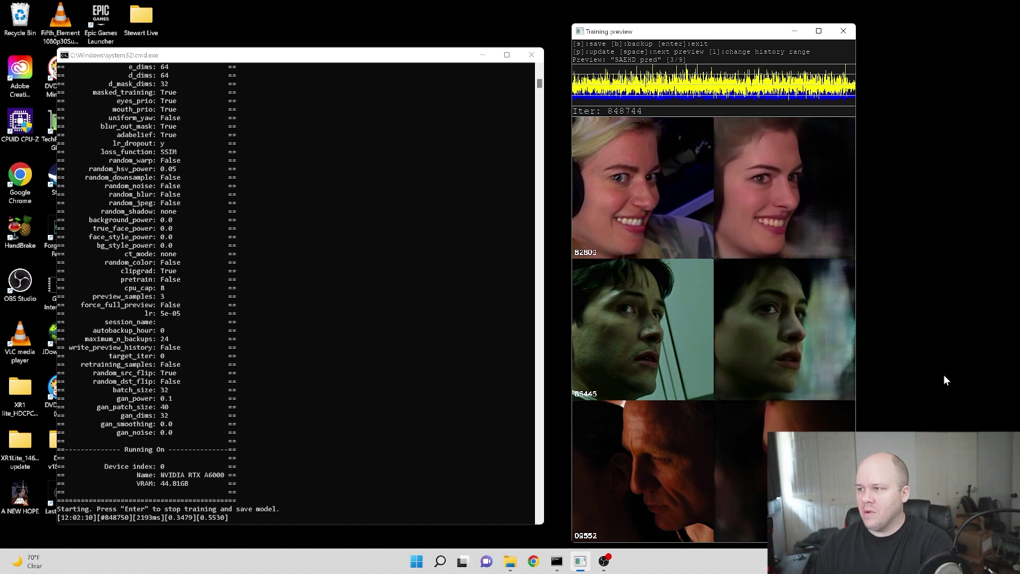
key("p")
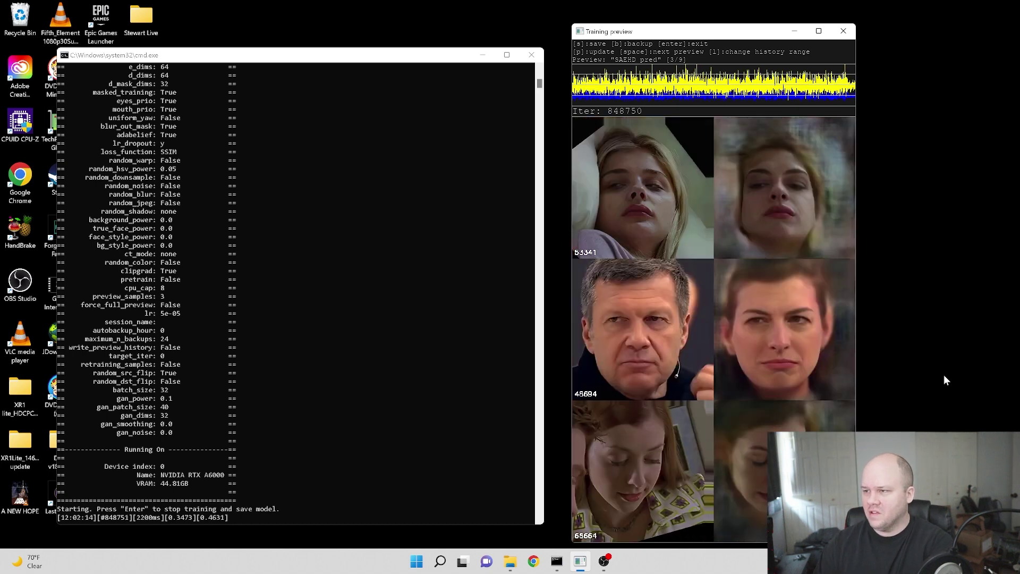
key("p")
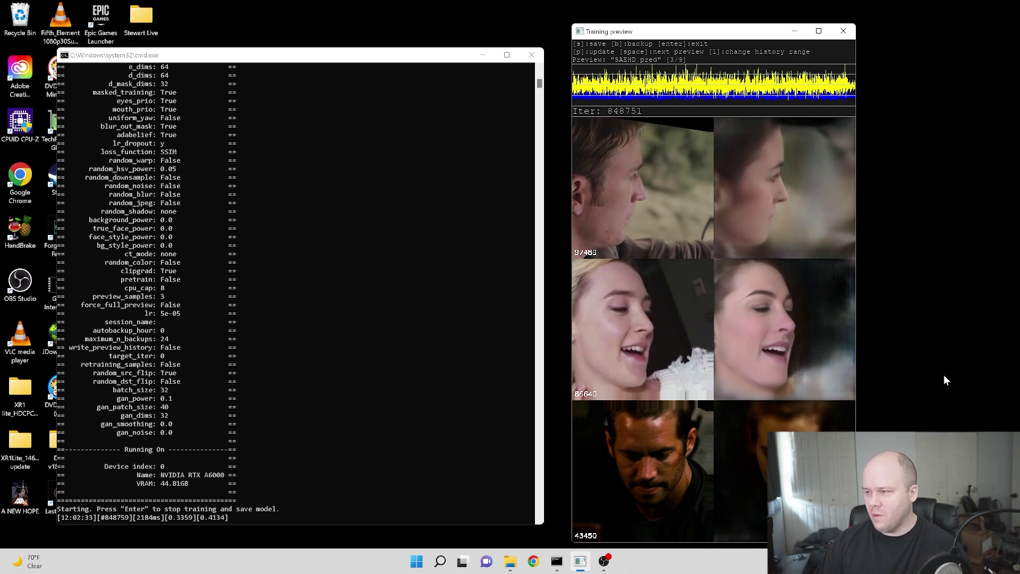
key("p")
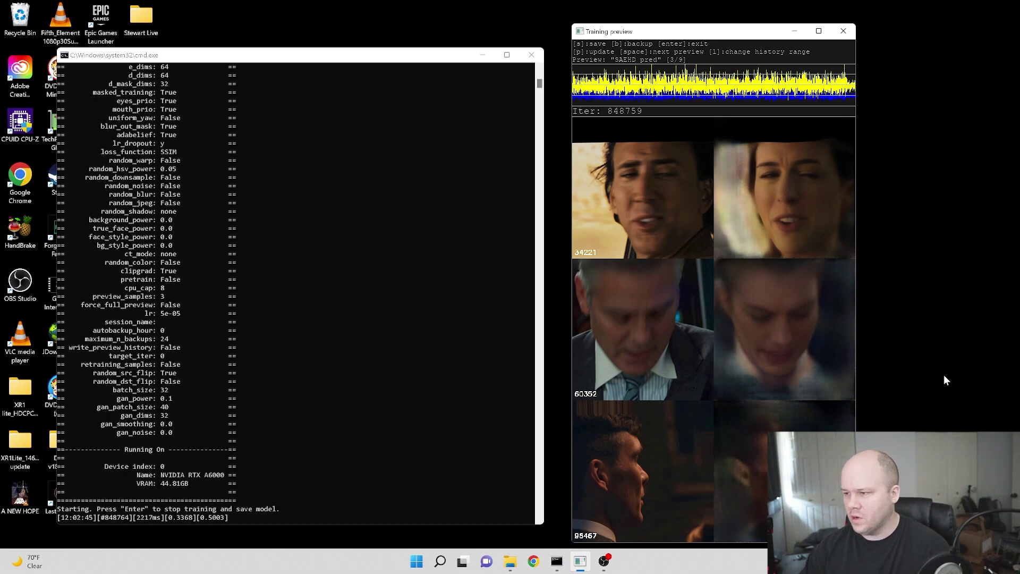
key("p")
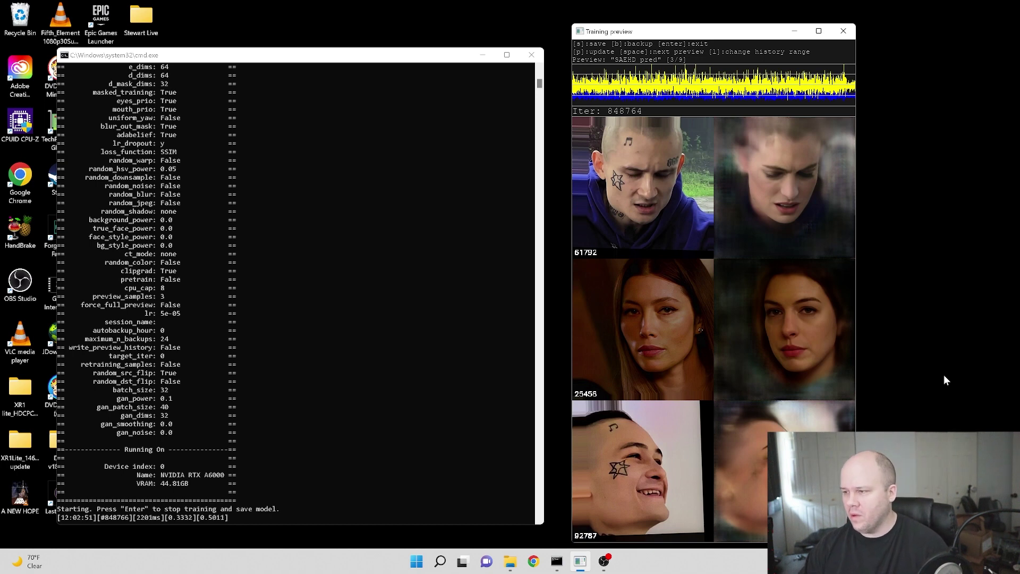
key("p")
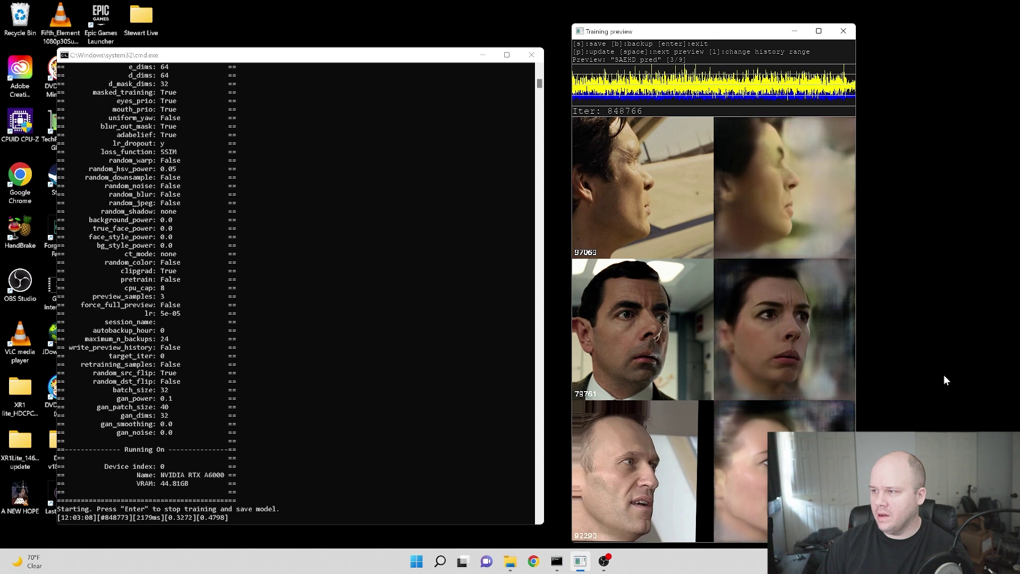
key("p")
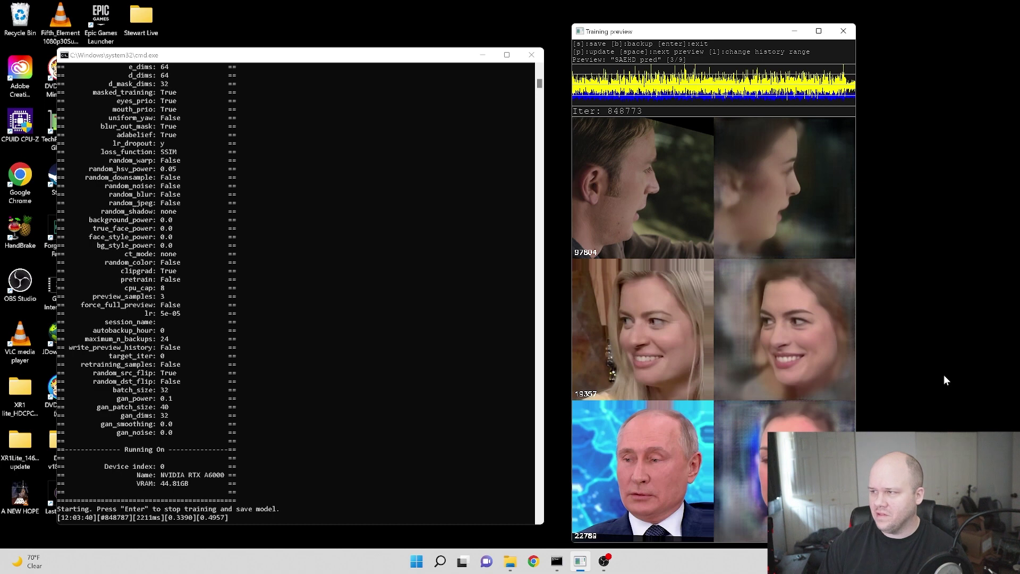
key("p")
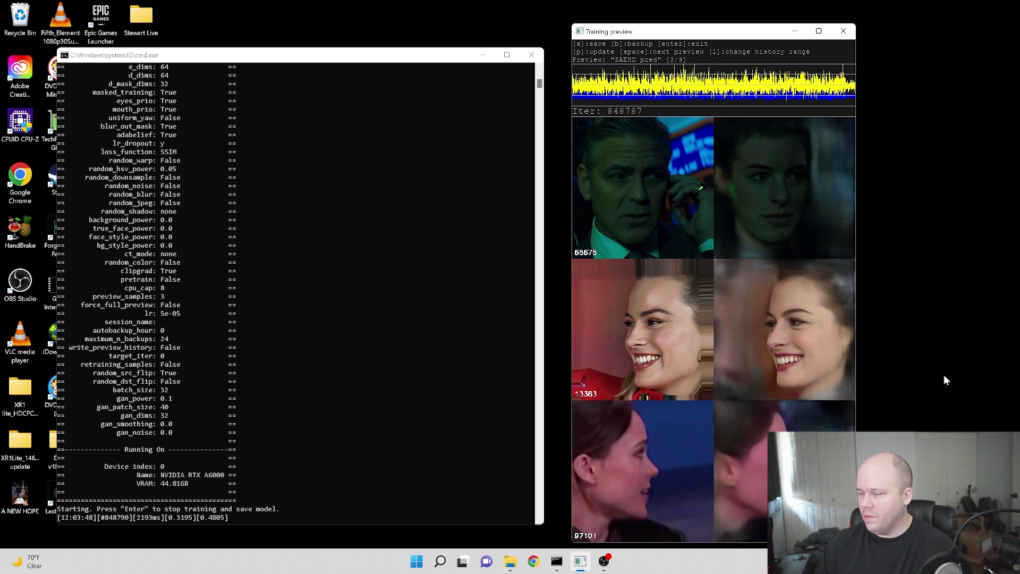
key("p")
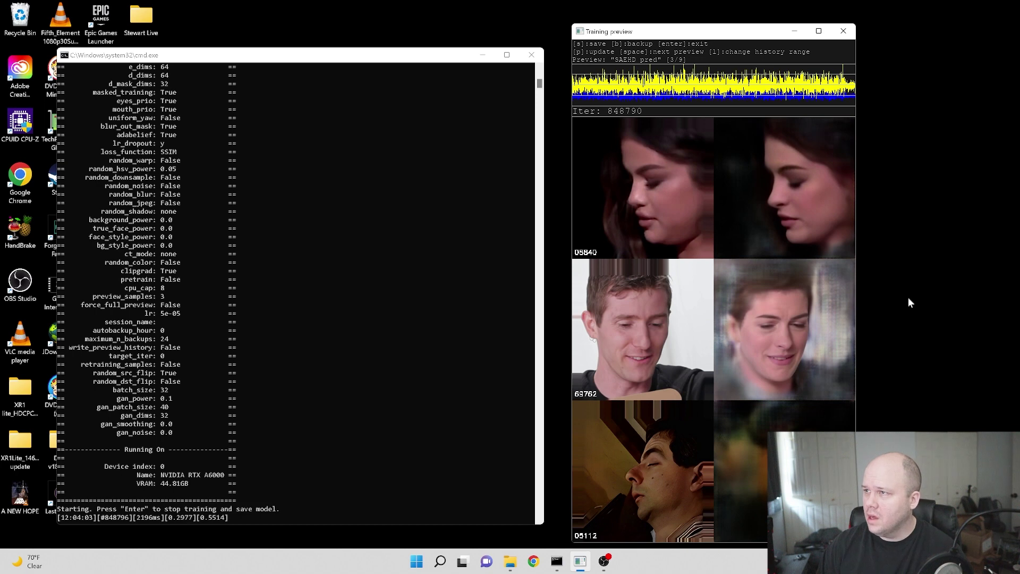
key("p")
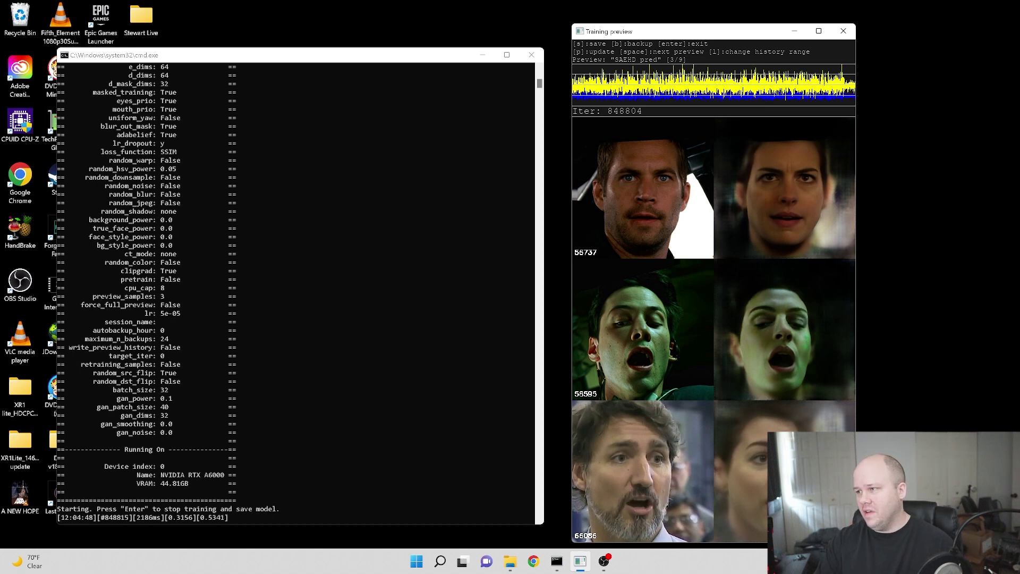
key("p")
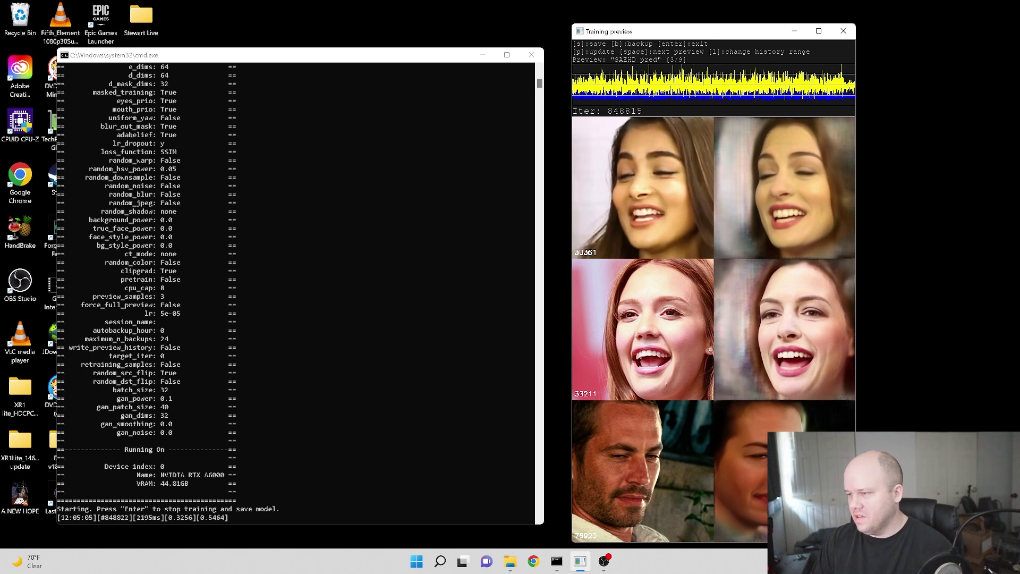
key("p")
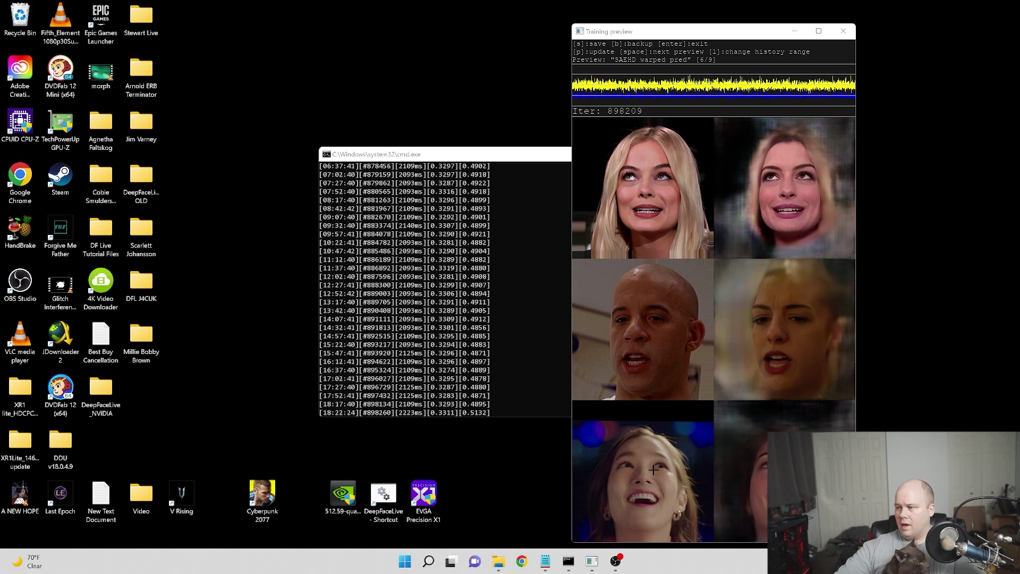
Step: Refresh the SAEHD warped pred preview with new sample sets to examine the predicted swaps
left_click(669, 462)
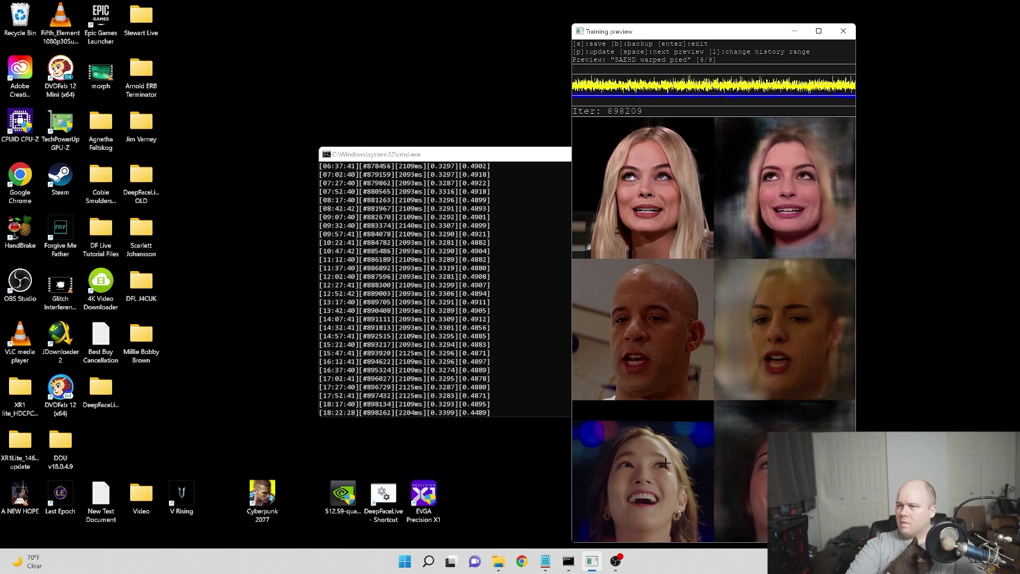
key("p")
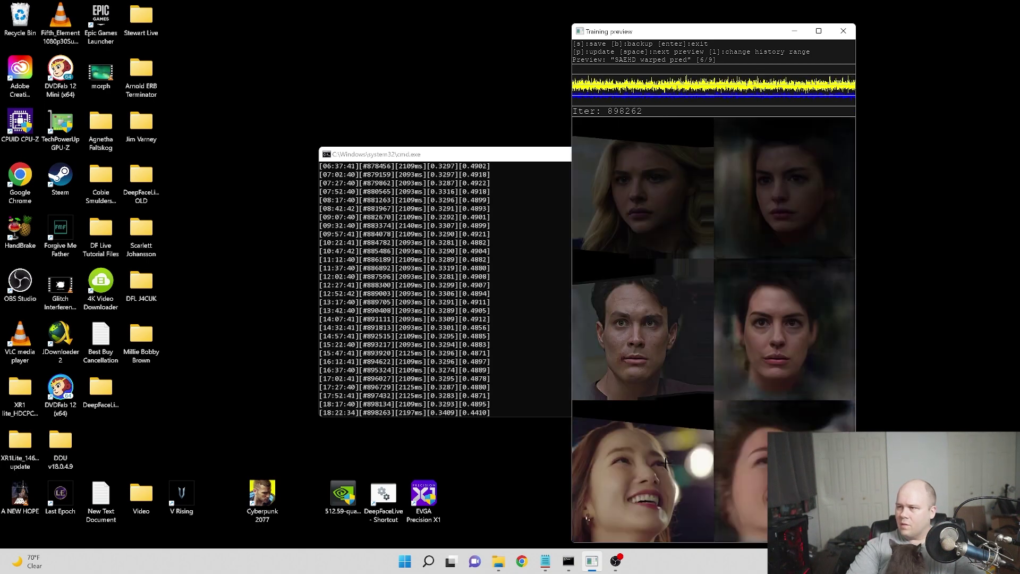
key("p")
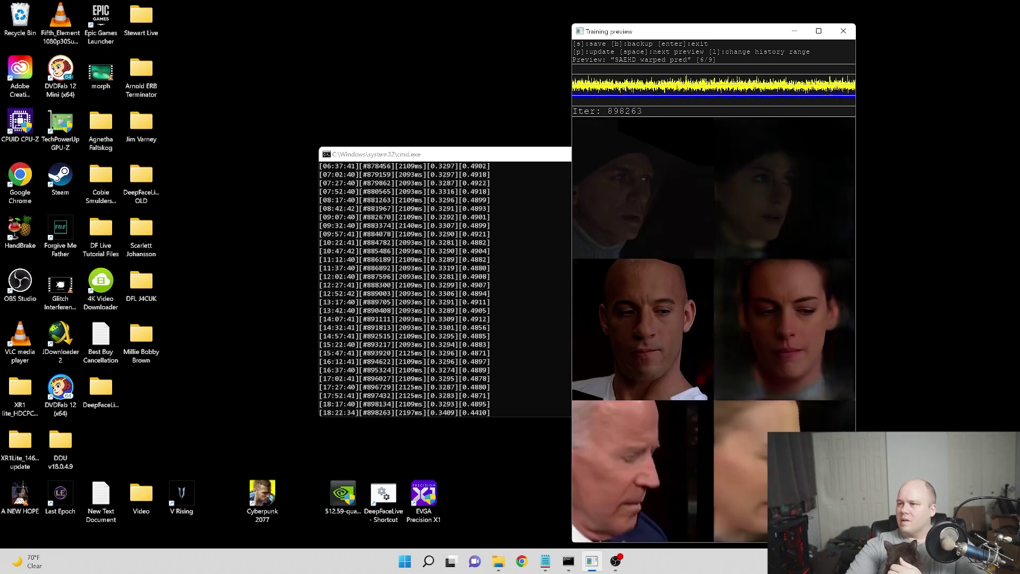
Step: Advance to the SAEHD masked pred preview and load new sample sets to examine the masked face swaps
key("space")
key("space")
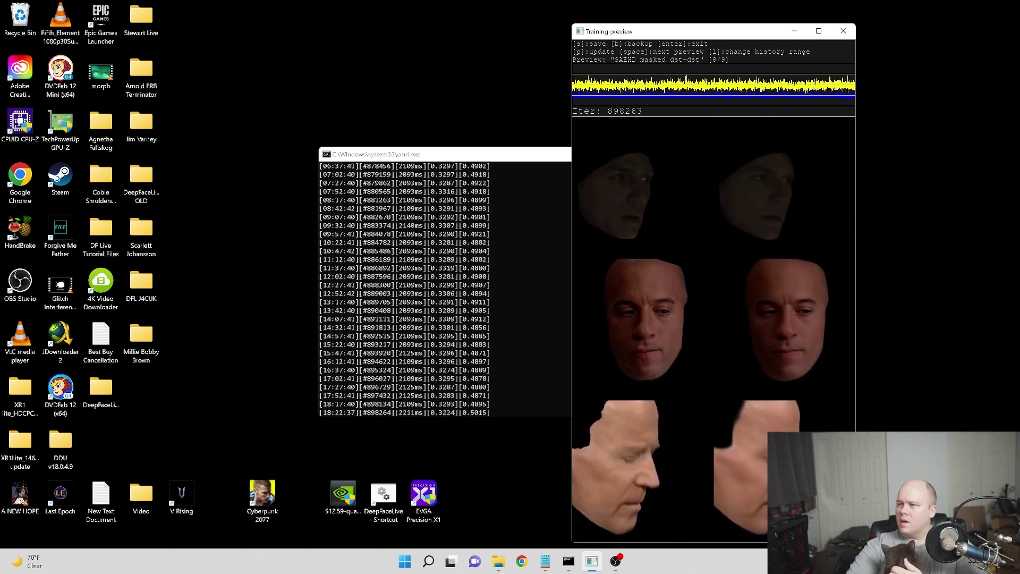
key("space")
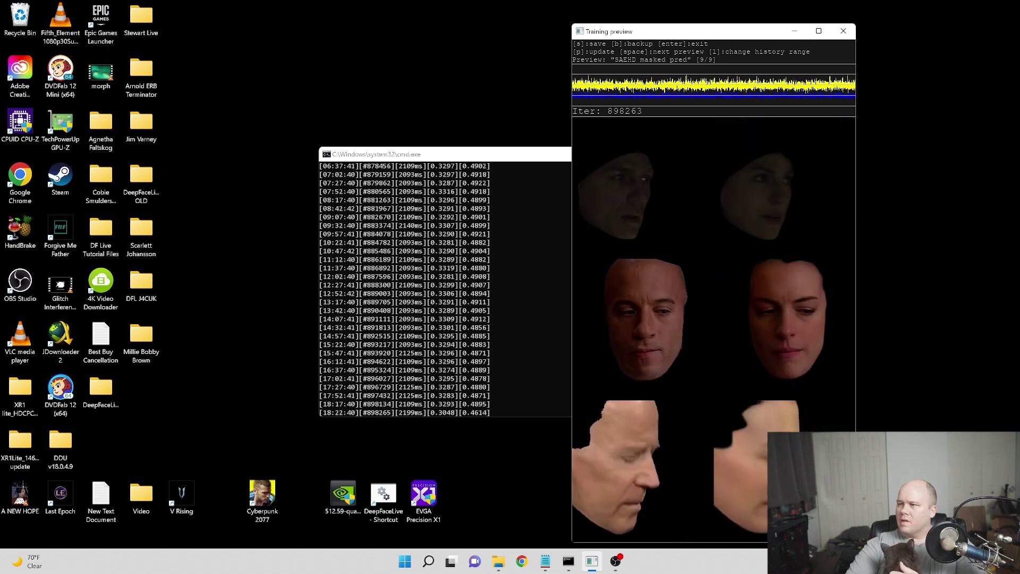
key("p")
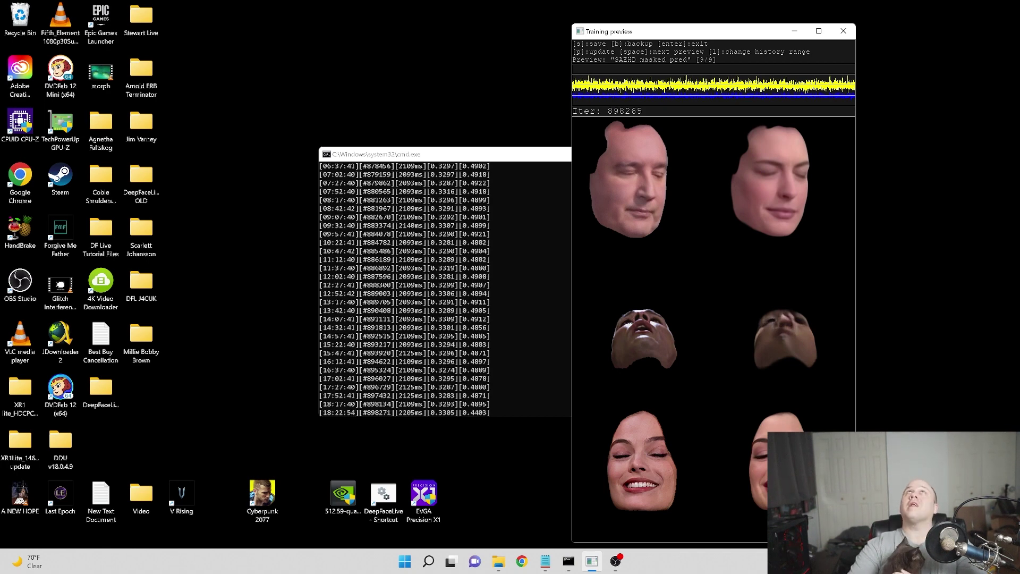
key("p")
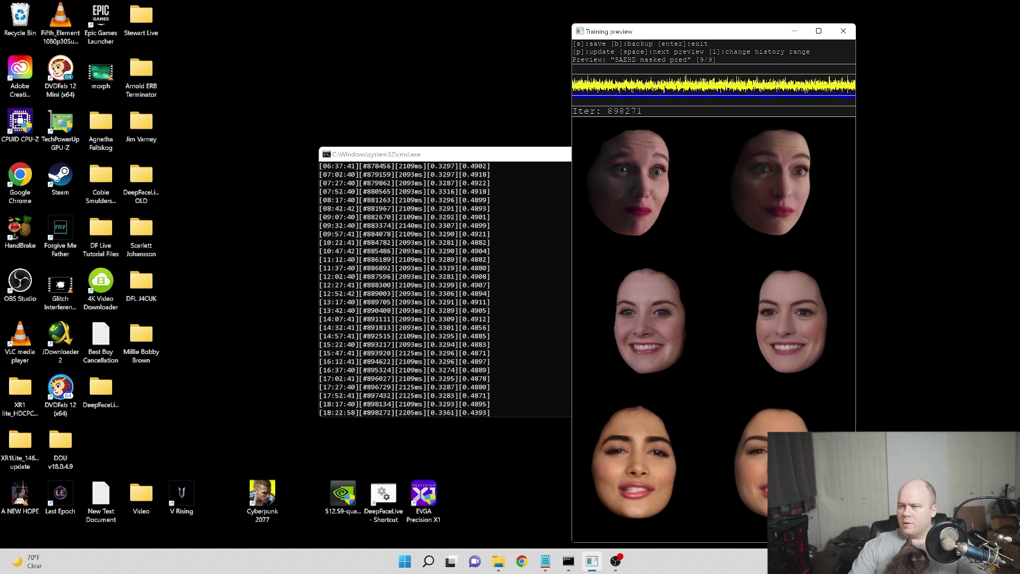
Step: Save the SAEHD model, exit the training and close the trainer console
key("s")
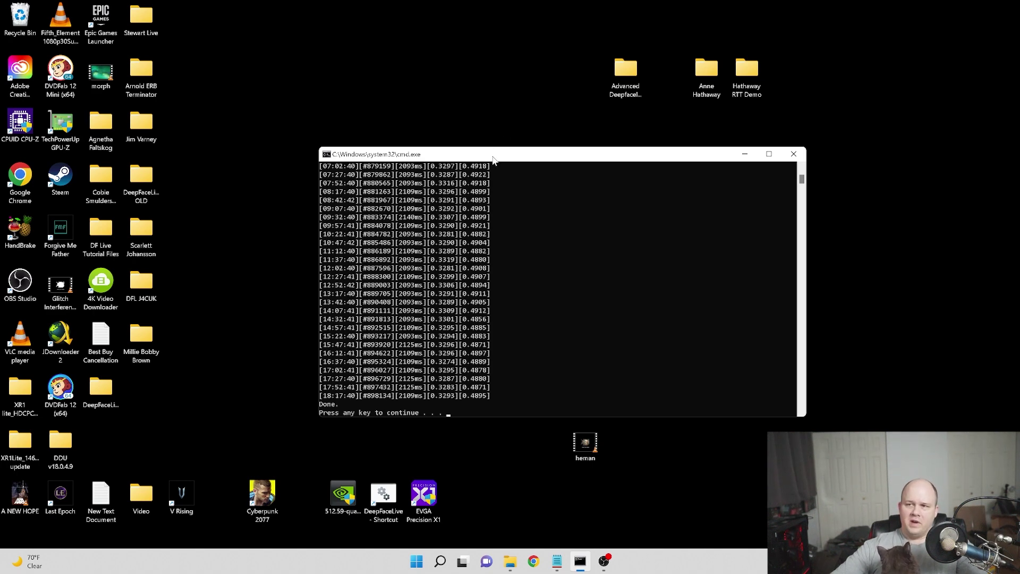
key("Return")
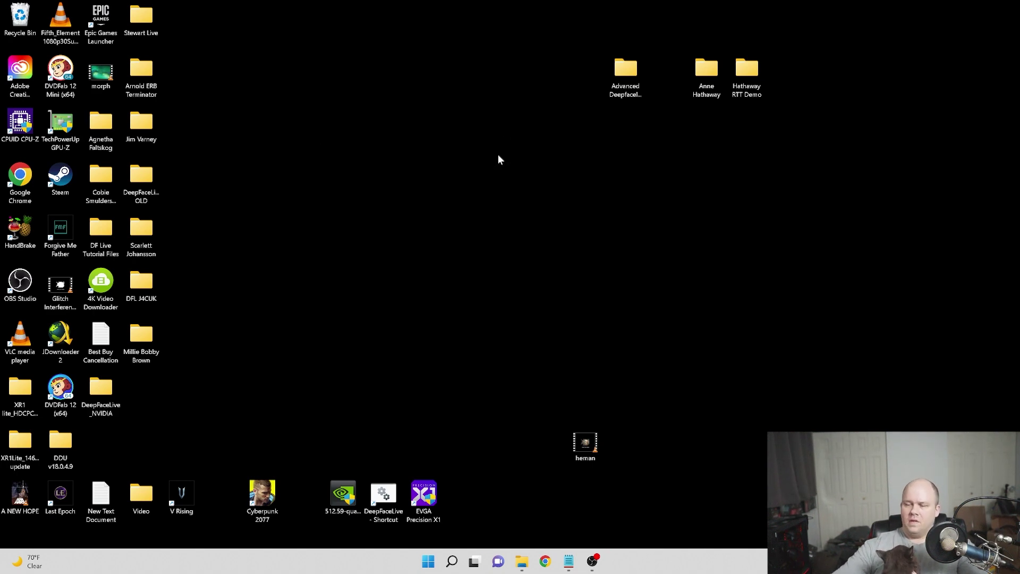
Step: Bring up the Anne Hathaway folder and run the "6) export SAEHD as dfm" batch file
mouse_move(522, 561)
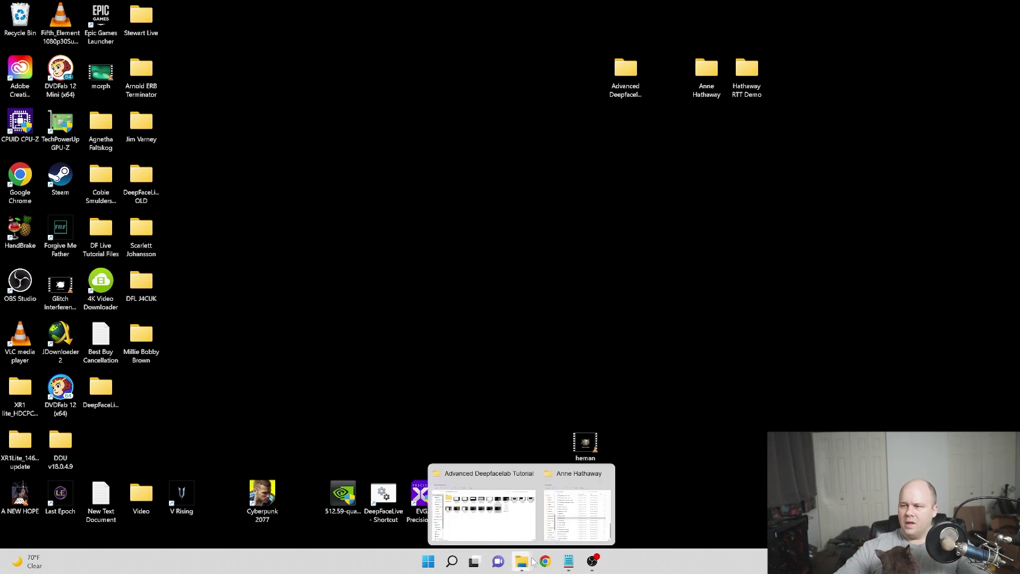
left_click(562, 528)
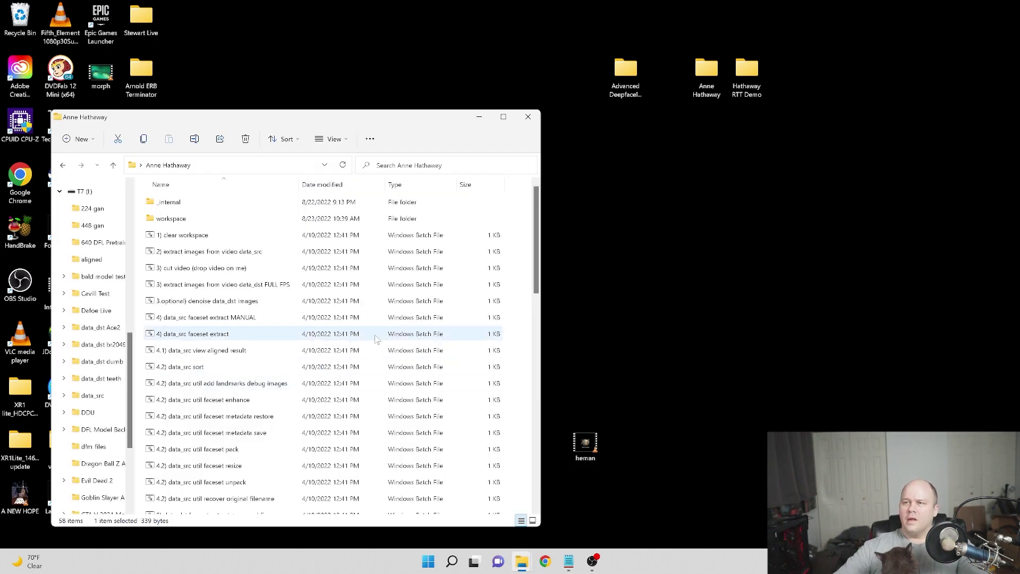
left_click_drag(431, 123, 484, 5)
scroll(382, 239, "down", 13)
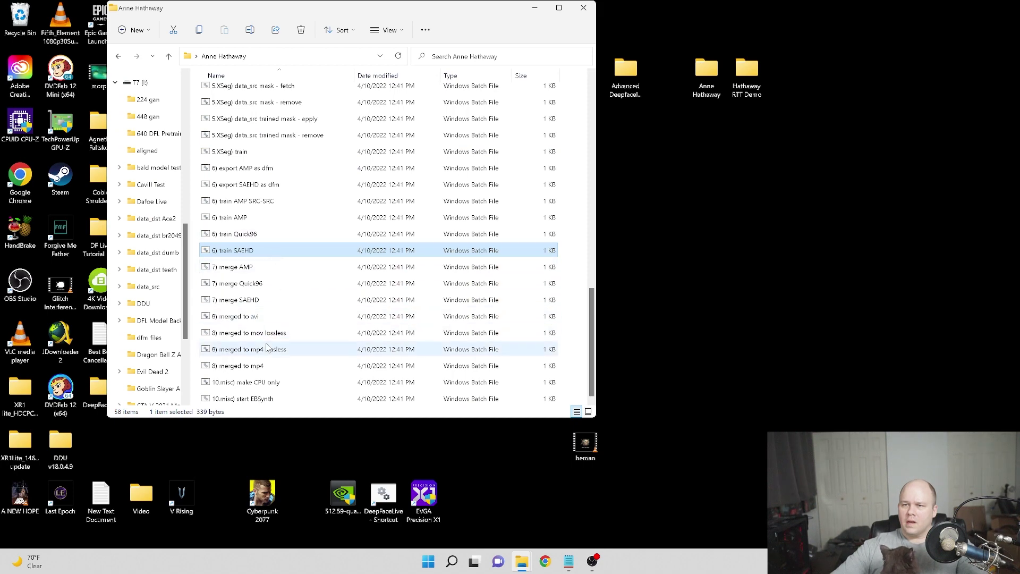
scroll(270, 297, "up", 2)
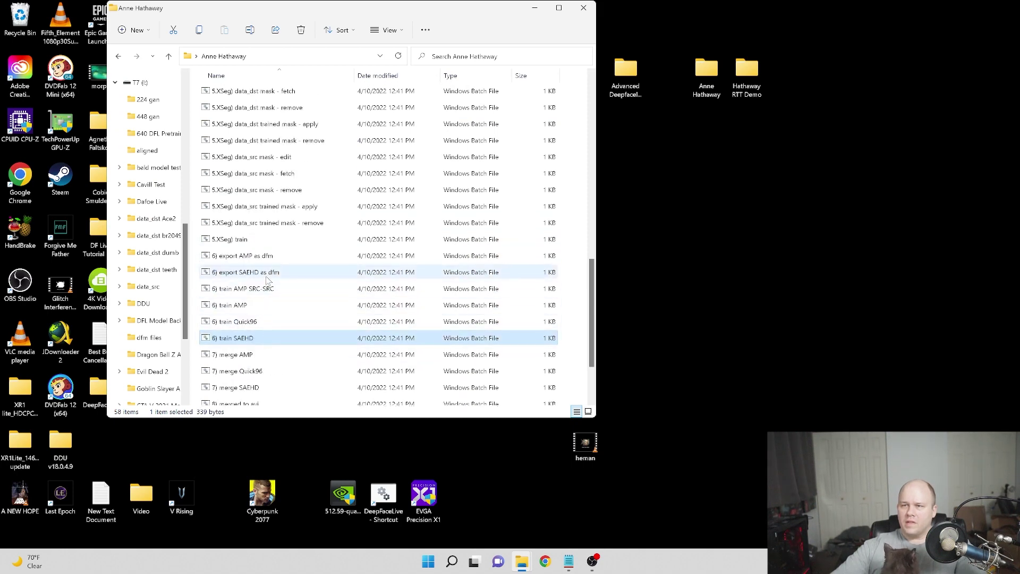
left_click(267, 278)
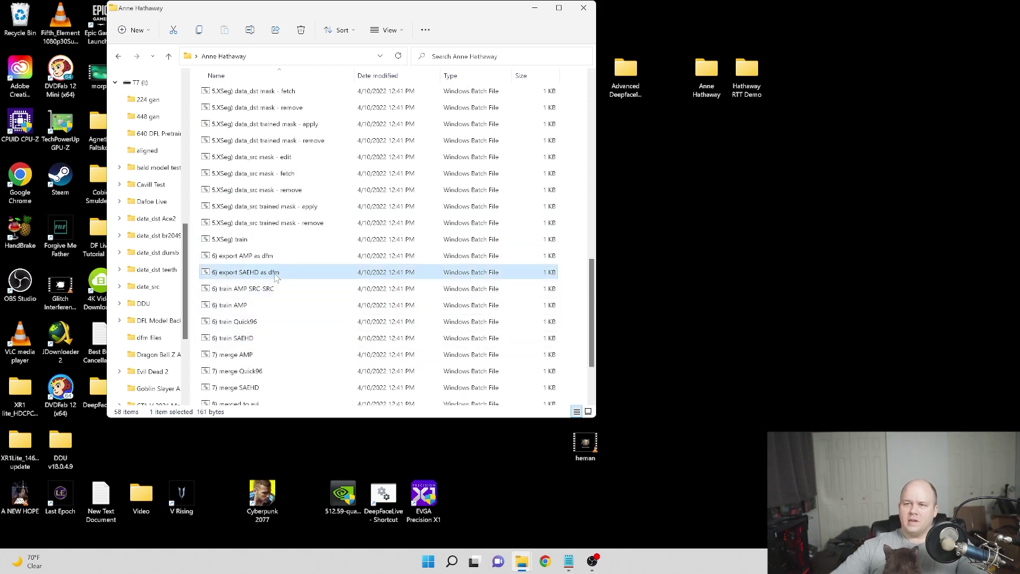
double_click(275, 276)
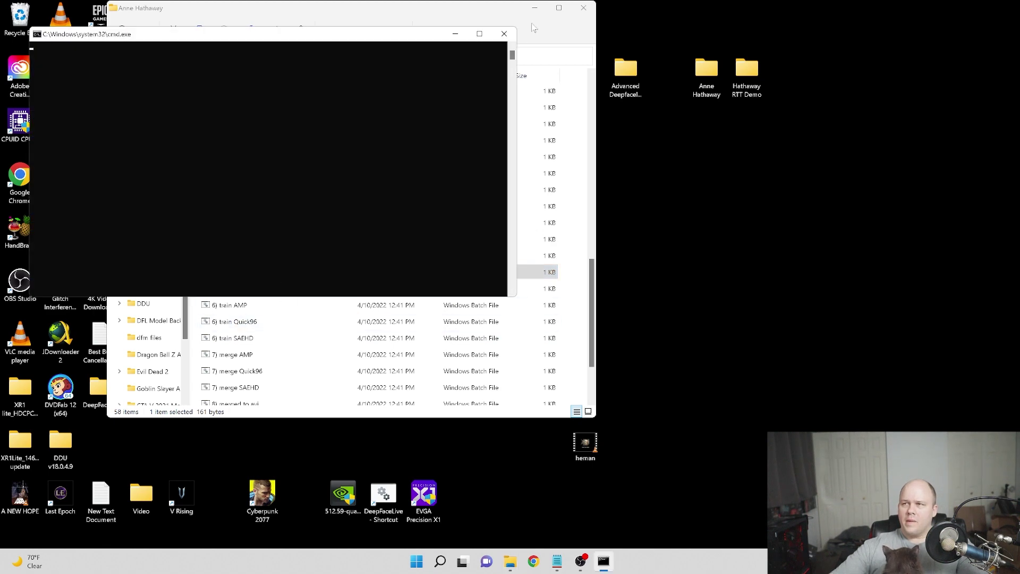
Step: Export the latest saved model "new" as a DFM file with the default quantization choice, and close the export console
left_click(535, 7)
left_click_drag(422, 35, 604, 181)
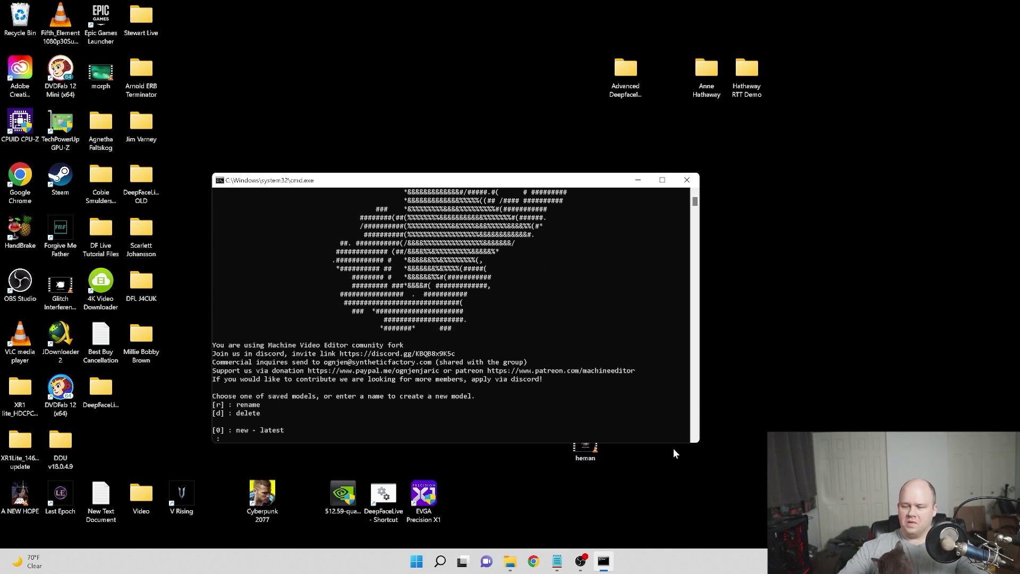
key("Return")
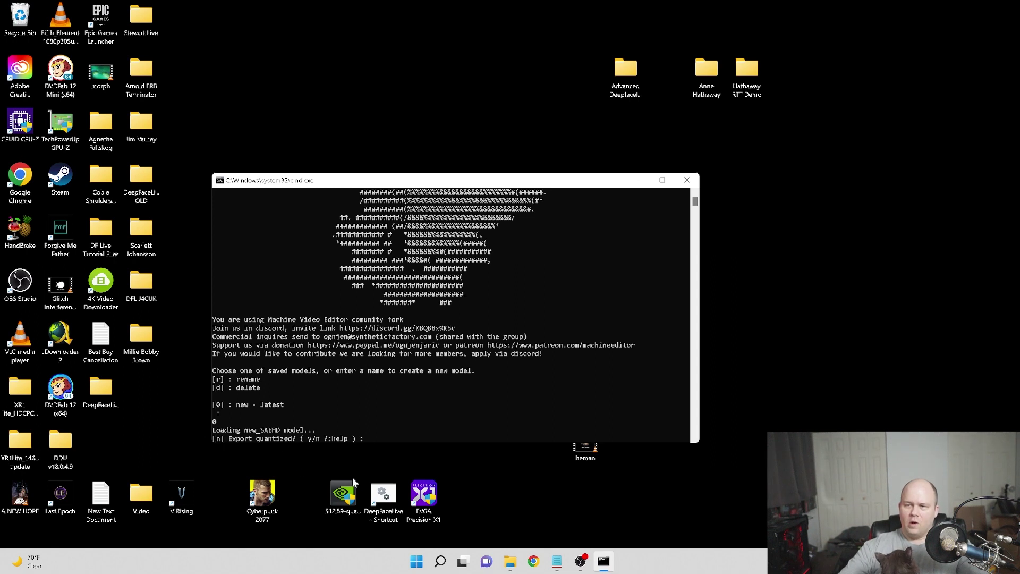
left_click(595, 512)
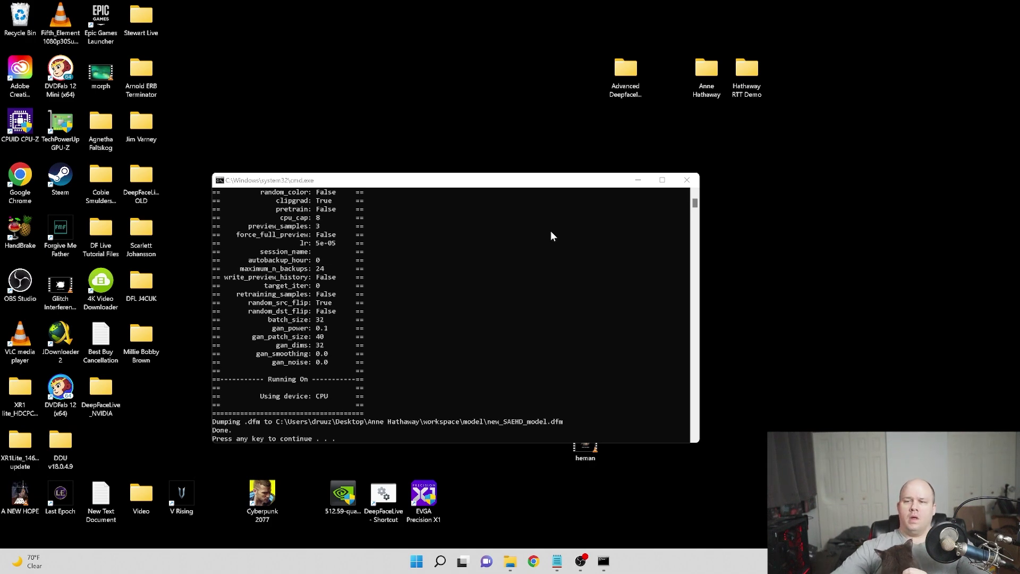
left_click_drag(517, 180, 531, 182)
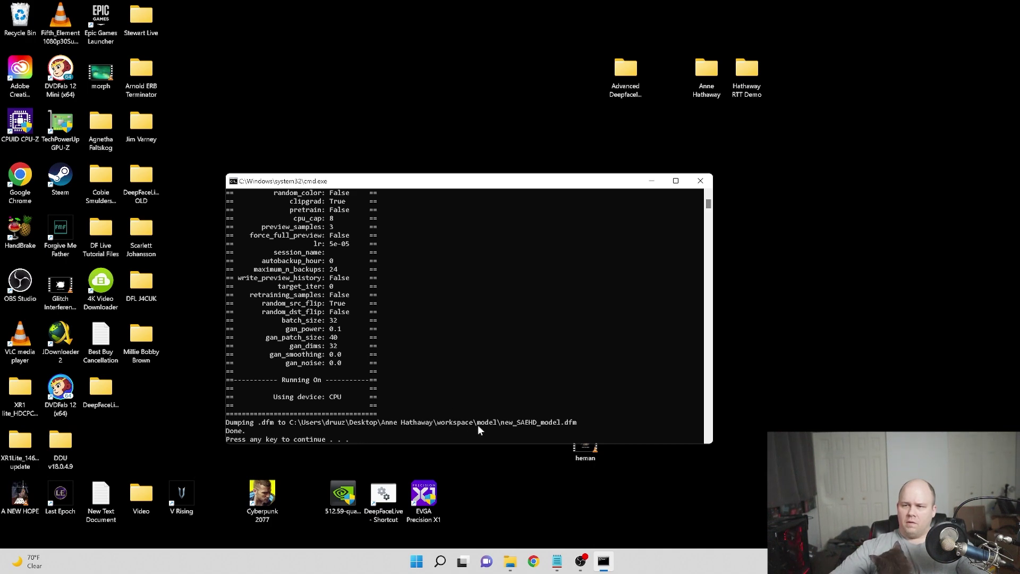
key("Return")
Step: Open the model folder inside the Anne Hathaway workspace folder
mouse_move(510, 561)
left_click(483, 506)
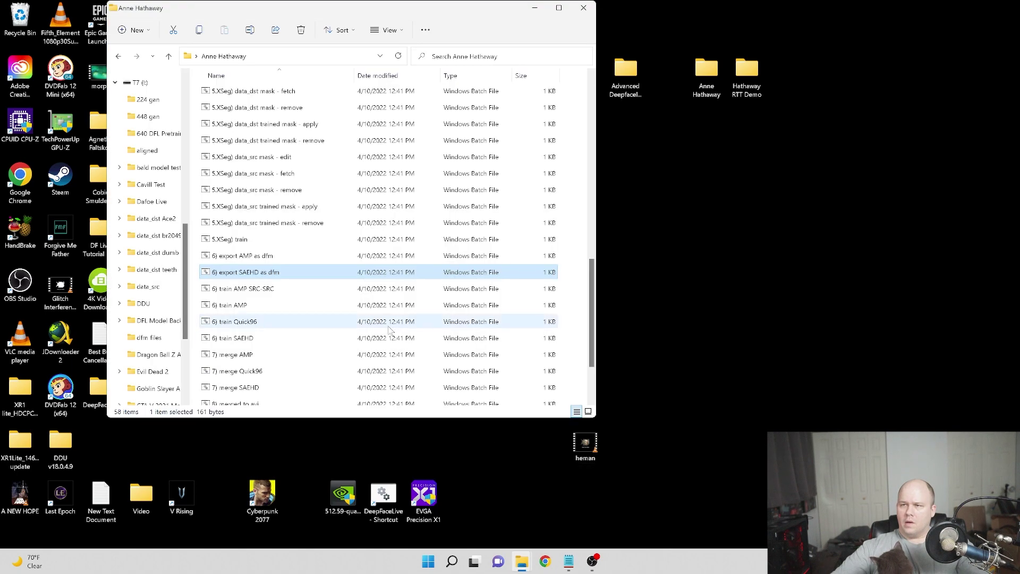
scroll(345, 297, "up", 10)
double_click(319, 108)
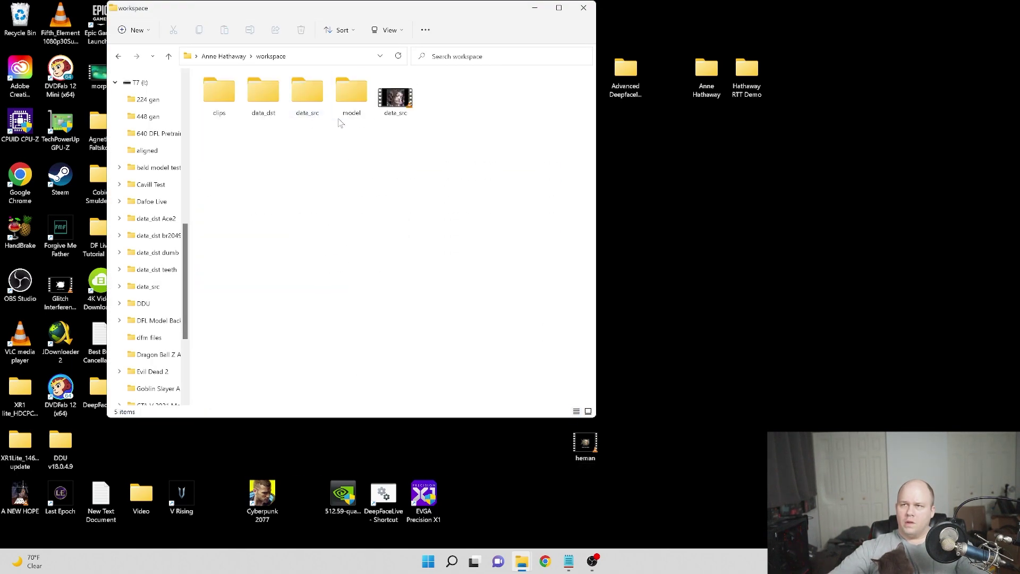
double_click(350, 101)
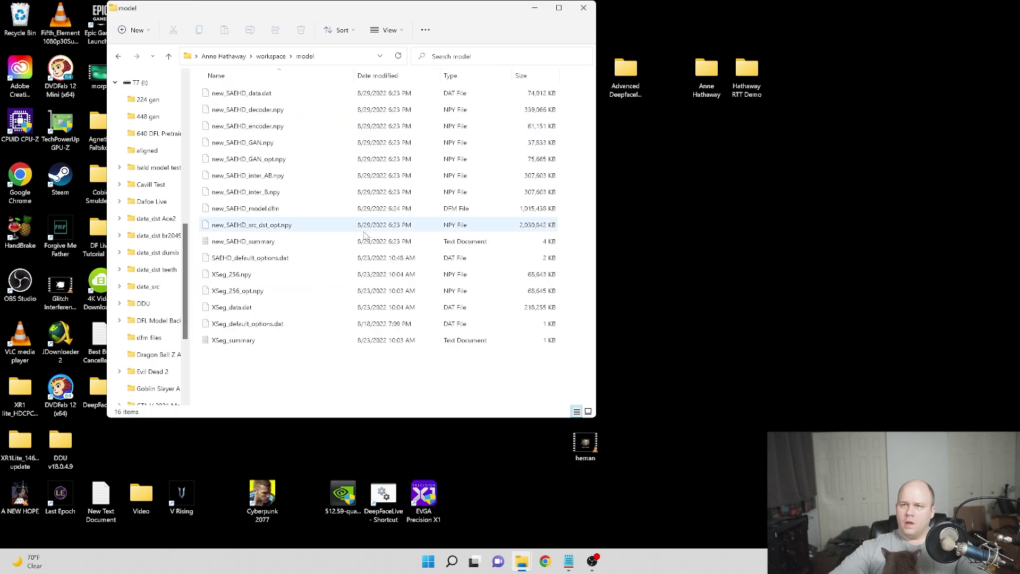
Step: Rename the exported new_SAEHD_model.dfm file as AnneHathaway320.dfm
left_click(240, 212)
left_click(240, 213)
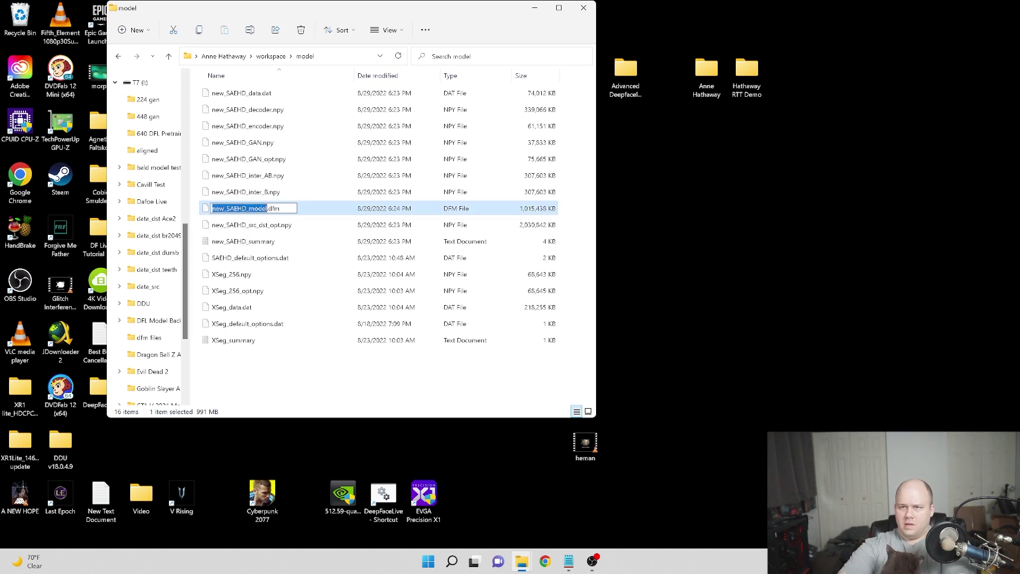
type("AnneHath")
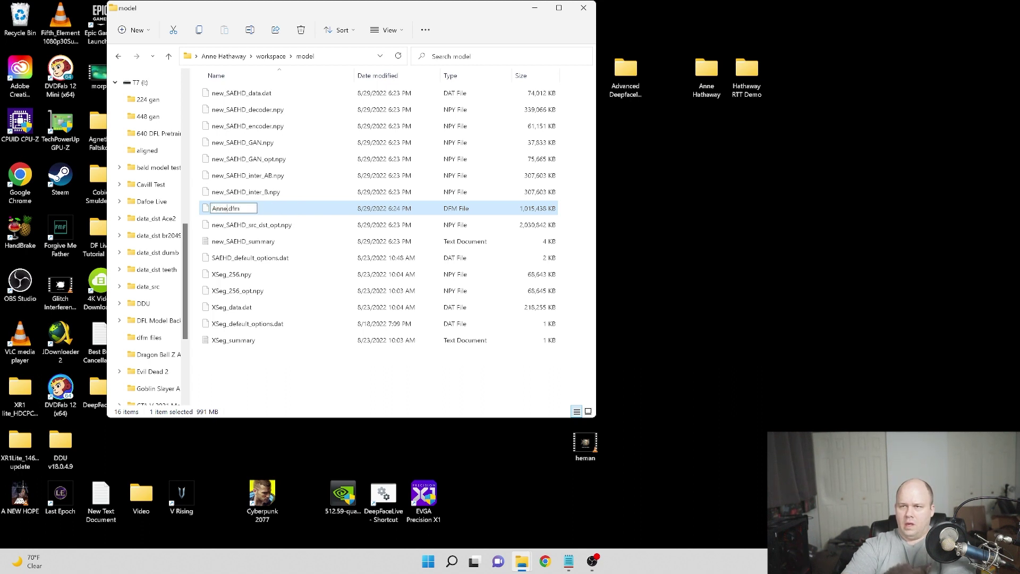
type("a")
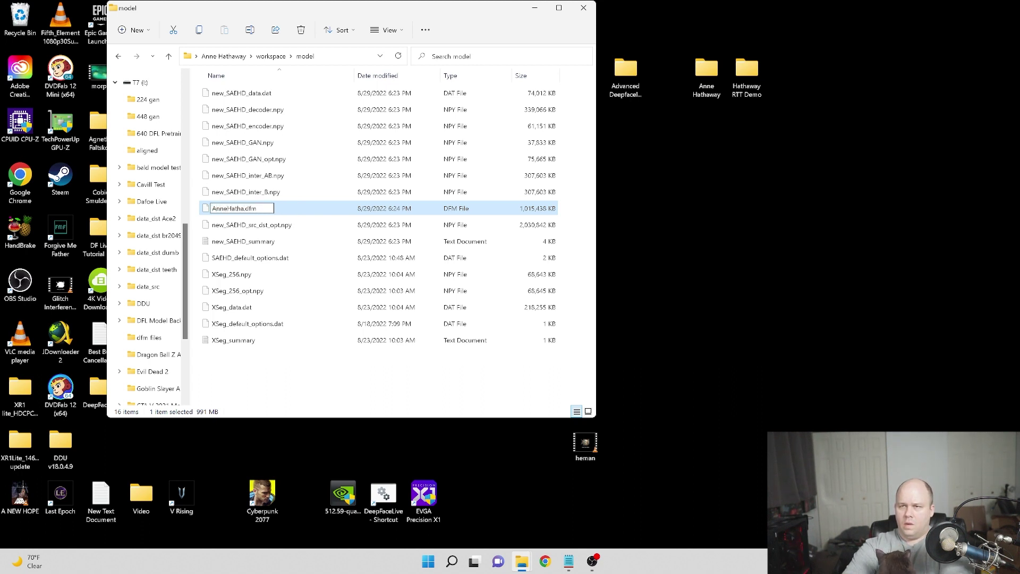
type("way320")
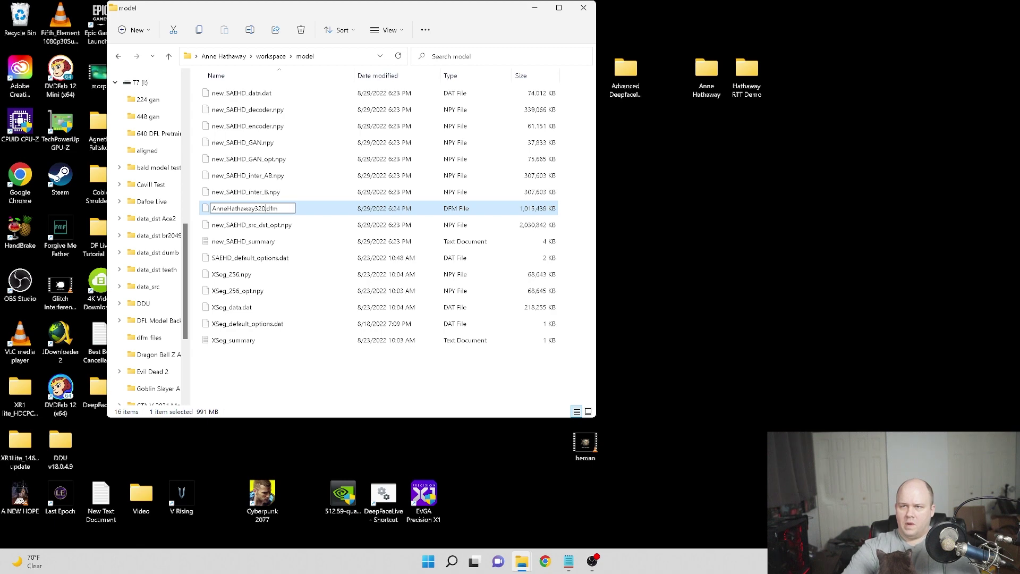
key("Return")
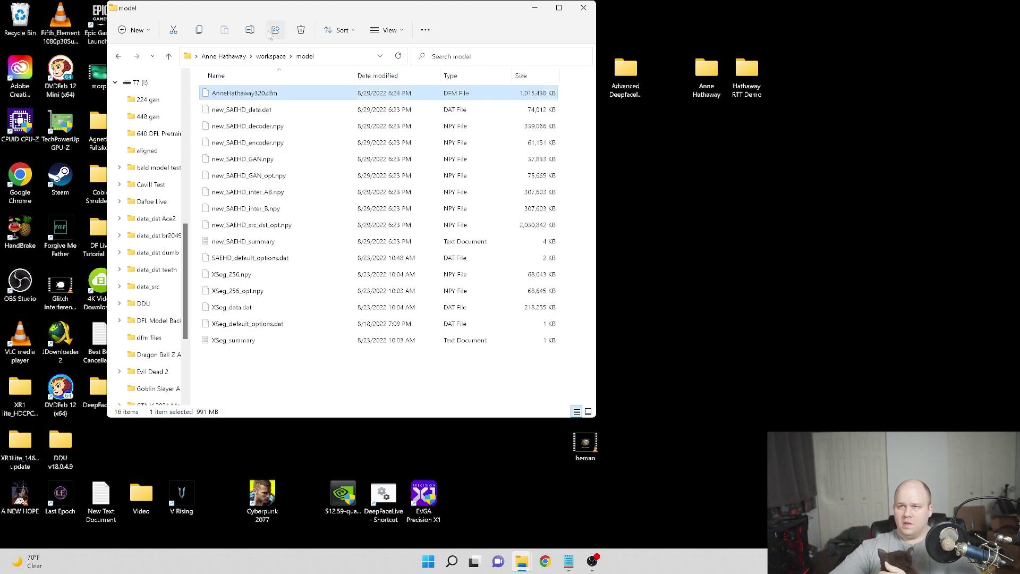
Step: Open the dfm_models folder under DeepFaceLive_NVIDIA's userdata in a separate window, keeping the model folder open
left_click_drag(272, 11, 606, 54)
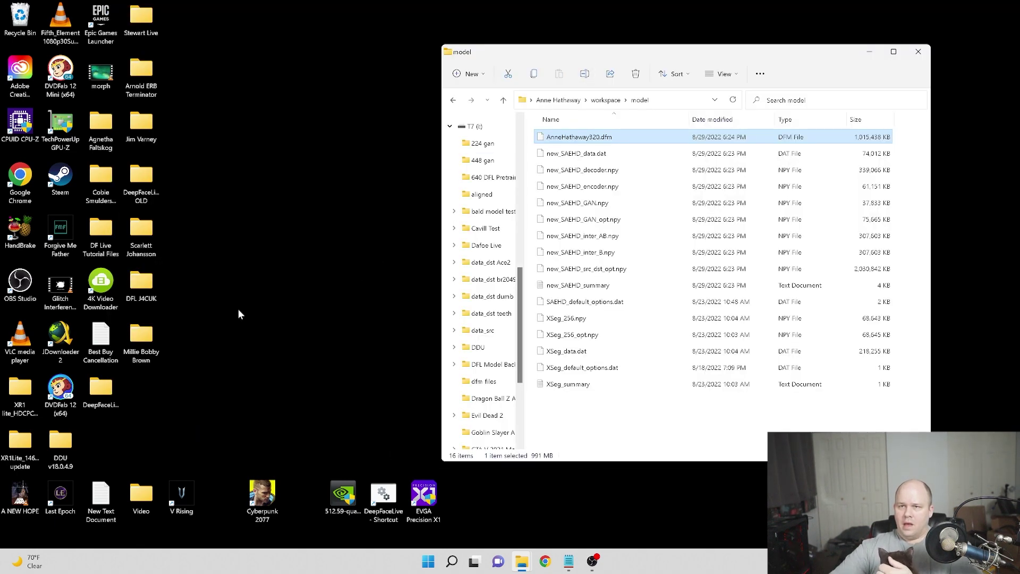
double_click(101, 235)
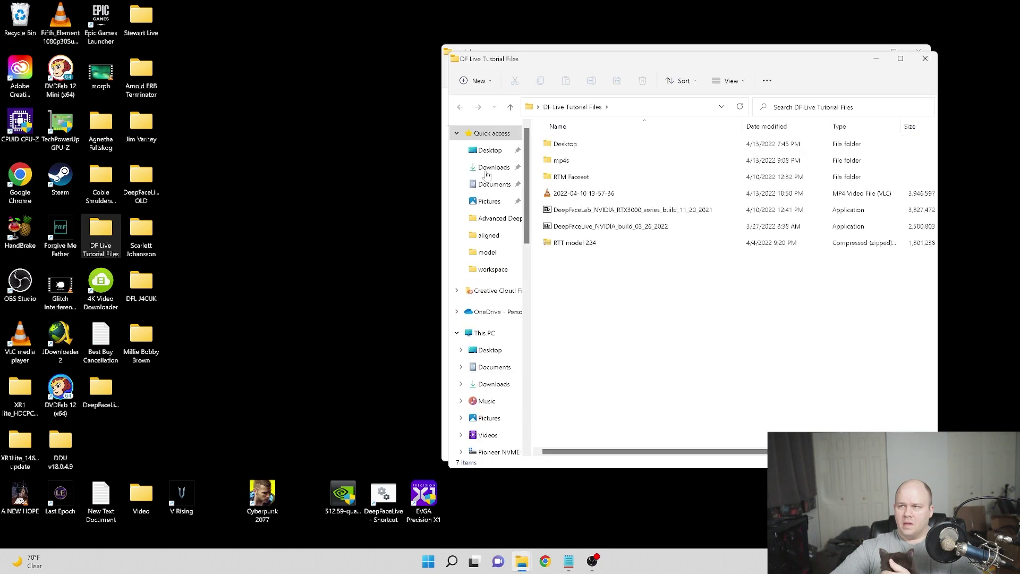
left_click(924, 58)
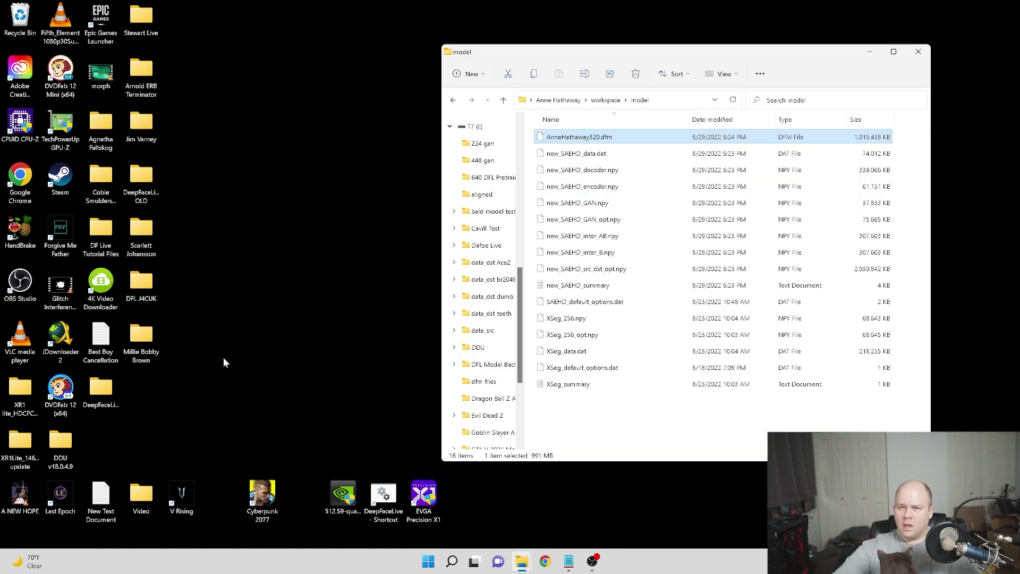
double_click(101, 390)
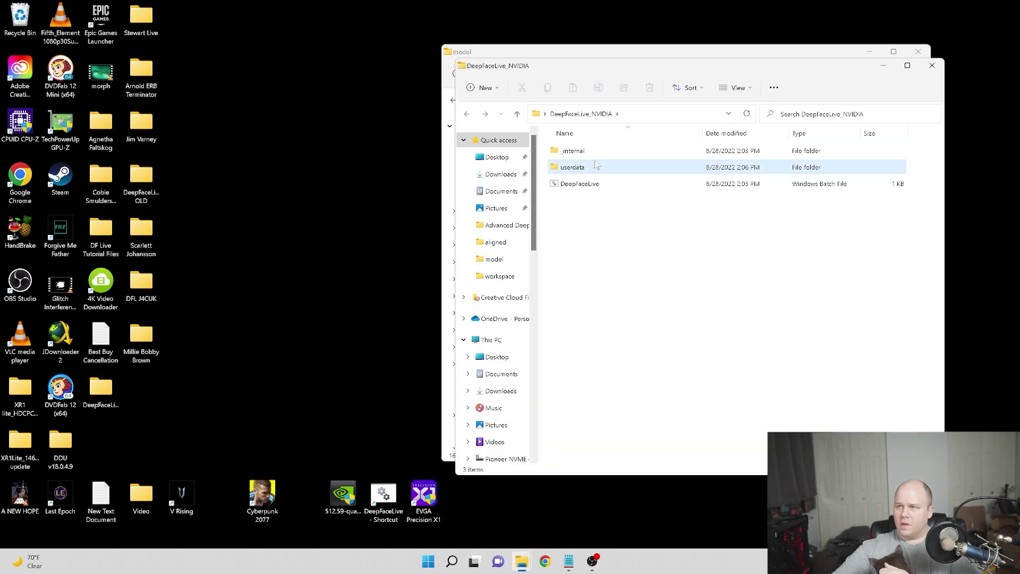
double_click(596, 164)
double_click(569, 167)
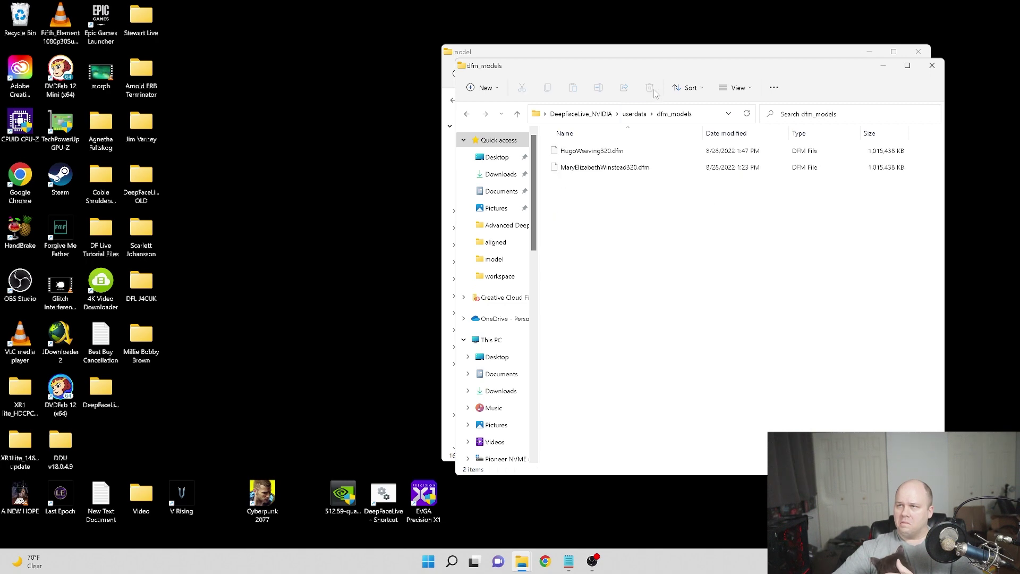
Step: Move AnneHathaway320.dfm from the model folder into dfm_models and minimize the model folder window
left_click_drag(672, 72, 260, 98)
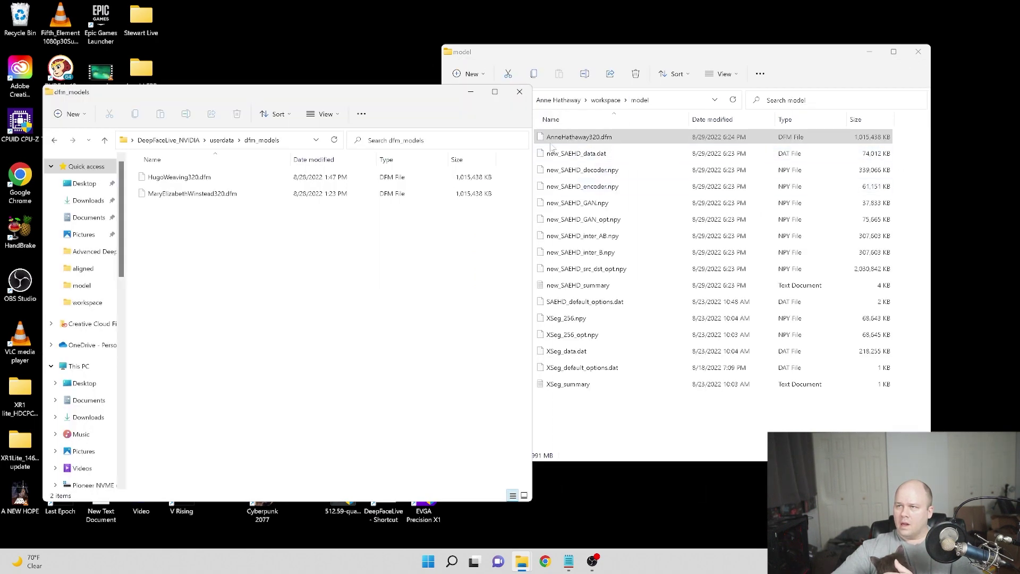
left_click_drag(563, 137, 372, 324)
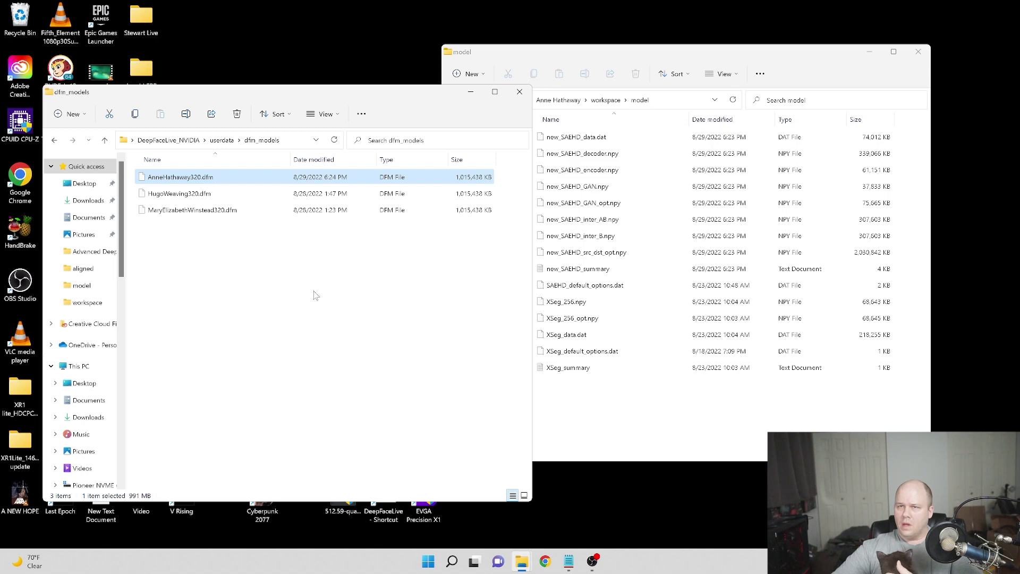
left_click(876, 51)
left_click_drag(425, 96, 774, 101)
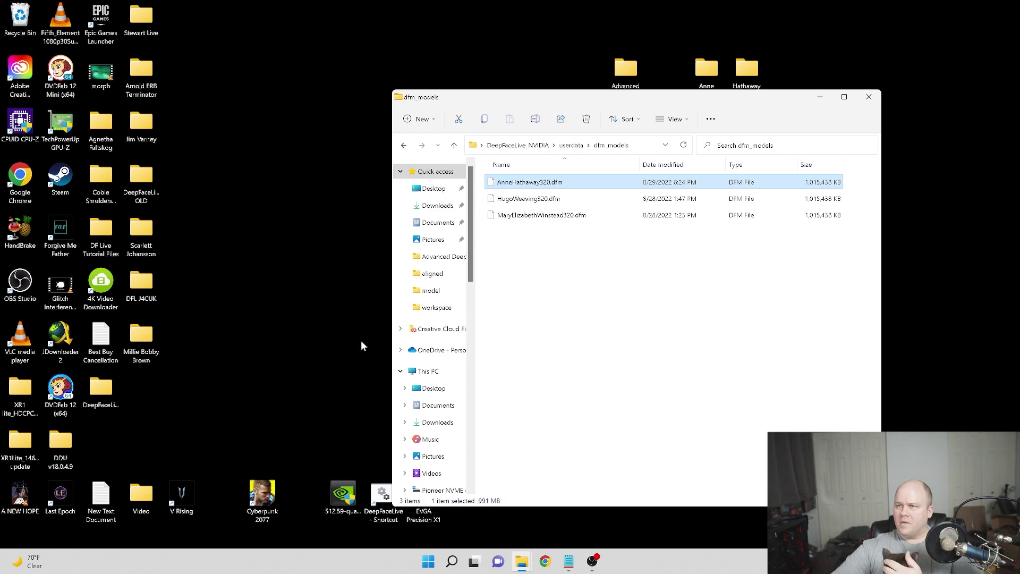
left_click(328, 318)
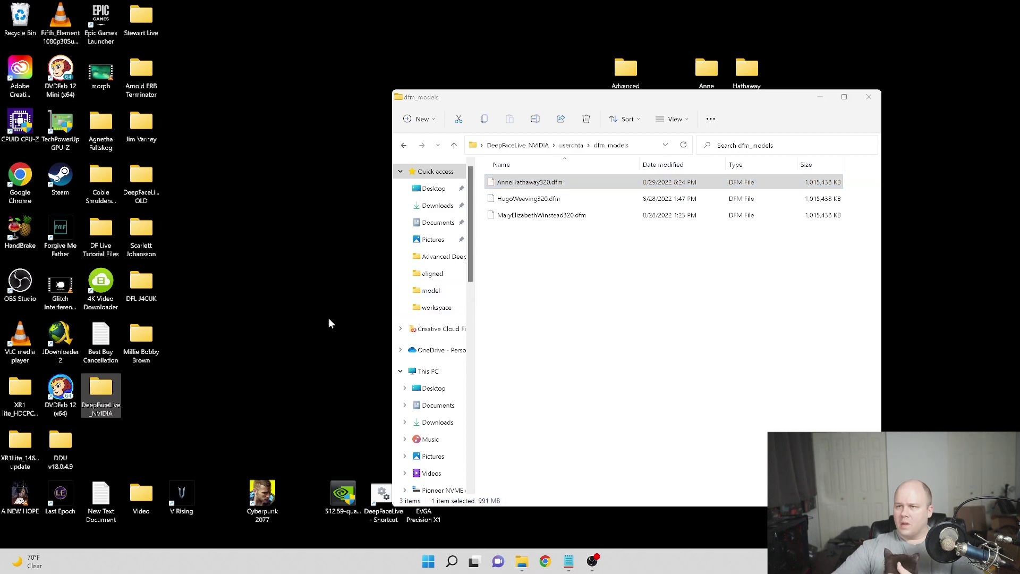
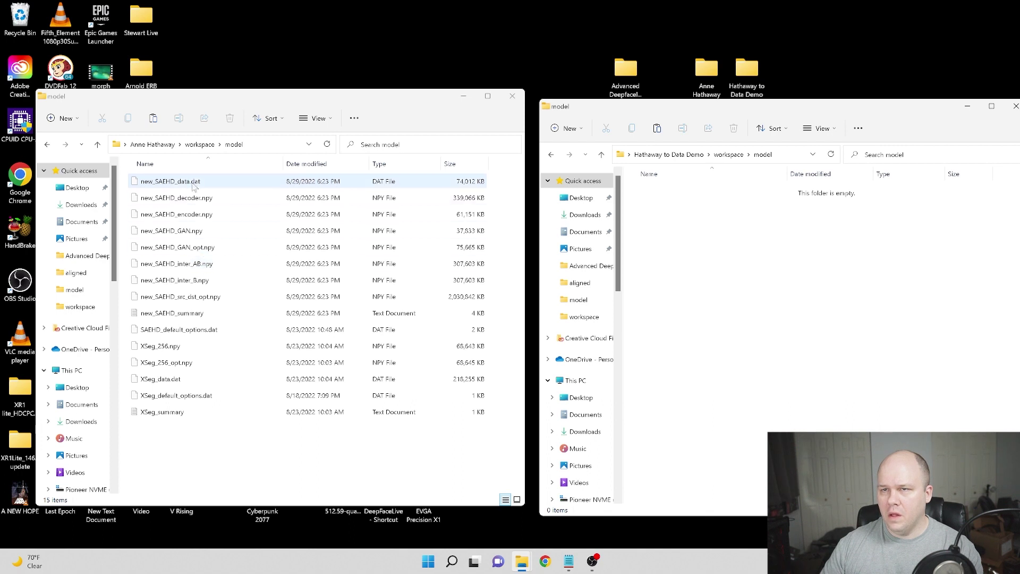
Step: Copy every file except new_SAEHD_inter_AB.npy from the Anne Hathaway model folder into the Hathaway to Data Demo model folder
left_click(175, 413, "shift")
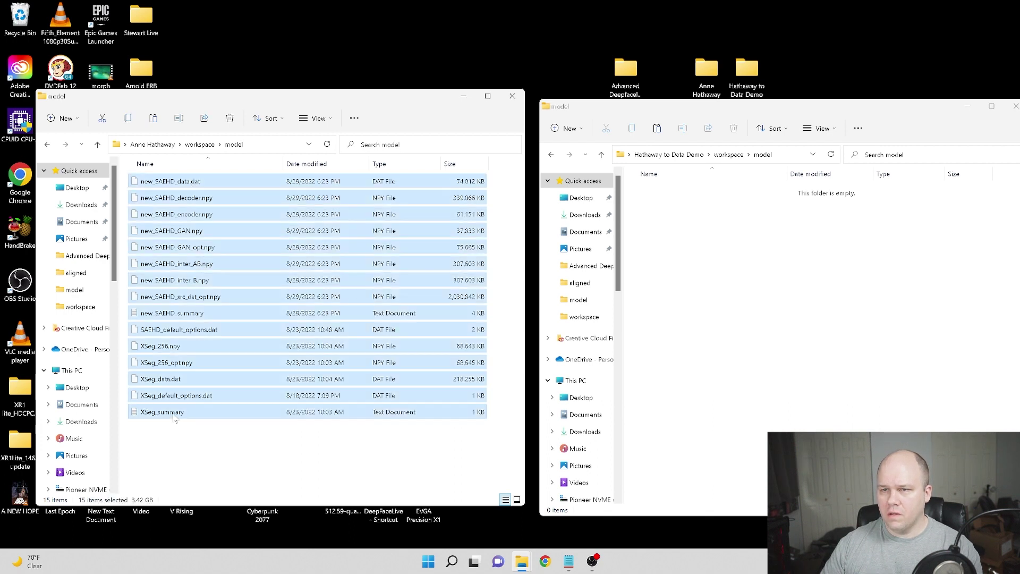
left_click(228, 264, "ctrl")
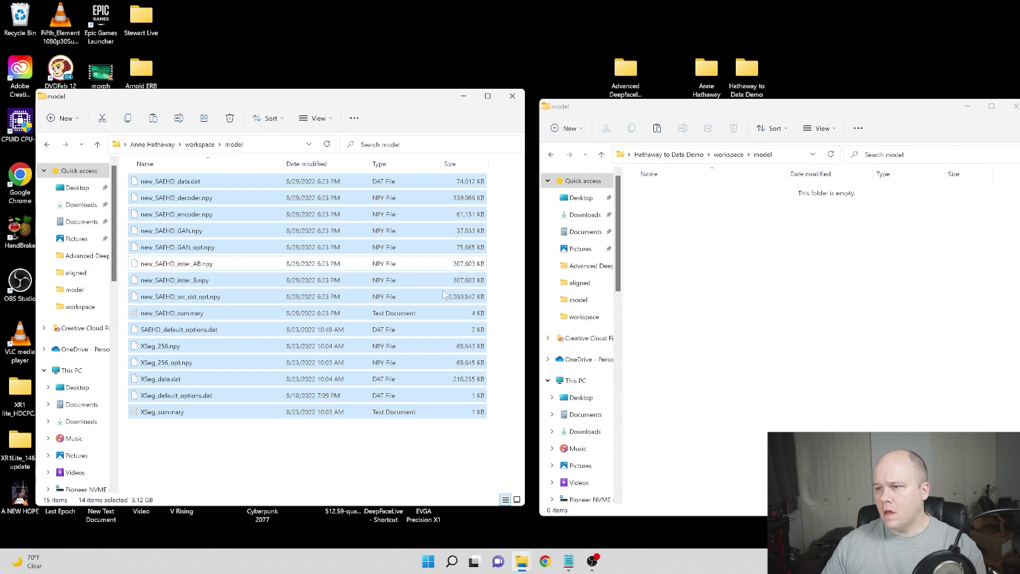
left_click(699, 260)
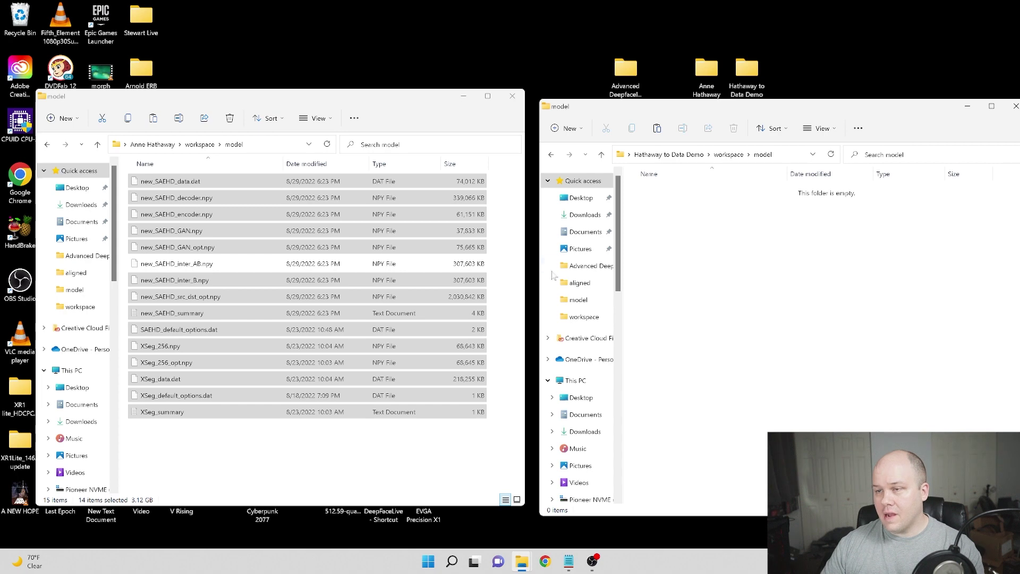
key("ctrl+v")
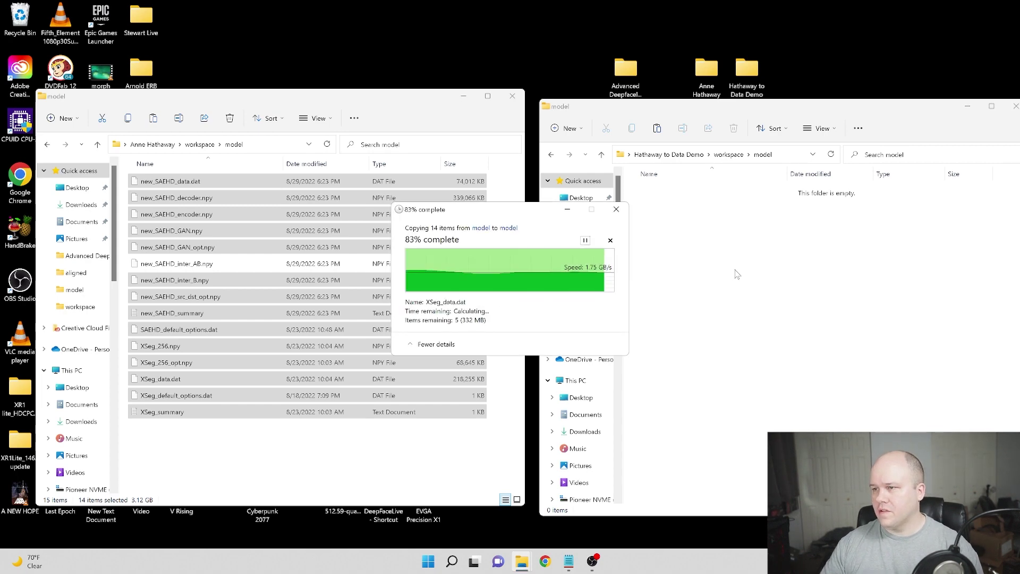
left_click(750, 441)
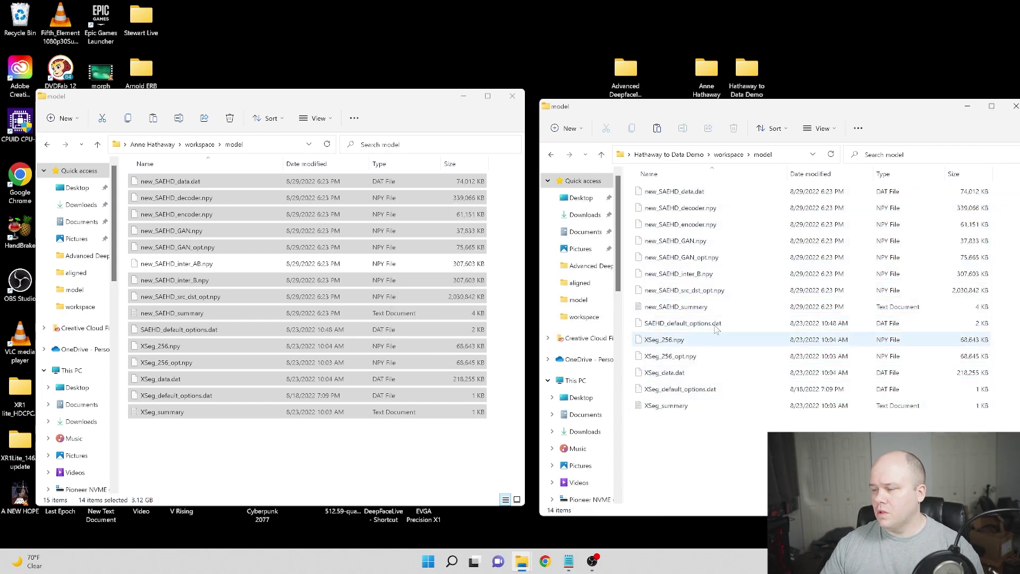
Step: Run the "6) train SAEHD" batch file from the Hathaway to Data Demo folder and minimize both folder windows
left_click(728, 154)
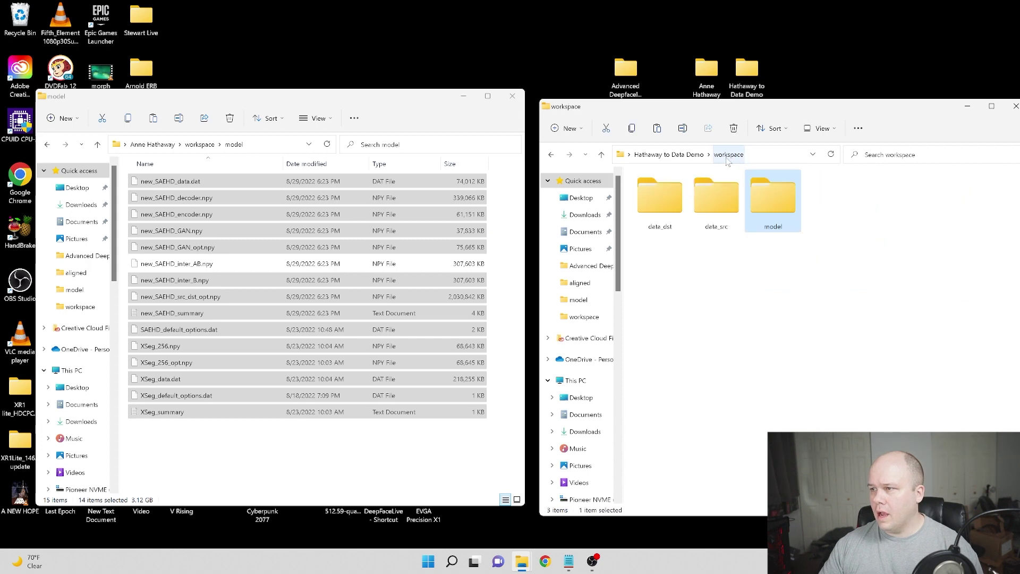
left_click(646, 157)
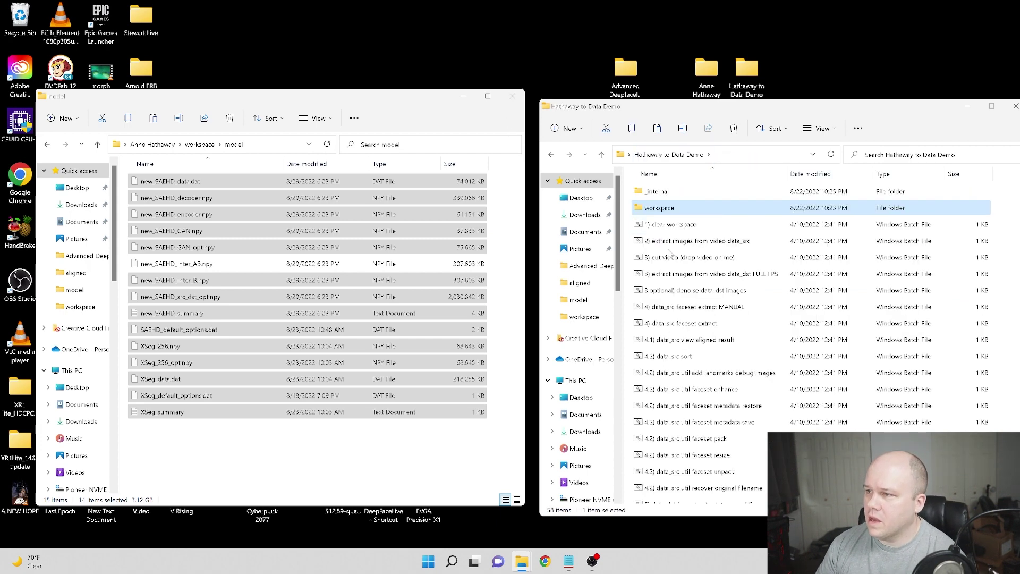
scroll(672, 255, "down", 10)
double_click(669, 349)
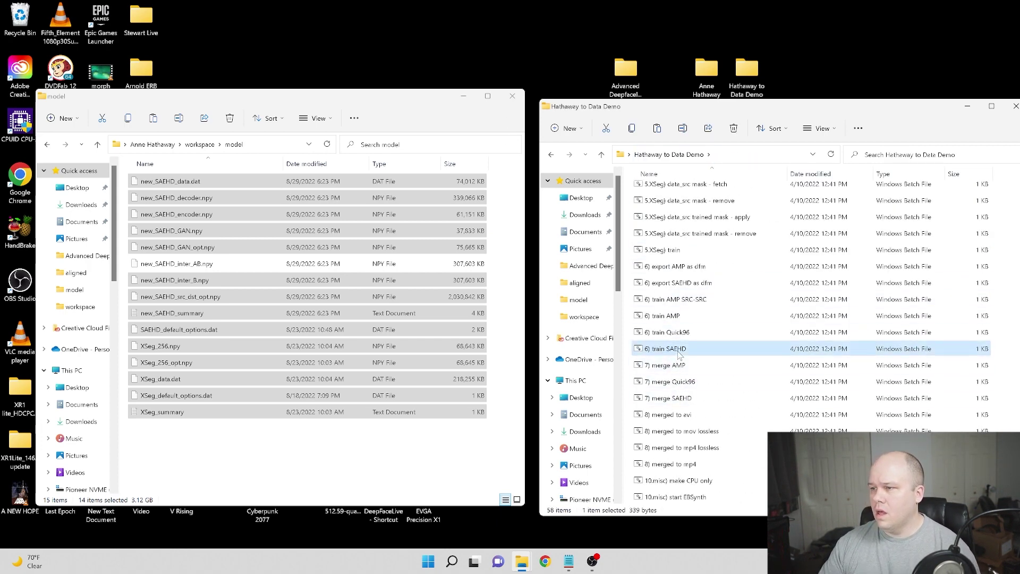
left_click(967, 106)
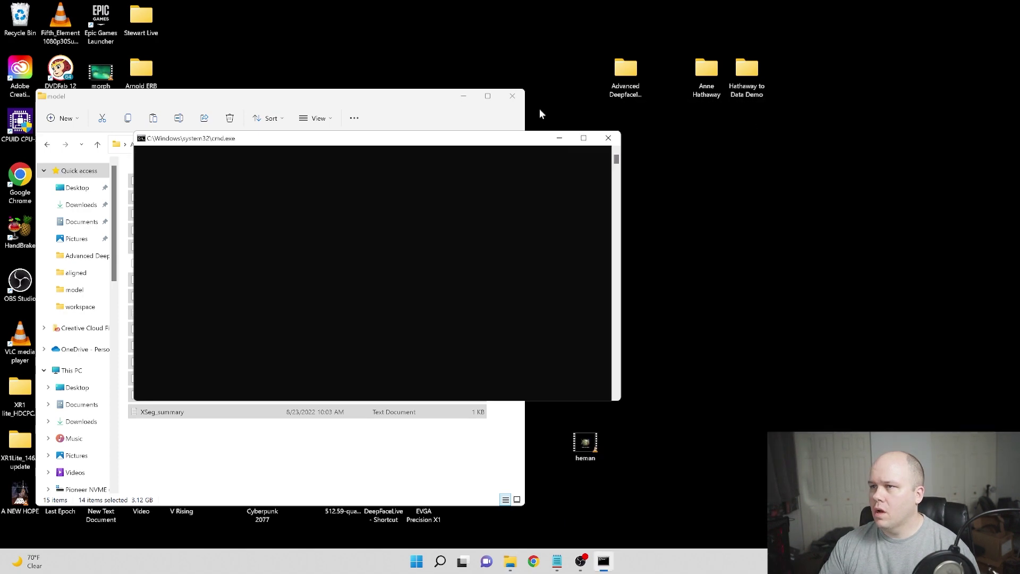
left_click(463, 96)
left_click_drag(446, 137, 489, 103)
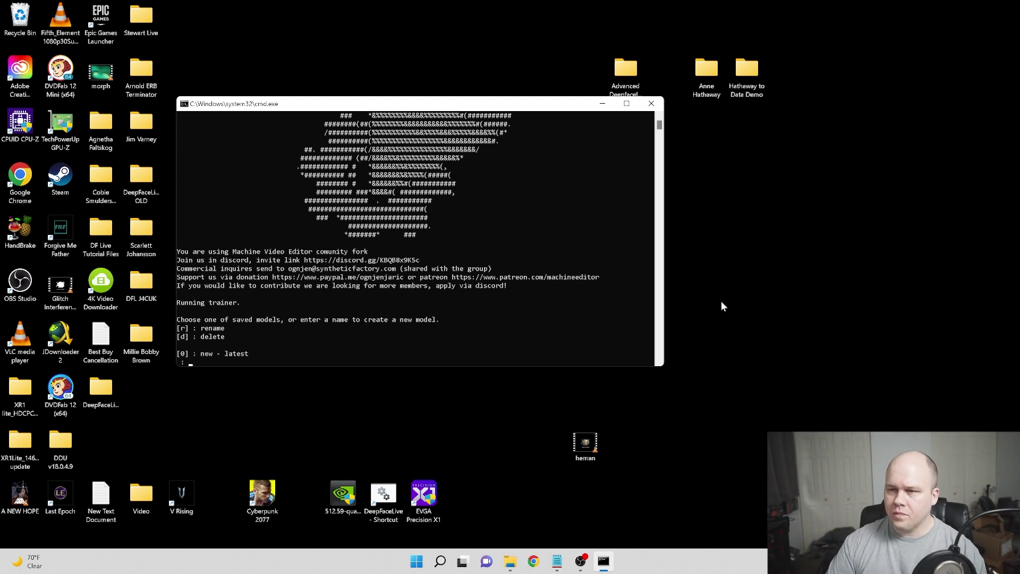
Step: Load the latest saved model "new" on GPU 0 and choose to override its settings
key("Return")
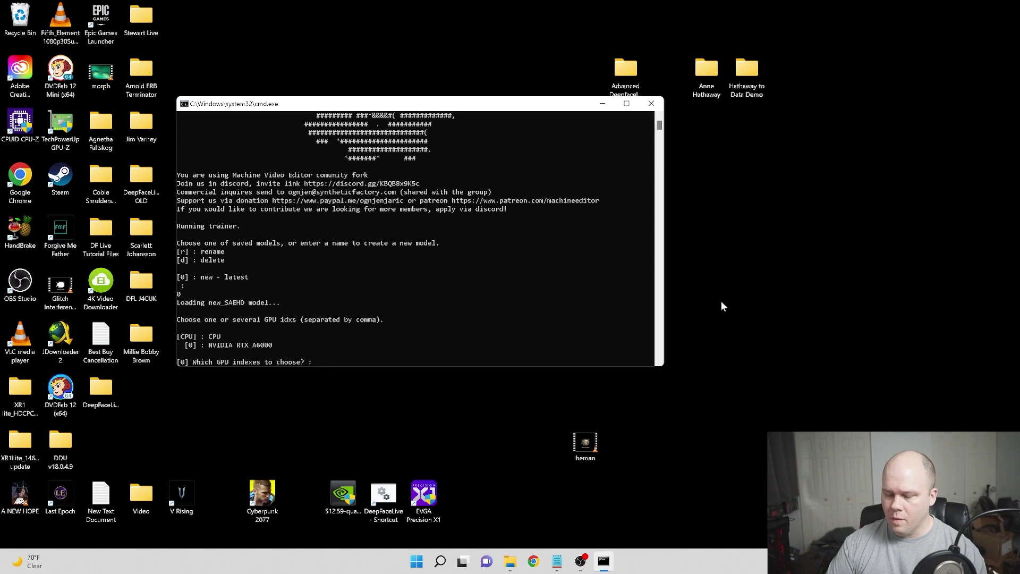
key("Return")
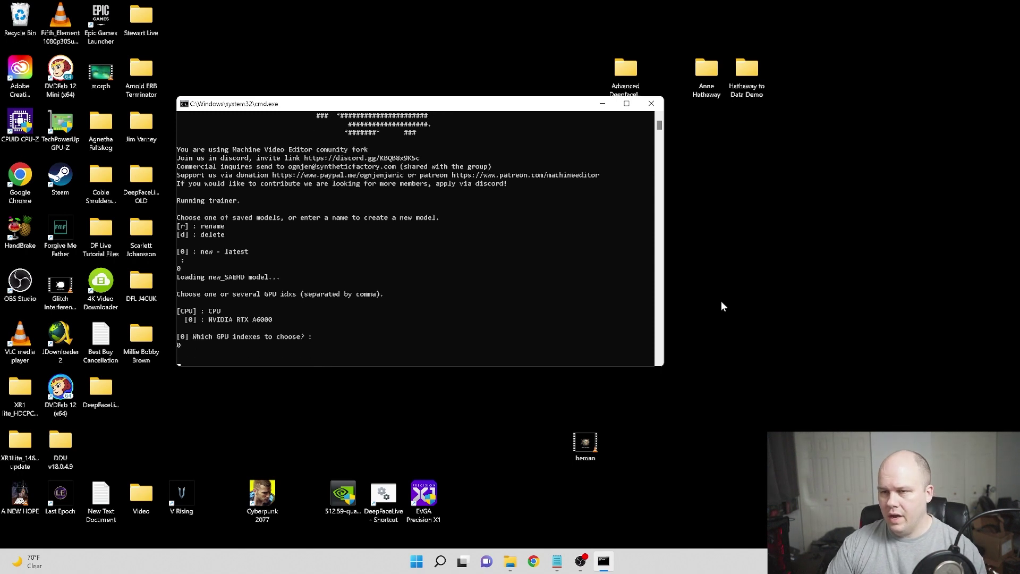
key("Return")
Step: Keep the default session name, autobackup, maximum backups and preview history settings, and set the number of preview samples to 2
key("Return")
key("Return")
key("Return")
key("Return")
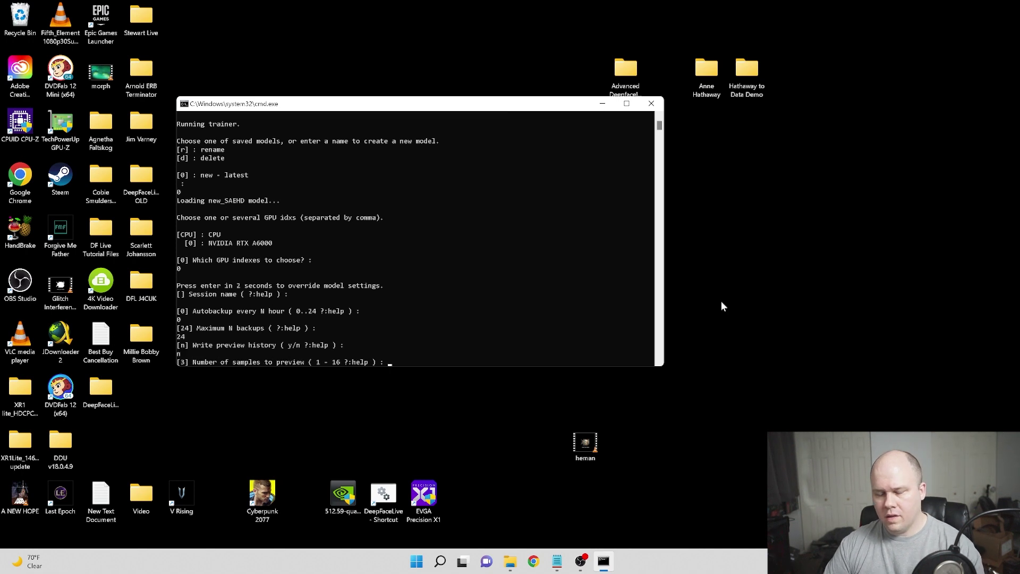
type("2")
key("Return")
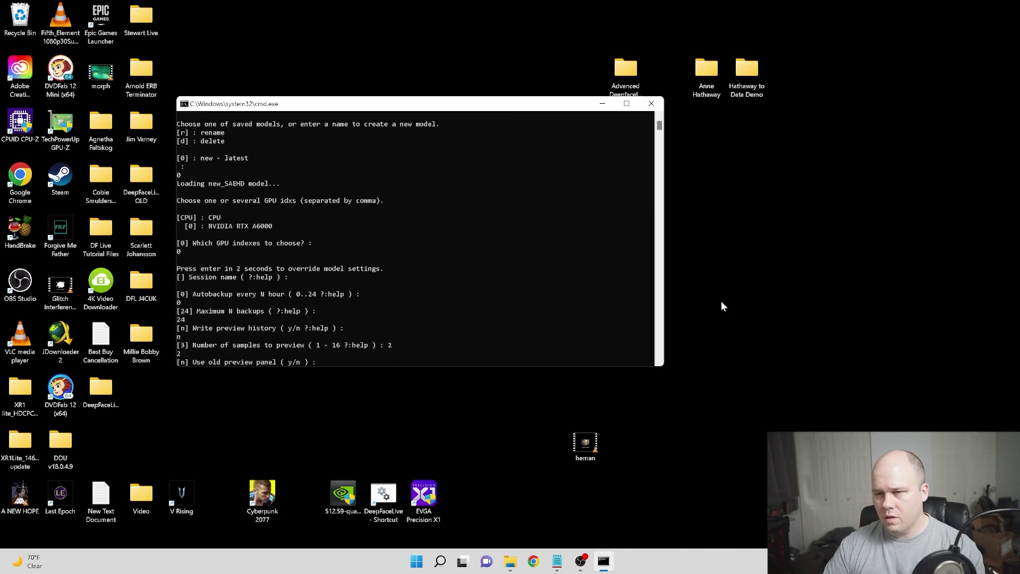
Step: Keep the default preview panel, target iteration, high-loss retraining and face flip settings, and set the batch size to 16
key("Return")
key("Return")
key("Return")
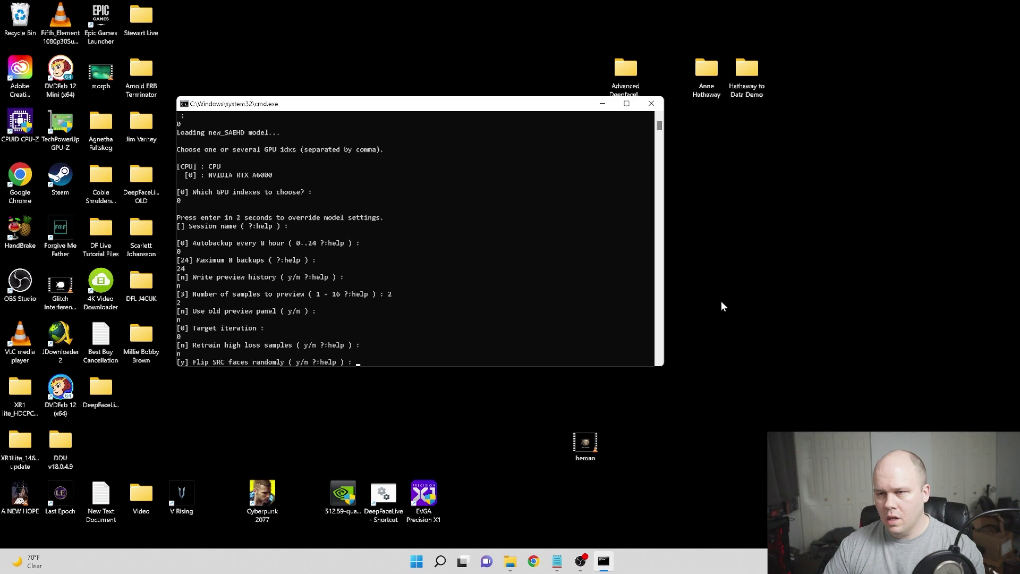
key("Return")
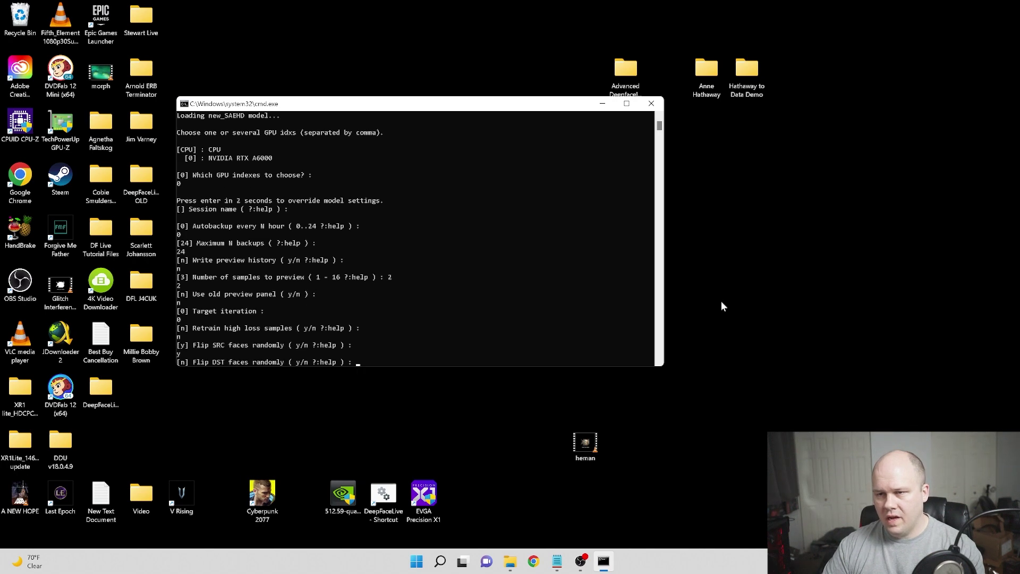
key("Return")
type("16")
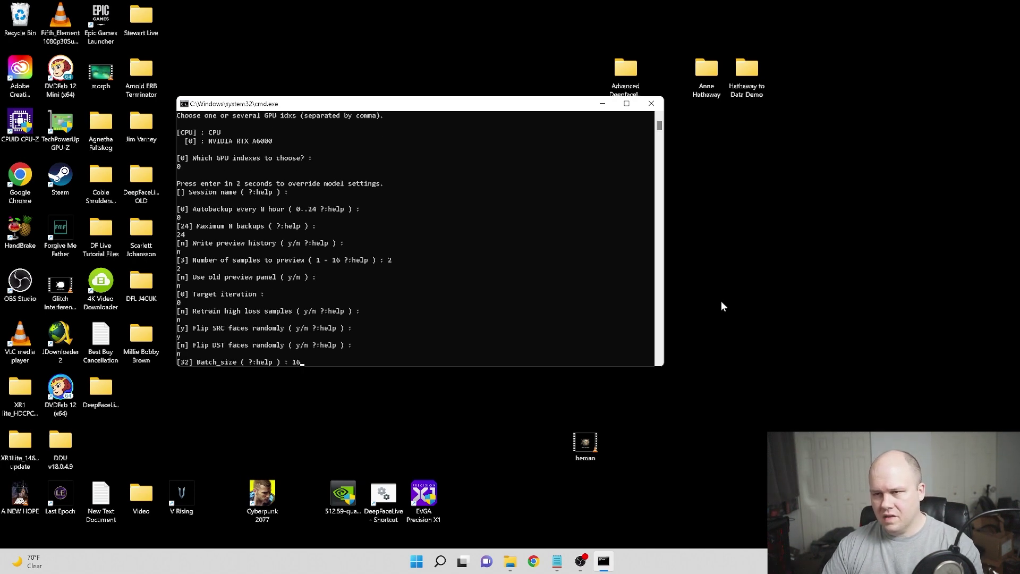
key("Return")
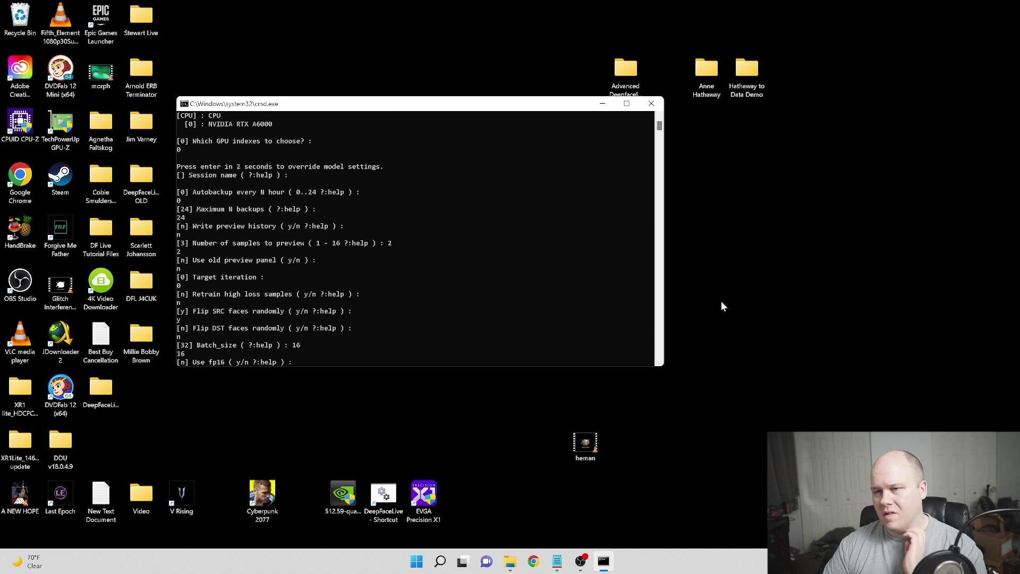
Step: Accept the defaults from fp16 through the AdaBelief optimizer and set learning rate dropout to n
key("Return")
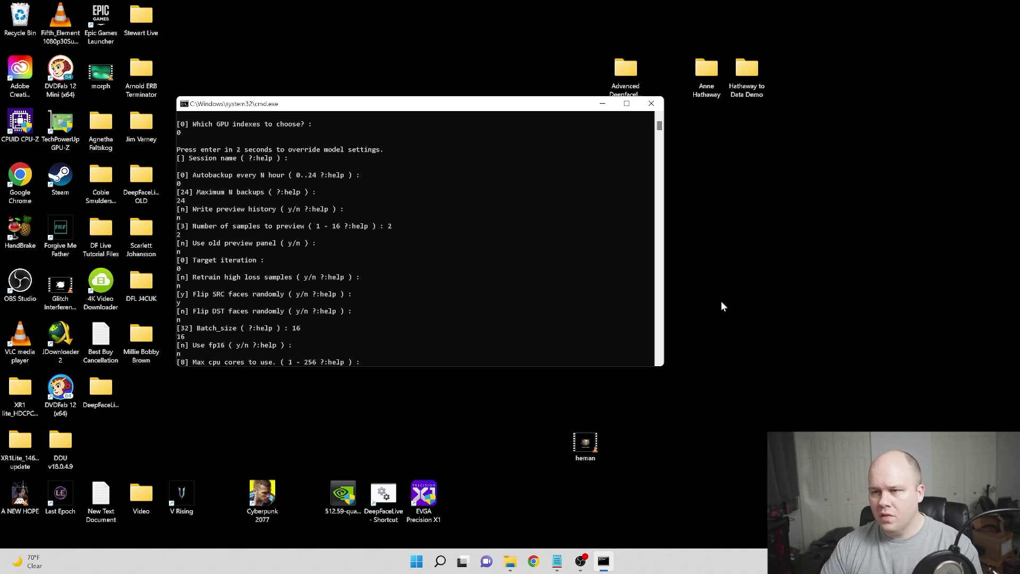
key("Return")
key("Return")
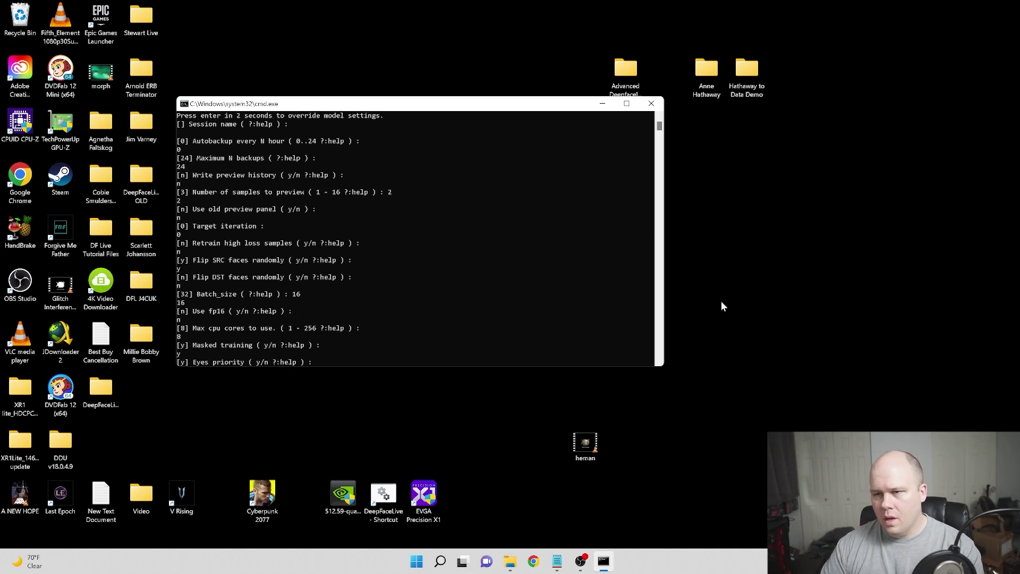
key("Return")
key("Return")
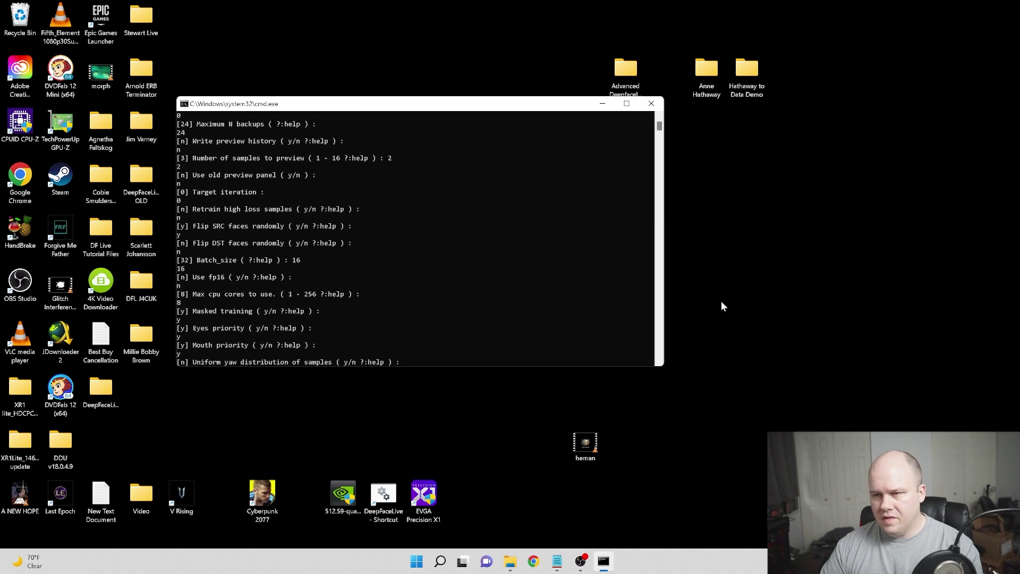
key("Return")
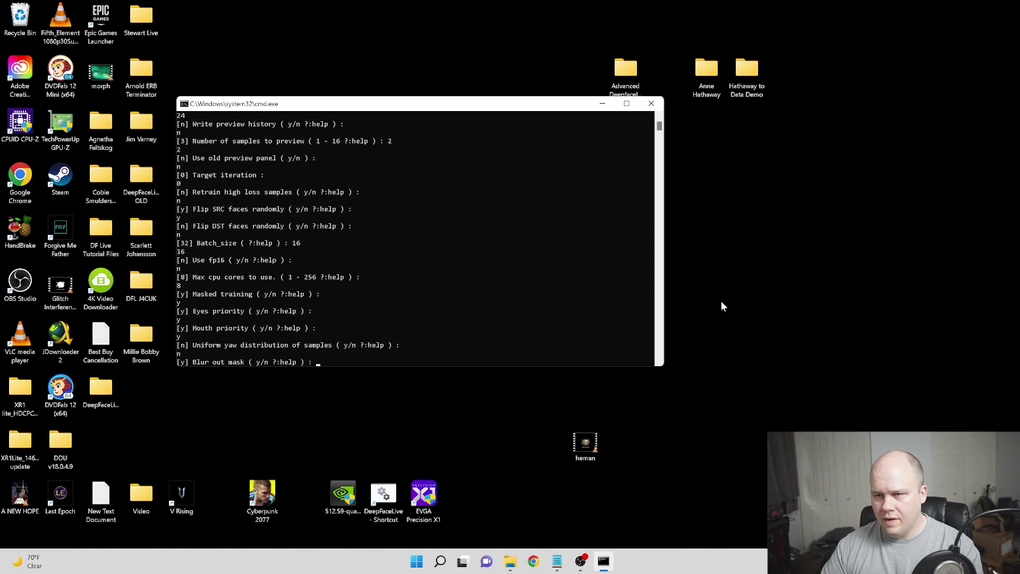
key("Return")
key("Return")
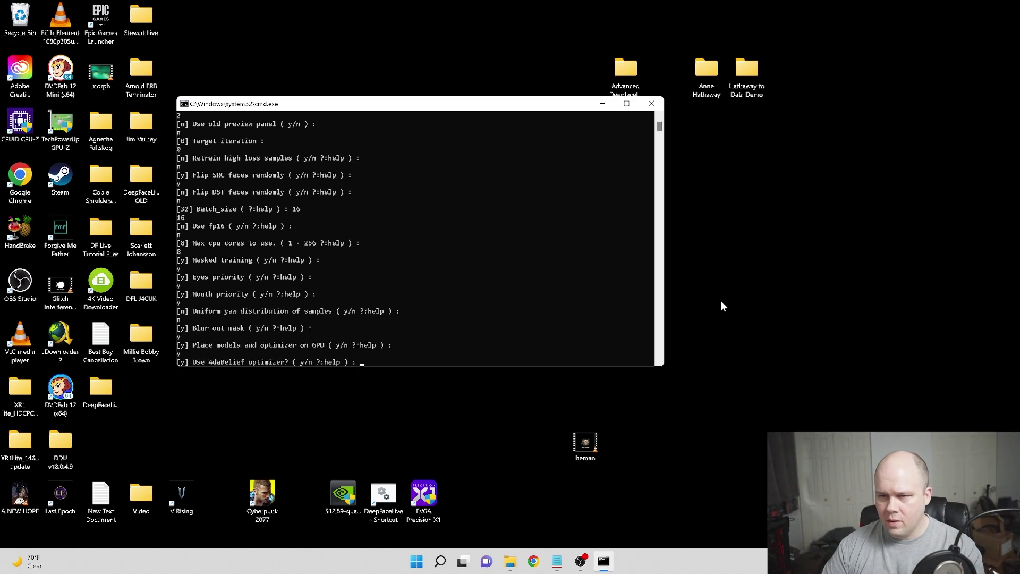
key("Return")
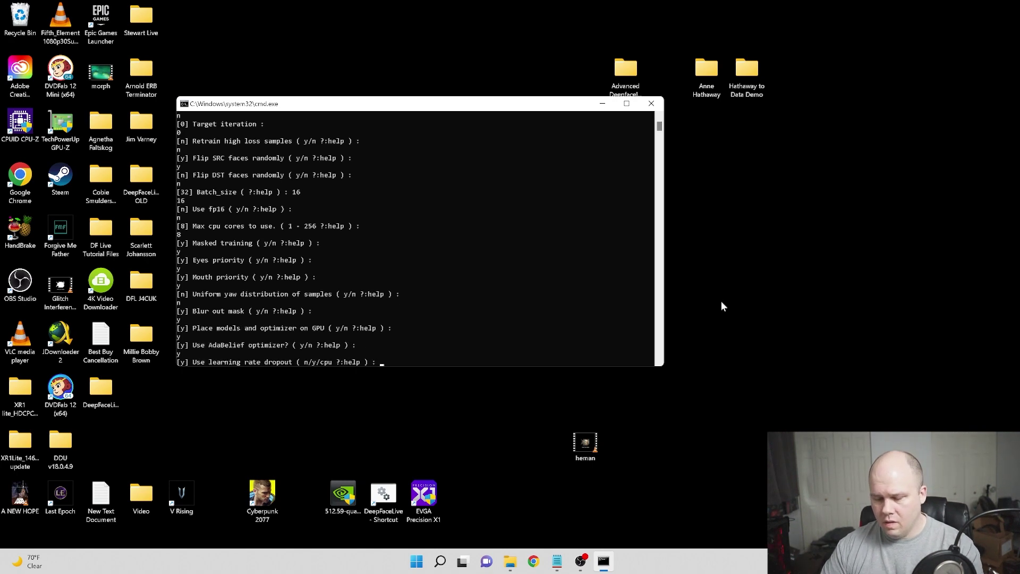
type("n")
key("Return")
Step: Keep the SSIM loss function and 5e-05 learning rate, and enable random warp of samples
key("Return")
key("Return")
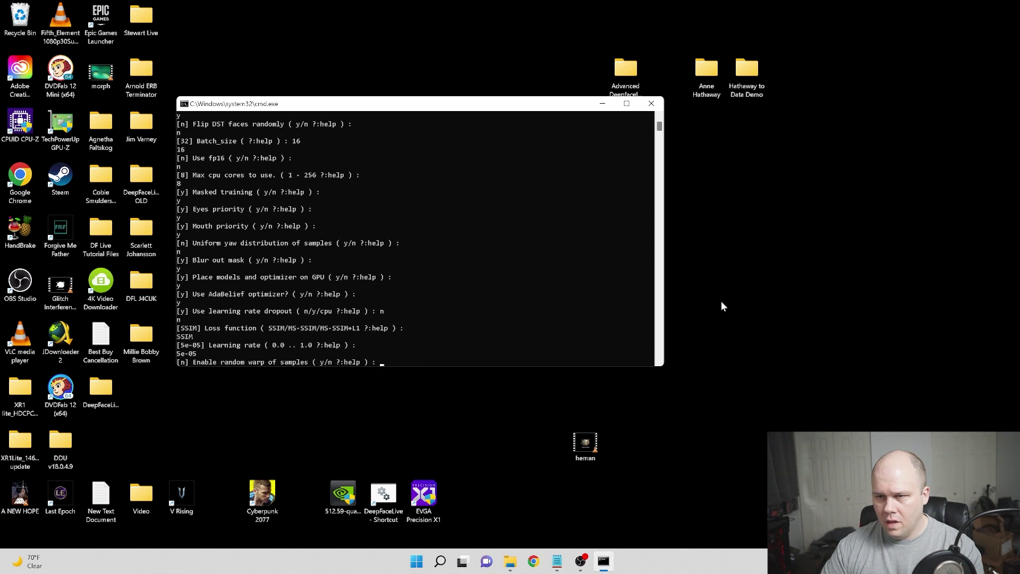
type("y")
key("Return")
Step: Keep the default hue, downsample, noise, blur, jpeg compression and shadow settings, and set GAN power to 0
key("Return")
key("Return")
key("Return")
key("Return")
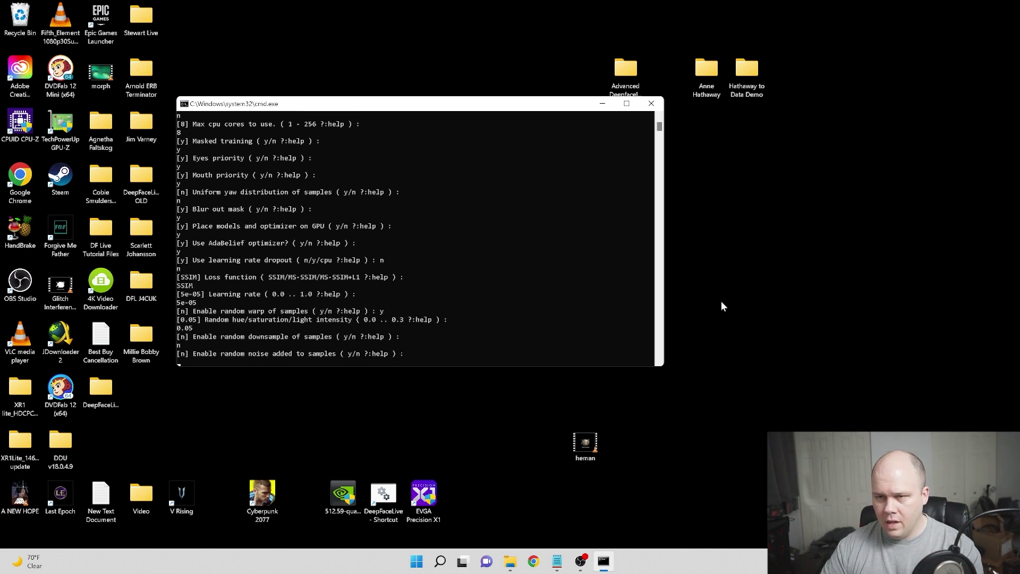
key("Return")
key("Return")
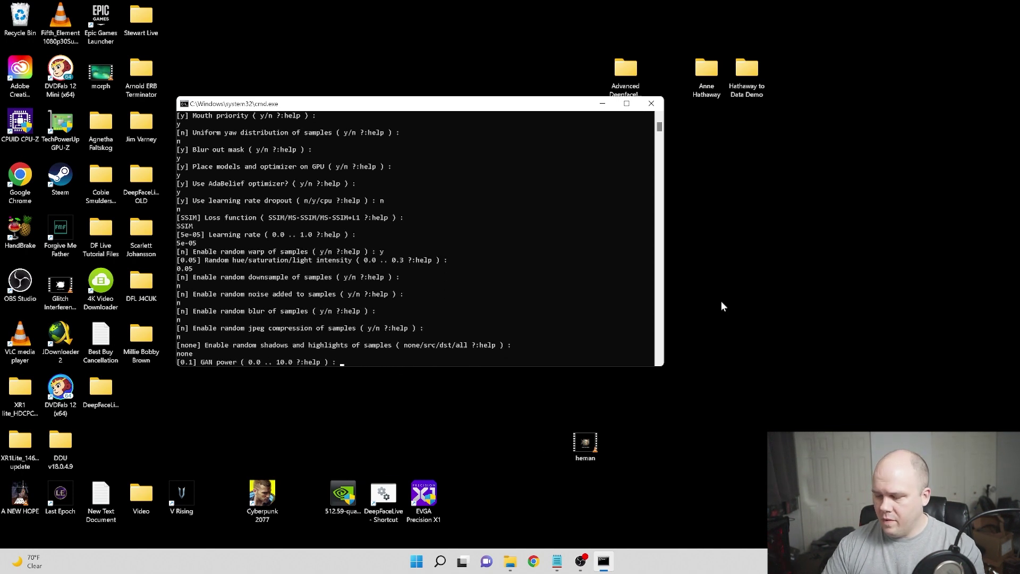
type("0")
key("Return")
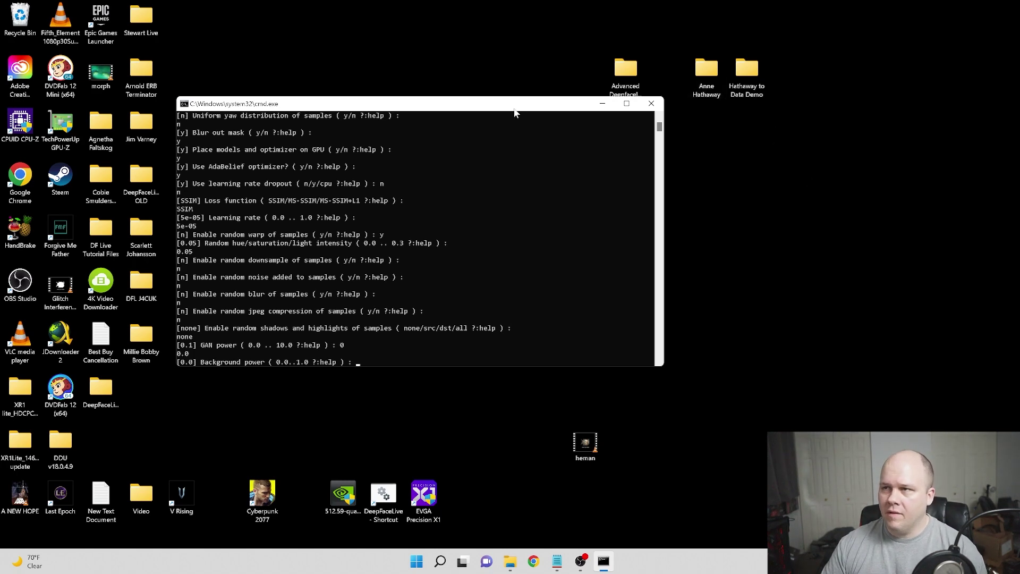
Step: Accept the defaults for background power, style powers, color transfer and the remaining options to start training
left_click_drag(515, 104, 514, 109)
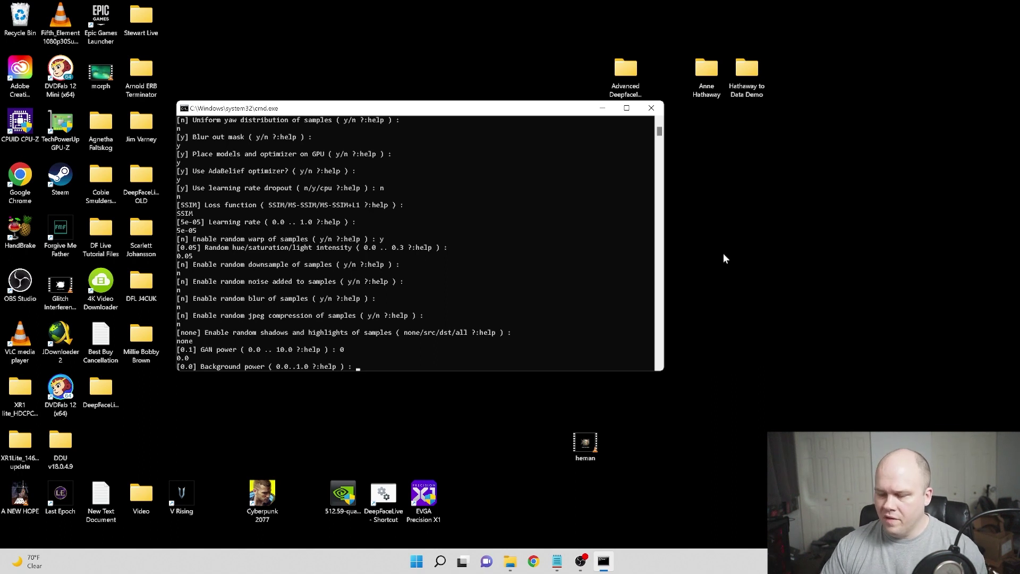
key("Return")
key("Return")
key("Return")
key("Return")
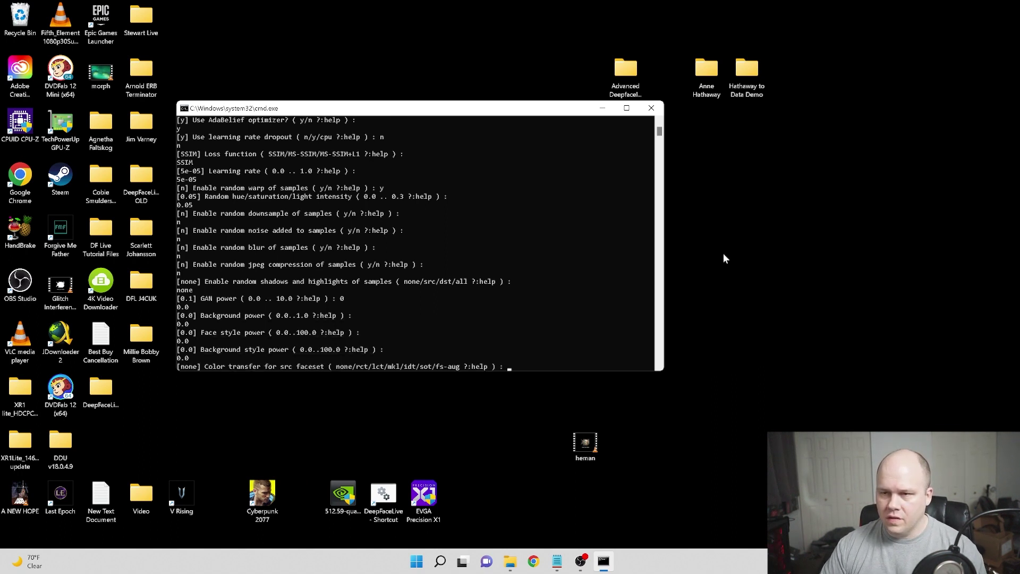
key("Return")
key("Return")
key("Return")
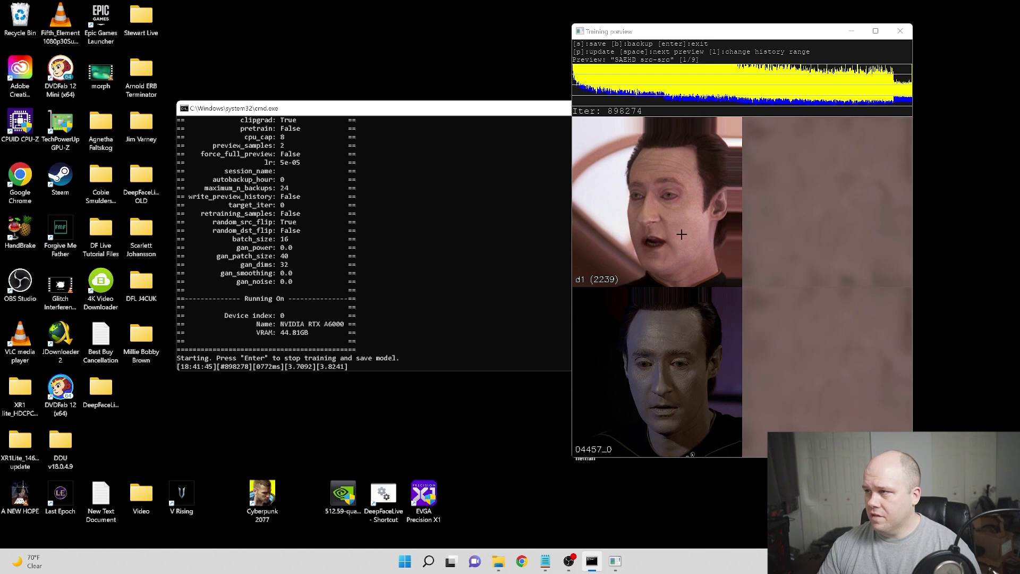
Step: Change the loss graph's history range and switch the training preview to SAEHD dst-dst
left_click(742, 218)
key("l")
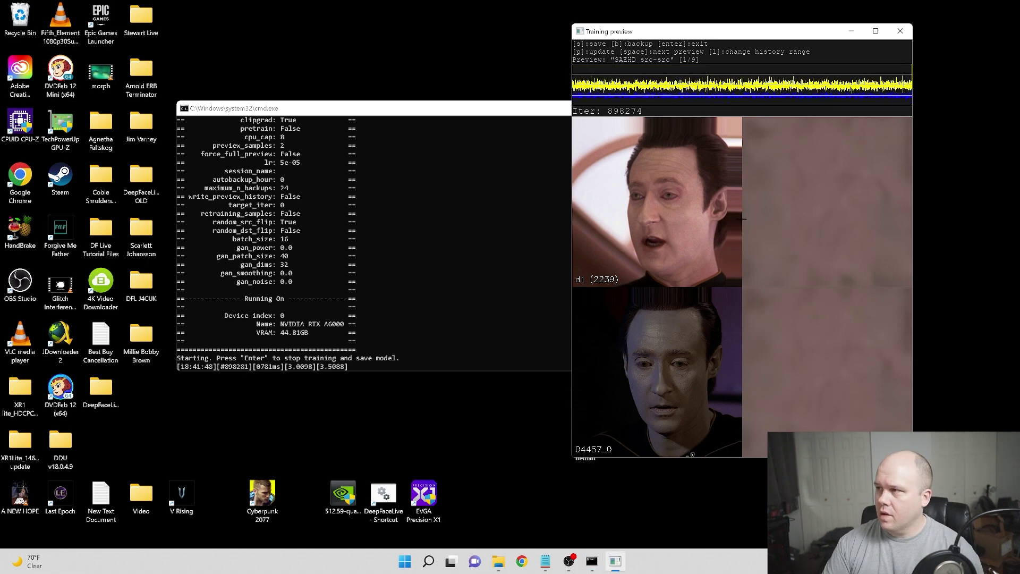
key("space")
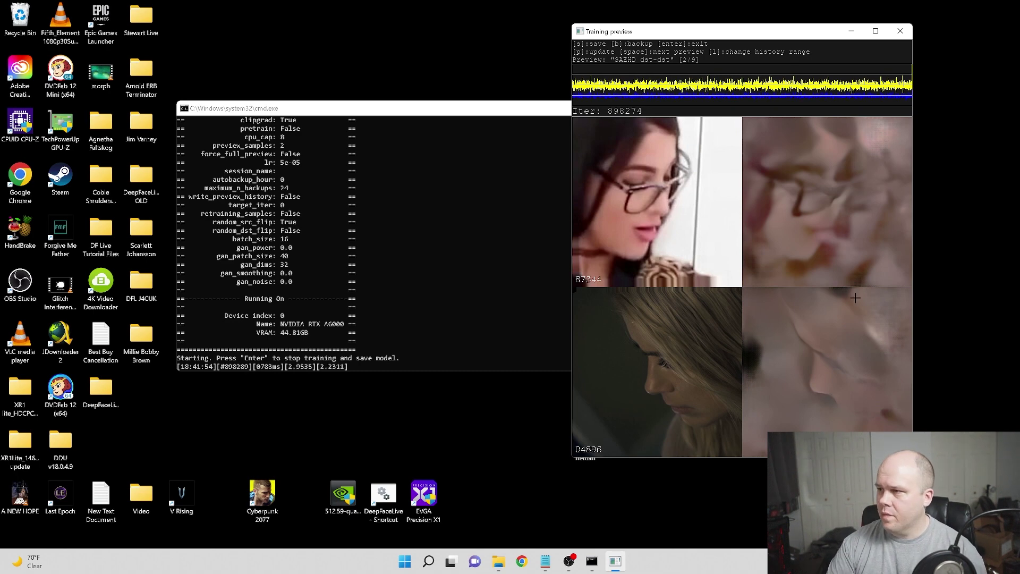
Step: Refresh the SAEHD dst-dst preview repeatedly to examine how the destination faces are being reconstructed early in training
key("p")
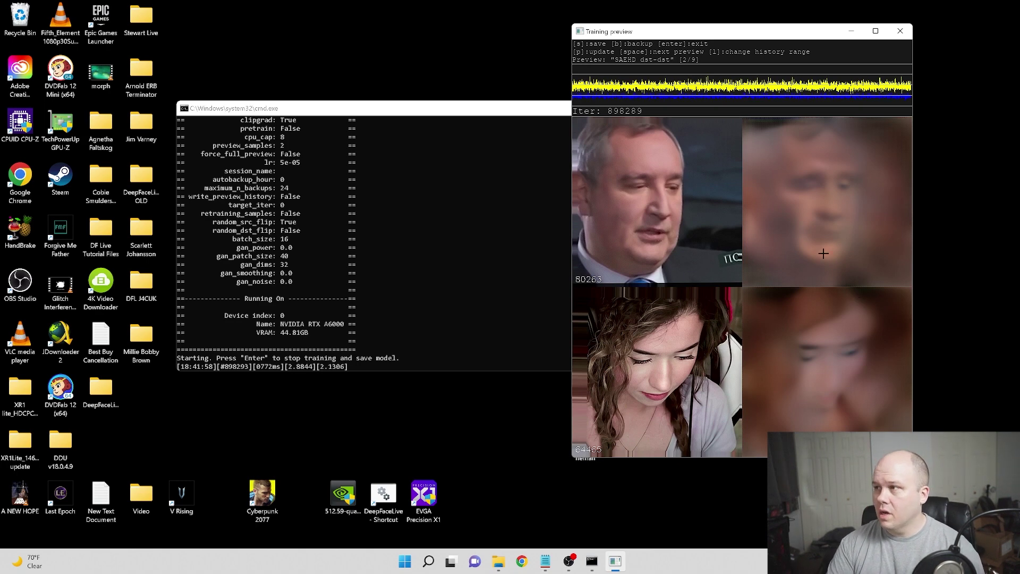
key("p")
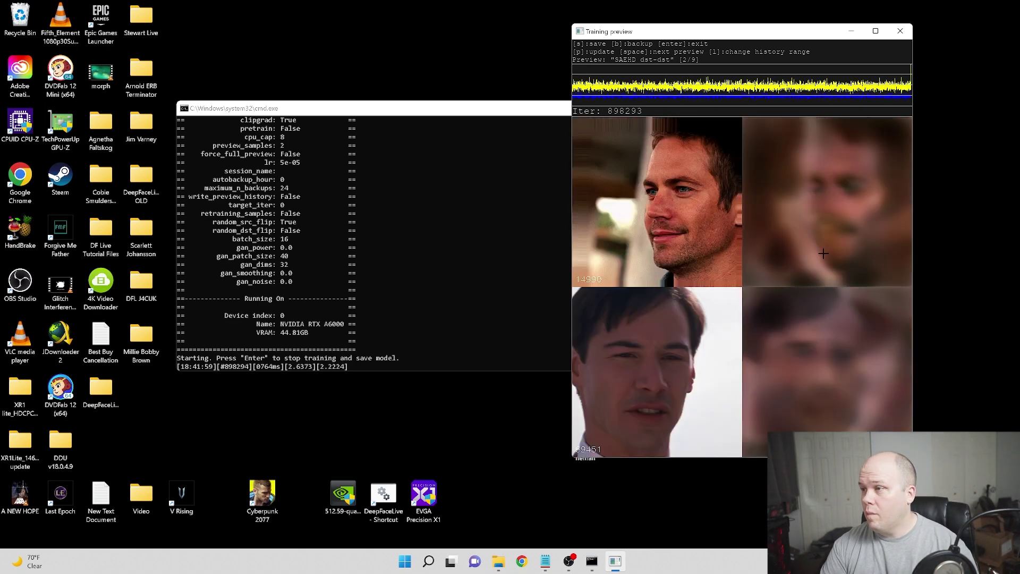
key("p")
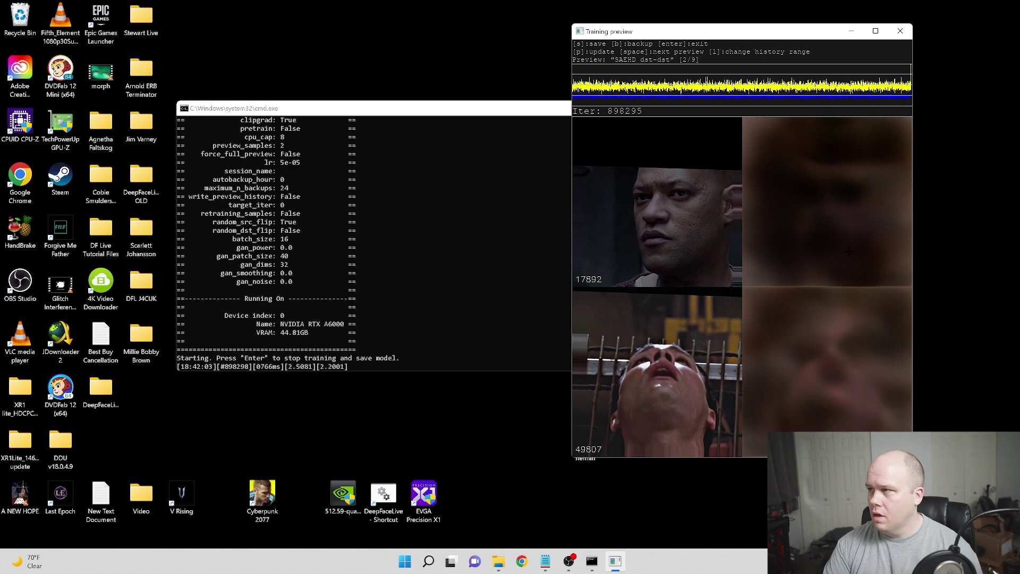
key("p")
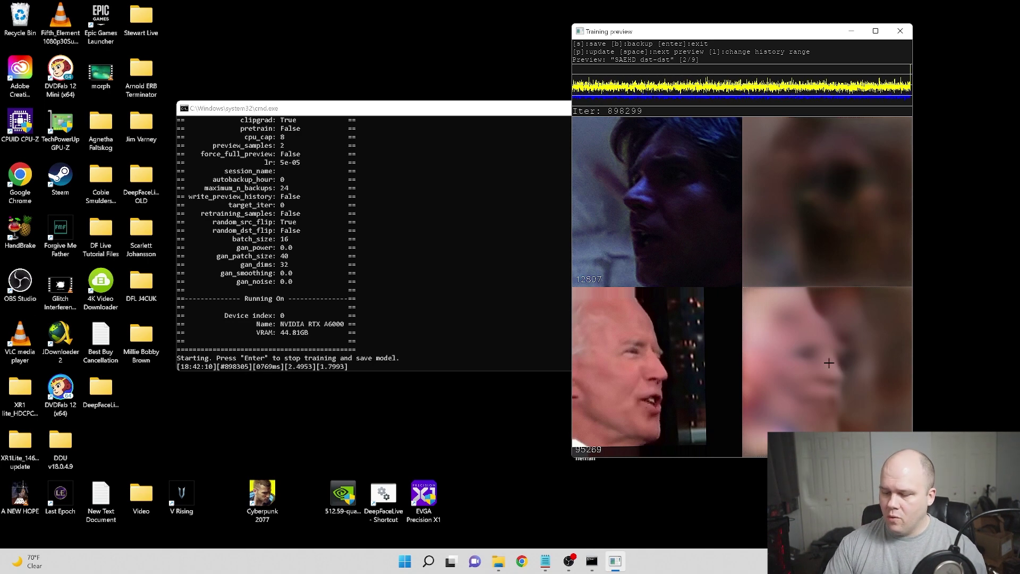
key("p")
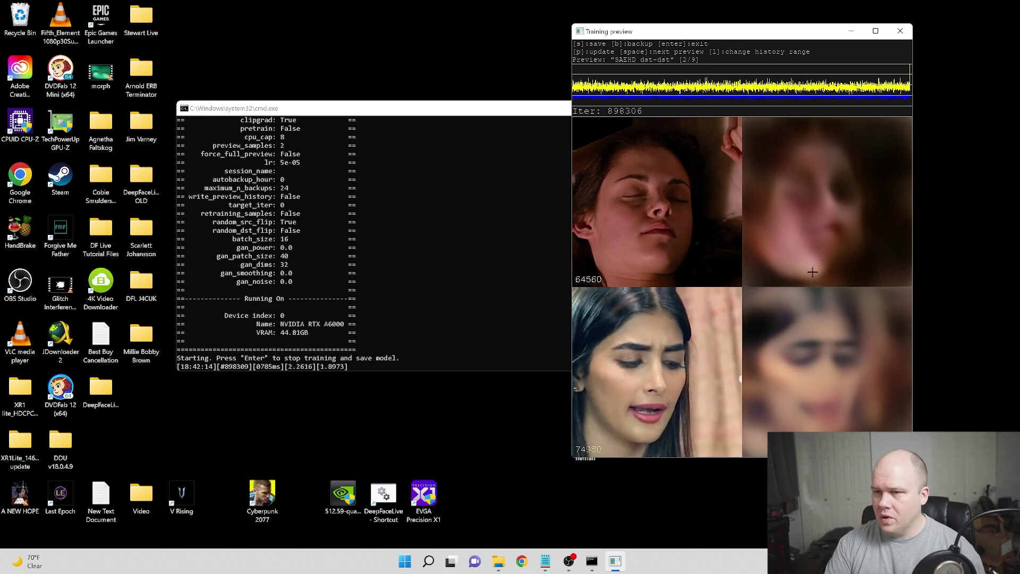
key("p")
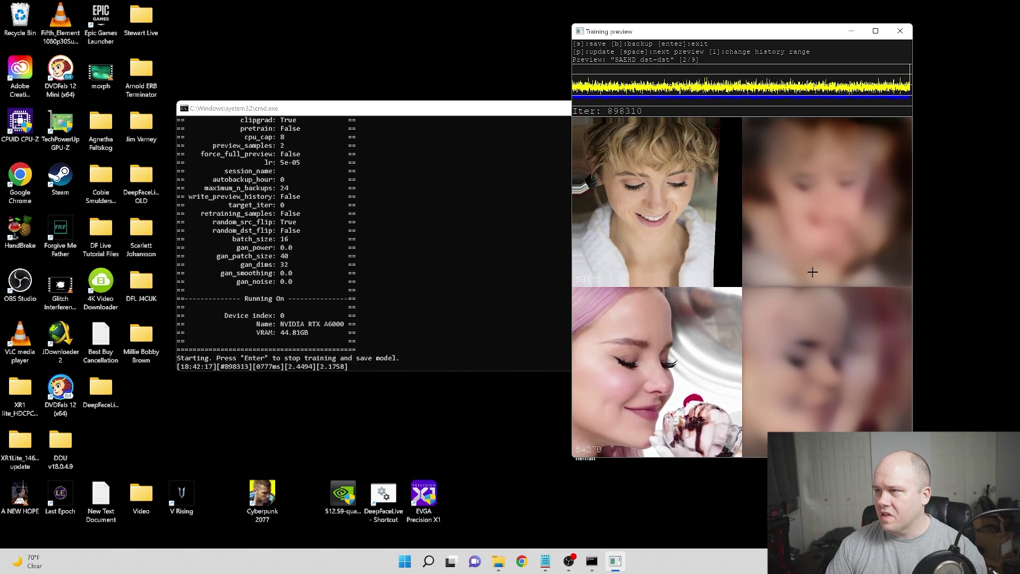
key("p")
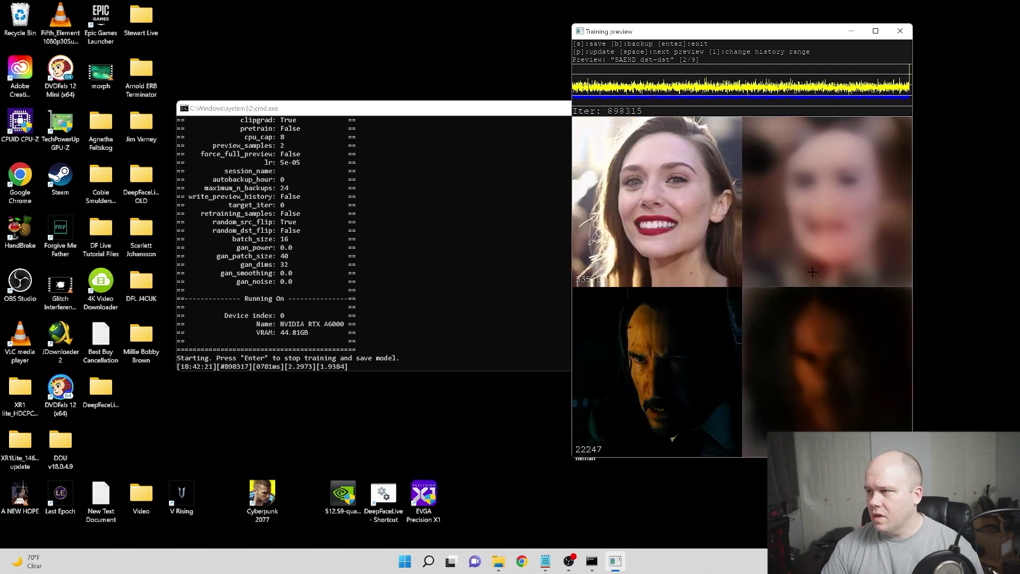
Step: Cycle the training preview through the remaining views until SAEHD src-src is shown
key("space")
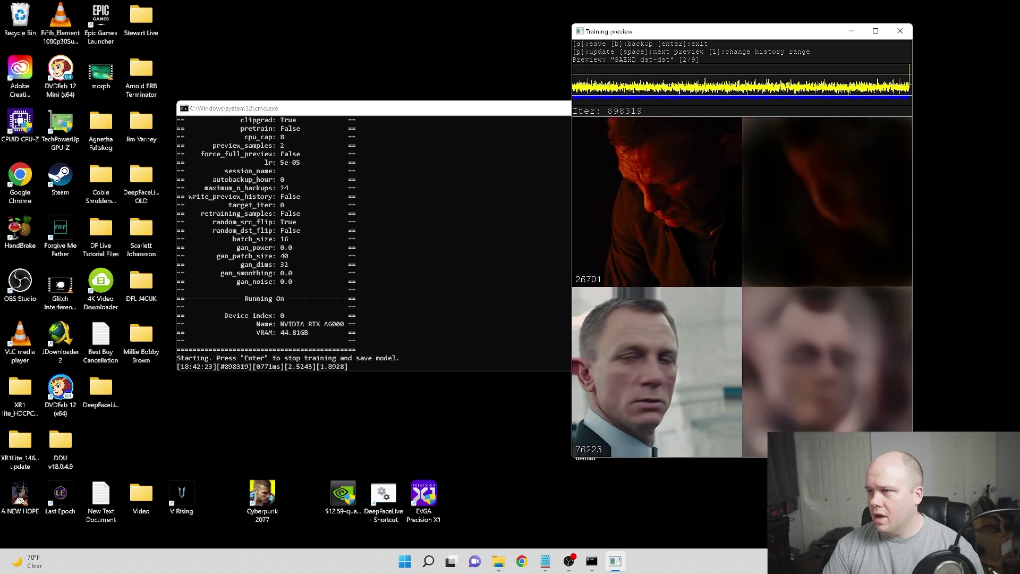
key("space")
key("space")
key("space")
key("space")
key("space")
key("space")
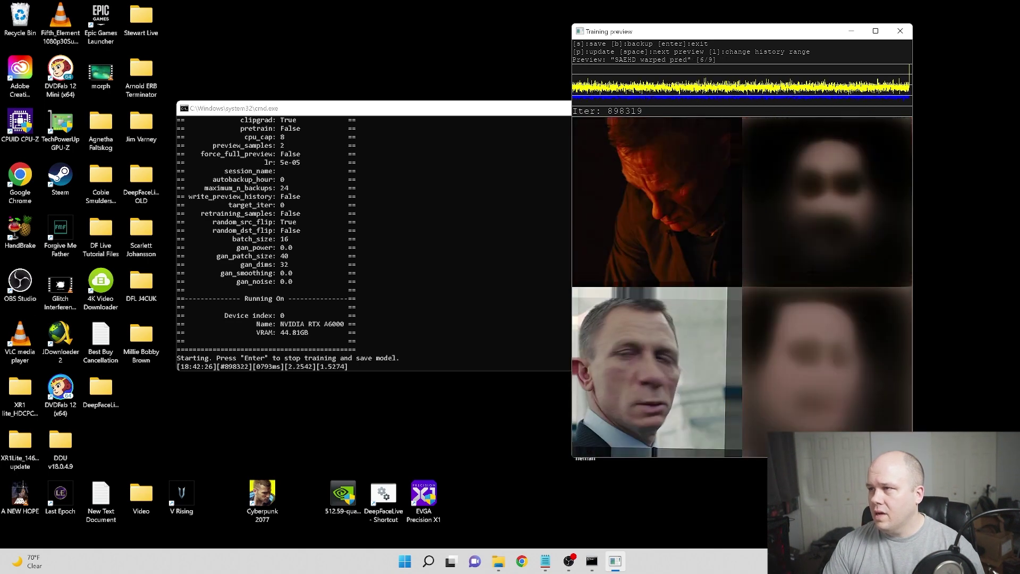
key("space")
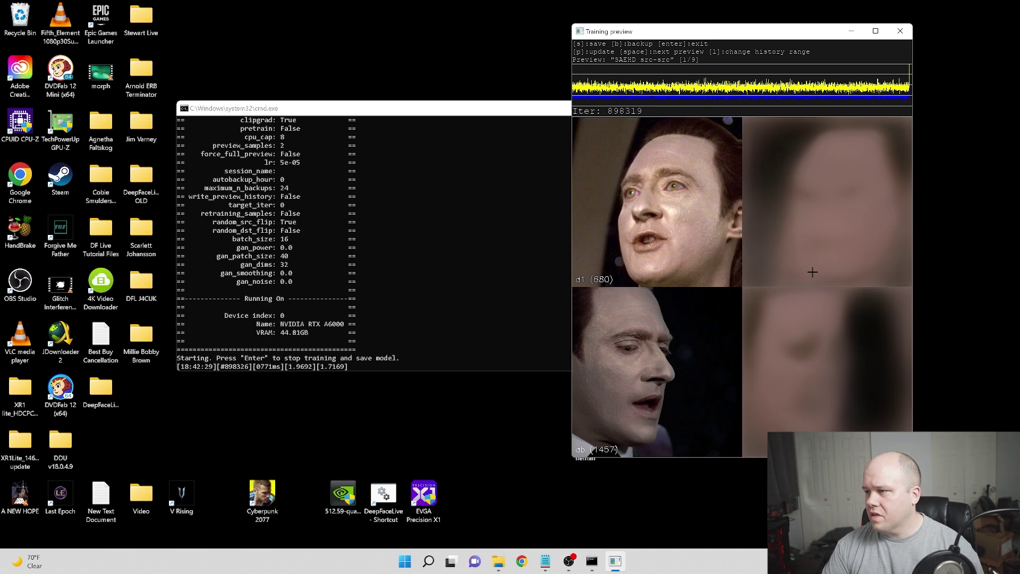
Step: Refresh the SAEHD src-src preview a few times to examine the early reconstruction of the Data source faces
key("p")
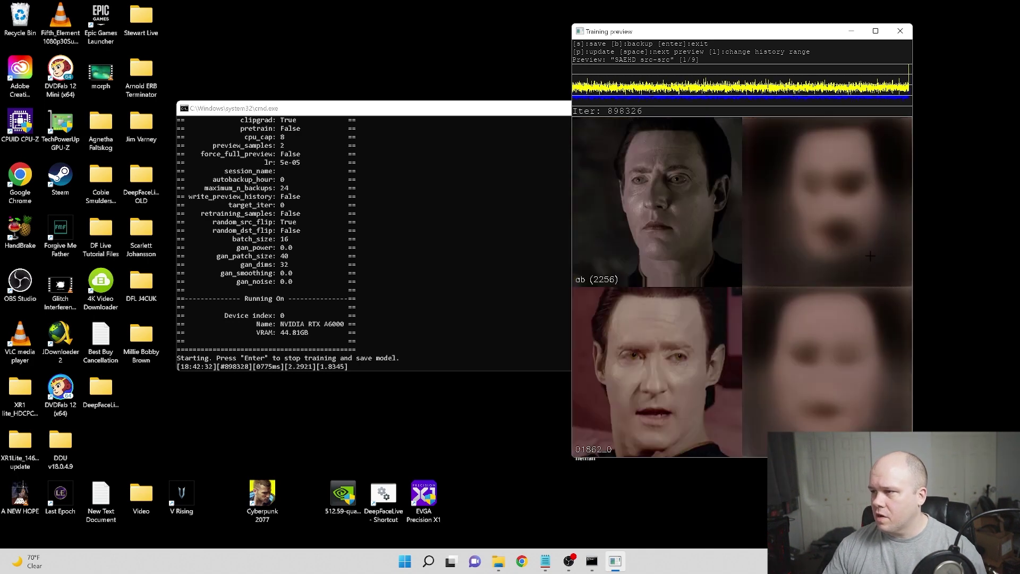
key("p")
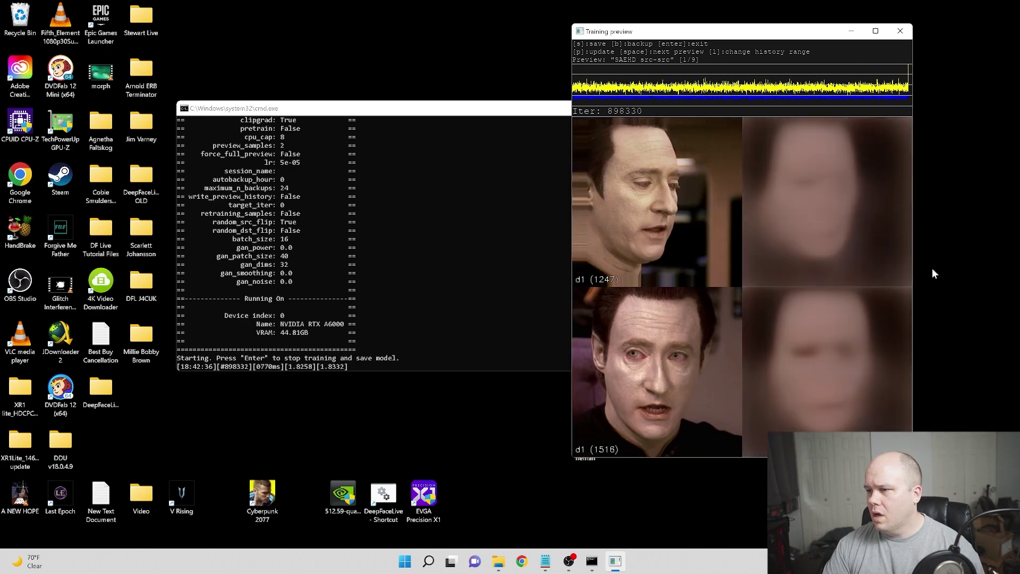
key("p")
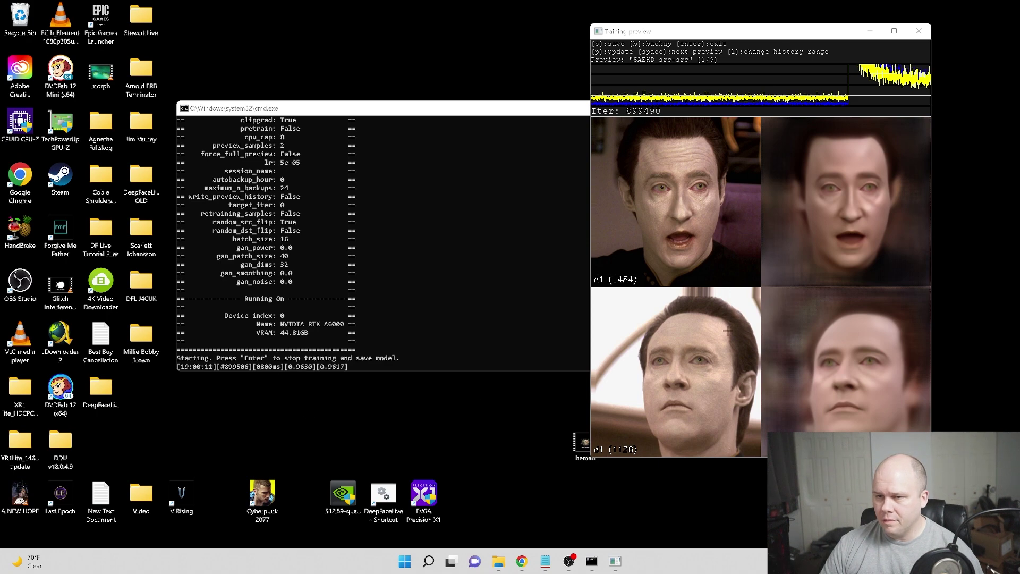
Step: After further training, refresh the SAEHD src-src preview repeatedly to check the detail in the reconstructed source faces
left_click(680, 366)
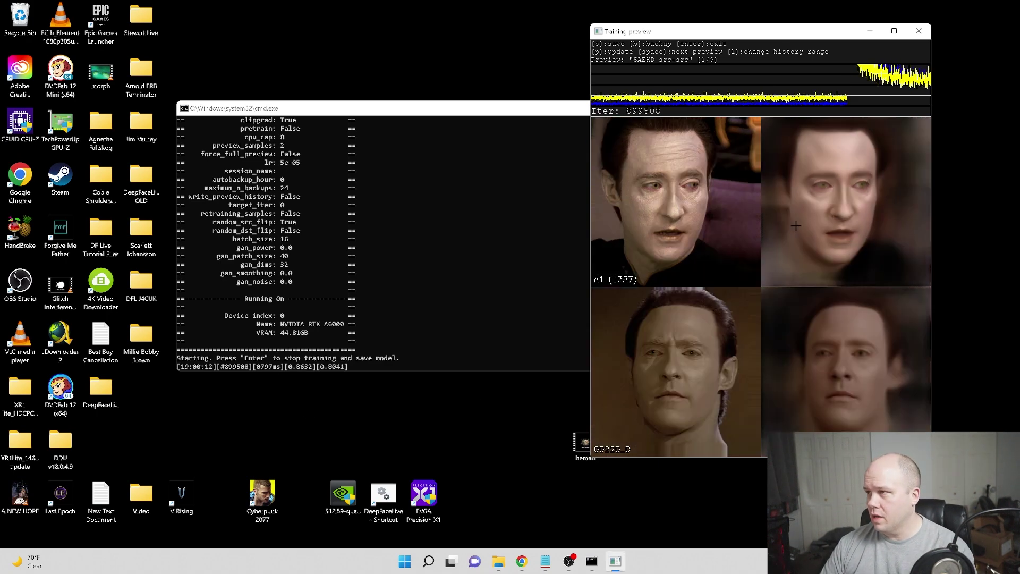
key("p")
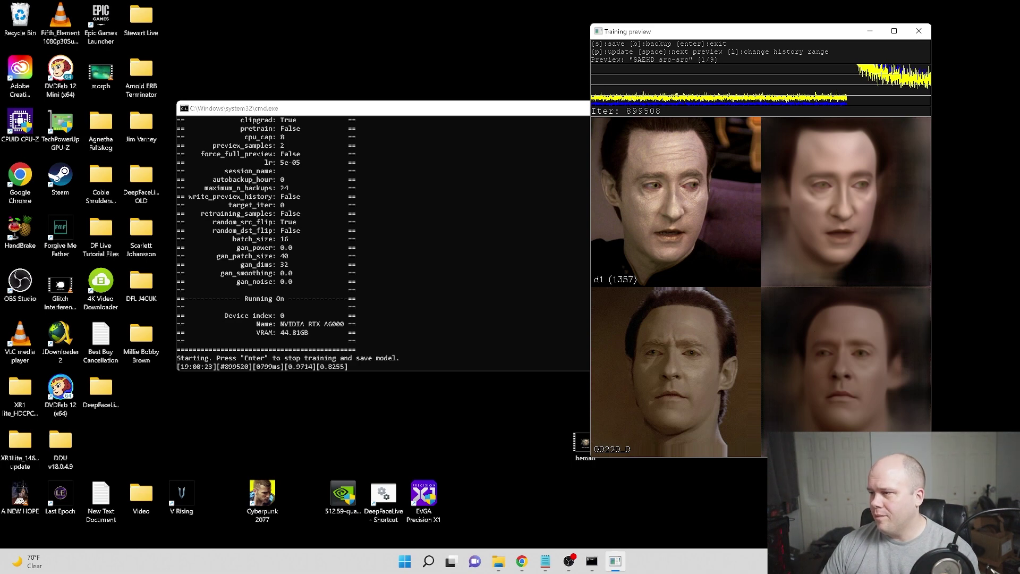
key("p")
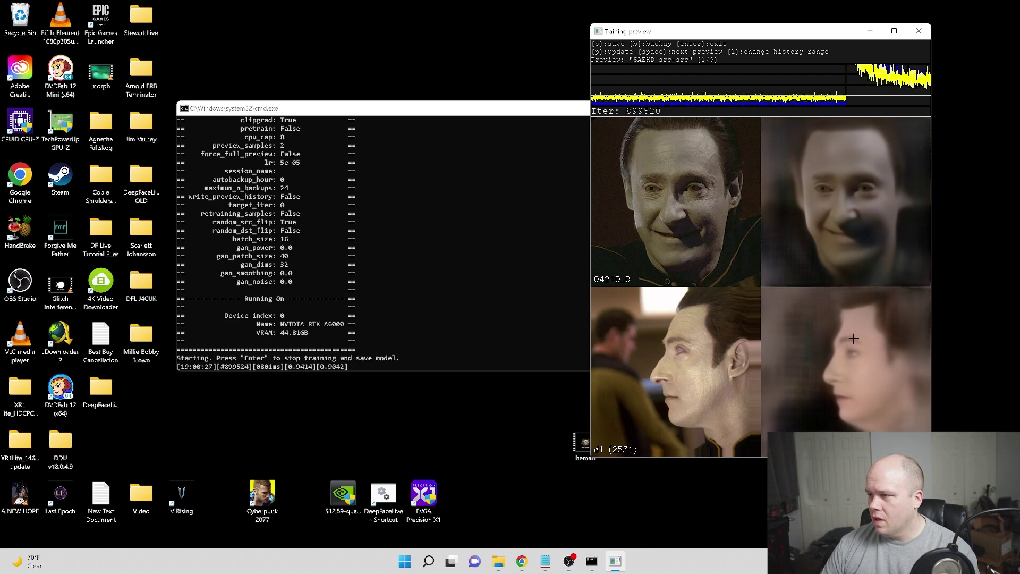
key("p")
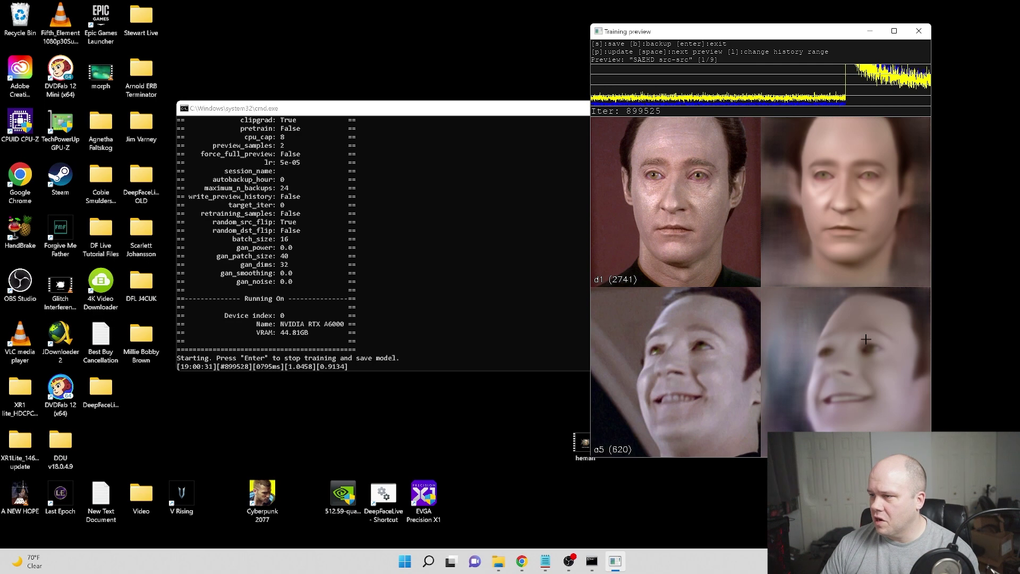
key("p")
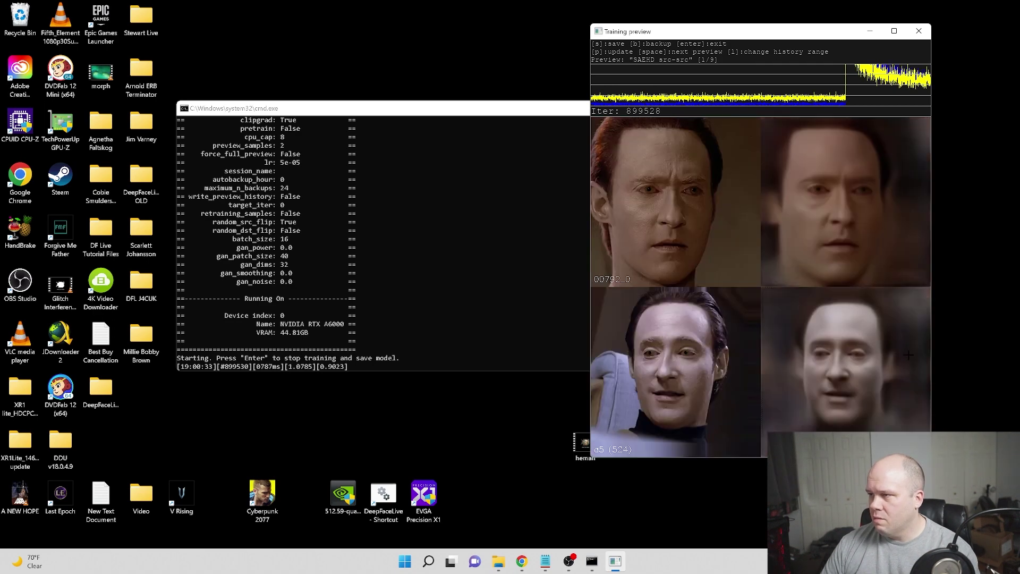
key("p")
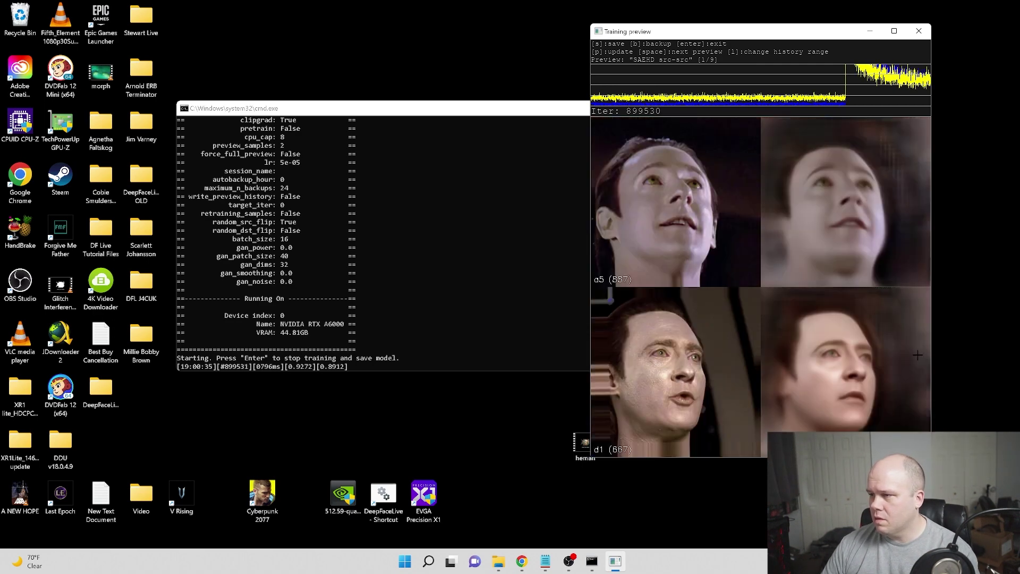
key("p")
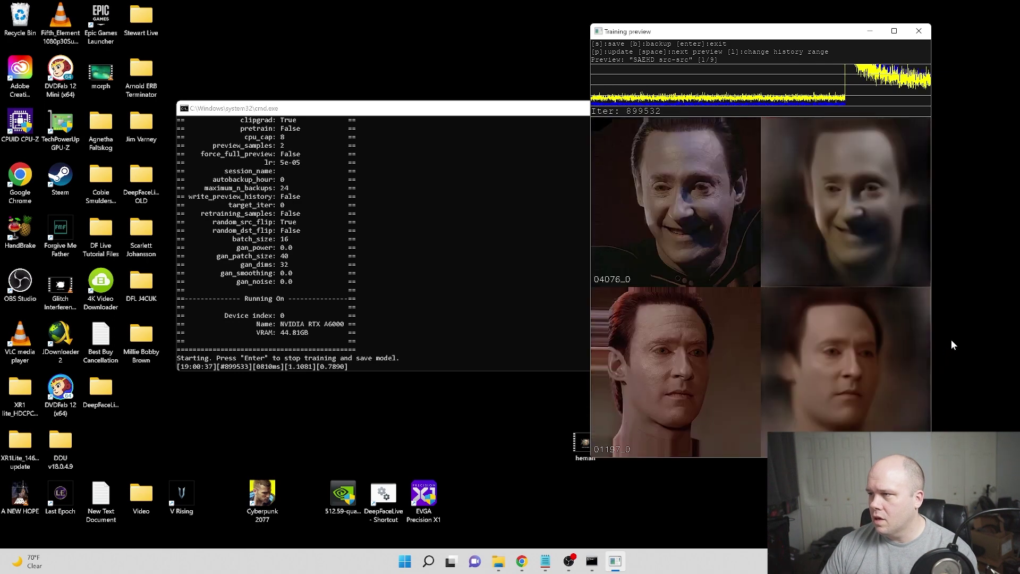
Step: Switch the training preview to SAEHD dst-dst and refresh it to check several reconstructed destination faces
key("space")
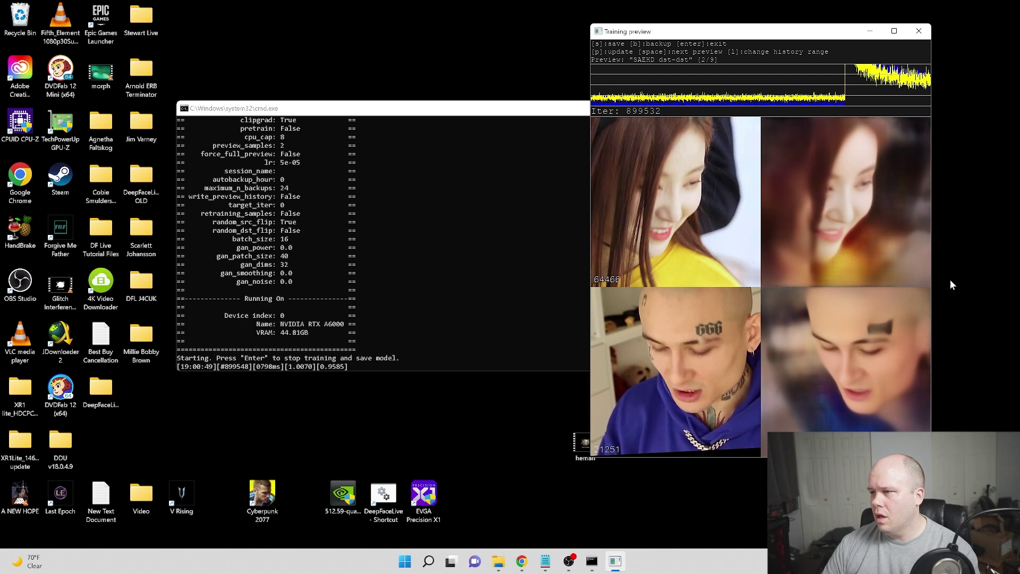
key("p")
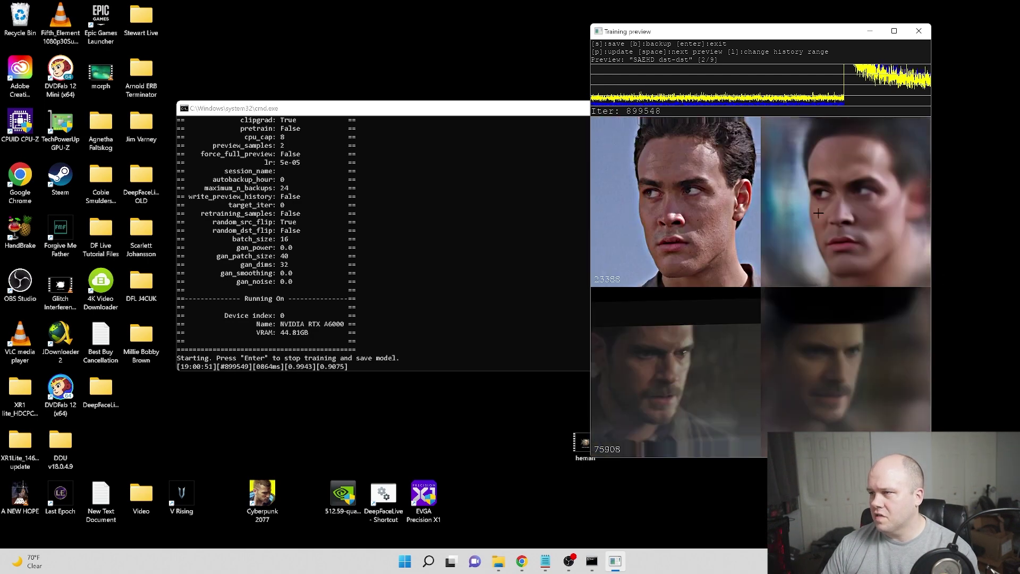
key("p")
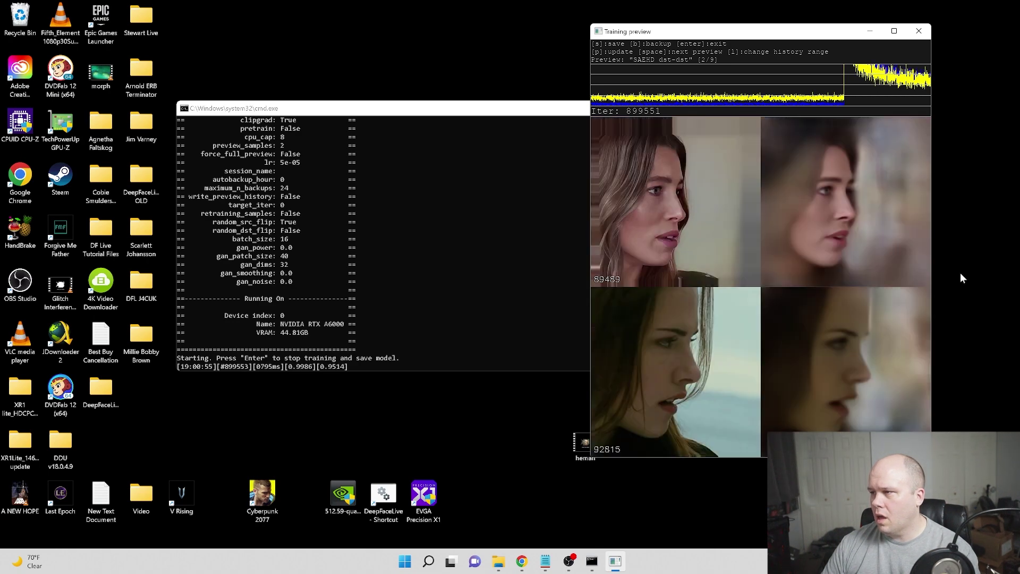
key("p")
Step: Switch to the SAEHD pred preview and refresh it repeatedly to examine the predicted Data face on different destination faces
key("space")
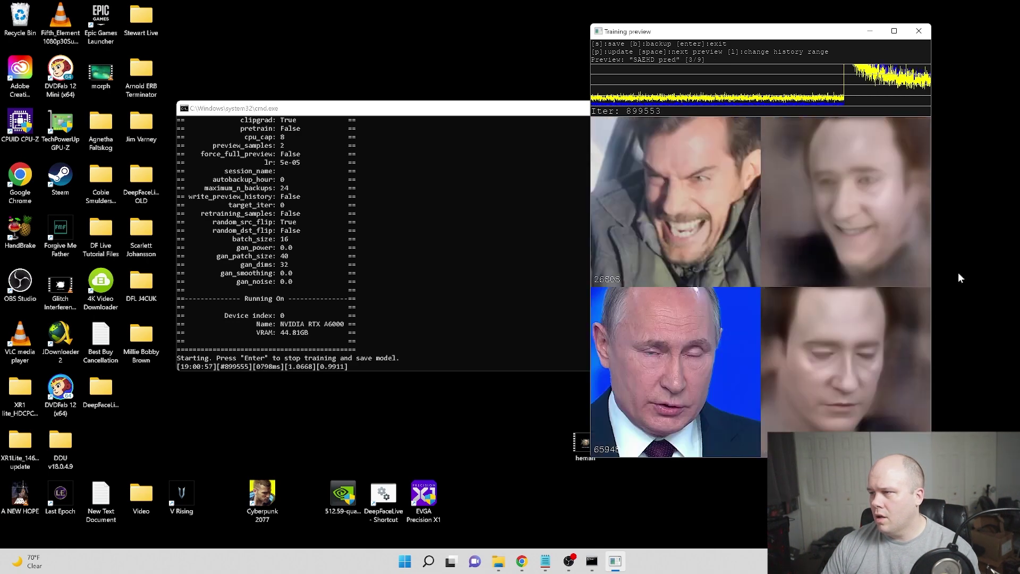
key("p")
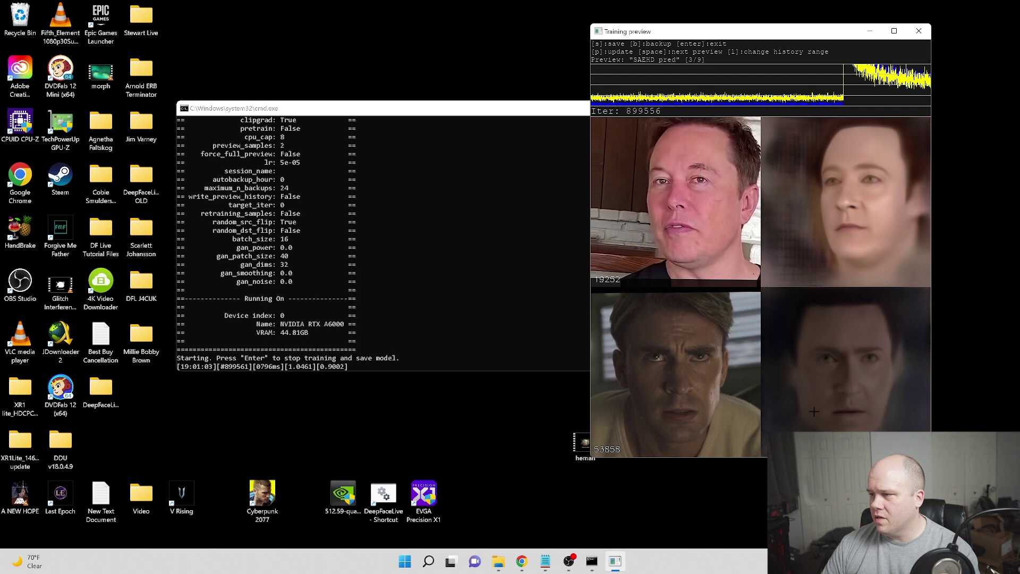
key("p")
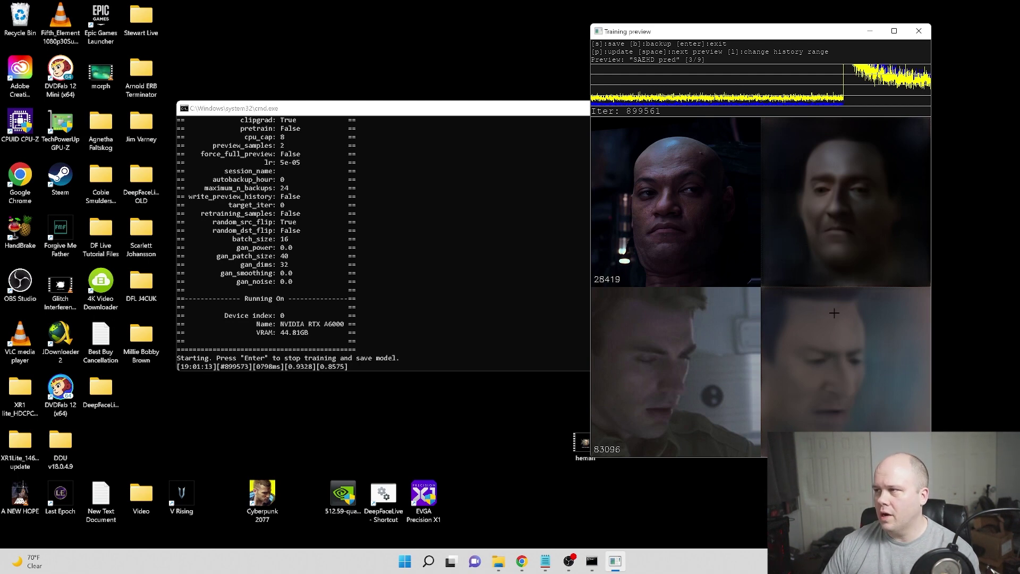
key("p")
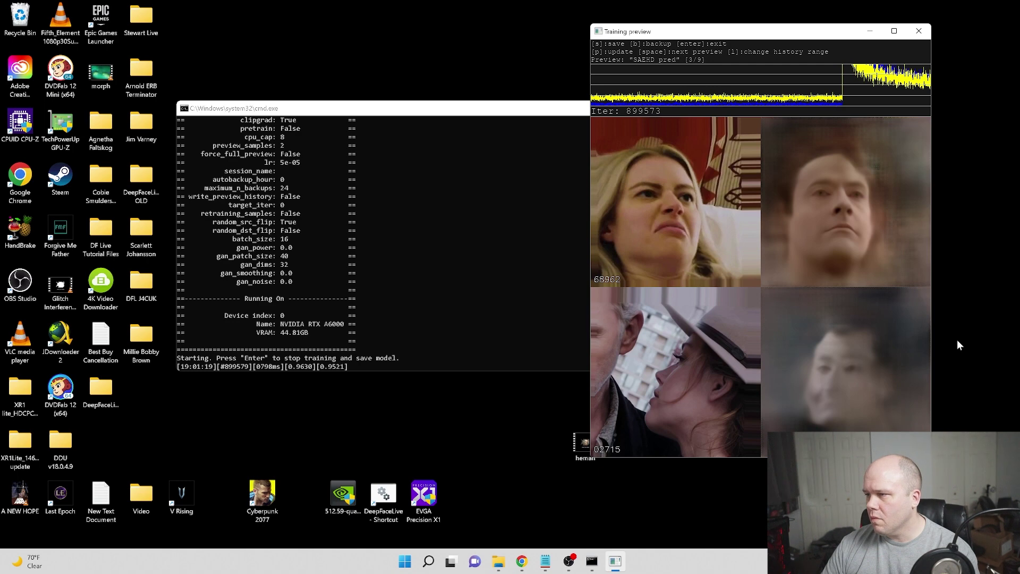
key("p")
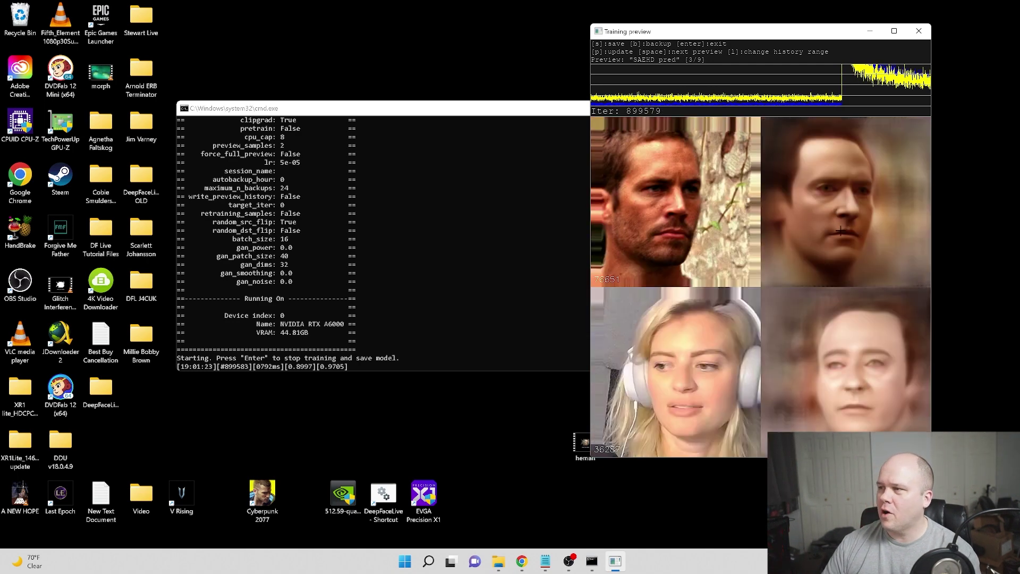
key("p")
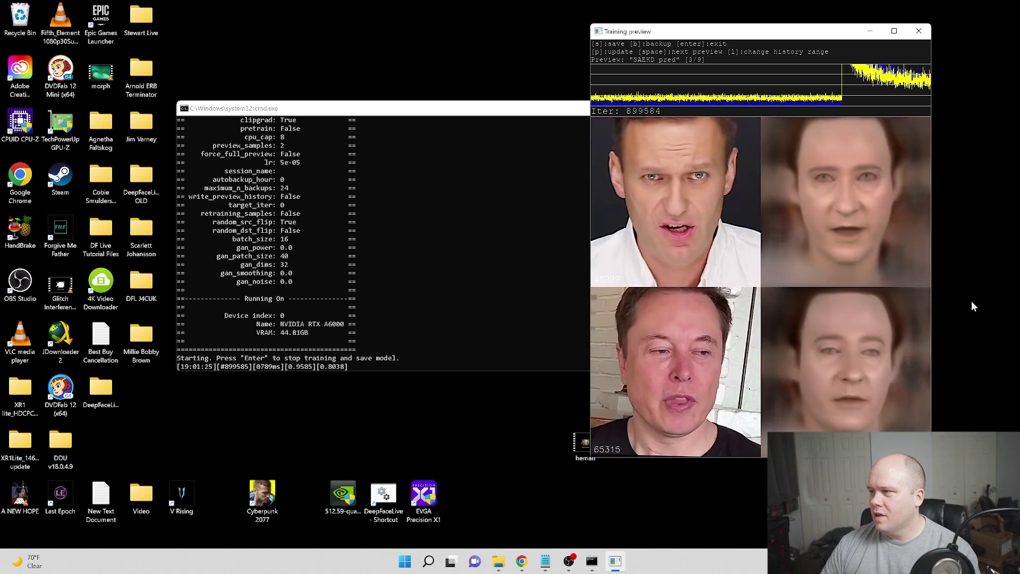
key("p")
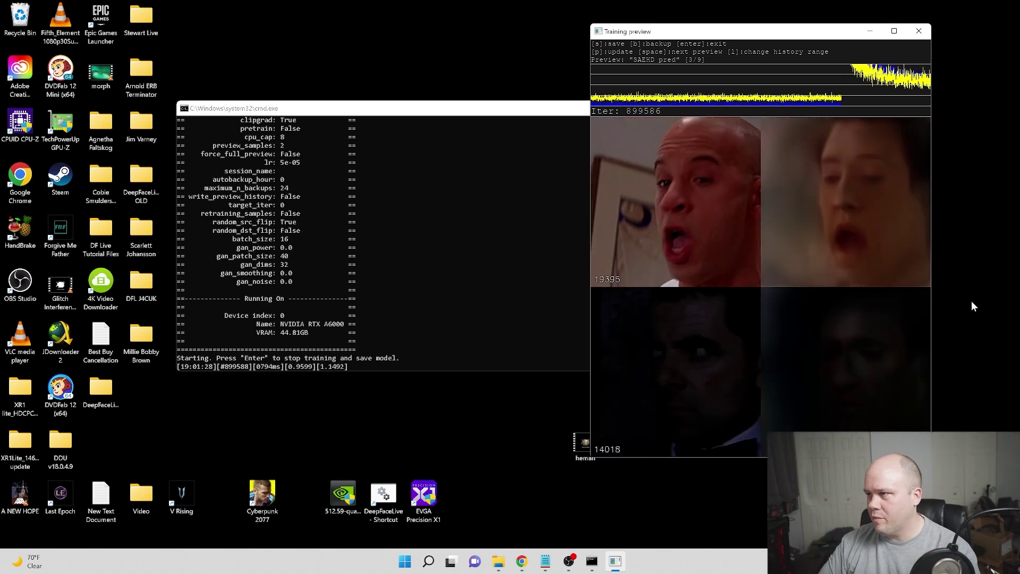
key("p")
Step: Cycle the preview through the warped and masked views back to SAEHD src-src, and refresh it to view more source samples
key("space")
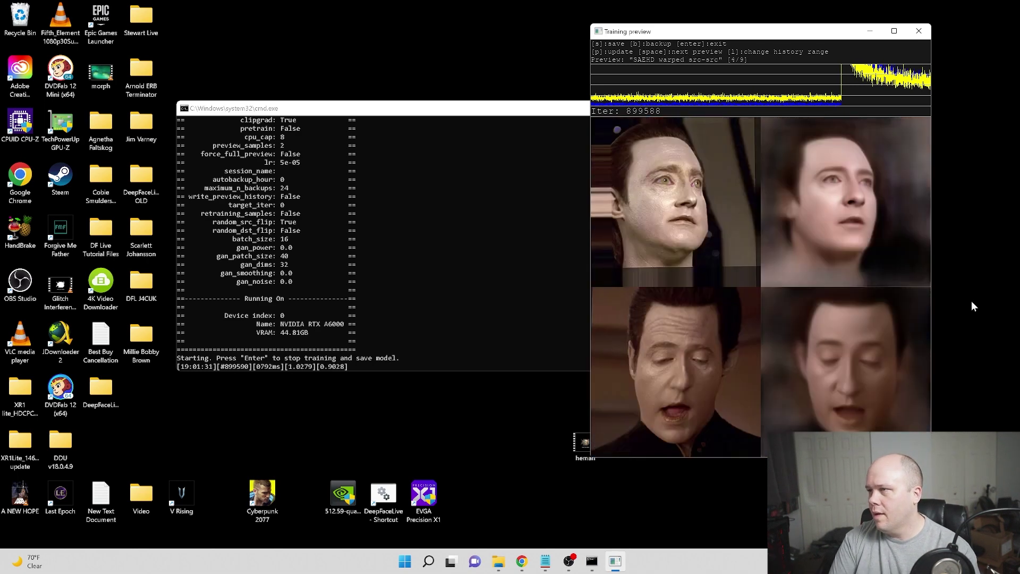
key("space")
key("space")
key("space")
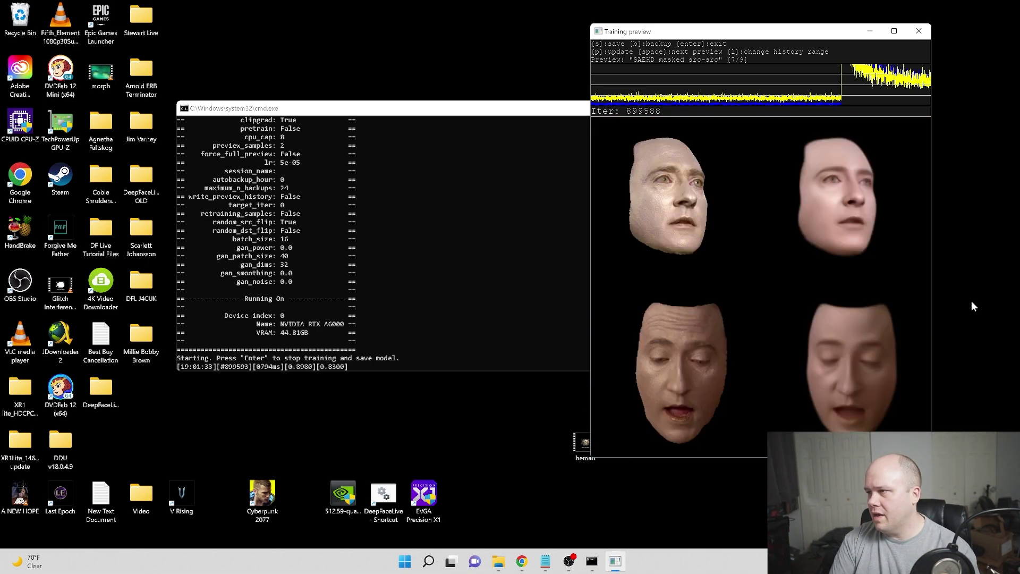
key("space")
key("space")
key("space")
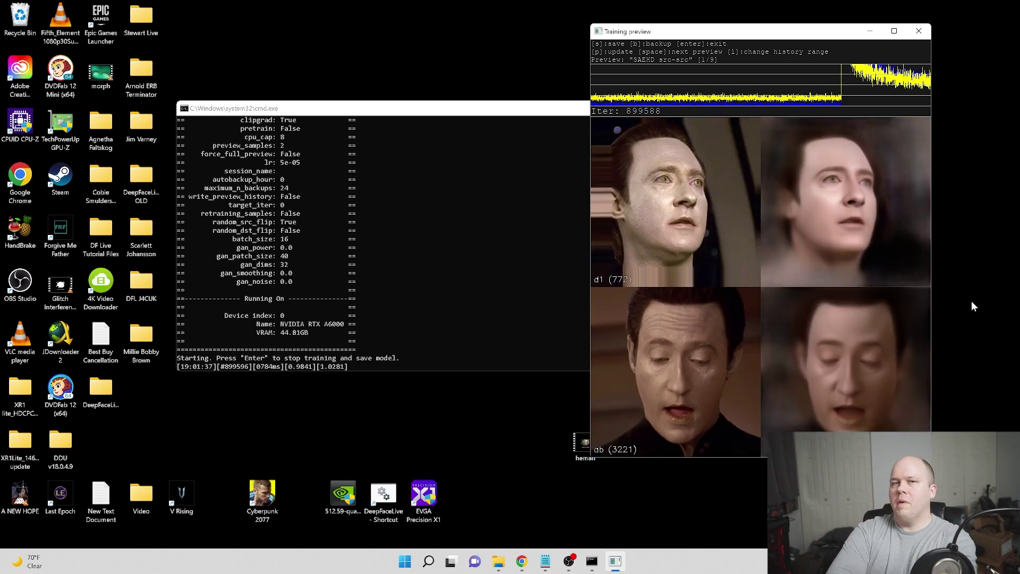
key("p")
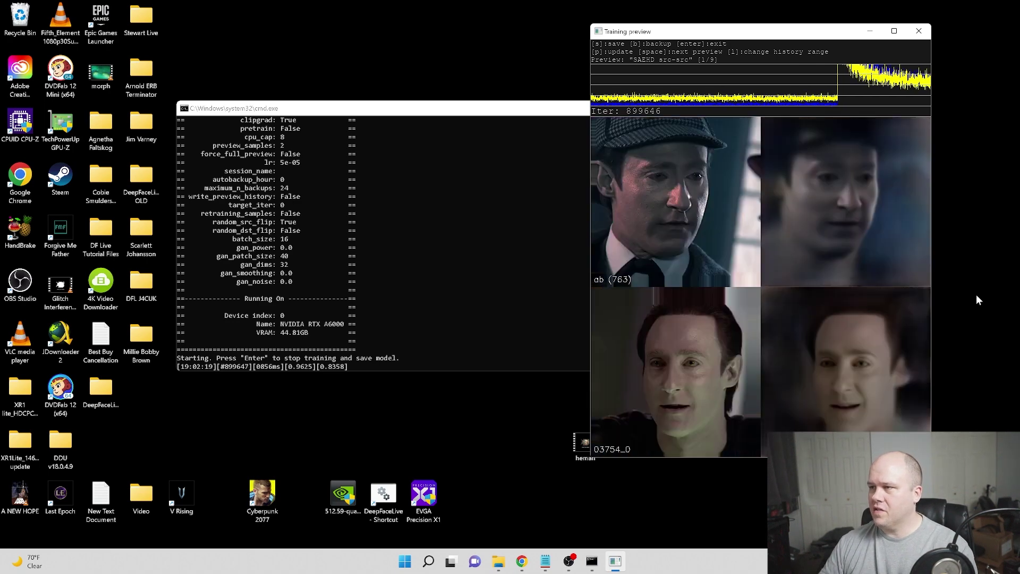
key("p")
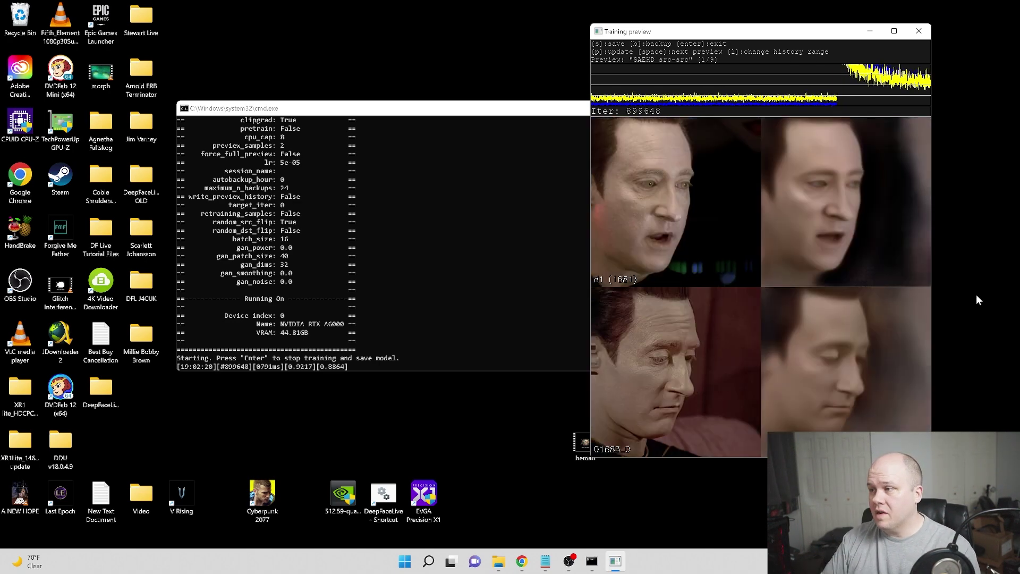
Step: Refresh the SAEHD src-src preview several more times to compare the reconstructed faces with their source images
key("p")
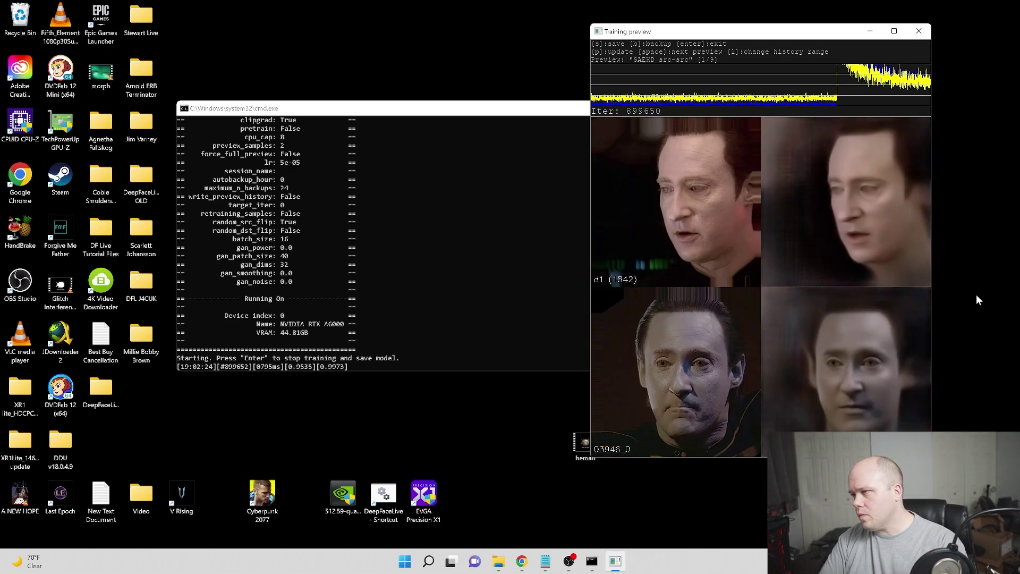
key("p")
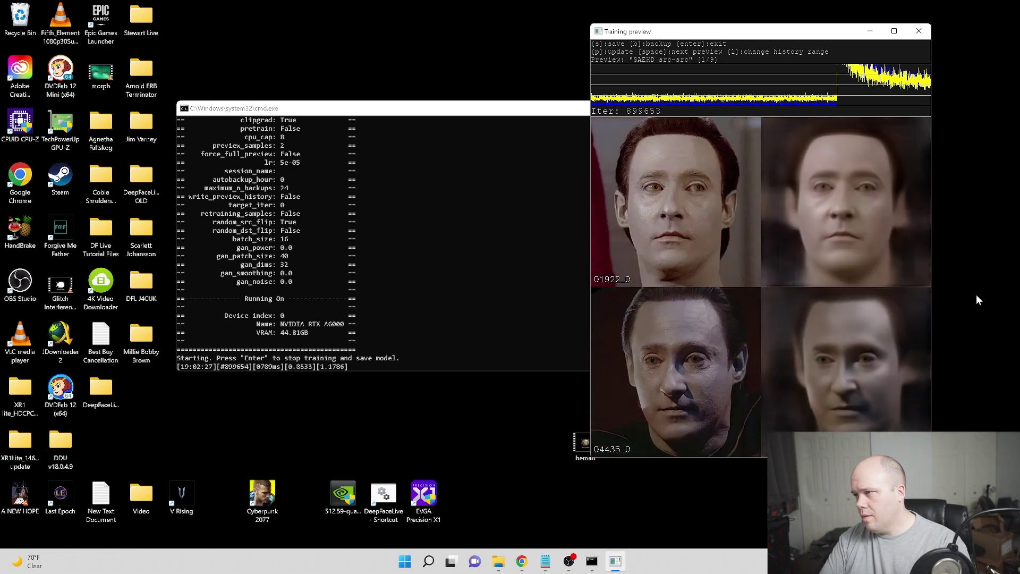
key("p")
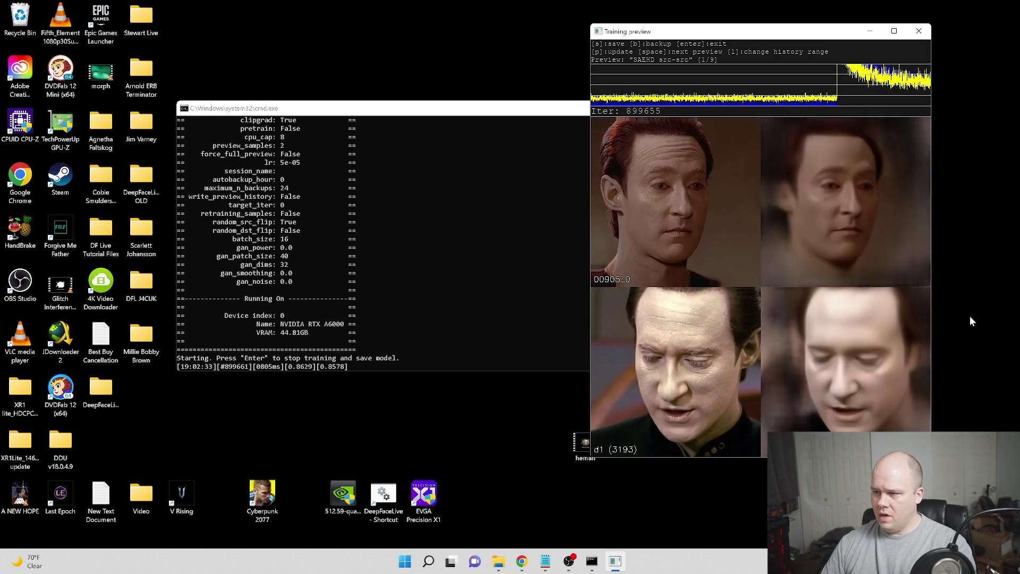
left_click(550, 481)
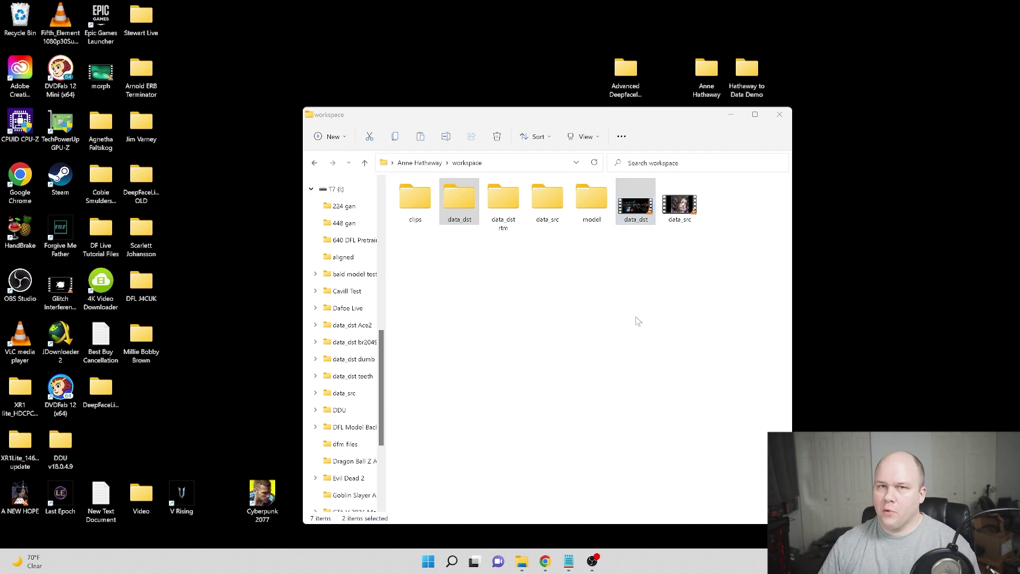
Step: Launch the "7) merge SAEHD" batch file from the Anne Hathaway folder and clear the file window out of the way
left_click(422, 166)
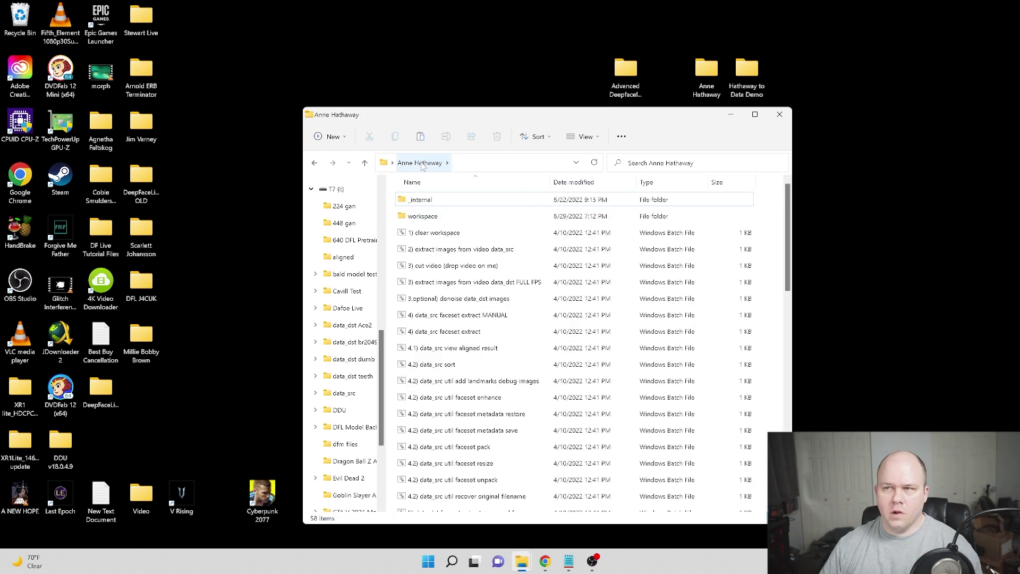
scroll(481, 339, "down", 12)
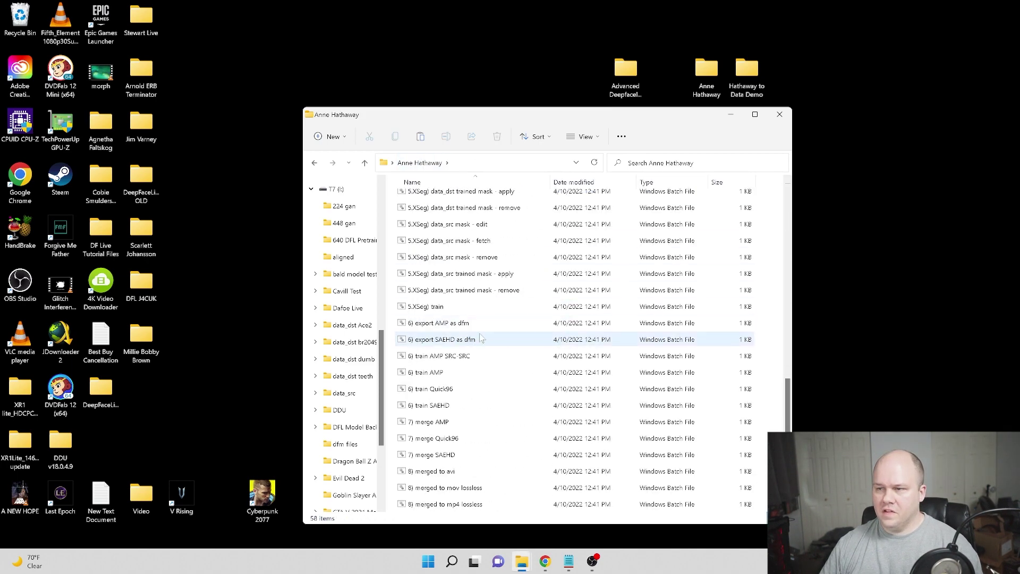
left_click(449, 455)
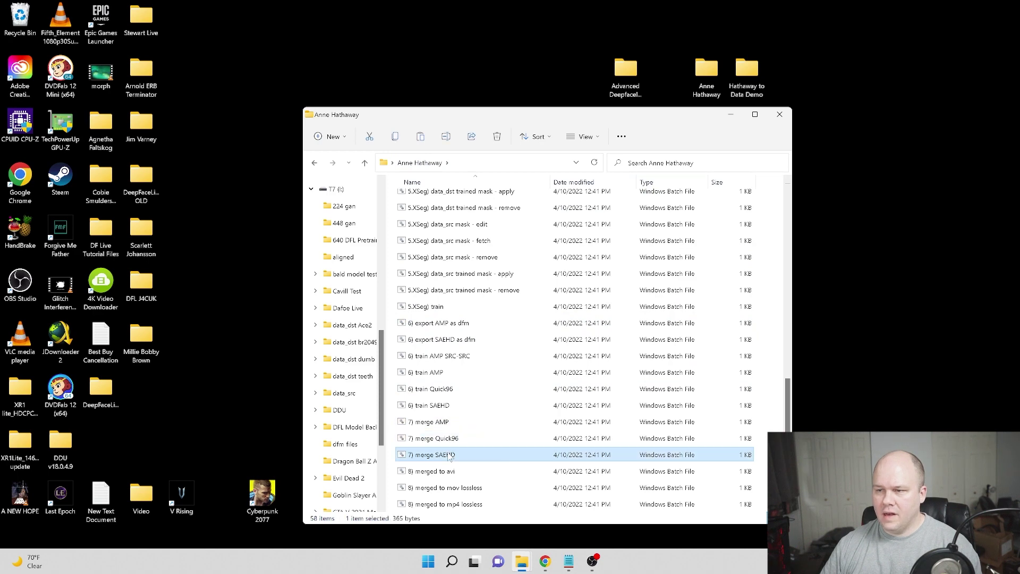
double_click(449, 456)
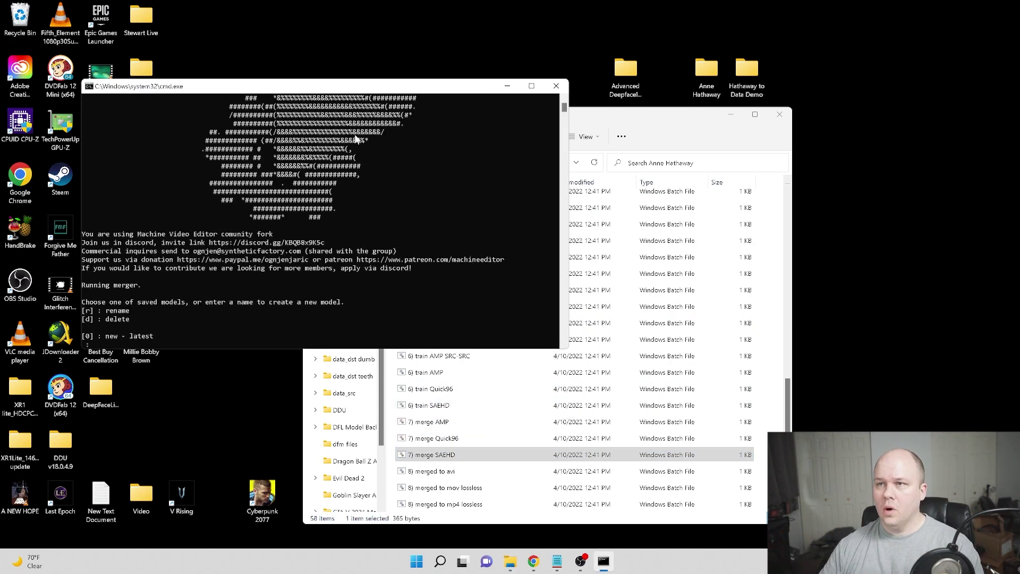
left_click_drag(319, 86, 532, 83)
left_click(731, 114)
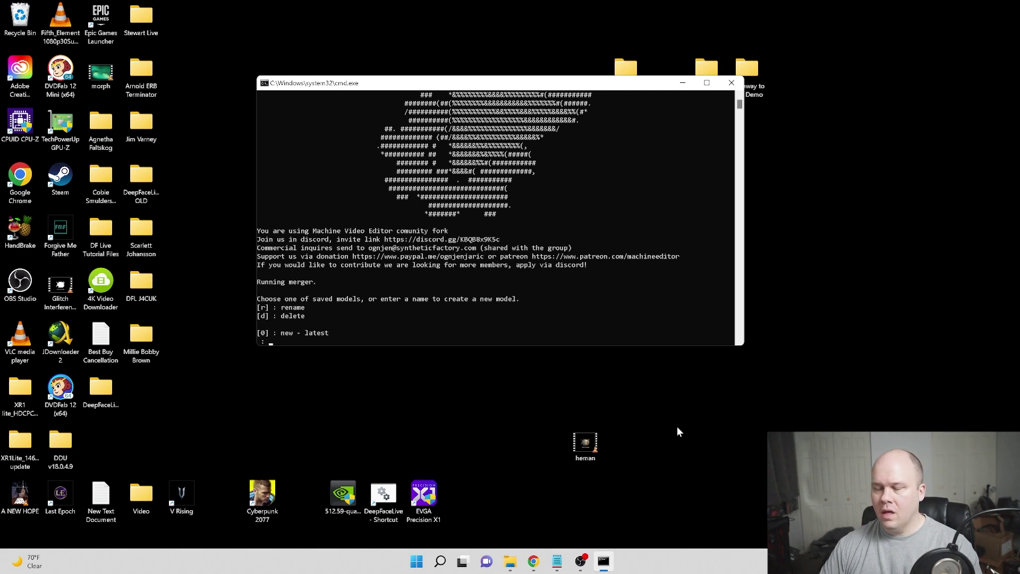
Step: Load the saved model "new" on GPU 0, enable the interactive merger and accept the default of 48 workers
type("0")
key("Return")
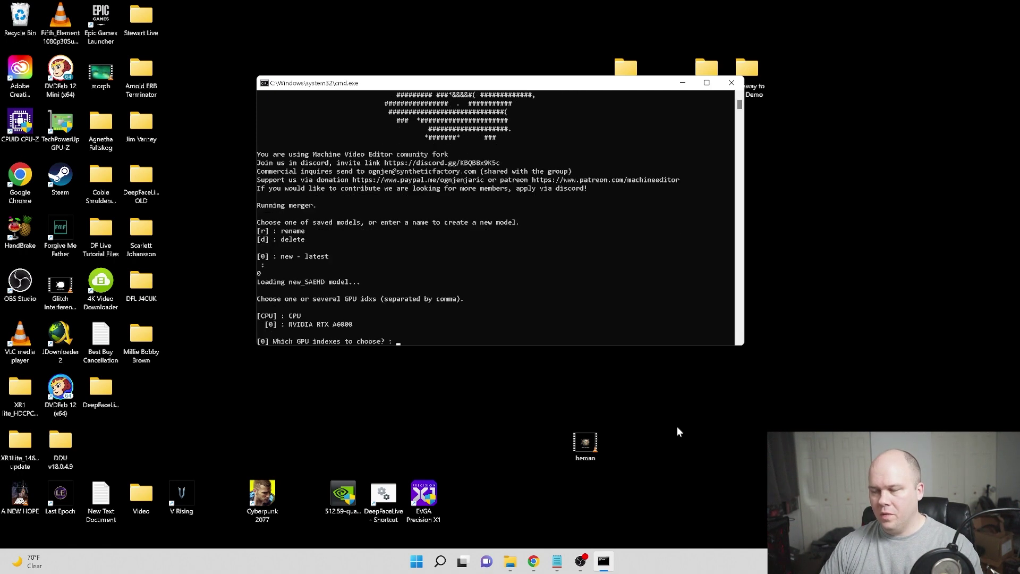
type("0")
key("Return")
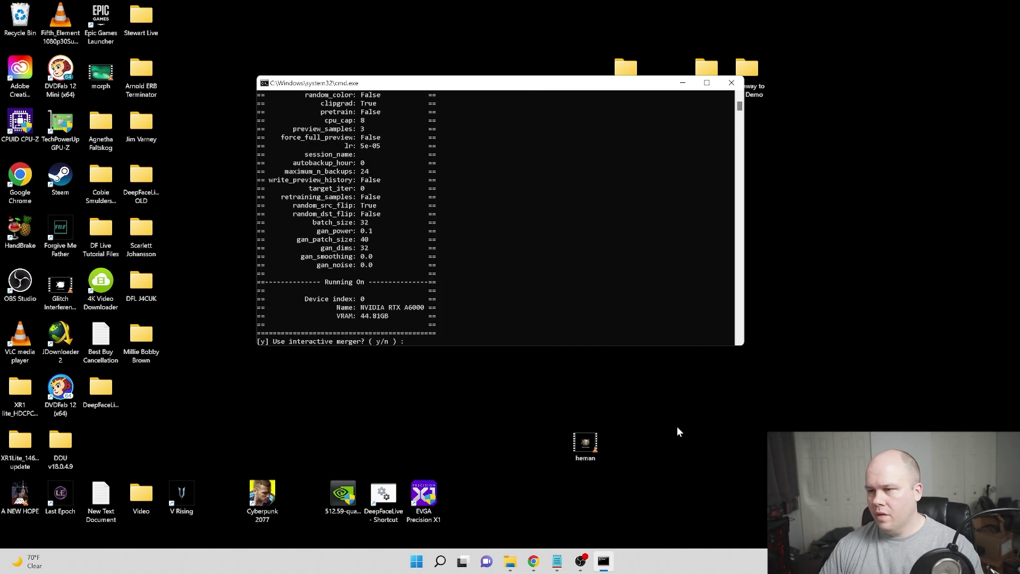
type("y")
key("Return")
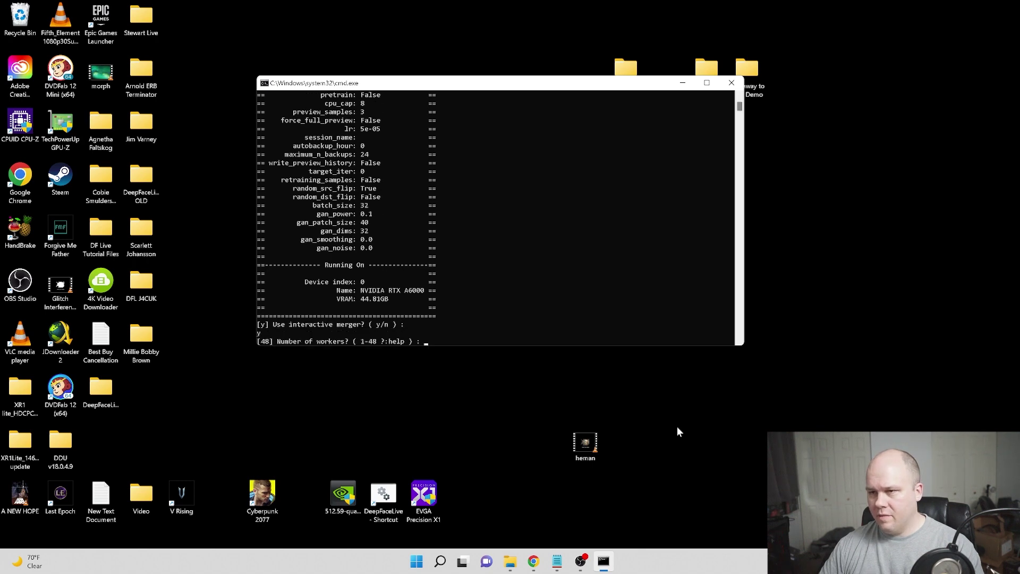
key("Return")
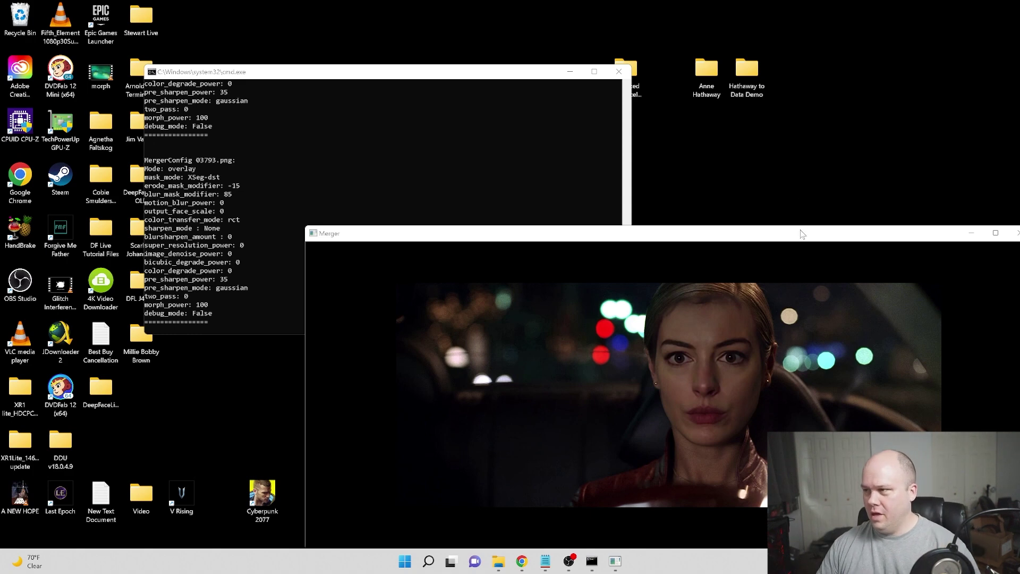
Step: Move the Merger window fully into view, check the merge configuration in the console, and return to the Merger window
left_click_drag(801, 231, 716, 196)
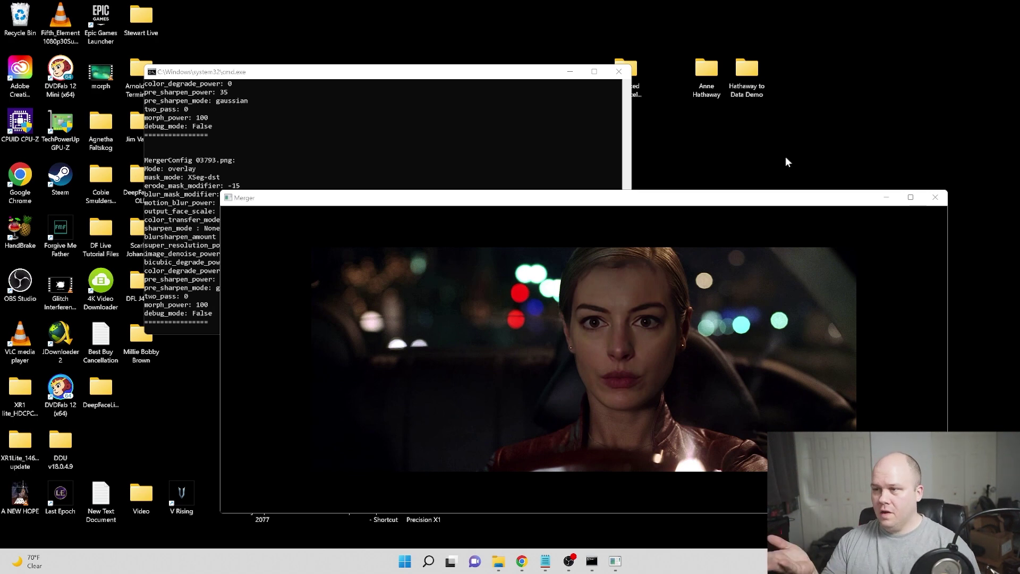
left_click(465, 105)
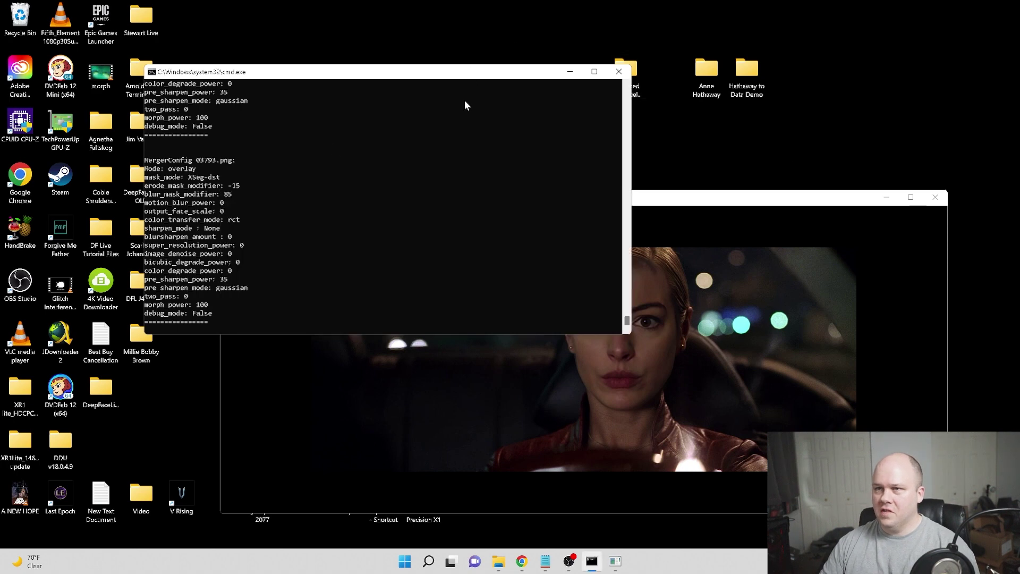
left_click(672, 196)
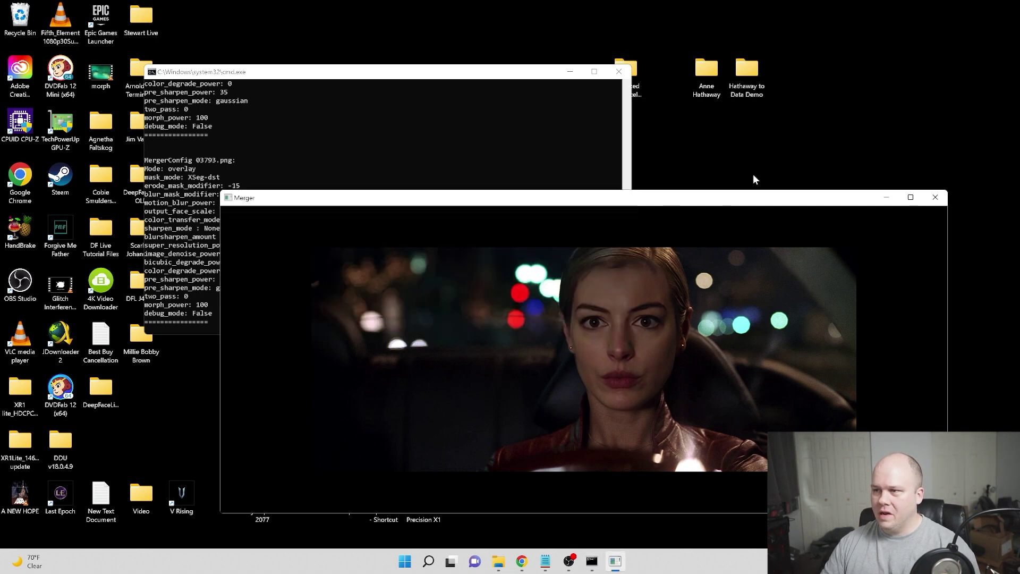